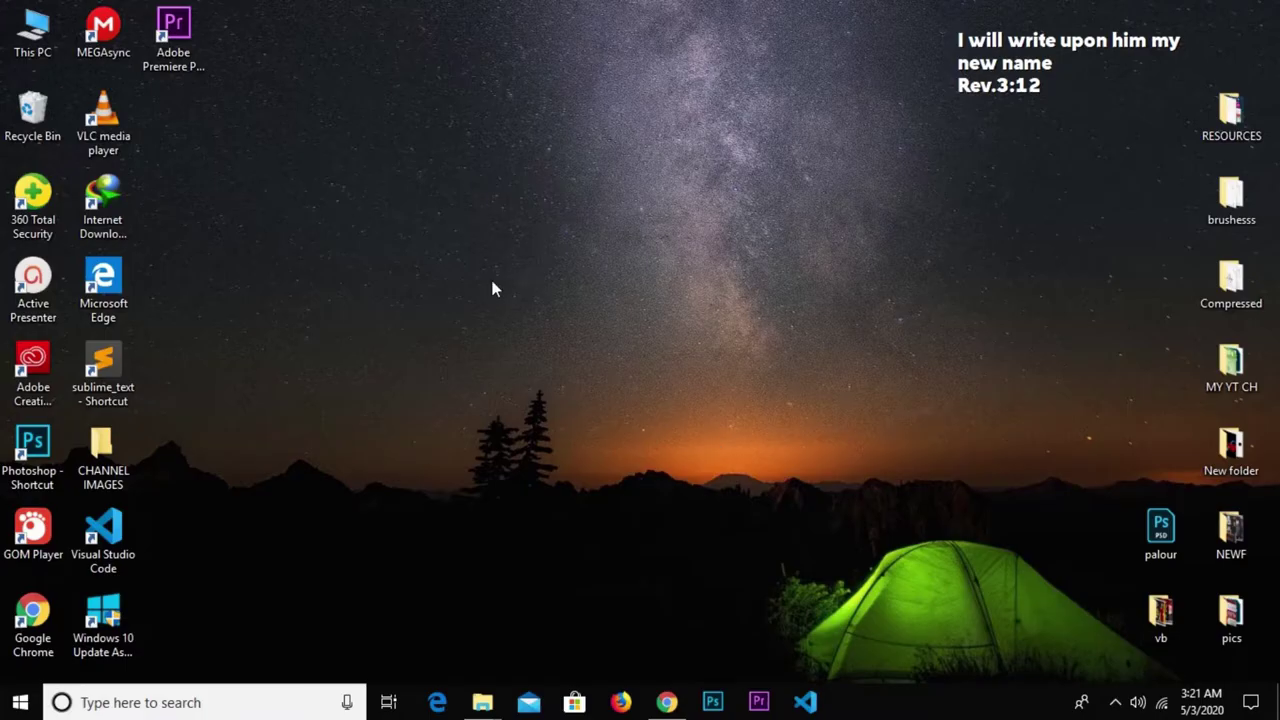
Refresh the desktop twice from its context menu
right_click(590, 348)
left_click(598, 343)
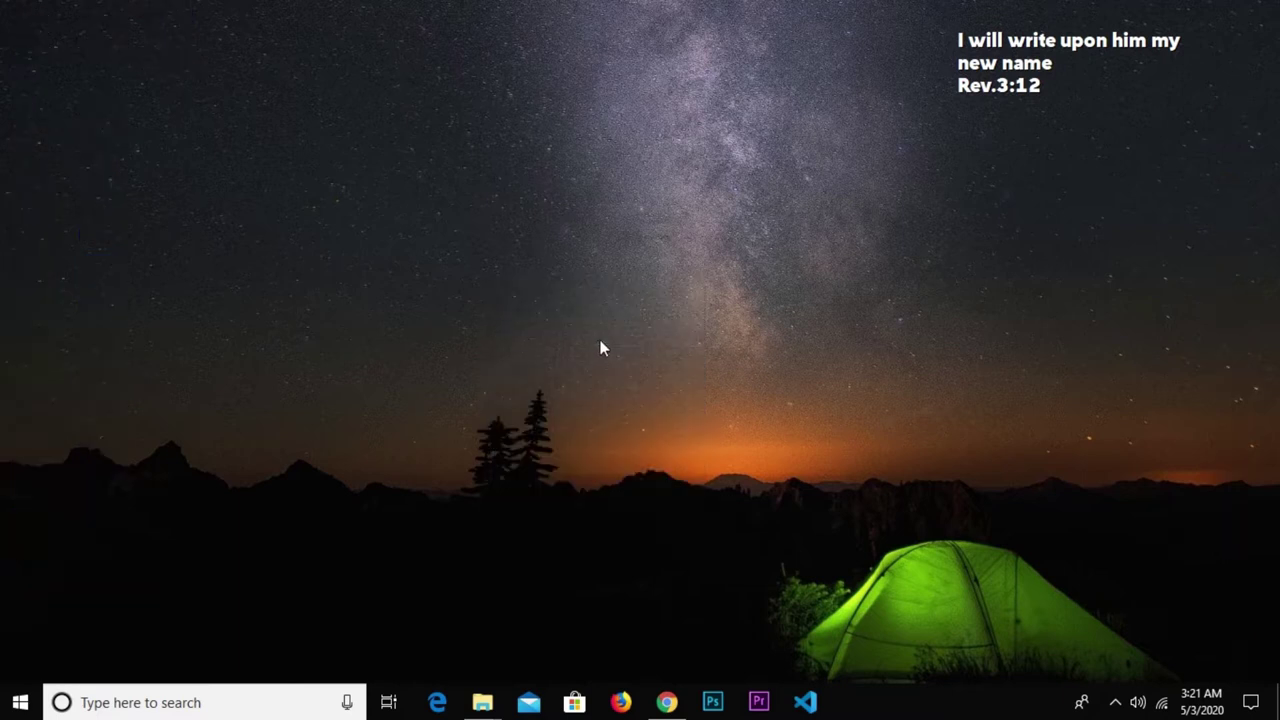
right_click(598, 343)
left_click(651, 398)
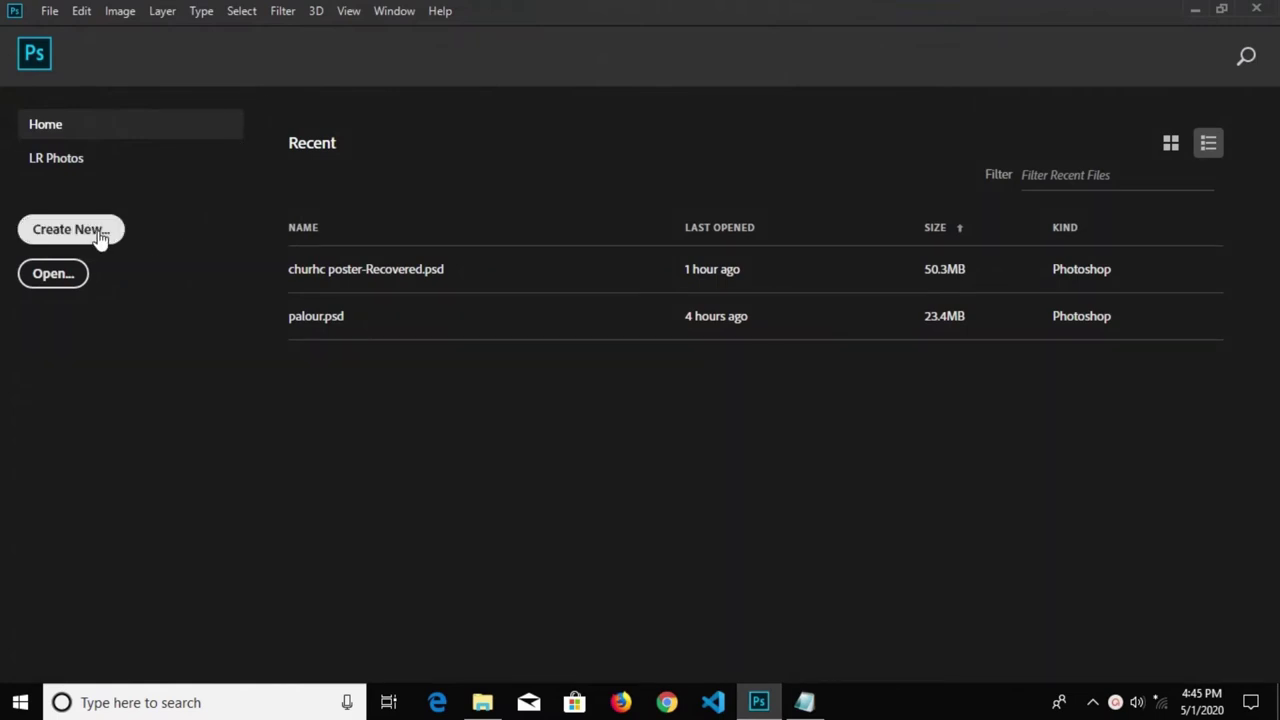
Create a blank A3 print document, 297 × 420 mm at 300 ppi
left_click(100, 235)
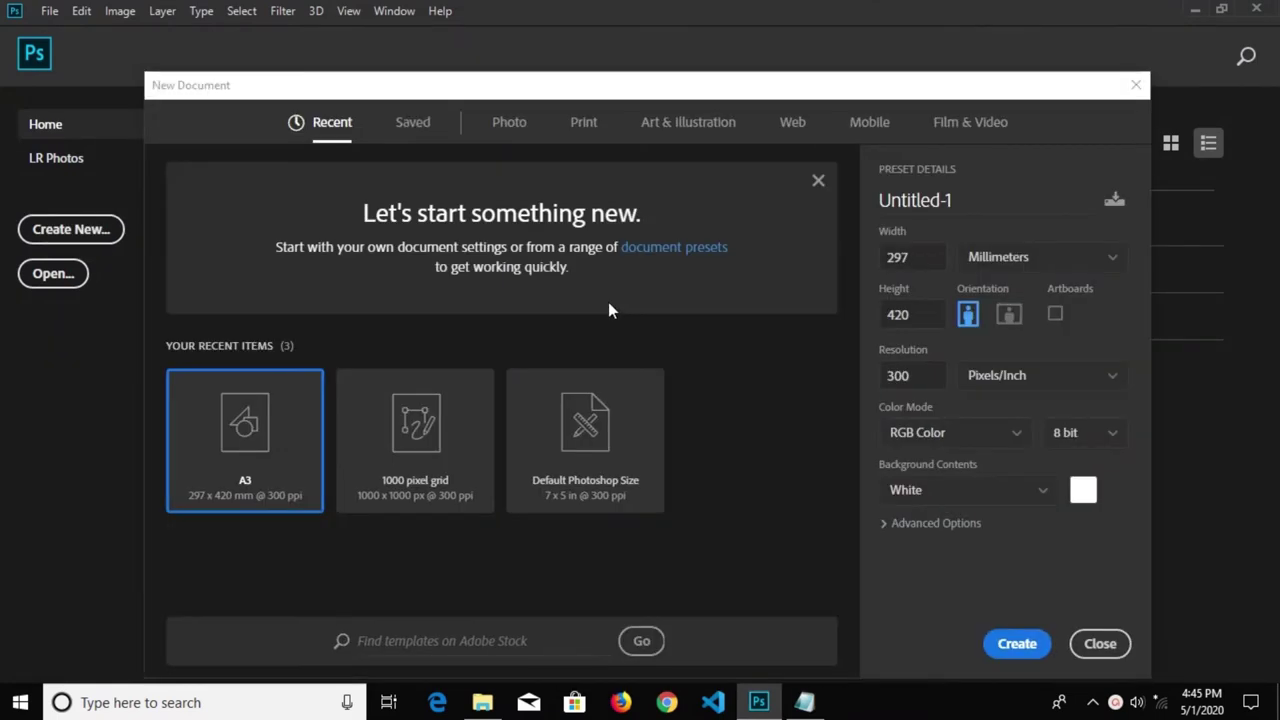
left_click(584, 122)
left_click(626, 432)
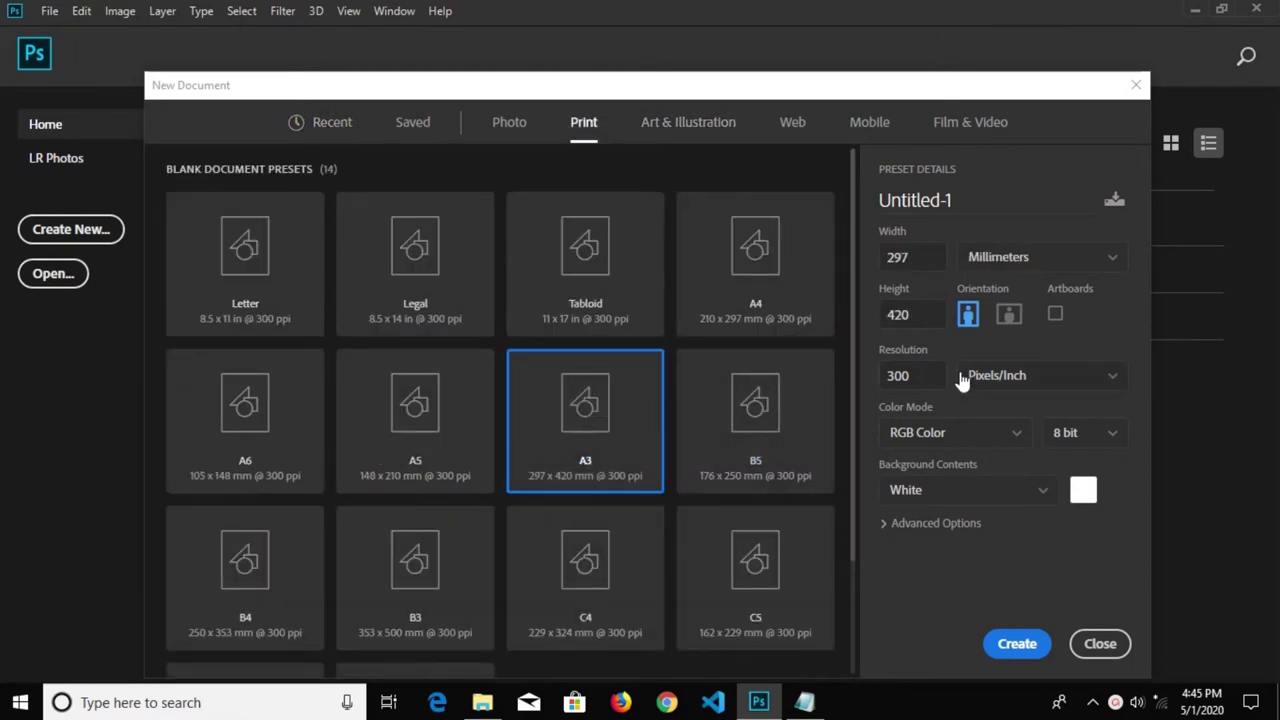
double_click(922, 375)
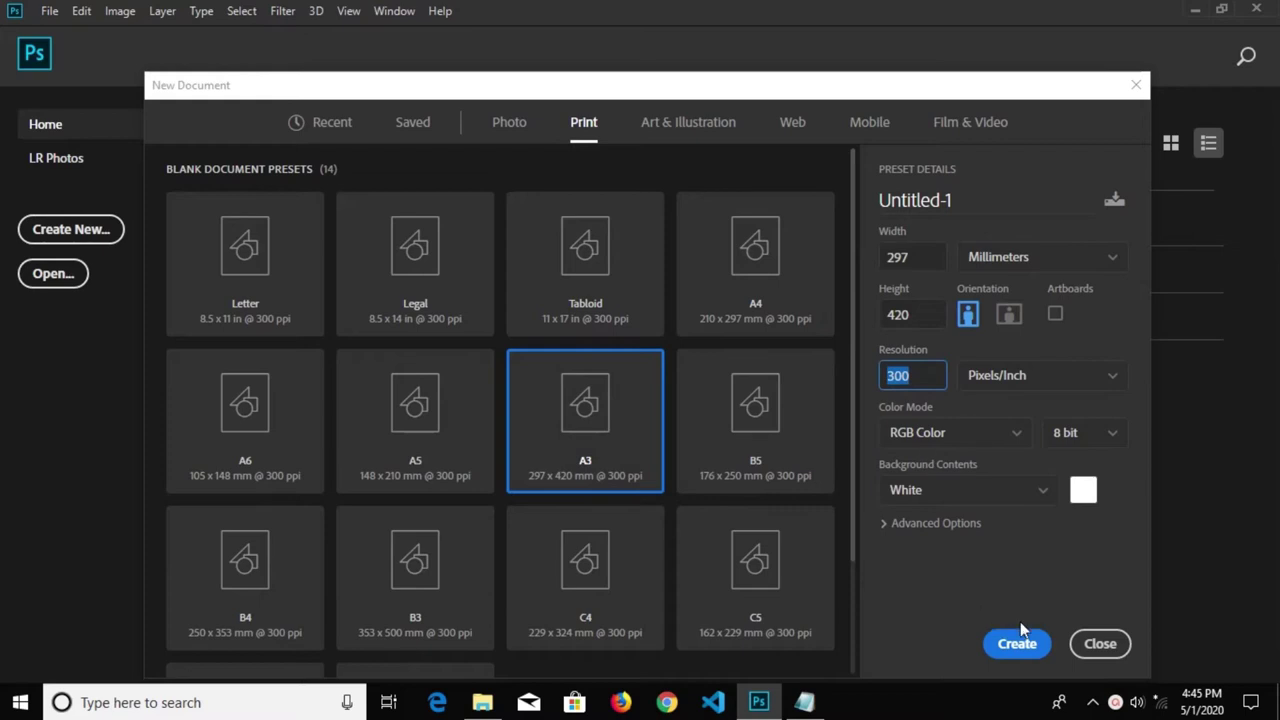
left_click(1020, 630)
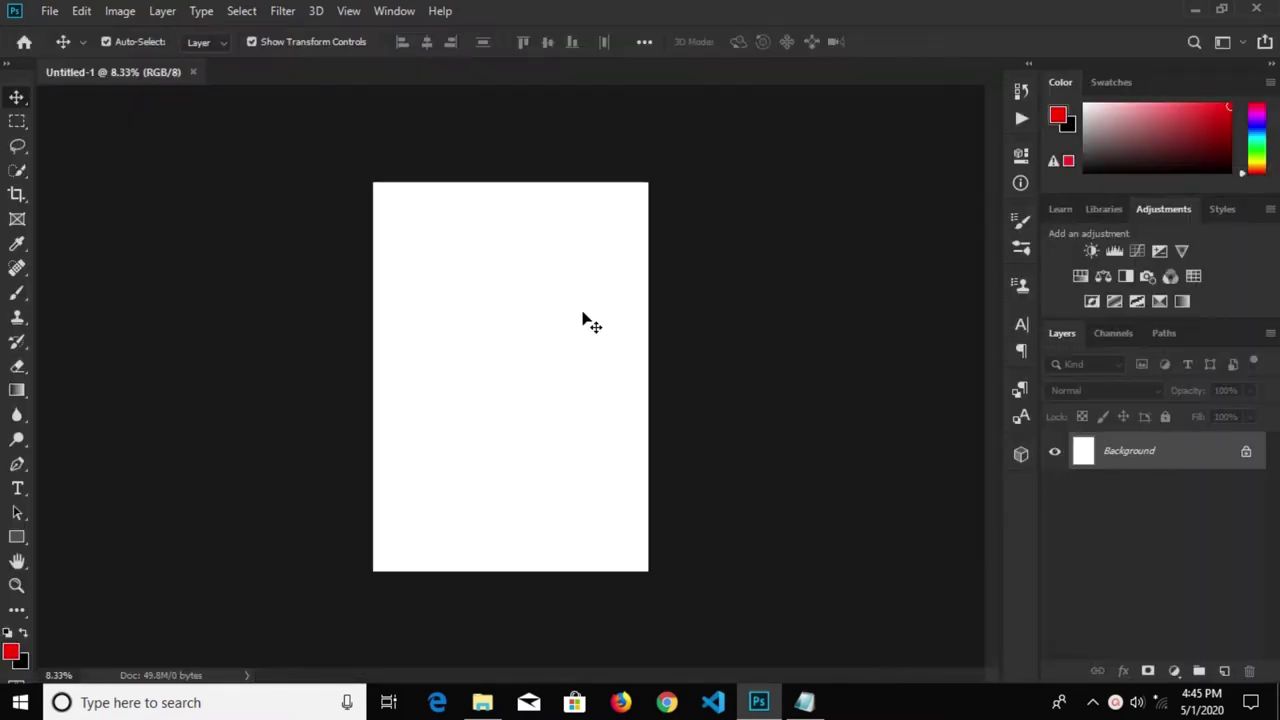
Unlock the Background as Layer 0 and add a dark purple #140128 solid colour fill layer
double_click(1170, 455)
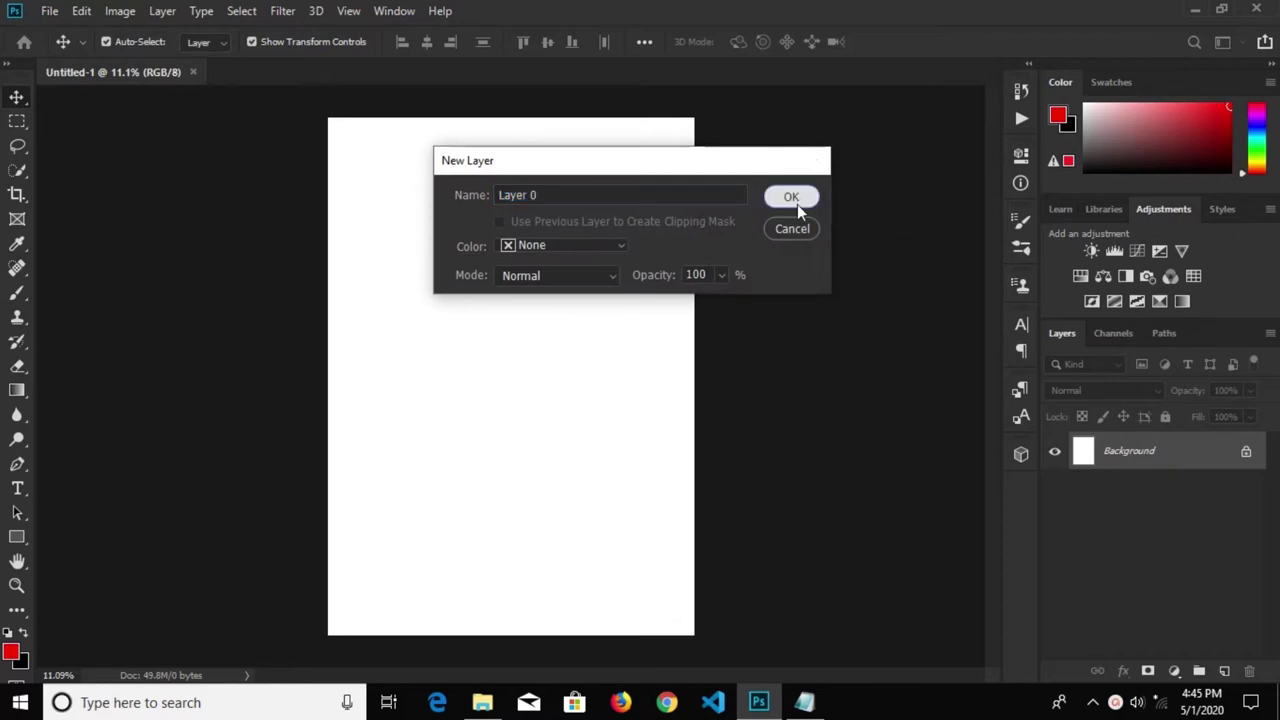
left_click(795, 200)
left_click(1172, 672)
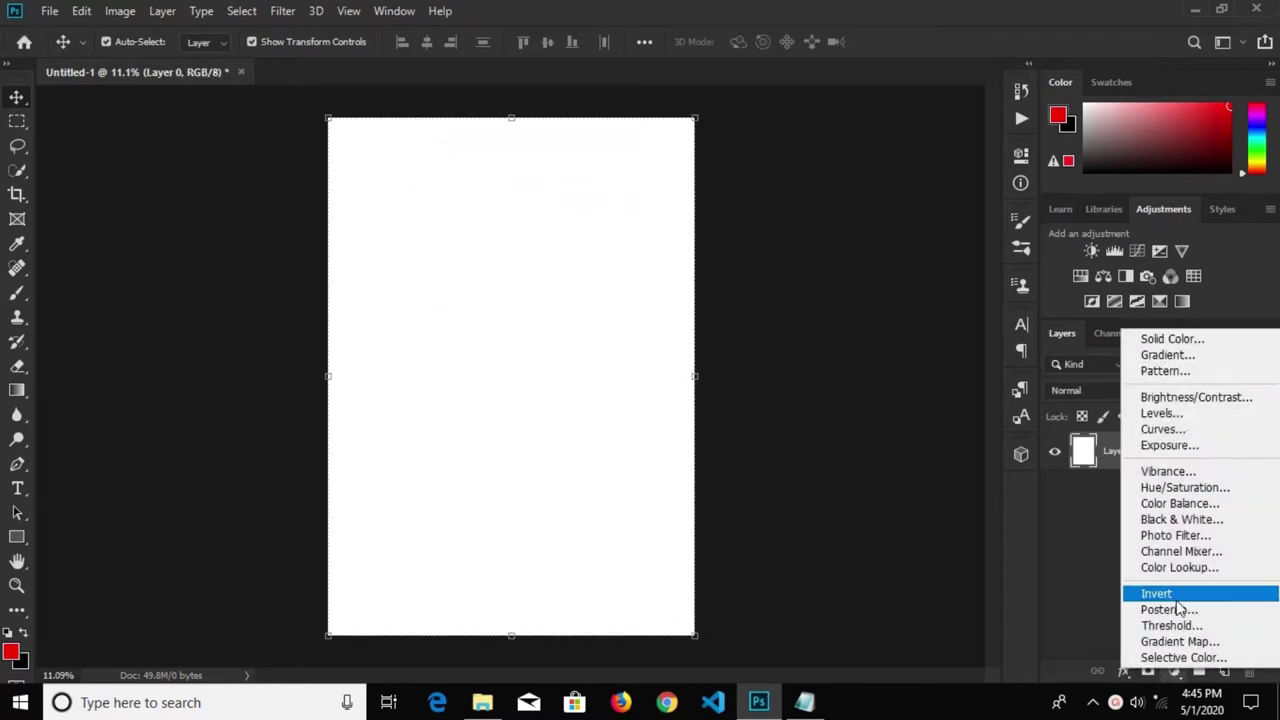
left_click(1178, 337)
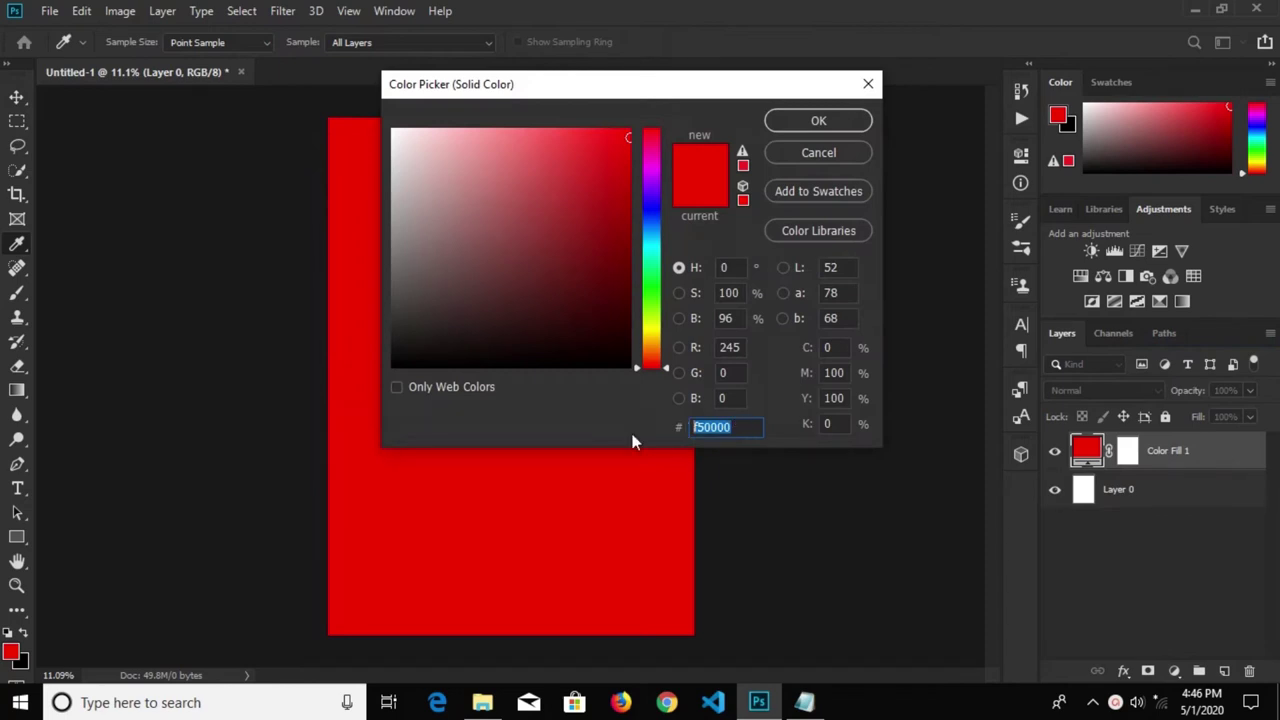
type("140")
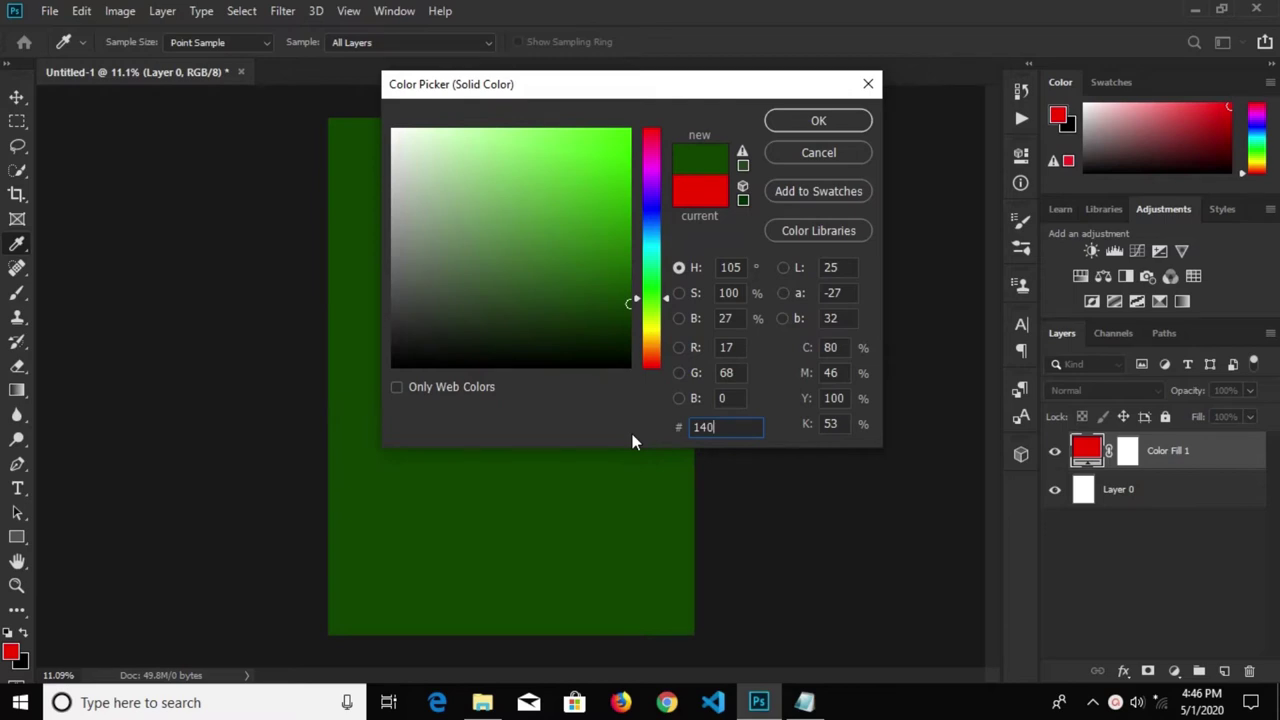
type("128")
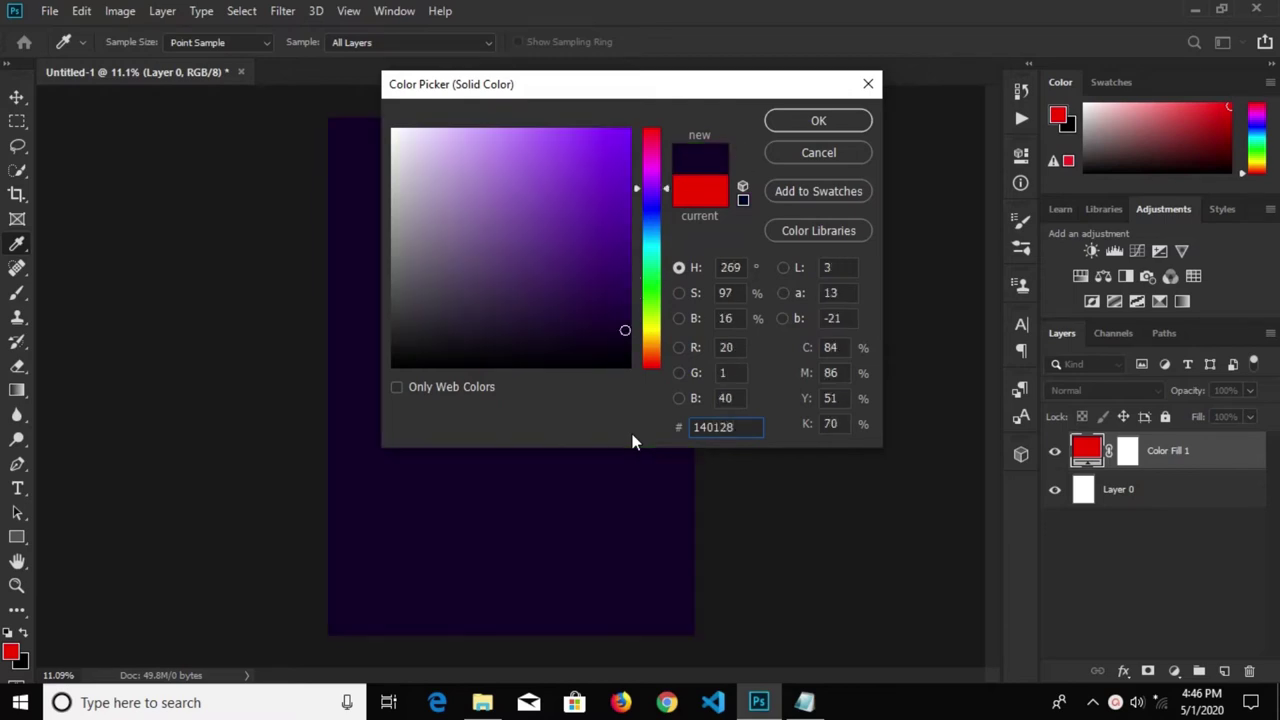
left_click(818, 121)
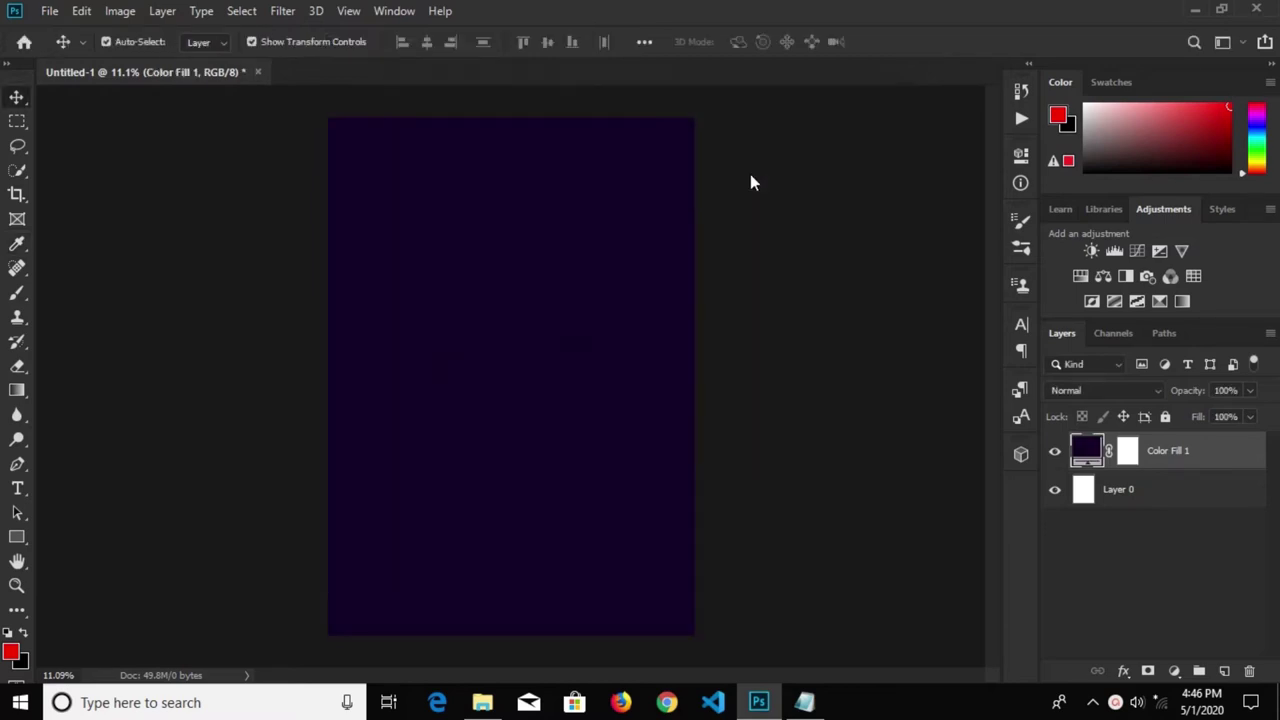
key("ctrl+0")
key("ctrl+minus")
Place the christmas-lights bokeh photo into the poster as an embedded layer
left_click(50, 12)
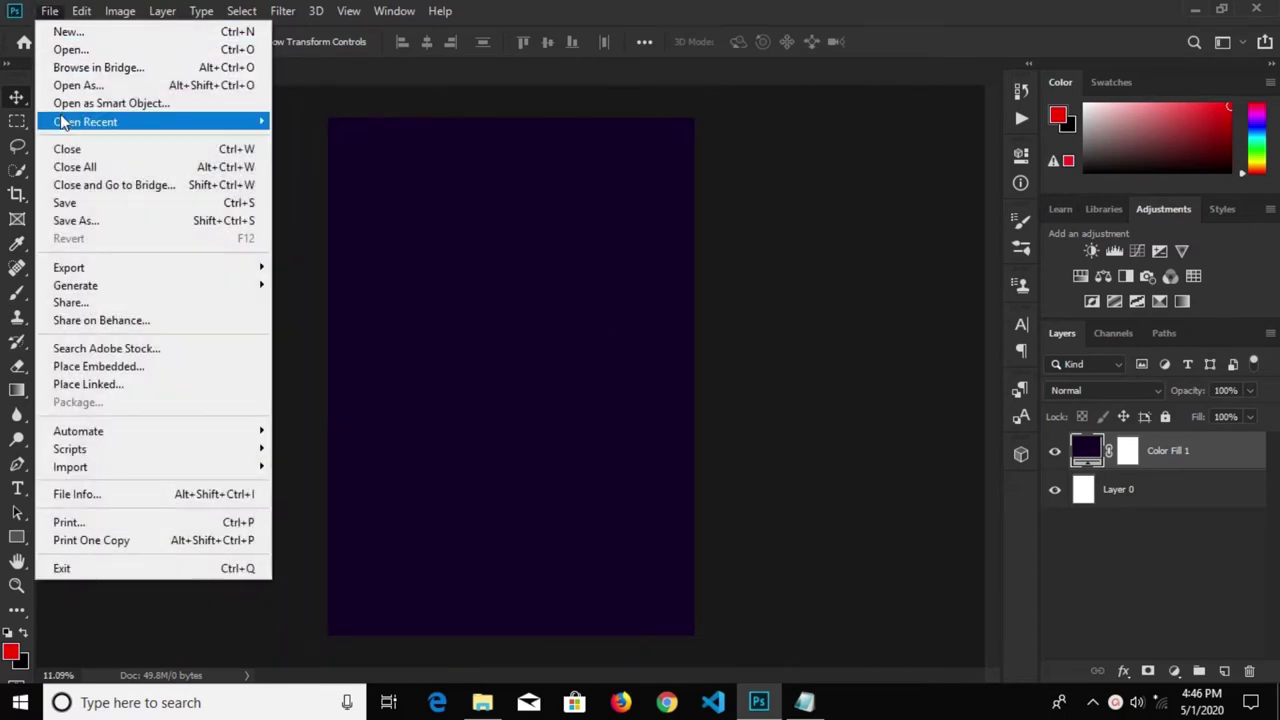
left_click(103, 370)
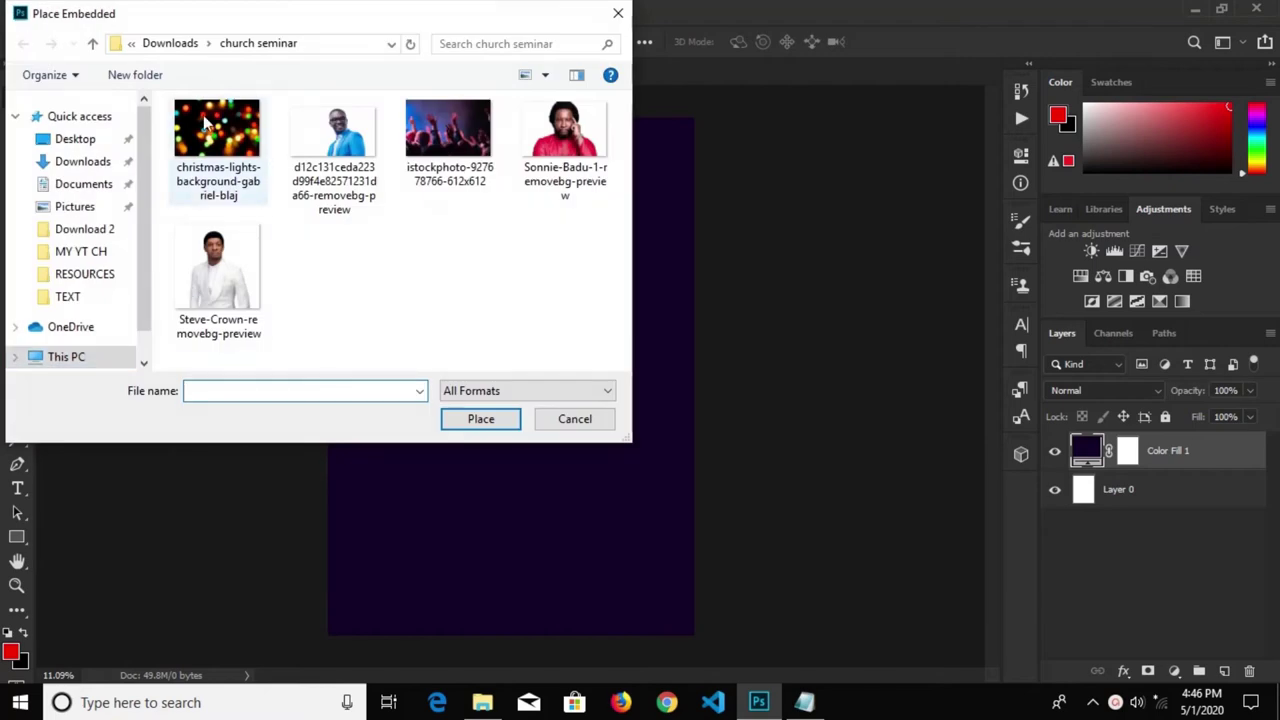
left_click(208, 155)
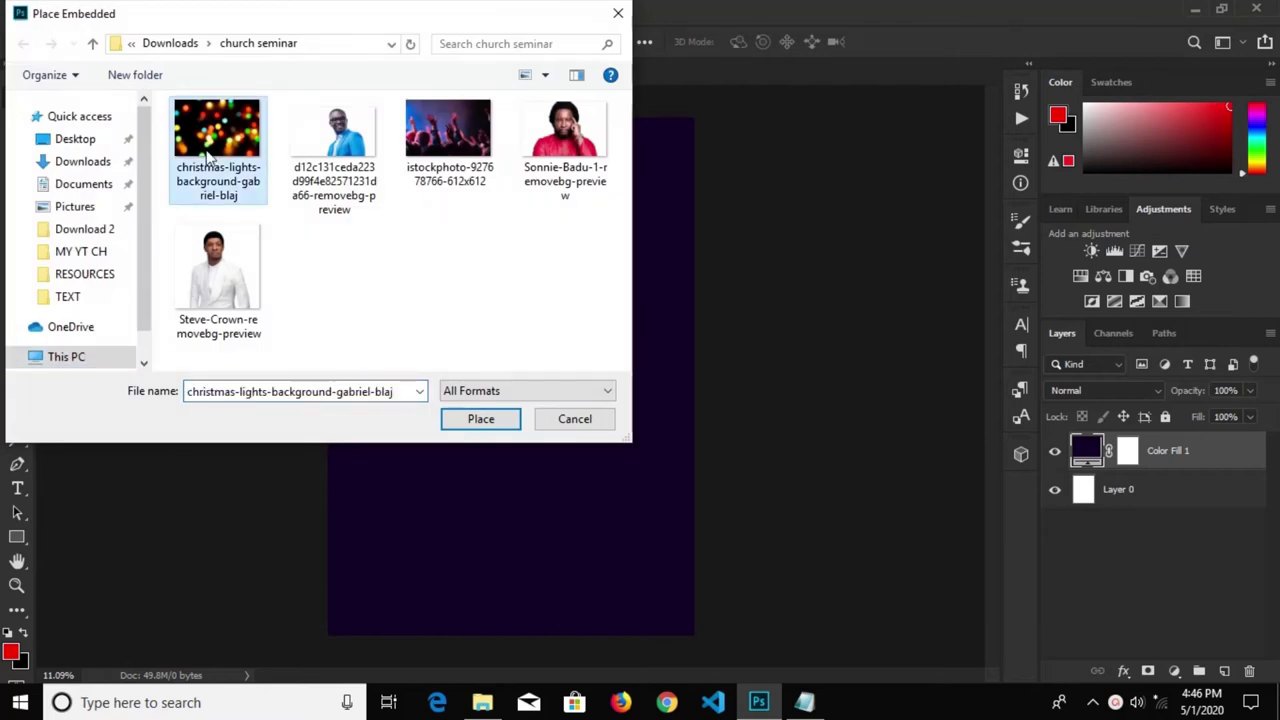
left_click(479, 424)
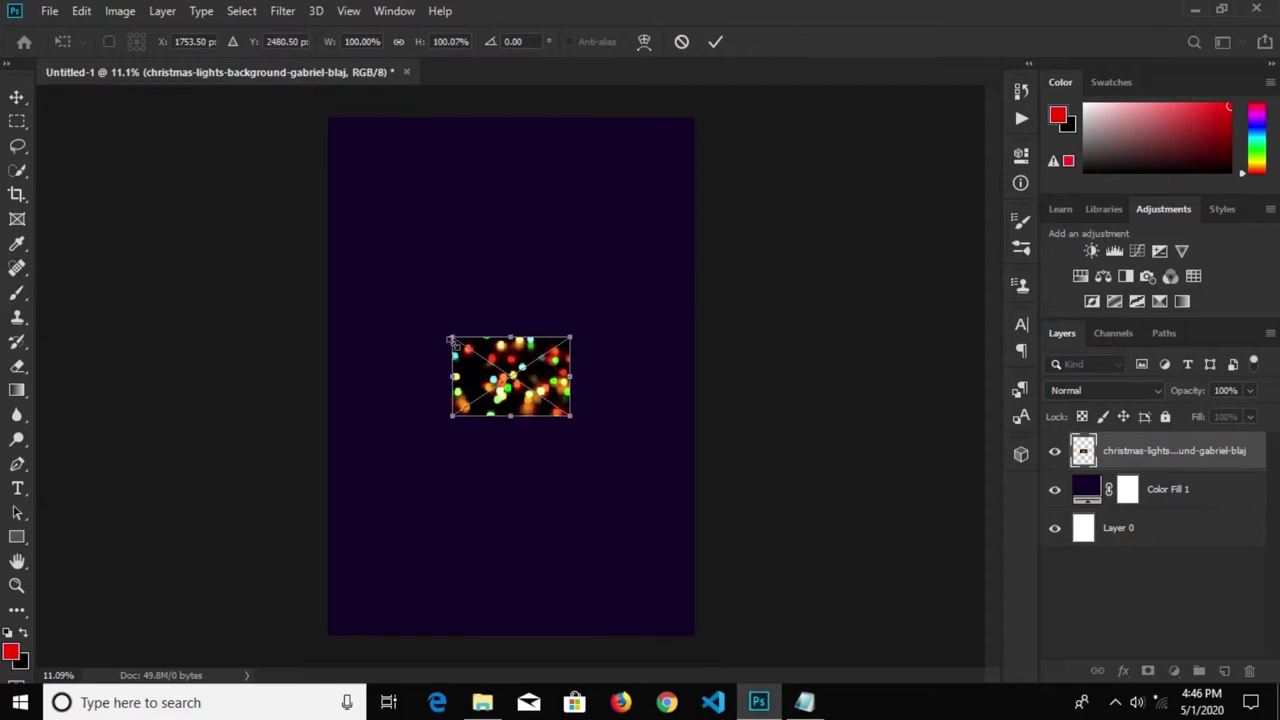
Enlarge the lights photo to span the page width and move it to the top
left_click_drag(452, 342, 246, 189)
left_click_drag(425, 318, 468, 210)
left_click_drag(615, 300, 700, 362)
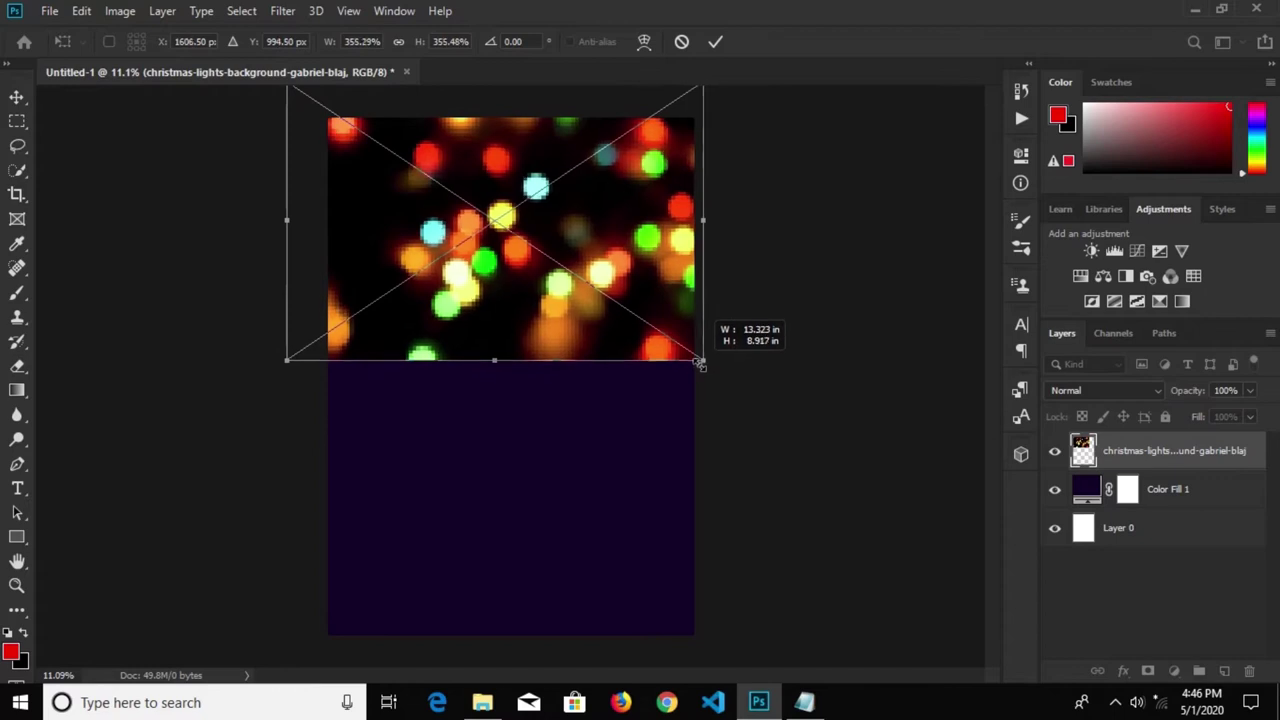
left_click(715, 42)
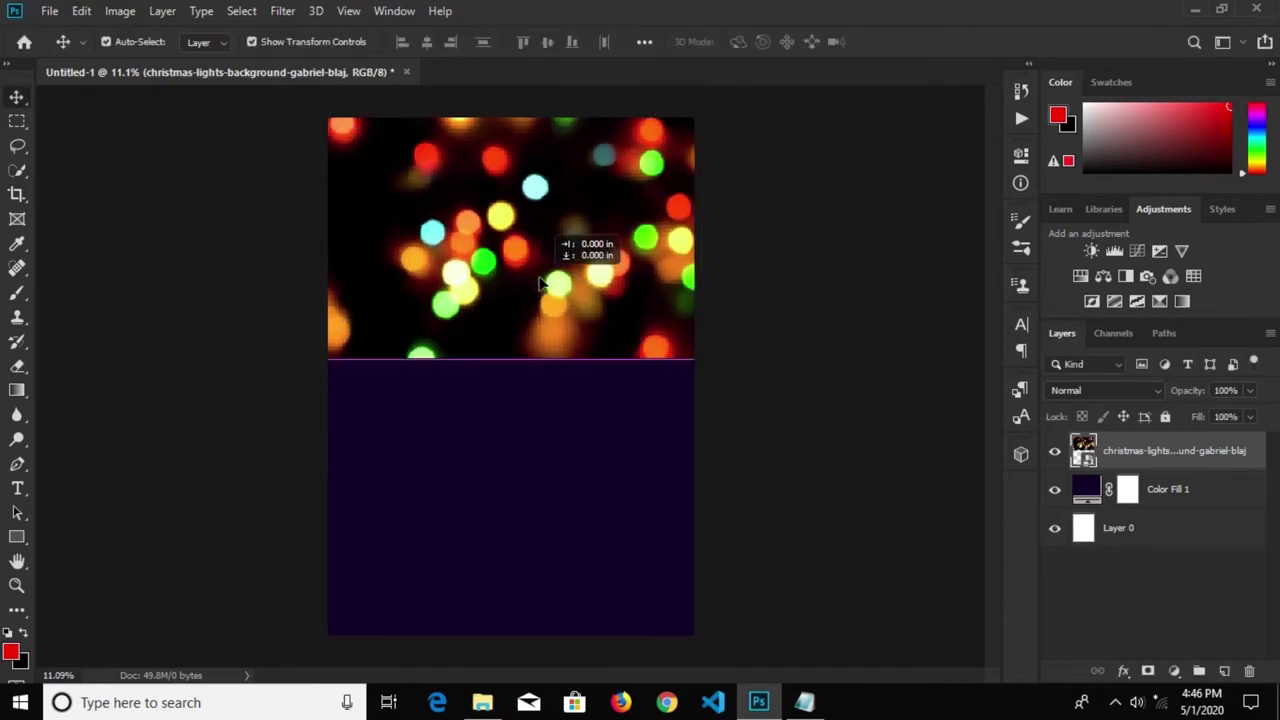
left_click_drag(538, 284, 536, 268)
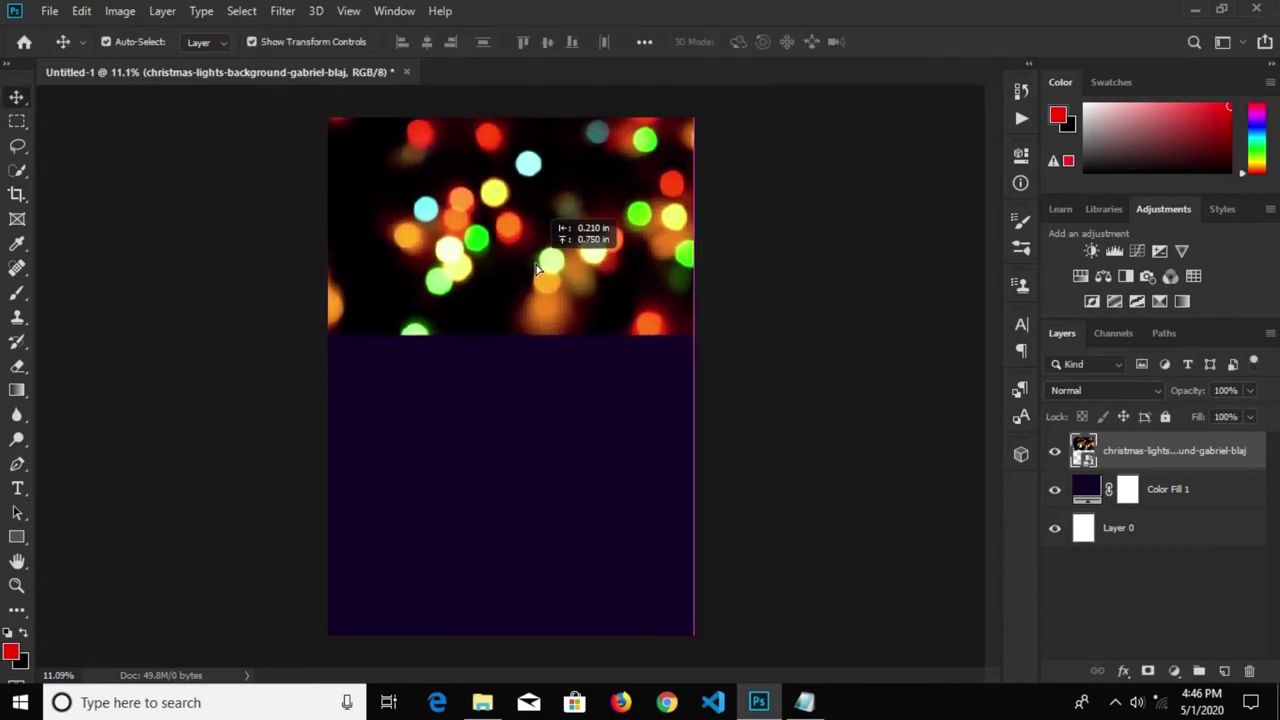
left_click_drag(536, 268, 543, 277)
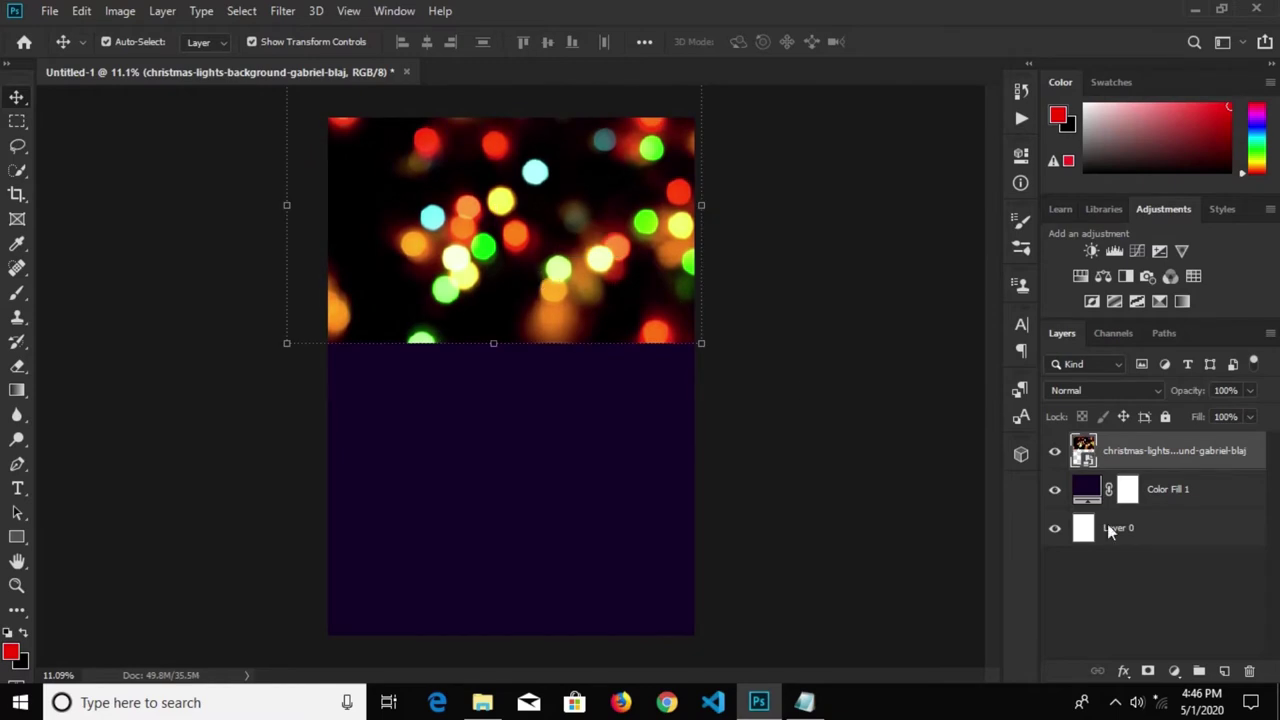
left_click(1107, 391)
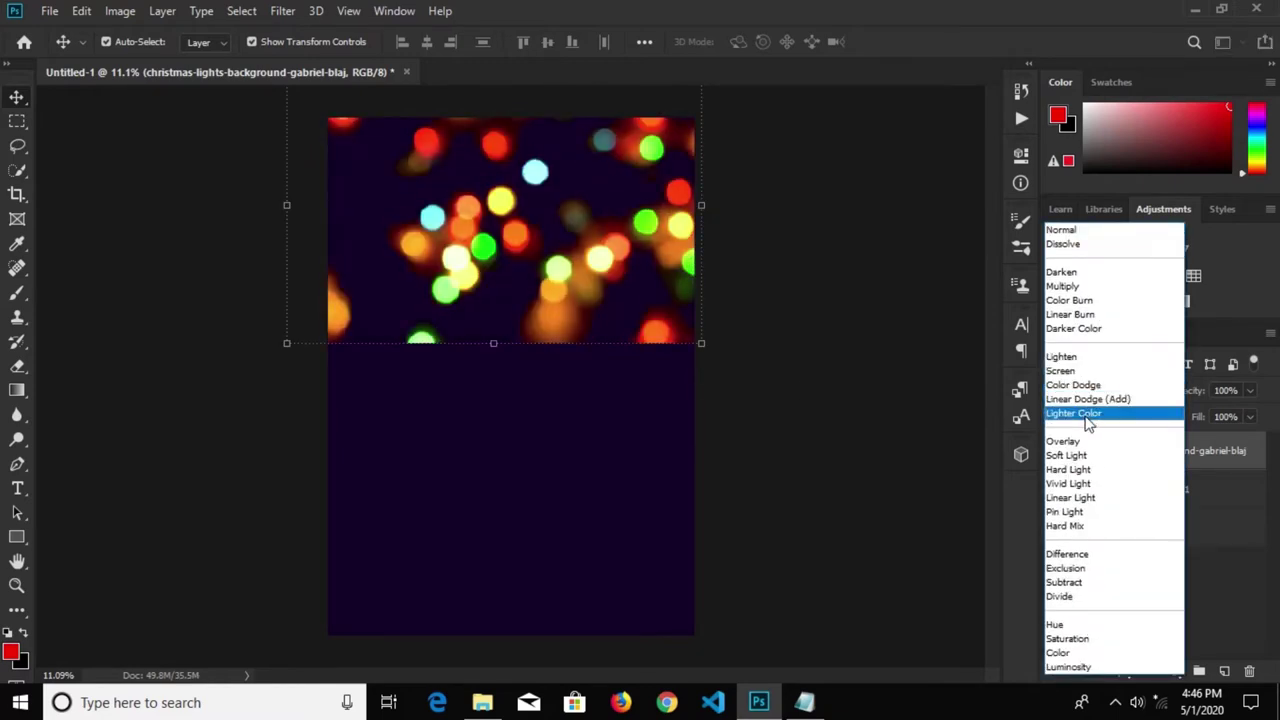
Set the lights layer to Screen blending at 21% opacity
left_click(1090, 372)
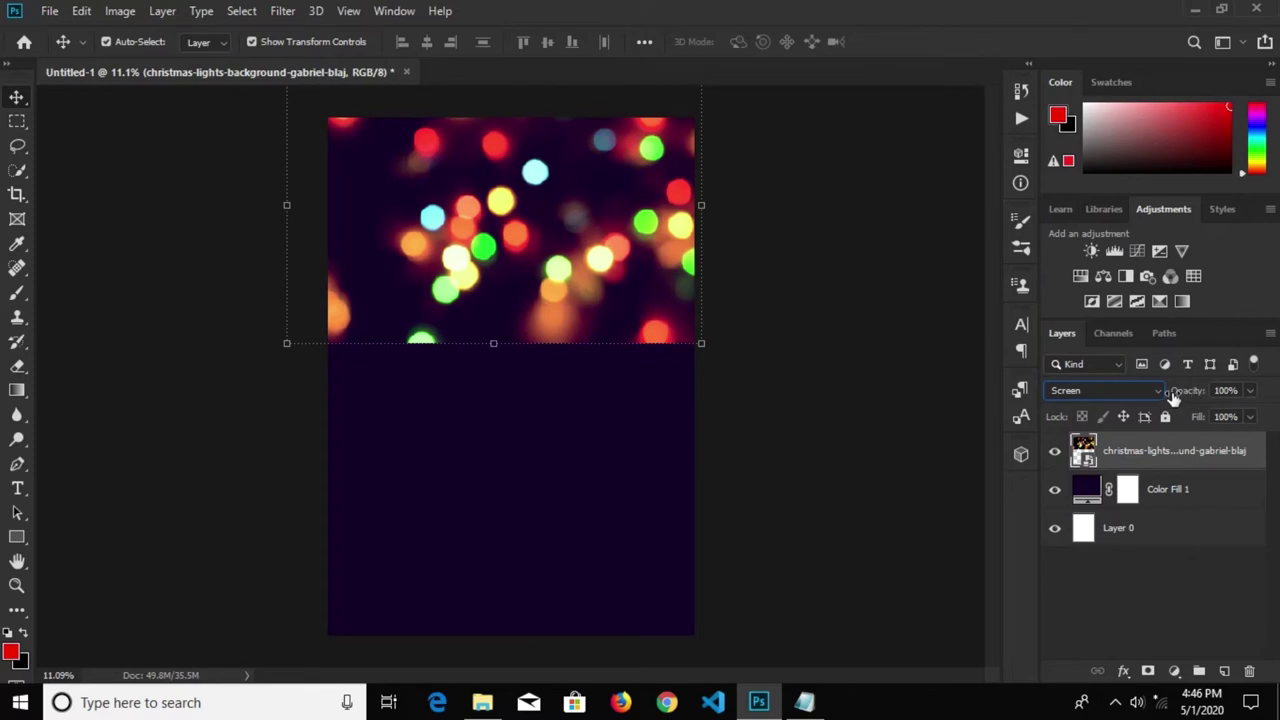
left_click(1250, 391)
left_click_drag(1244, 413, 1201, 416)
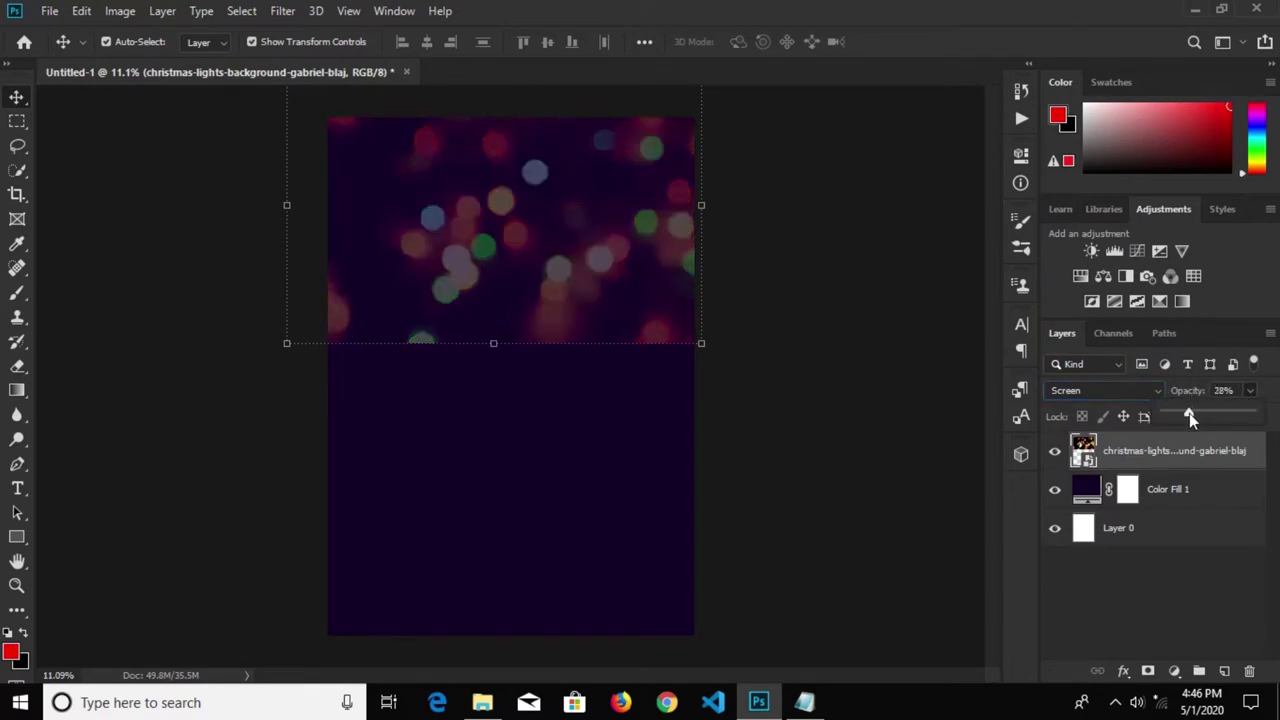
left_click_drag(1189, 418, 1182, 418)
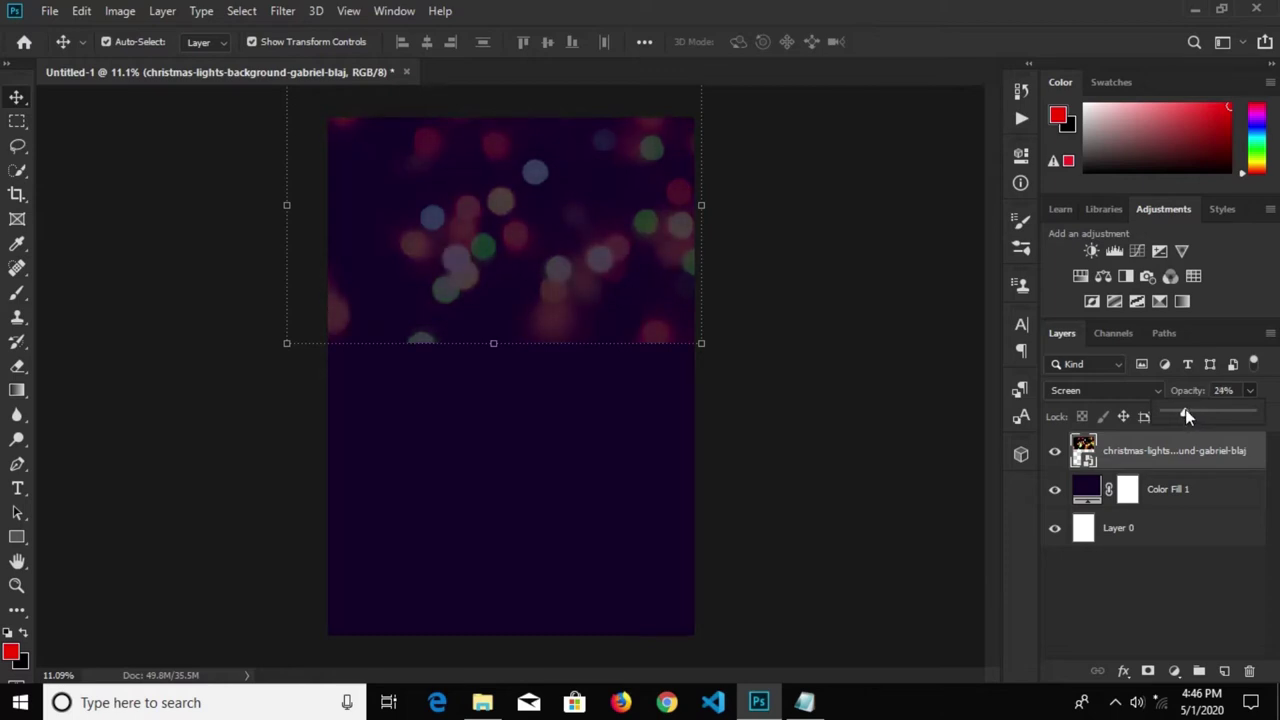
left_click(1126, 392)
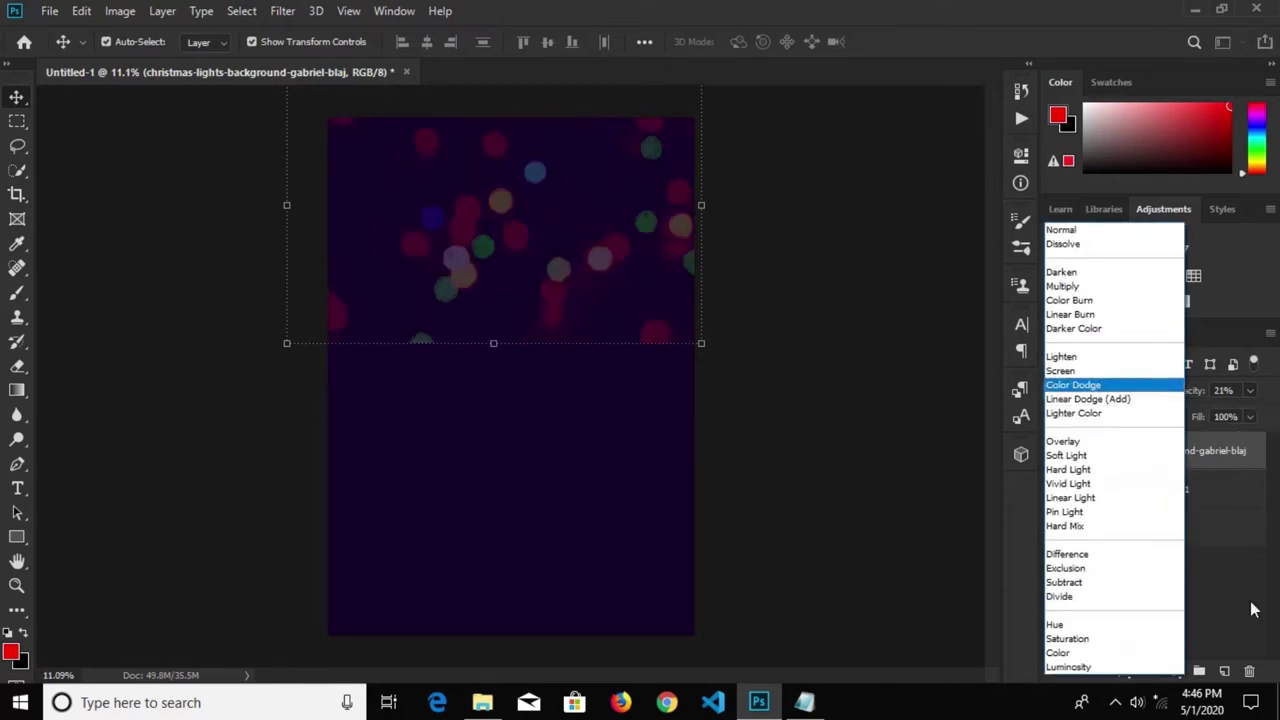
left_click(1254, 609)
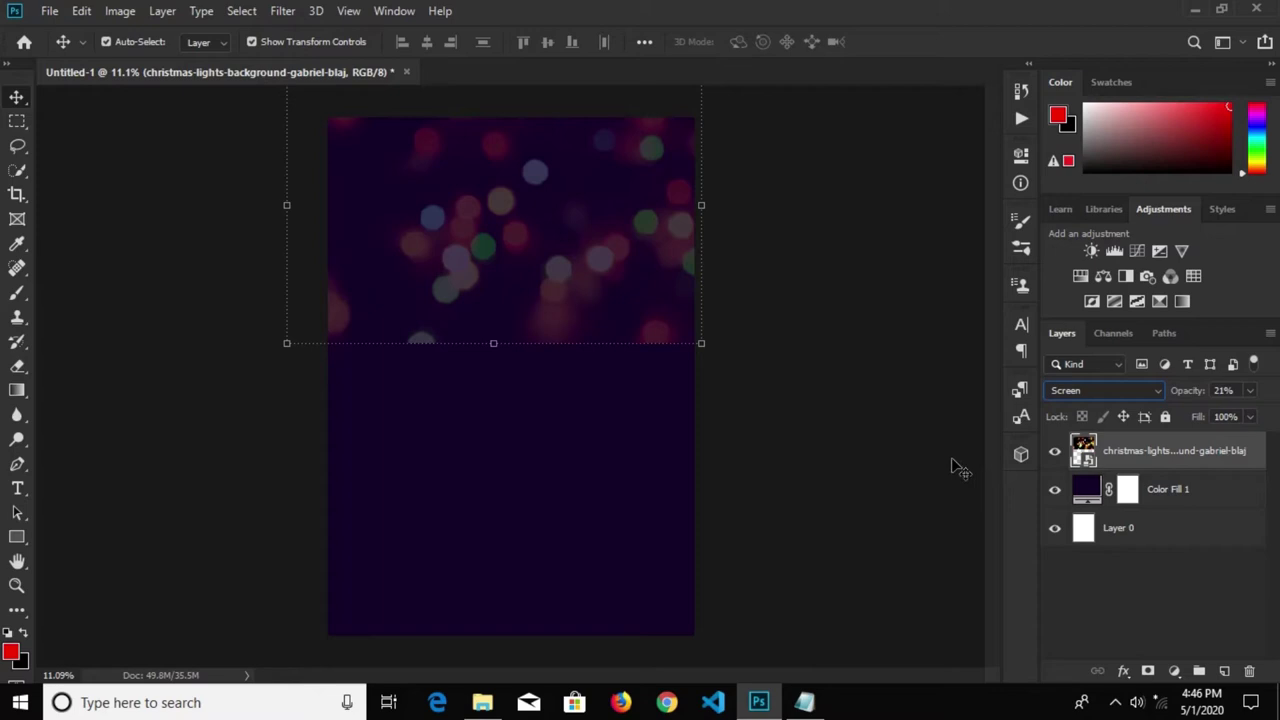
Add a layer mask and paint black to fade the lights' lower edge into the purple
left_click(1147, 667)
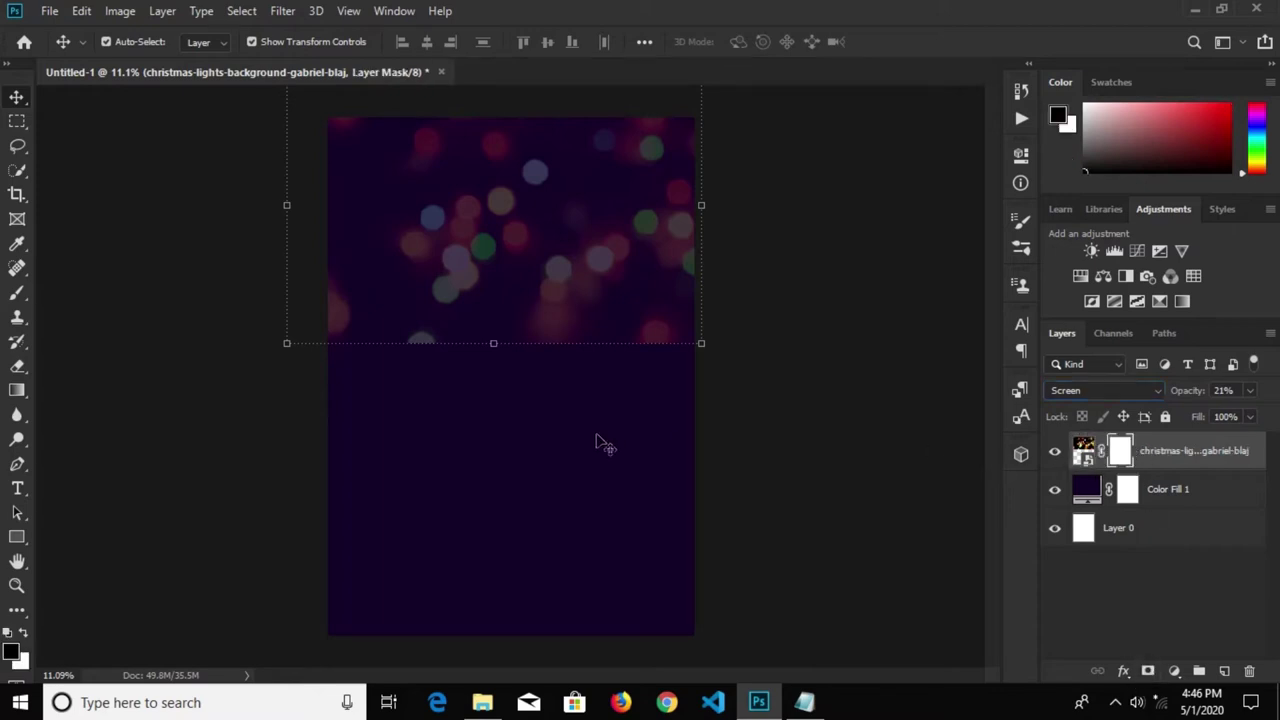
key("b")
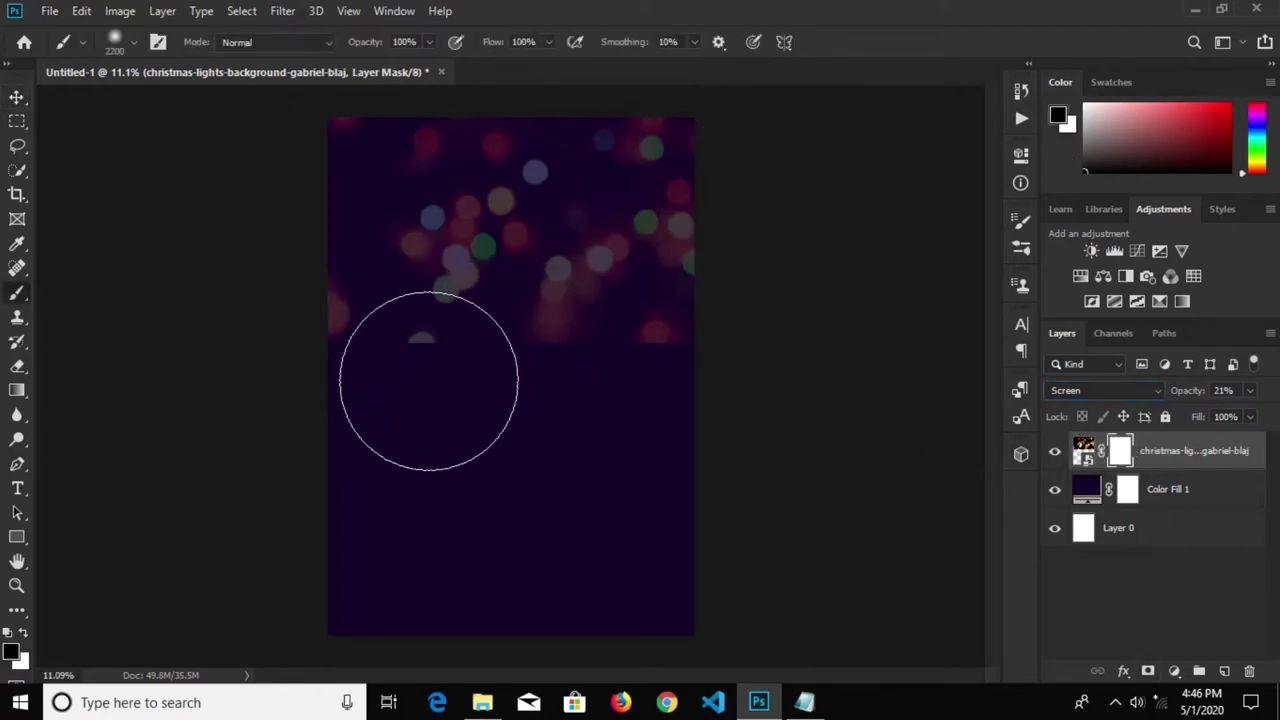
key("bracketleft")
key("bracketleft")
key("bracketleft")
key("bracketleft")
key("bracketleft")
key("bracketleft")
key("bracketleft")
key("bracketleft")
key("bracketleft")
mouse_move(443, 352)
left_mouse_down()
mouse_move(517, 366)
mouse_move(566, 349)
mouse_move(731, 343)
left_mouse_up()
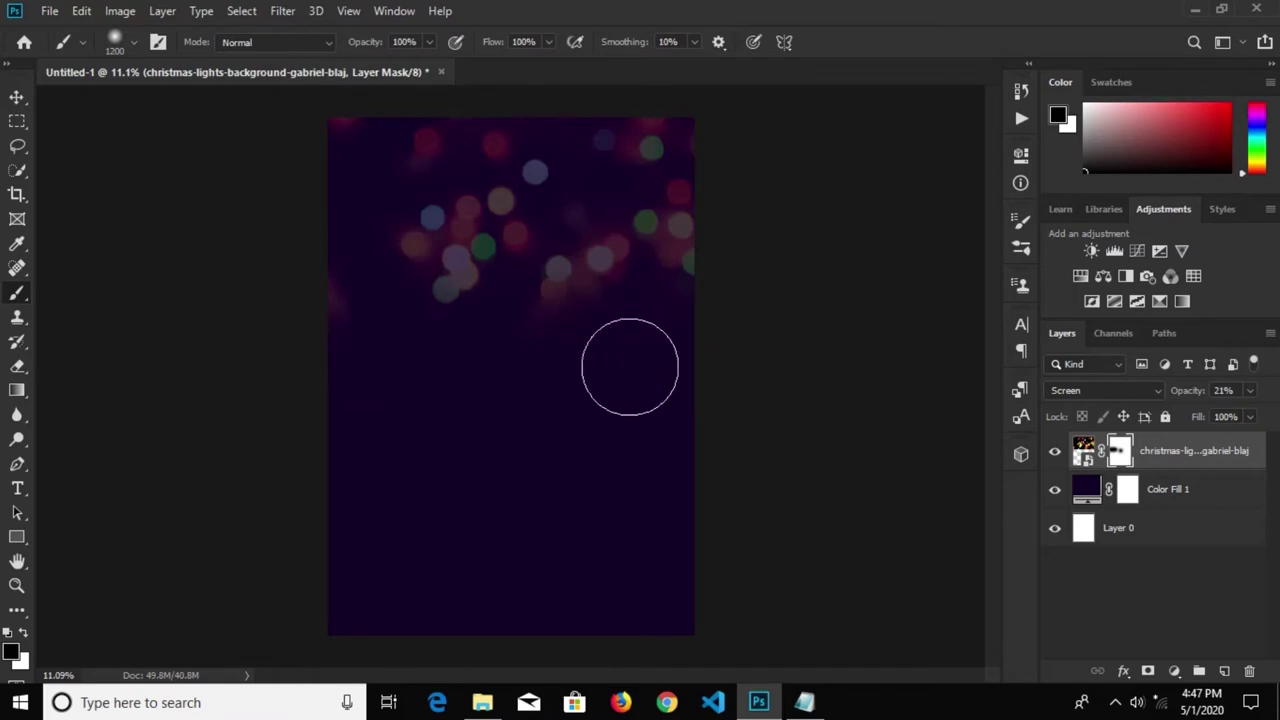
left_click(16, 93)
left_click(48, 11)
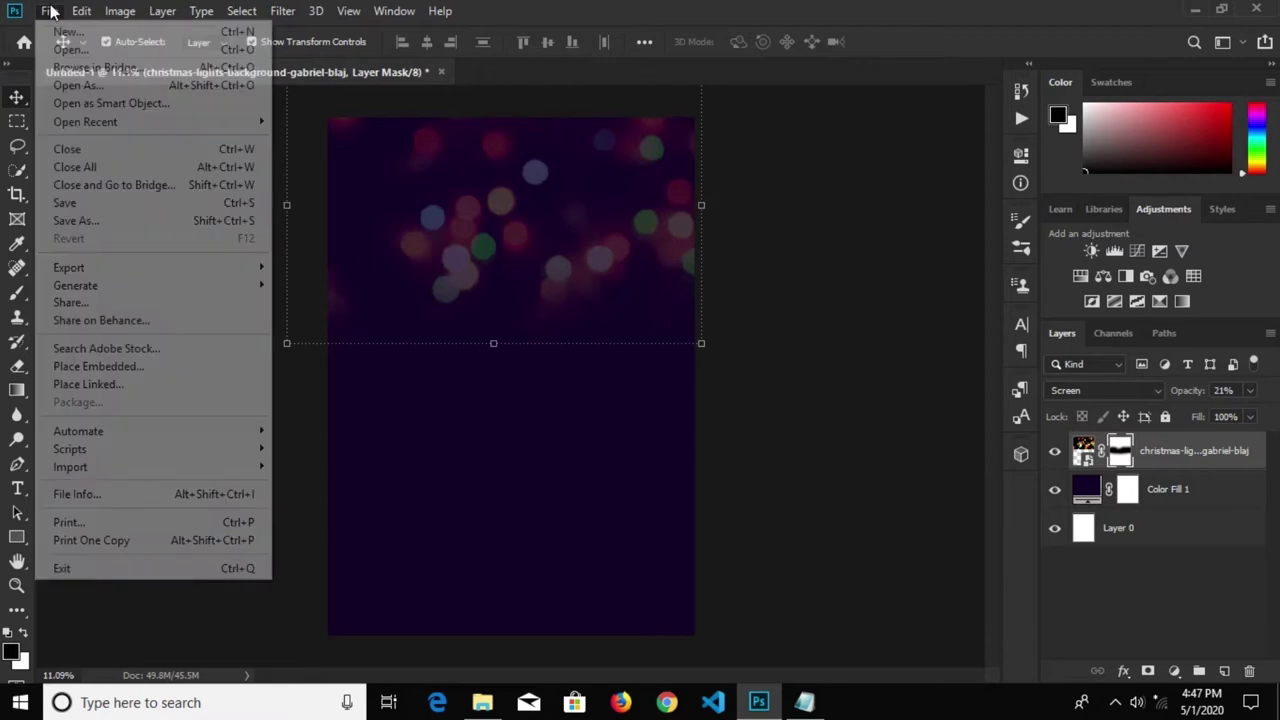
left_click(126, 368)
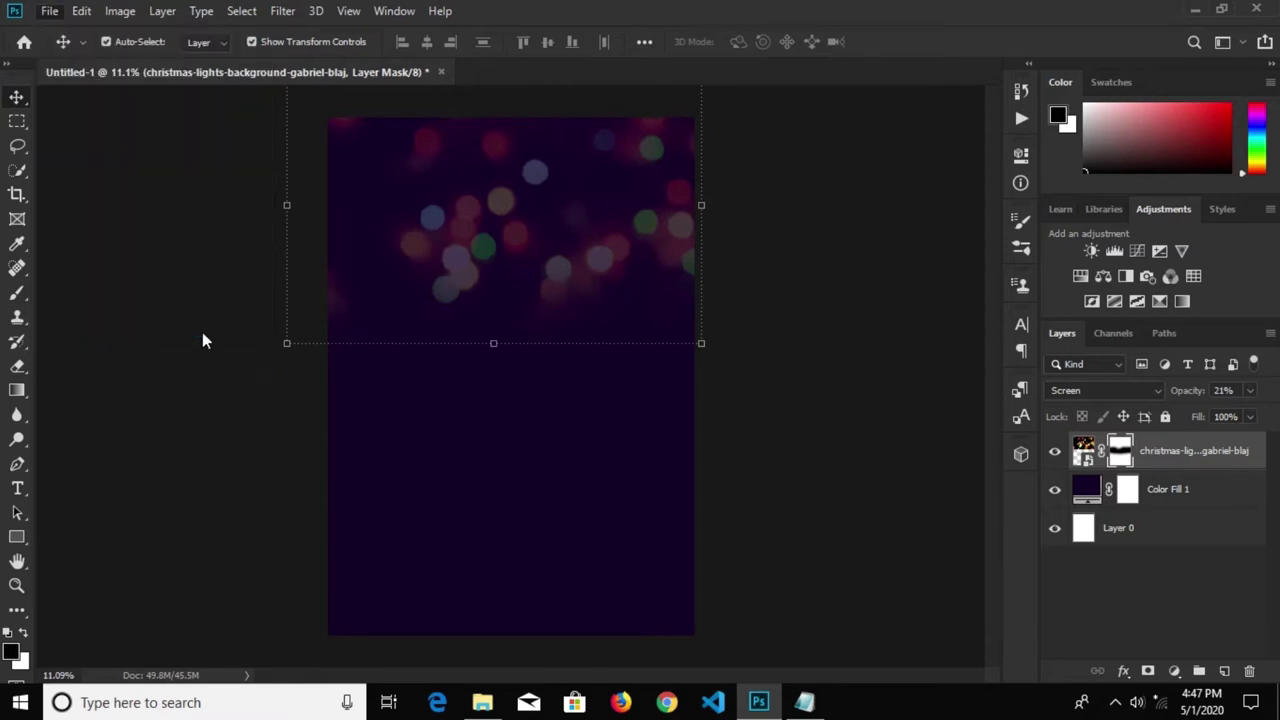
left_click(448, 130)
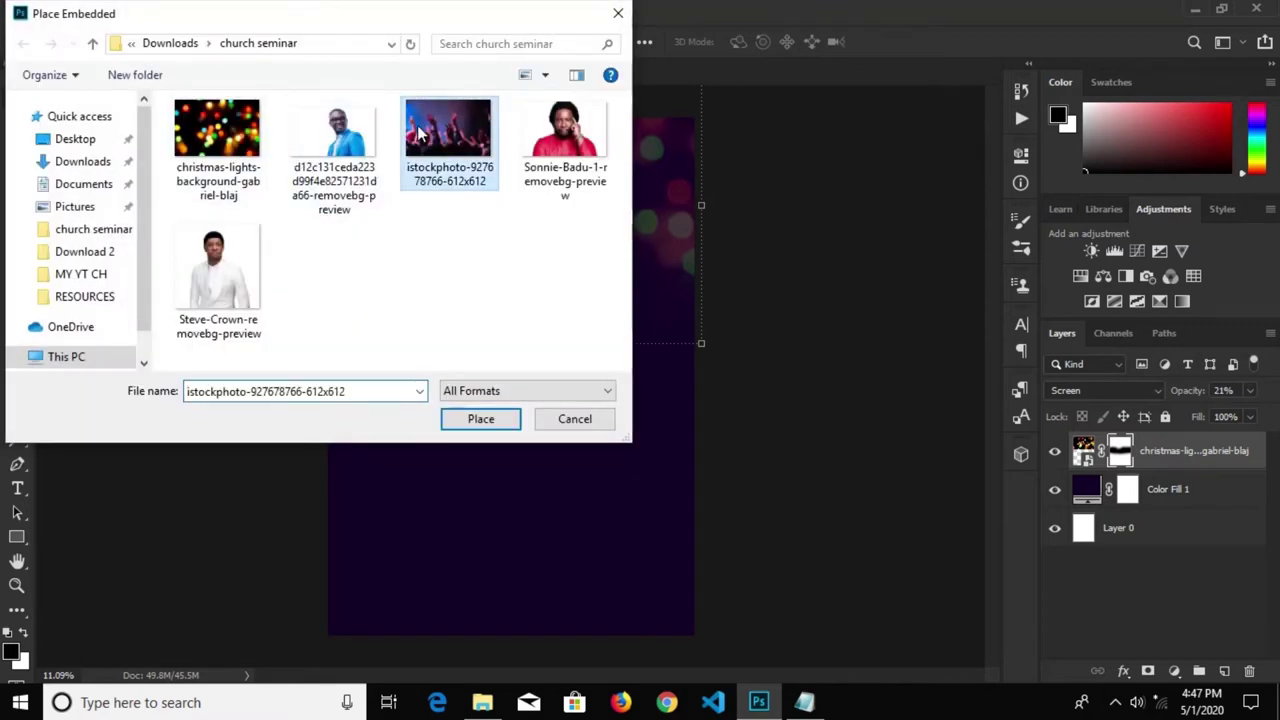
left_click(480, 420)
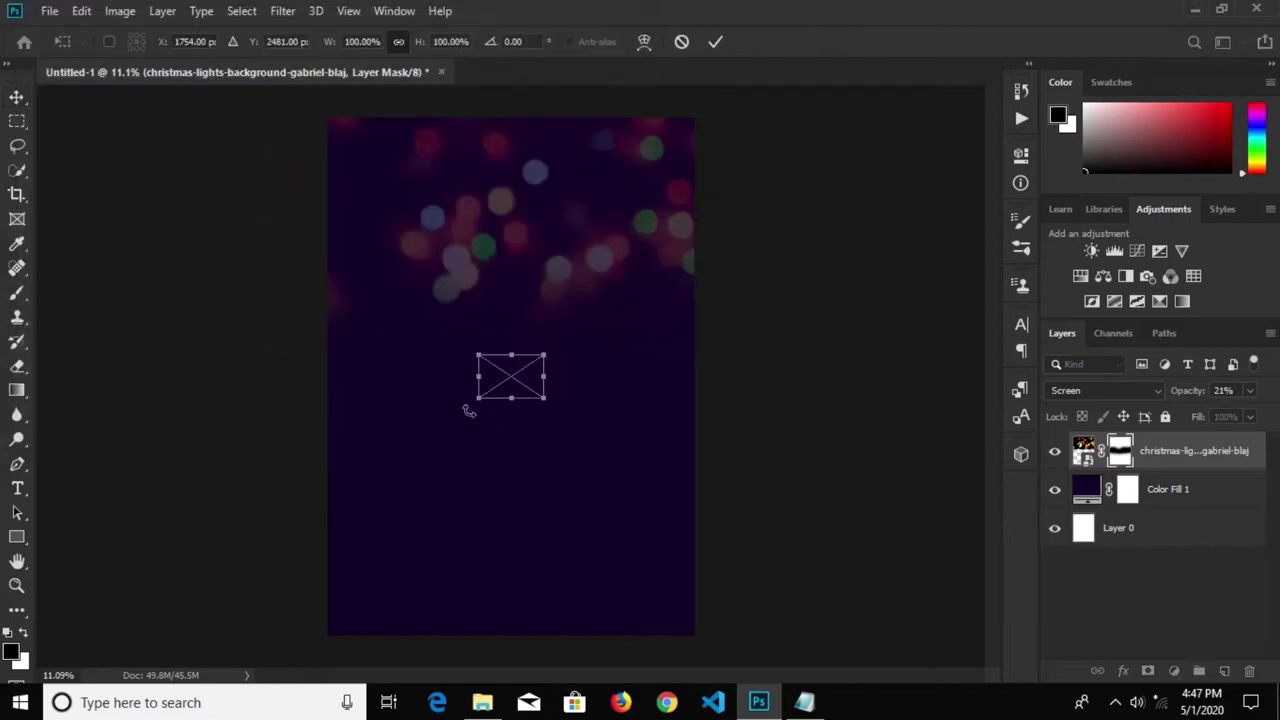
left_click_drag(477, 355, 240, 197)
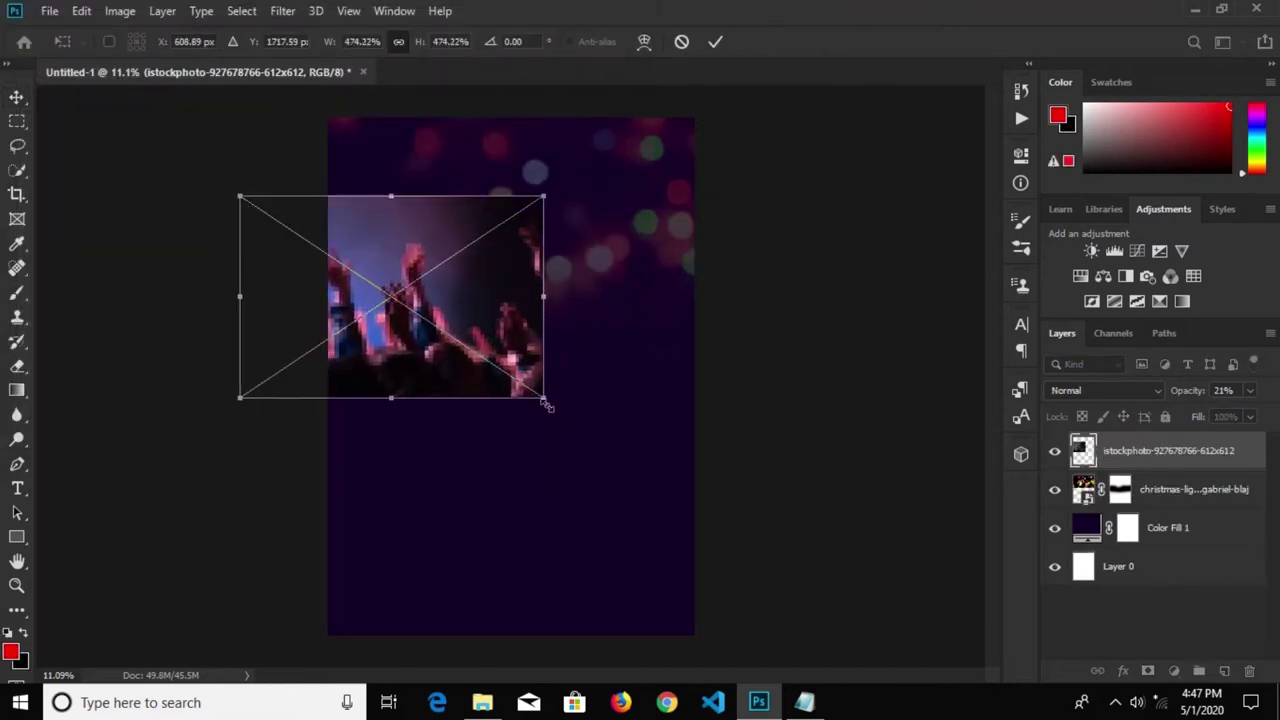
left_click_drag(545, 404, 500, 437)
left_click_drag(463, 371, 605, 262)
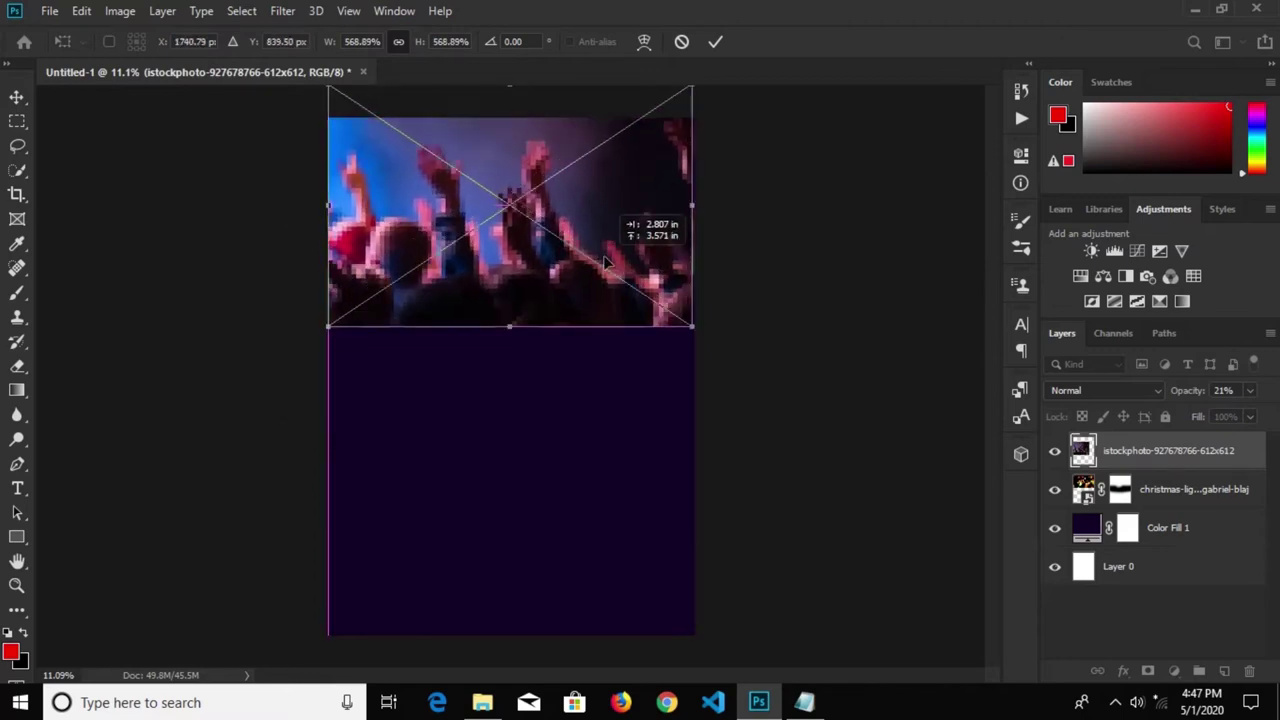
left_click(716, 41)
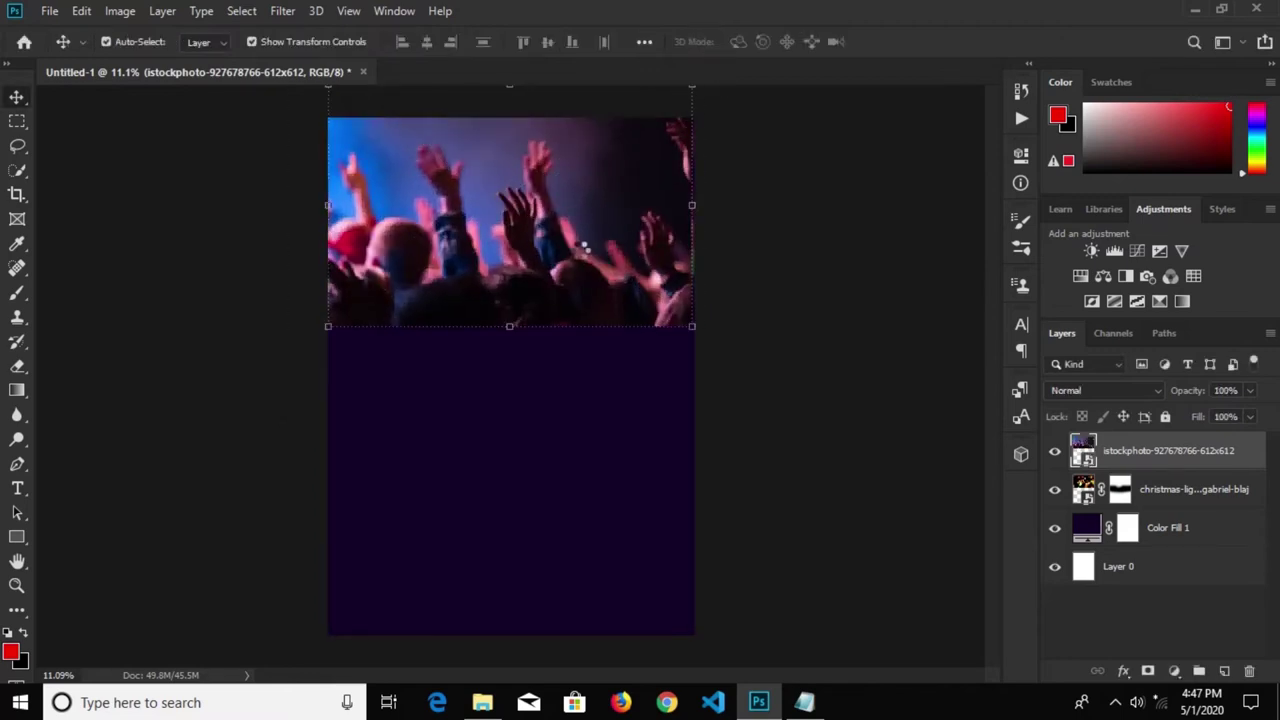
Nudge the crowd photo down and stretch it to the full canvas width
left_click_drag(584, 246, 579, 285)
left_click_drag(690, 362, 643, 350)
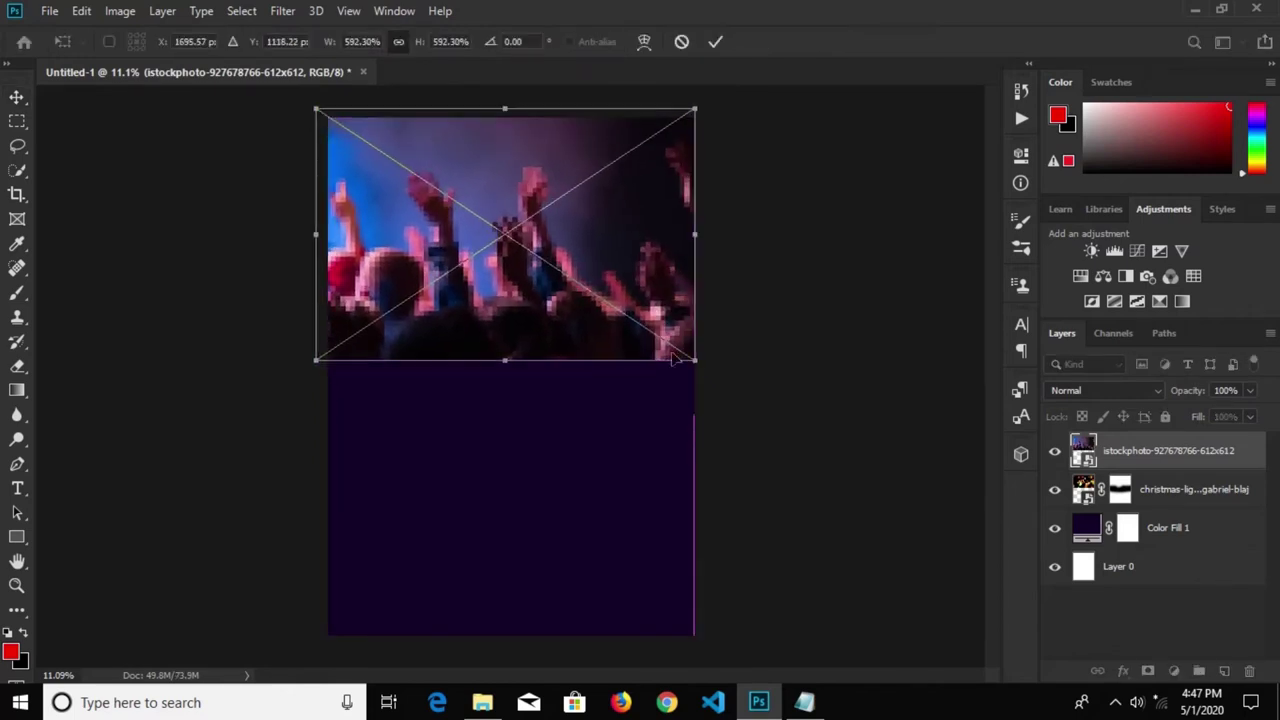
left_click_drag(643, 350, 698, 362)
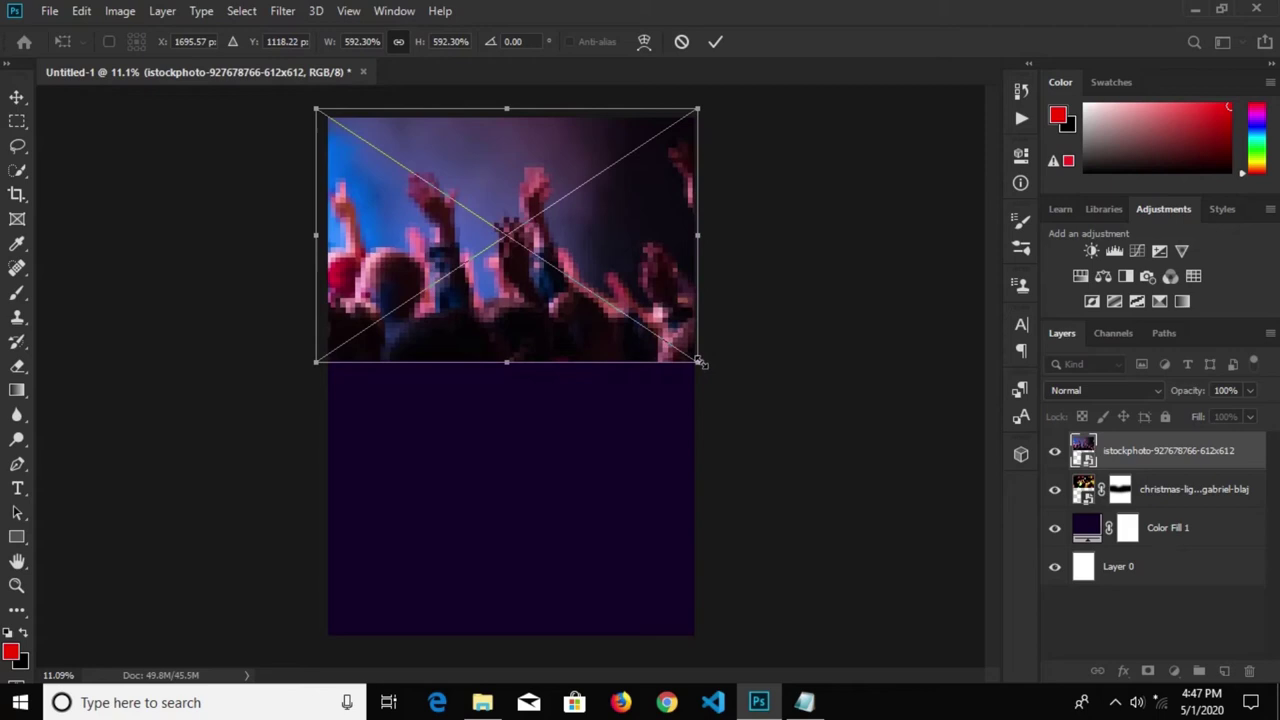
left_click(715, 41)
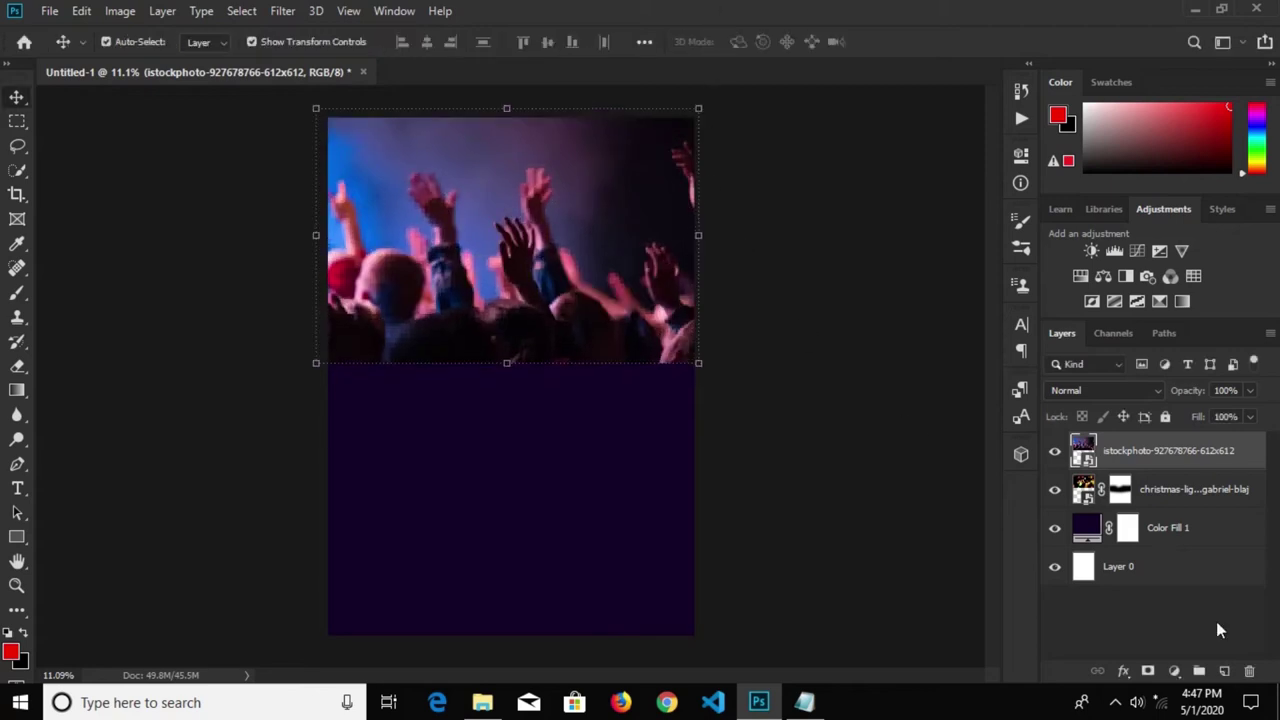
Copy the lights layer's style and paste it onto the crowd photo layer
right_click(1168, 490)
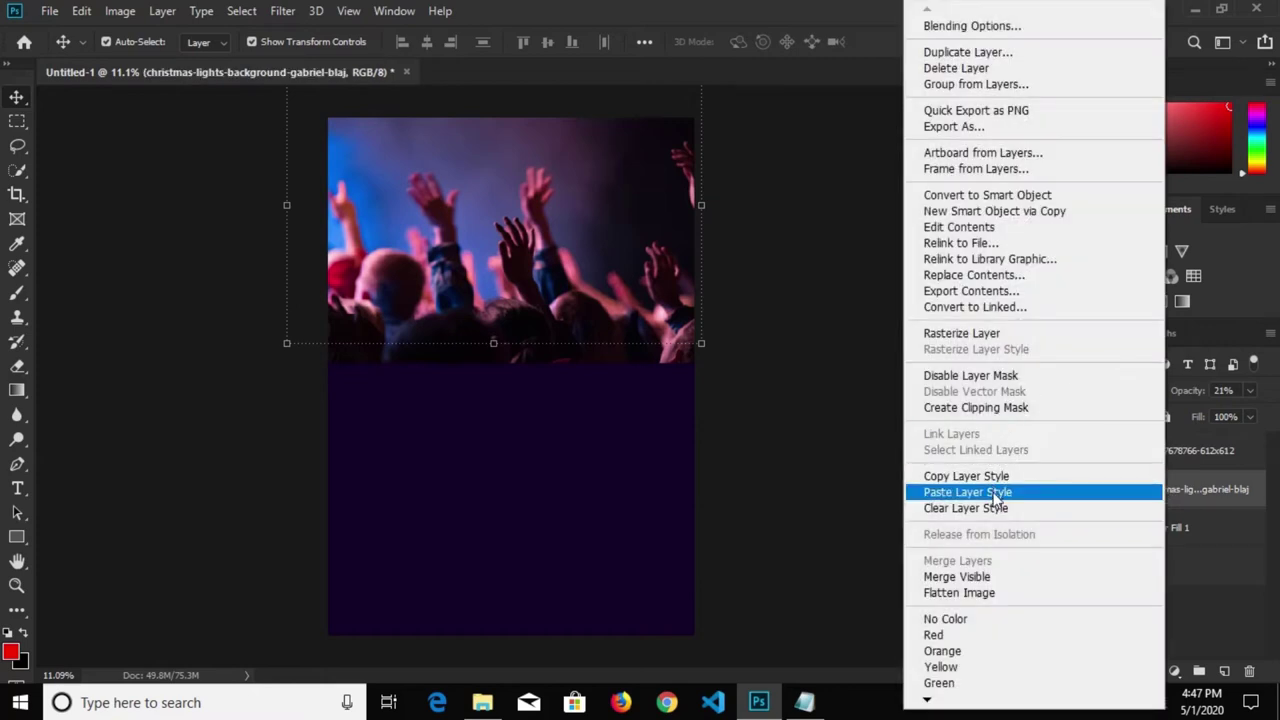
left_click(997, 477)
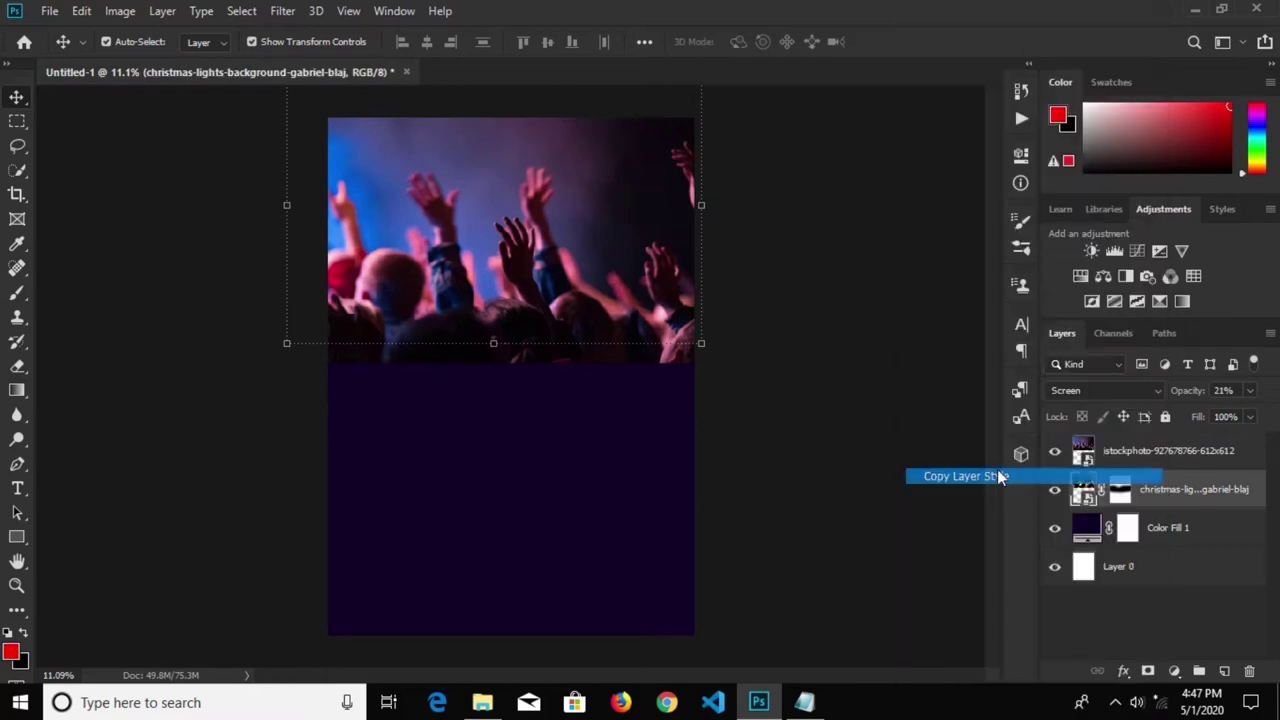
left_click(1133, 463)
right_click(1133, 465)
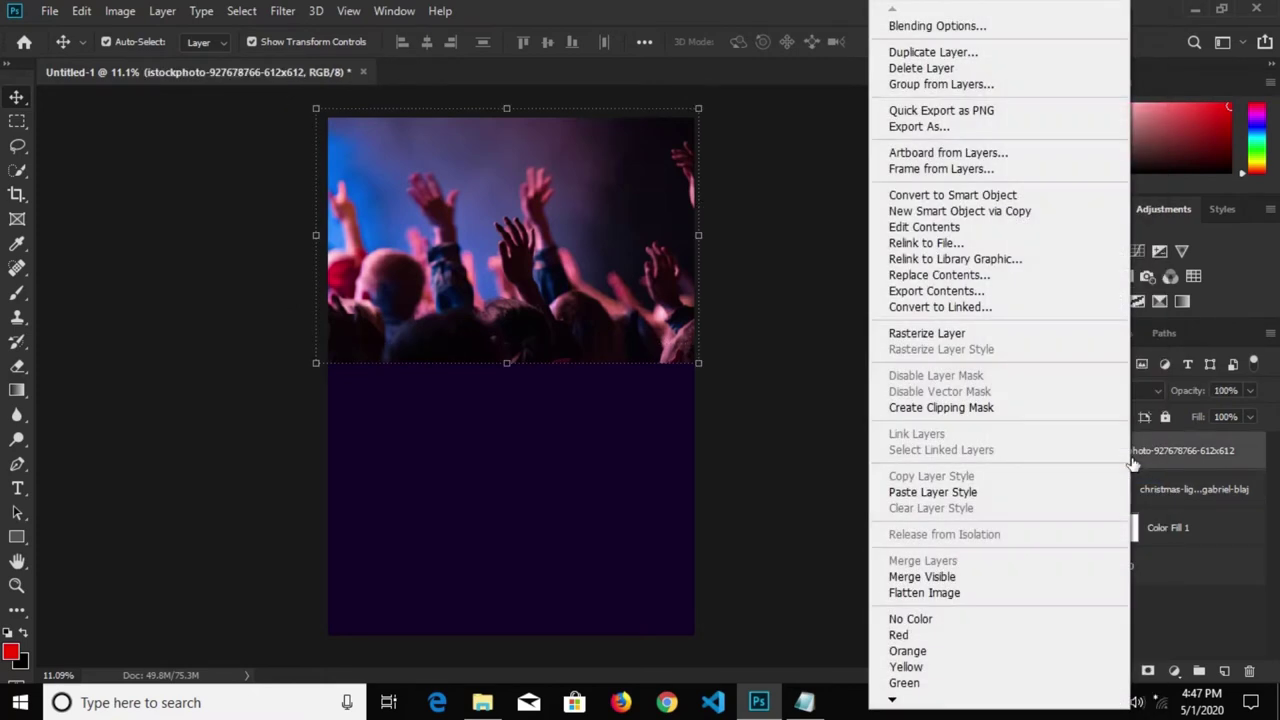
left_click(926, 493)
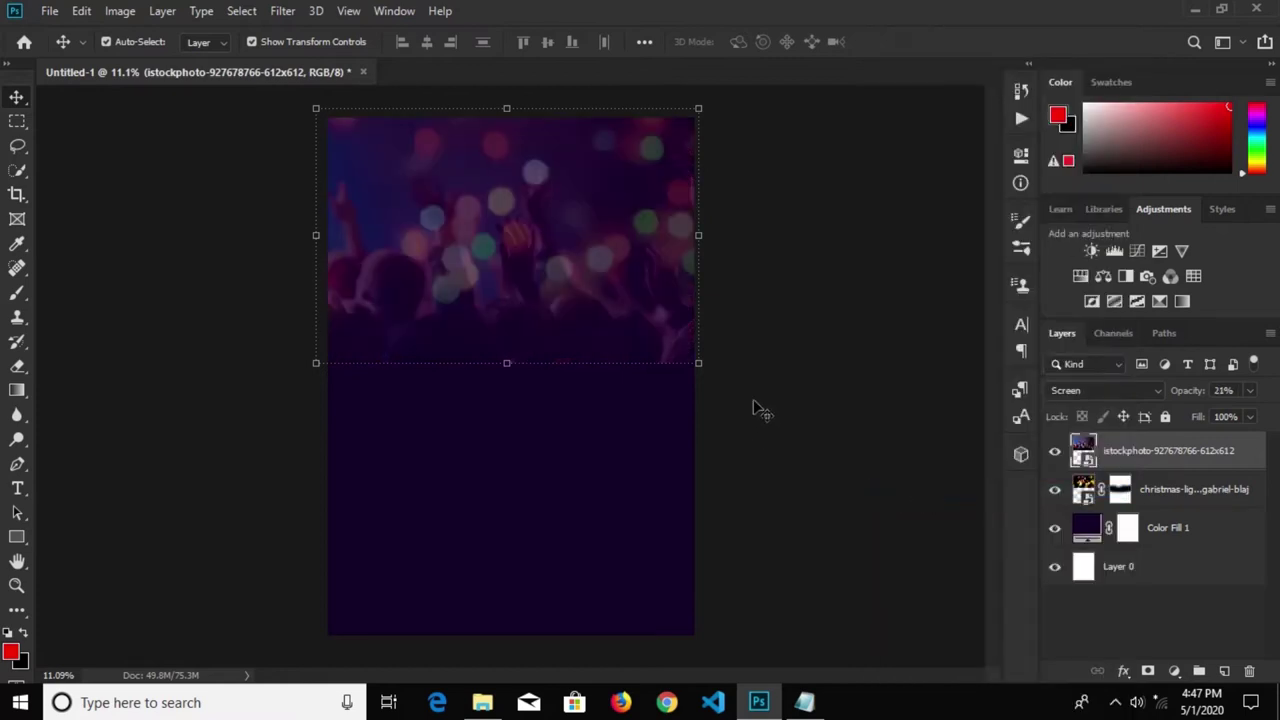
Mask the crowd layer and paint out its lower edge into the purple
left_click(530, 300)
left_click(1147, 671)
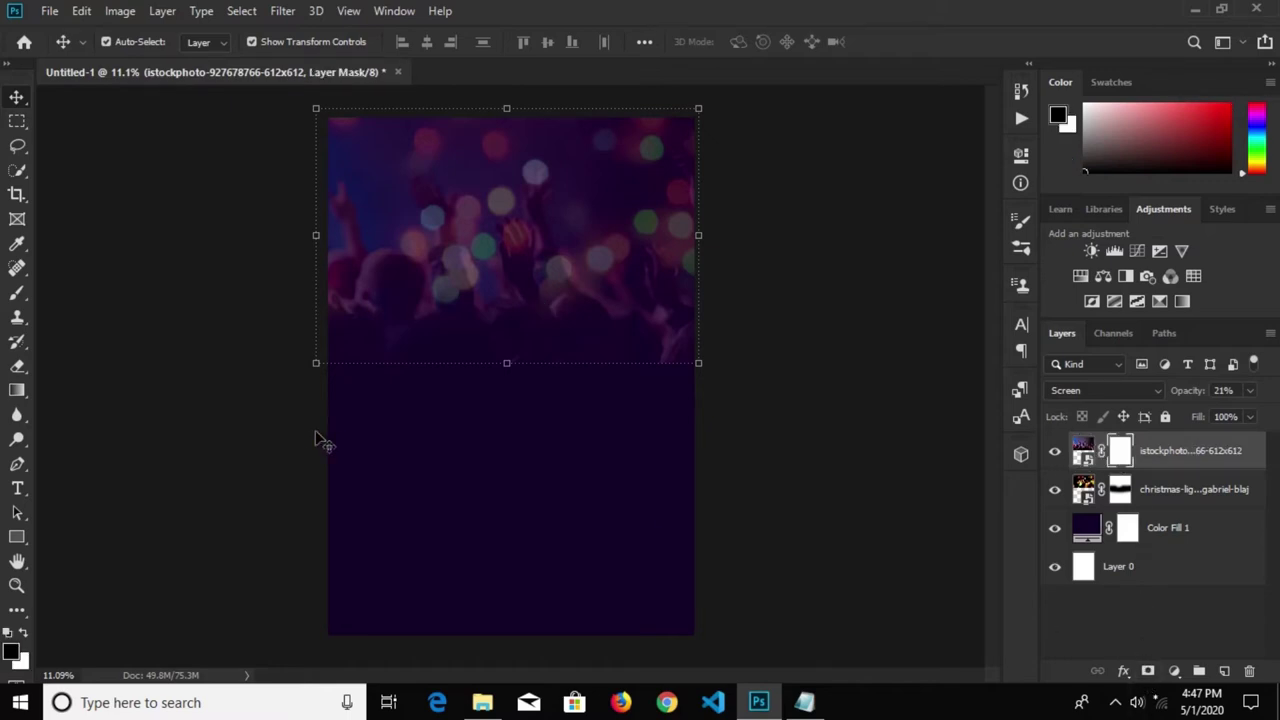
key("b")
mouse_move(357, 374)
left_mouse_down()
mouse_move(561, 379)
mouse_move(686, 357)
left_mouse_up()
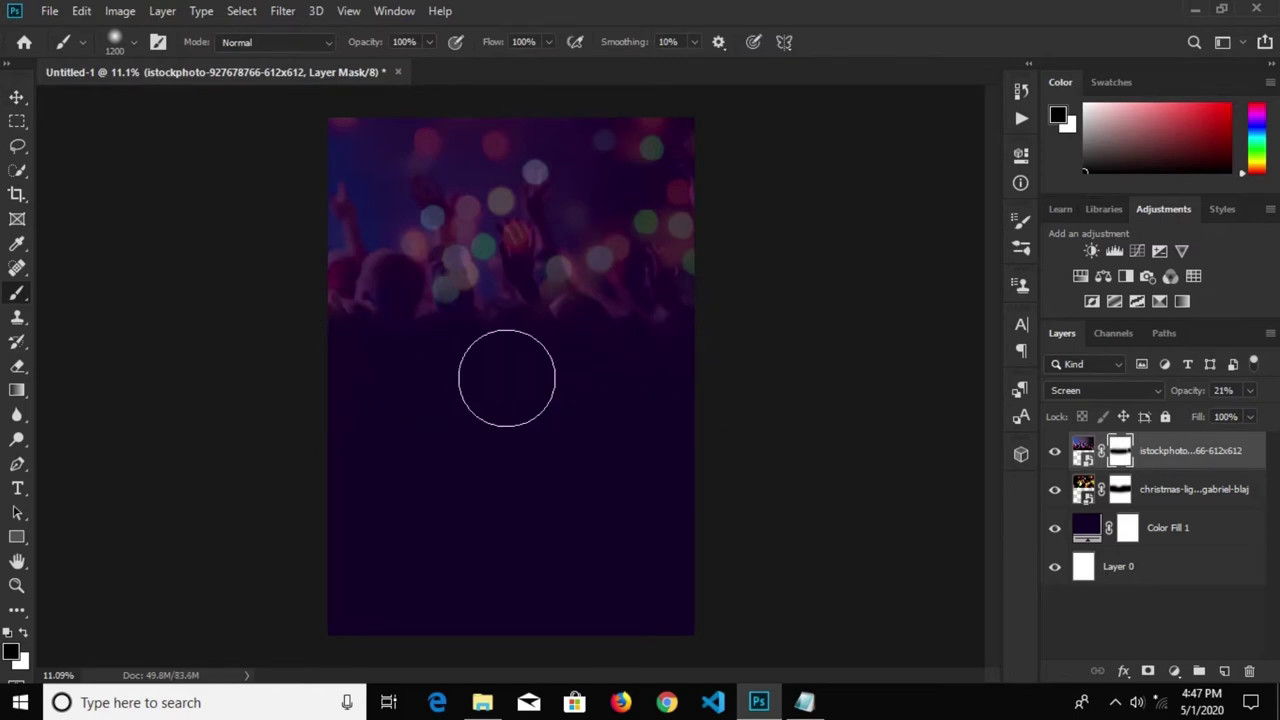
left_click(17, 97)
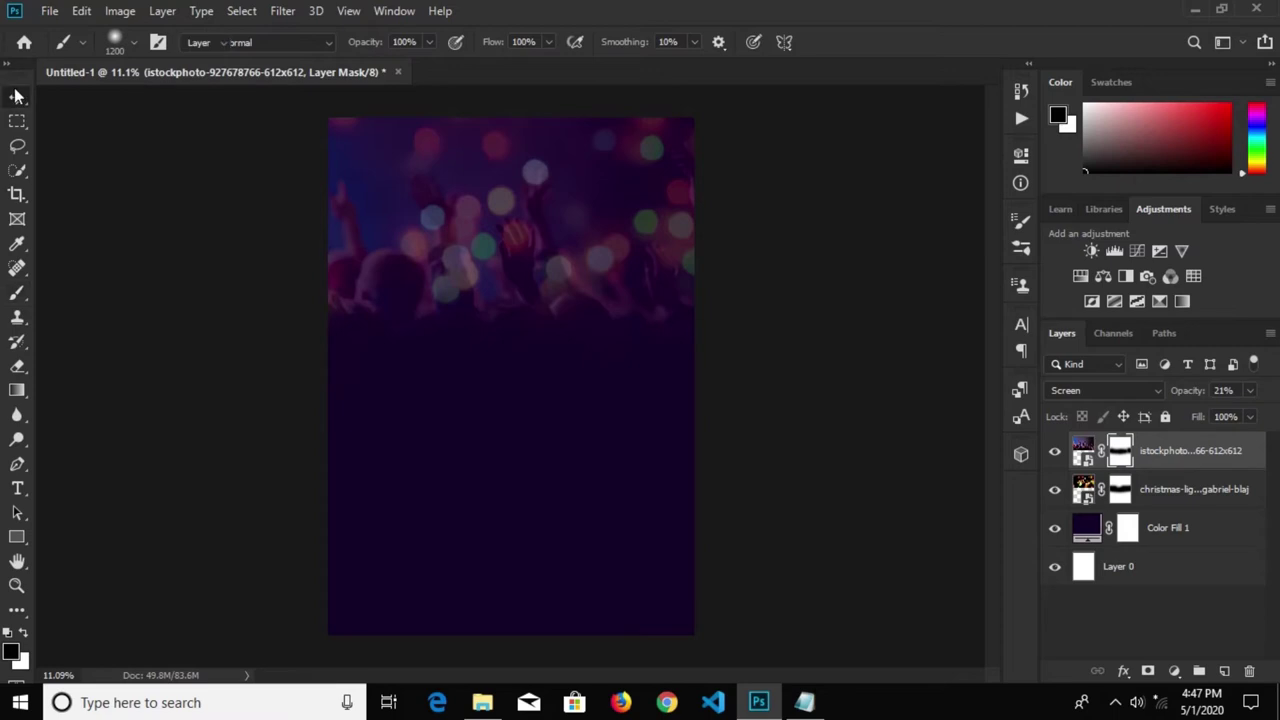
left_click(182, 252)
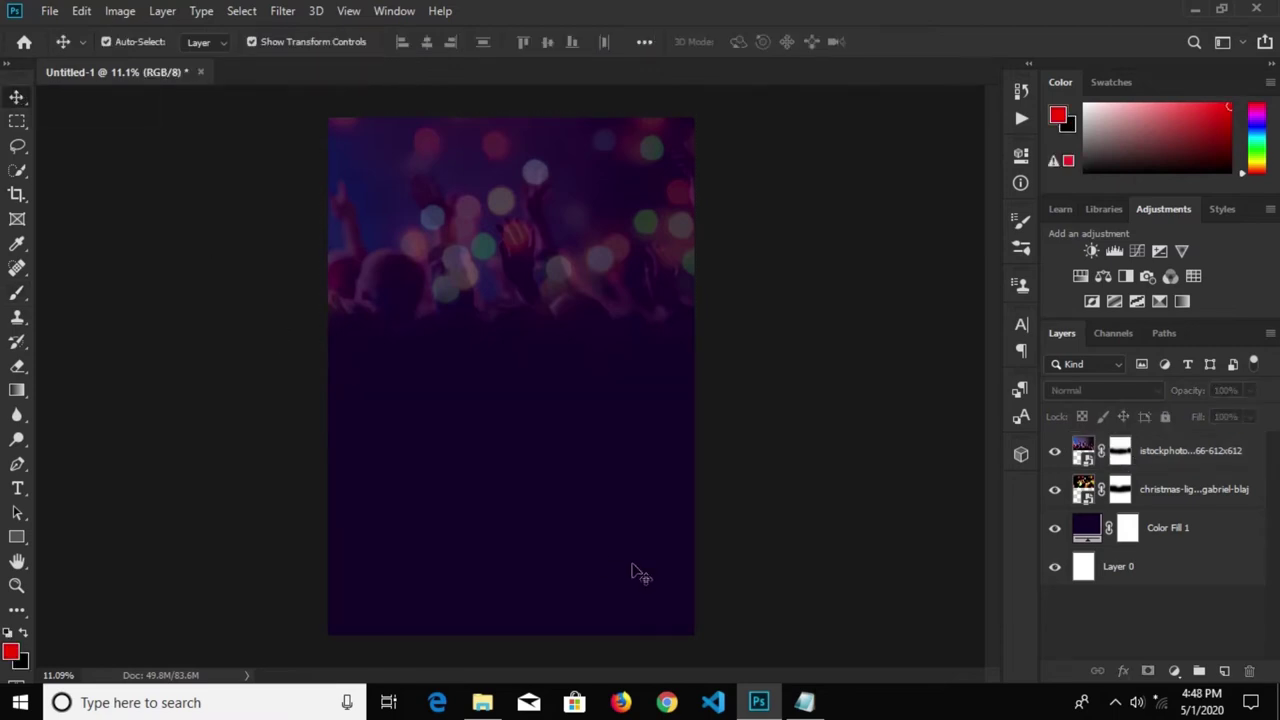
left_click(802, 702)
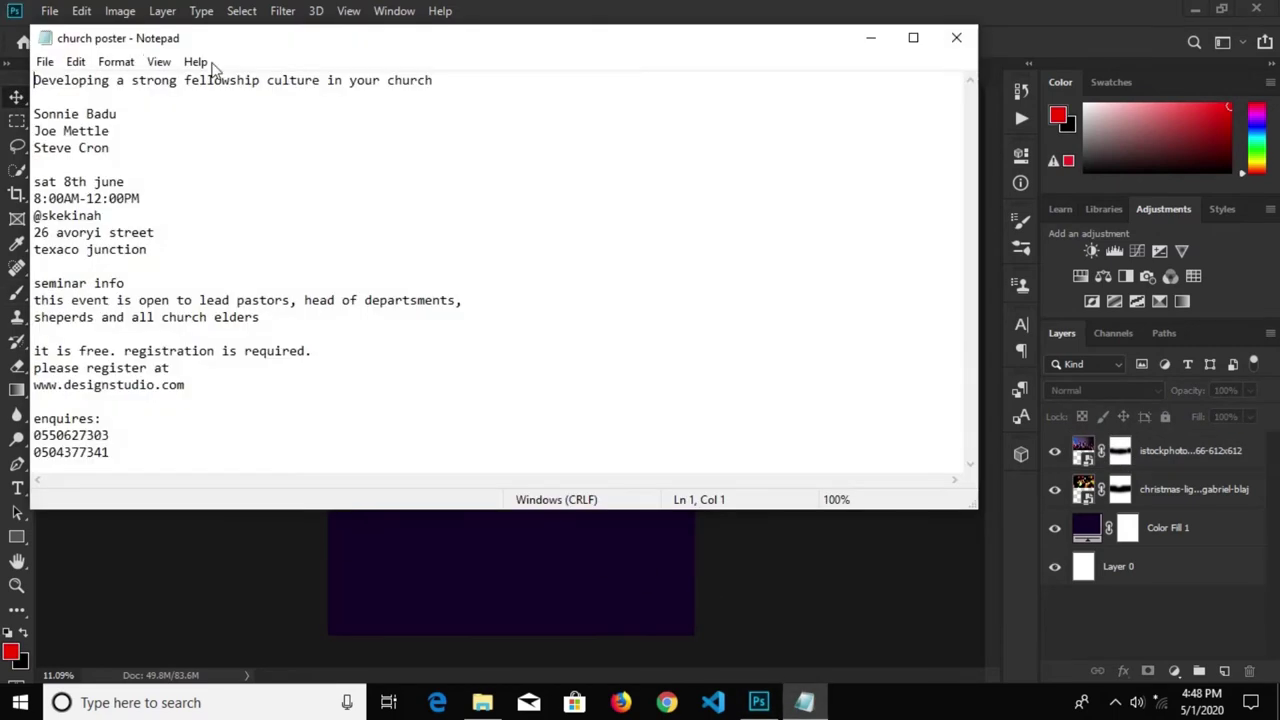
Copy 'Developing a strong fellowship culture in your church' from Notepad, then minimise Notepad
left_click_drag(451, 88, 34, 88)
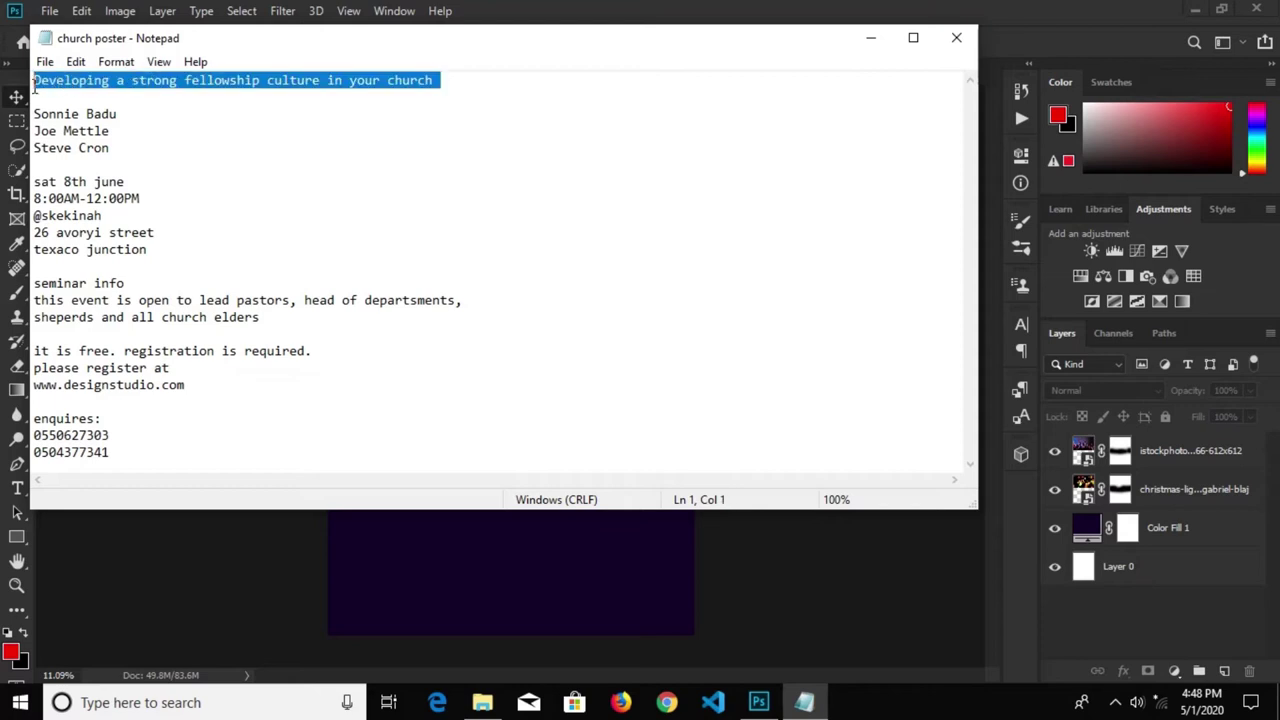
right_click(42, 86)
left_click(97, 147)
left_click(623, 550)
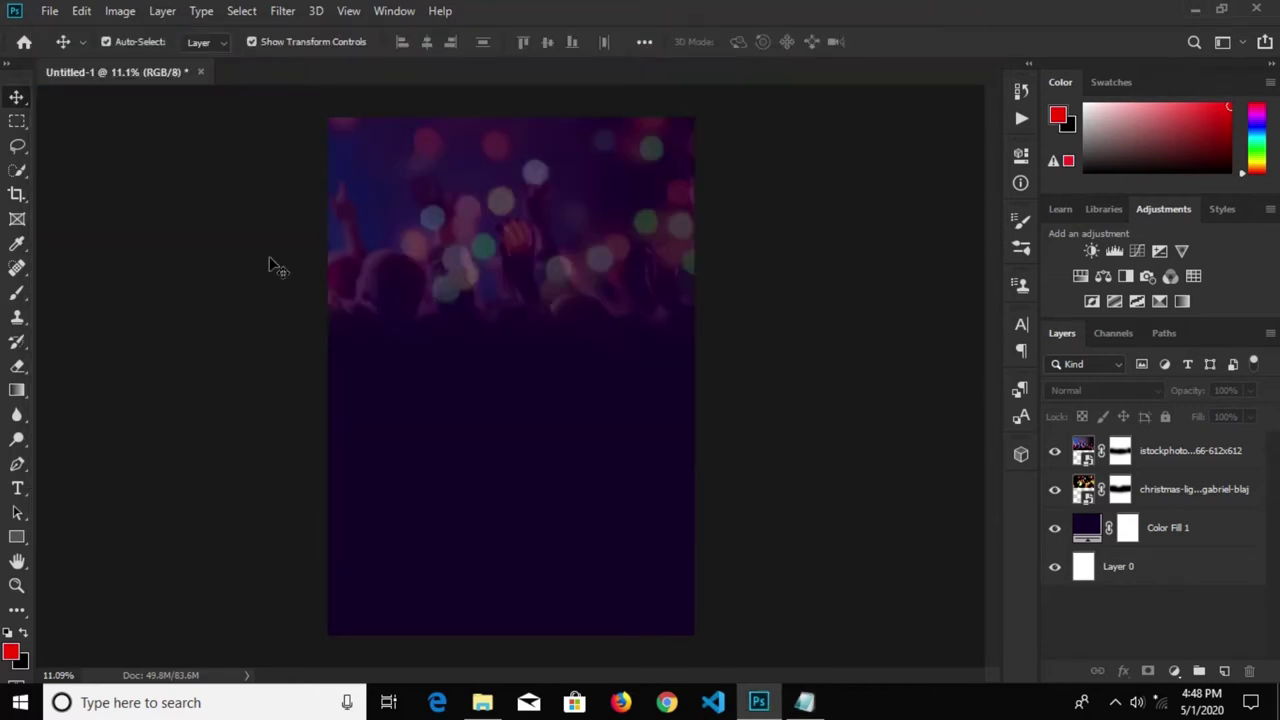
Paste the headline as a new text layer and cut it down to 'Developing a'
left_click(19, 490)
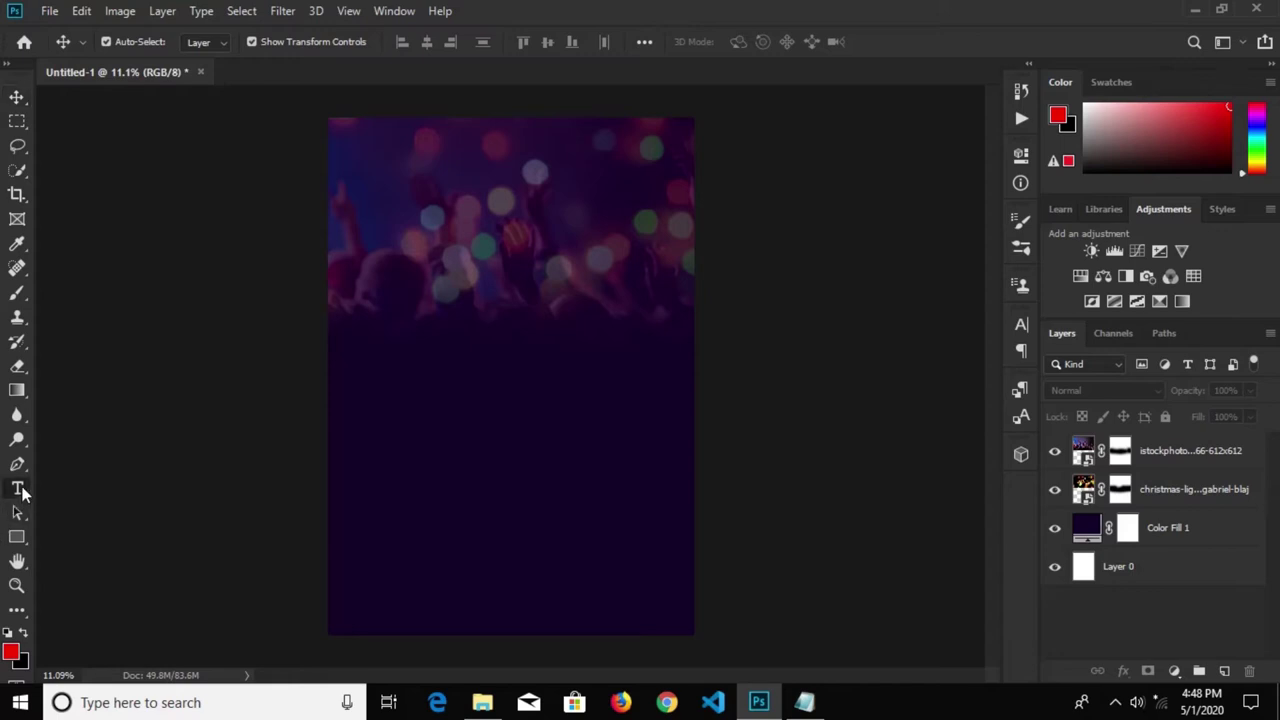
left_click(368, 262)
key("ctrl+v")
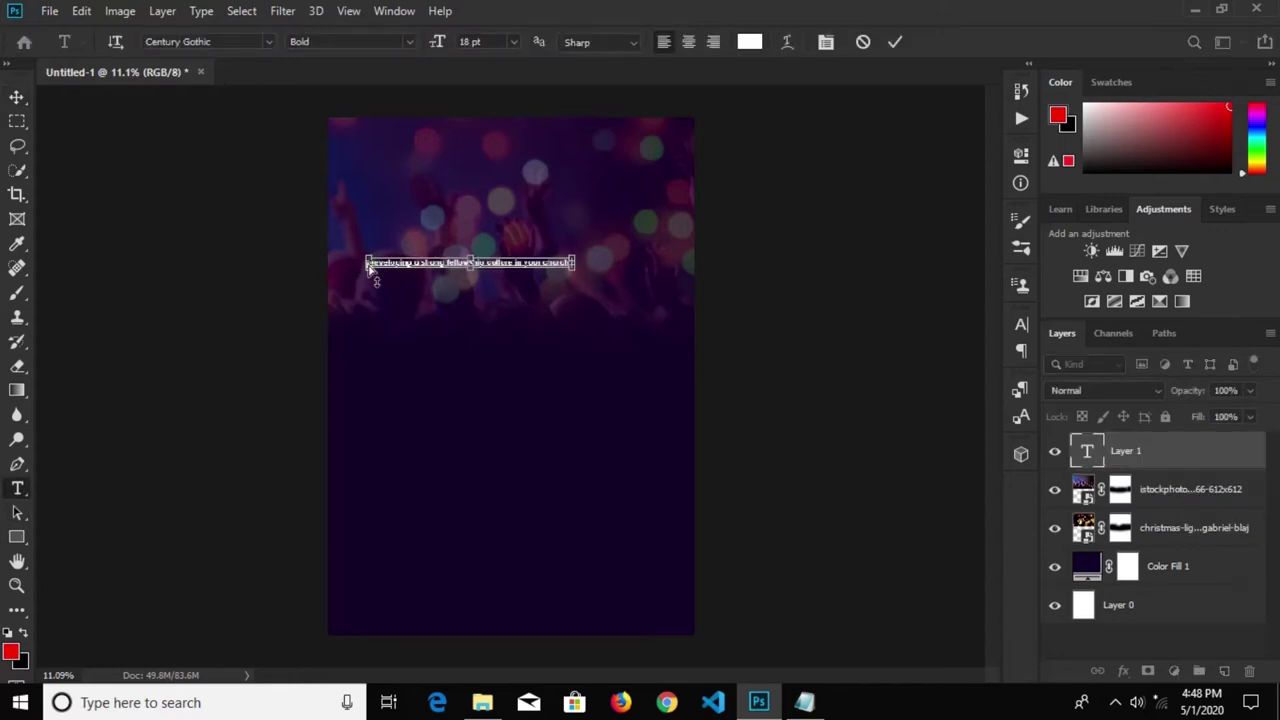
scroll(490, 290, "up", 3)
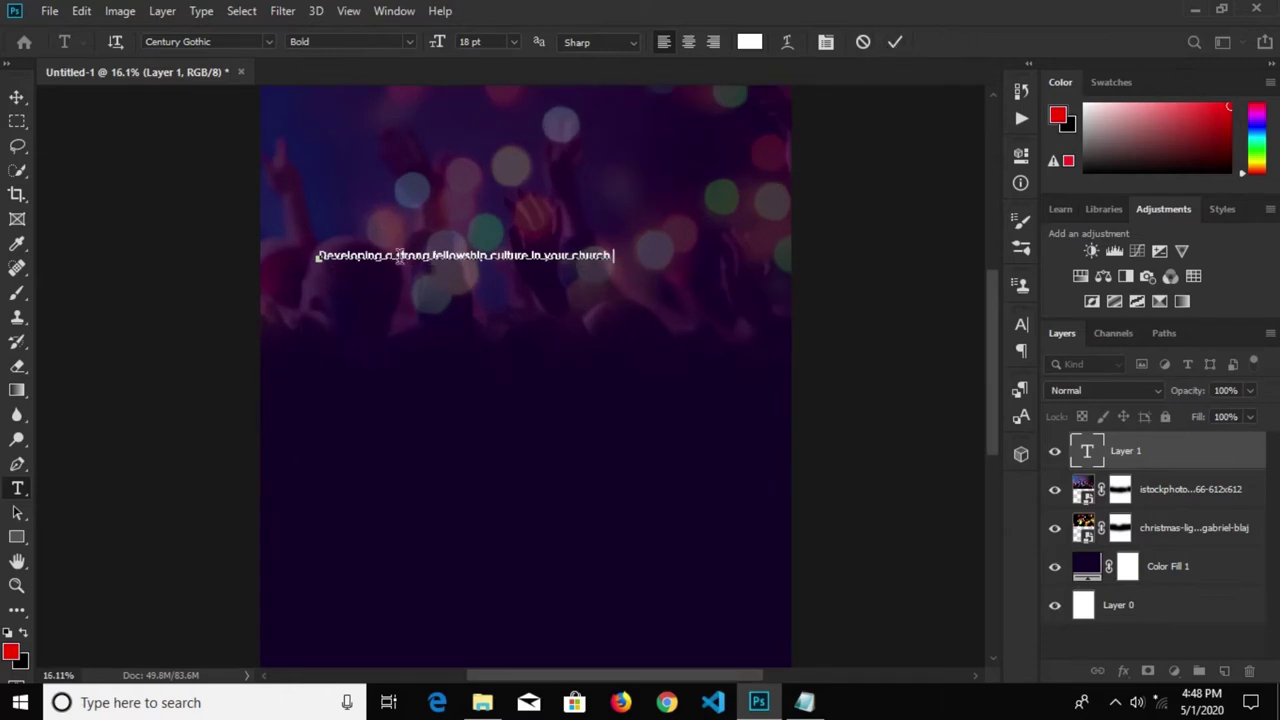
scroll(398, 257, "up", 3)
left_click_drag(395, 257, 757, 266)
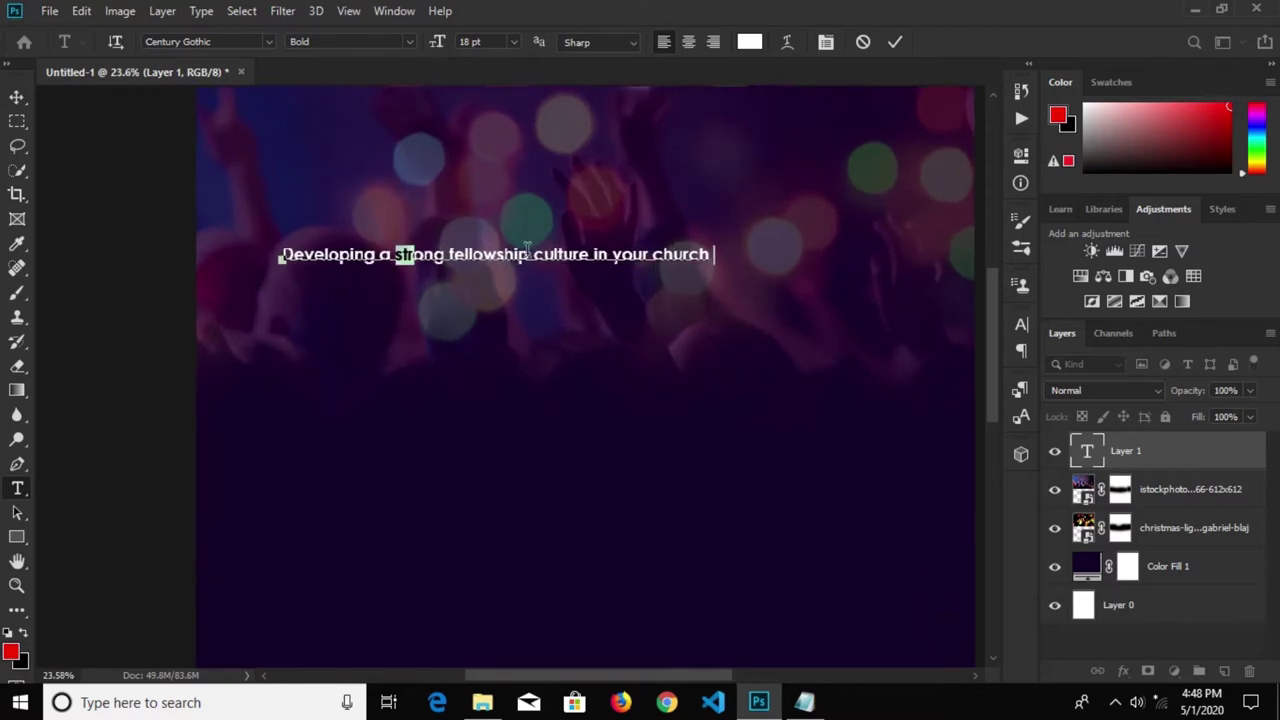
right_click(645, 258)
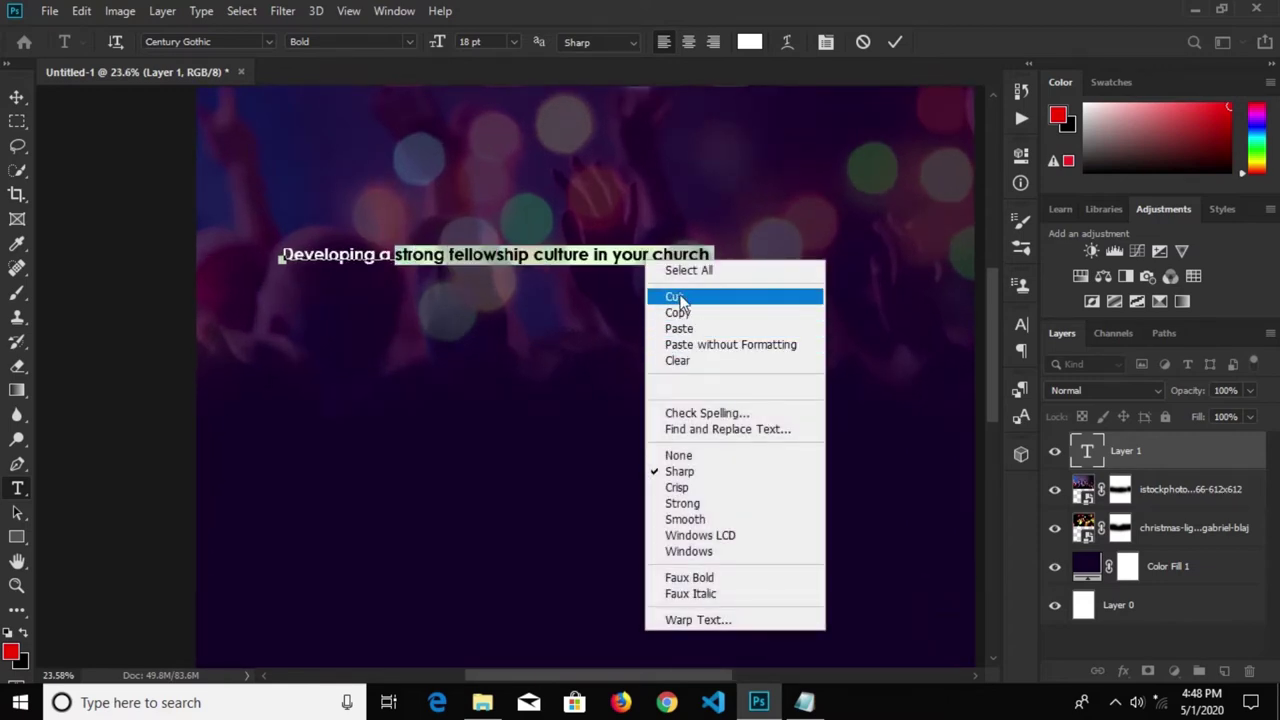
left_click(678, 296)
left_click(17, 97)
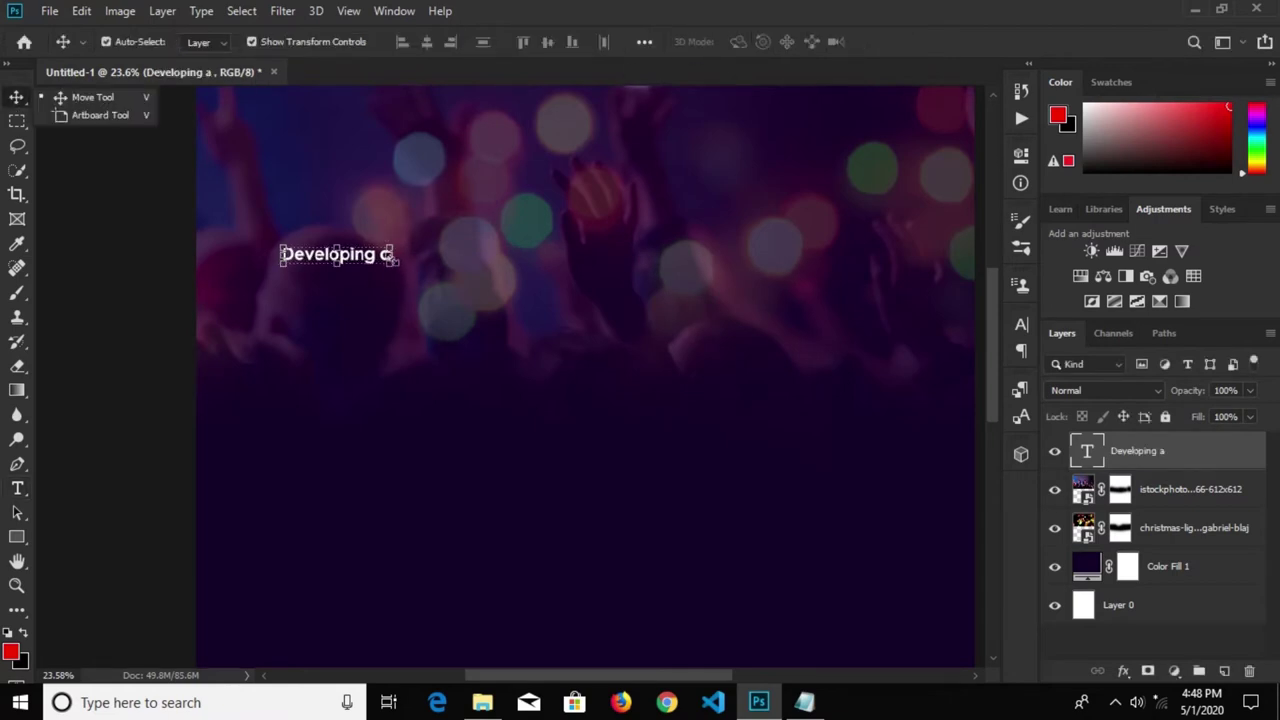
Set the 'Developing a' text to the Young Robust font at 123 pt
left_click(1026, 330)
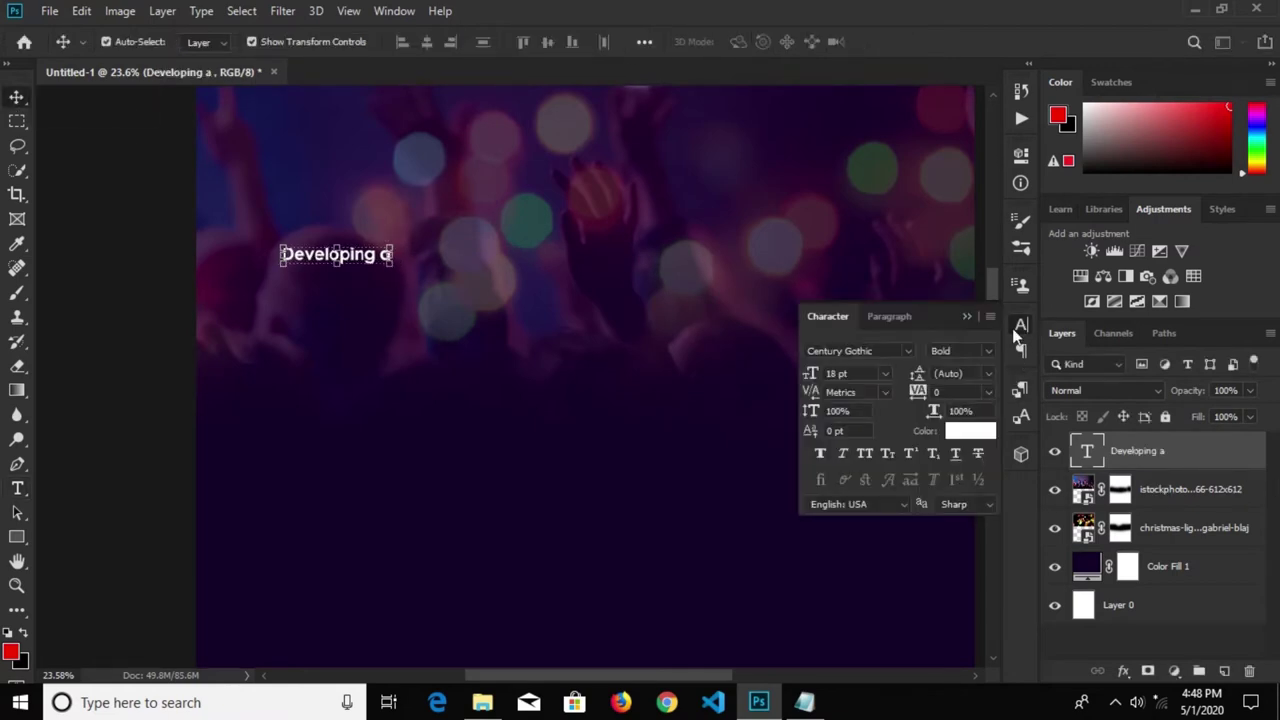
left_click(893, 350)
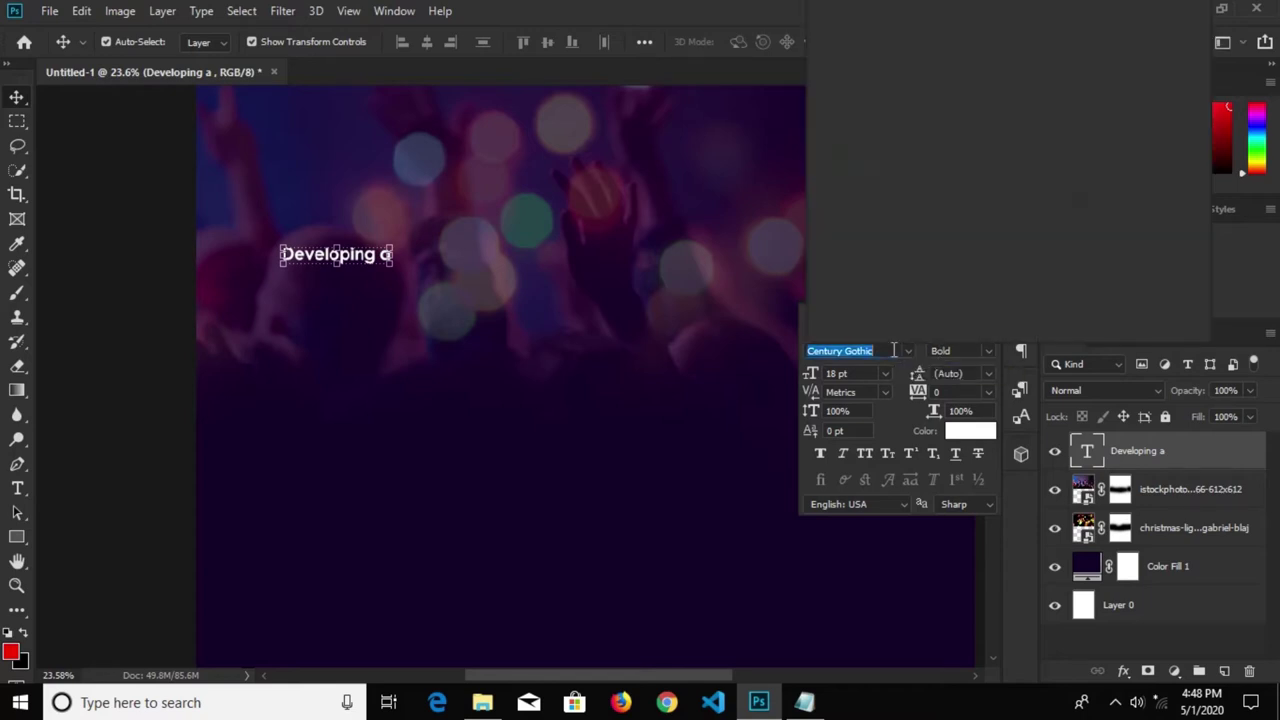
type("young")
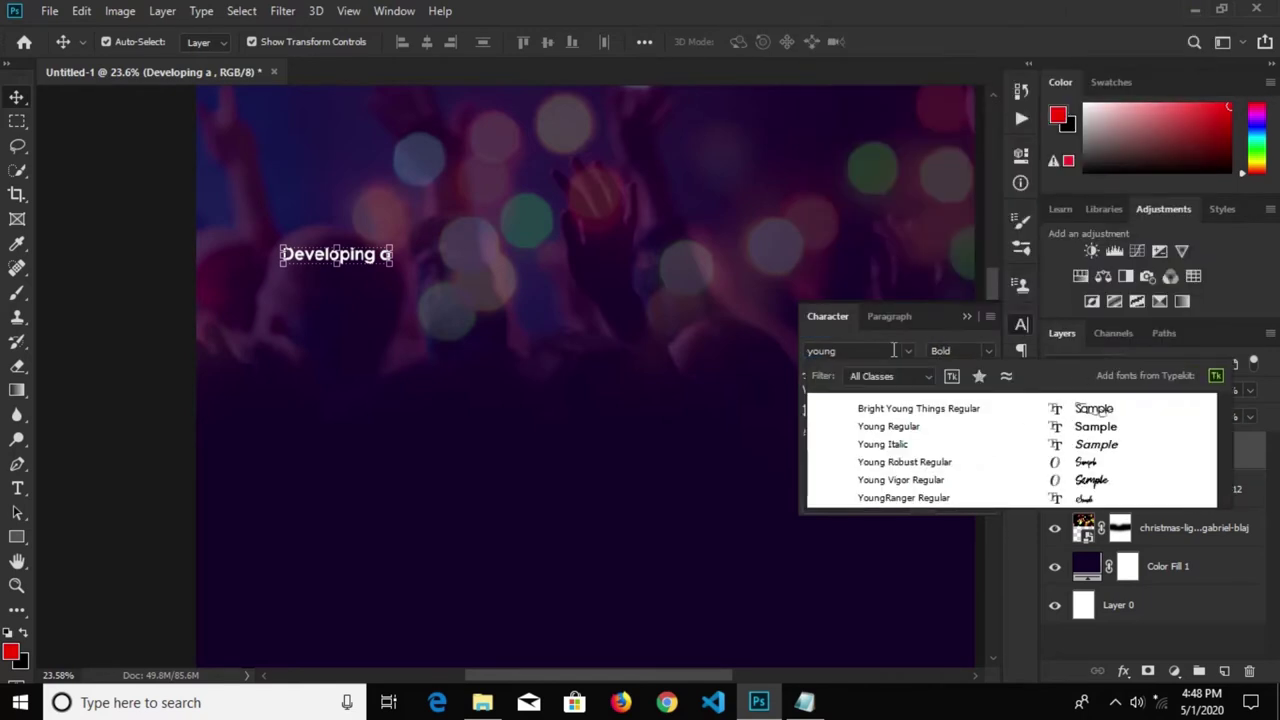
left_click(910, 463)
left_click(820, 479)
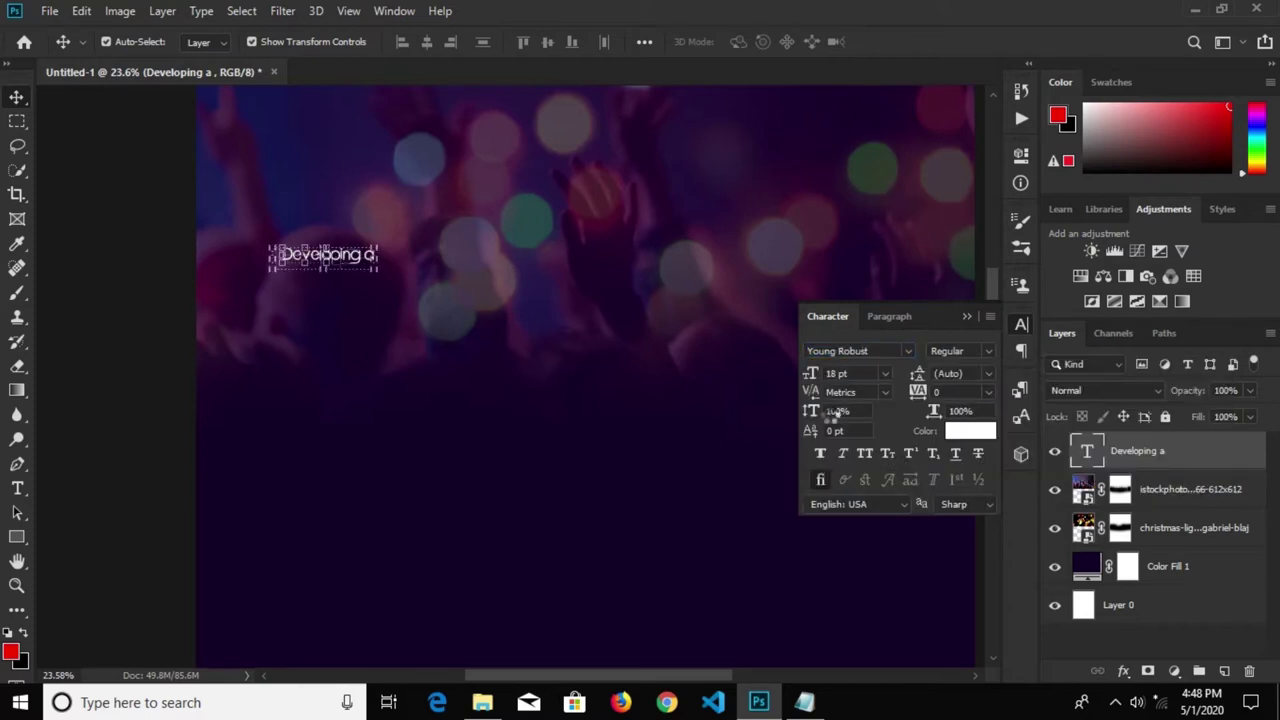
left_click(884, 374)
left_click_drag(867, 373, 791, 372)
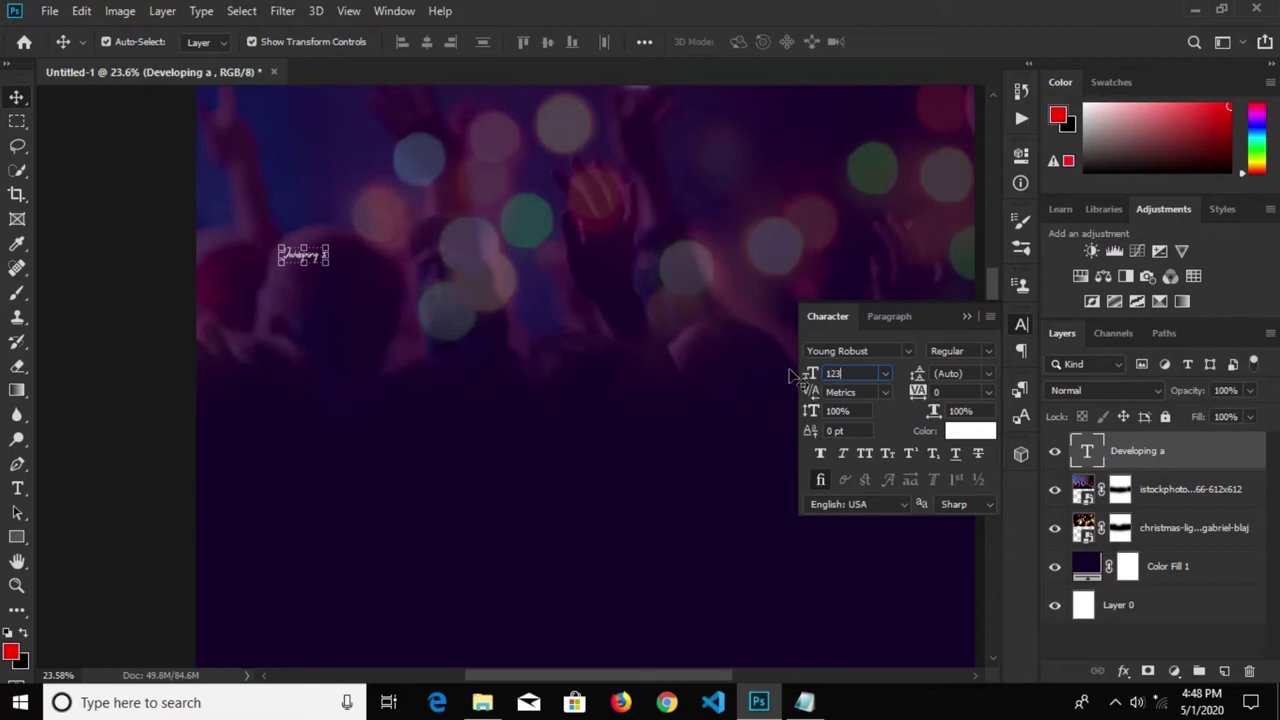
type("123")
key("Return")
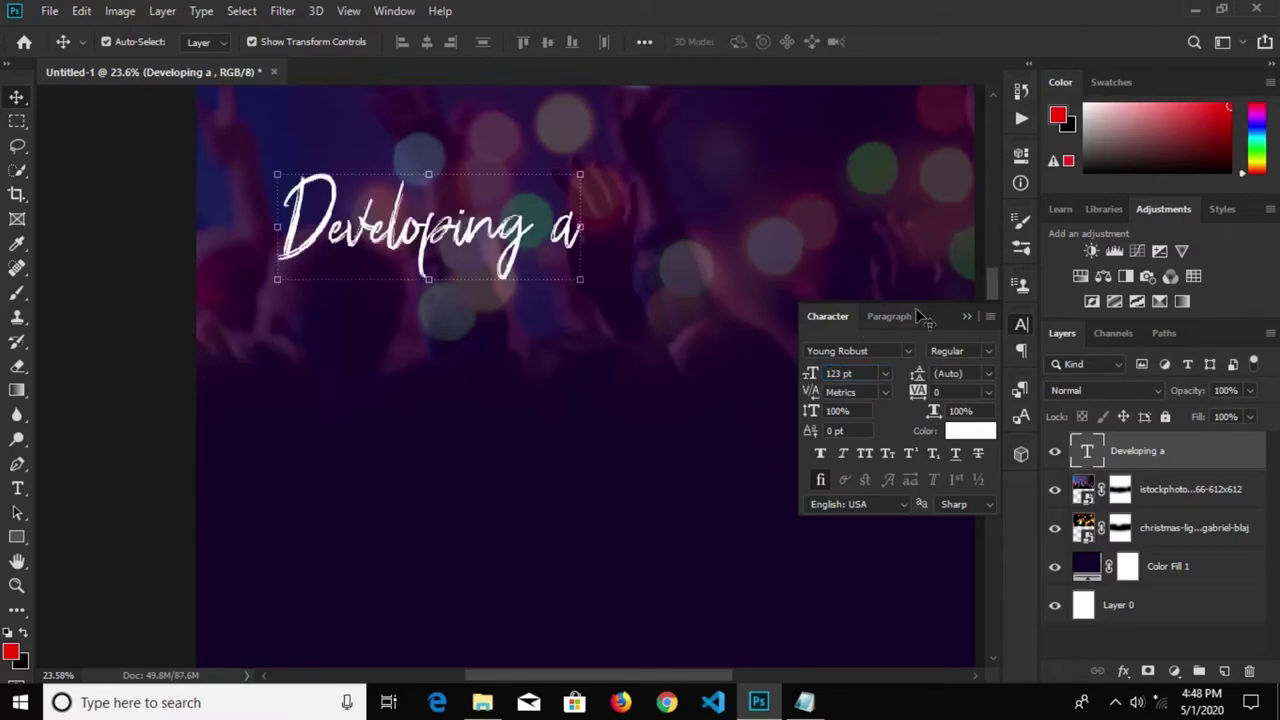
left_click(966, 316)
Move the headline near the top and centre it horizontally on the canvas
scroll(413, 258, "down", 5)
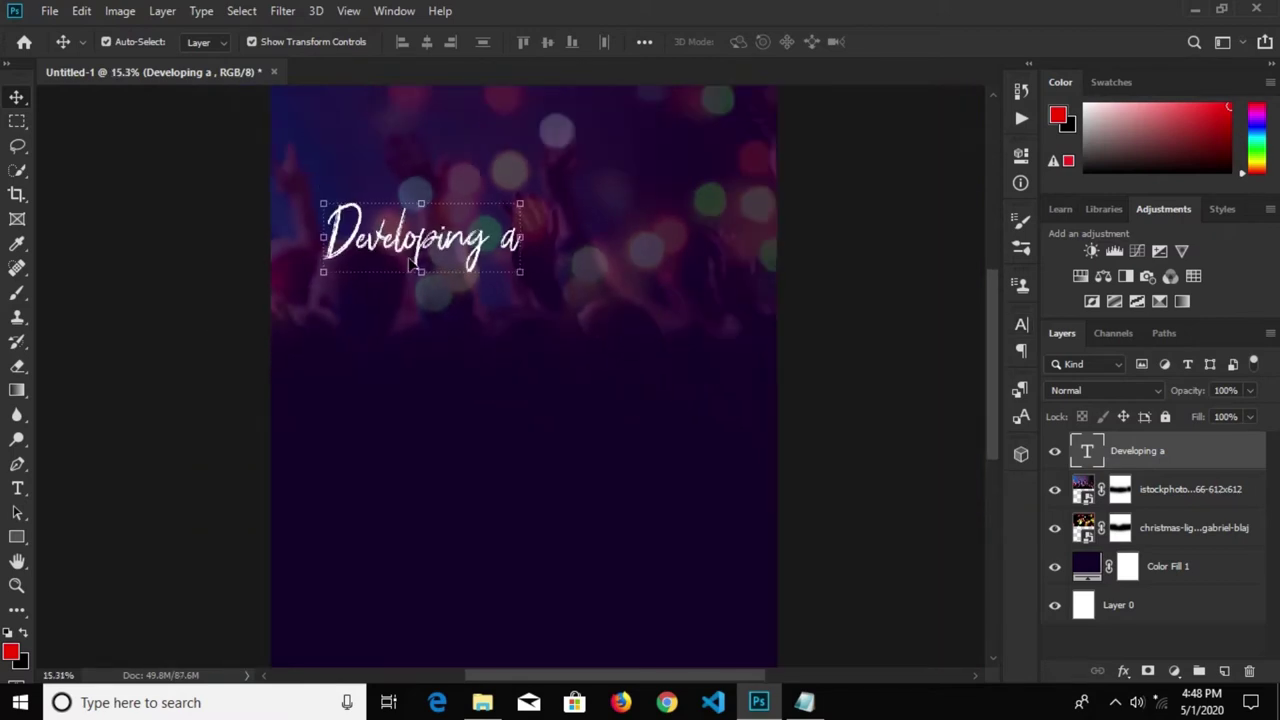
left_click_drag(435, 268, 511, 192)
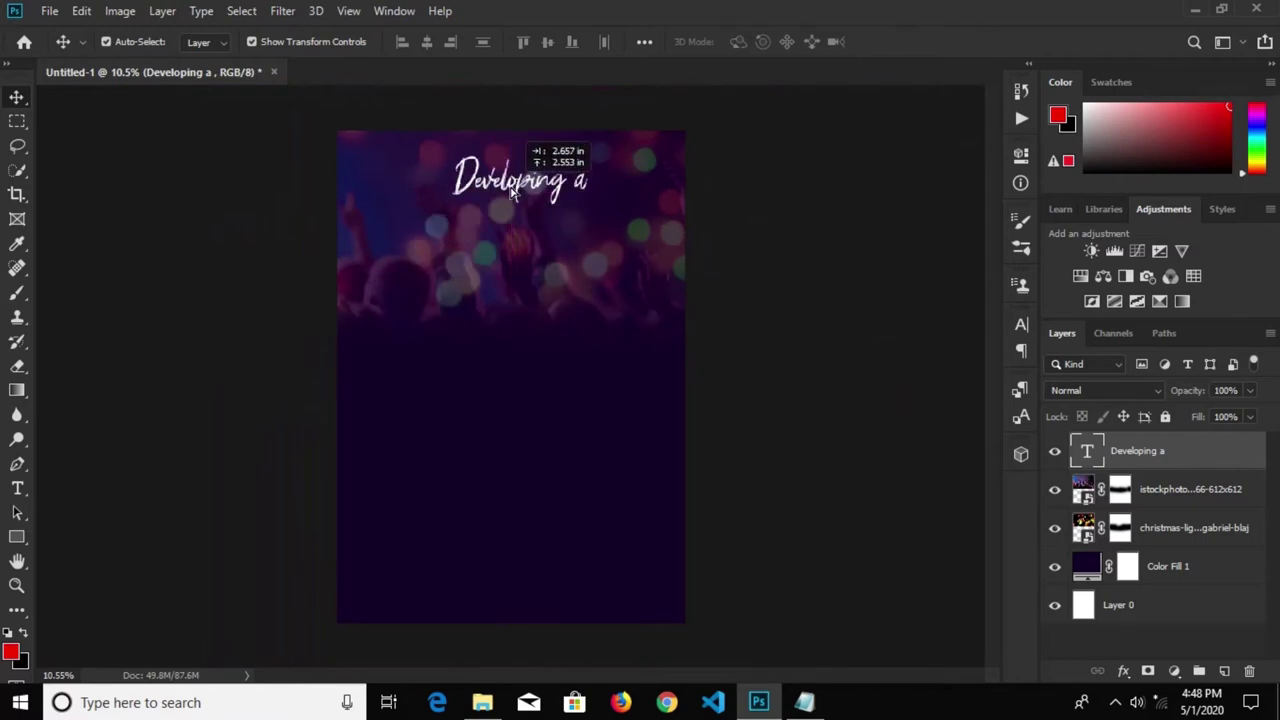
key("ctrl+a")
left_click(433, 42)
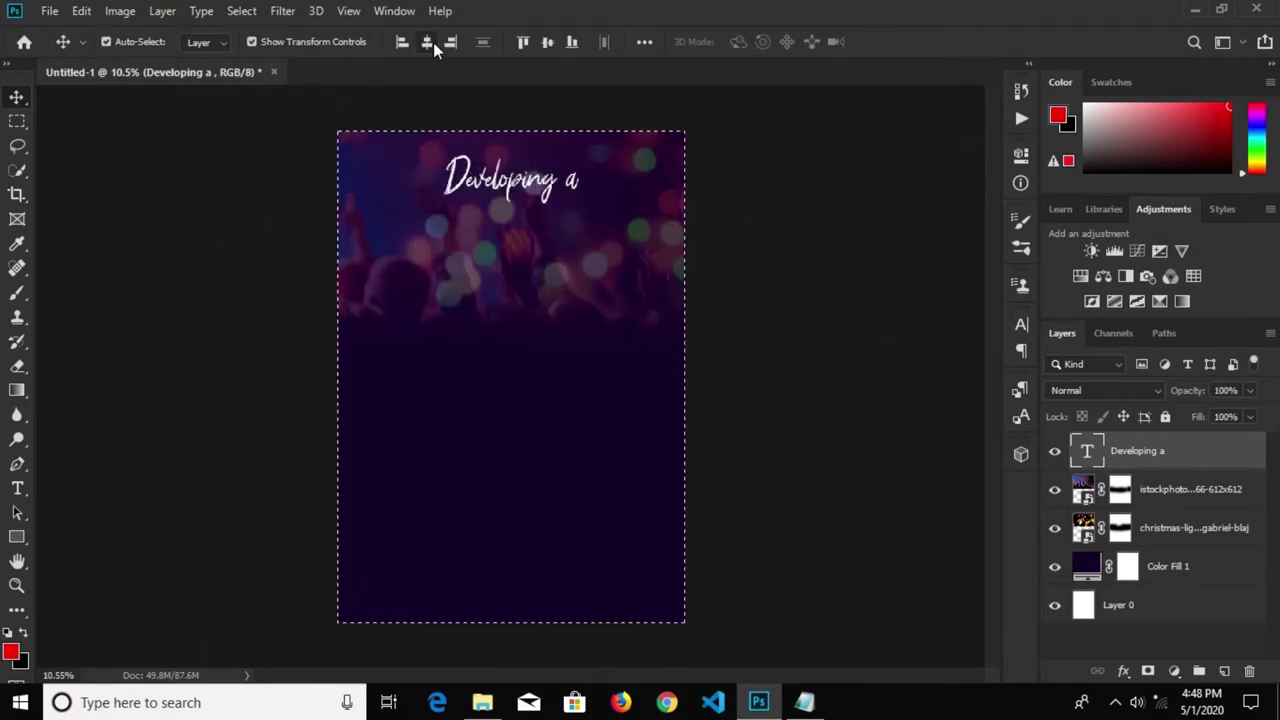
key("ctrl+d")
scroll(525, 169, "up", 1)
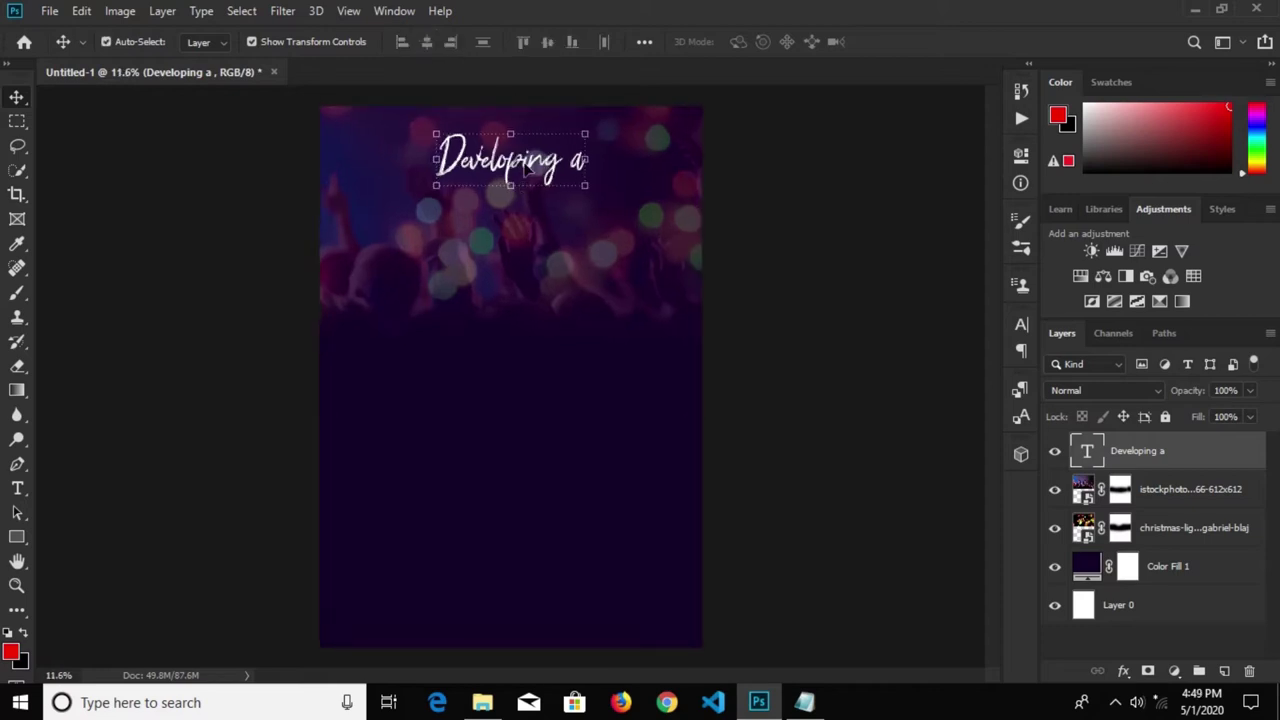
left_click(18, 489)
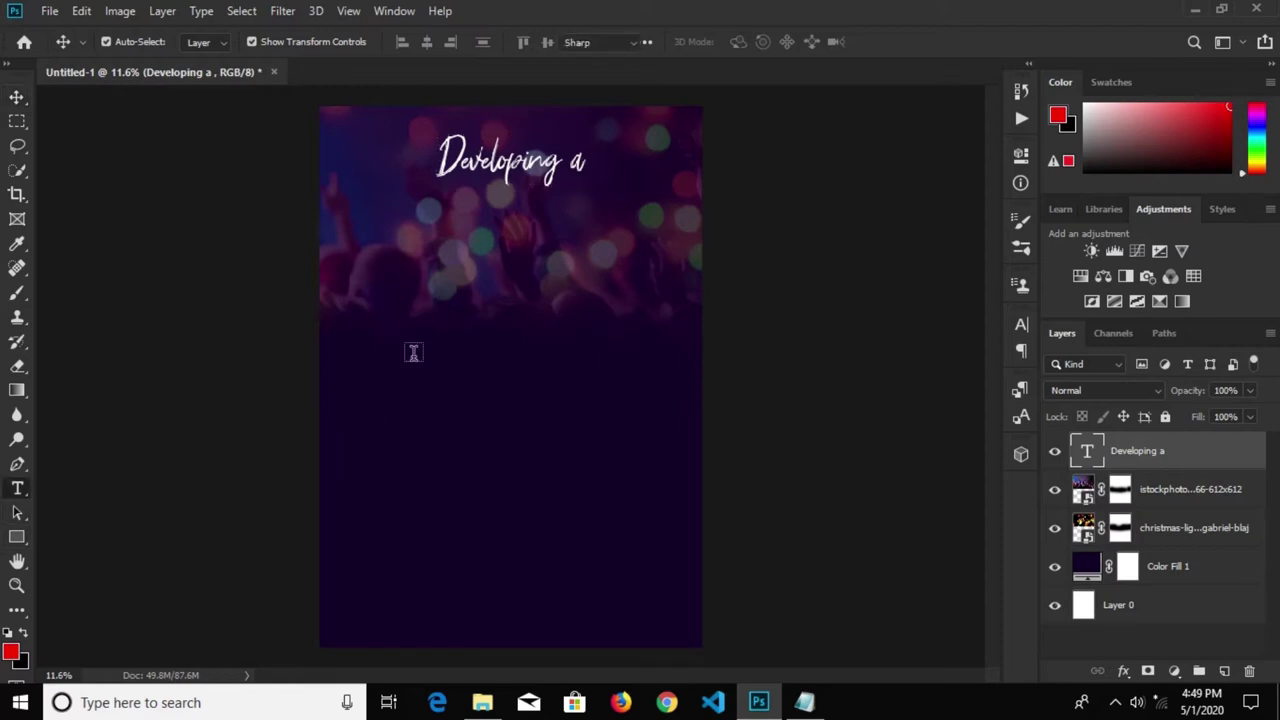
Add a text line below the crowd and trim the pasted subtitle to just 'strong'
left_click(412, 352)
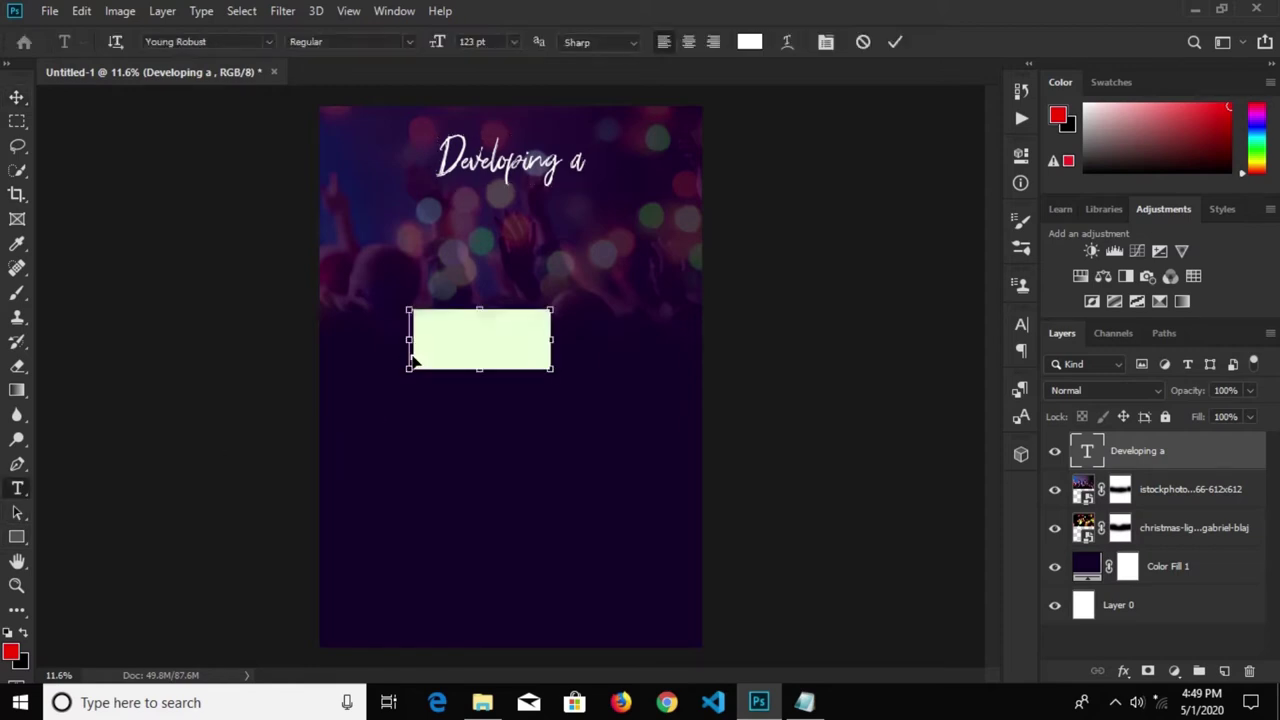
key("ctrl+v")
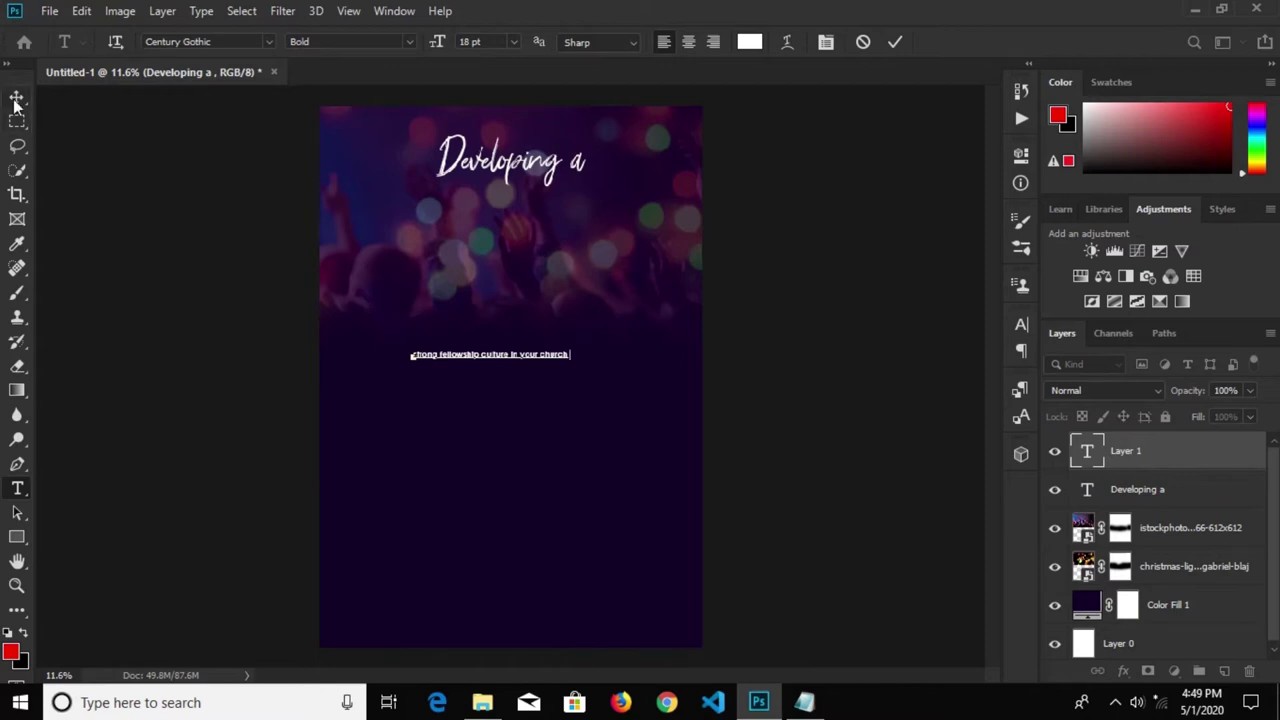
left_click(16, 97)
scroll(507, 381, "up", 2)
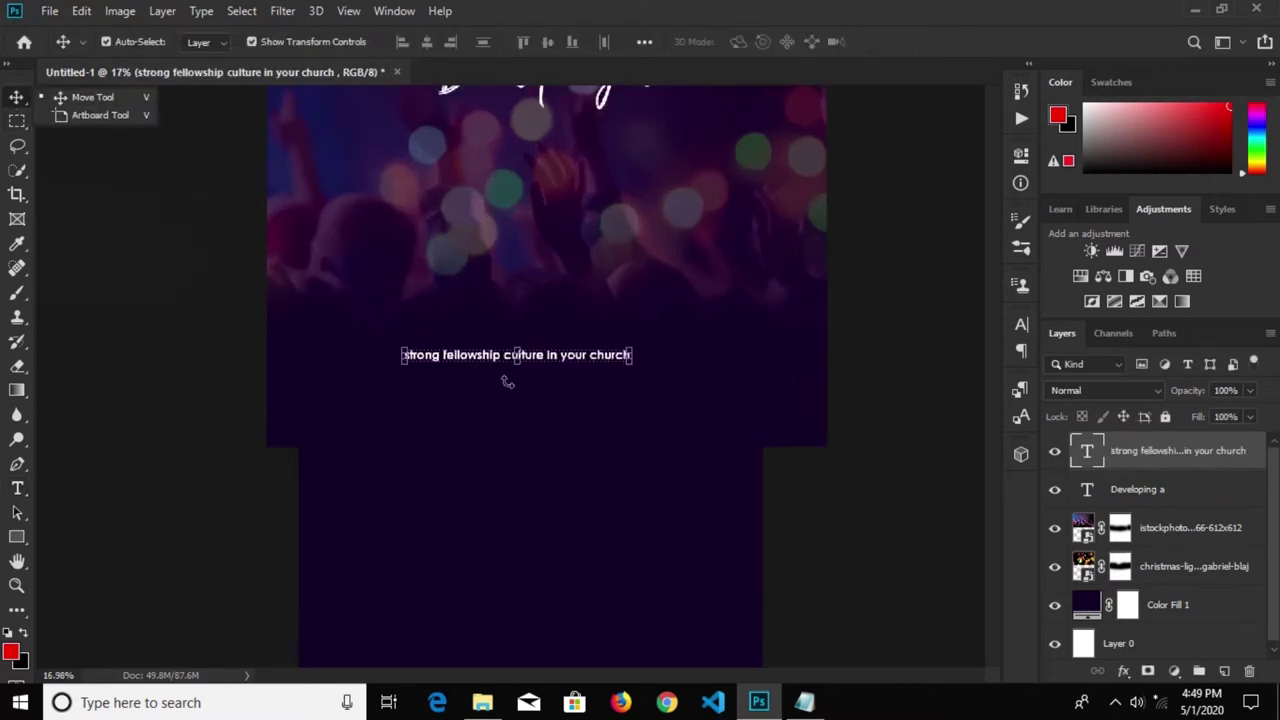
scroll(507, 381, "up", 1)
key("t")
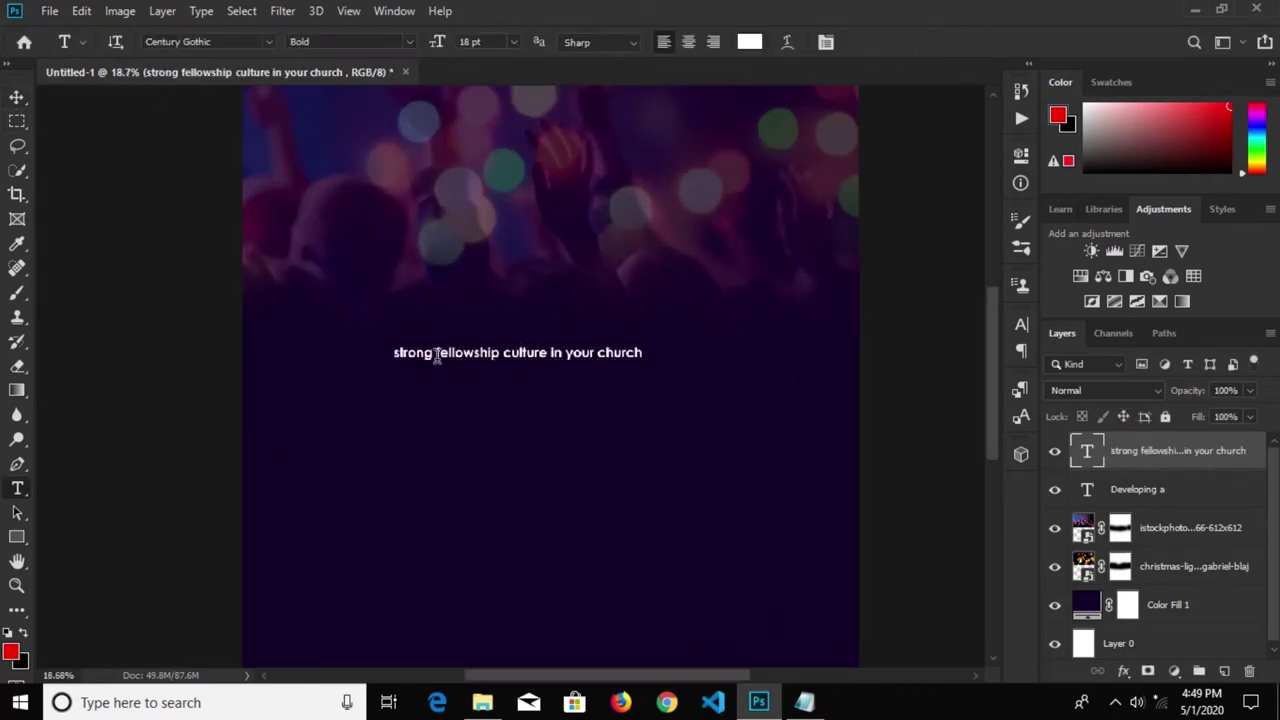
left_click_drag(437, 352, 666, 354)
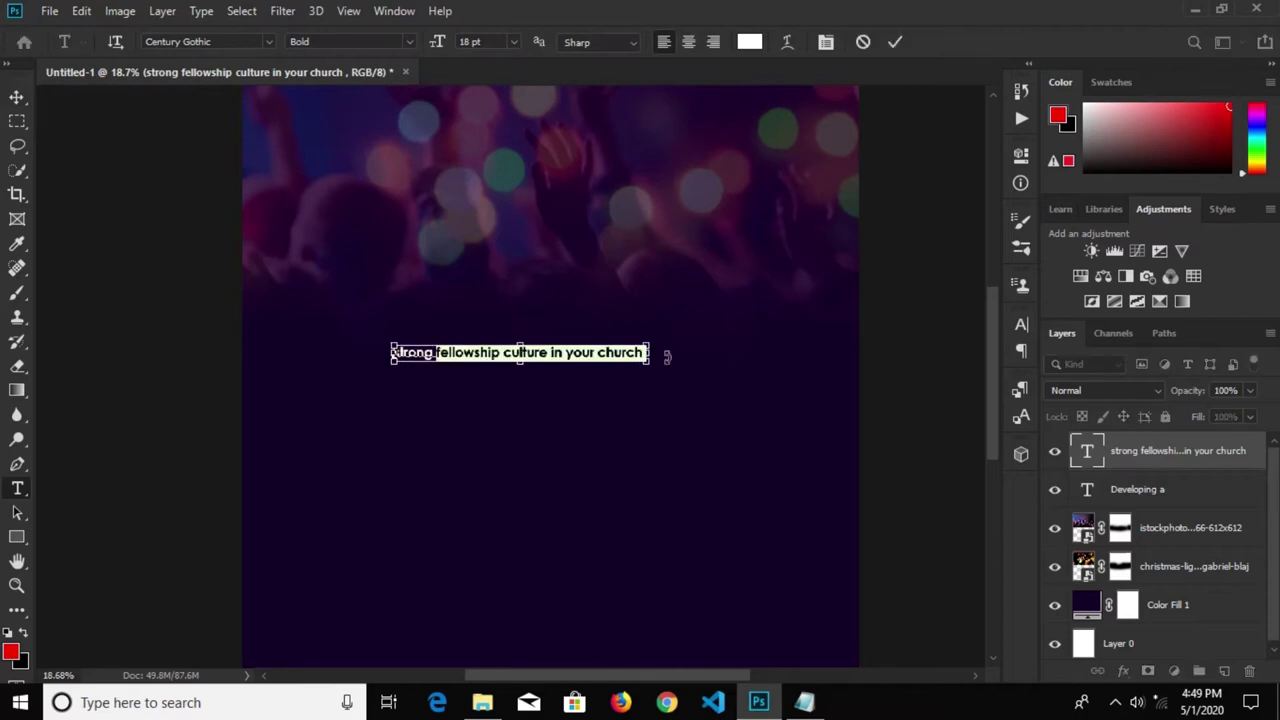
key("BackSpace")
left_click(895, 42)
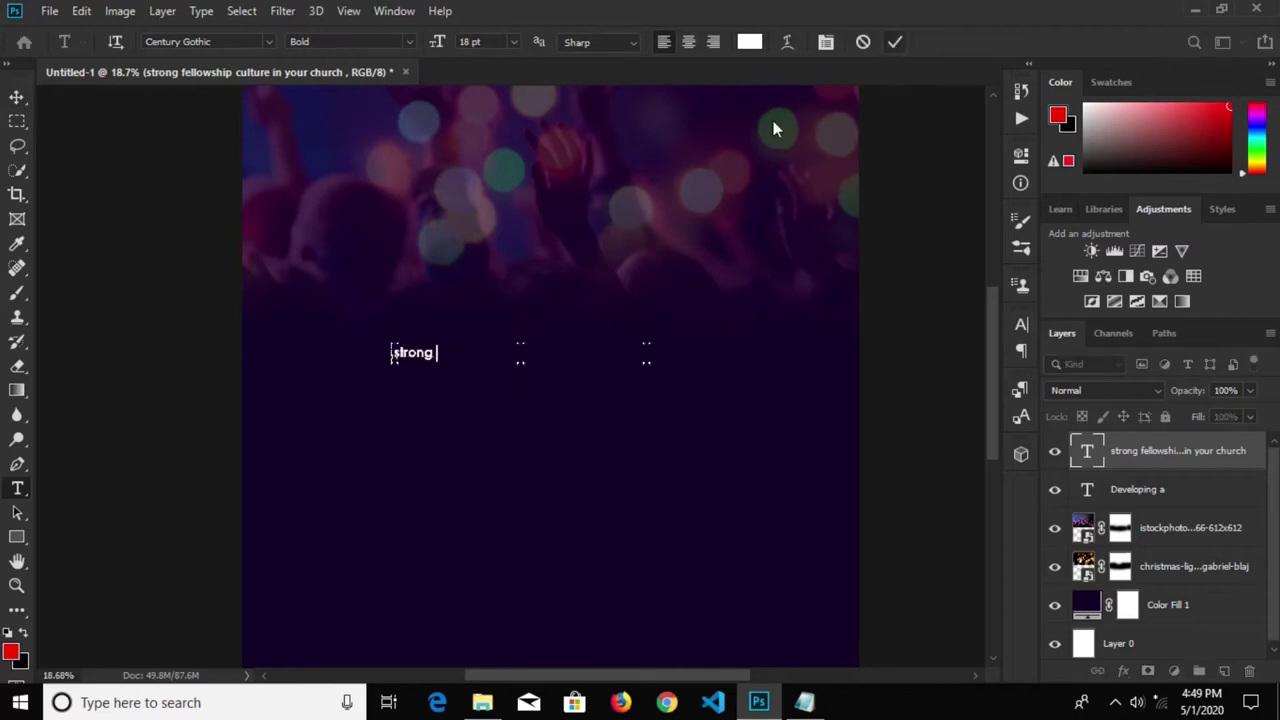
left_click(17, 97)
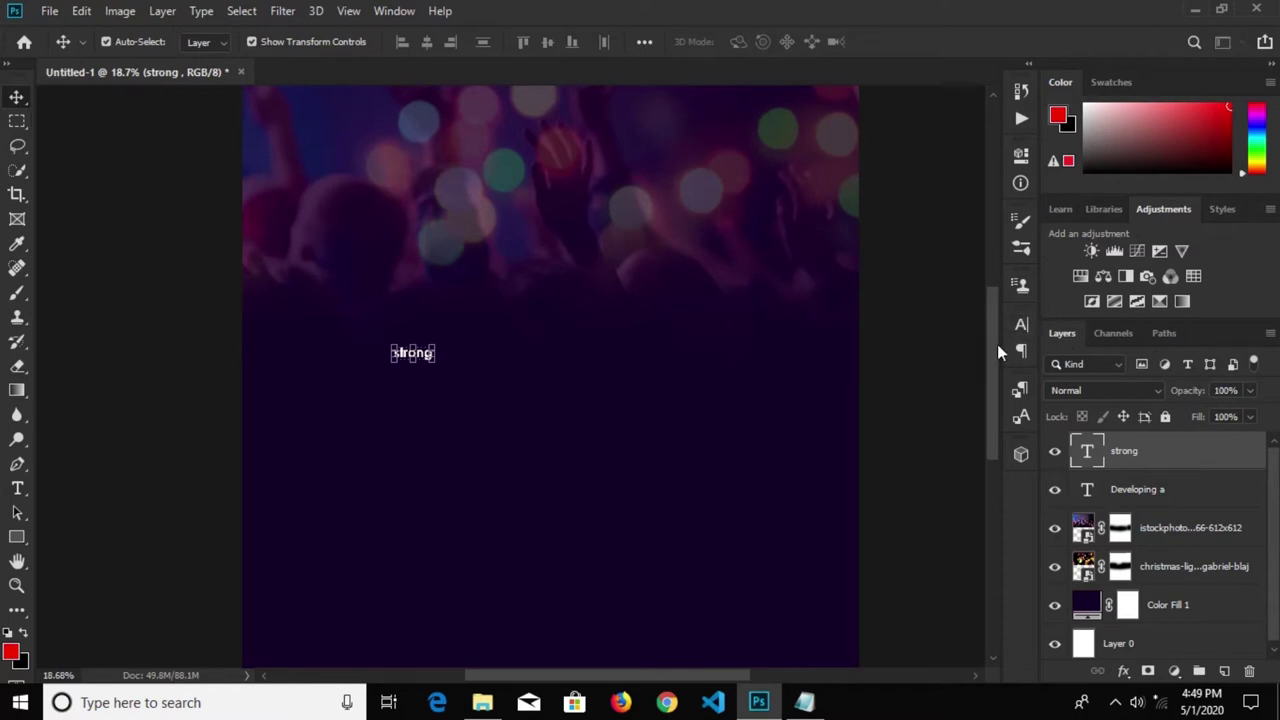
Set the word 'strong' to Gotham Black, 143 pt, in All Caps
left_click(1027, 325)
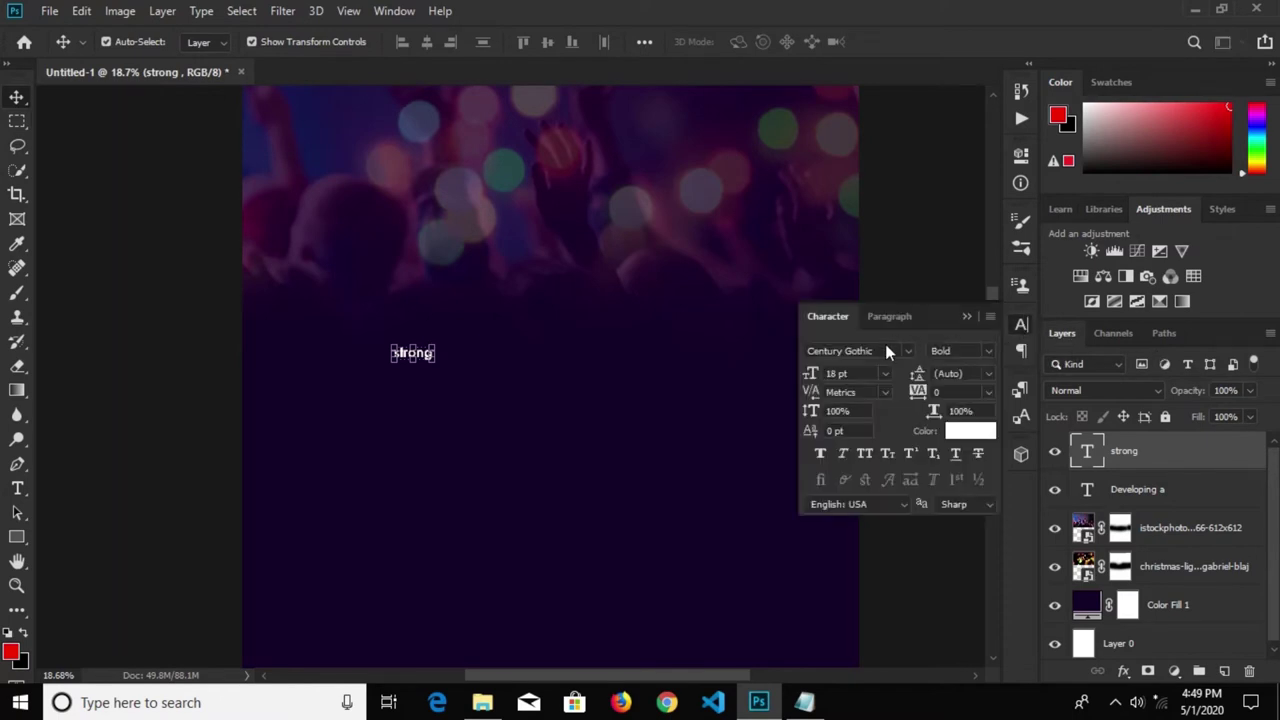
left_click(887, 350)
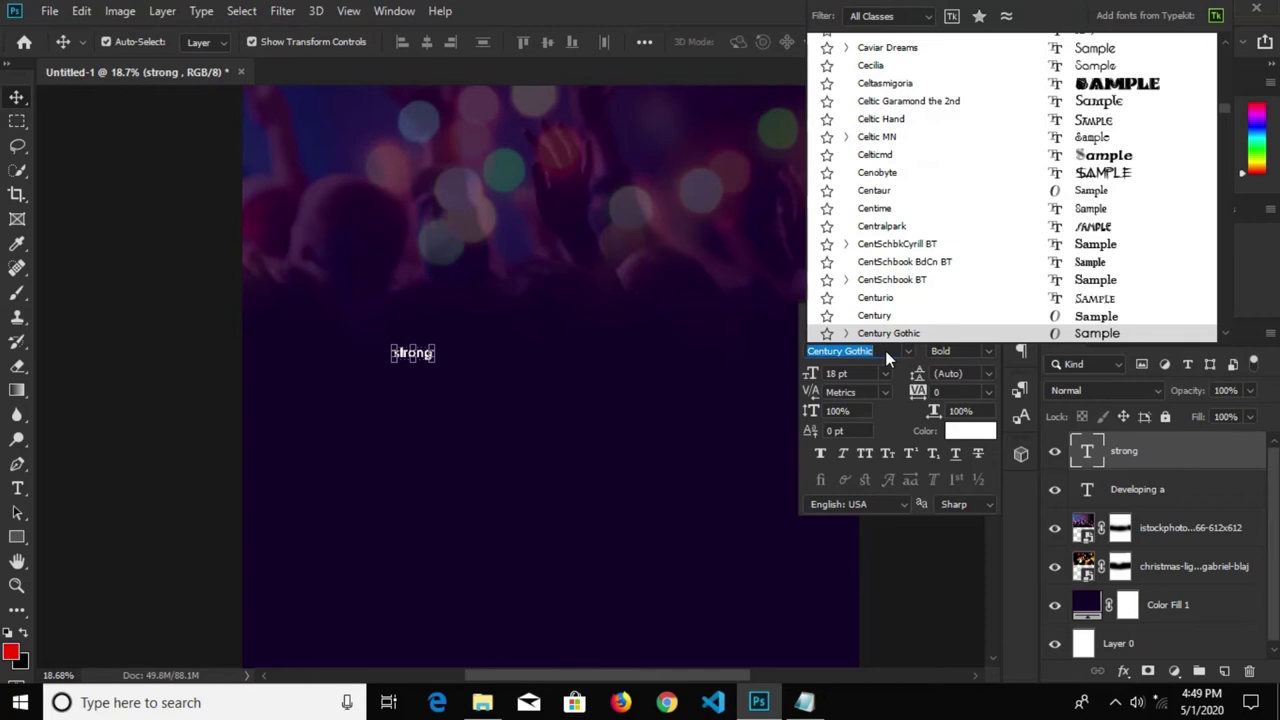
type("go")
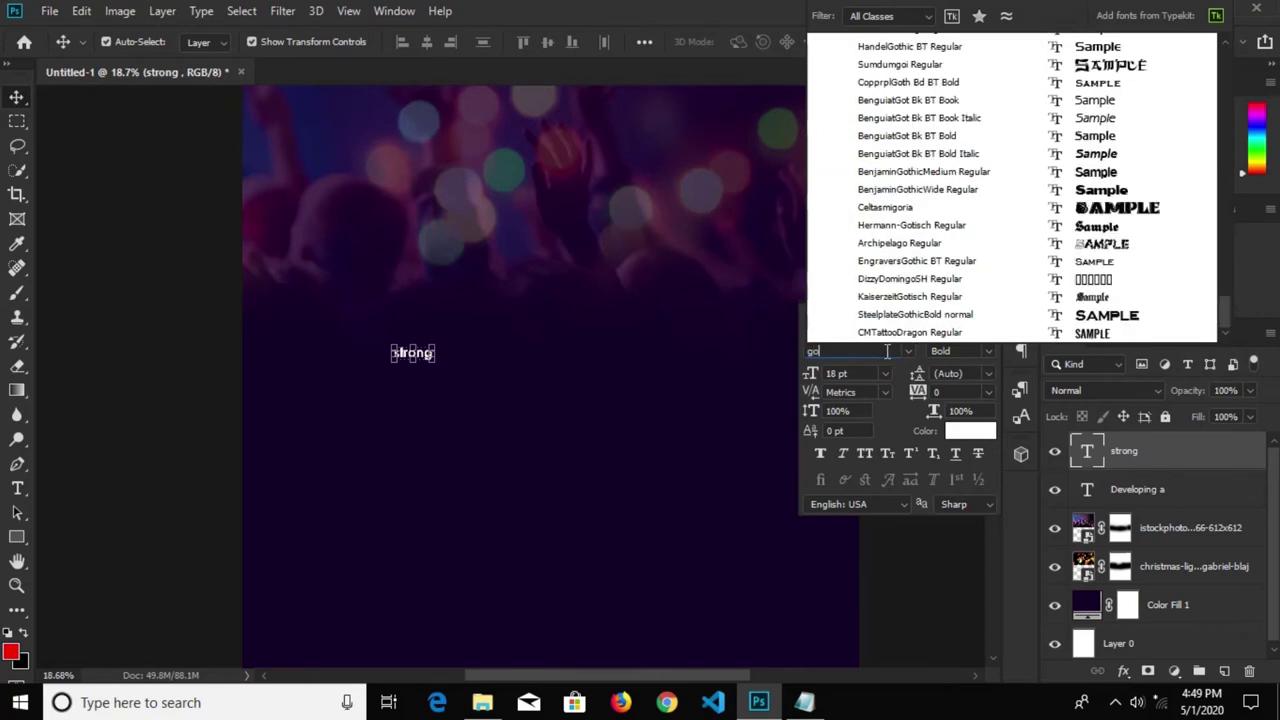
type("tham")
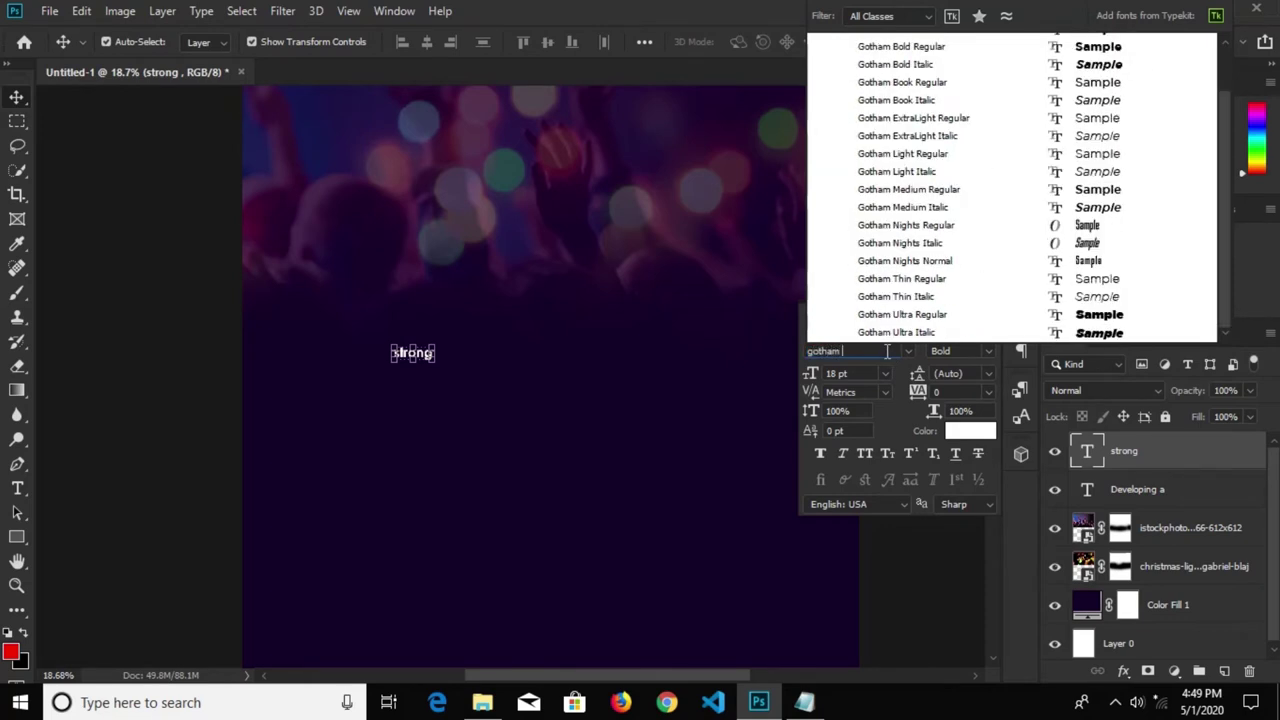
type(" b")
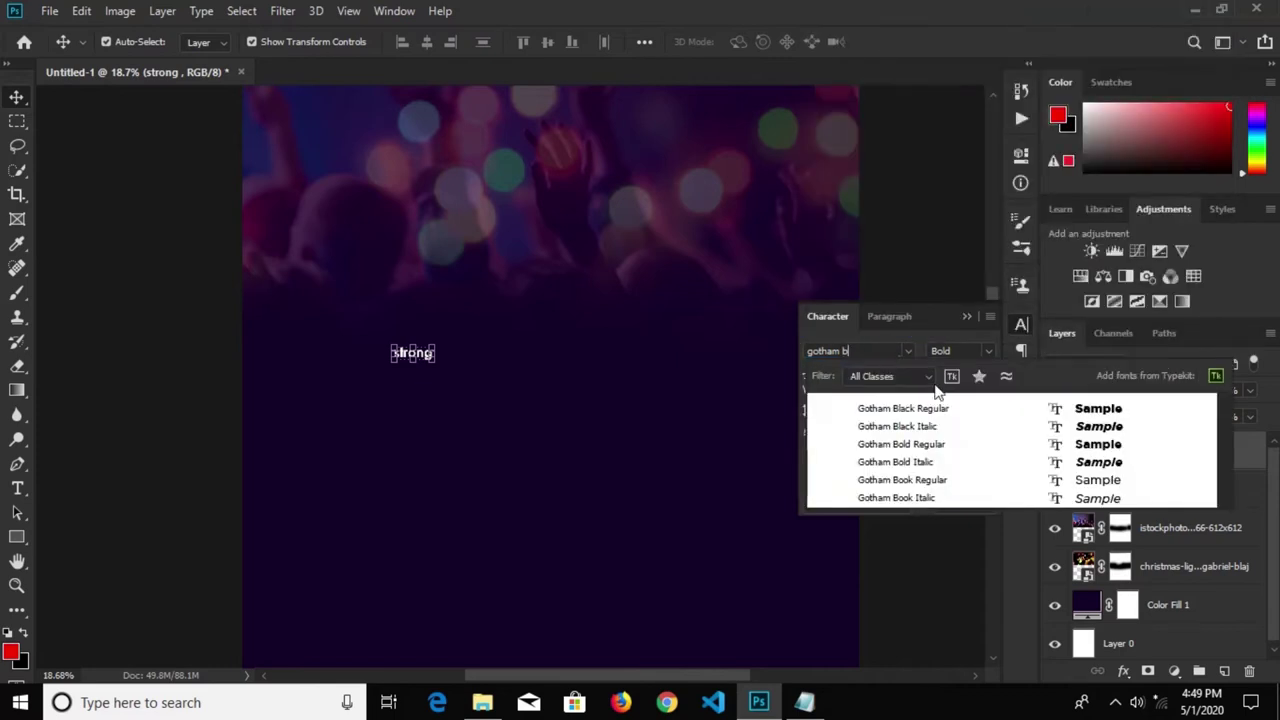
left_click(940, 408)
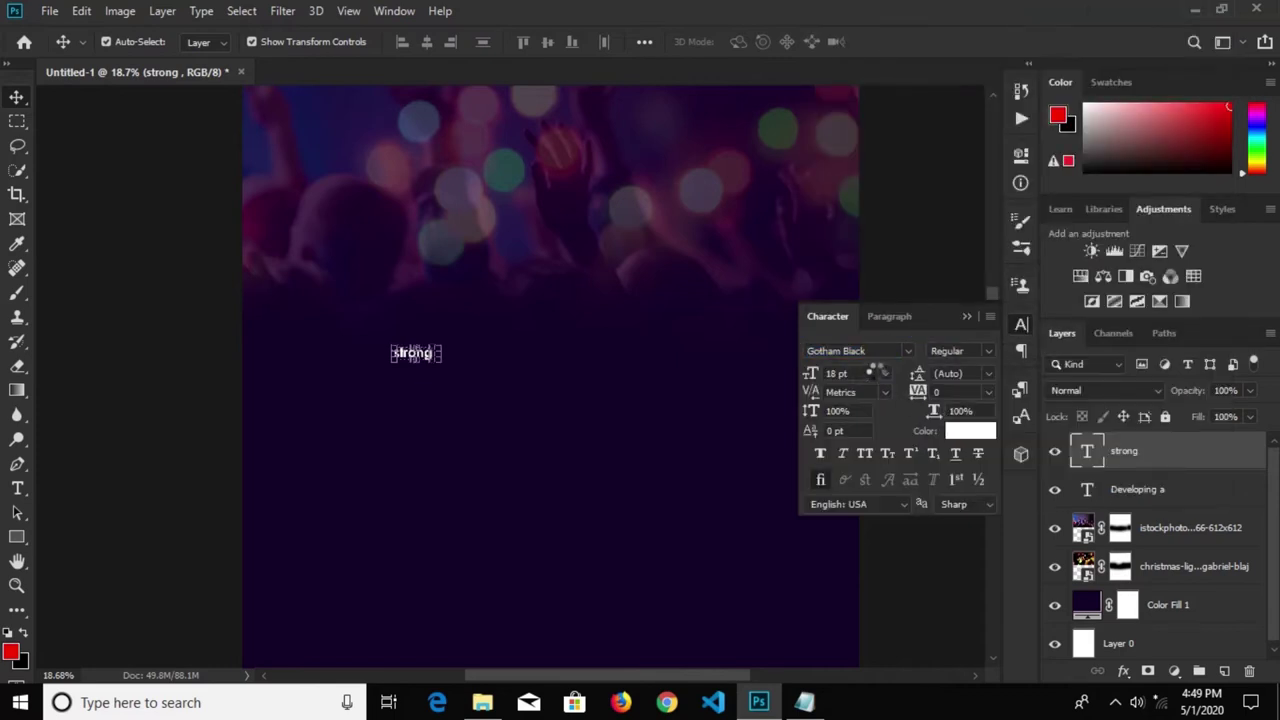
left_click(856, 376)
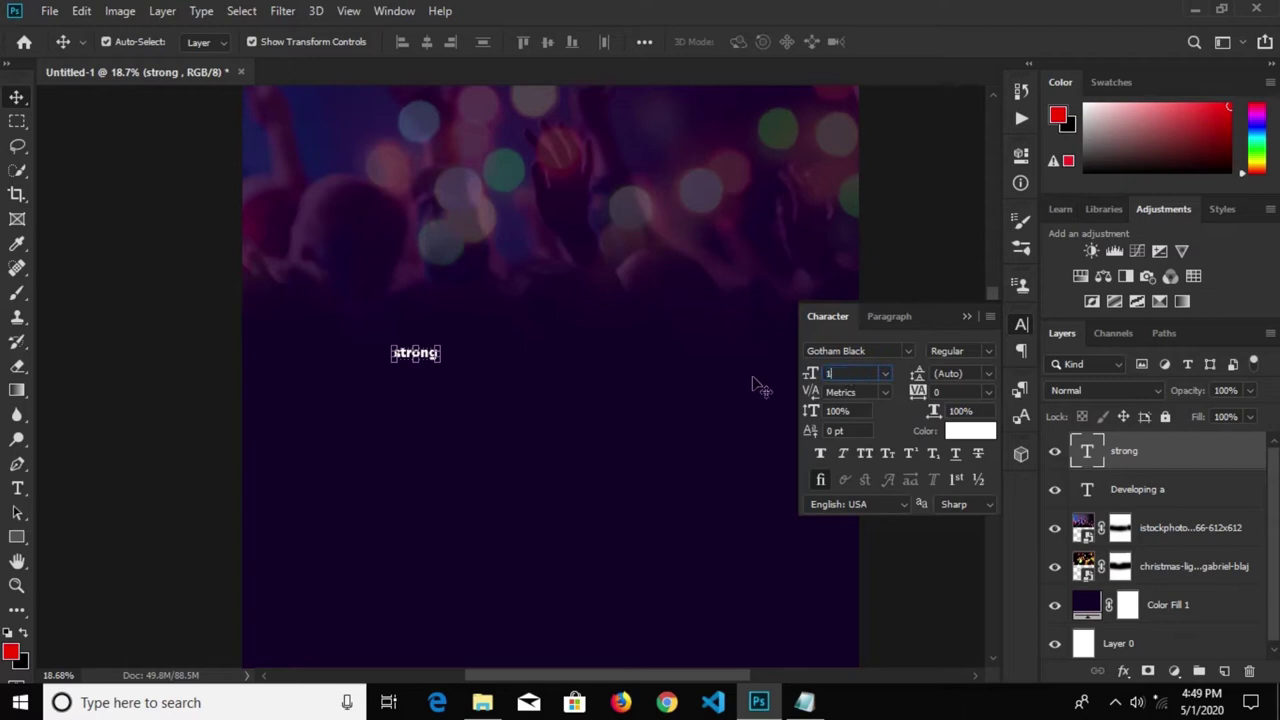
type("43 pt")
key("Return")
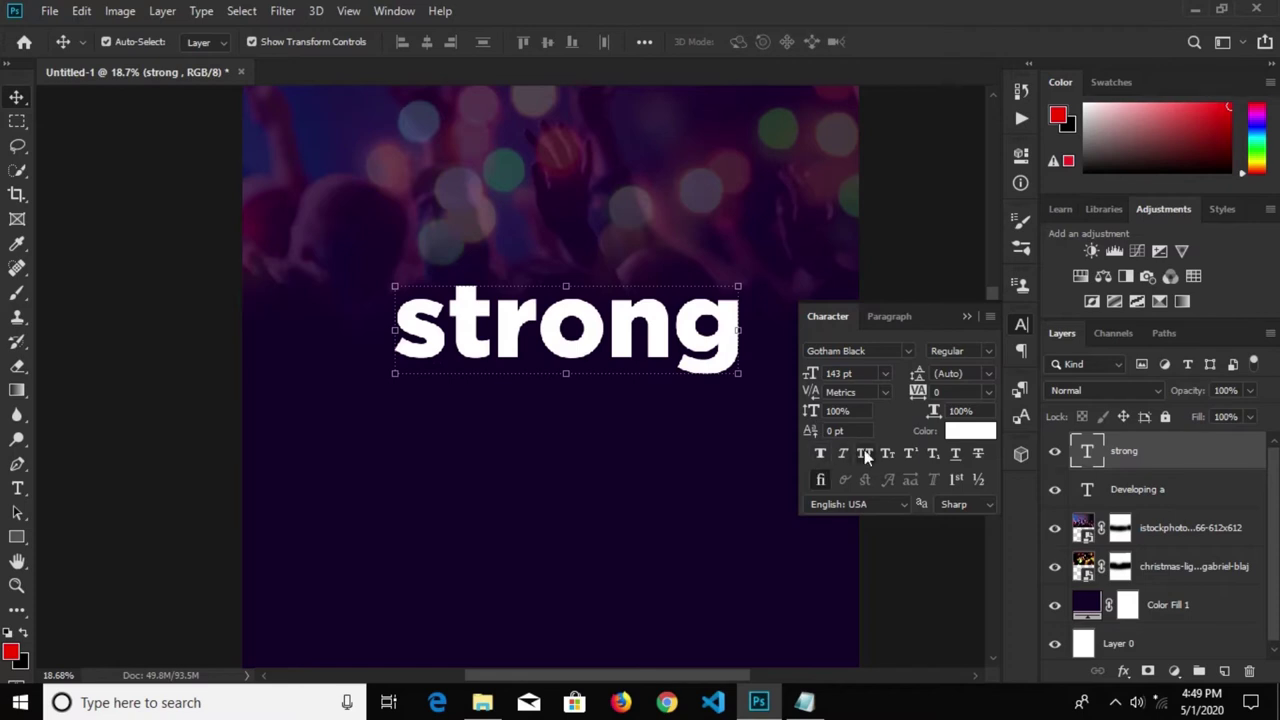
key("ctrl+shift+k")
left_click(1021, 324)
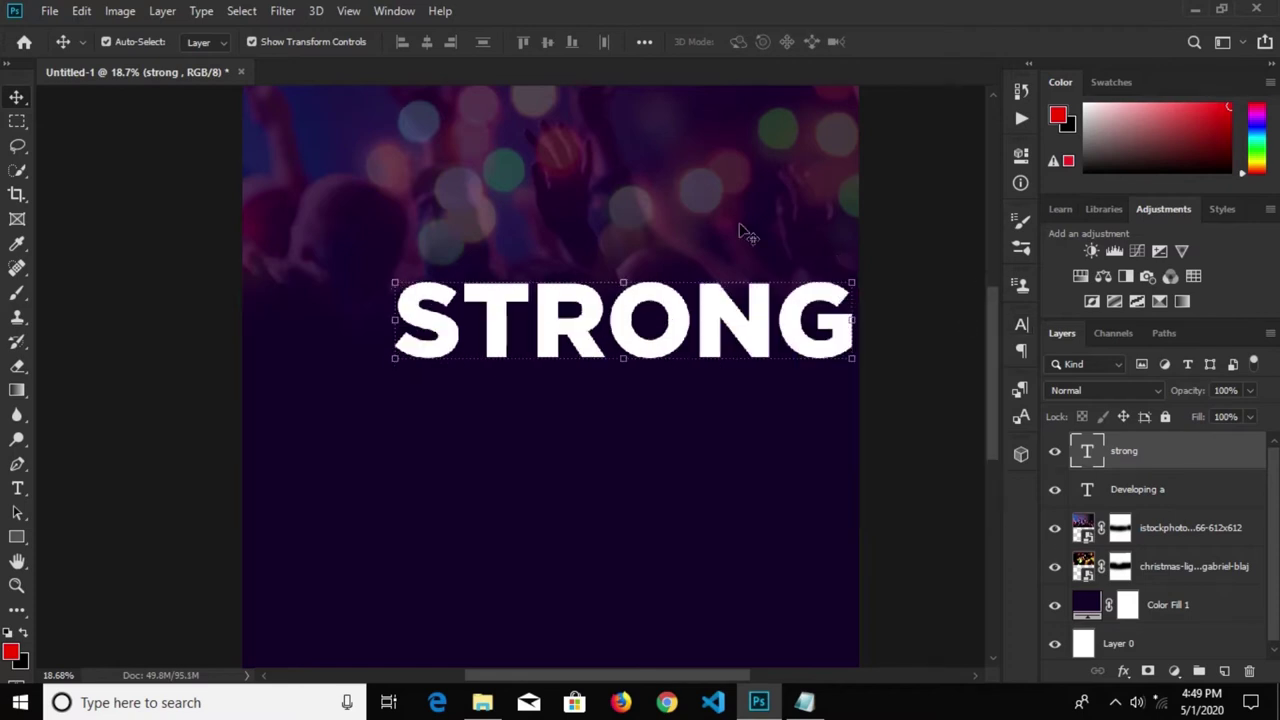
scroll(716, 234, "down", 2)
Centre STRONG horizontally on the canvas and place it directly beneath 'Developing a'
key("ctrl+a")
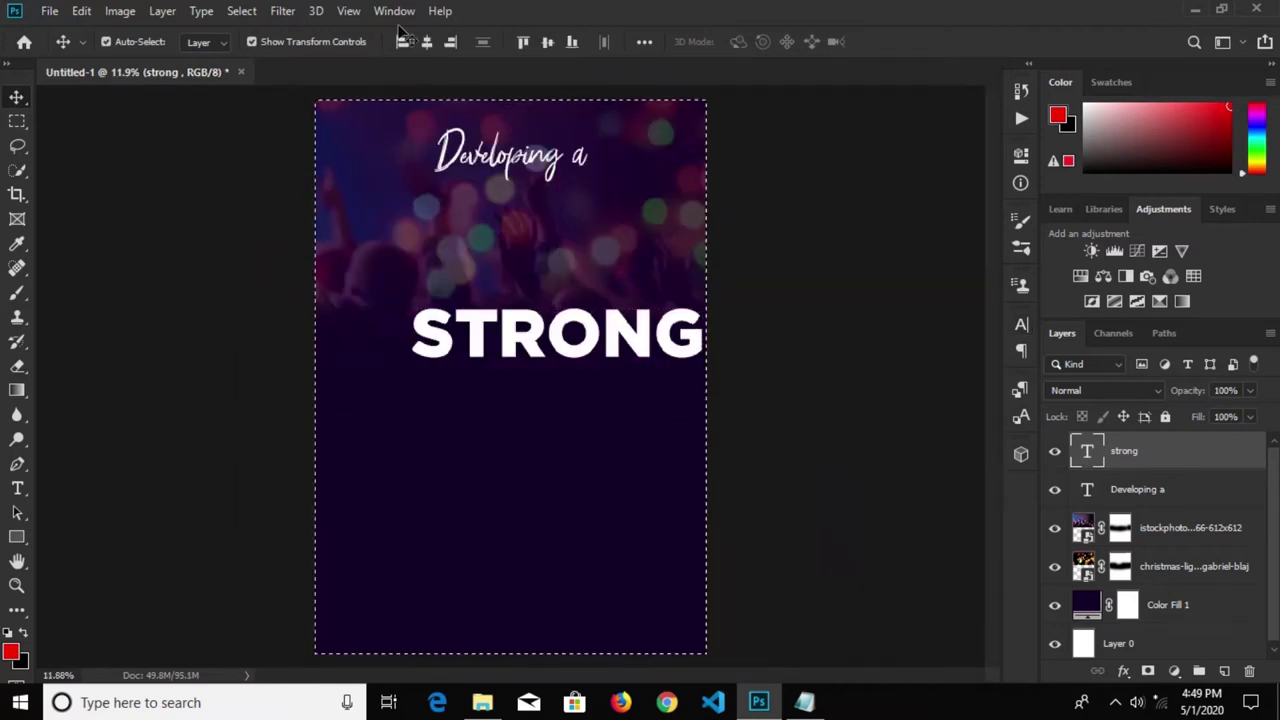
left_click(428, 41)
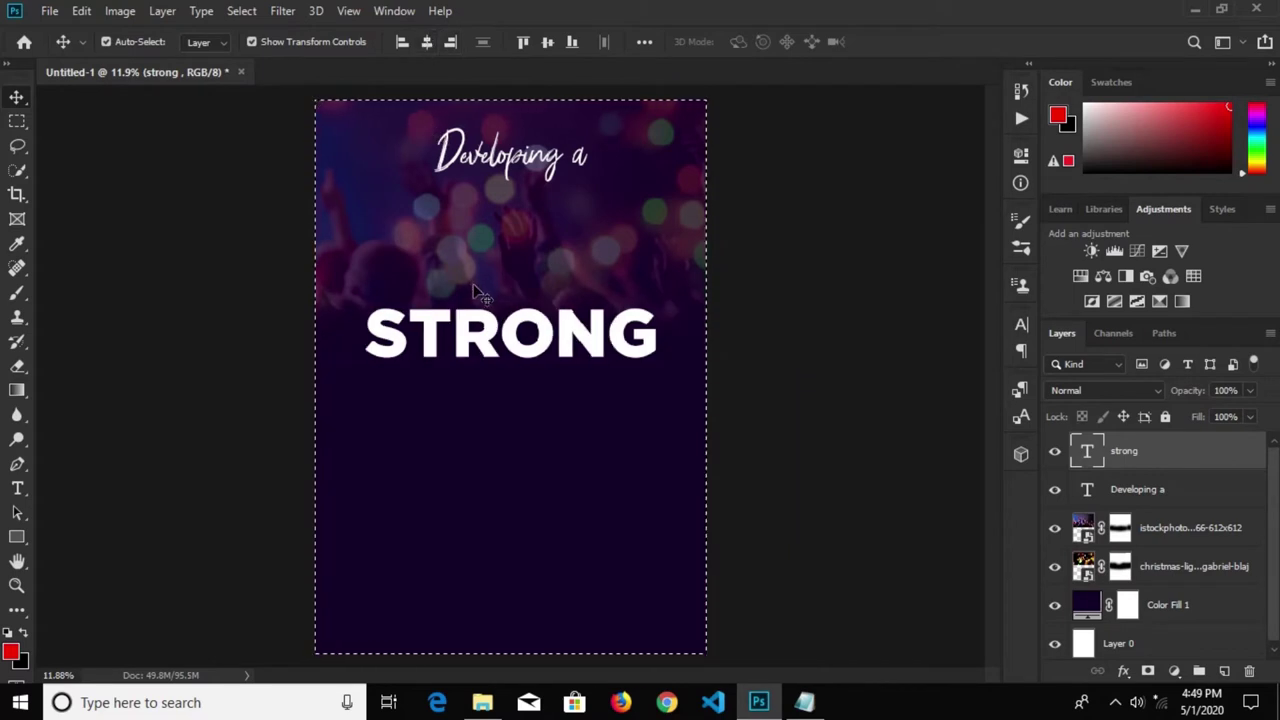
key("ctrl+d")
left_click_drag(487, 340, 483, 214)
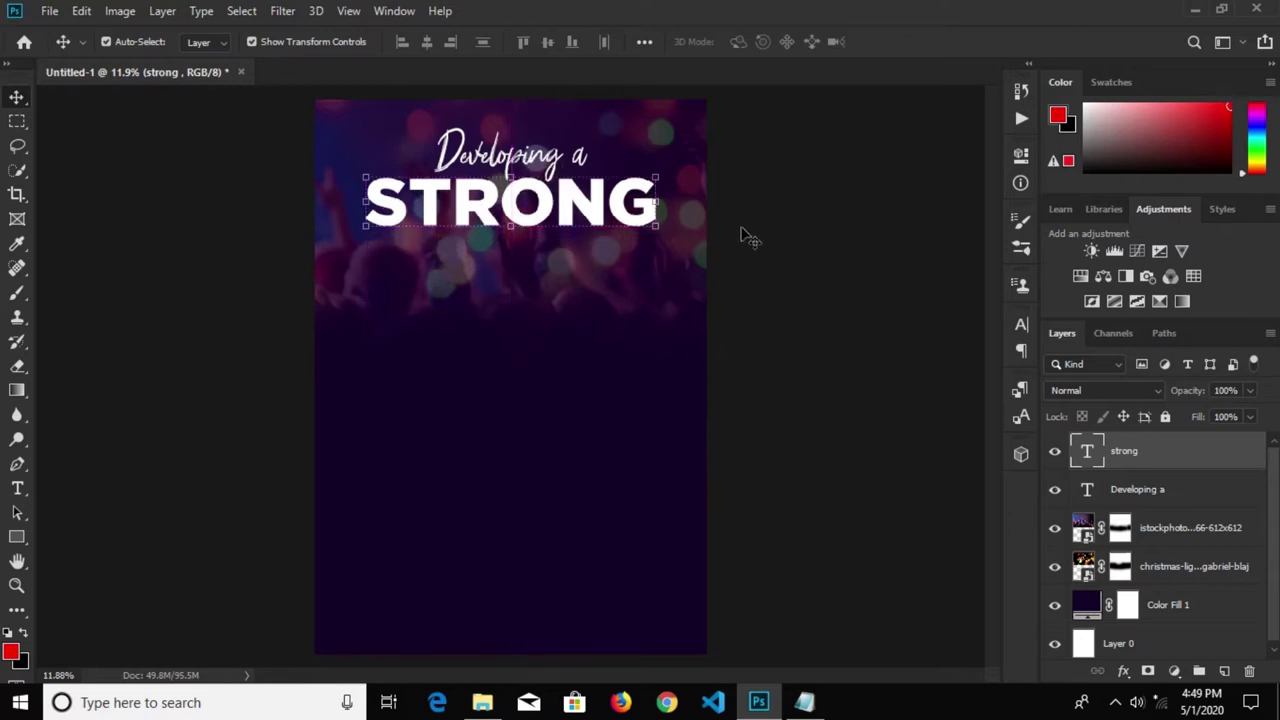
left_click(197, 325)
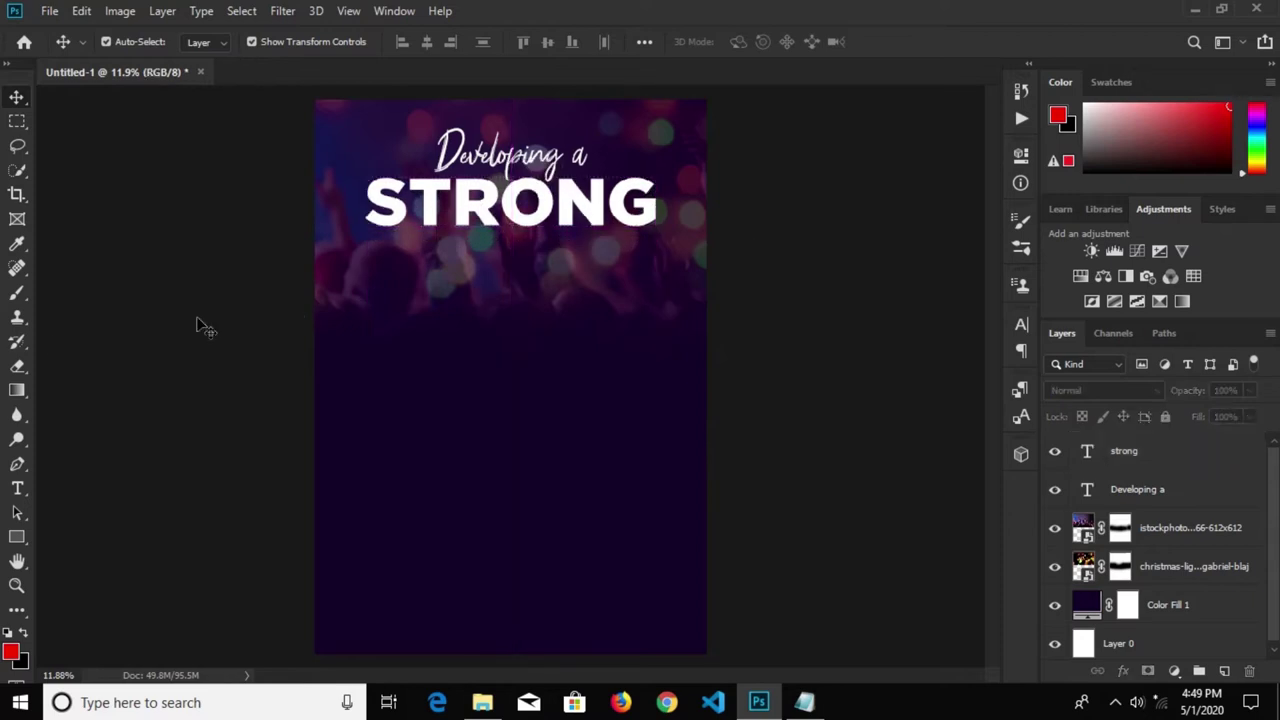
Add a new text line below STRONG containing only the word 'fellowship'
left_click(17, 490)
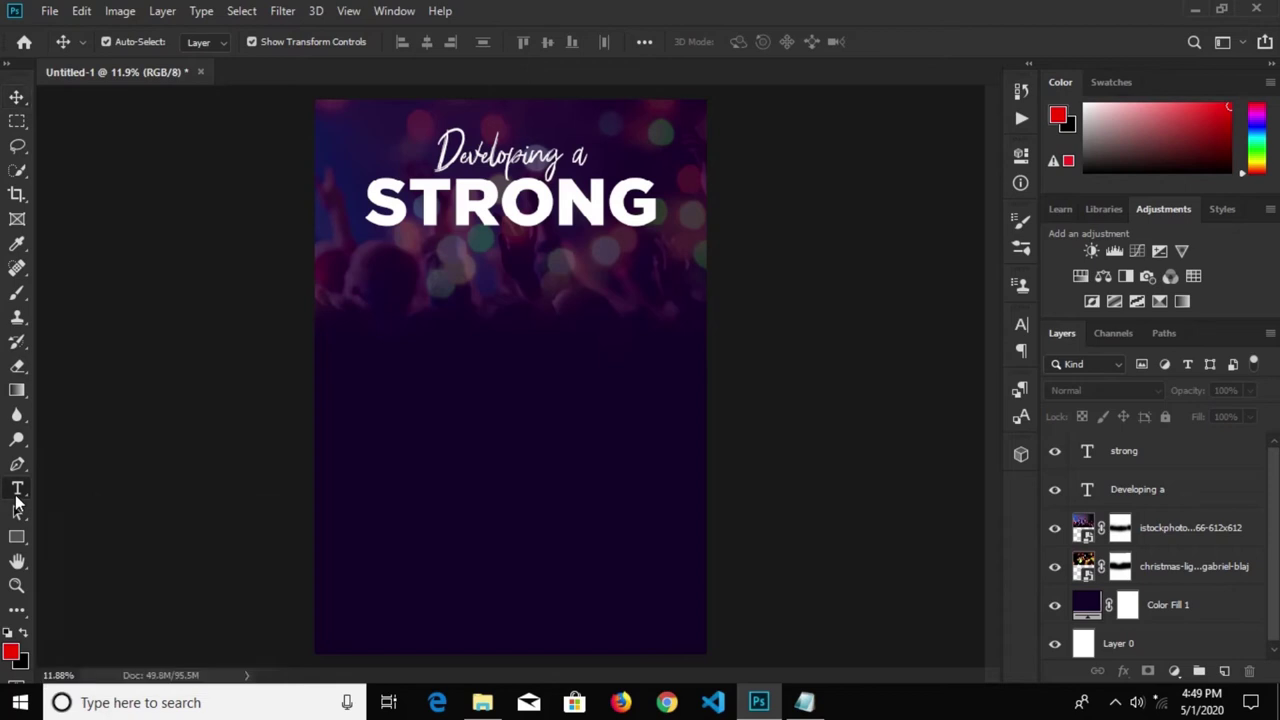
left_click(421, 350)
key("ctrl+v")
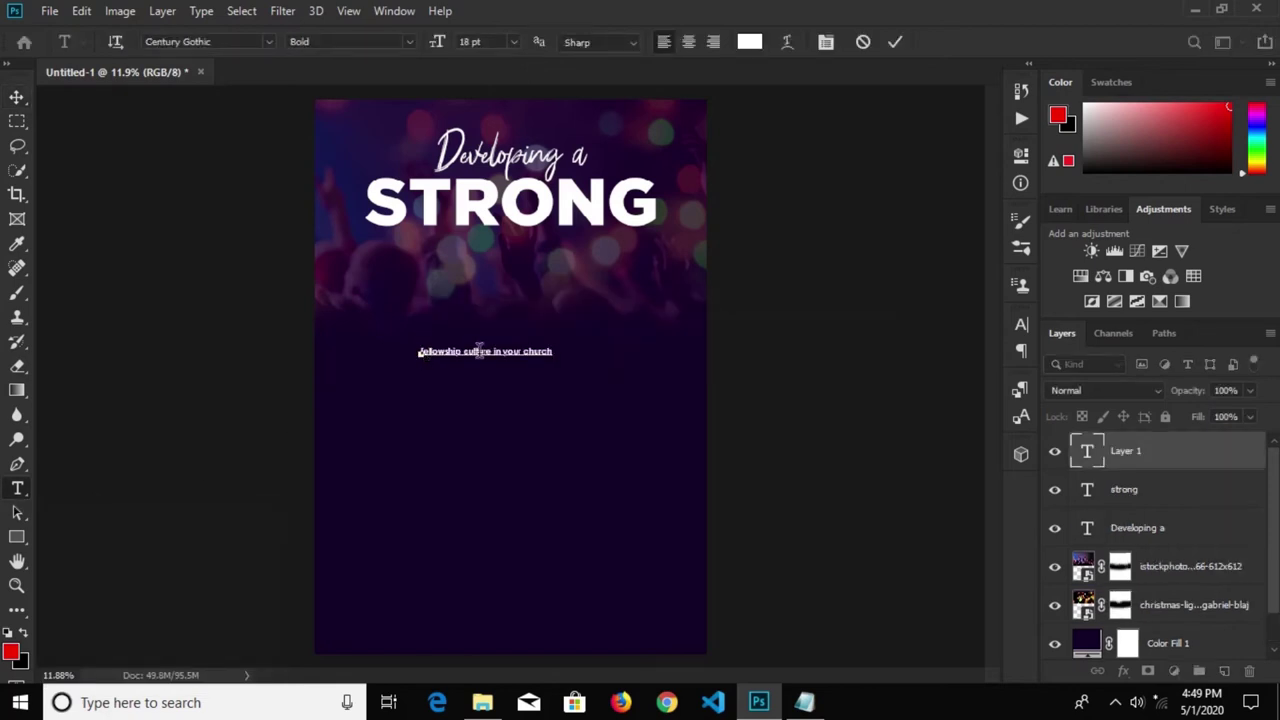
scroll(462, 367, "up", 2)
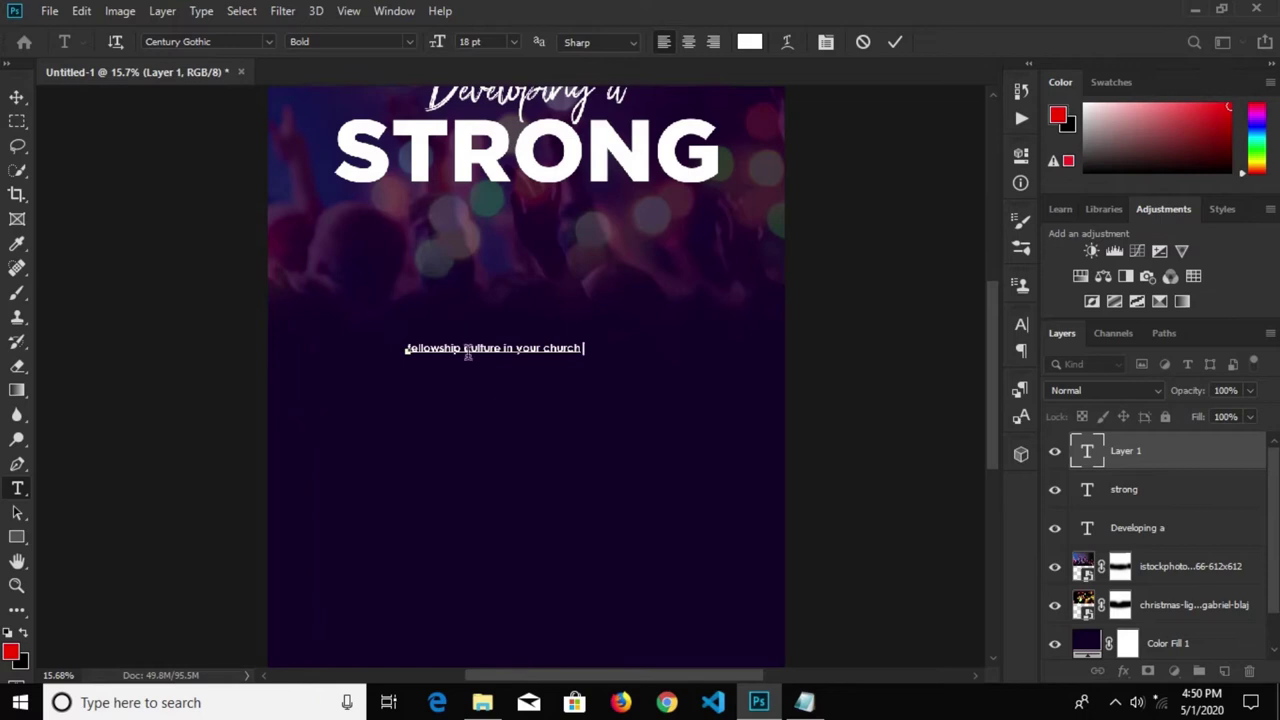
left_click_drag(462, 348, 588, 348)
key("BackSpace")
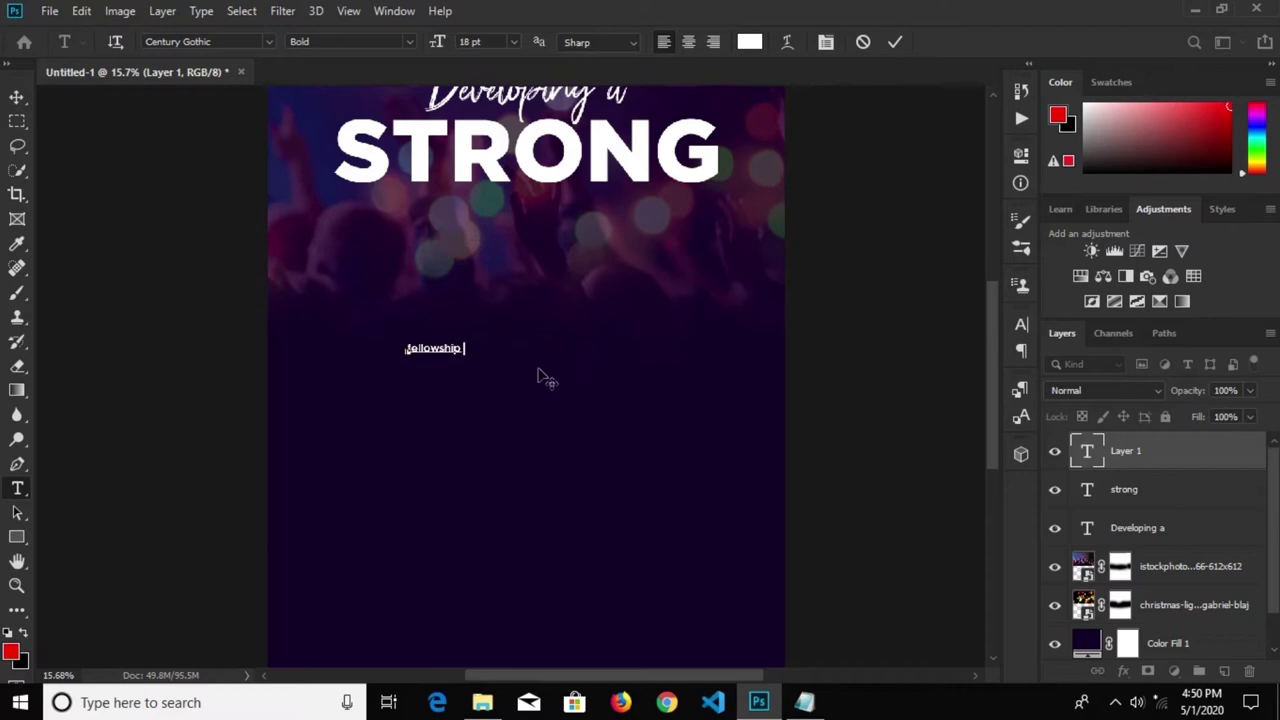
key("ctrl+Return")
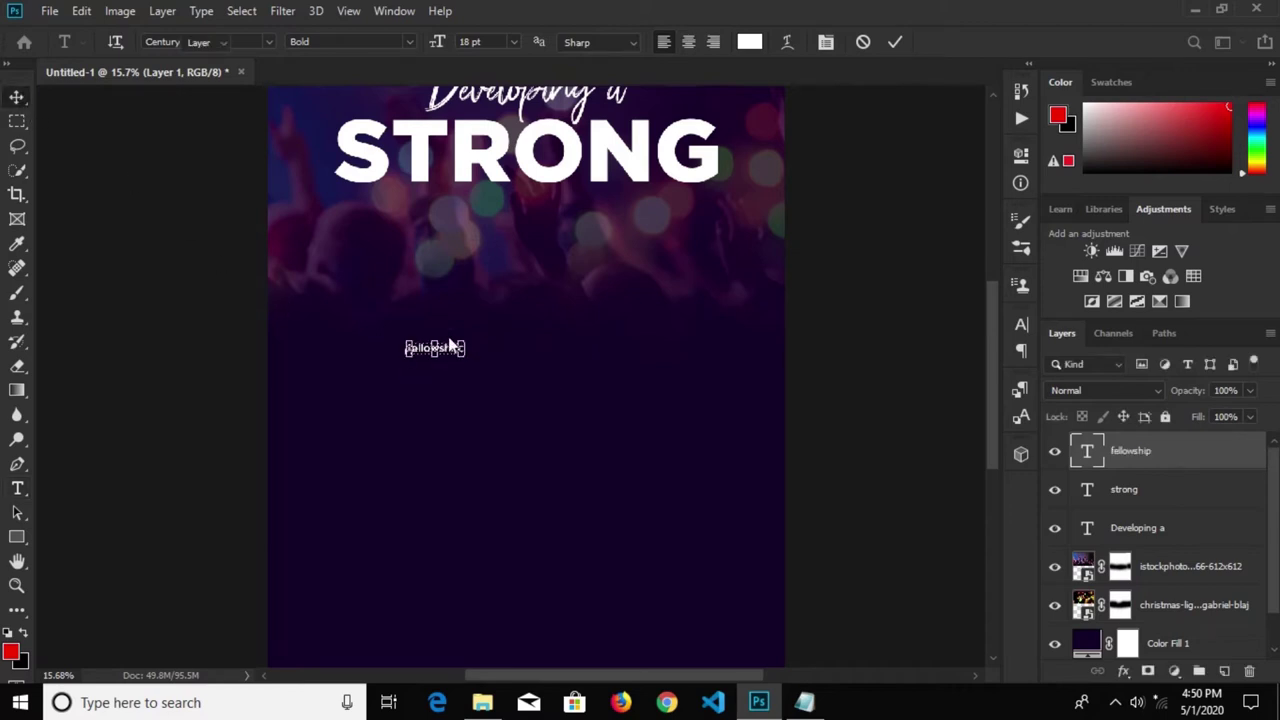
key("v")
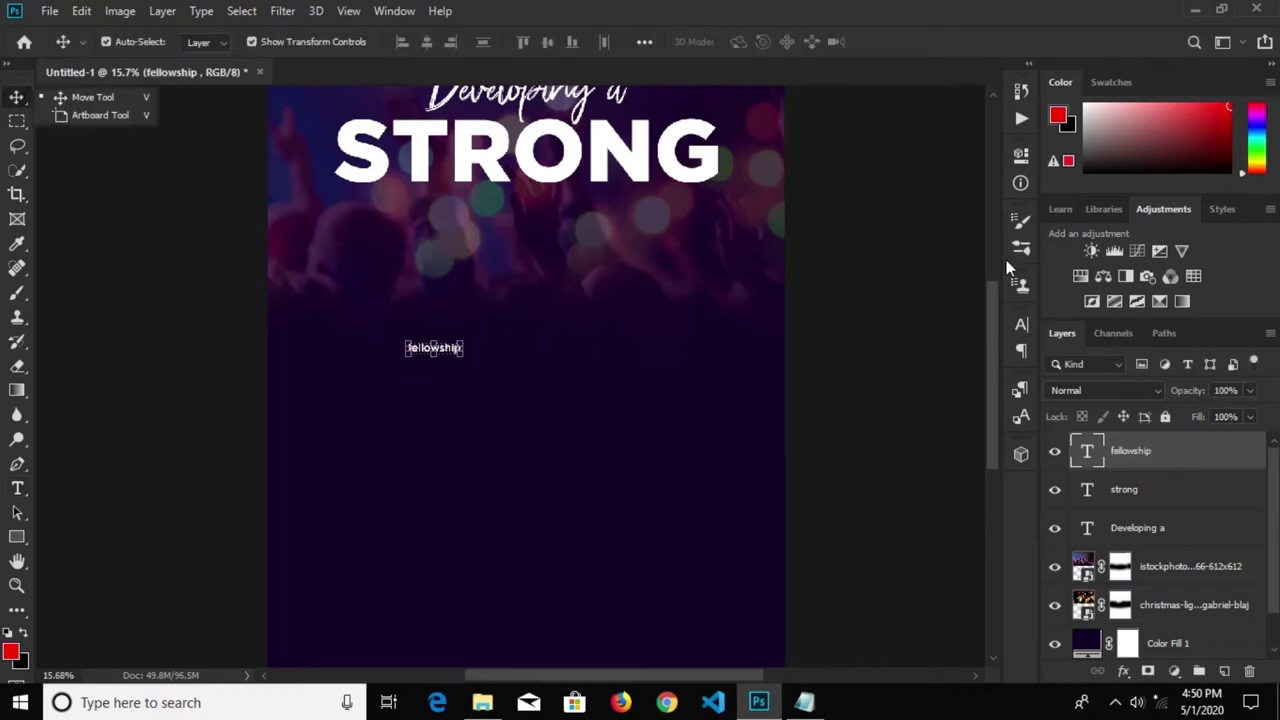
Set 'fellowship' in Gotham Black with All Caps
left_click(1021, 325)
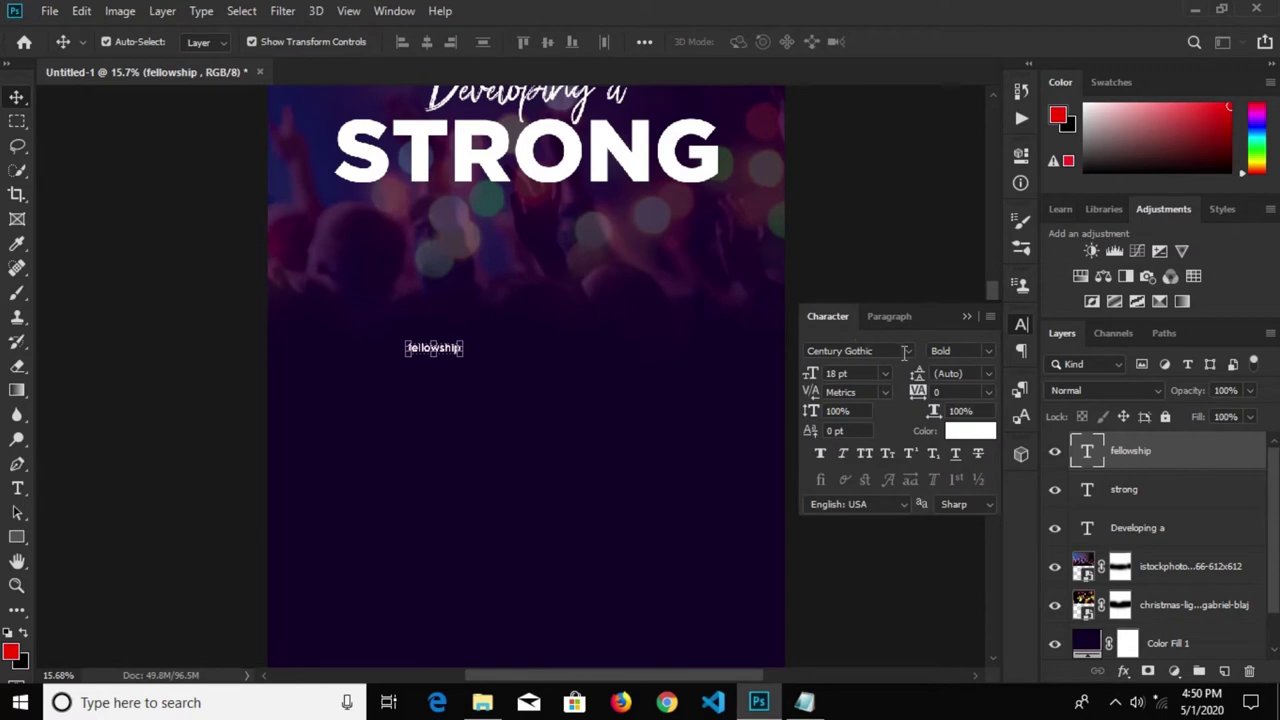
left_click(888, 355)
type("gotham ")
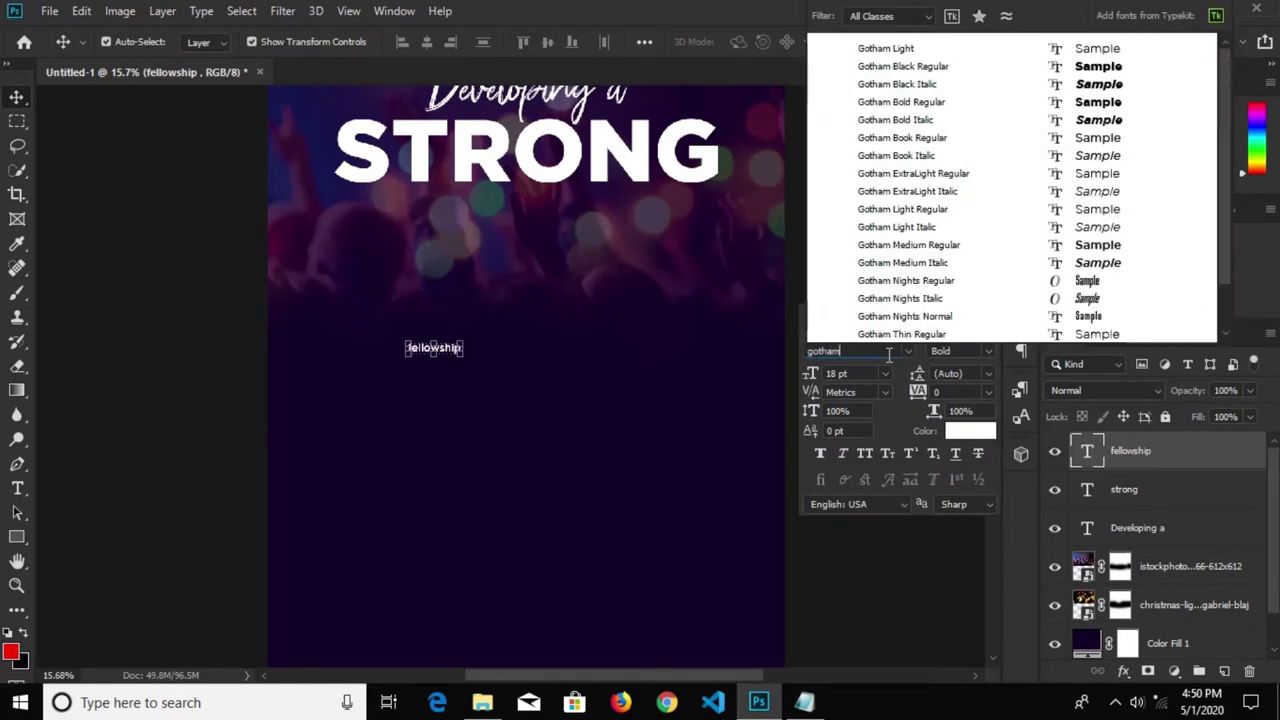
type("bl")
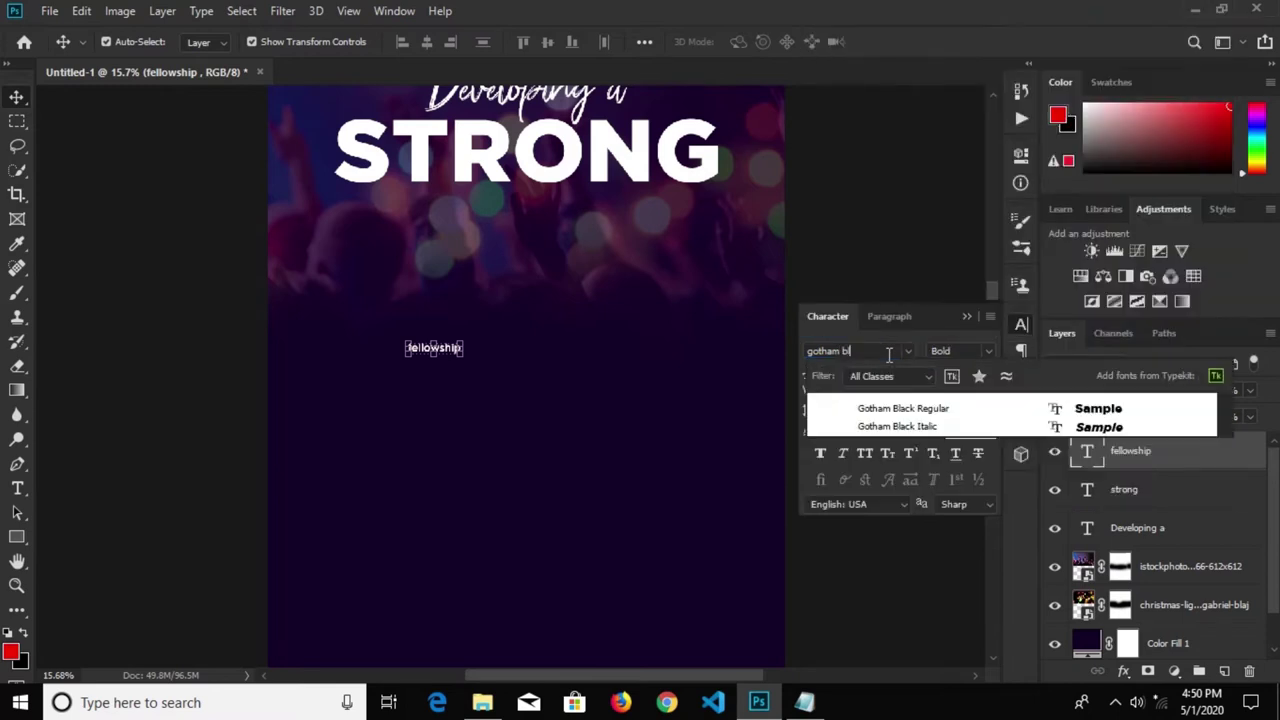
left_click(966, 408)
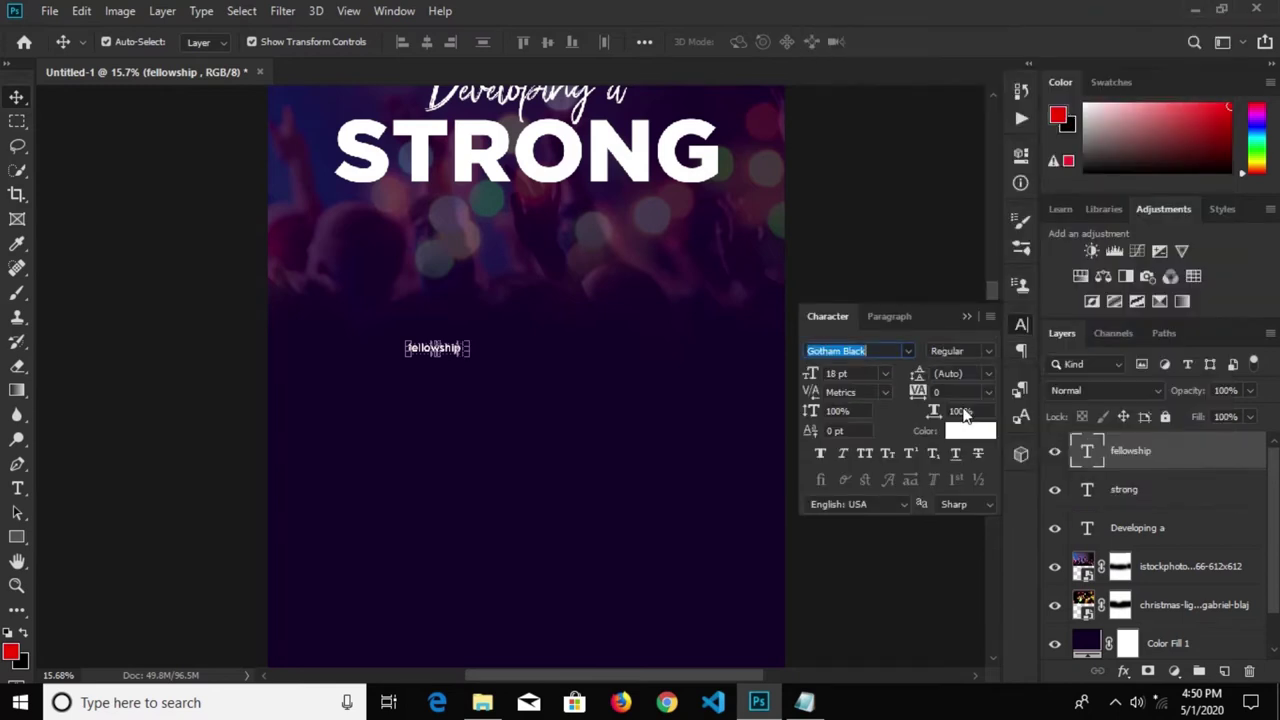
left_click(866, 456)
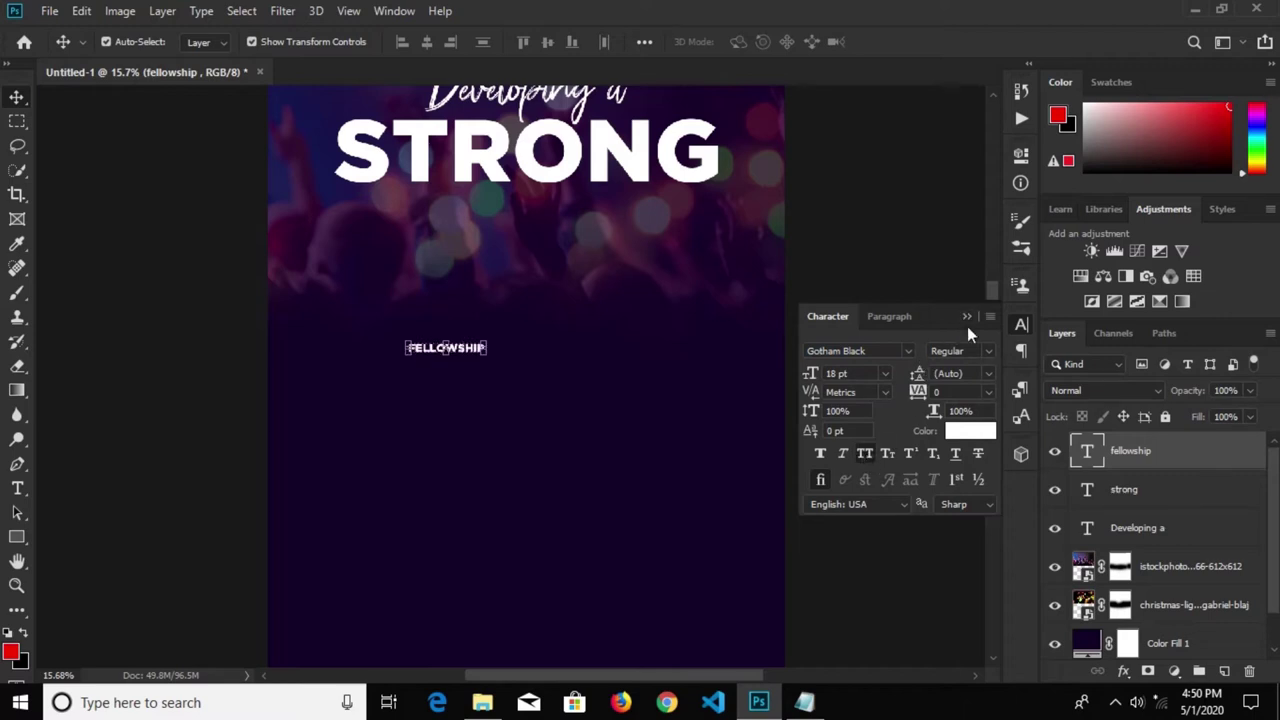
left_click(966, 317)
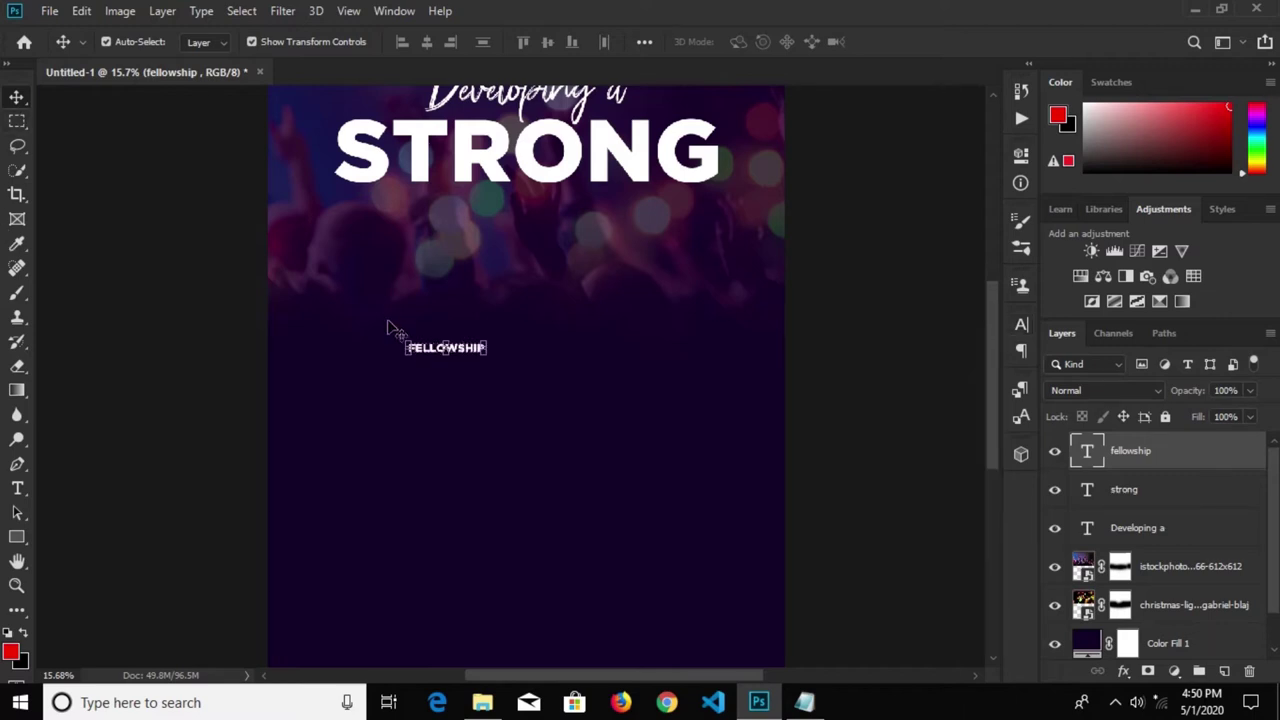
scroll(430, 322, "up", 1)
left_click(367, 302)
scroll(367, 300, "down", 1)
scroll(366, 292, "down", 1)
Show the rulers and add two vertical guides bounding the headline's left and right edges
key("ctrl+r")
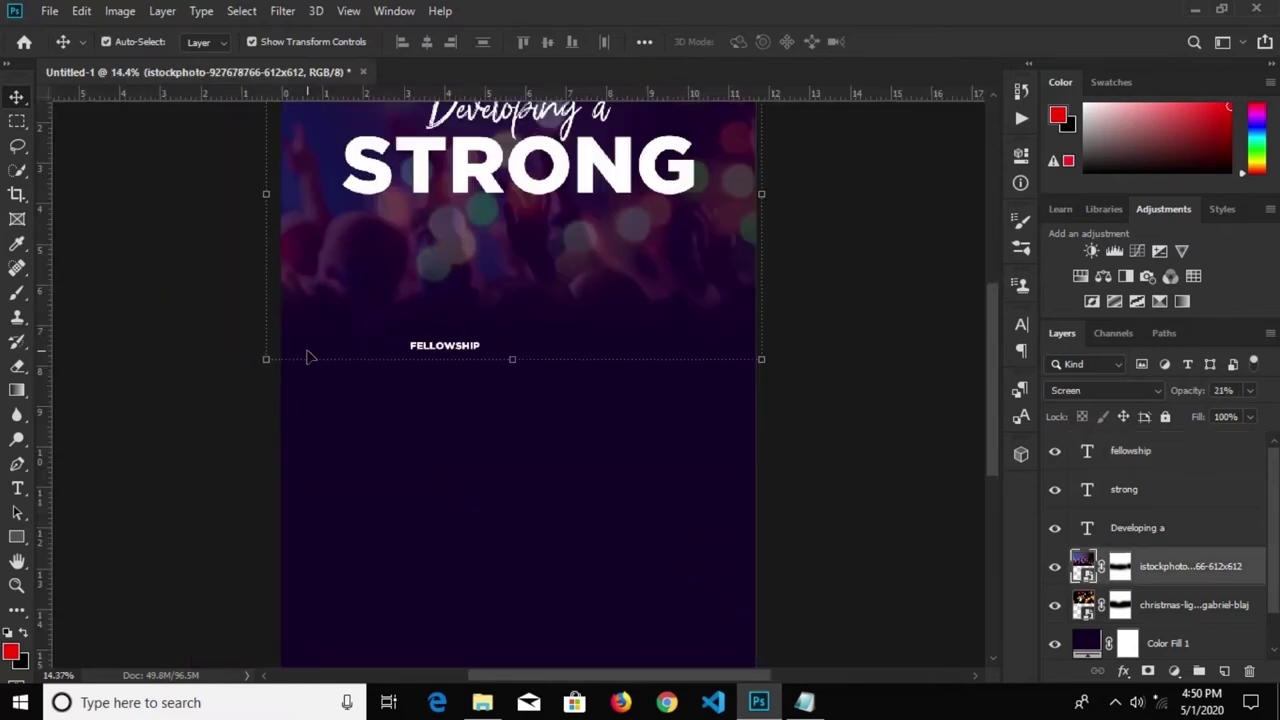
left_click_drag(45, 260, 340, 245)
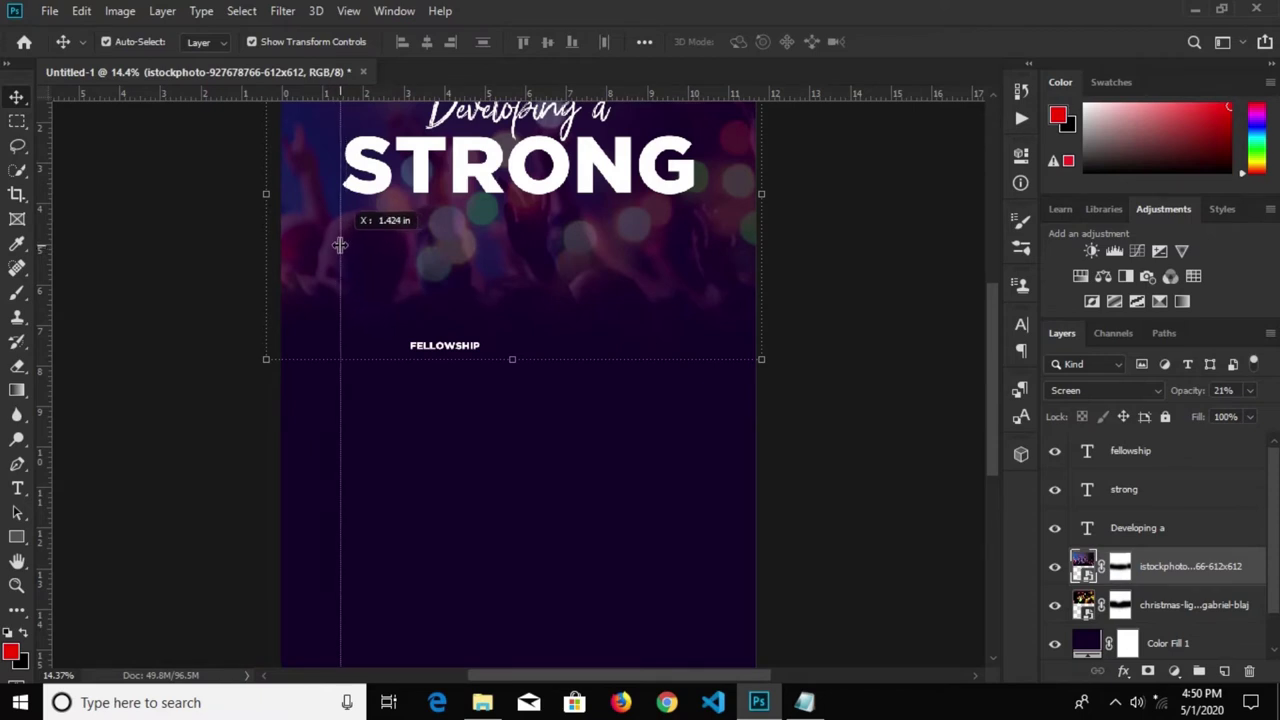
left_click_drag(340, 245, 340, 240)
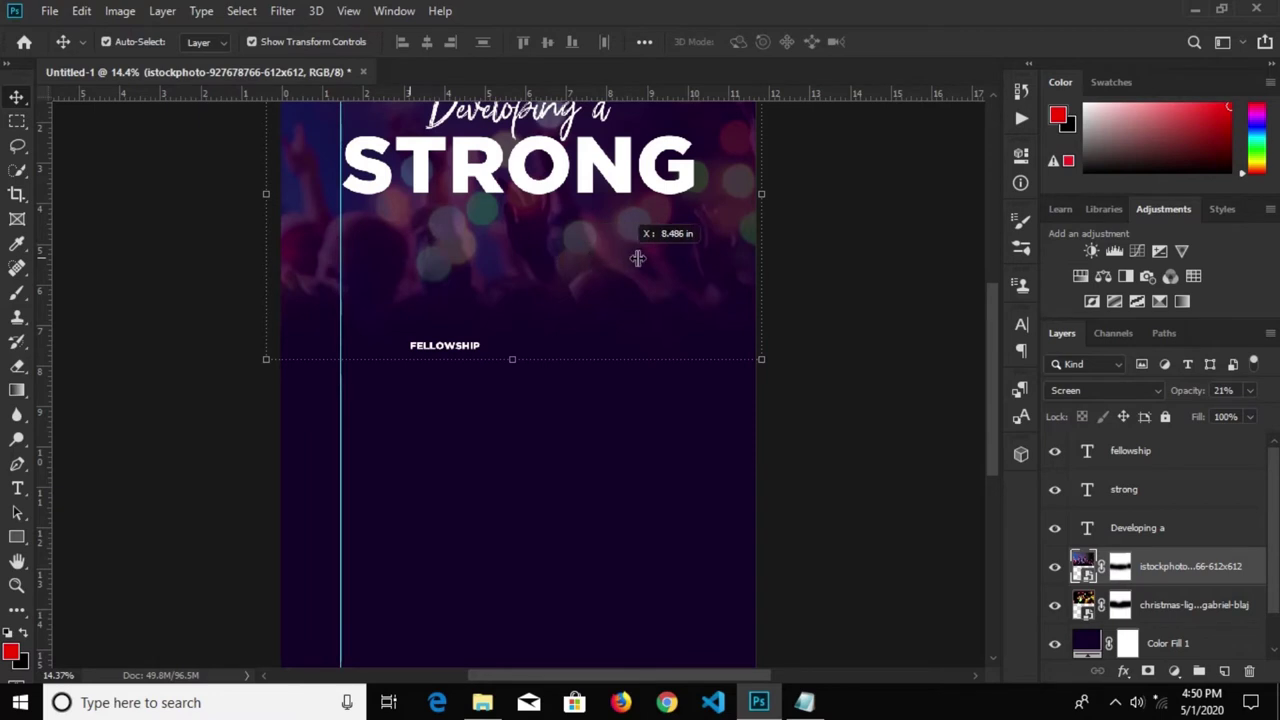
left_click_drag(45, 263, 690, 254)
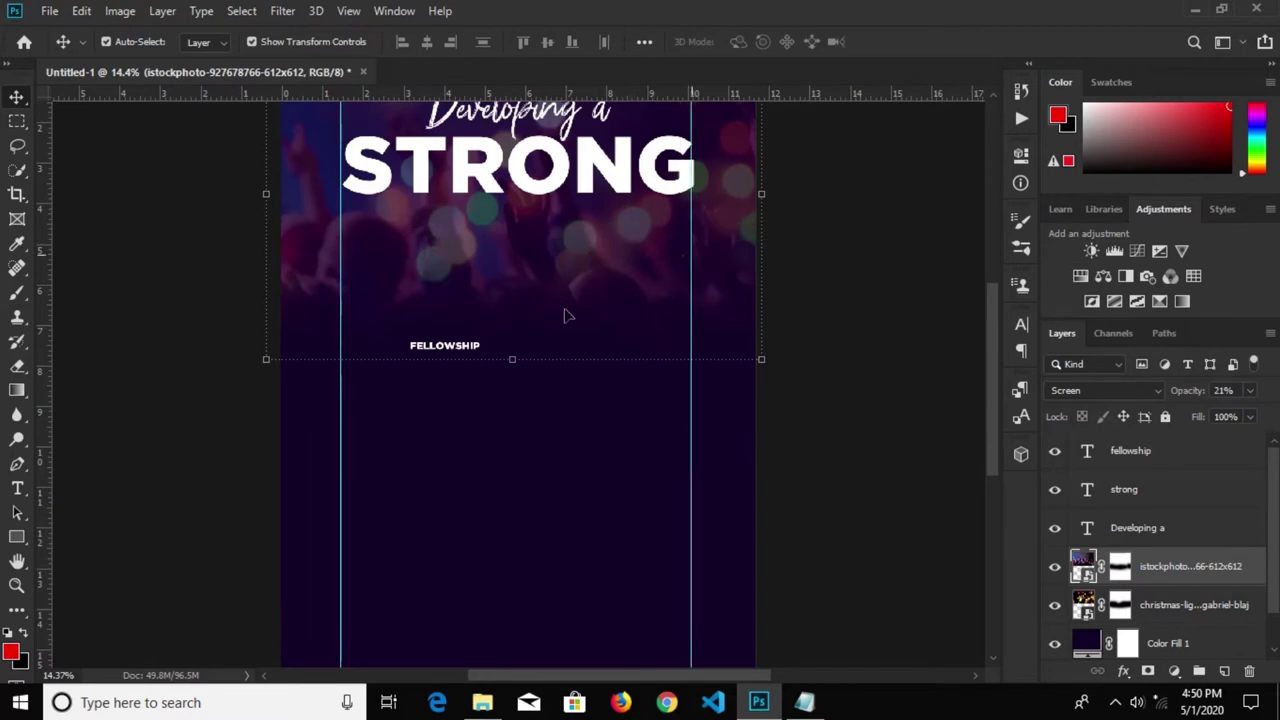
Move FELLOWSHIP under STRONG and scale it to span between the two guides
left_click(430, 348)
left_click_drag(428, 352, 365, 211)
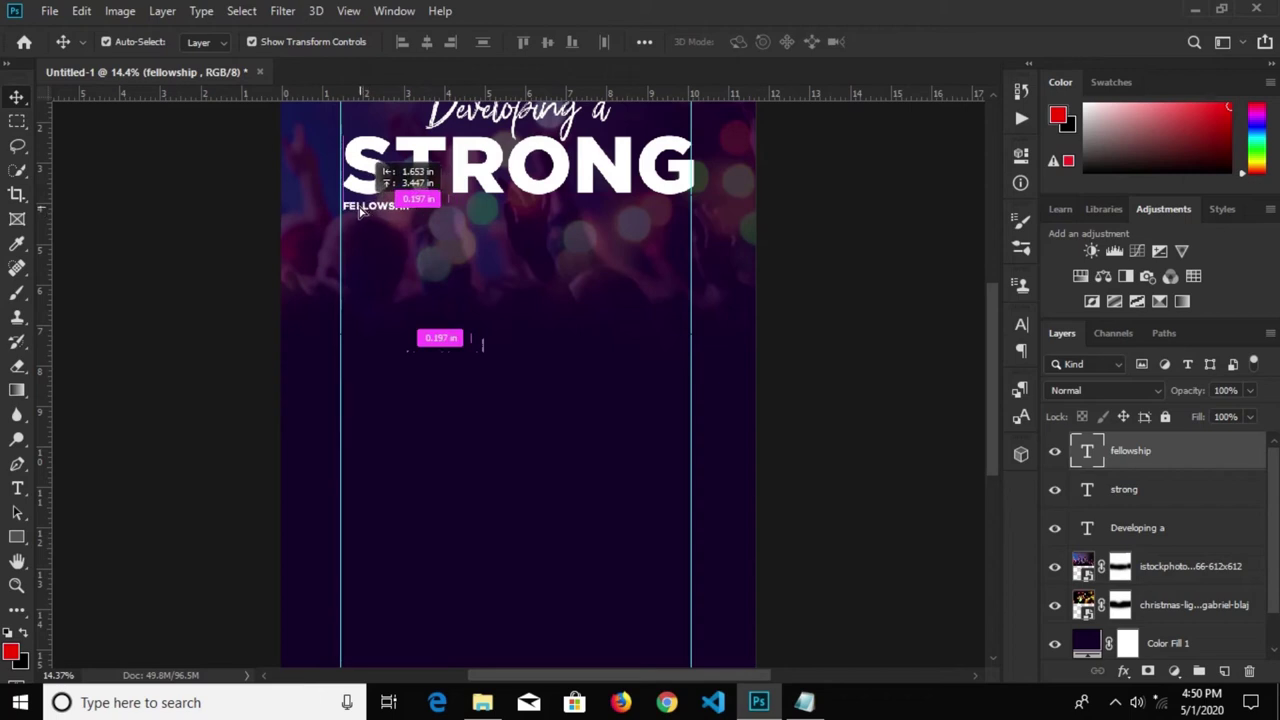
mouse_move(365, 211)
left_mouse_down()
mouse_move(647, 337)
mouse_move(693, 303)
left_mouse_up()
scroll(395, 228, "up", 1, "alt")
key("ctrl+t")
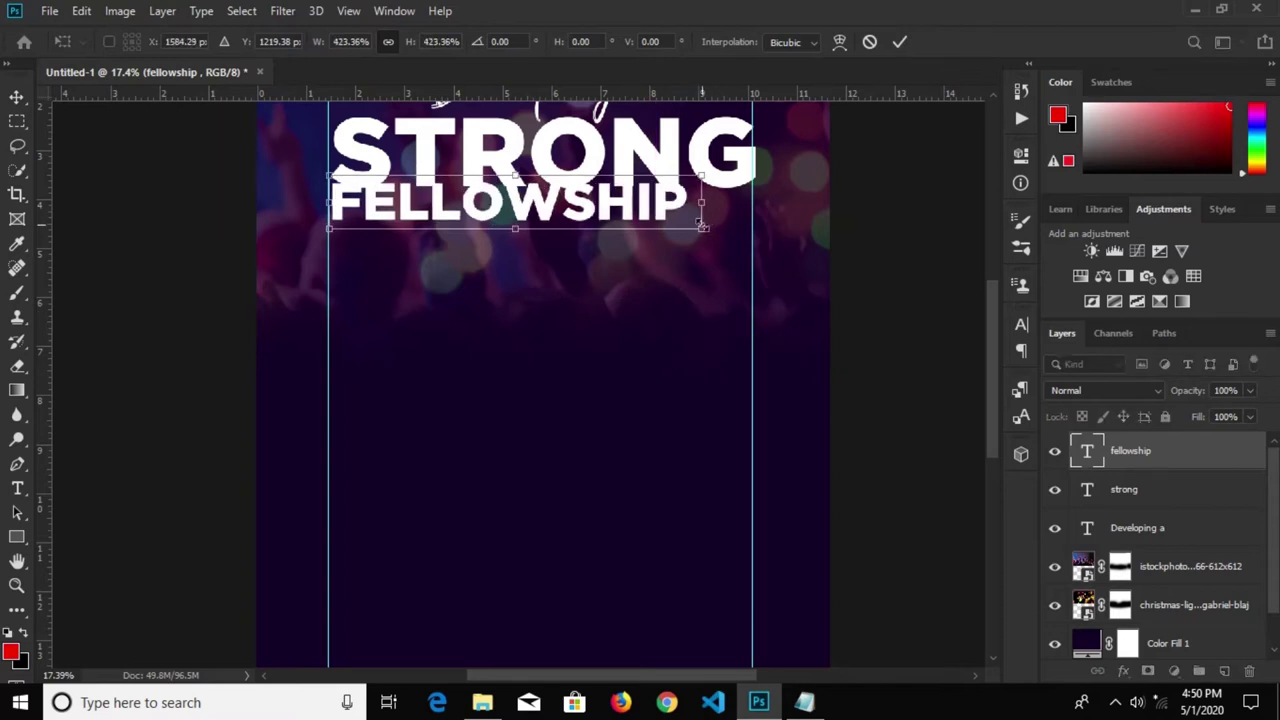
left_click_drag(702, 230, 768, 272)
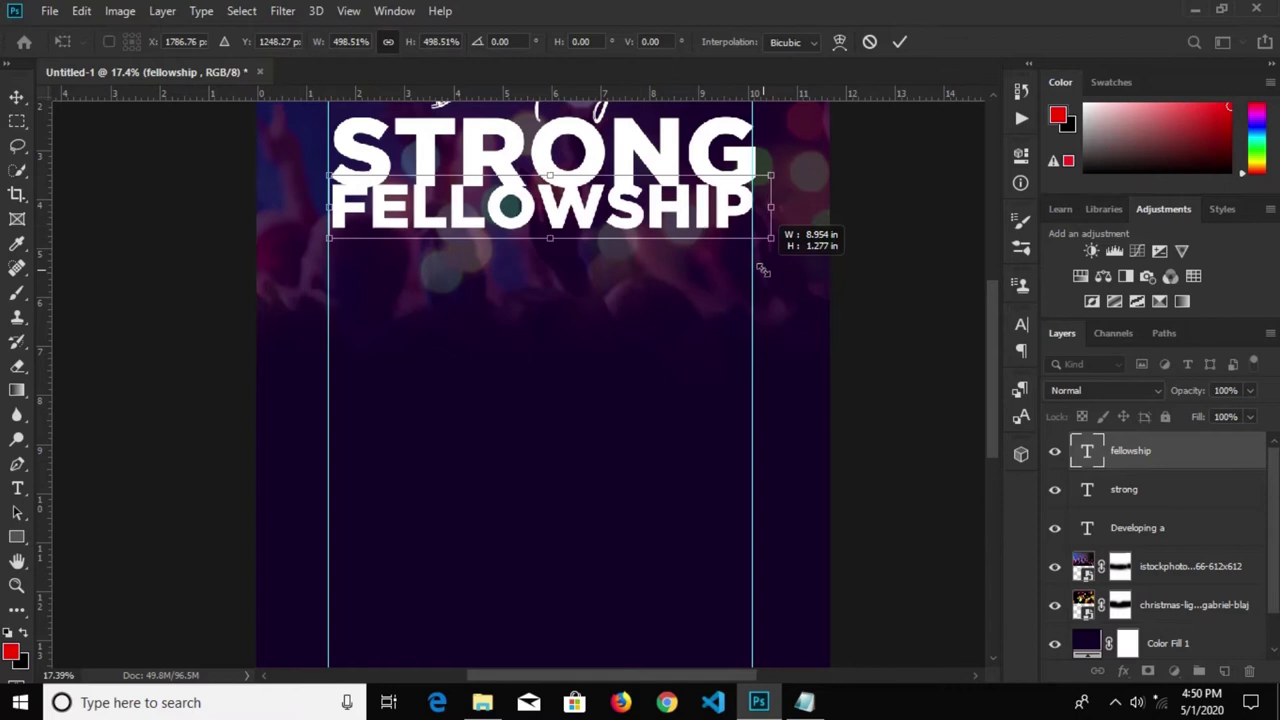
left_click(899, 43)
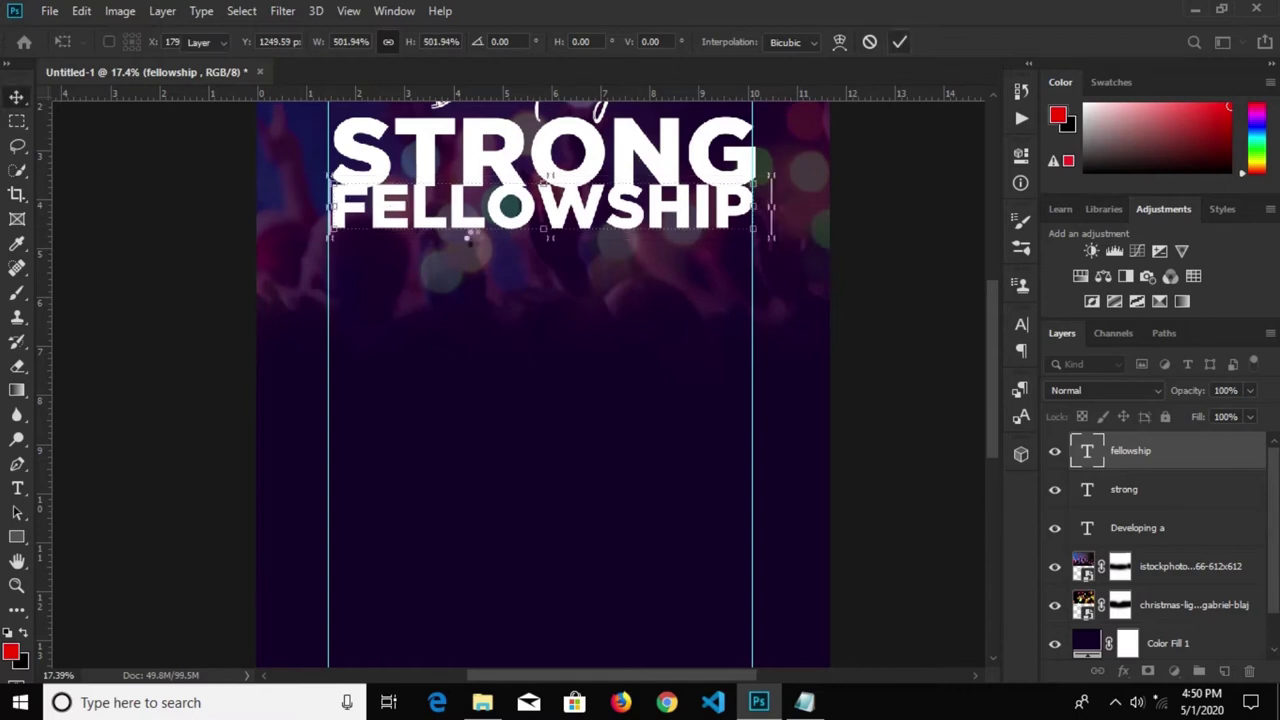
left_click_drag(524, 207, 531, 222)
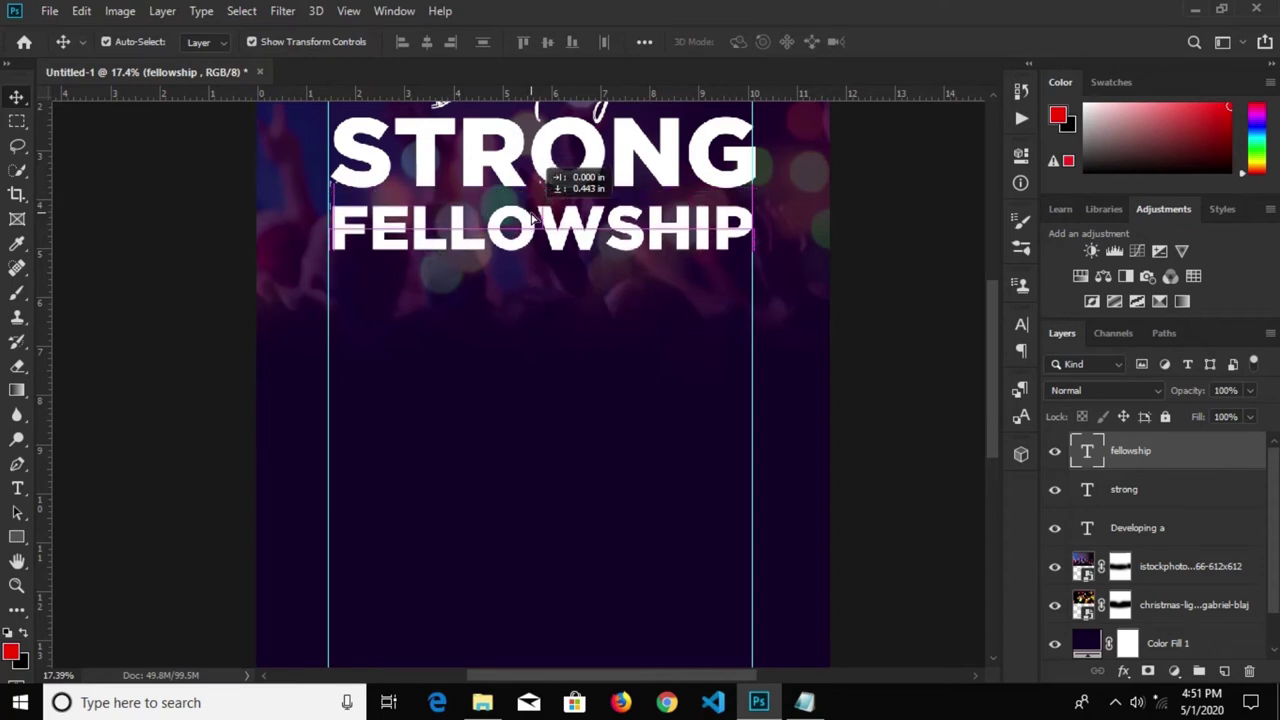
left_click_drag(531, 222, 531, 218)
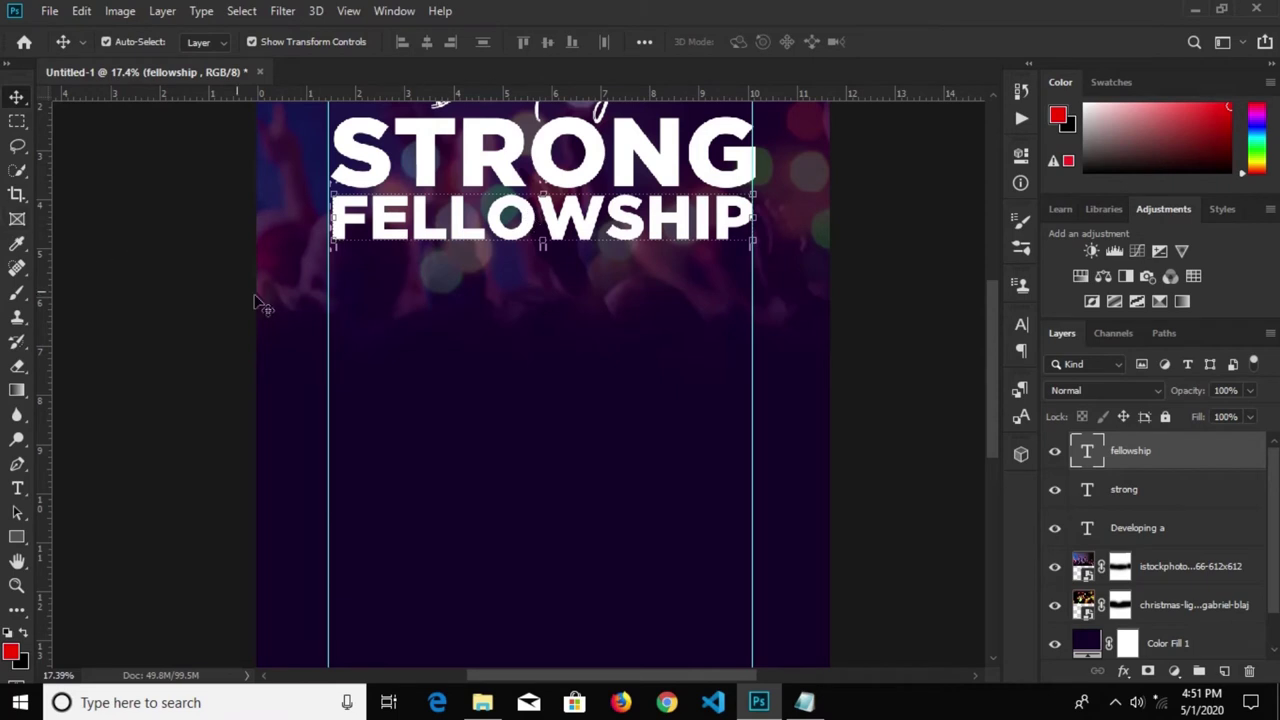
left_click(214, 290)
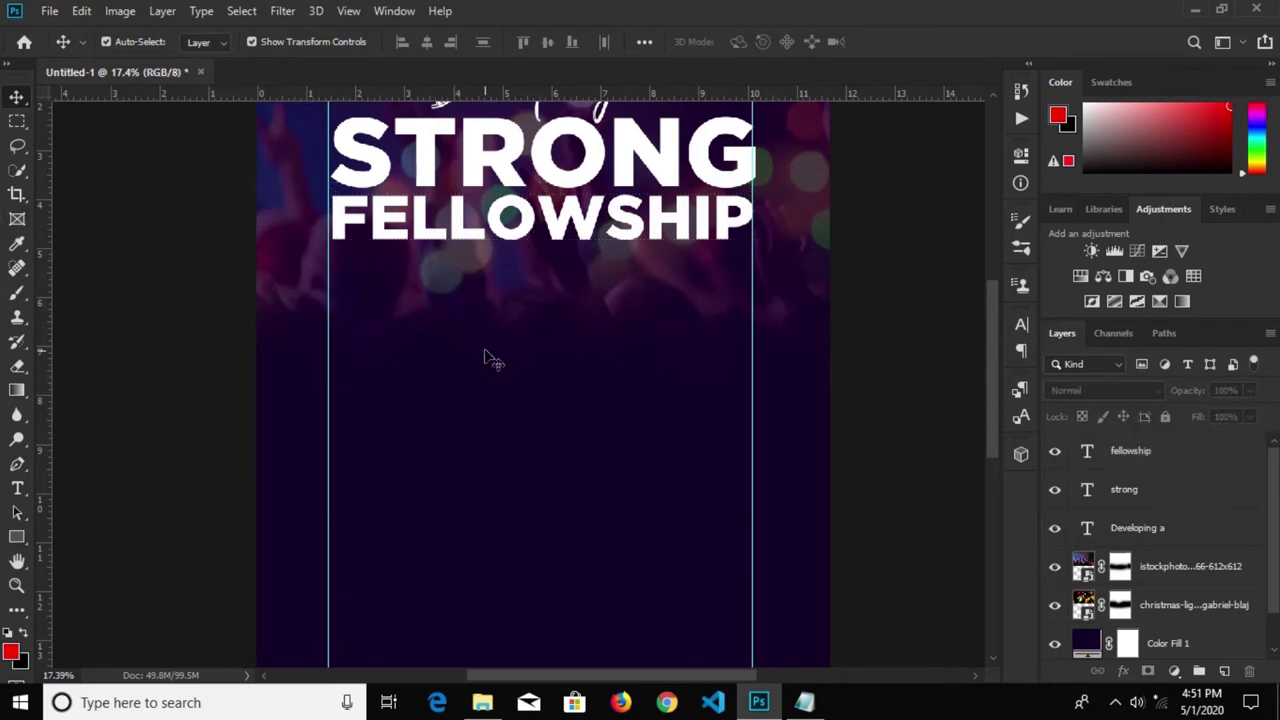
Paste 'culture in your church' as a new text line below the headline
left_click(16, 491)
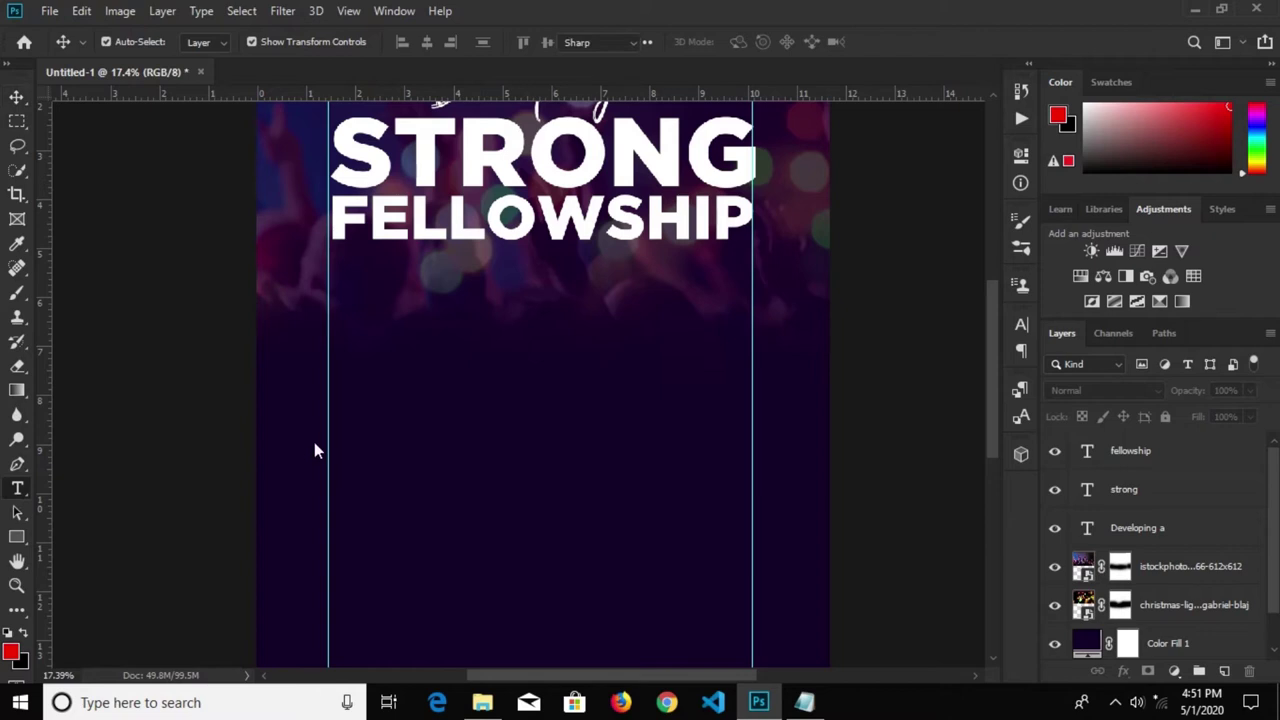
left_click(371, 393)
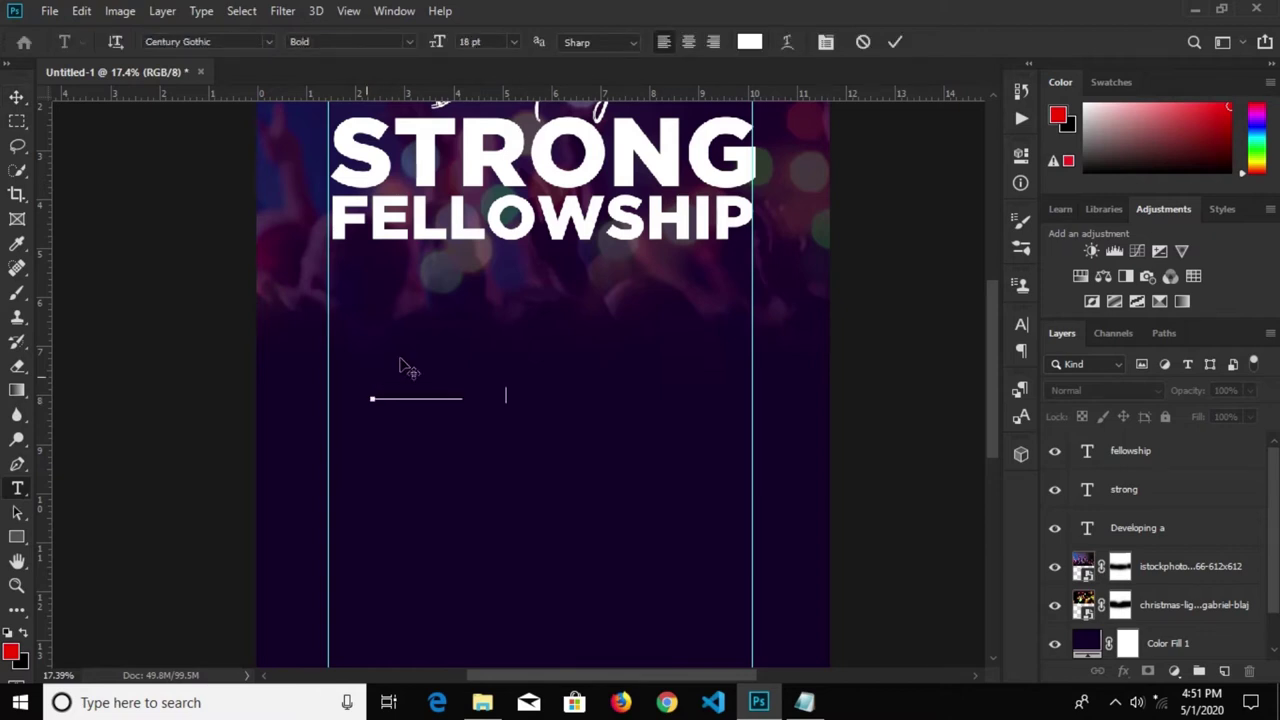
type("culture in your church")
left_click(16, 97)
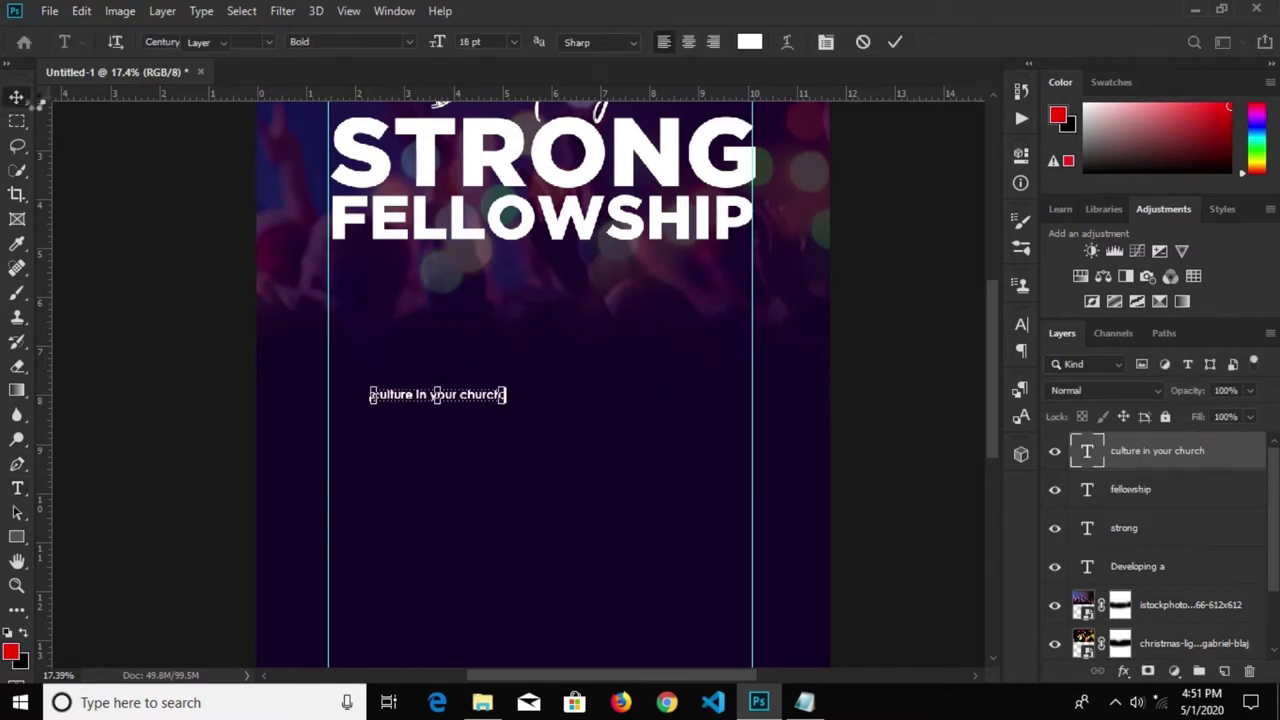
Set the 'culture in your church' line in Gotham Black Regular with All Caps
left_click(1021, 324)
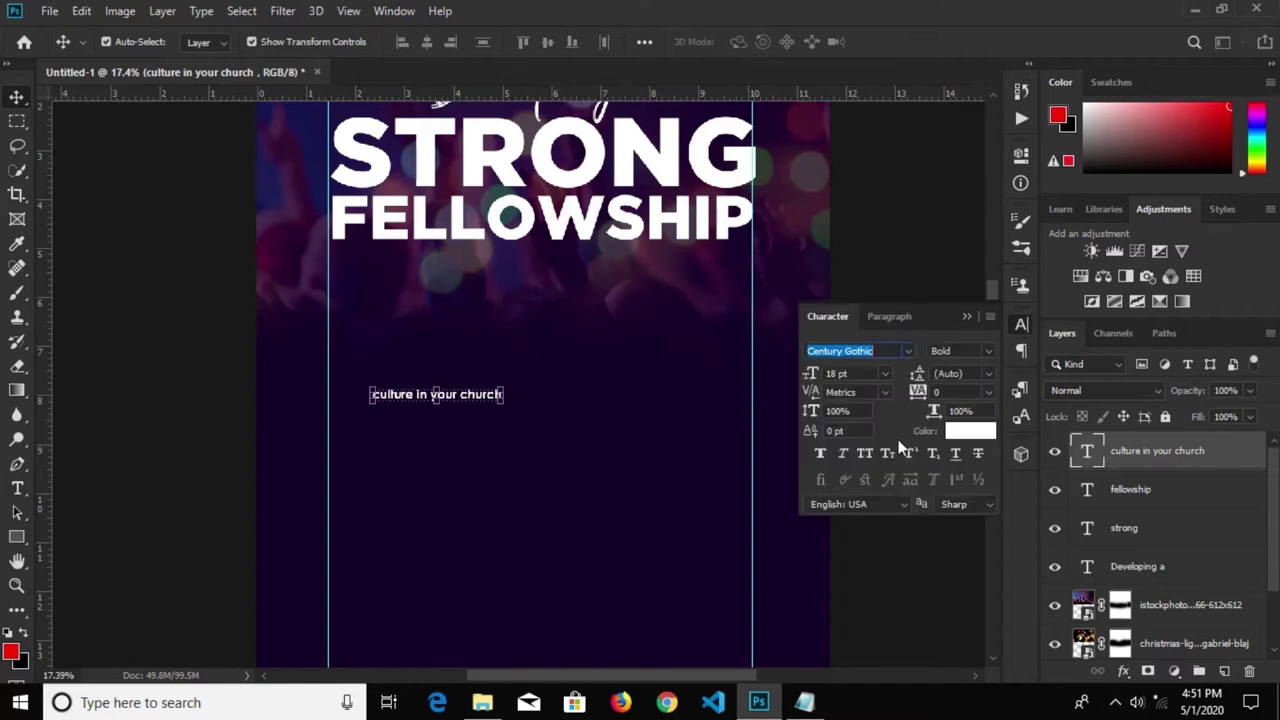
left_click(866, 455)
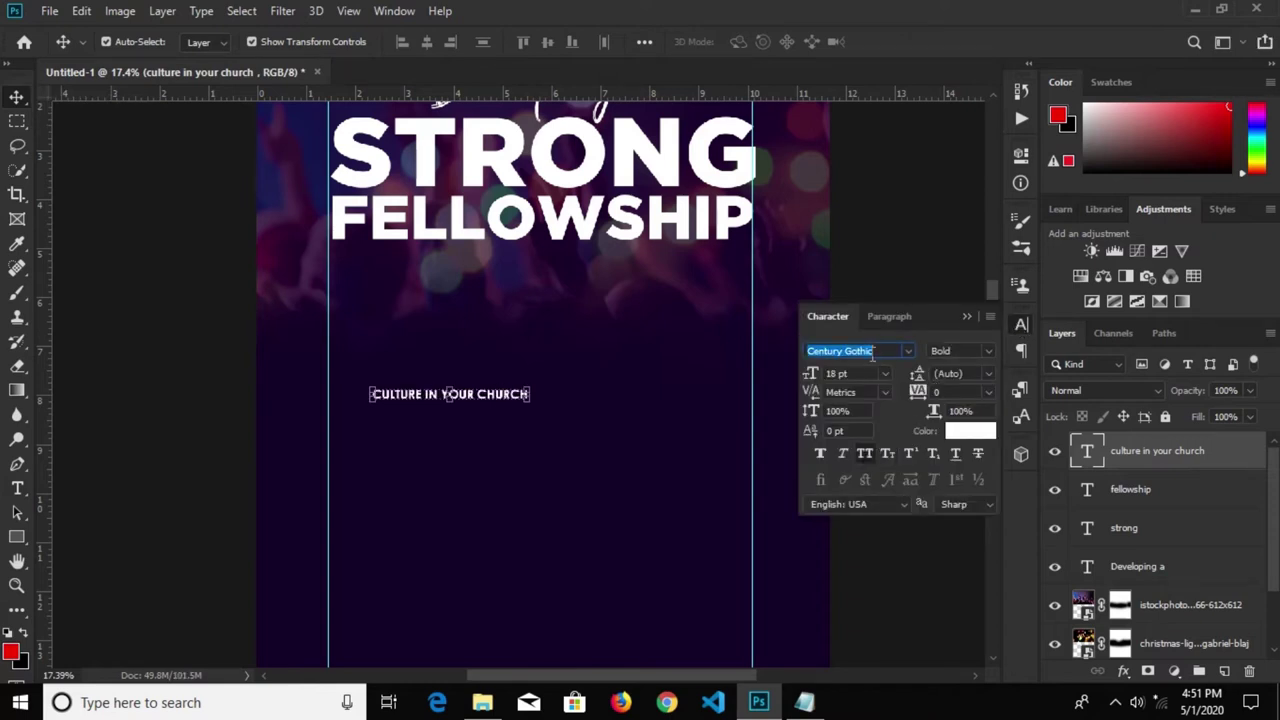
left_click(880, 350)
left_click(880, 350)
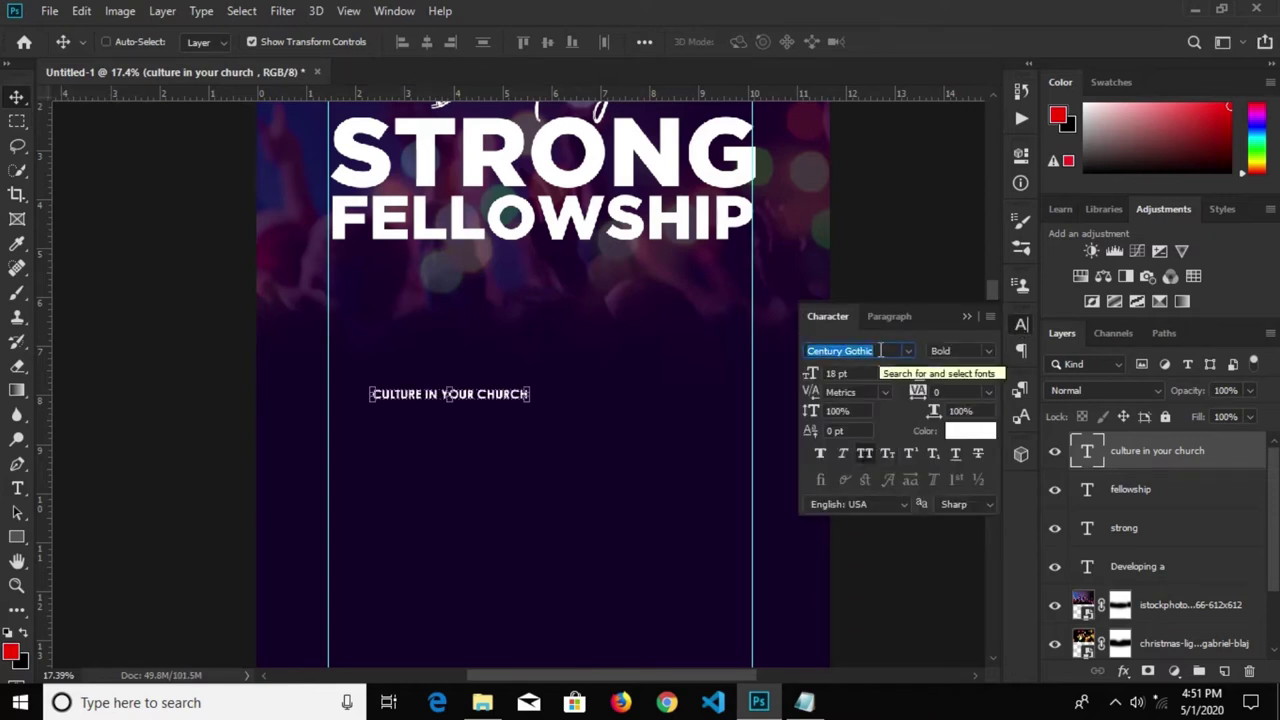
type("gotha")
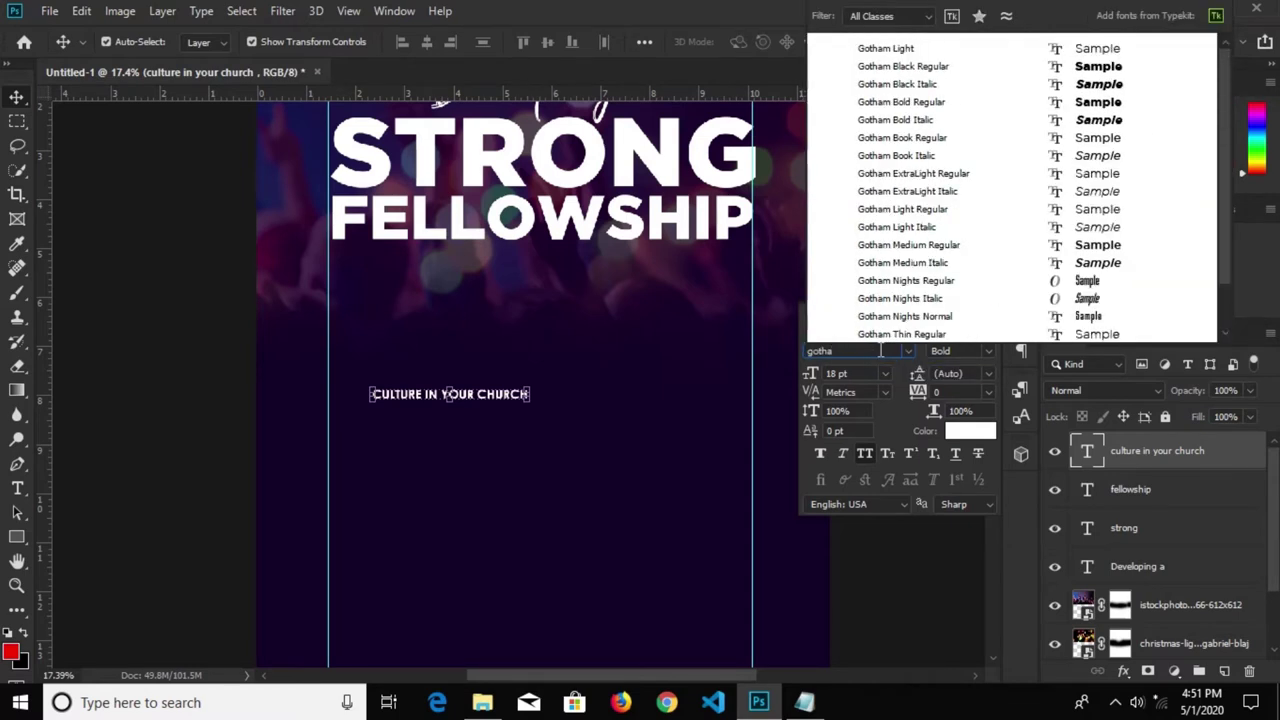
left_click(910, 66)
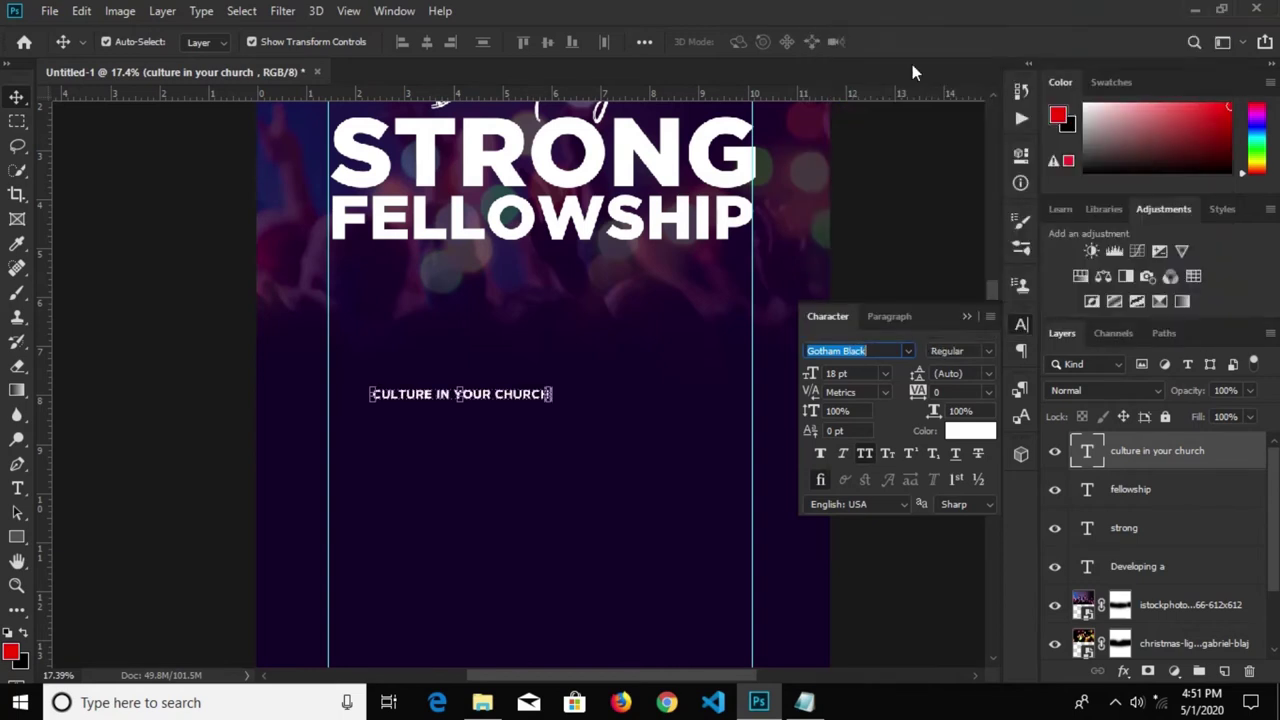
key("ctrl+shift+k")
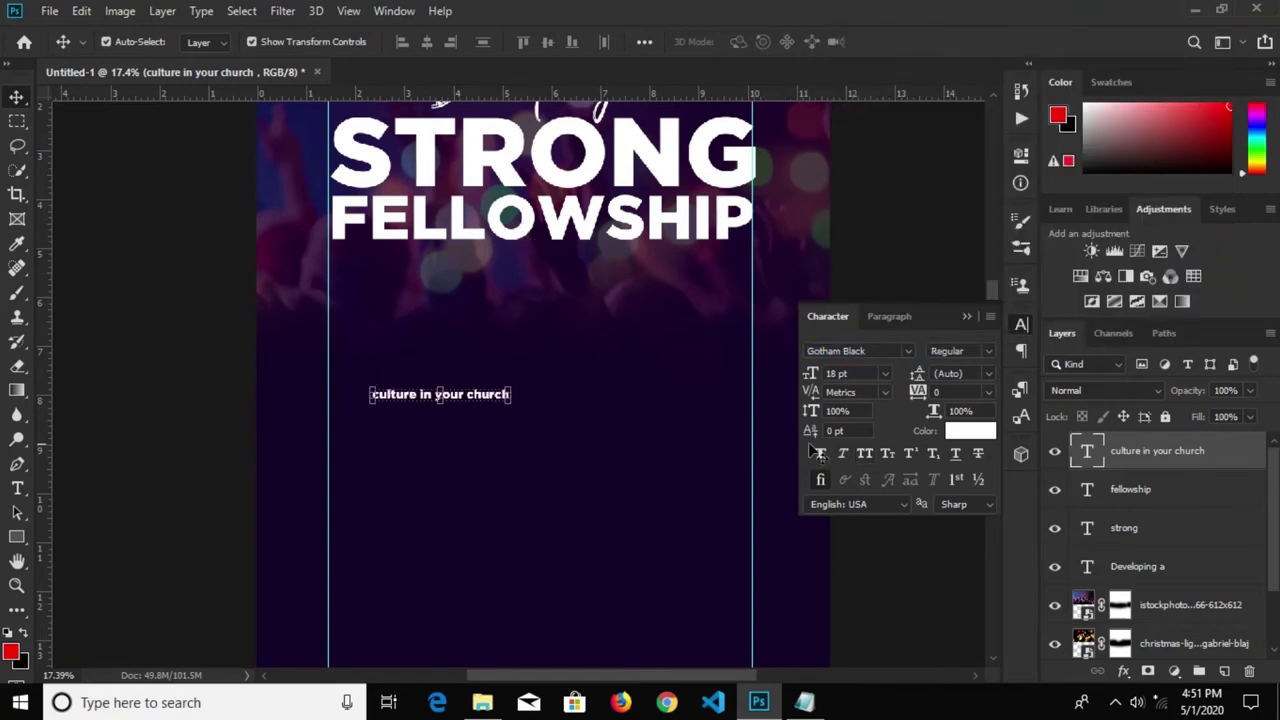
left_click(866, 455)
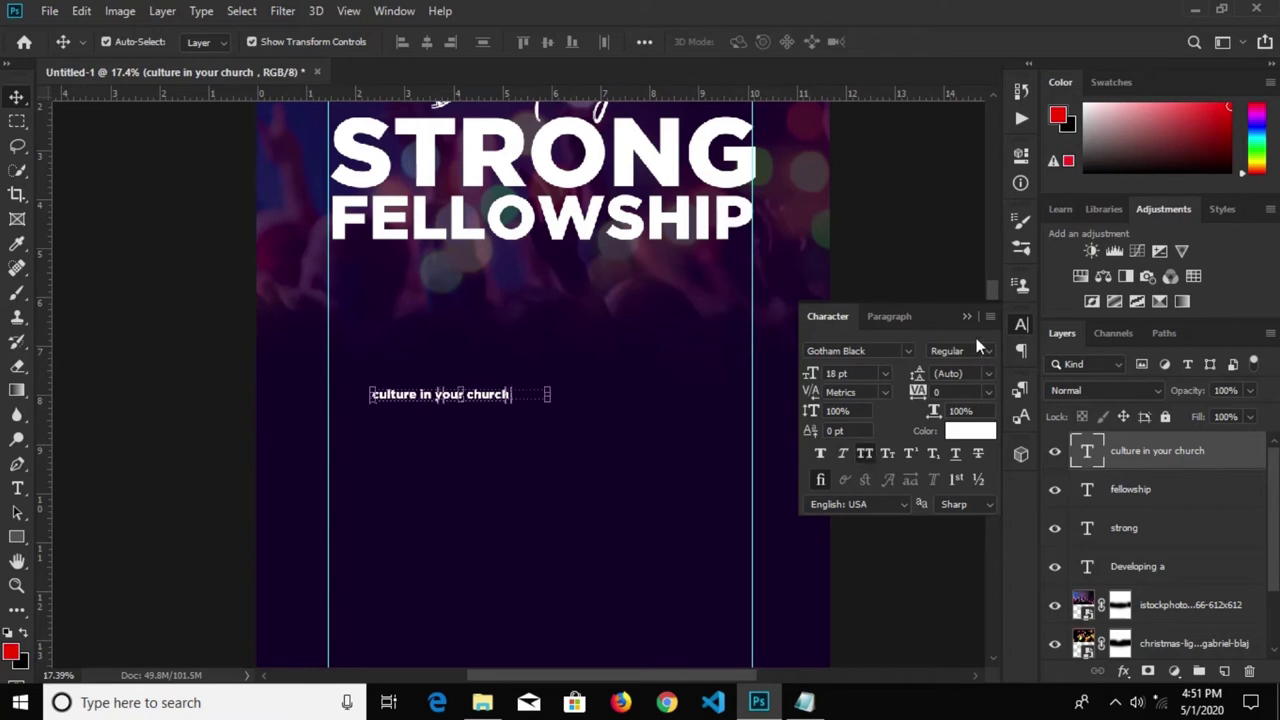
left_click_drag(967, 319, 979, 318)
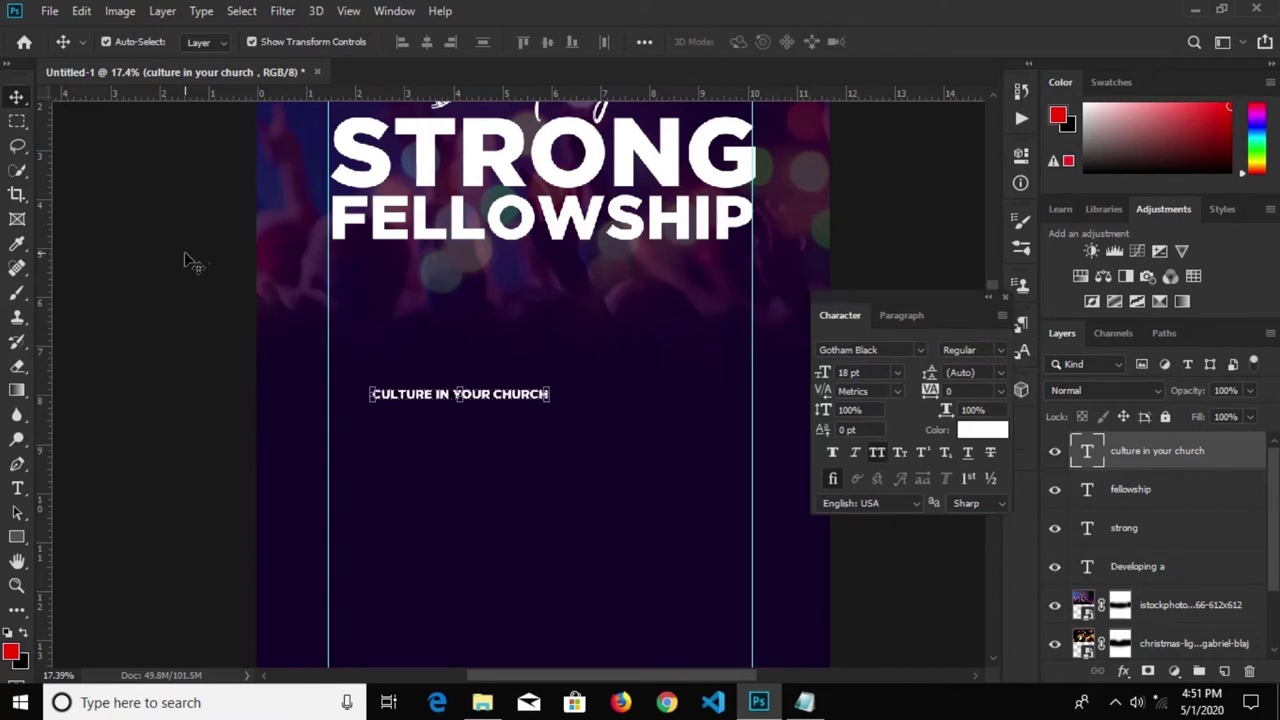
Move CULTURE IN YOUR CHURCH under FELLOWSHIP and scale it to the headline width
left_click_drag(408, 400, 368, 262)
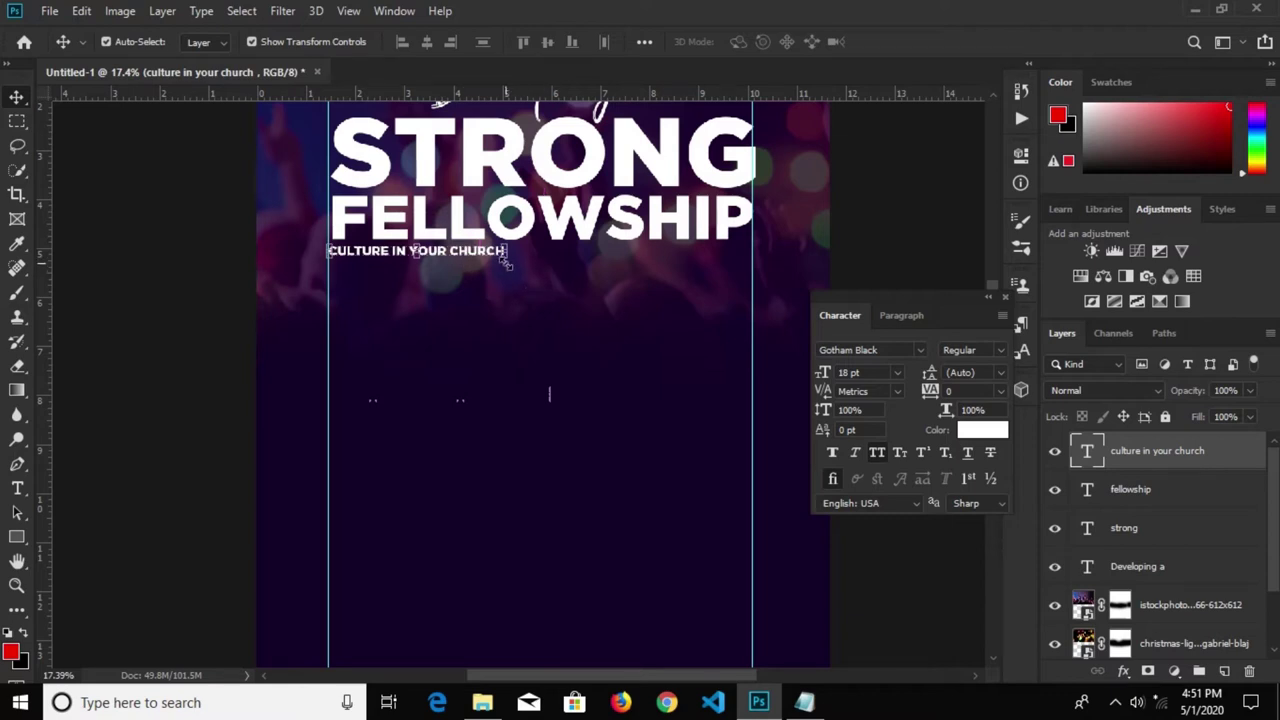
left_click_drag(507, 257, 750, 388)
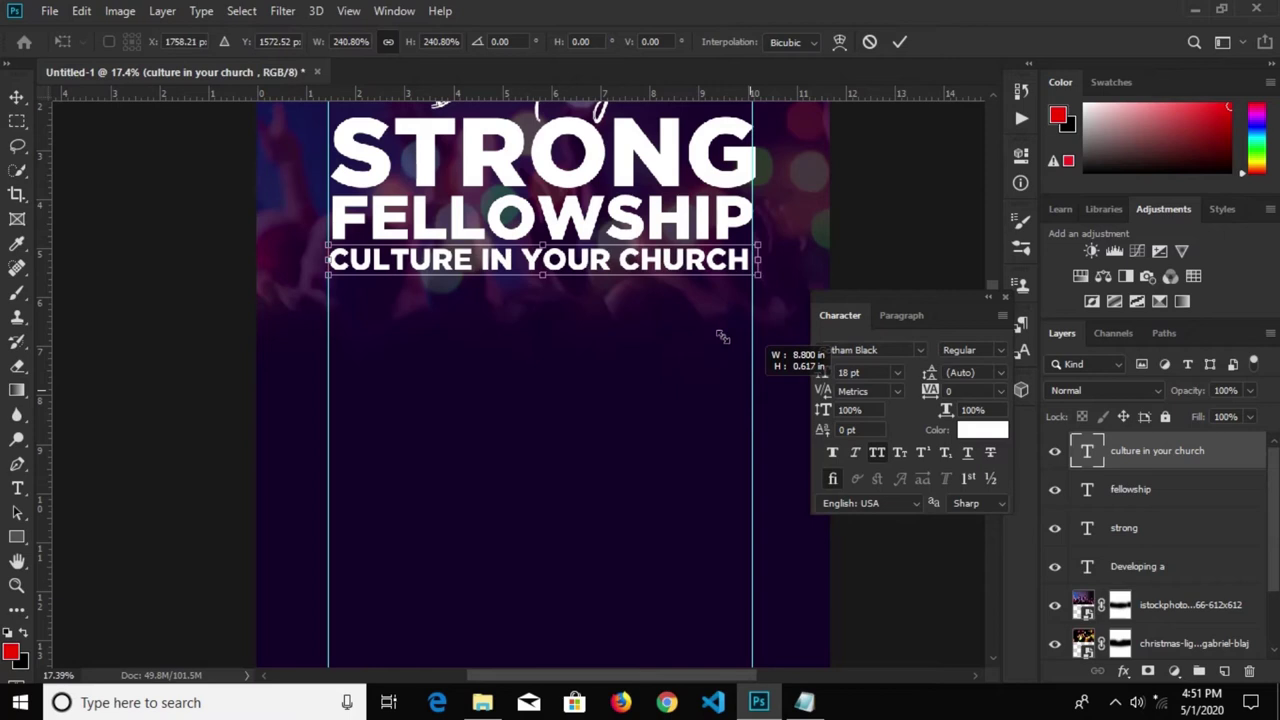
left_click_drag(750, 388, 762, 392)
scroll(773, 255, "up", 1)
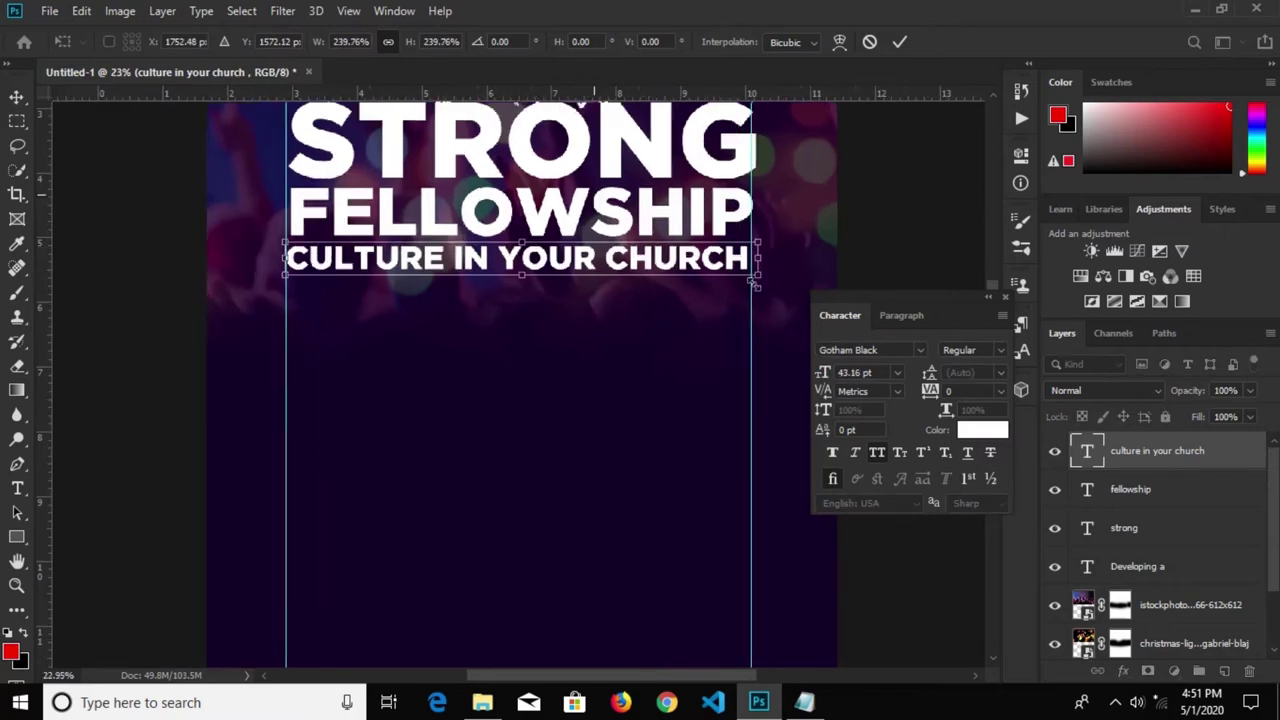
scroll(773, 255, "up", 1)
mouse_move(765, 270)
left_mouse_down()
mouse_move(778, 287)
mouse_move(765, 270)
left_mouse_up()
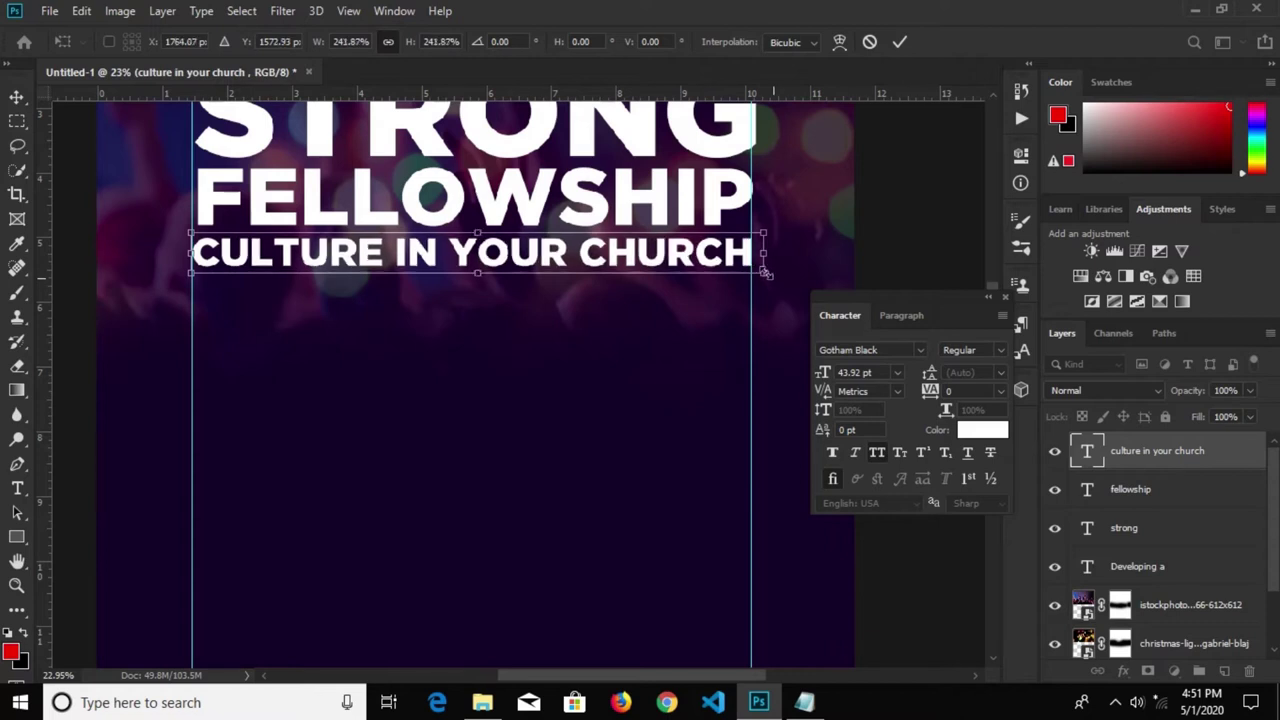
left_click(899, 44)
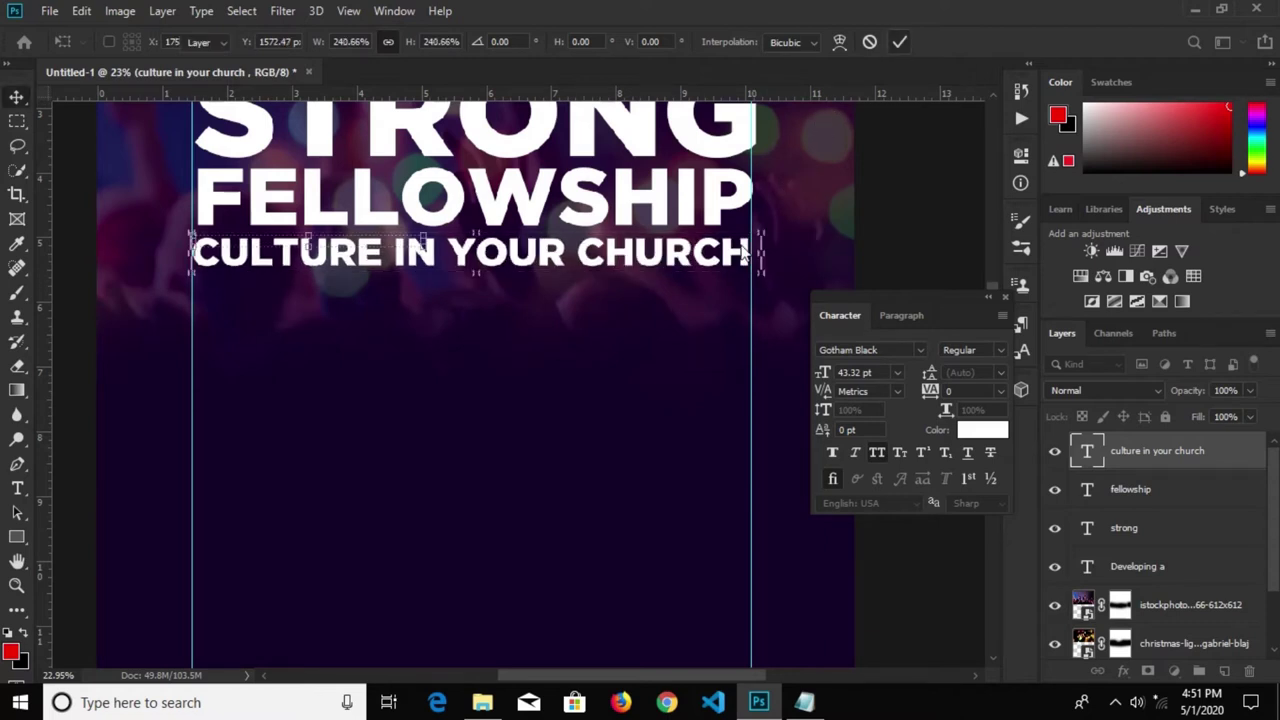
Dock the Character panel with the other panels and deselect the subtitle layer
scroll(555, 337, "down", 3)
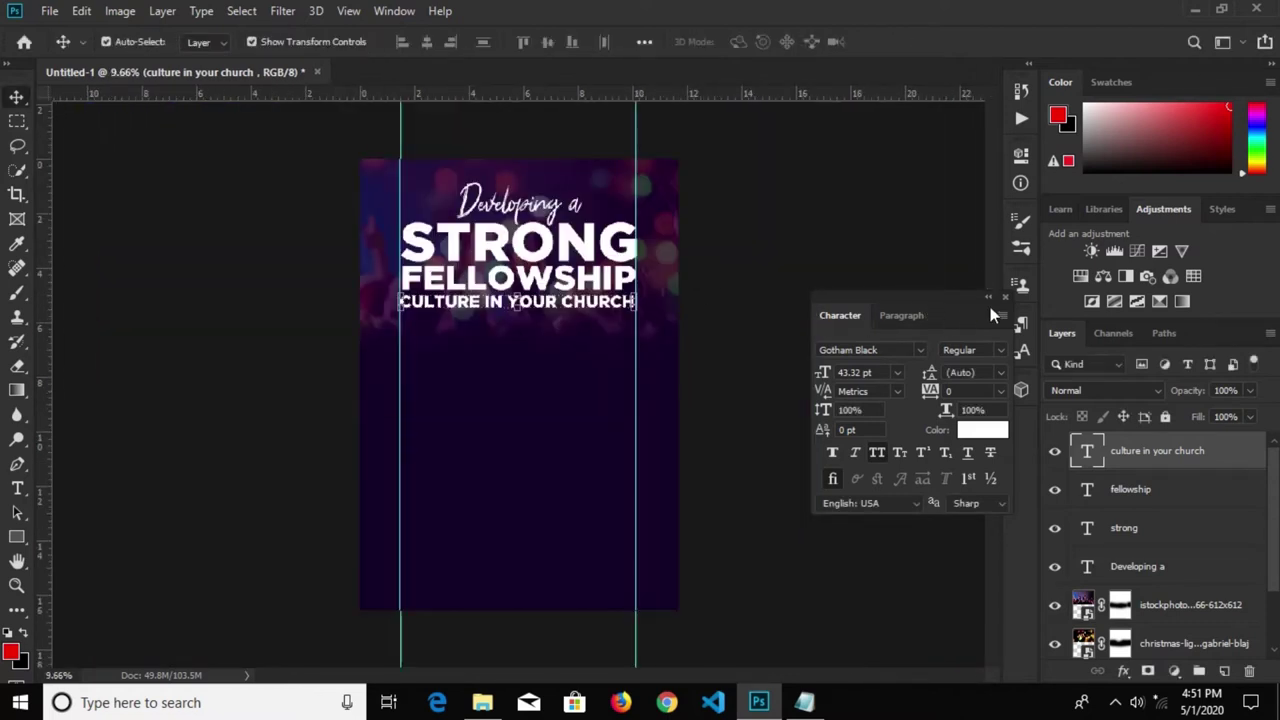
left_click(989, 300)
scroll(700, 290, "down", 1)
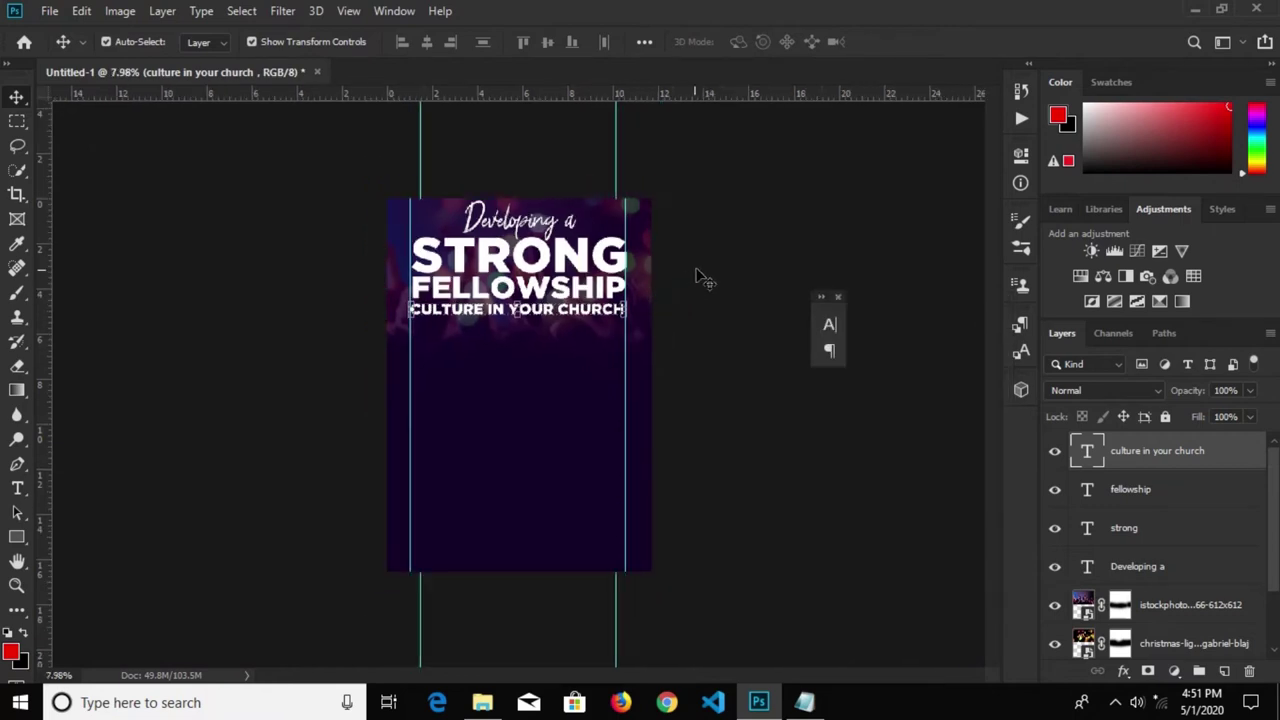
left_click(820, 305)
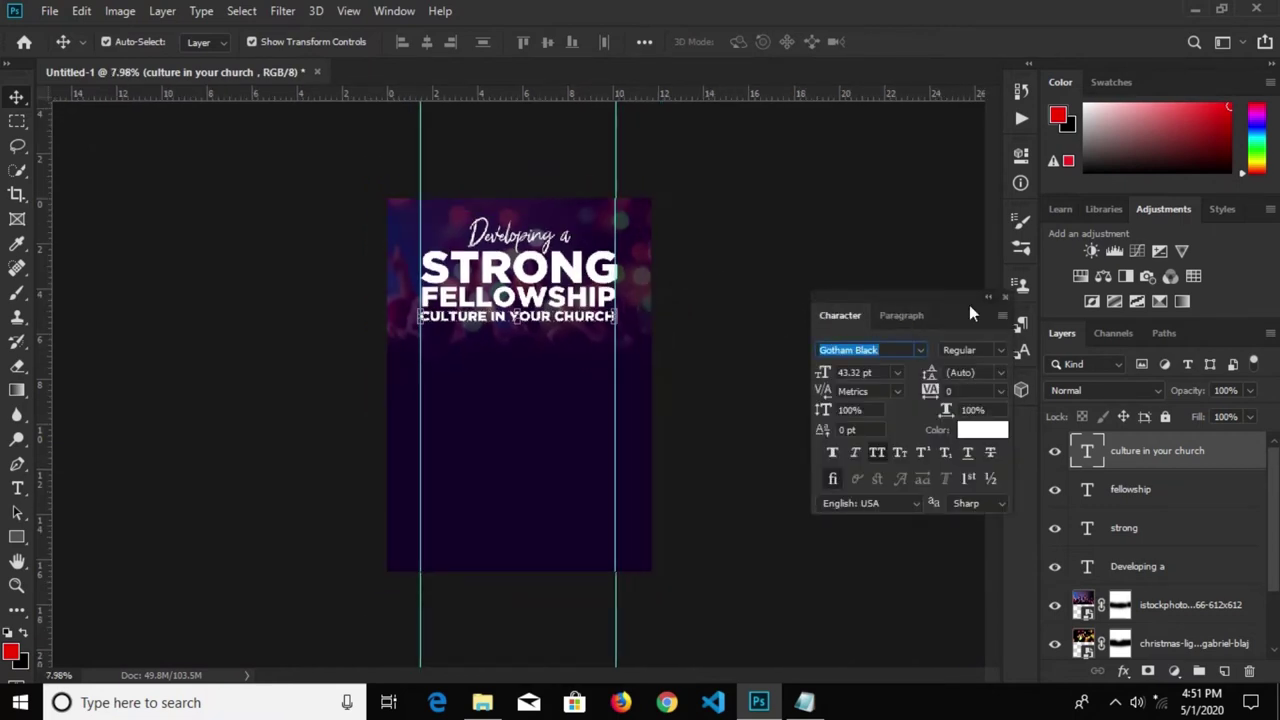
left_click(989, 300)
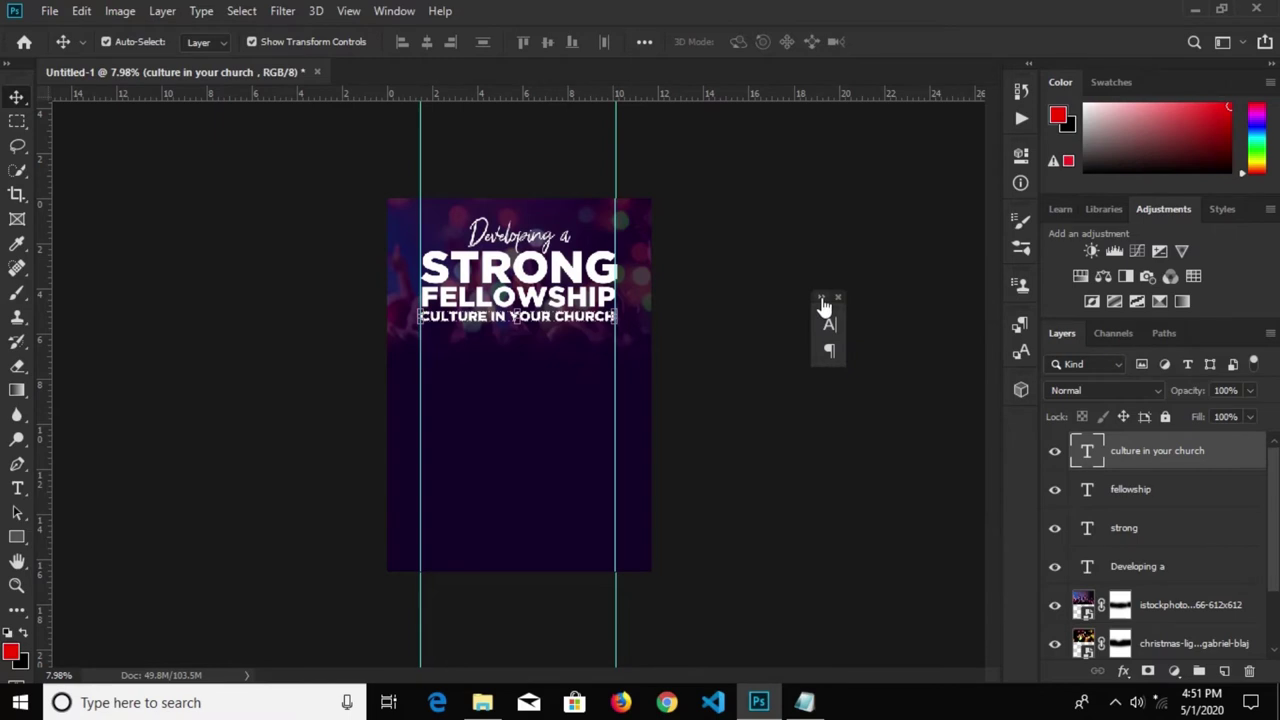
left_click(822, 301)
left_click_drag(897, 303, 1021, 324)
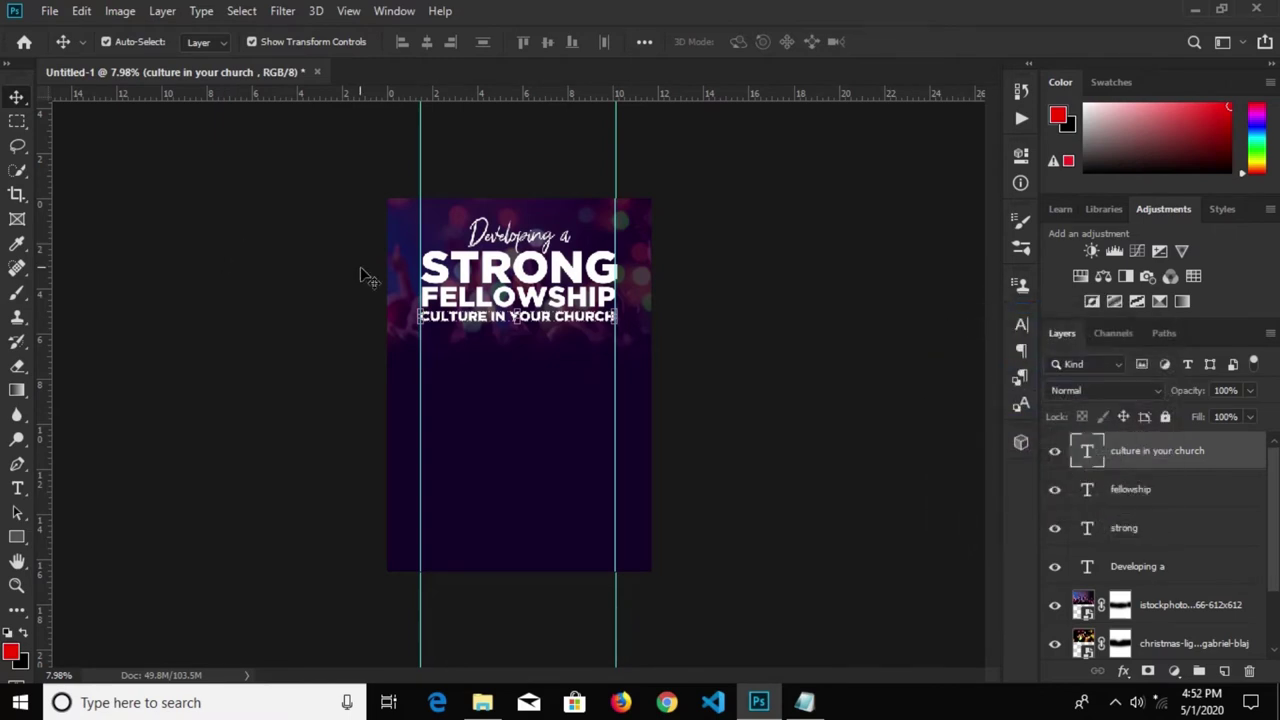
scroll(497, 361, "up", 3)
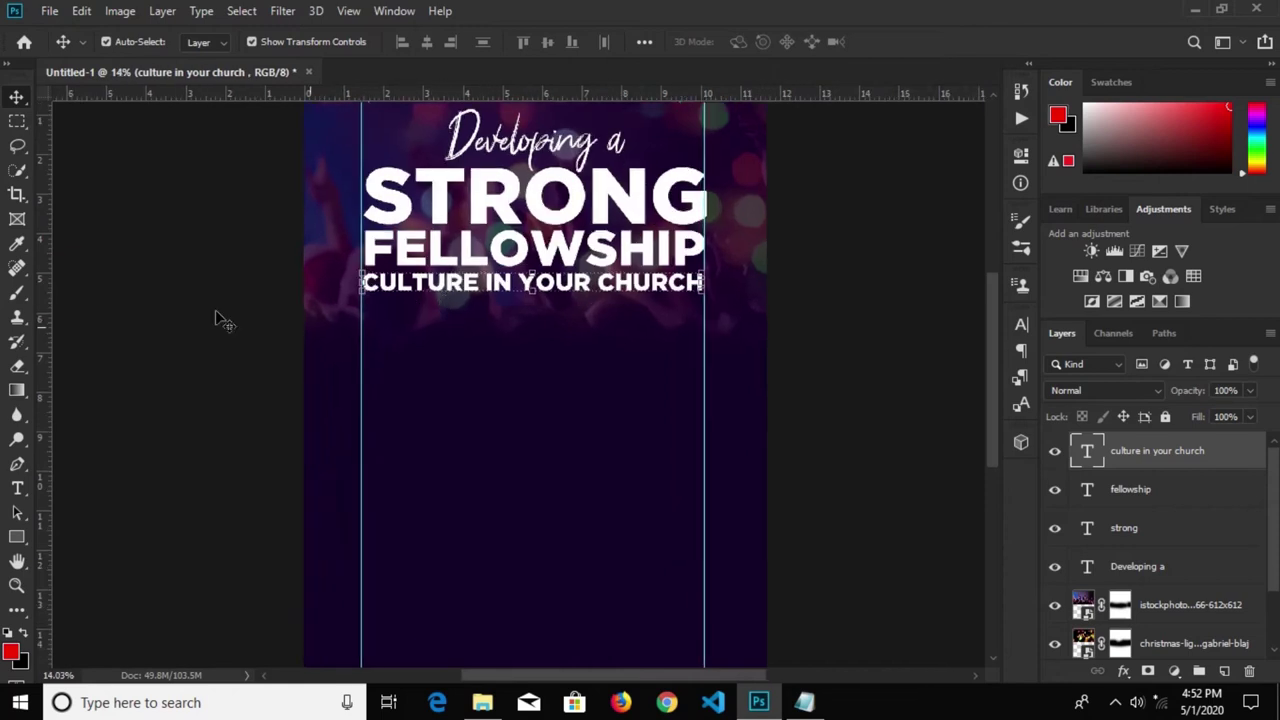
left_click(237, 300)
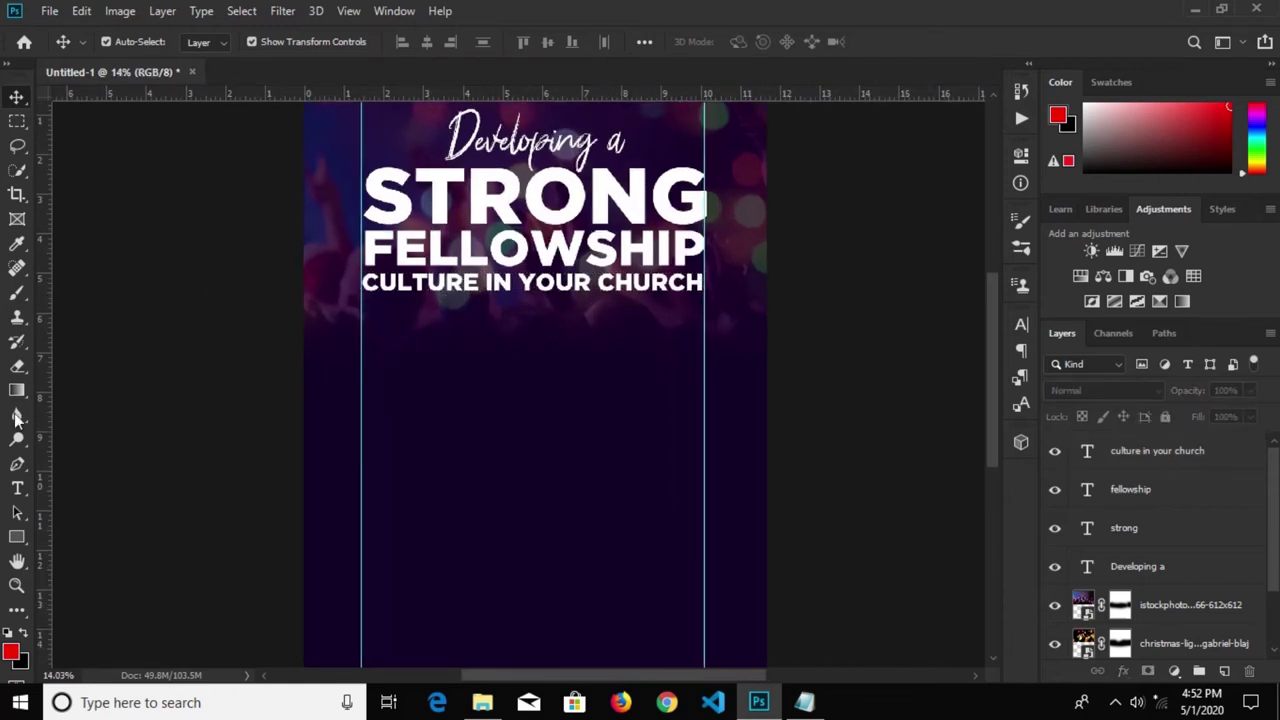
Switch to the Ellipse Tool from the shape tools
left_click(20, 537)
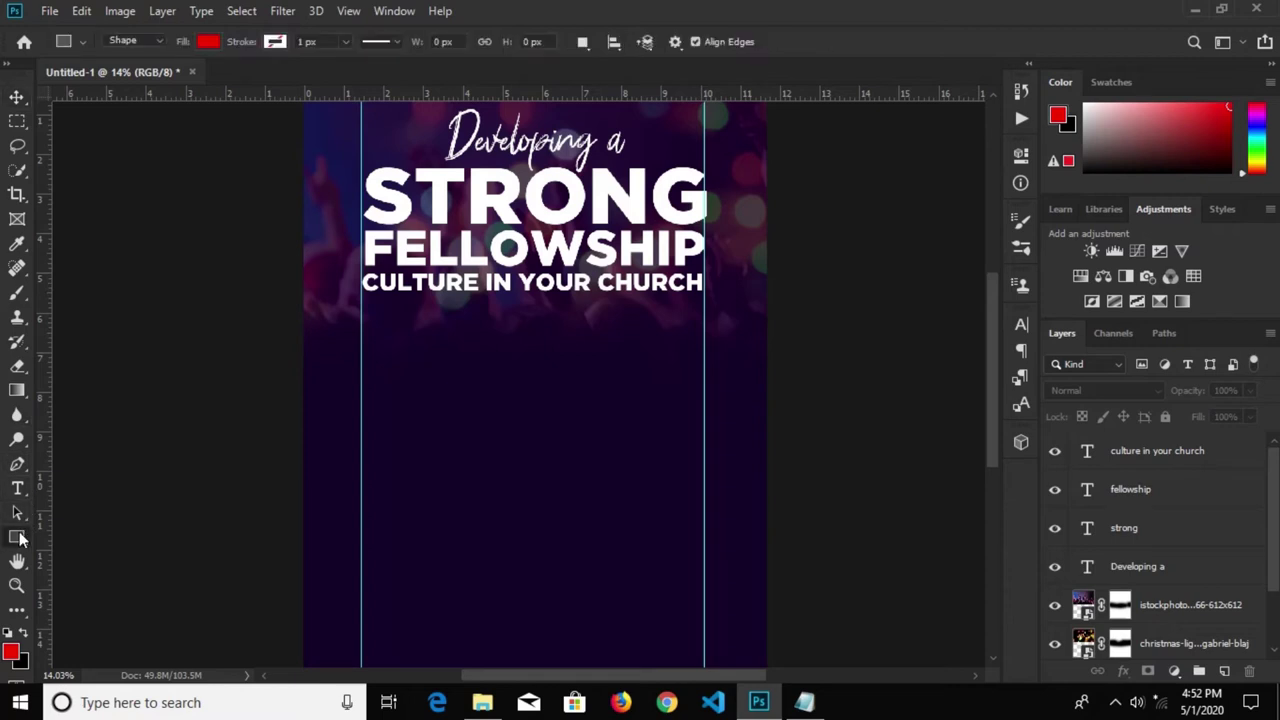
right_click(20, 537)
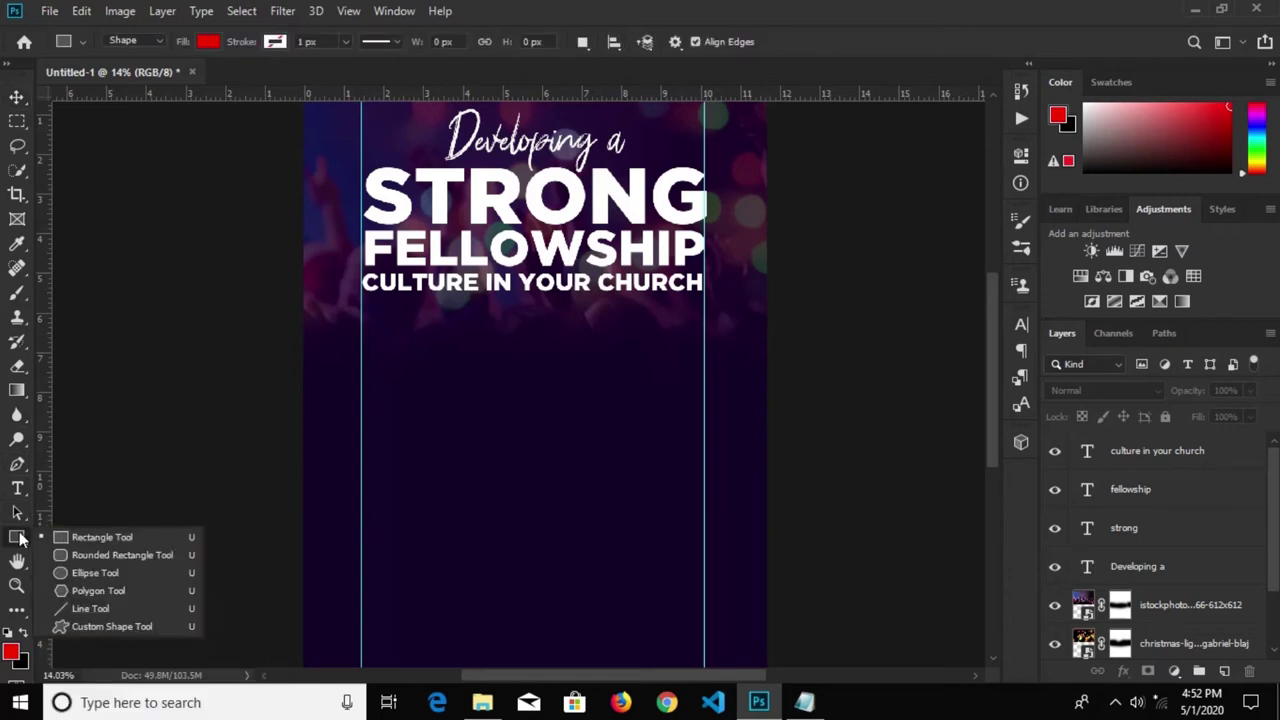
left_click(96, 565)
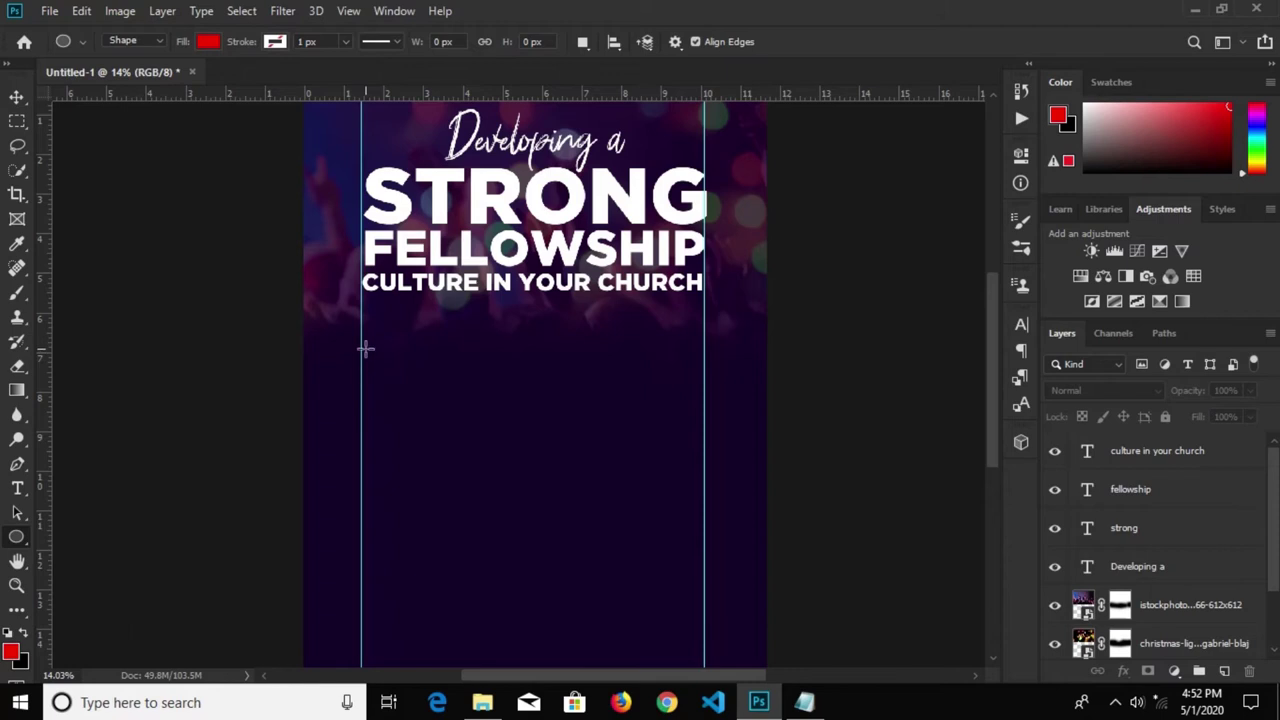
Draw a circle below the headline on the left and fill it with #27014f
left_click_drag(383, 371, 530, 554)
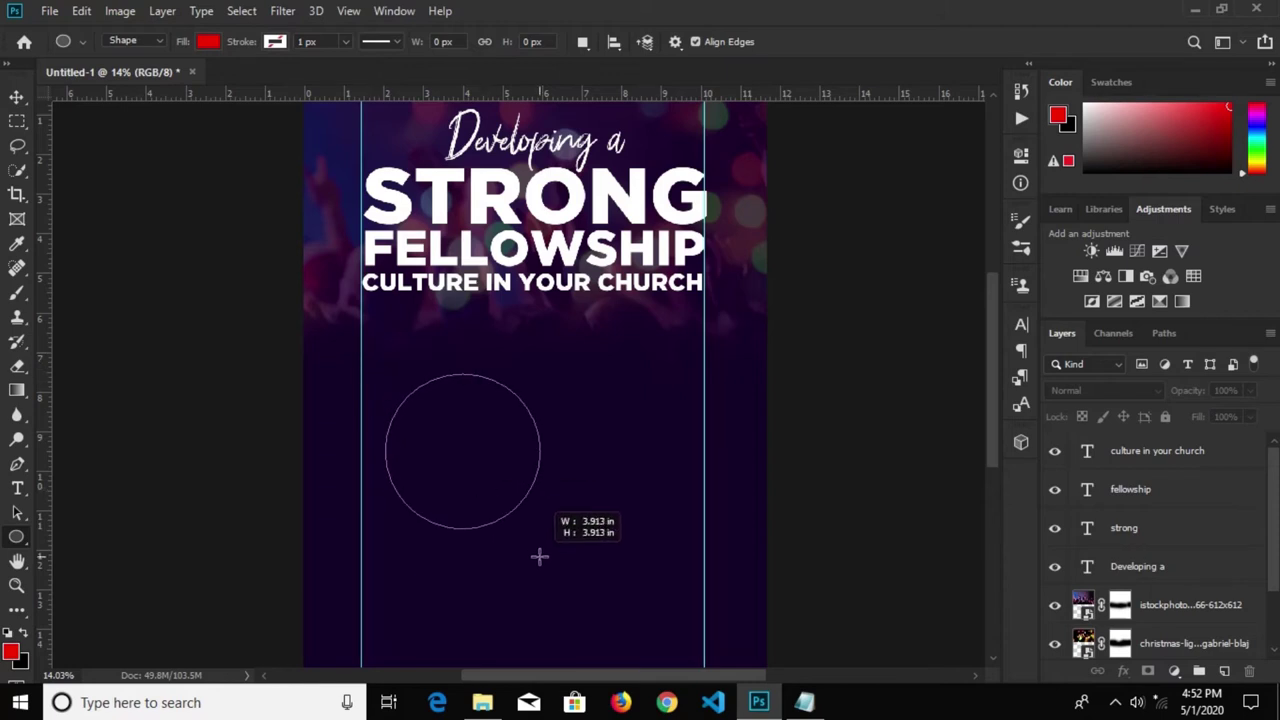
left_click_drag(530, 554, 531, 554)
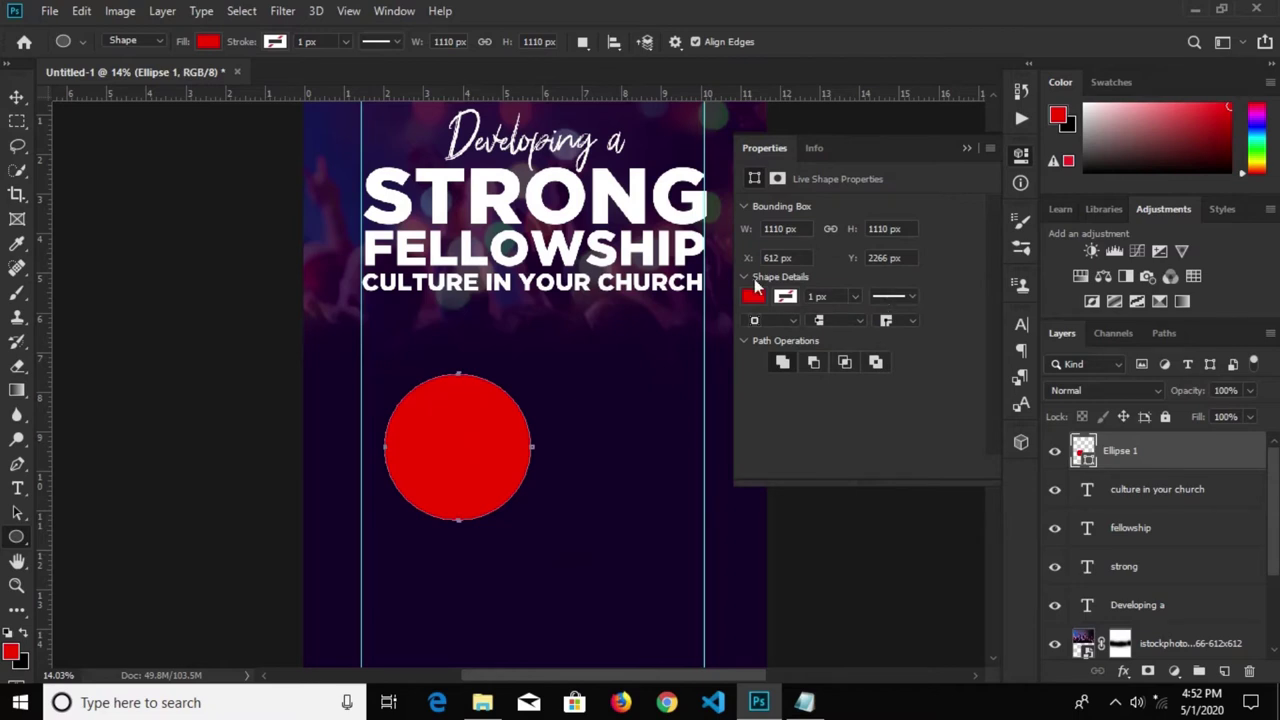
left_click(750, 296)
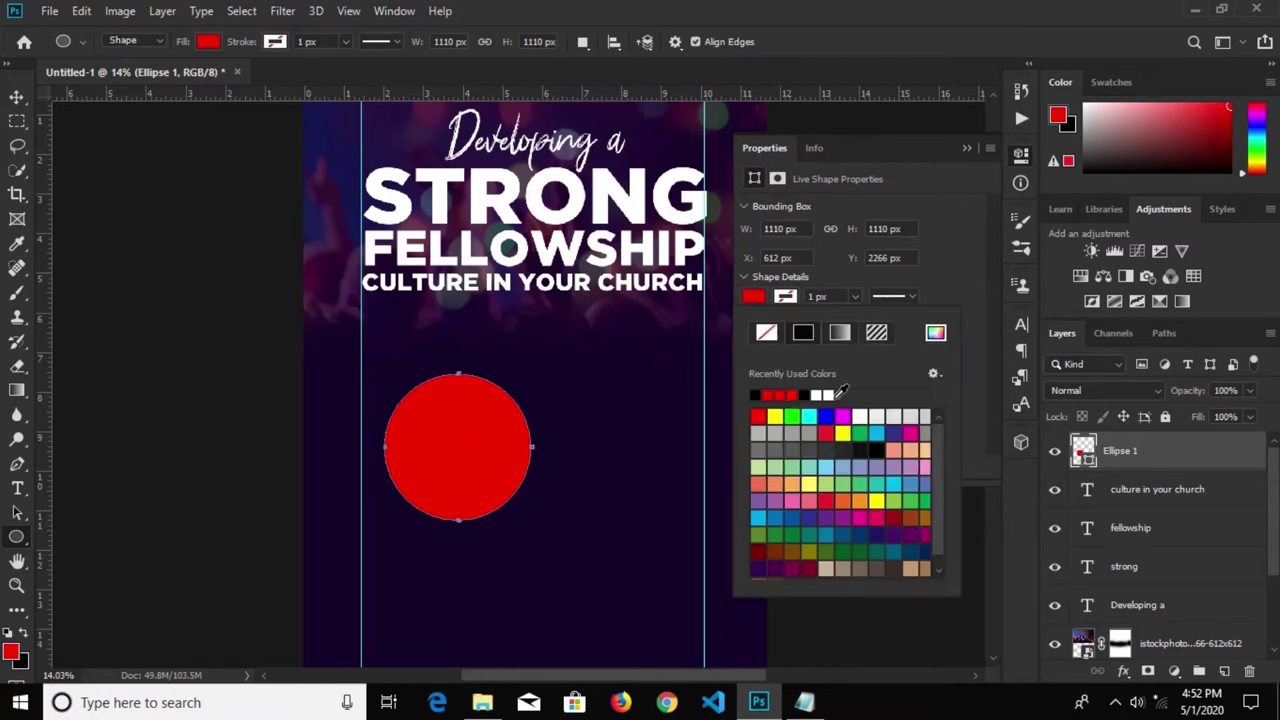
left_click(828, 394)
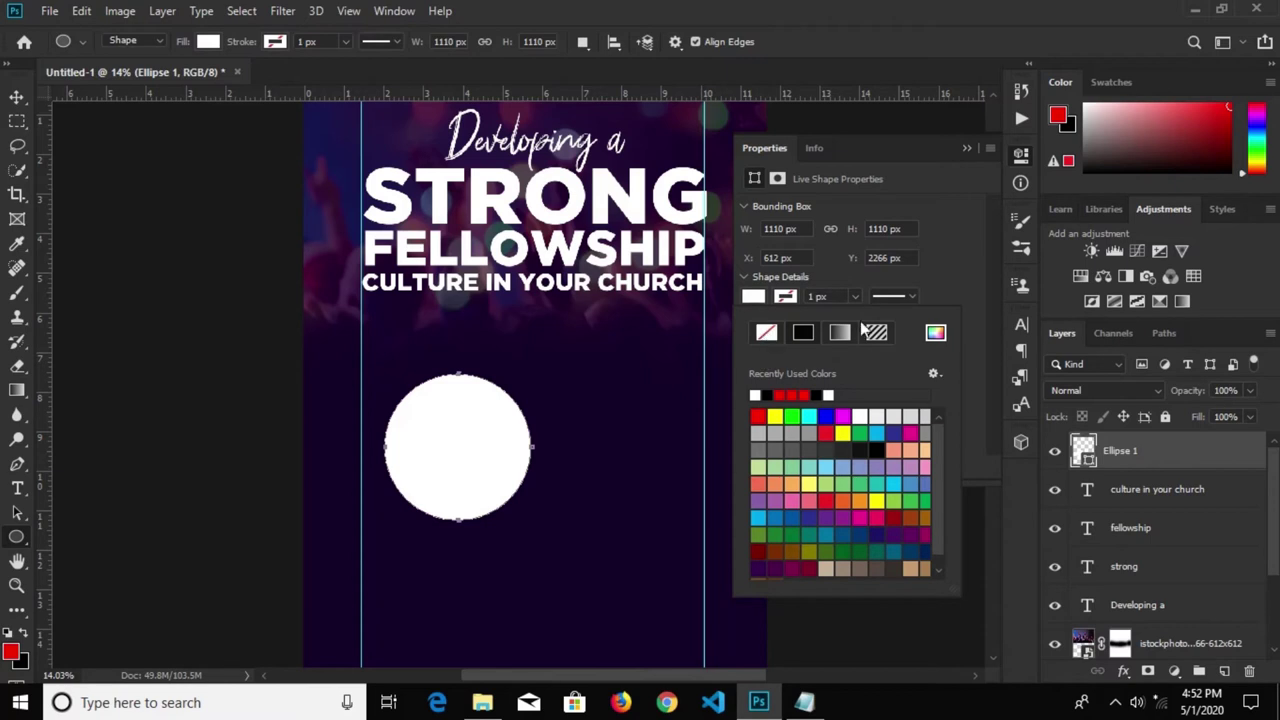
left_click(936, 333)
left_click_drag(718, 426, 694, 430)
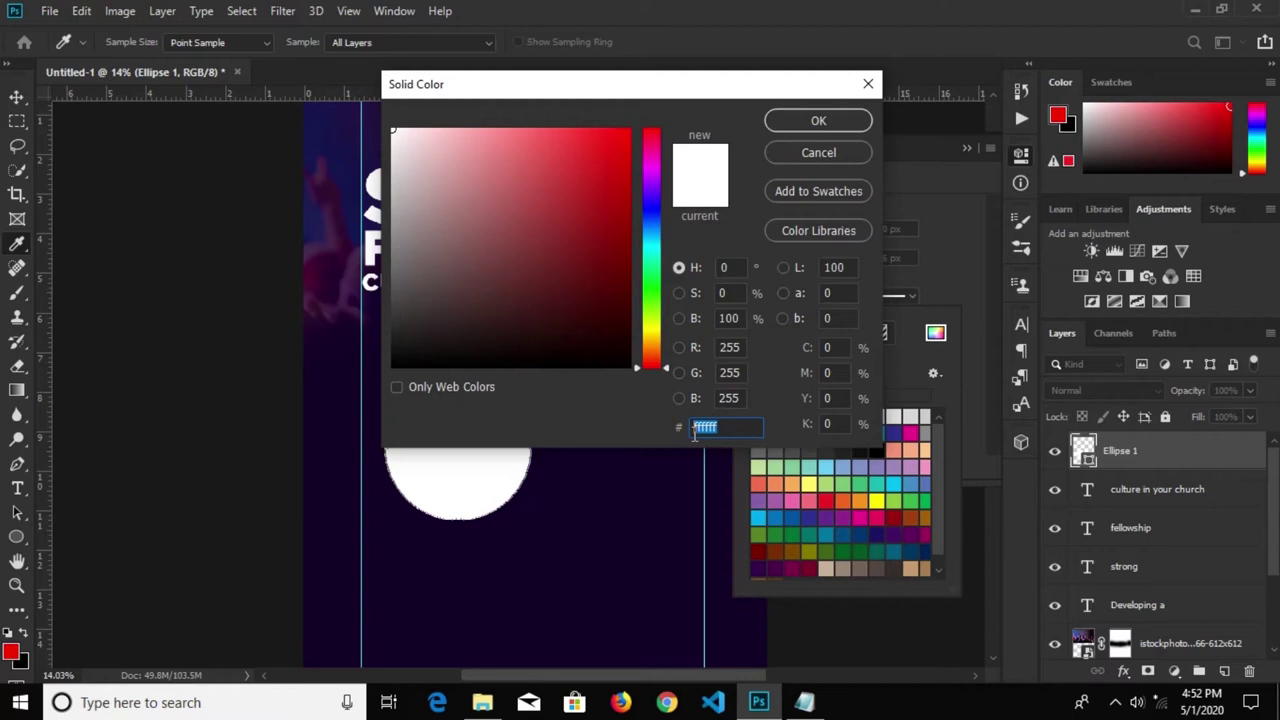
type("27")
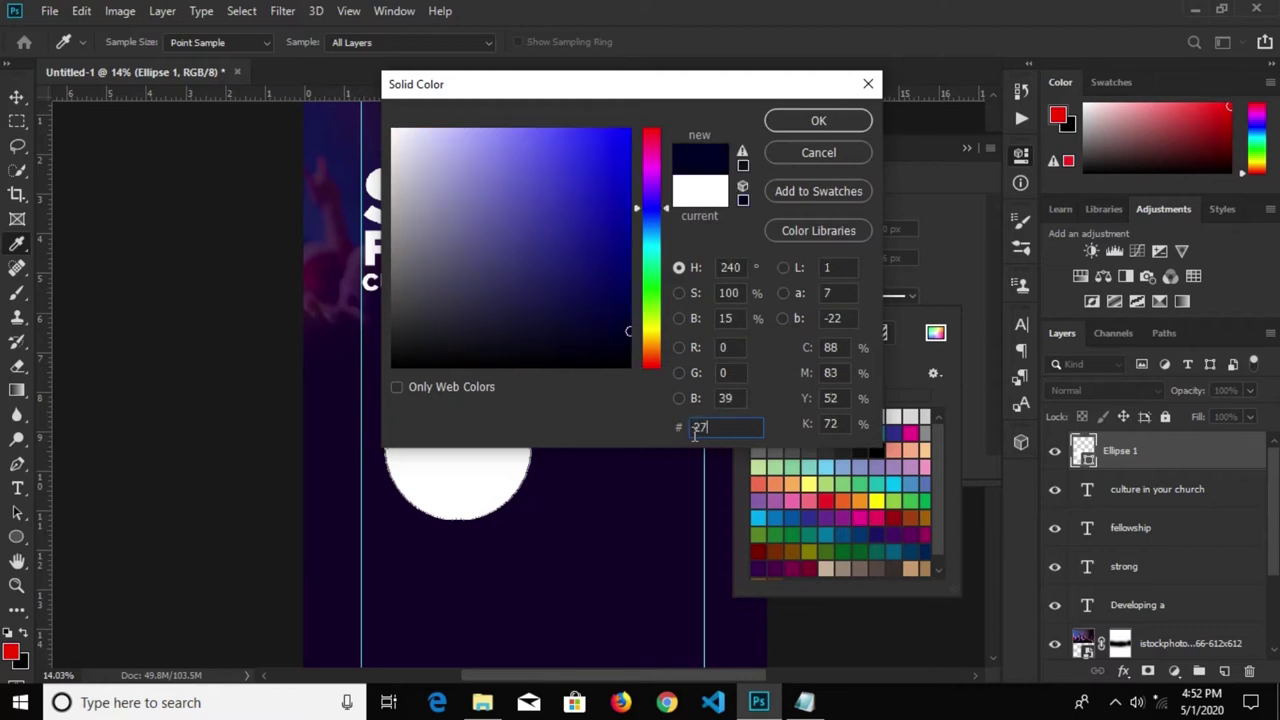
type("0")
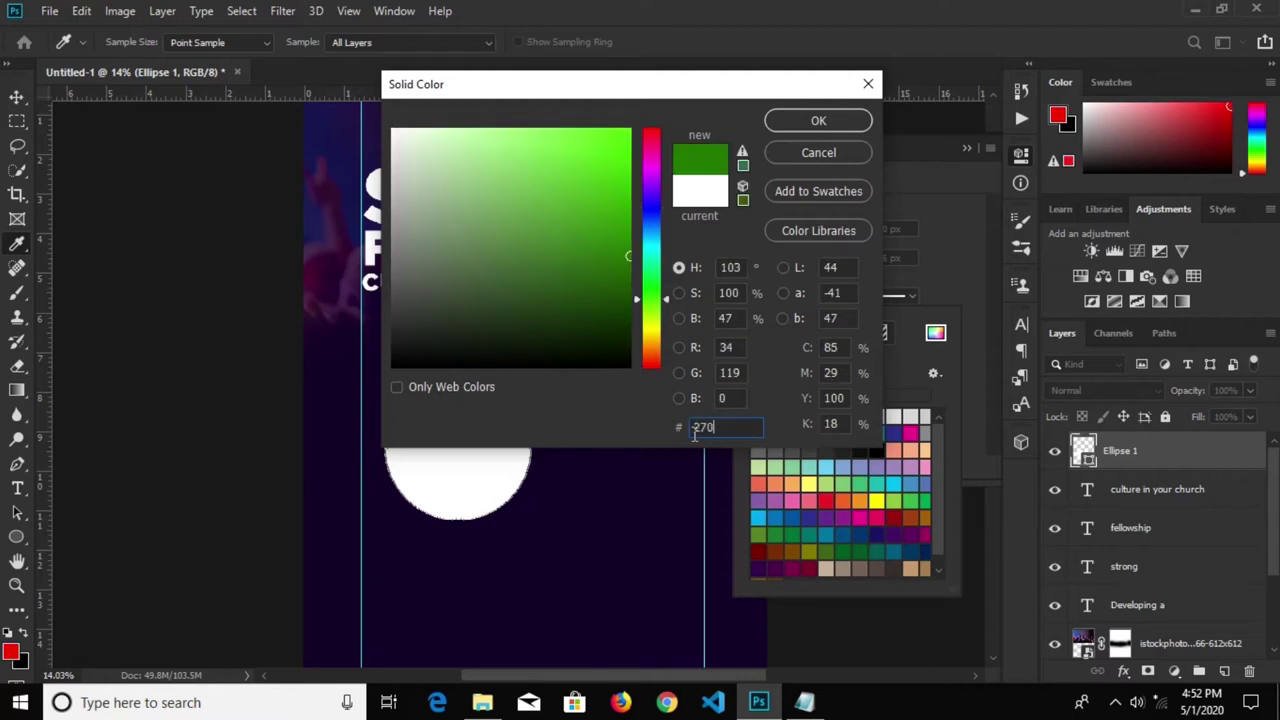
type("14f")
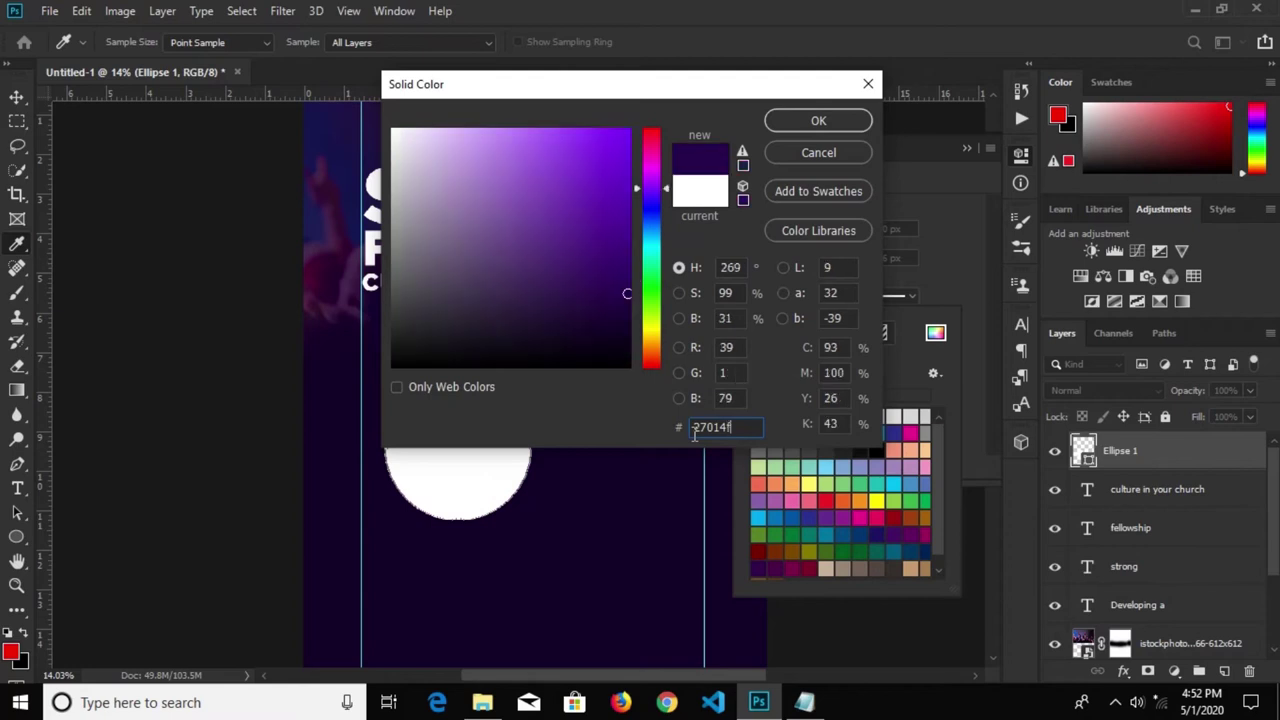
left_click(822, 124)
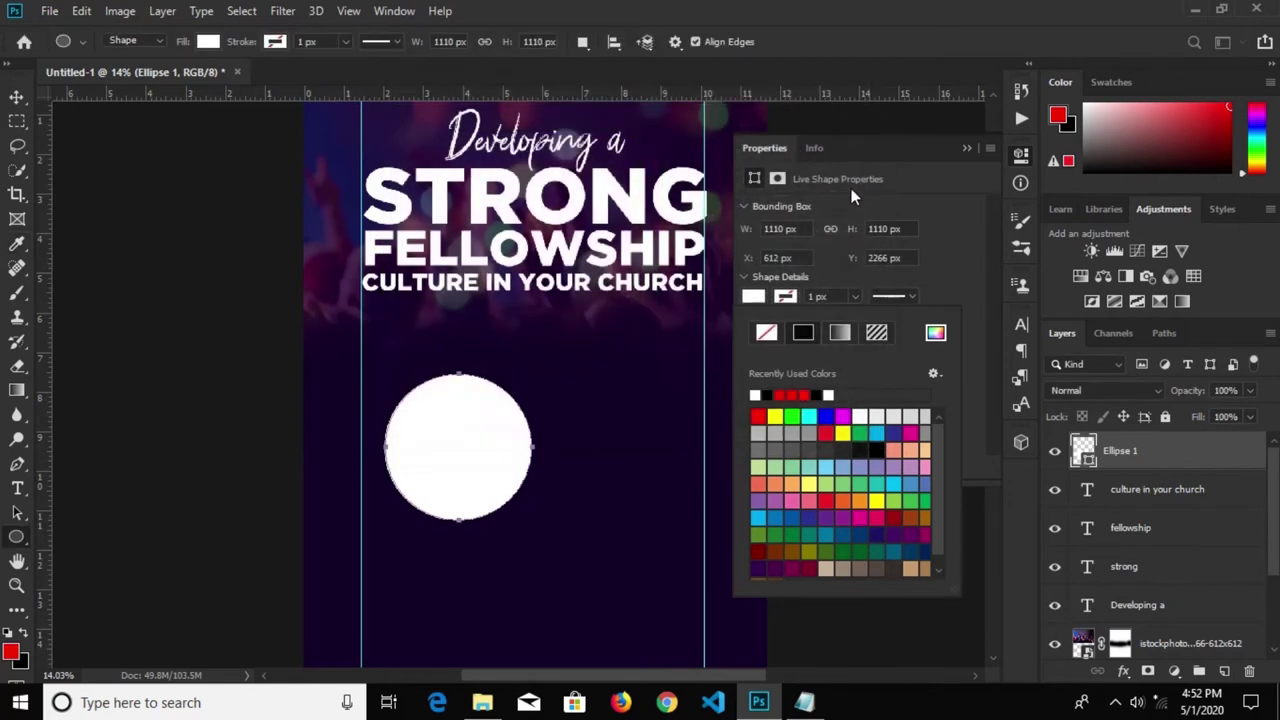
Give the circle a white stroke about 12.87 px thick
left_click(856, 296)
left_click(858, 315)
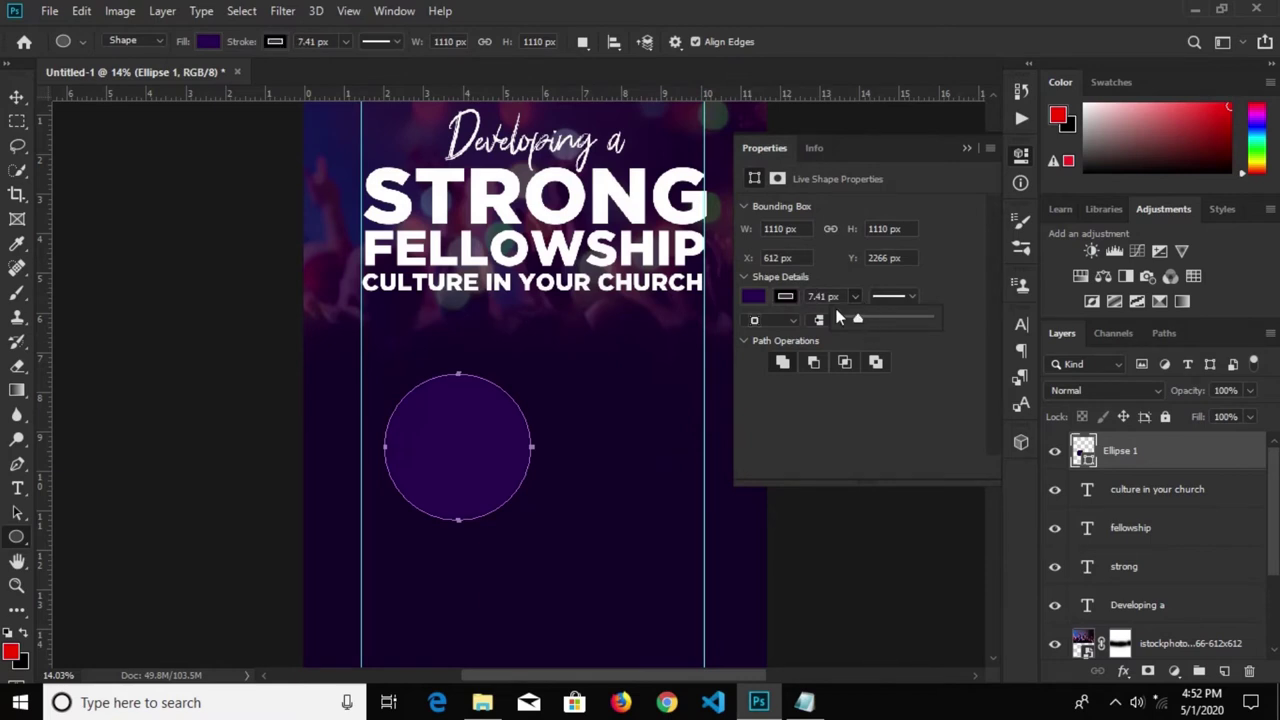
left_click(786, 297)
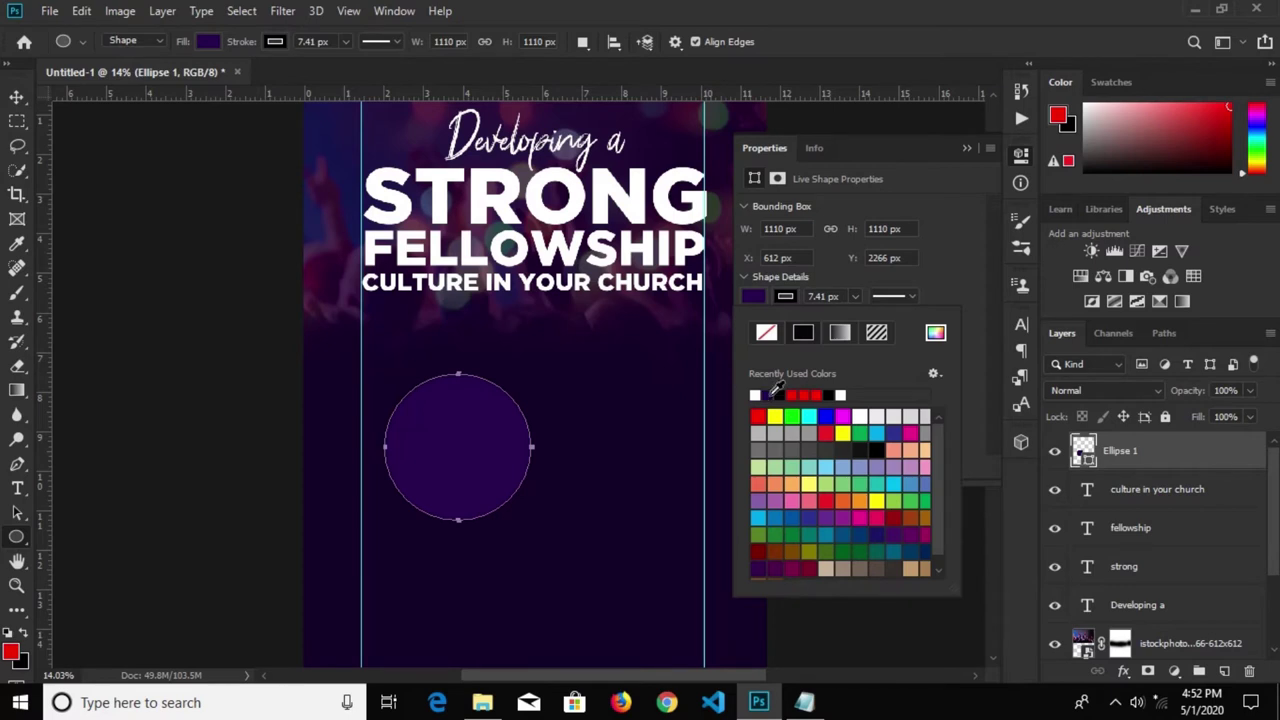
left_click(776, 388)
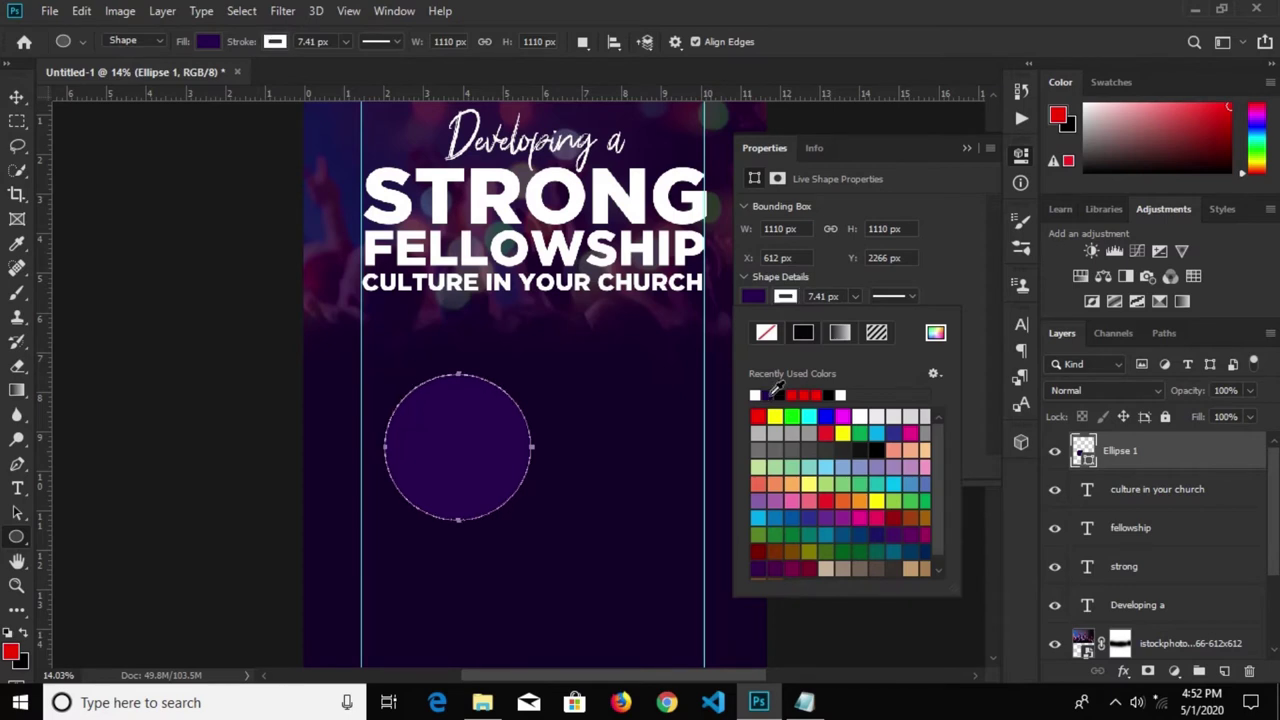
left_click(854, 298)
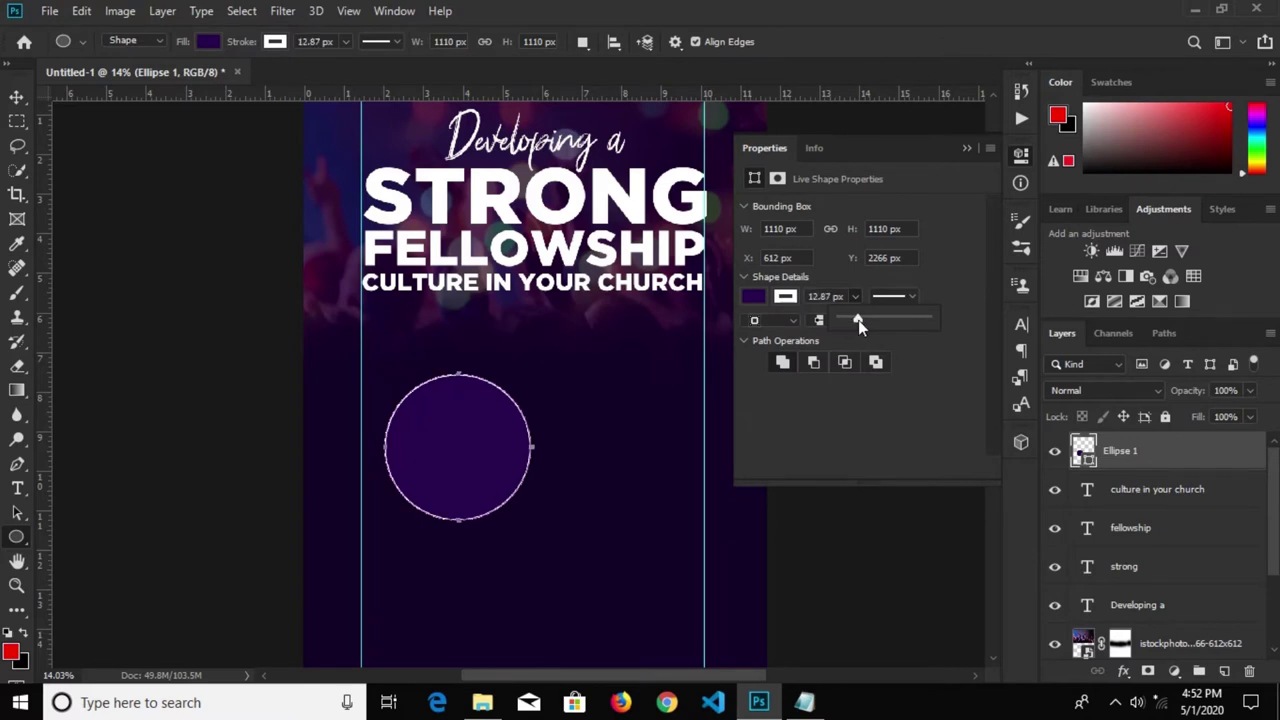
left_click(966, 149)
Remove both vertical guides from the canvas
left_click(17, 97)
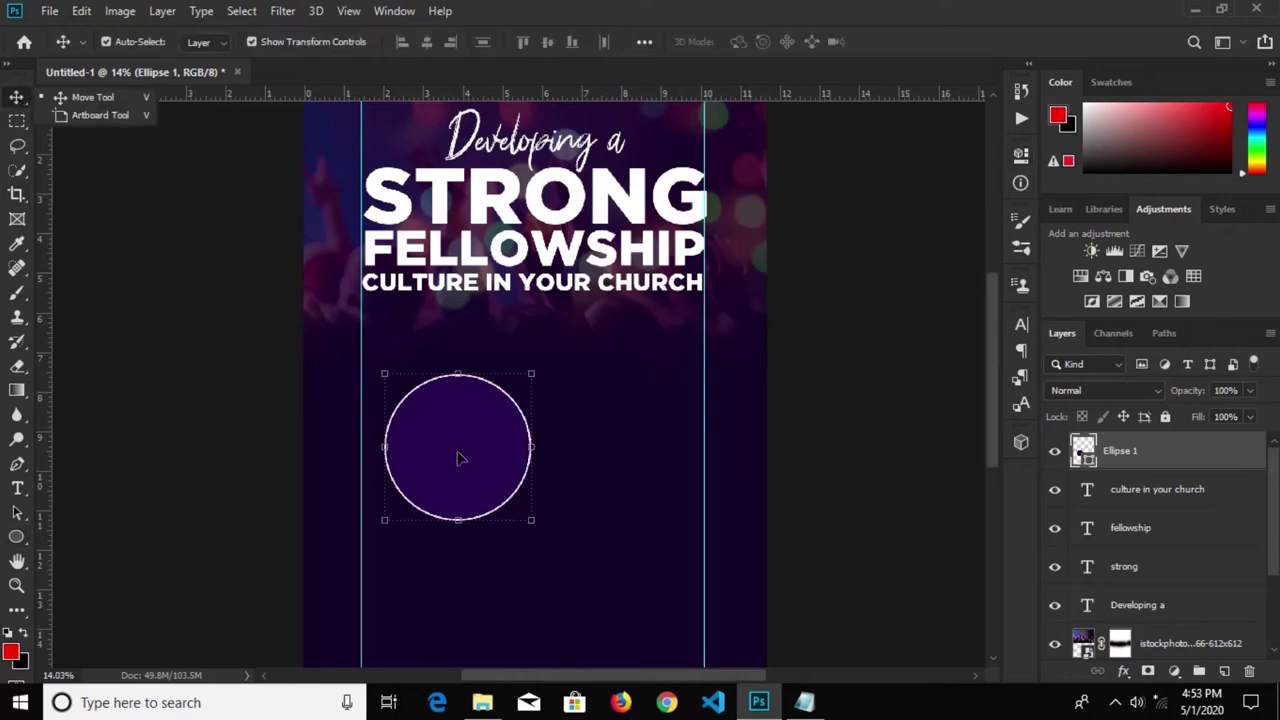
scroll(455, 452, "down", 2)
left_click(314, 392)
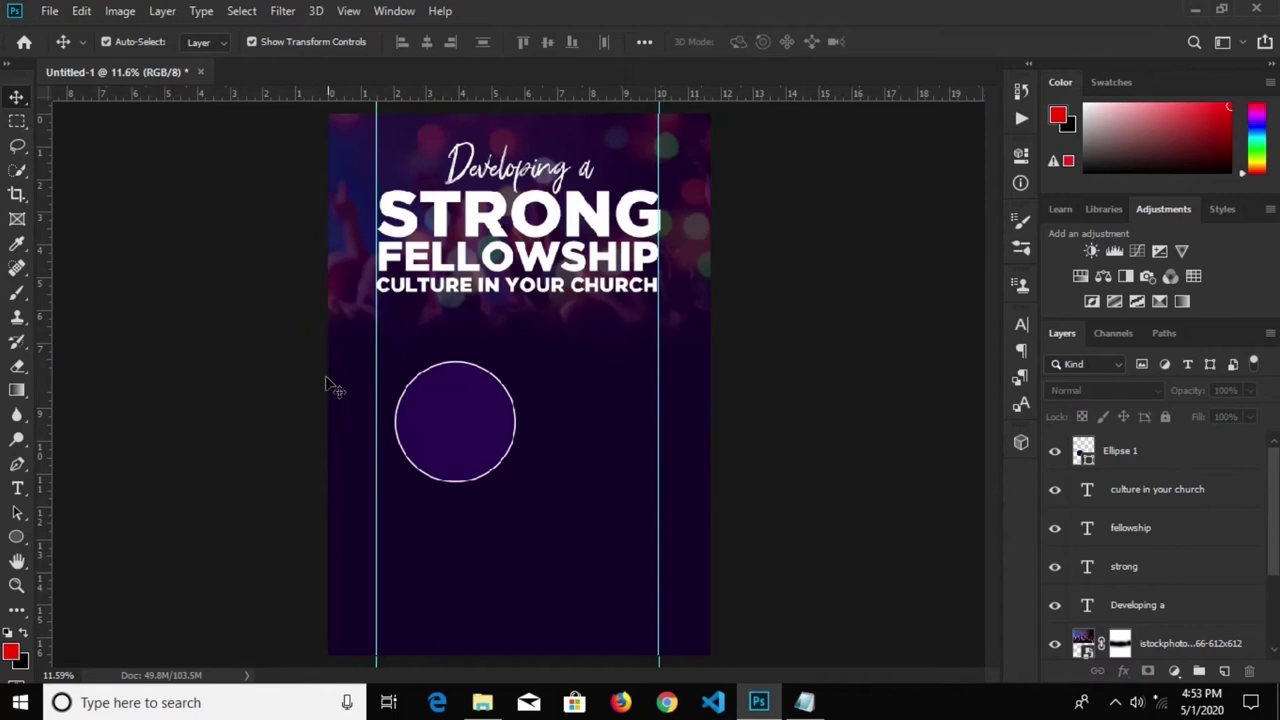
left_click_drag(377, 394, 45, 392)
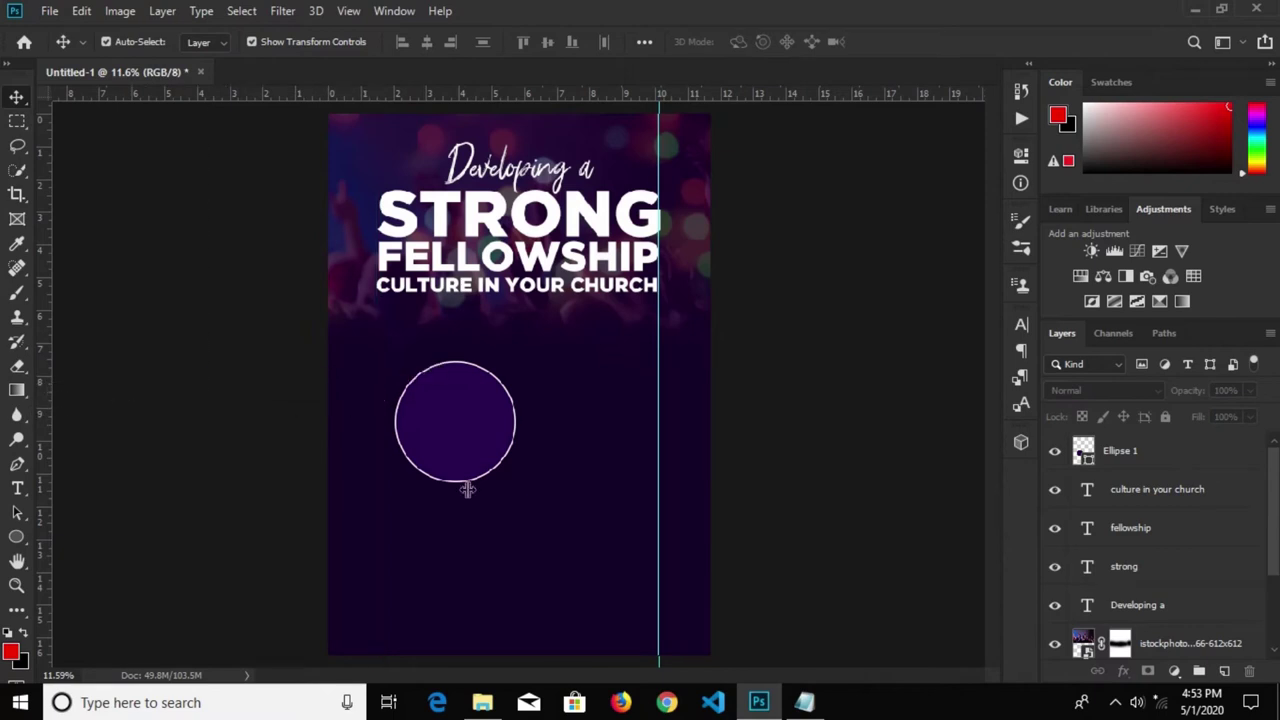
left_click_drag(658, 440, 25, 430)
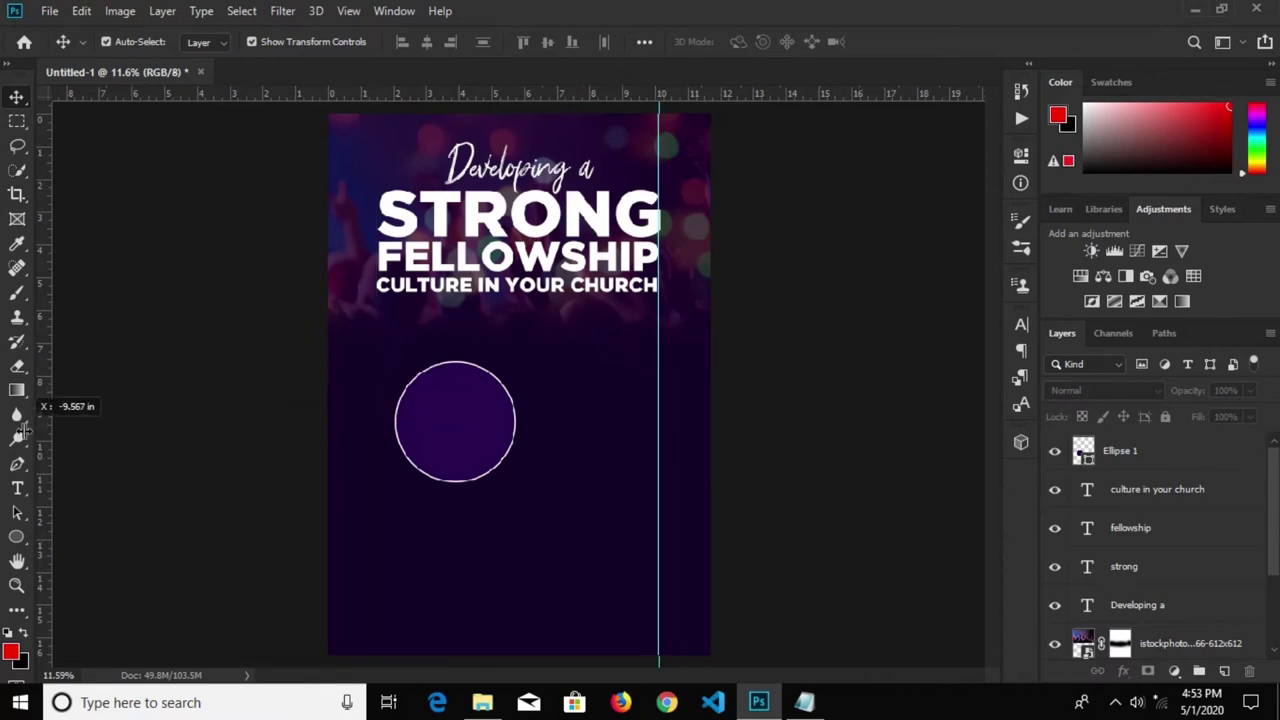
Move the outlined circle toward the left, just below the headline
scroll(408, 436, "down", 2)
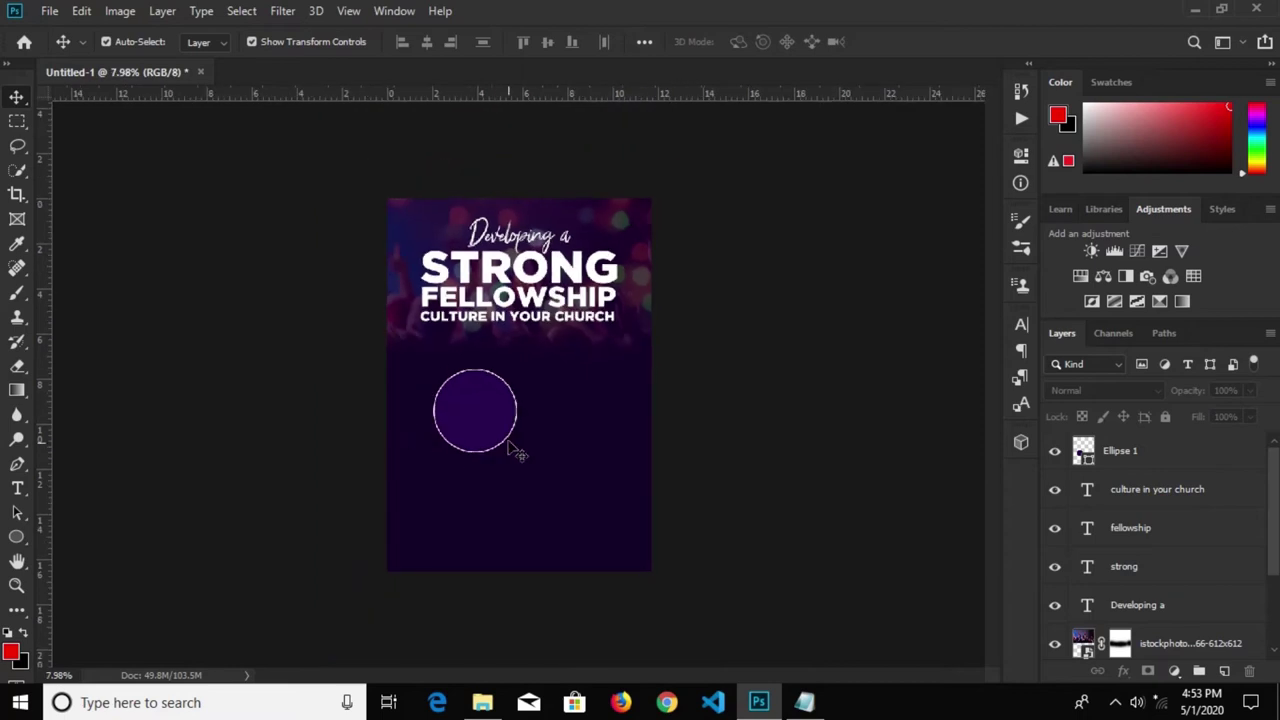
scroll(510, 448, "up", 3)
scroll(490, 444, "up", 1)
left_click_drag(470, 445, 393, 403)
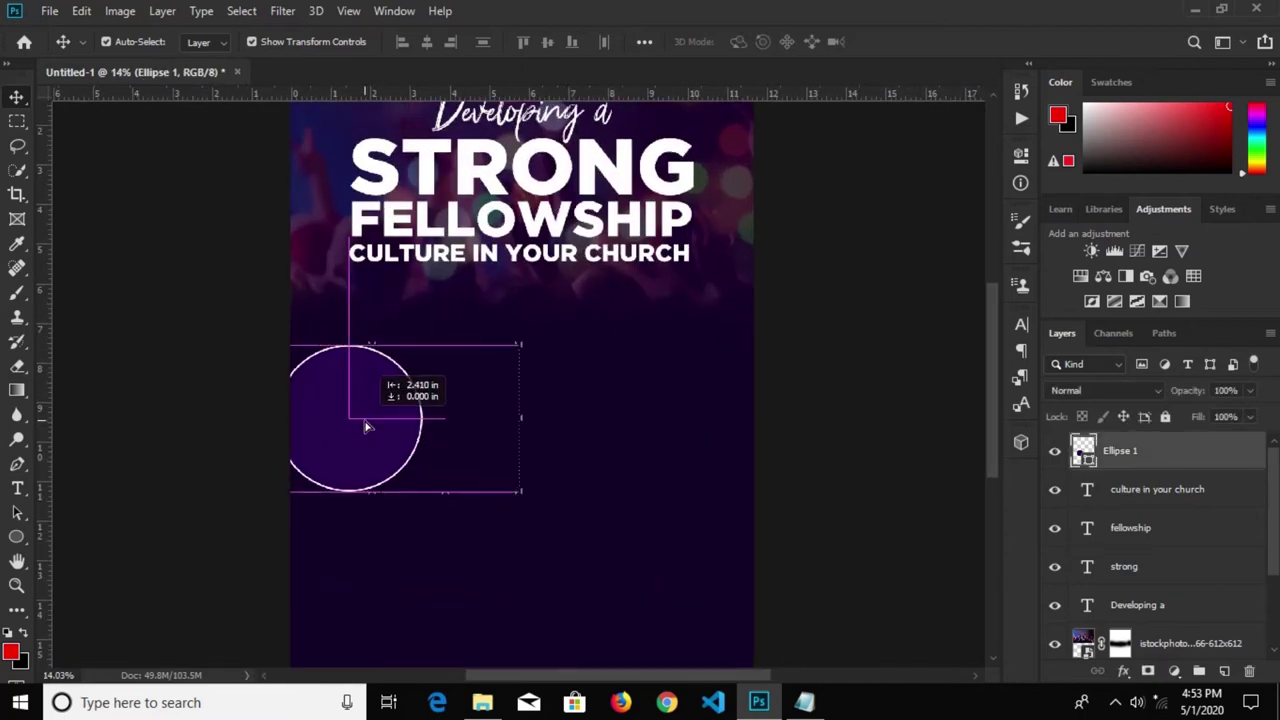
left_click_drag(393, 403, 394, 404)
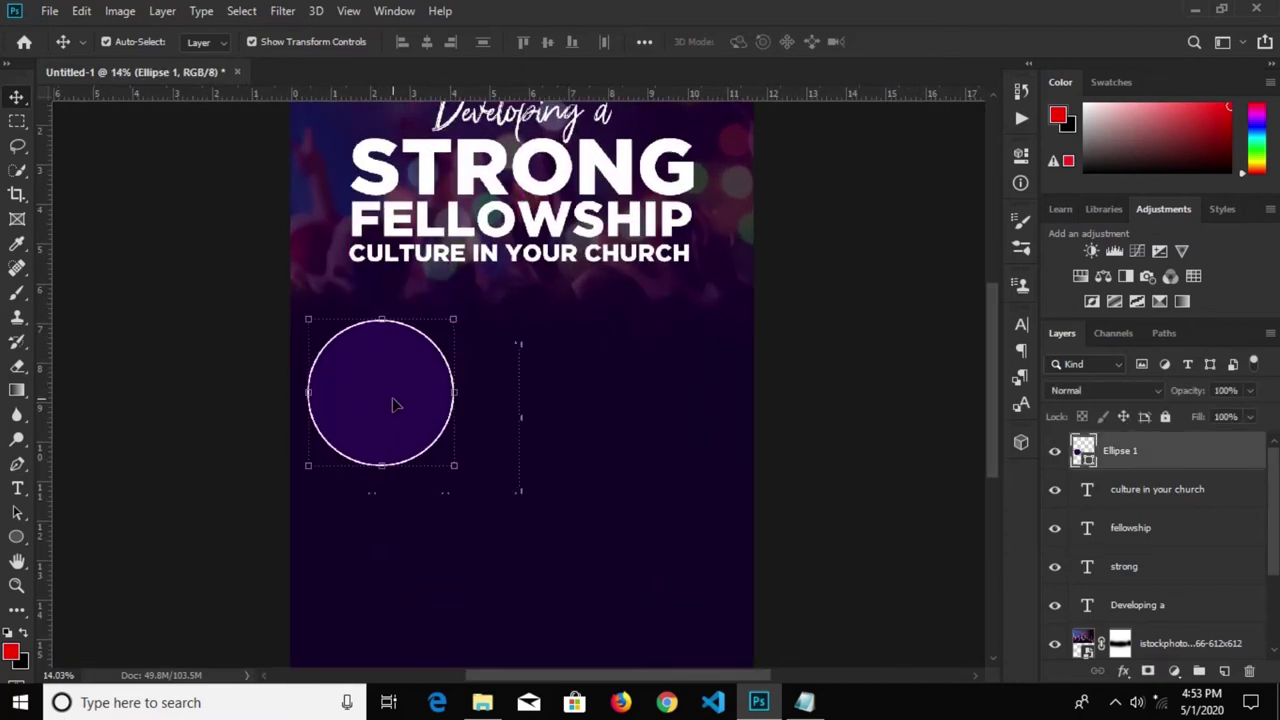
left_click(197, 283)
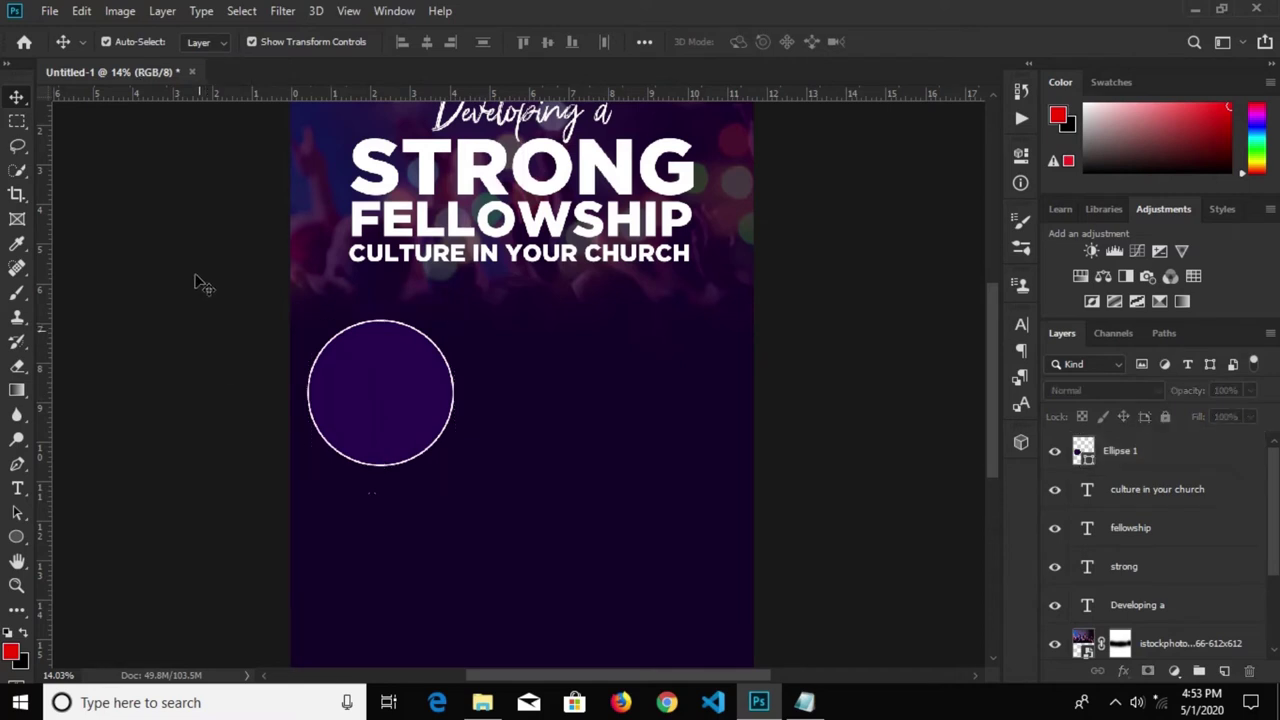
left_click(48, 12)
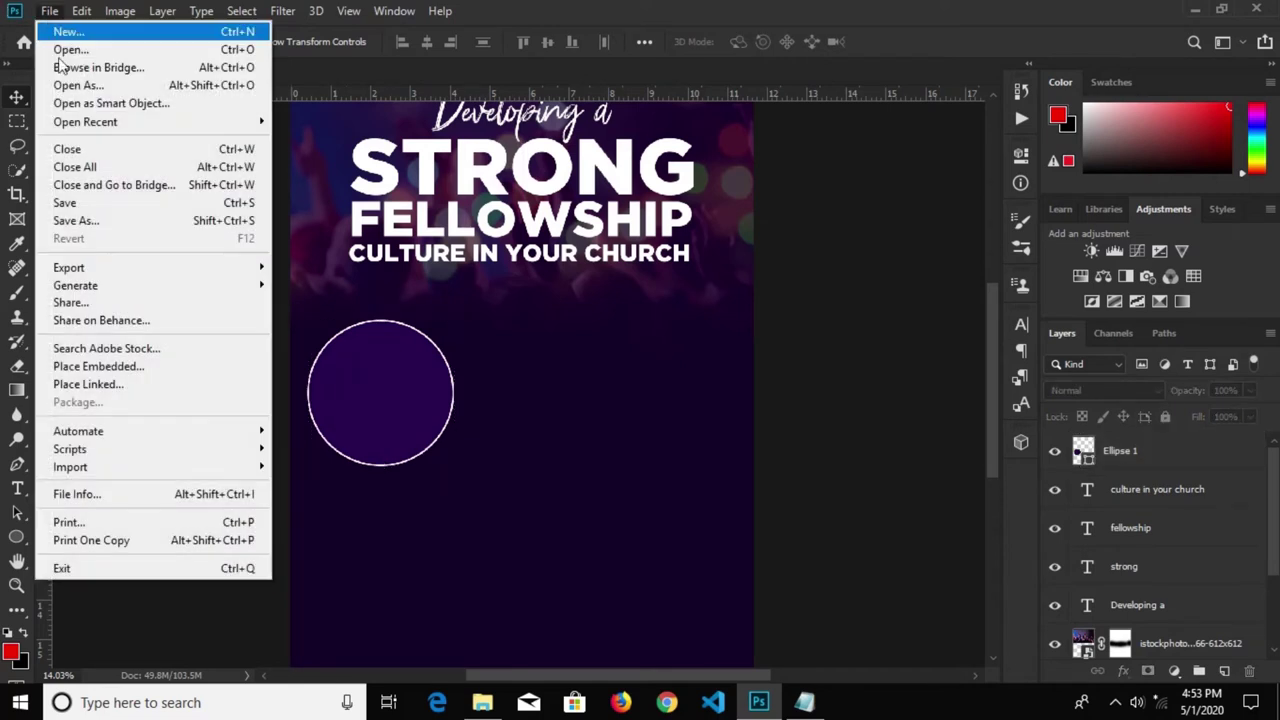
Place-embed the red-shirted speaker photo and position it below the circle
left_click(117, 375)
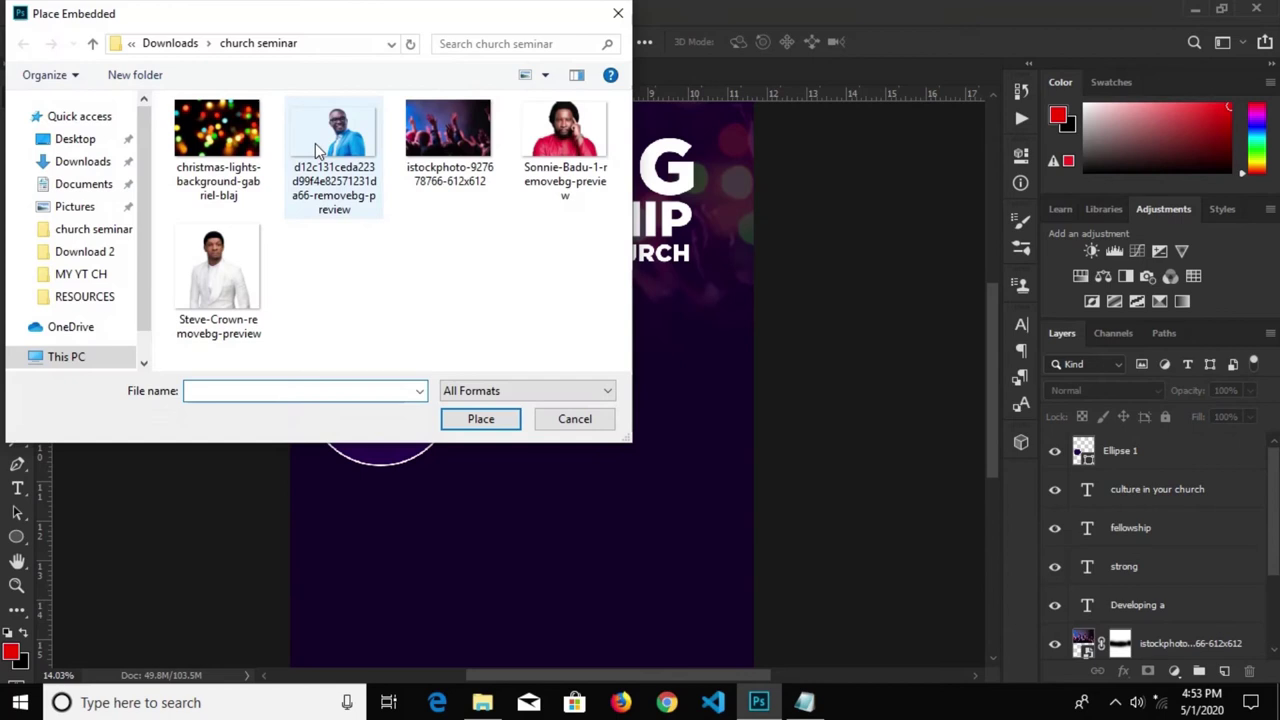
left_click(540, 145)
left_click(478, 421)
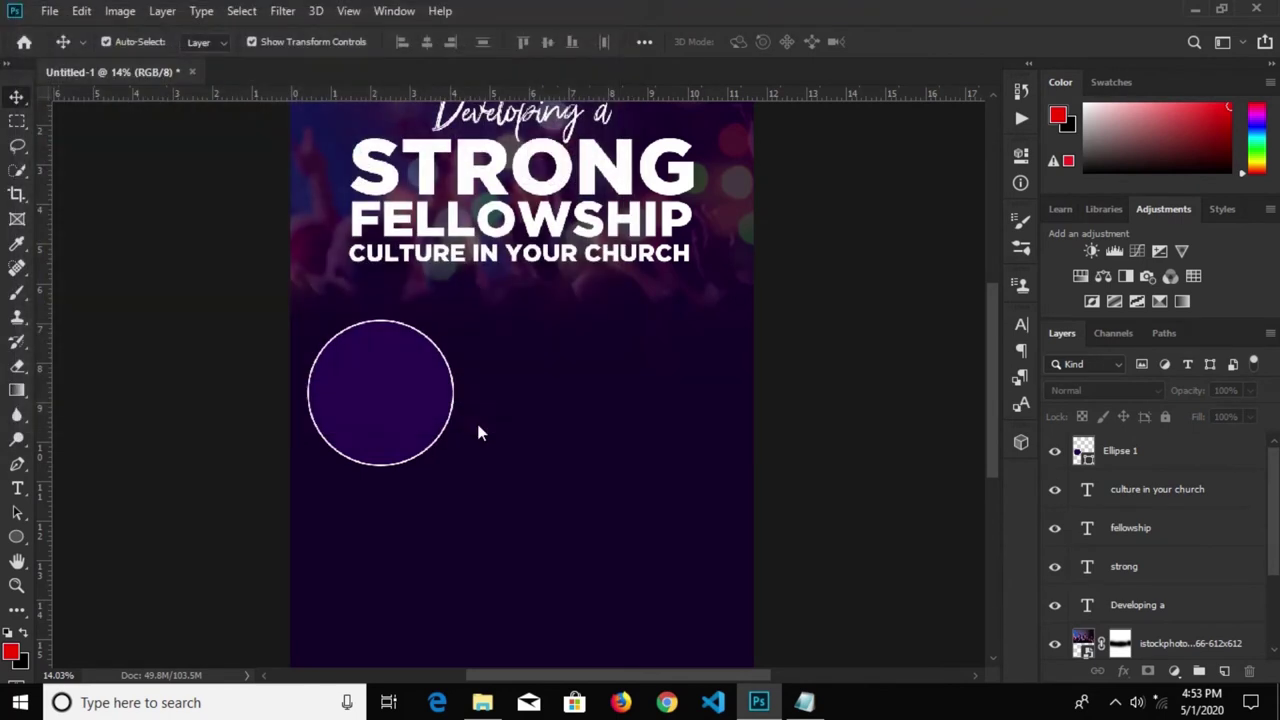
left_click_drag(515, 395, 457, 559)
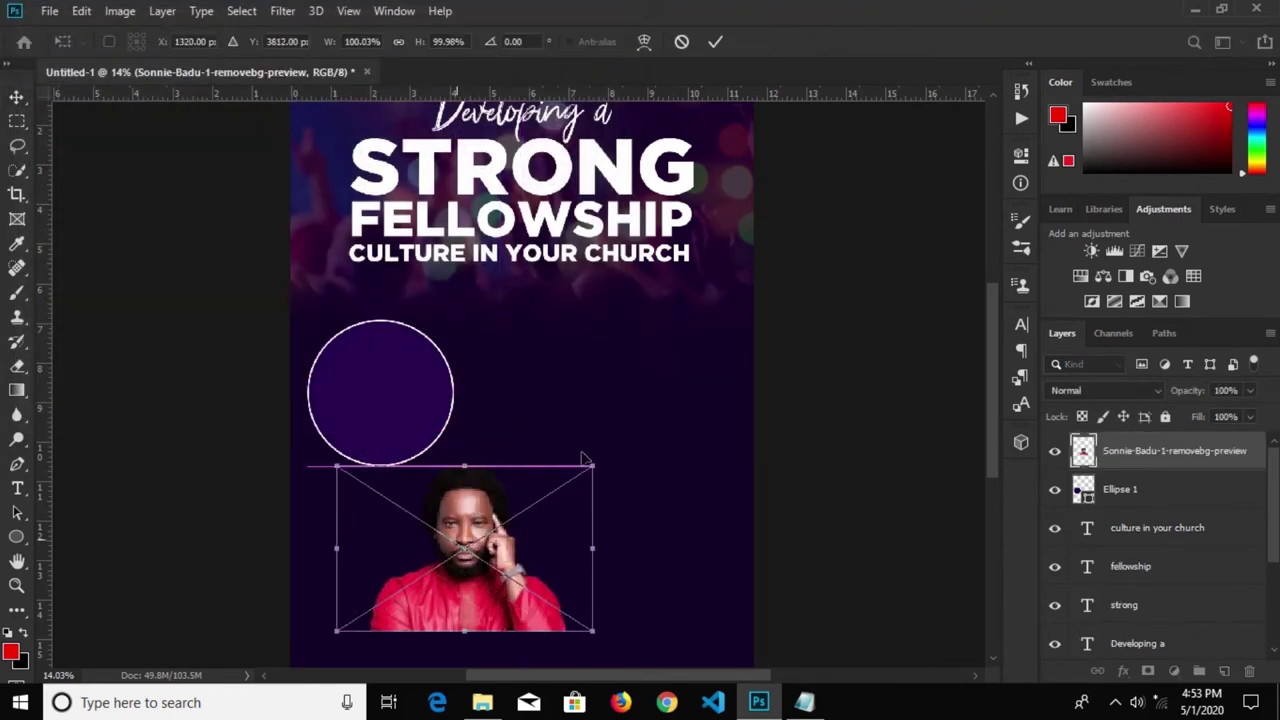
left_click(715, 42)
Duplicate the circle twice to the upper and lower right, then hide both copies
left_click(390, 388)
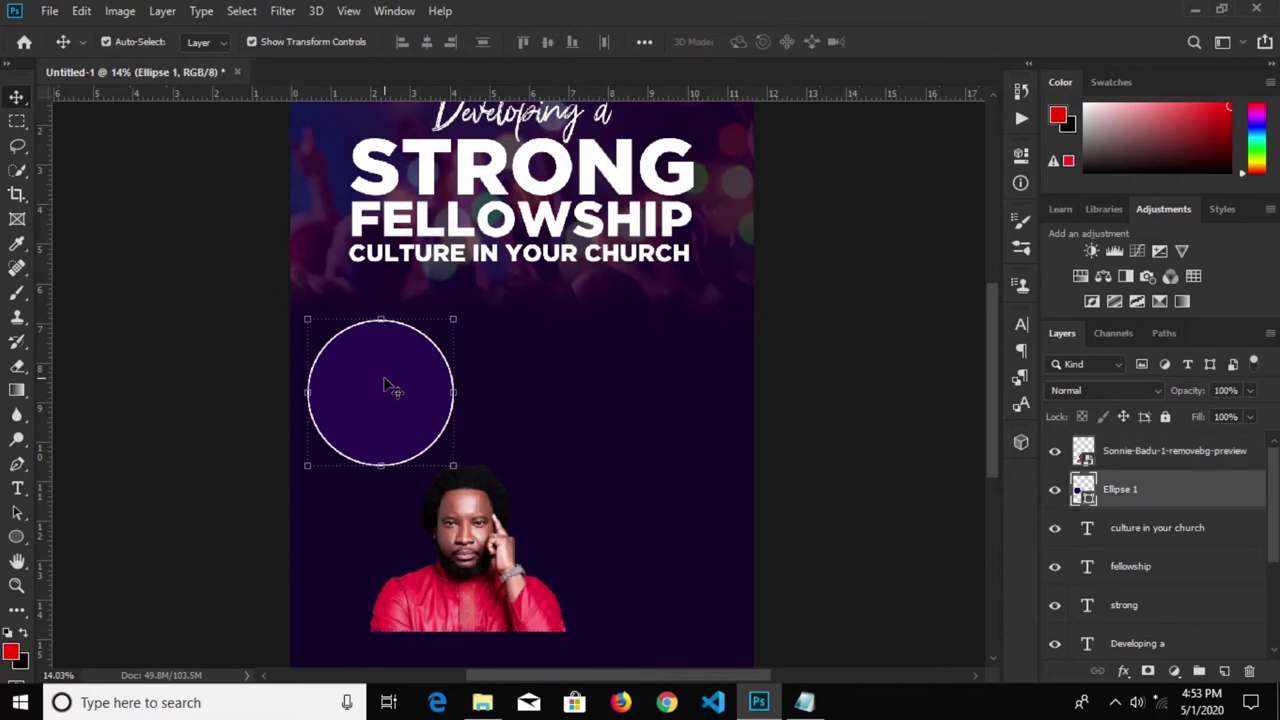
left_click_drag(386, 384, 390, 388)
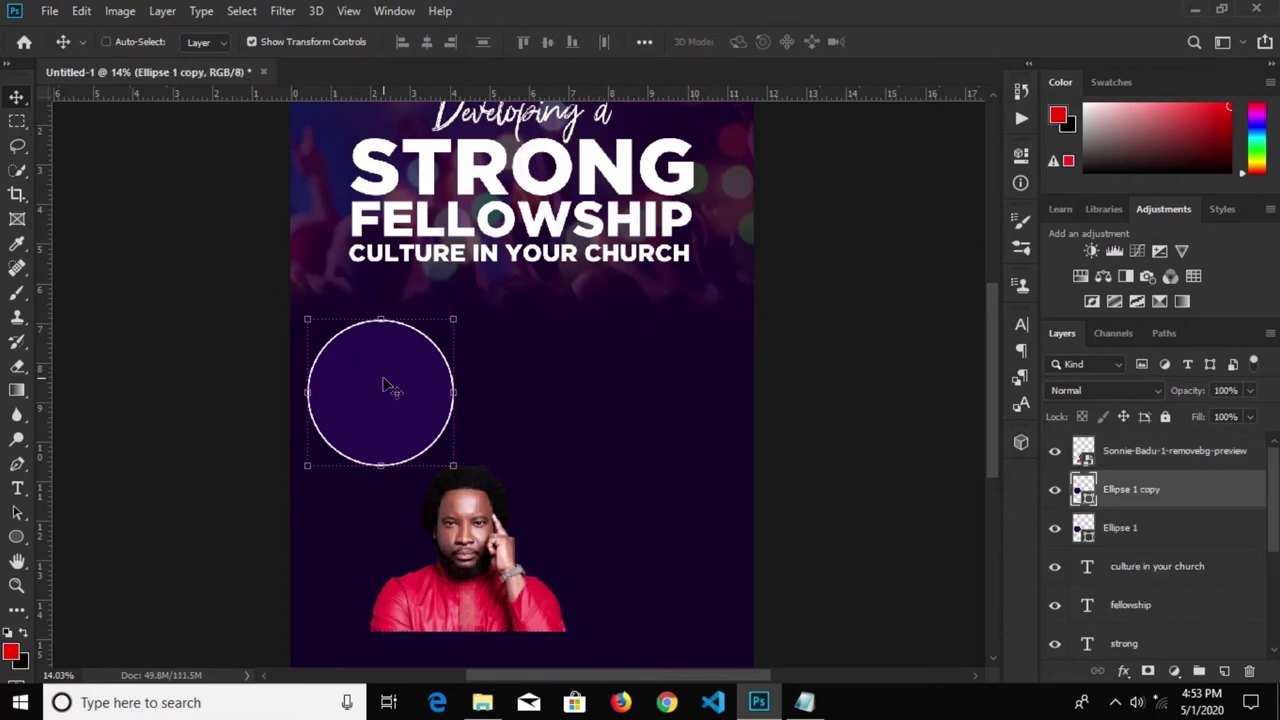
left_click(390, 388, "alt")
left_click_drag(390, 388, 634, 359)
mouse_move(403, 406)
left_mouse_down()
mouse_move(560, 486)
mouse_move(651, 510)
left_mouse_up()
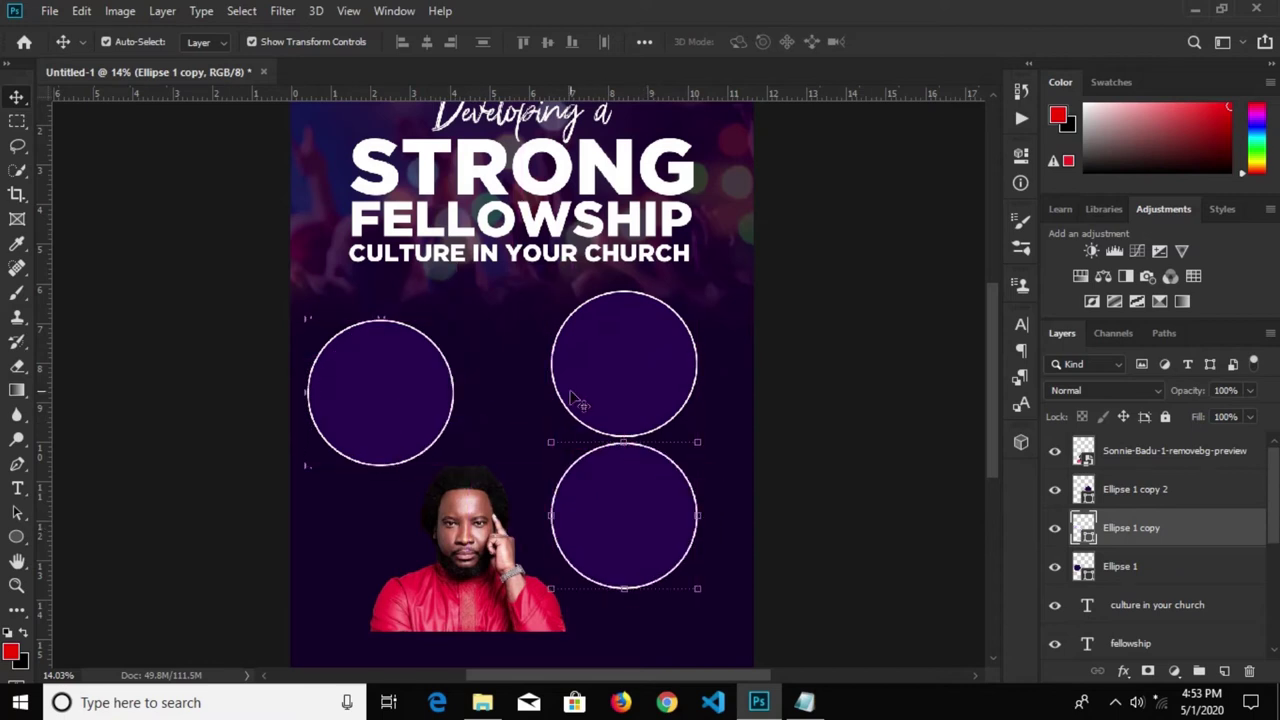
left_click(1135, 489)
left_click(1055, 489)
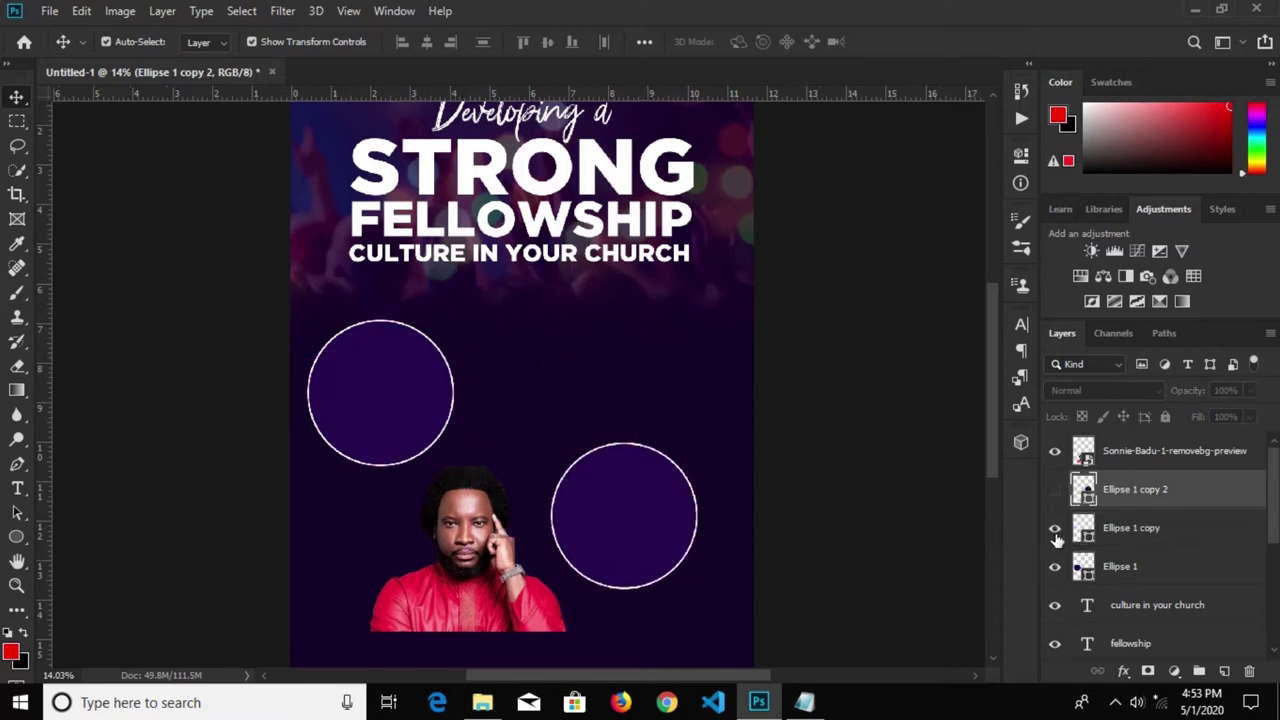
left_click(1055, 530)
left_click(430, 420)
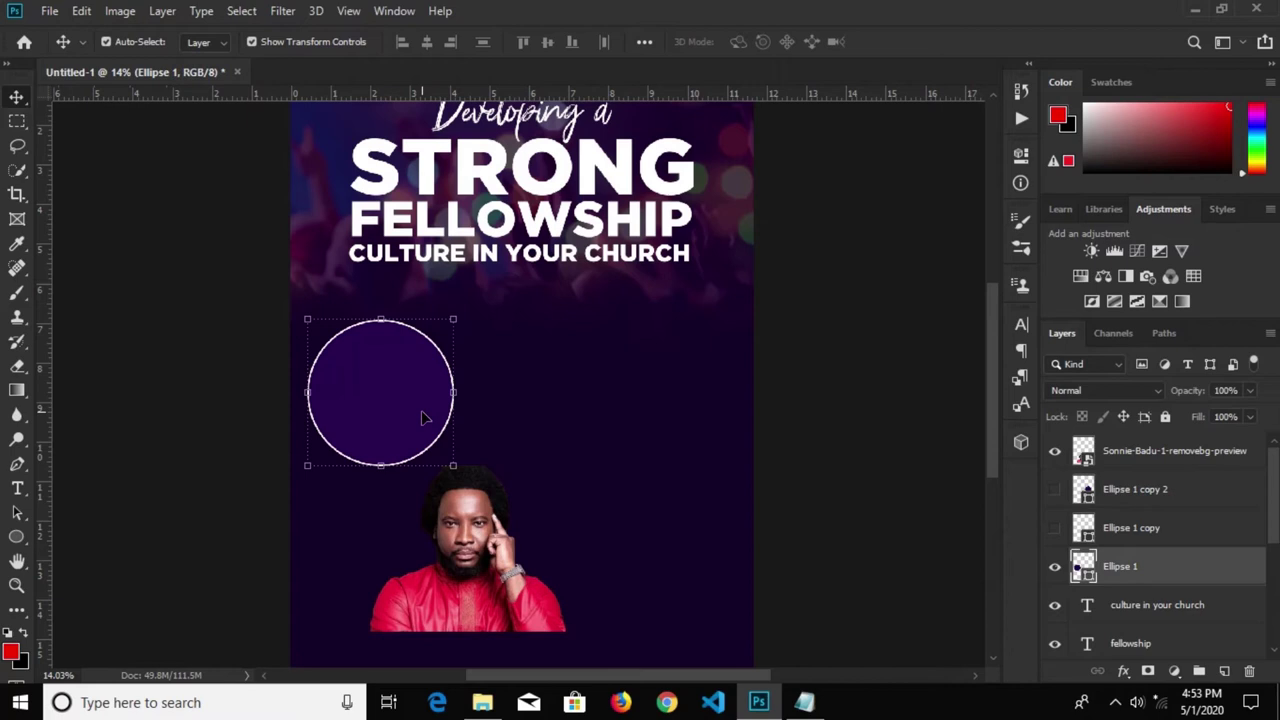
Move the speaker photo onto the circle and put Ellipse 1 directly beneath it in Layers
left_click(478, 592)
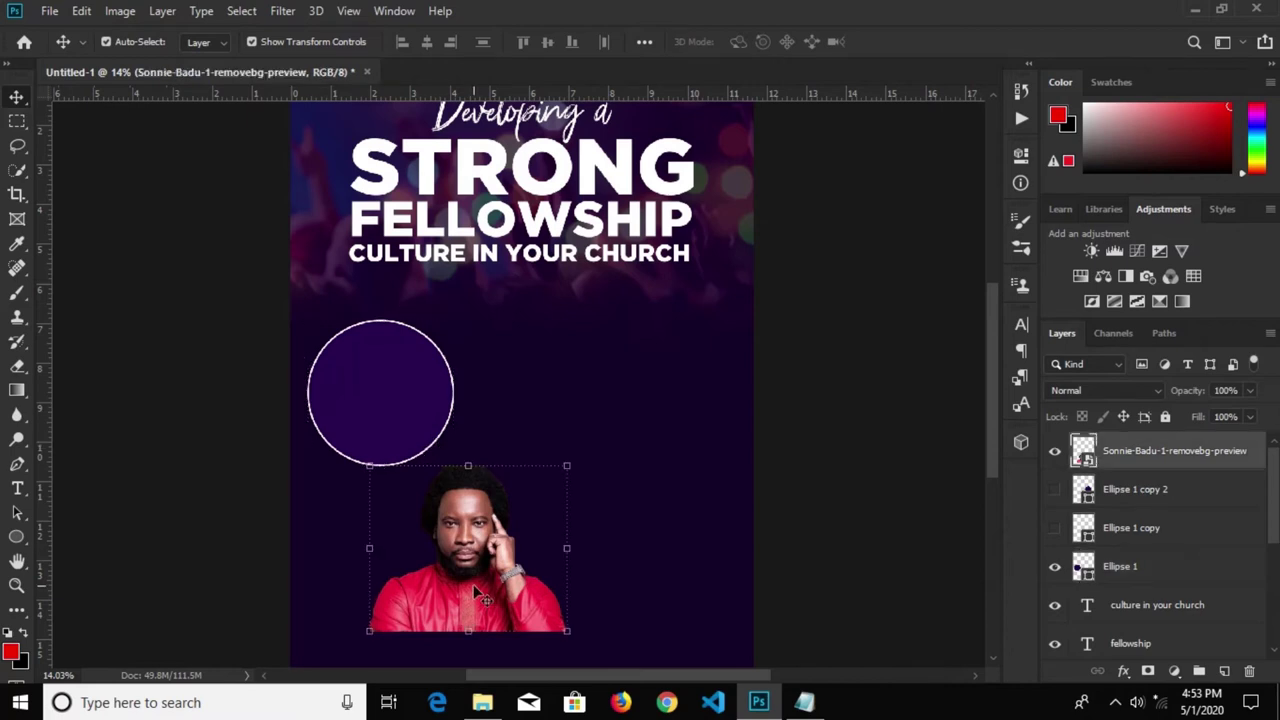
left_click_drag(473, 584, 411, 450)
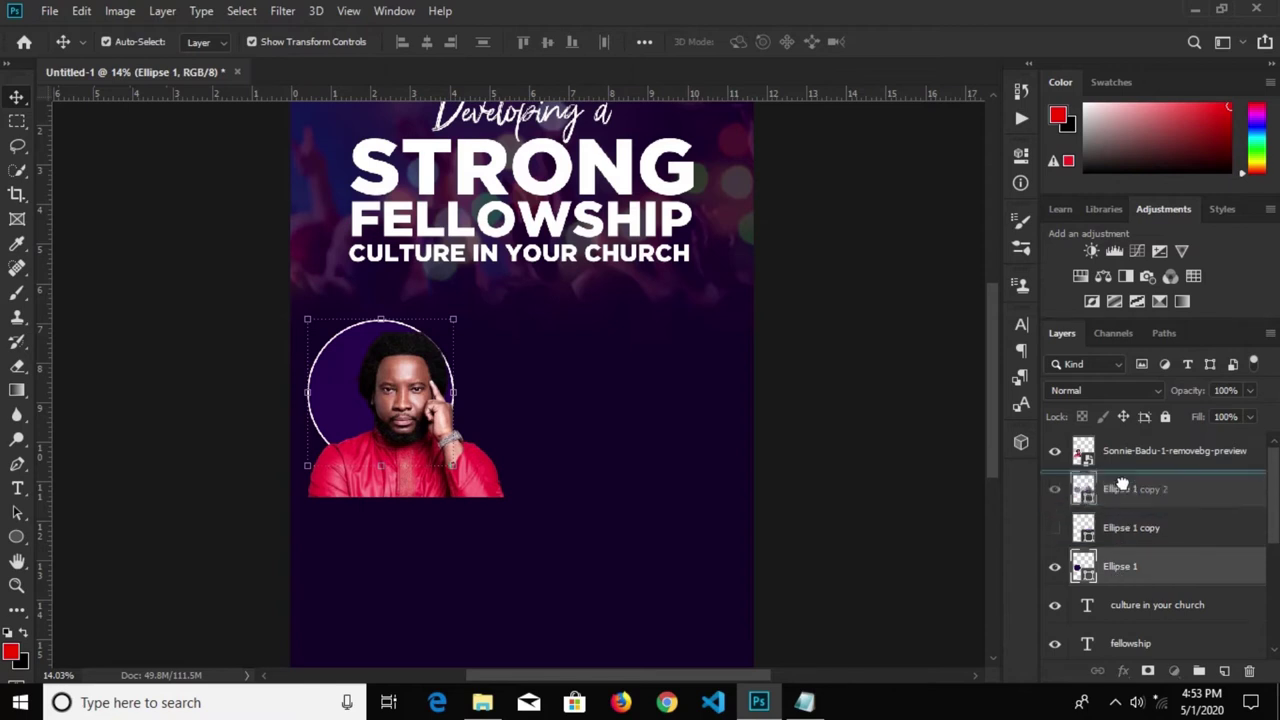
left_click_drag(1119, 568, 1082, 487)
left_click(1058, 453)
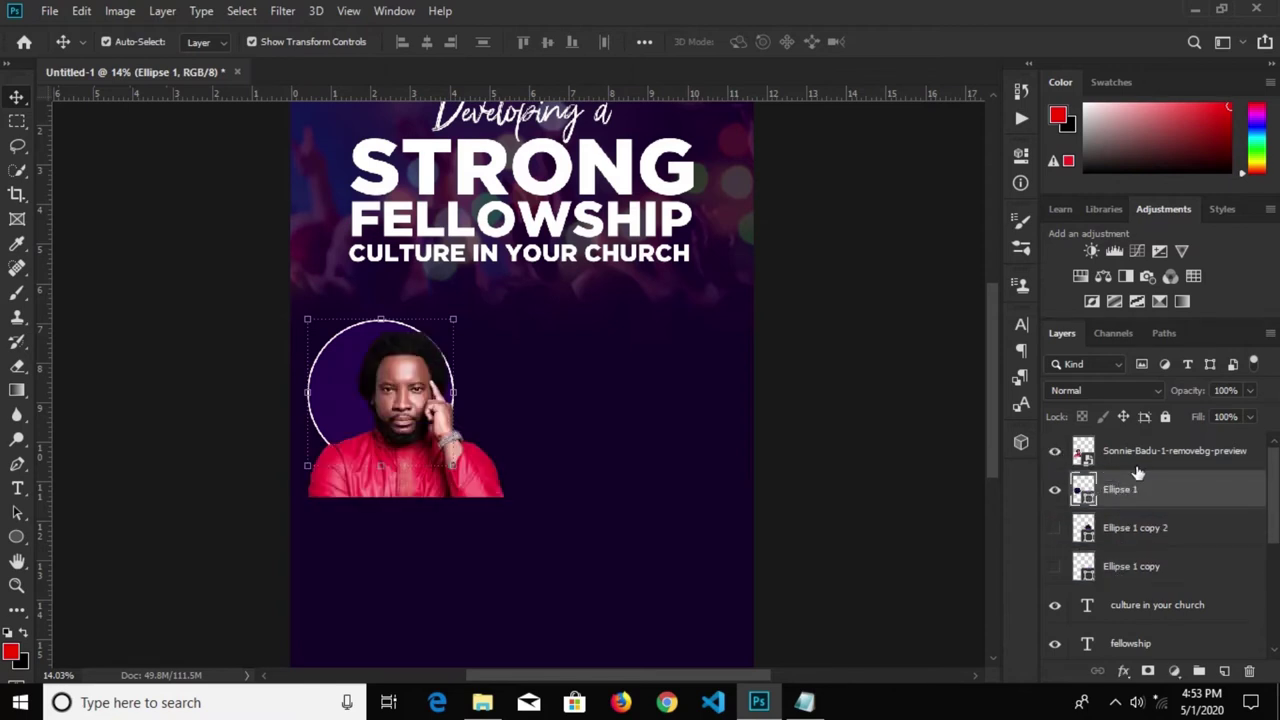
Resize the photo to fill the circle and clip it to Ellipse 1
left_click(555, 487)
left_click_drag(465, 484, 457, 475)
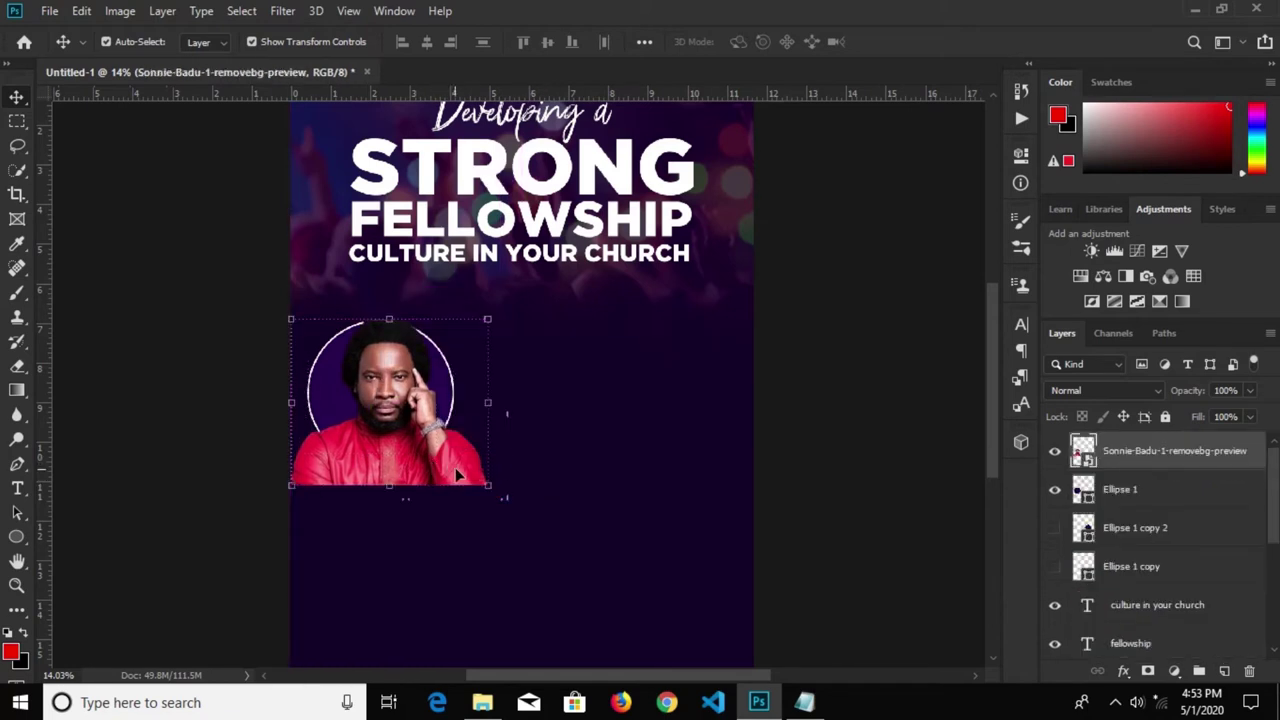
left_click_drag(493, 489, 468, 457)
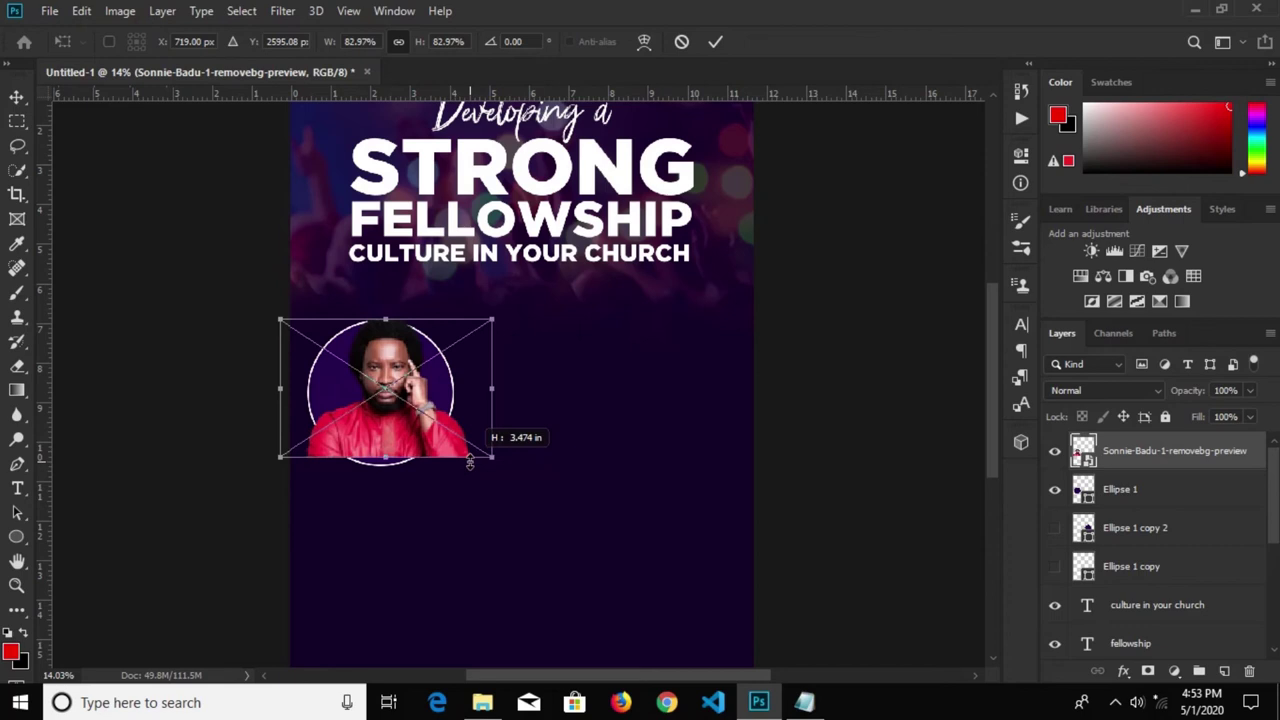
left_click_drag(394, 413, 388, 430)
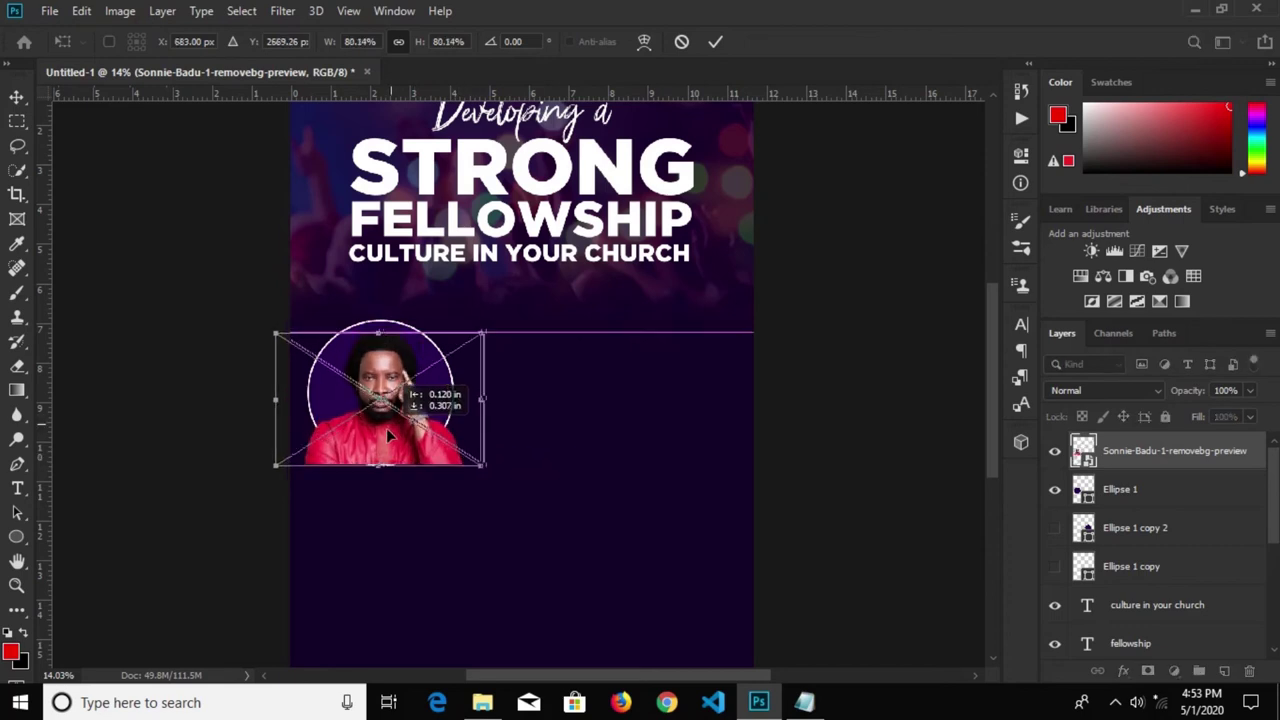
left_click_drag(481, 465, 487, 470)
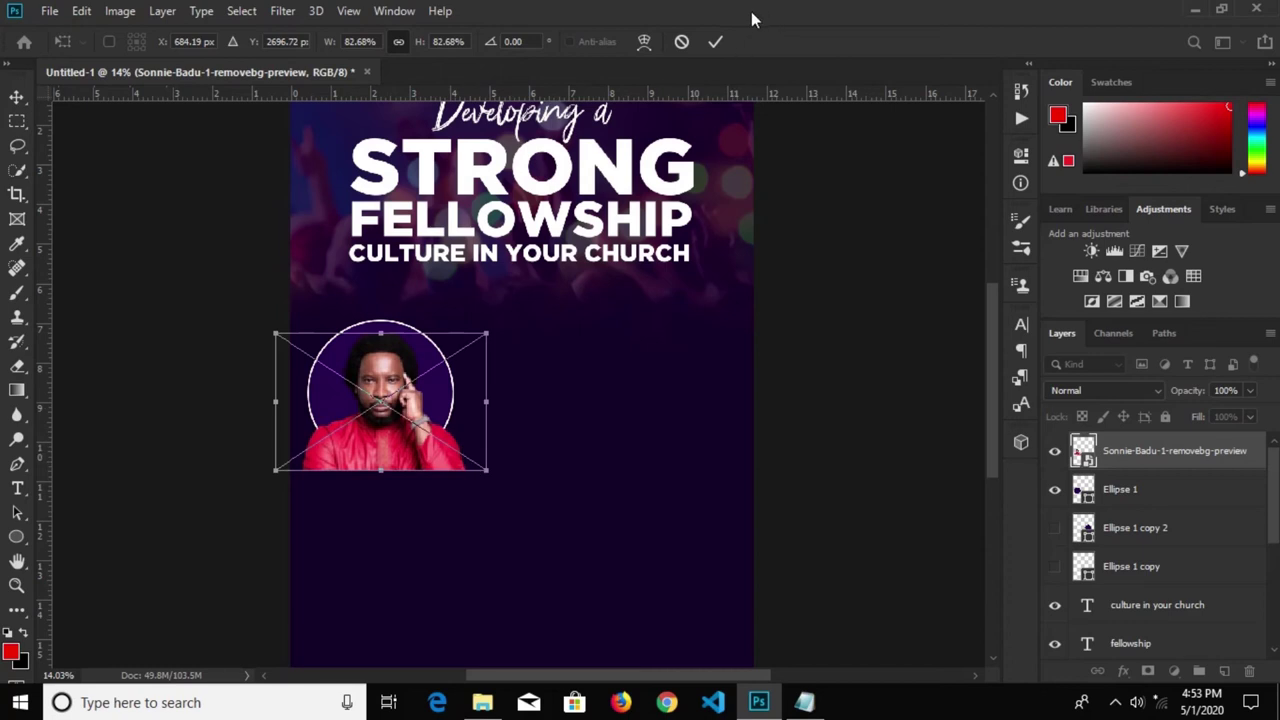
left_click(712, 44)
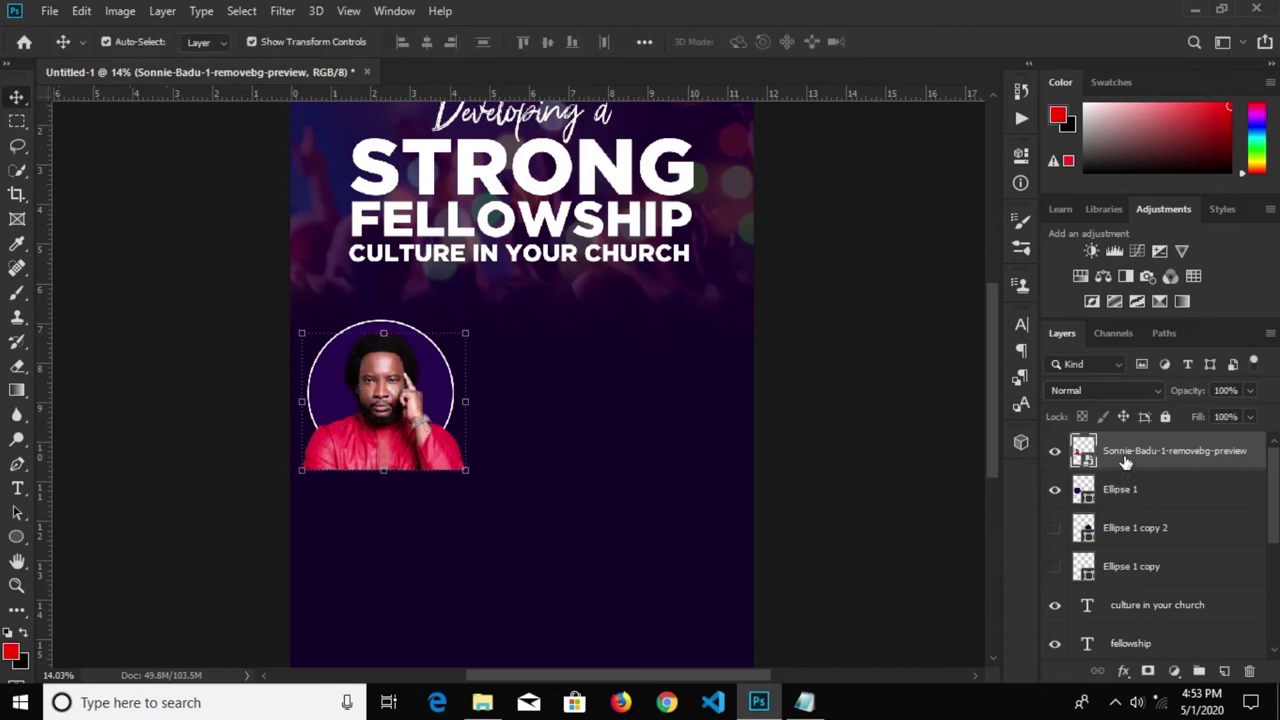
right_click(1125, 460)
left_click(922, 408)
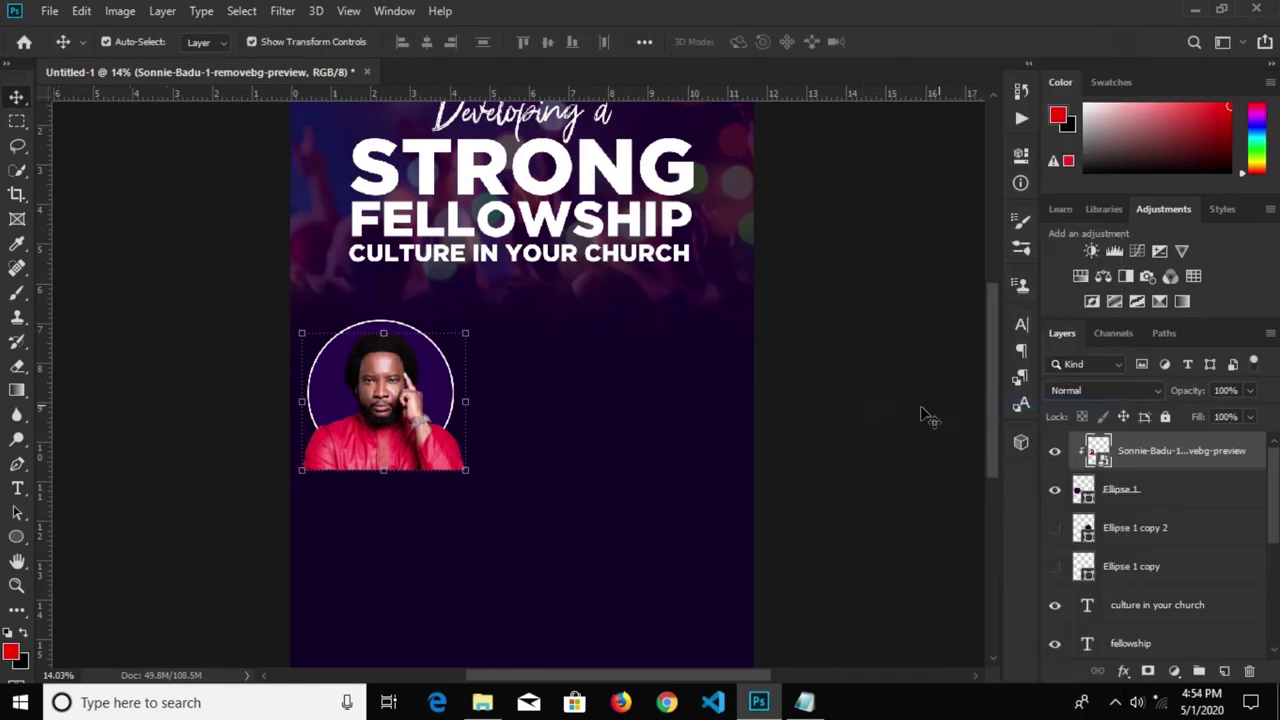
left_click(253, 372)
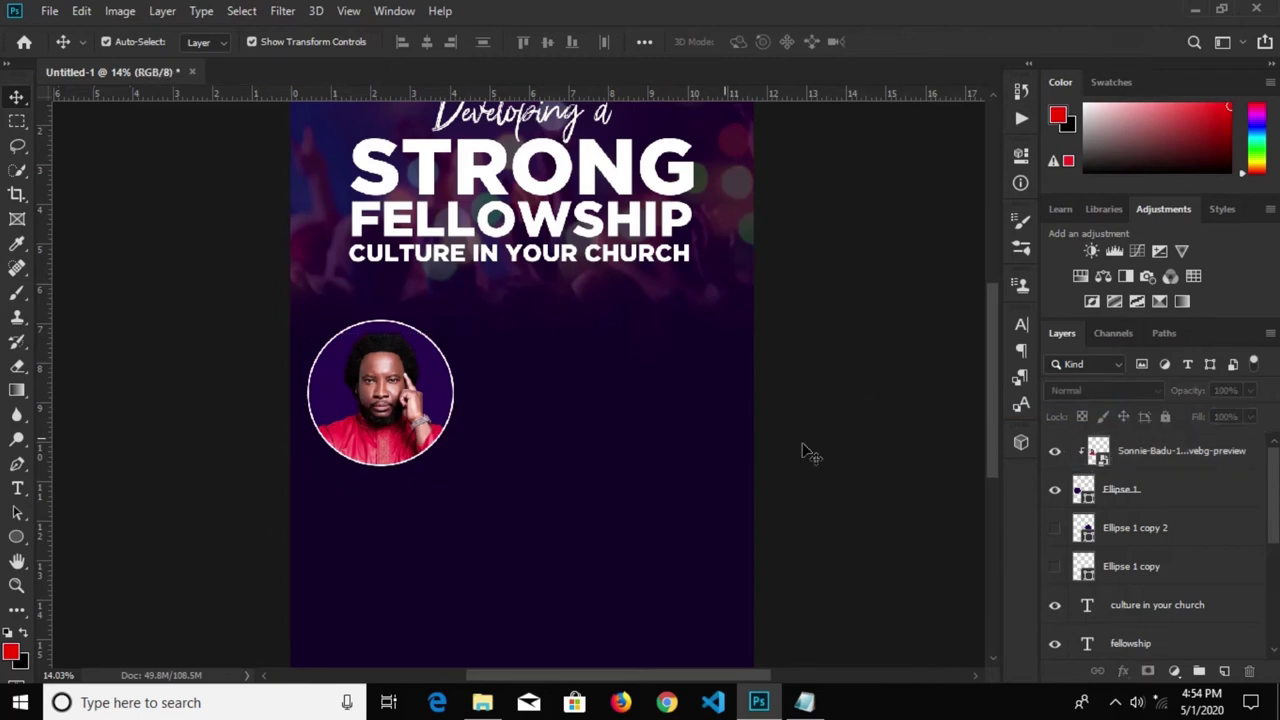
Embed the blue-suit speaker photo, shrink it and position it over the top-right circle
left_click(1054, 528)
left_click(49, 11)
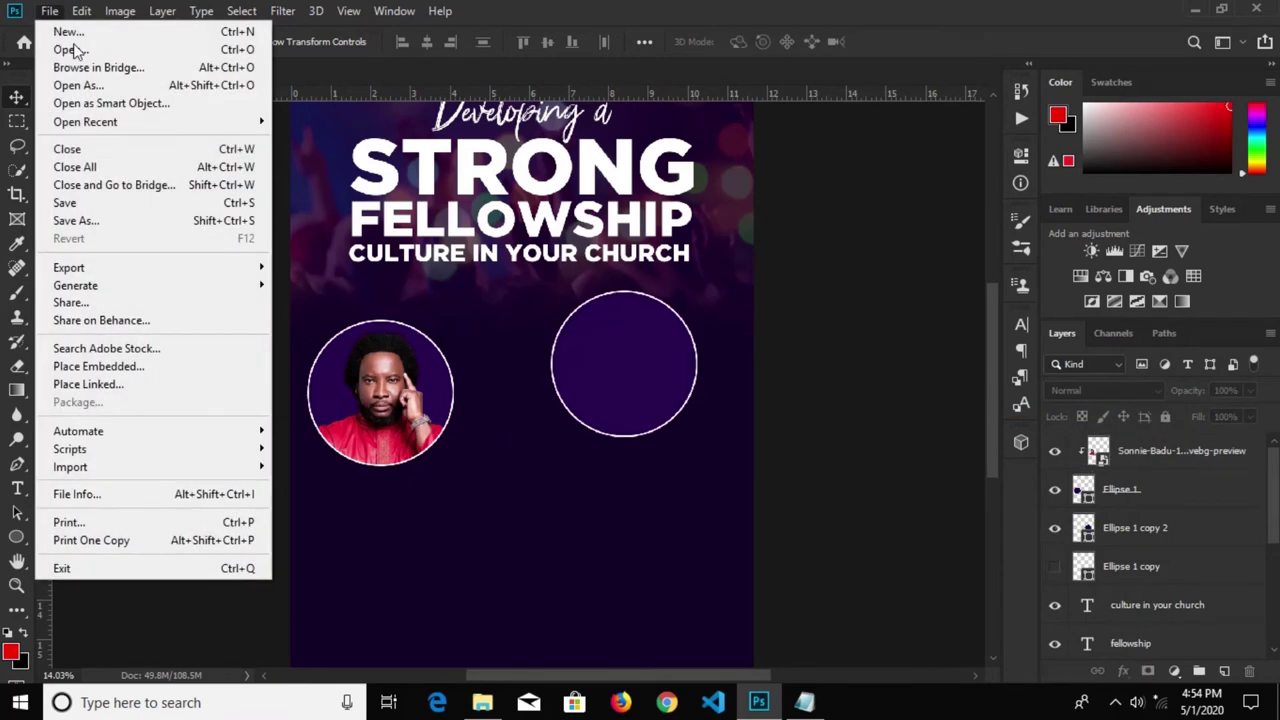
left_click(104, 366)
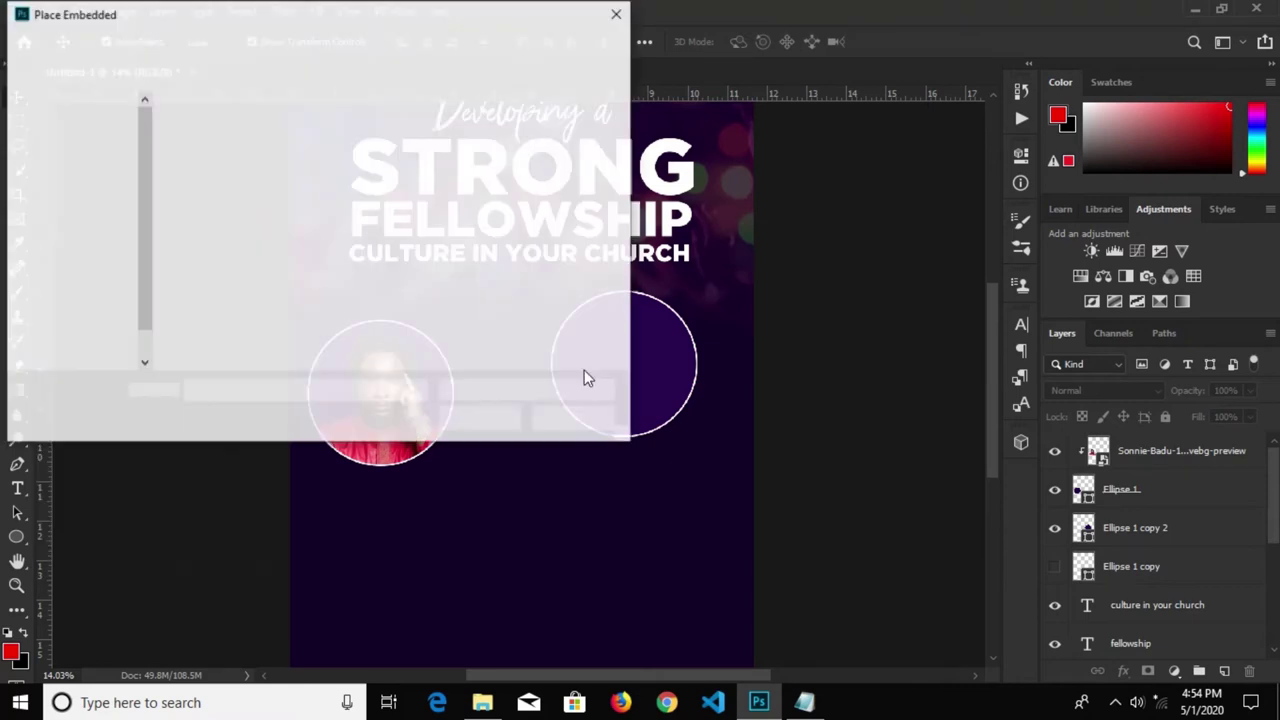
left_click(341, 142)
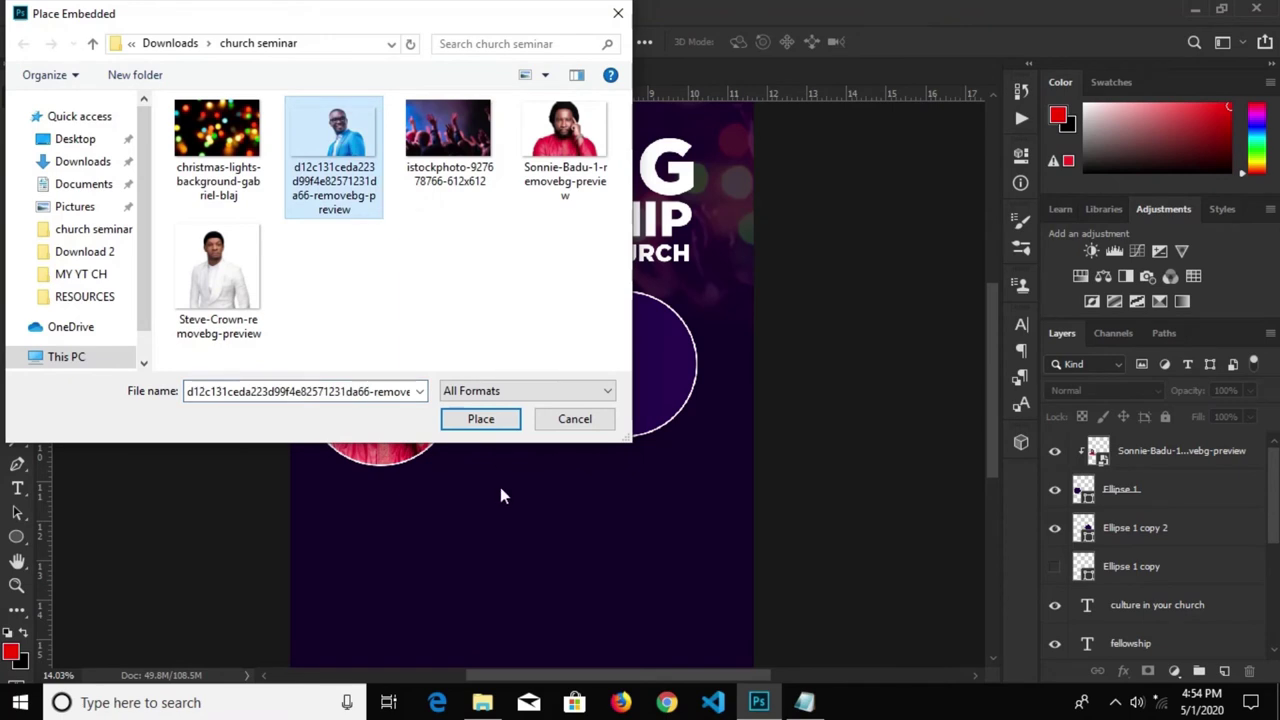
left_click(480, 420)
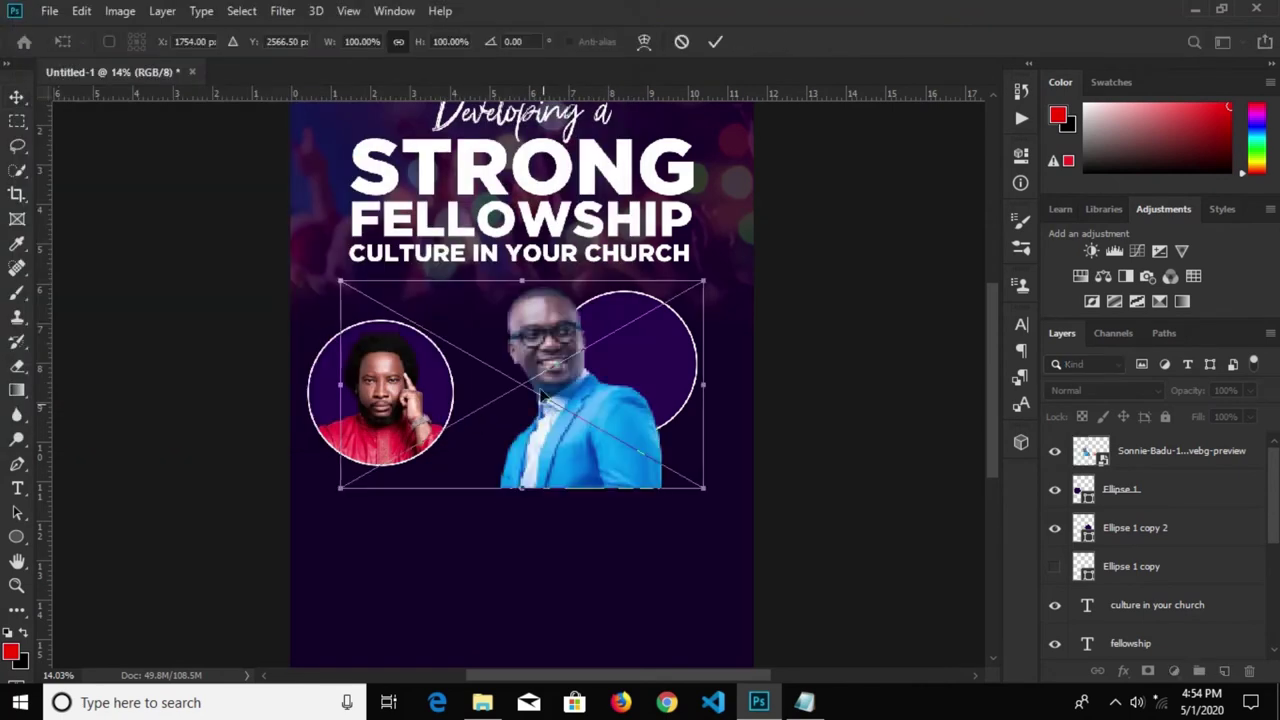
left_click_drag(540, 397, 610, 385)
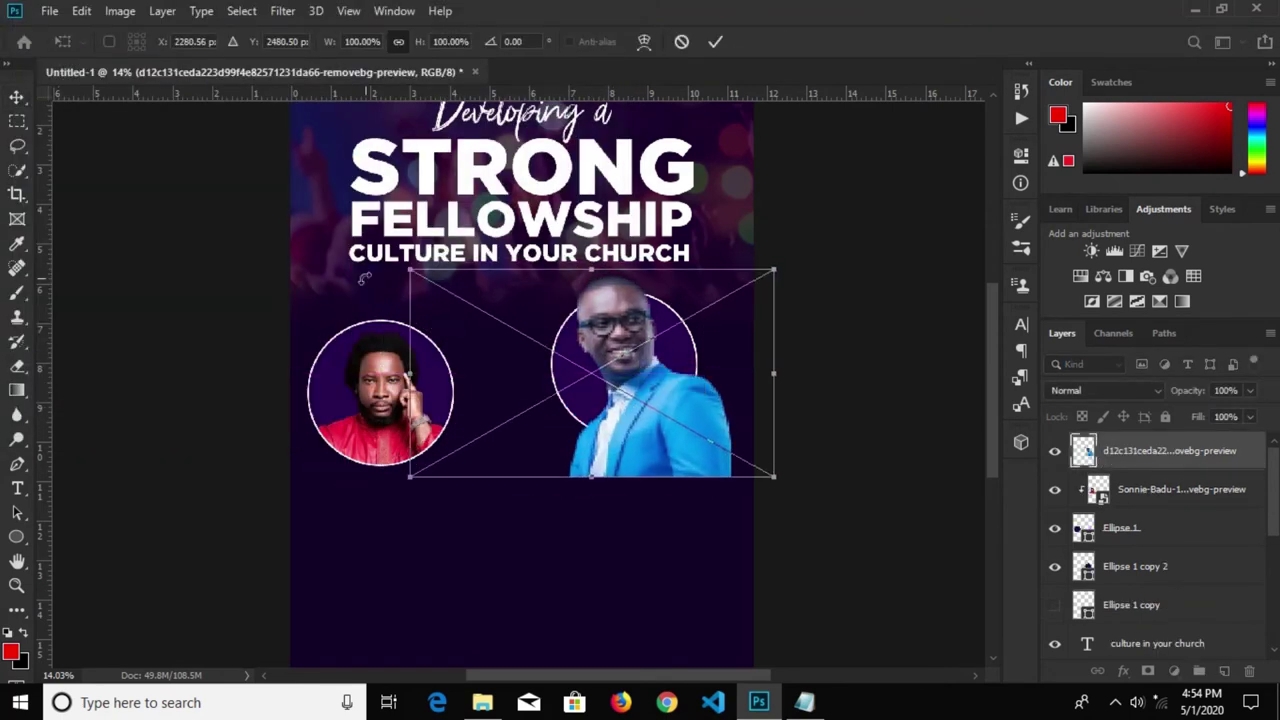
left_click_drag(405, 270, 460, 294)
mouse_move(695, 395)
left_mouse_down()
mouse_move(681, 424)
mouse_move(672, 417)
left_mouse_up()
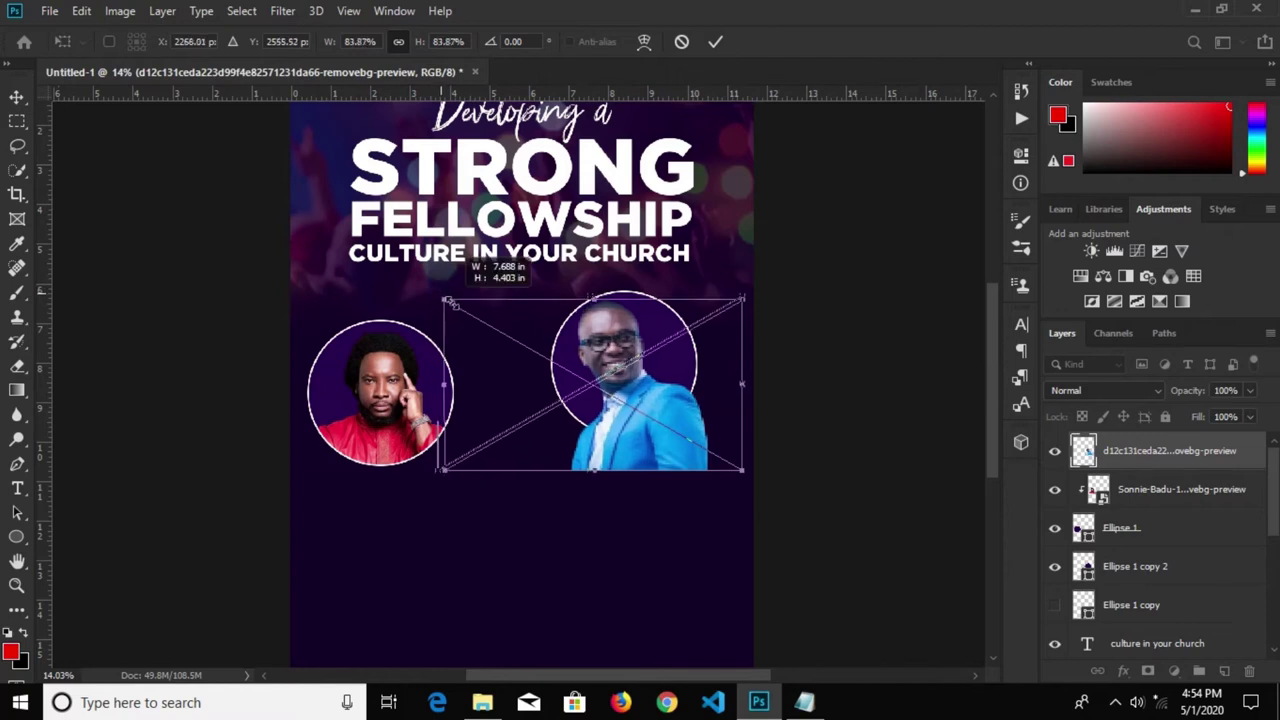
left_click_drag(438, 293, 448, 302)
left_click(714, 42)
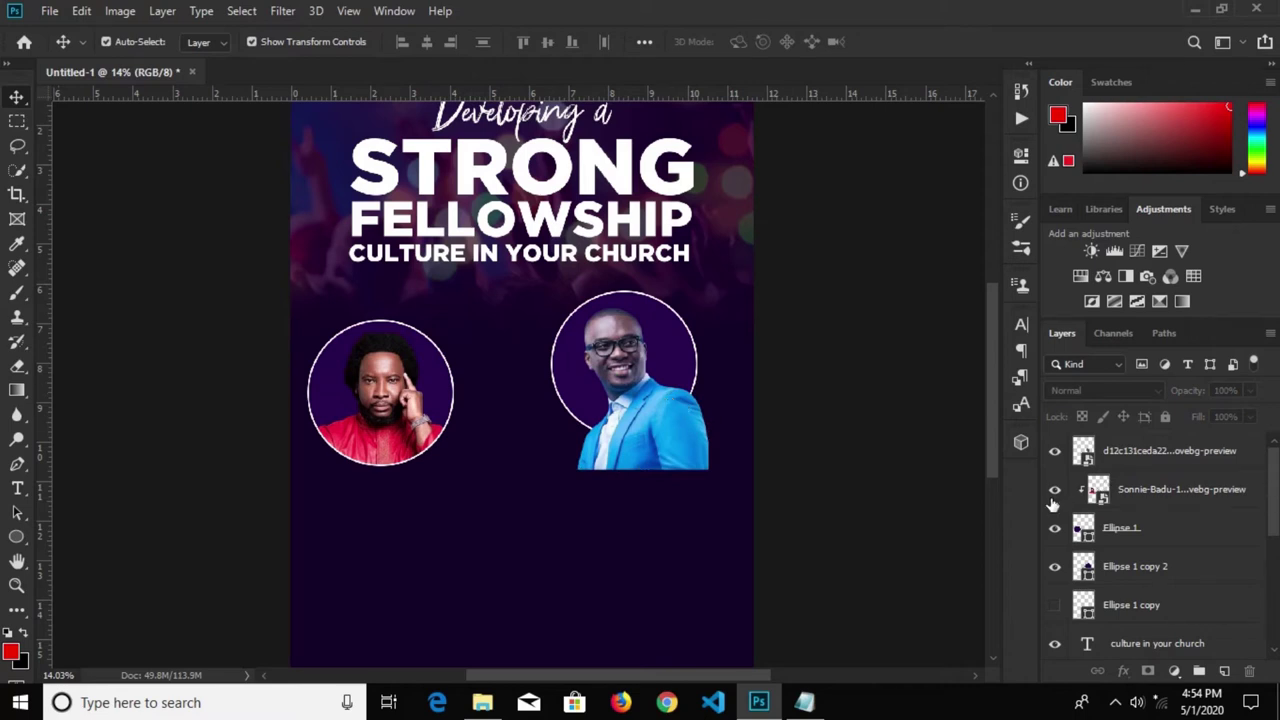
Move Ellipse 1 copy 2 just below the photo layer and clip the photo into it
left_click(706, 441)
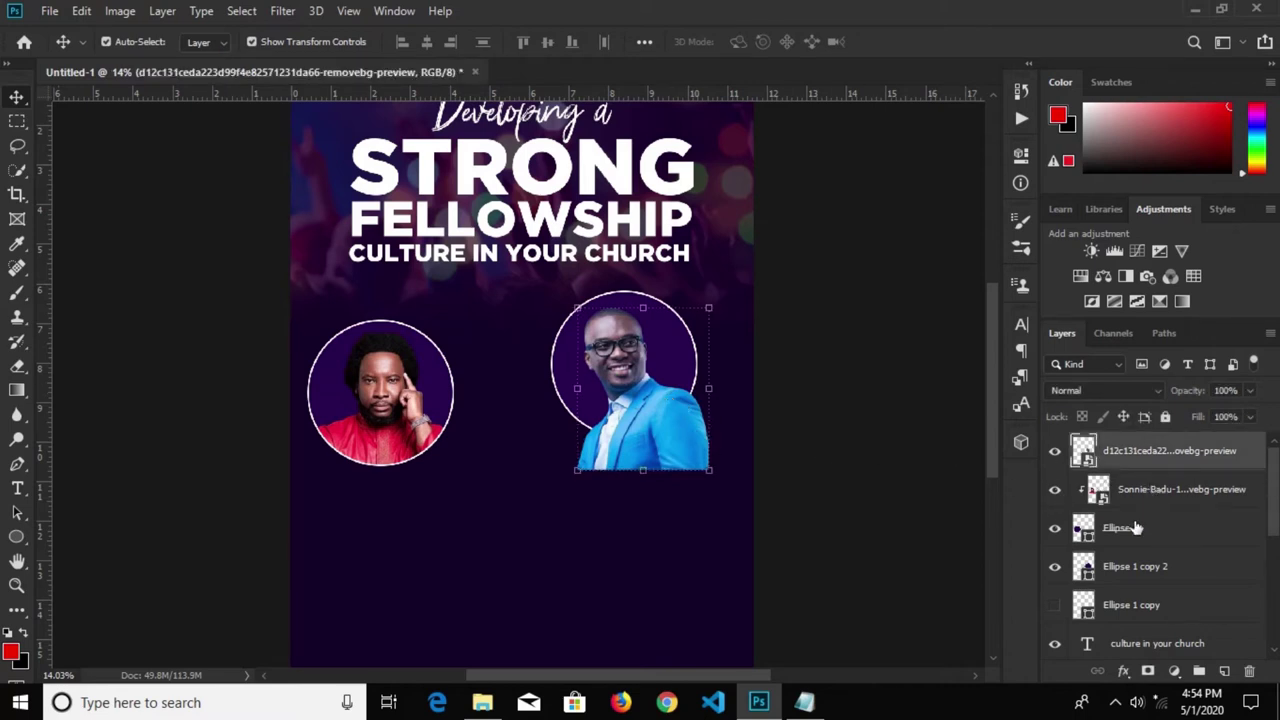
left_click_drag(1135, 566, 1122, 471)
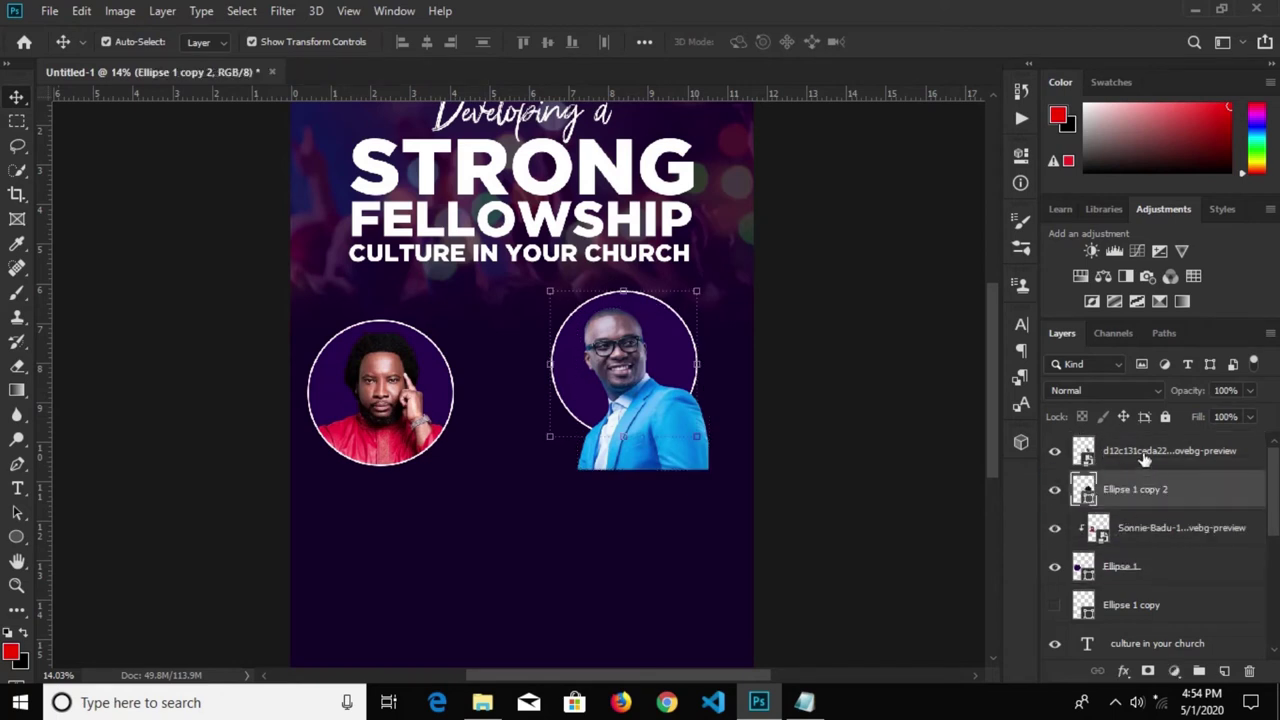
left_click(1145, 453)
right_click(1145, 453)
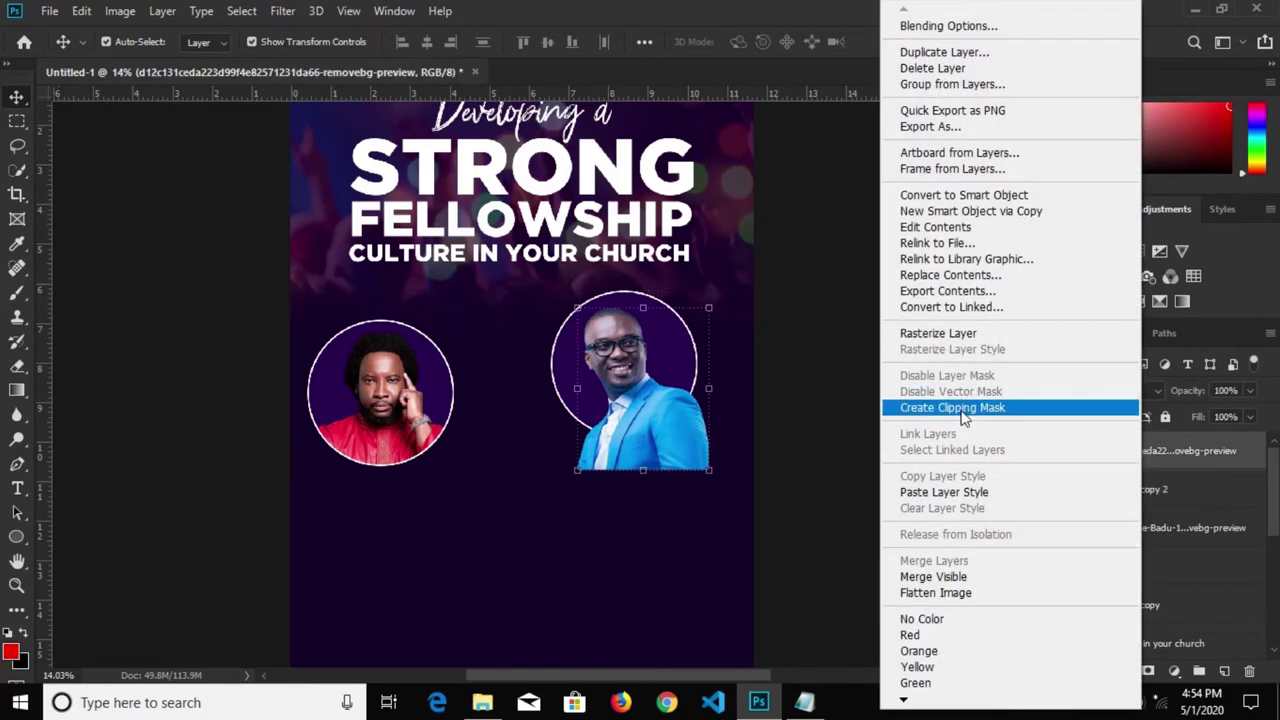
left_click(963, 408)
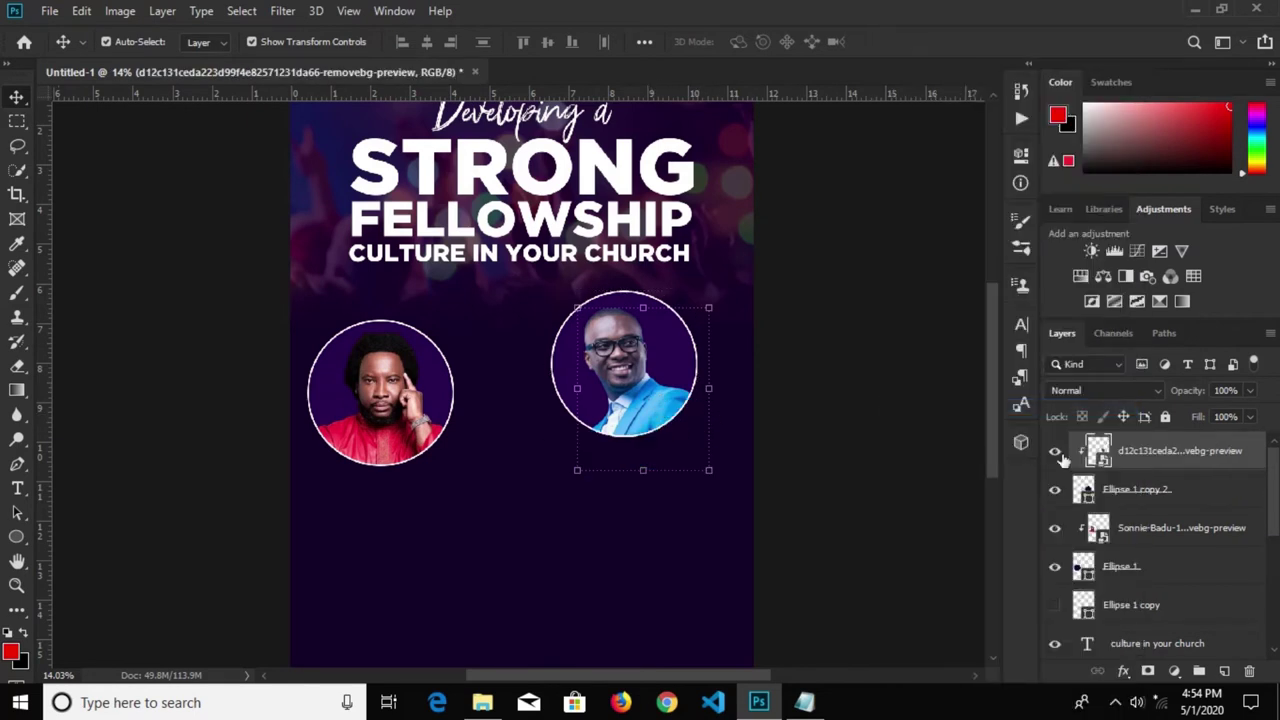
Show the hidden third circle and move it down to the lower centre
left_click(1147, 496)
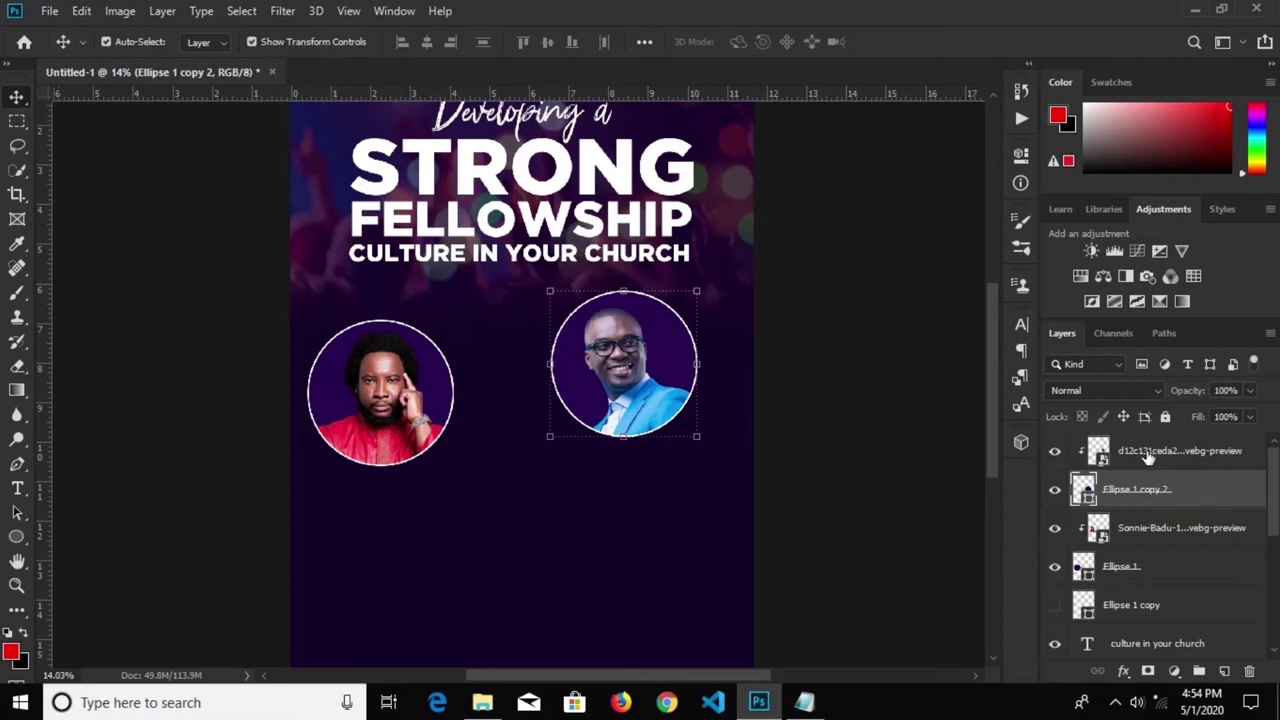
left_click(1055, 608)
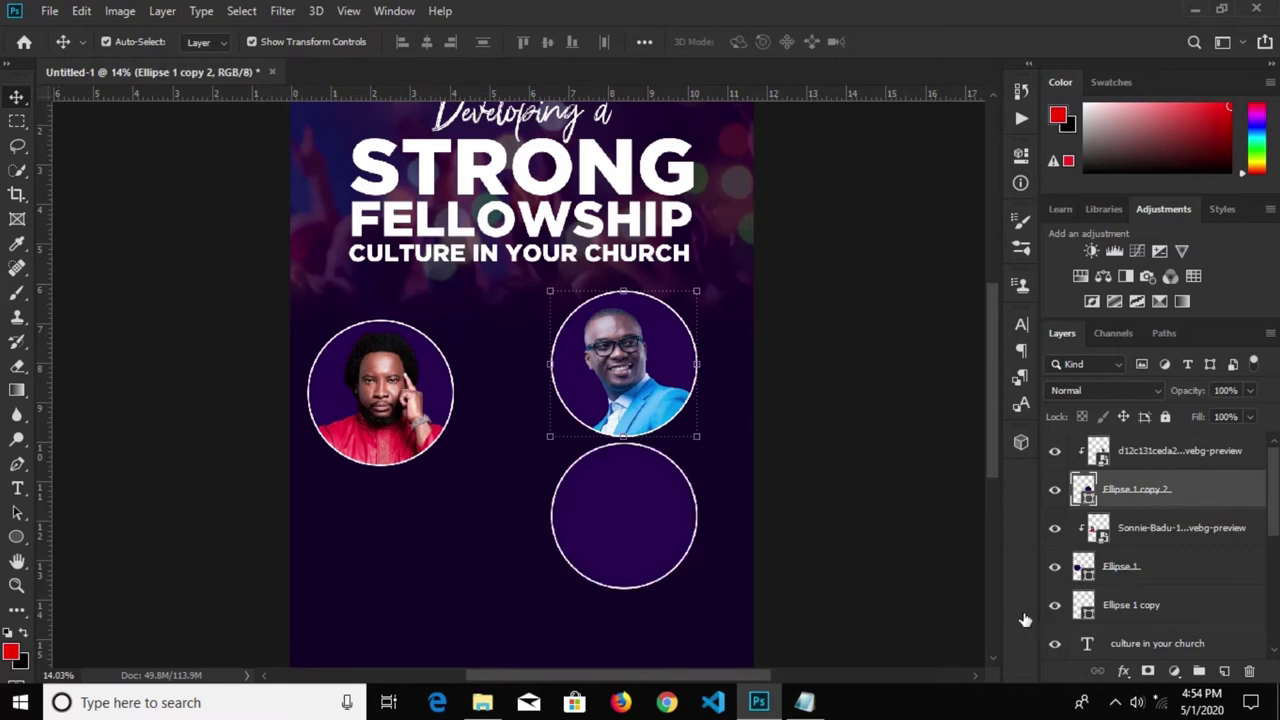
left_click_drag(663, 520, 640, 544)
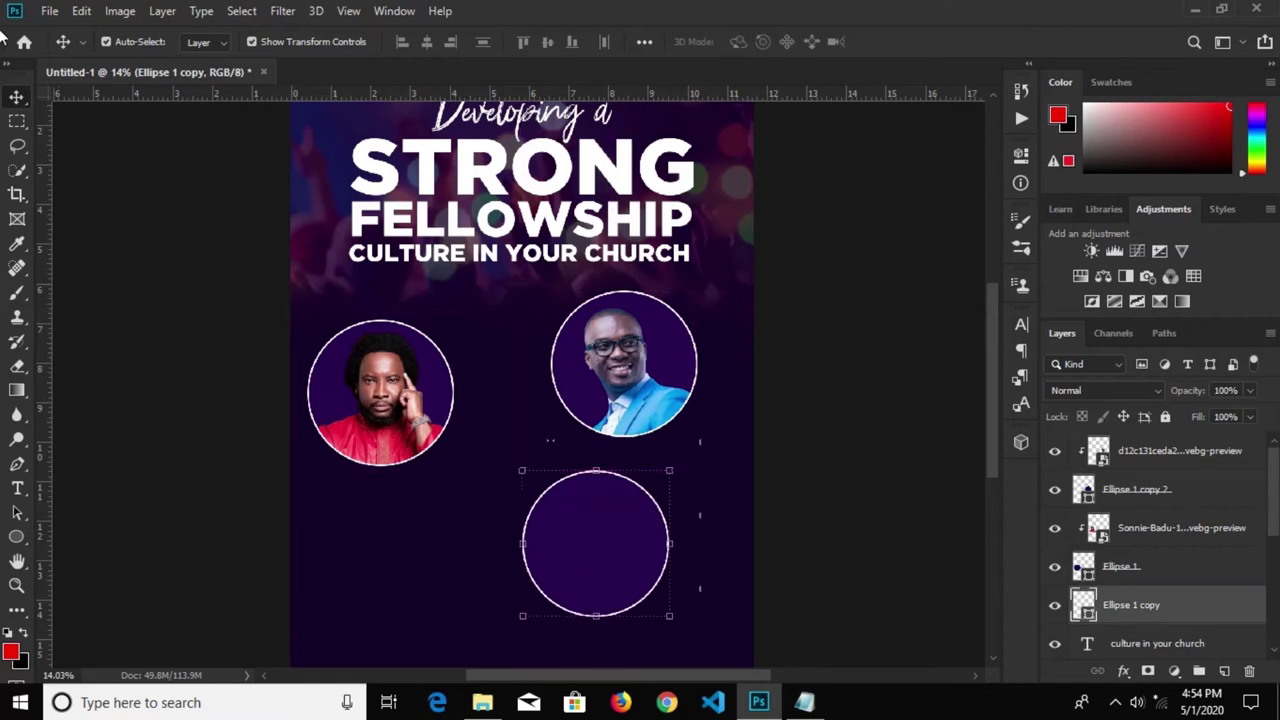
Embed the white-suit speaker photo, scale it to 76.27% and position it over the lower circle
left_click(49, 11)
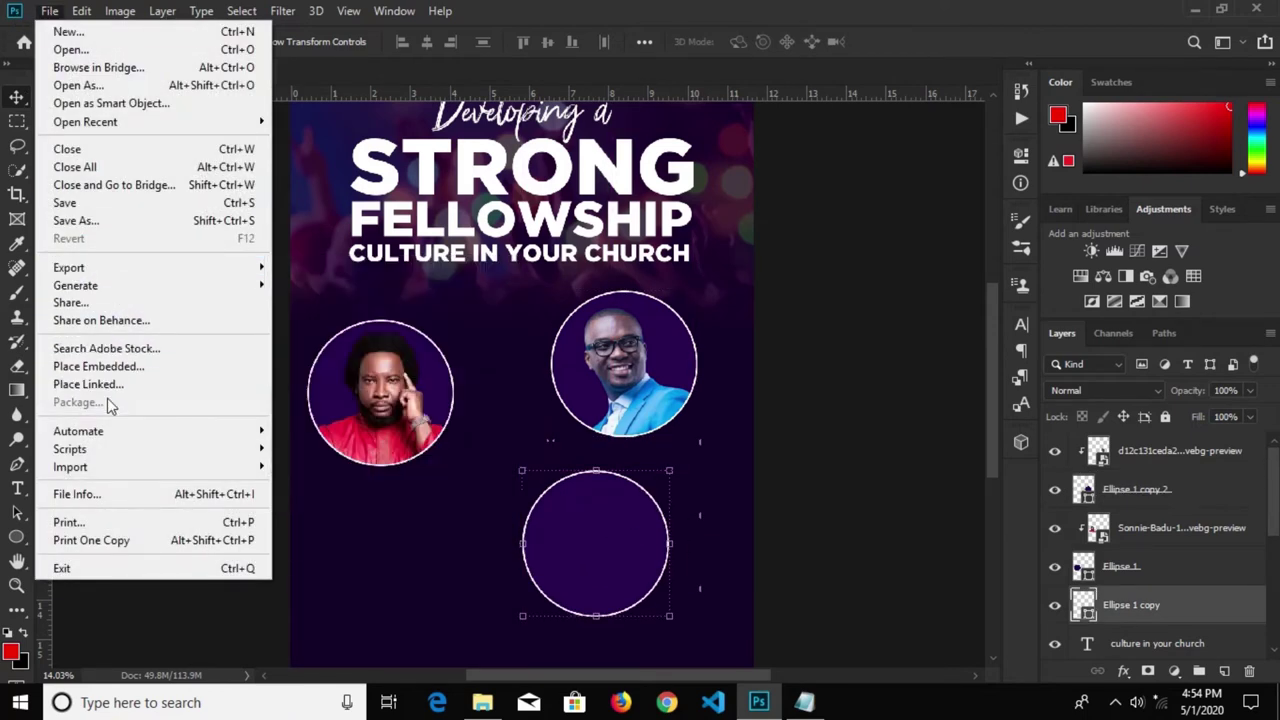
left_click(108, 366)
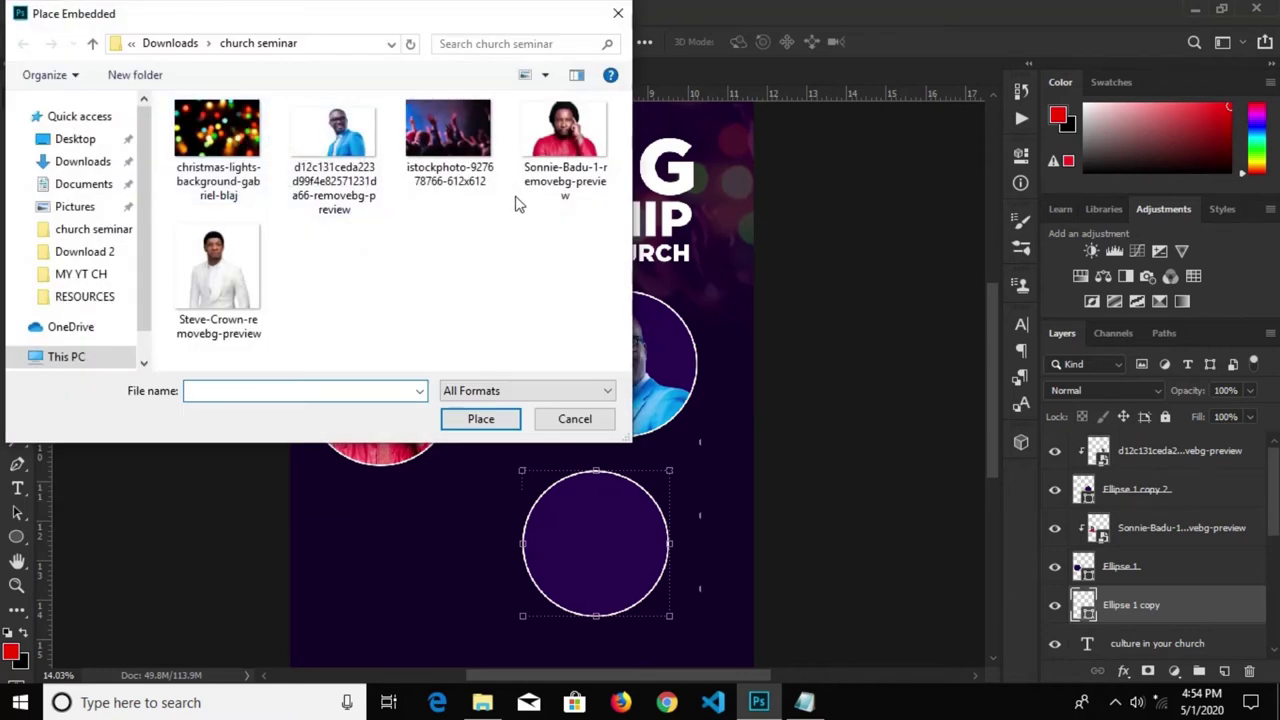
left_click(191, 279)
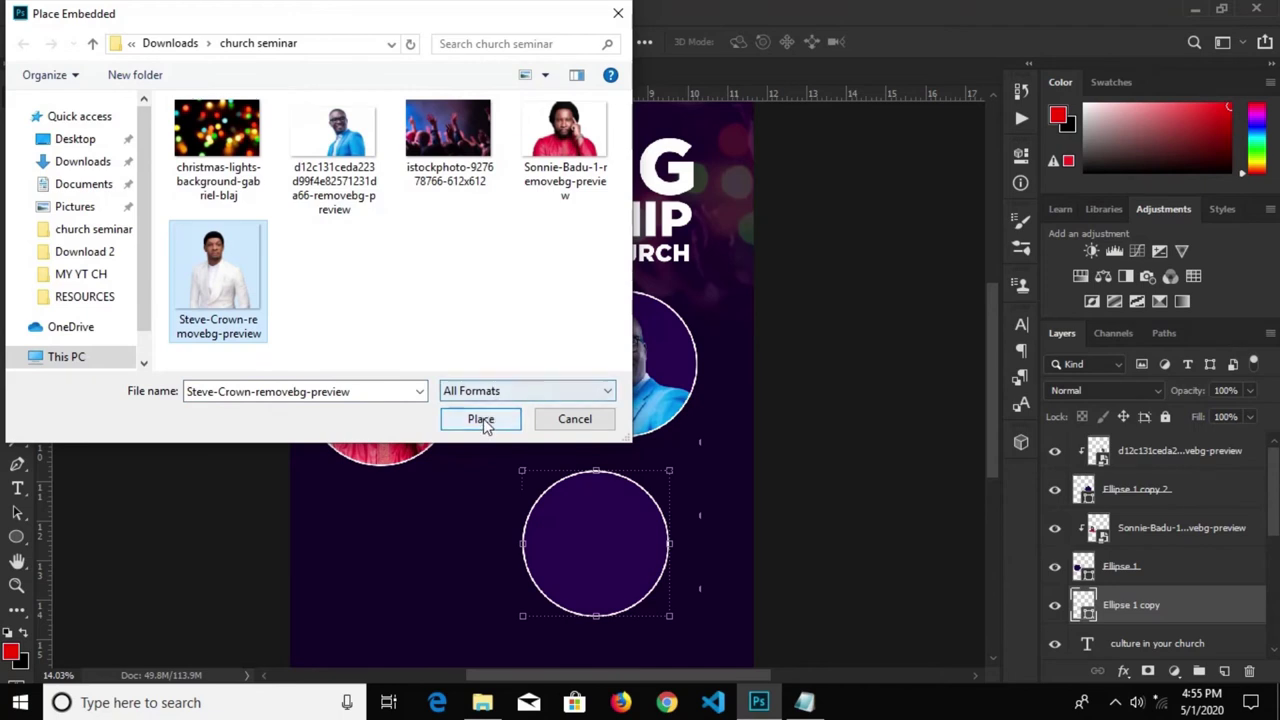
left_click(480, 418)
left_click_drag(572, 330, 560, 460)
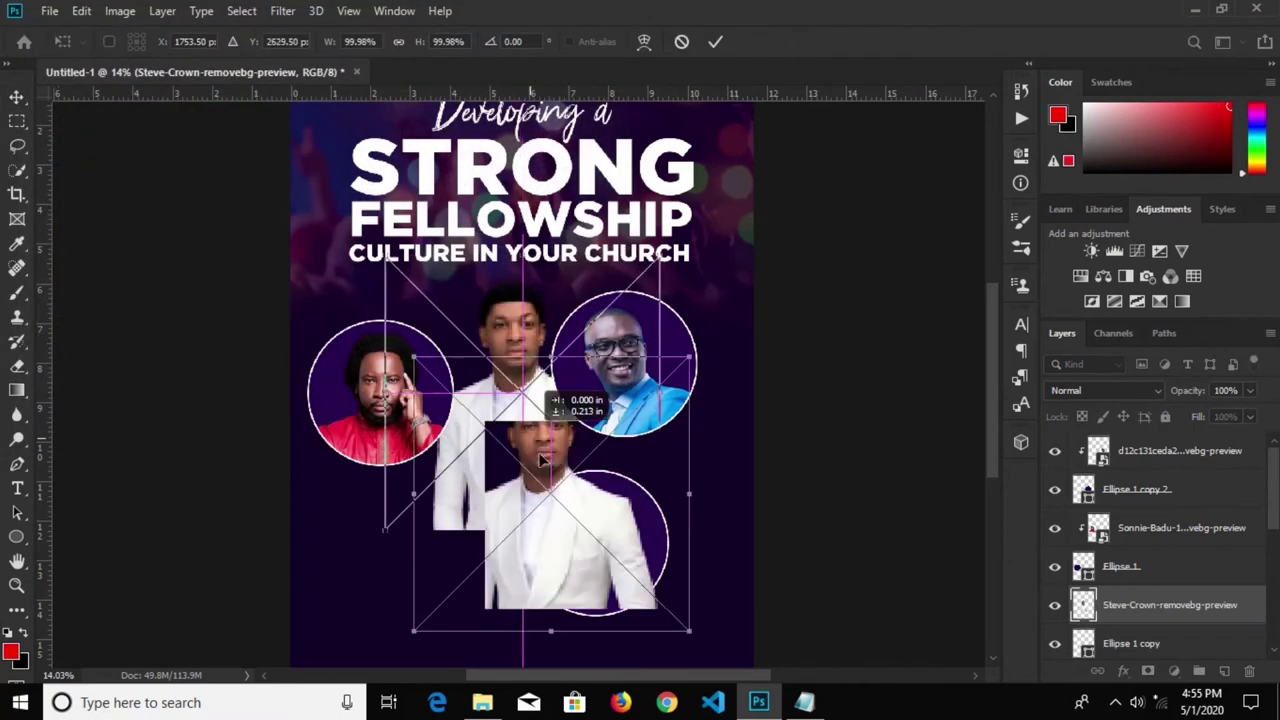
scroll(560, 460, "down", 3)
scroll(575, 500, "up", 2)
scroll(592, 545, "up", 2)
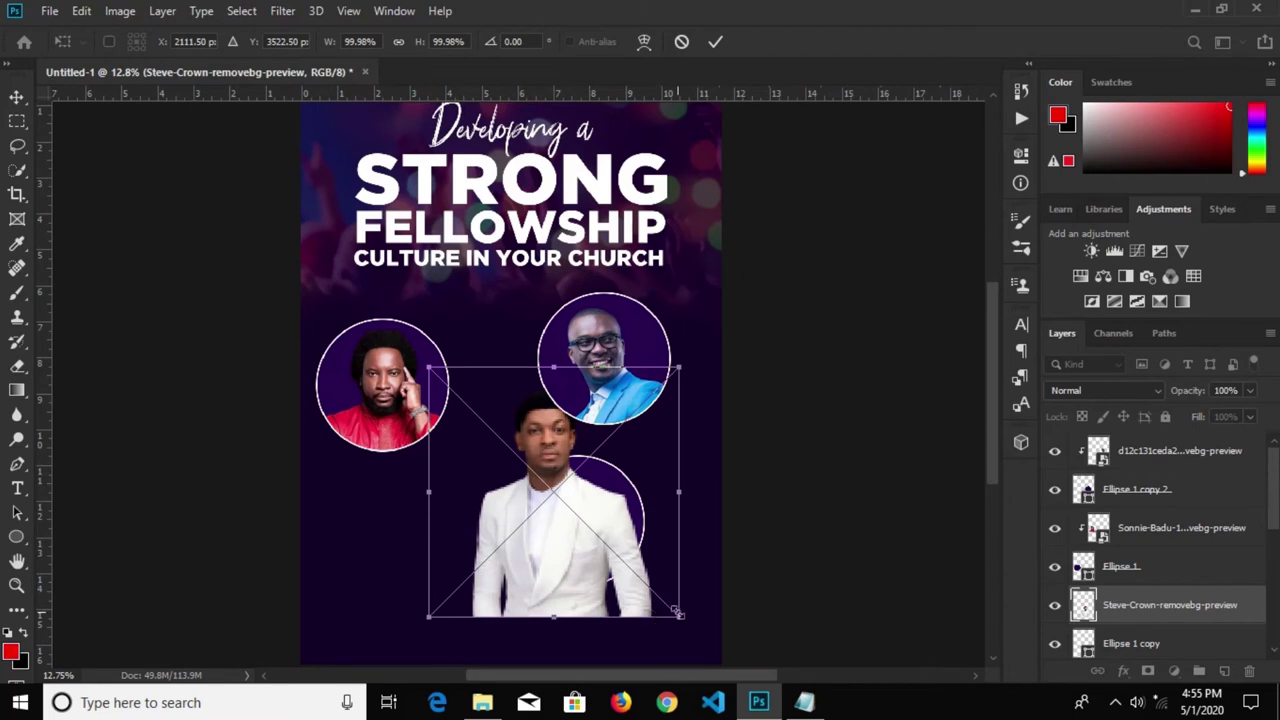
left_click_drag(677, 611, 620, 557)
mouse_move(530, 490)
left_mouse_down()
mouse_move(592, 568)
mouse_move(582, 562)
left_mouse_up()
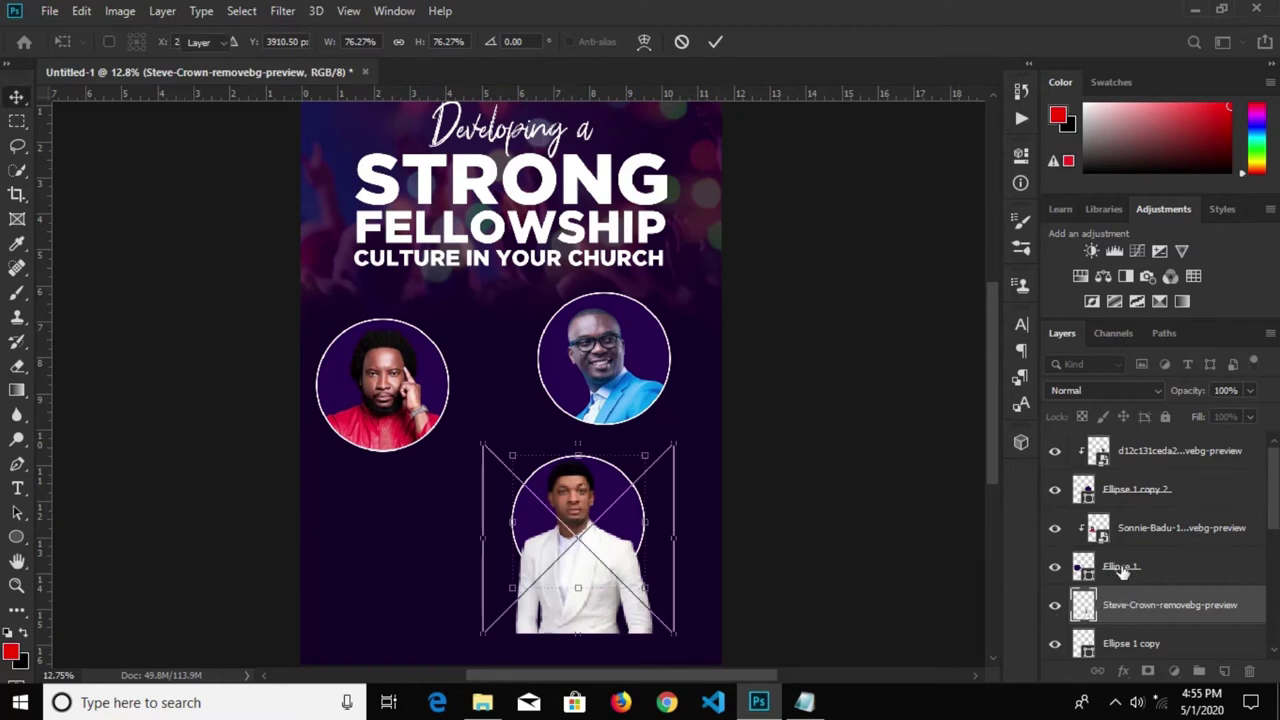
left_click(1122, 568)
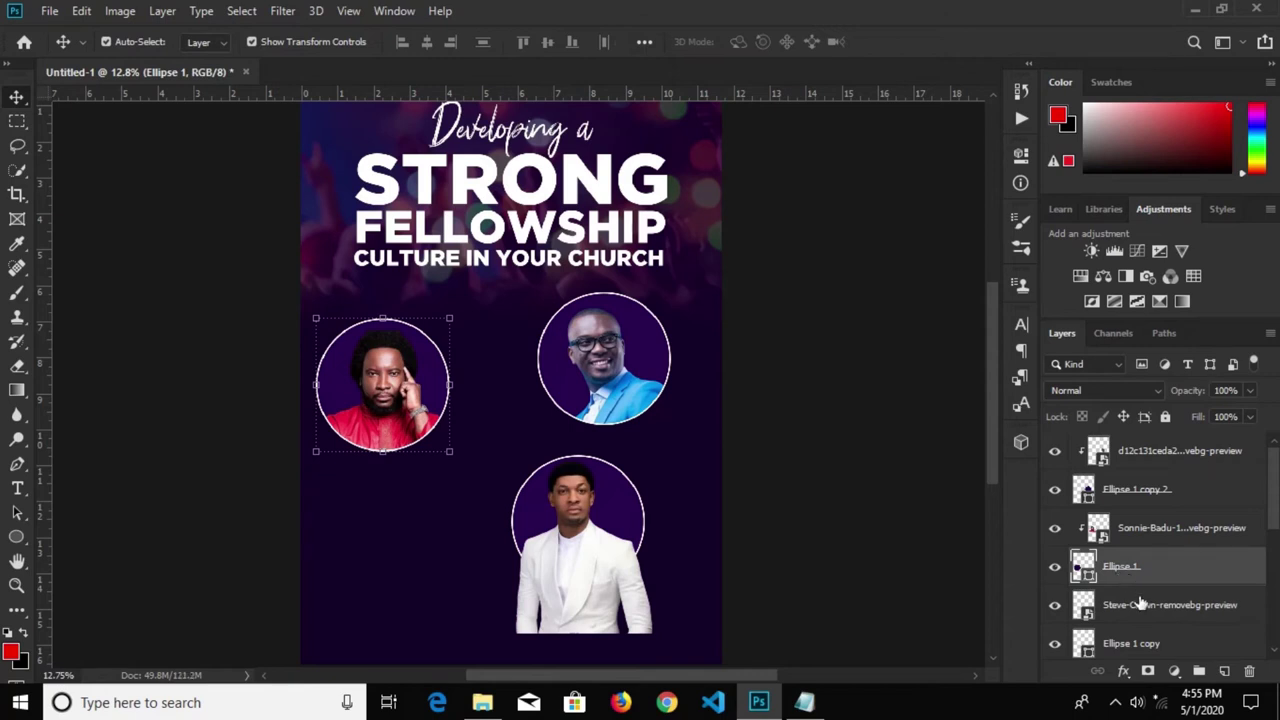
left_click(1112, 488)
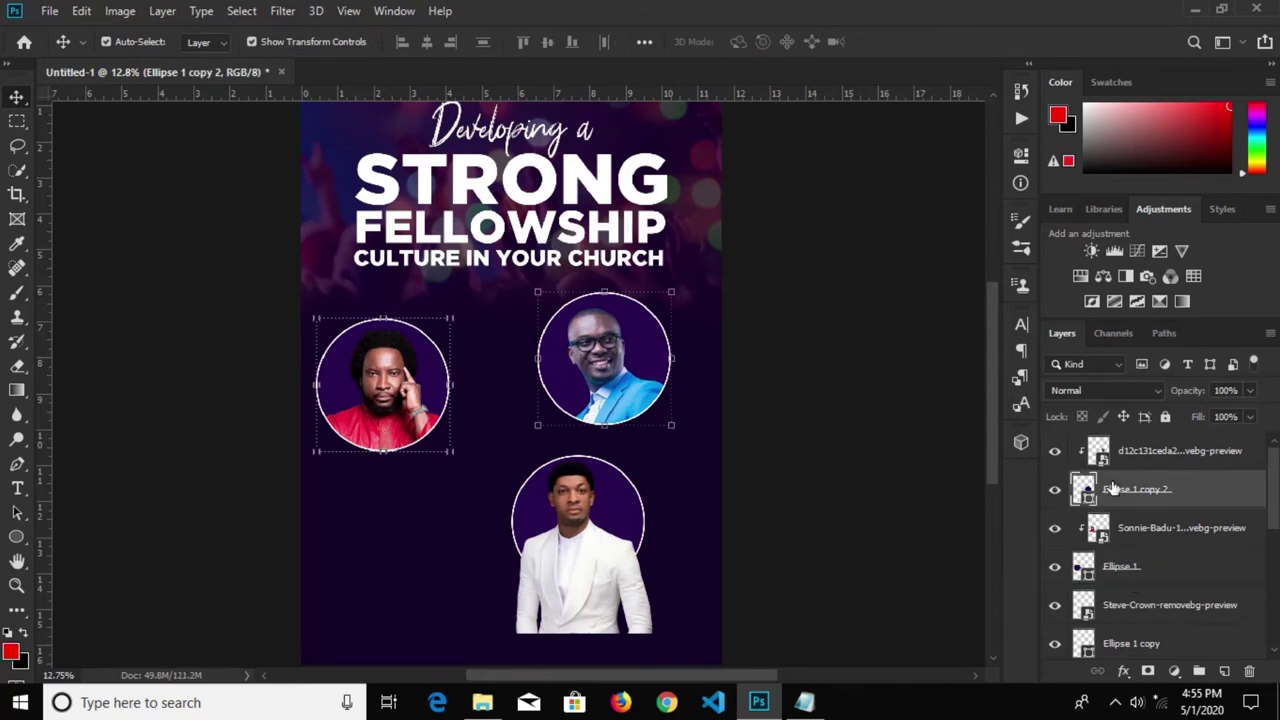
Reorder the layers so the third photo sits directly above Ellipse 1 copy
scroll(1128, 543, "down", 1)
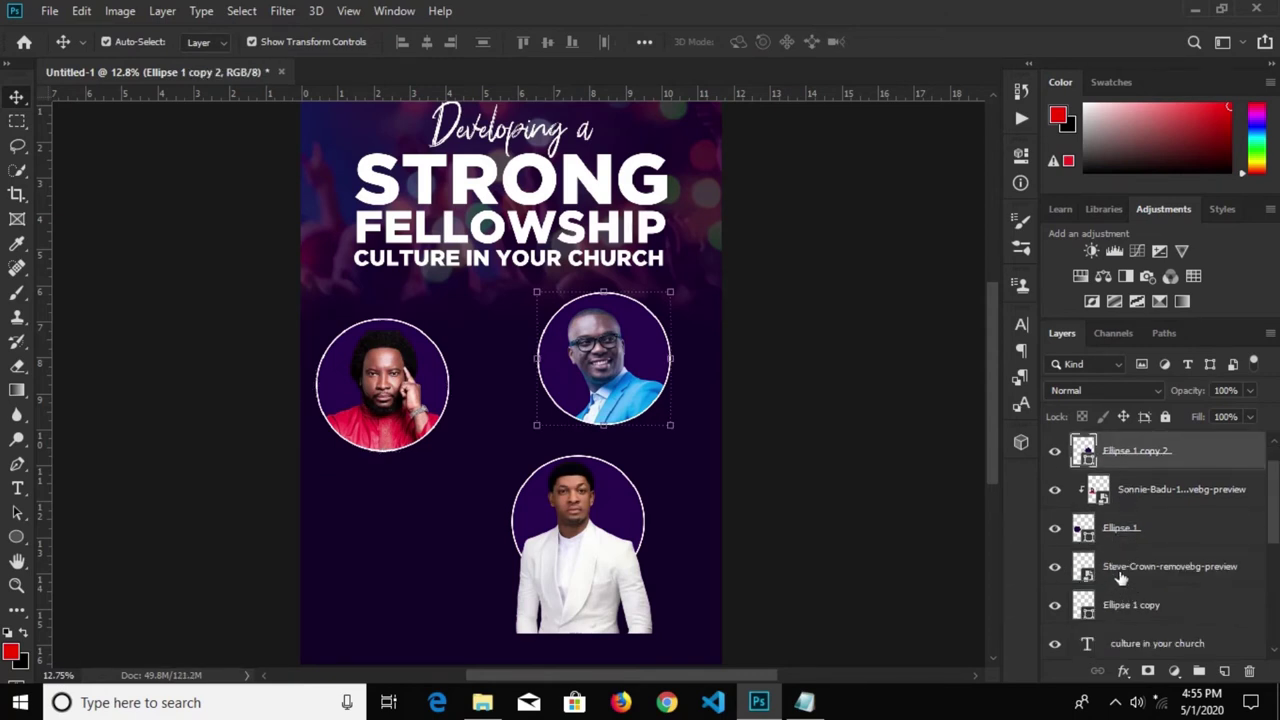
scroll(1122, 522, "up", 1)
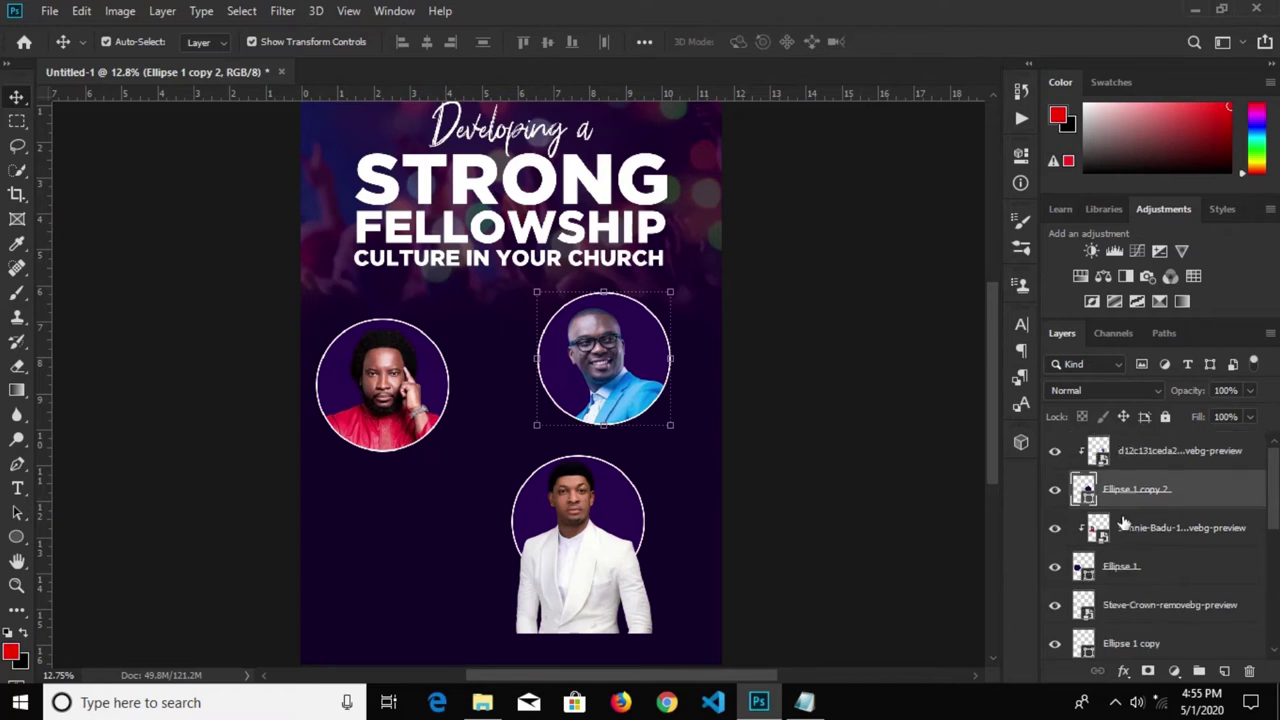
left_click(1135, 567)
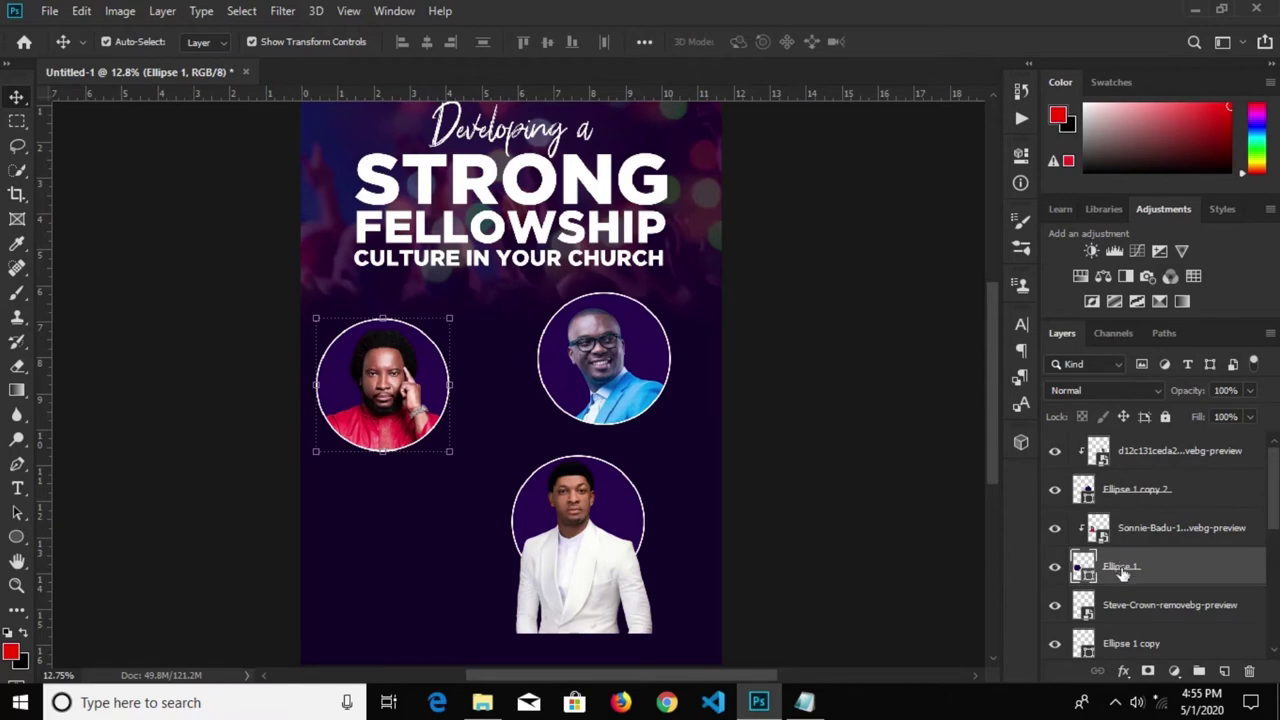
left_click(1133, 615)
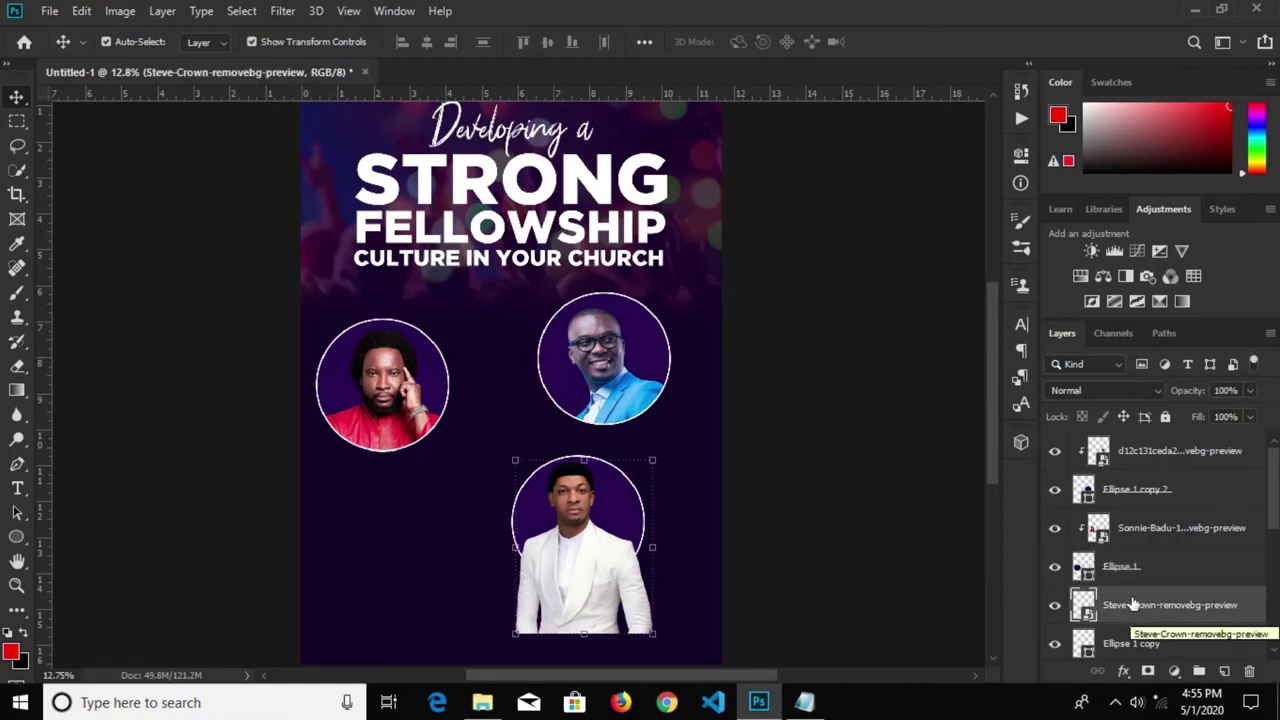
left_click(1125, 575)
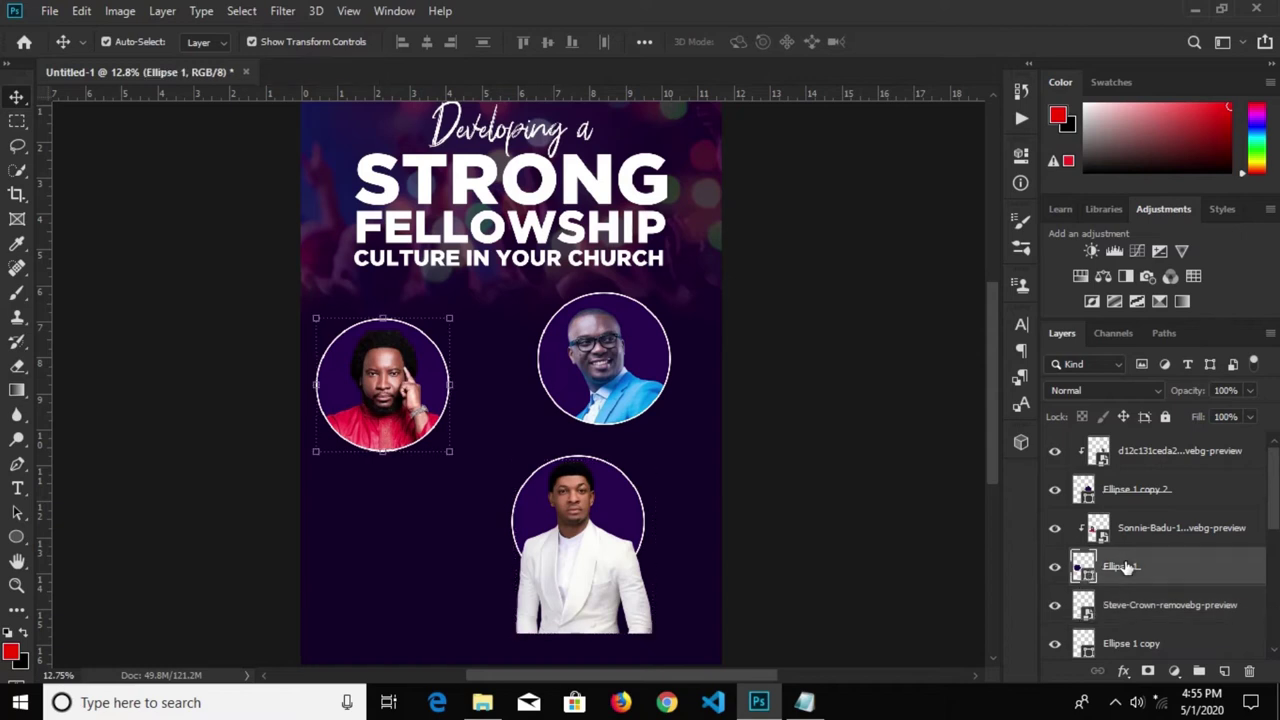
left_click(1134, 645)
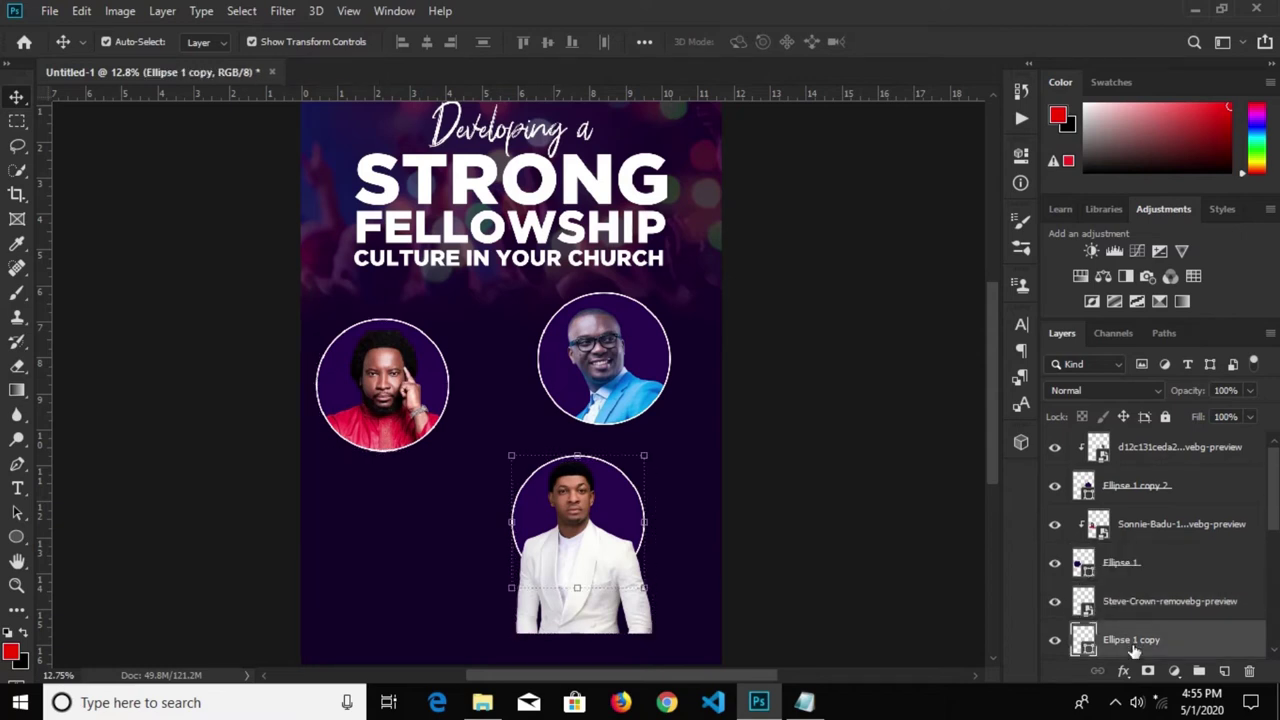
left_click_drag(1133, 638, 1137, 612)
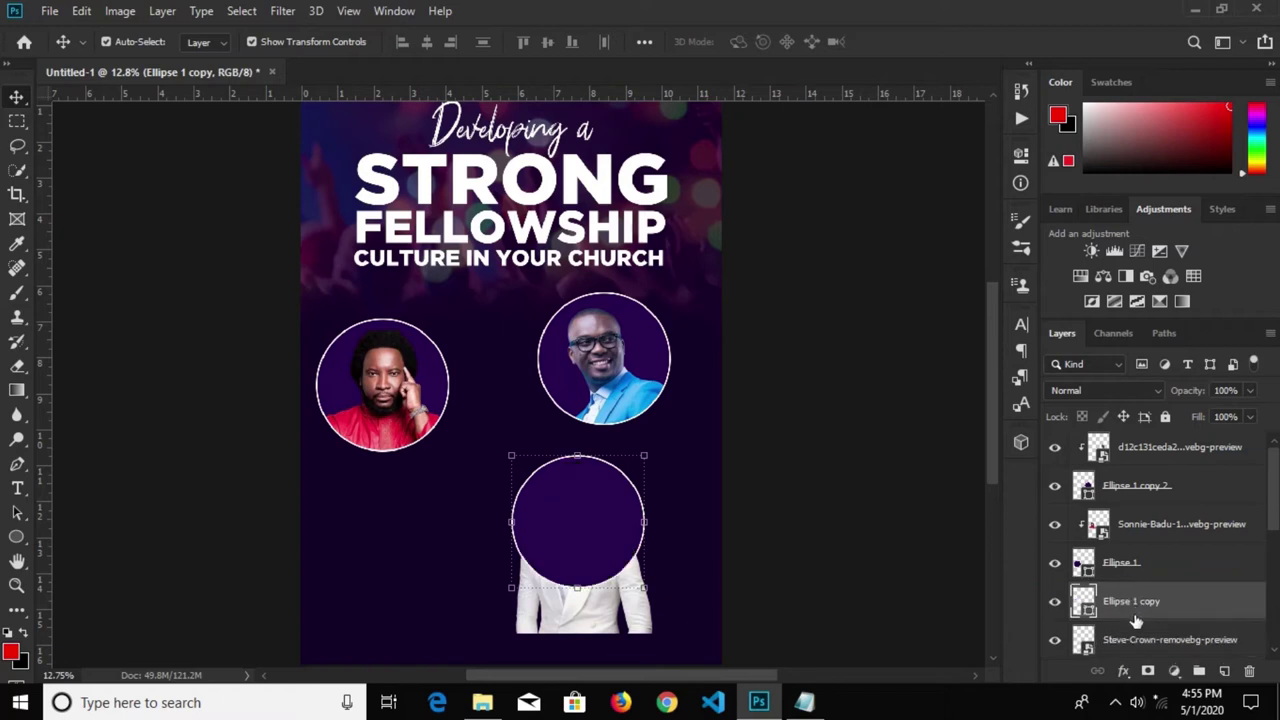
scroll(1151, 577, "down", 1)
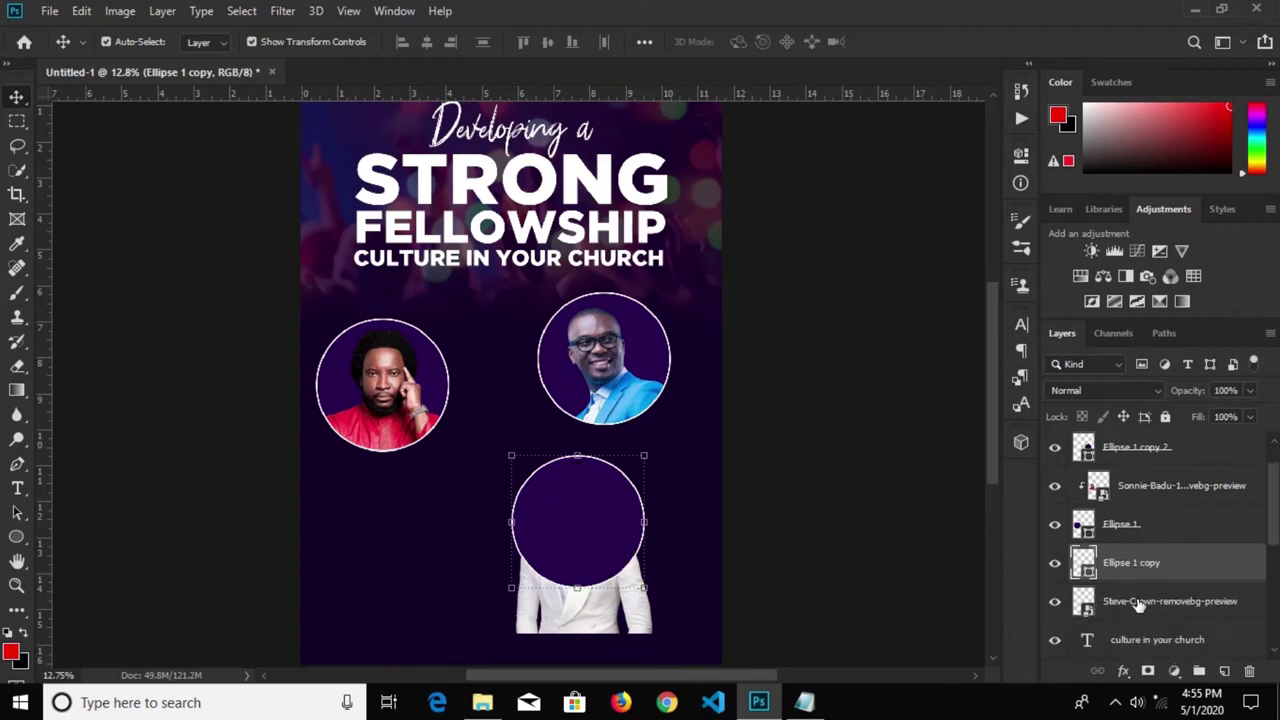
left_click_drag(1137, 604, 1132, 550)
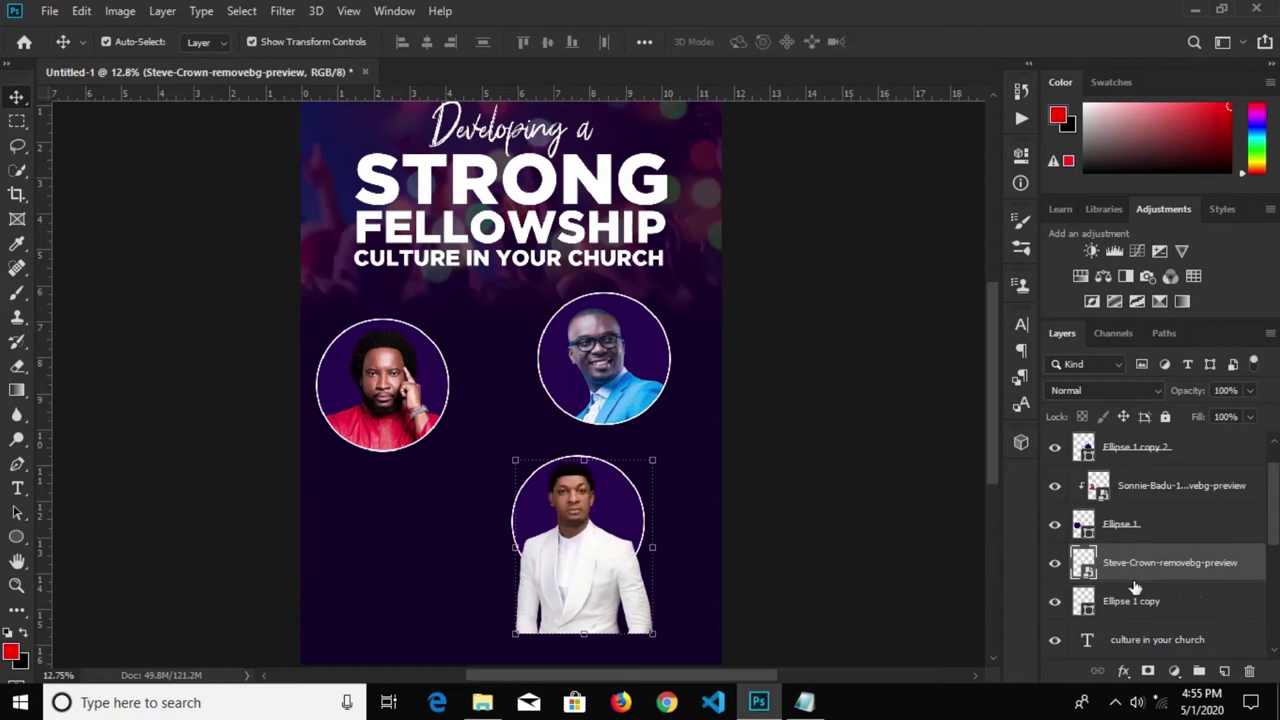
Clip the third photo into the bottom circle and deselect all layers
right_click(1141, 565)
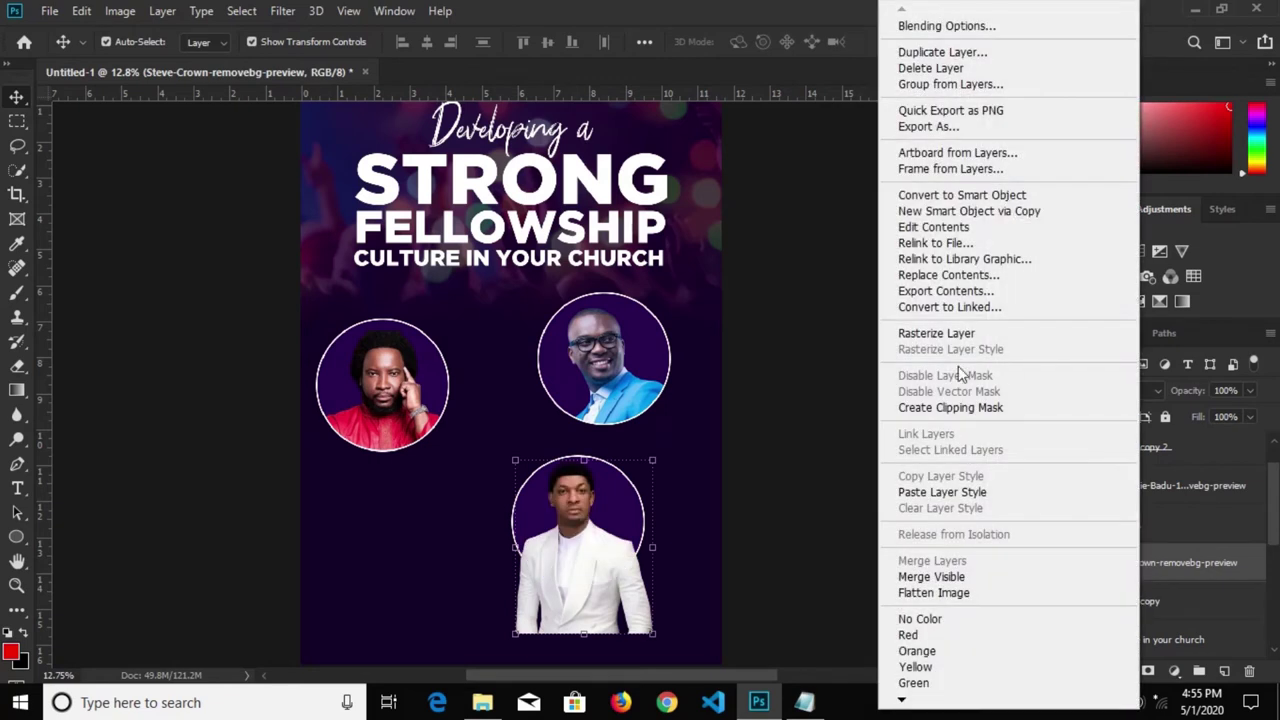
left_click(948, 407)
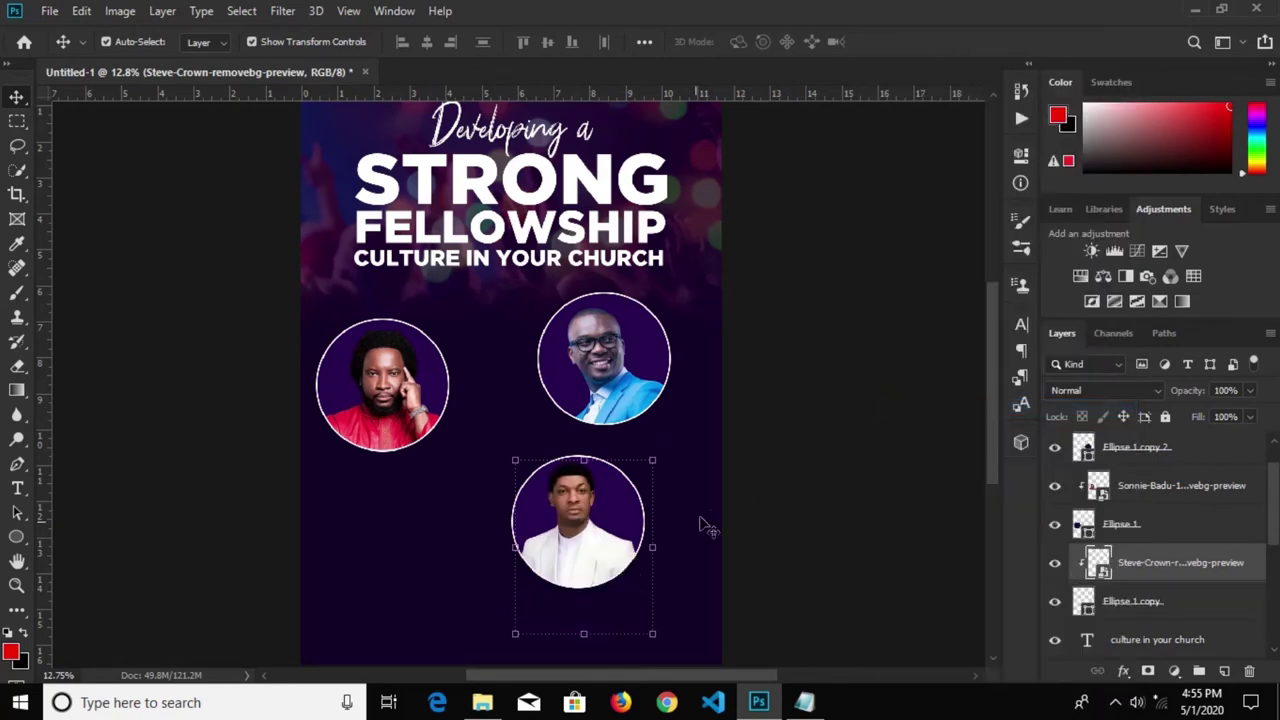
left_click(731, 472)
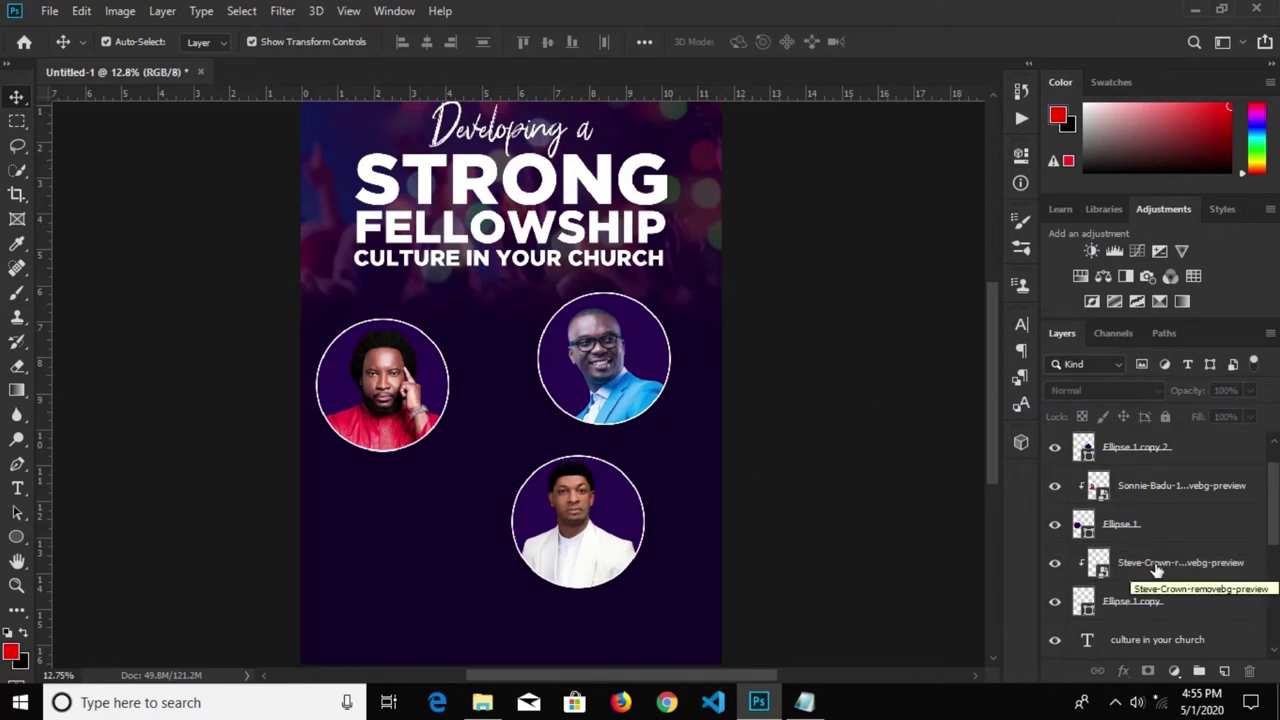
scroll(1157, 568, "up", 1)
Group the top-right speaker photo with Ellipse 1 copy 2 as Group 1
left_click(1146, 455)
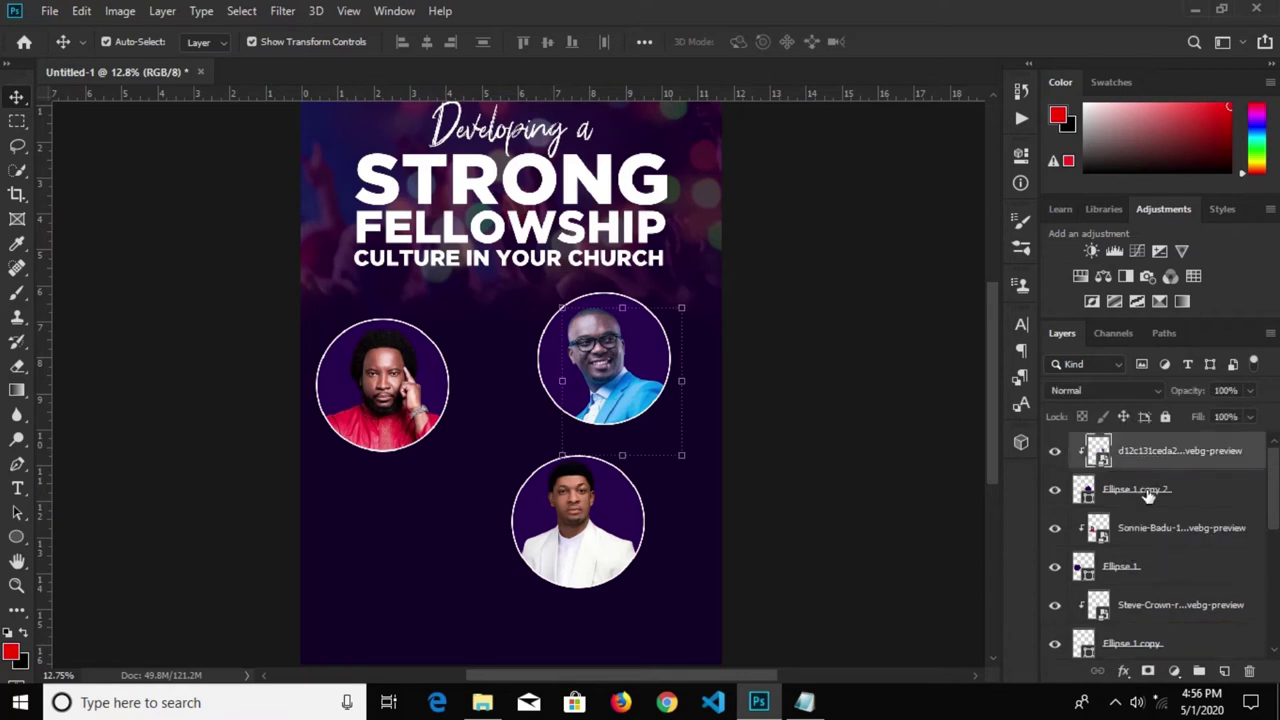
left_click(1136, 490)
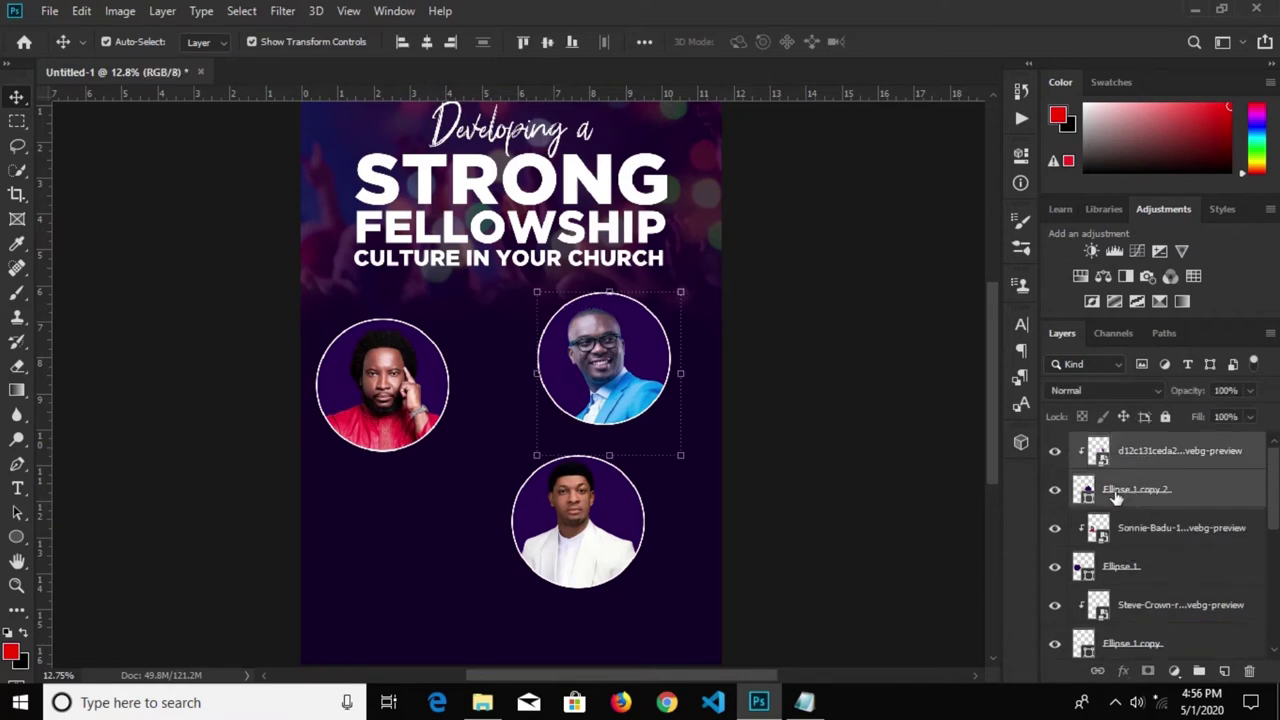
key("ctrl+g")
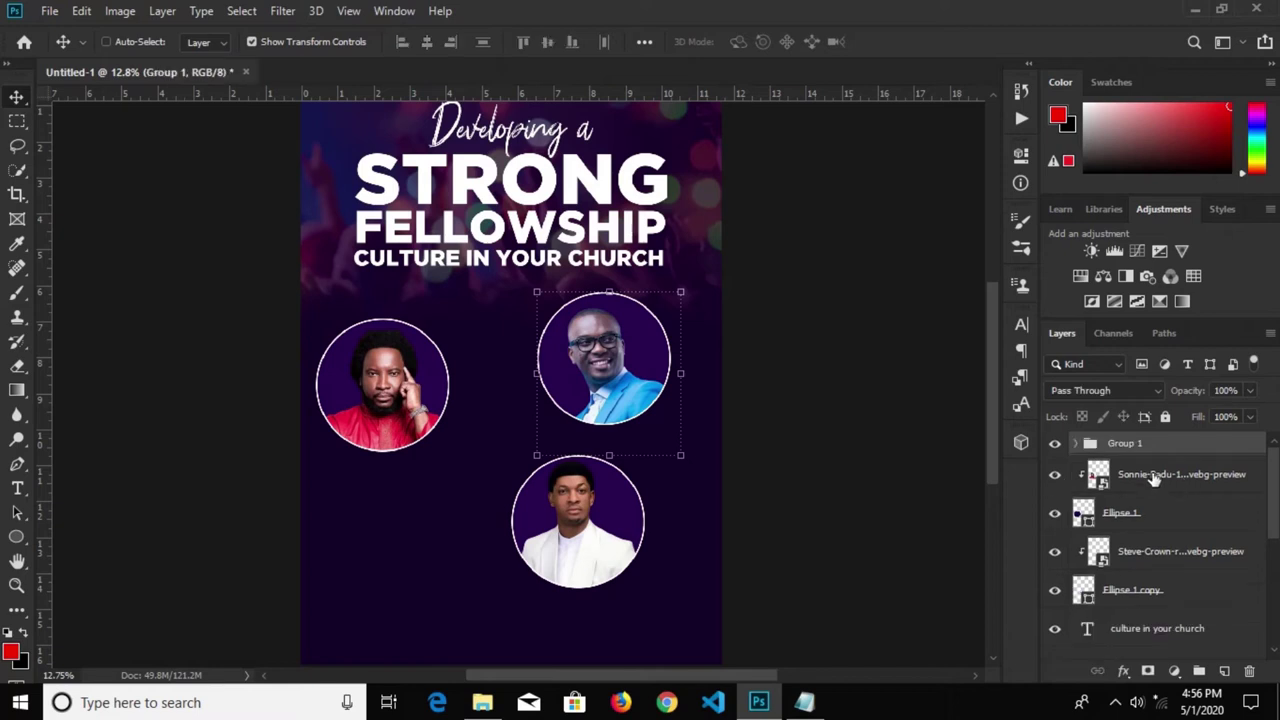
left_click(1054, 443)
left_click(1054, 443)
Move Group 1 left beside the first portrait, nudging it slightly up
key("ctrl+t")
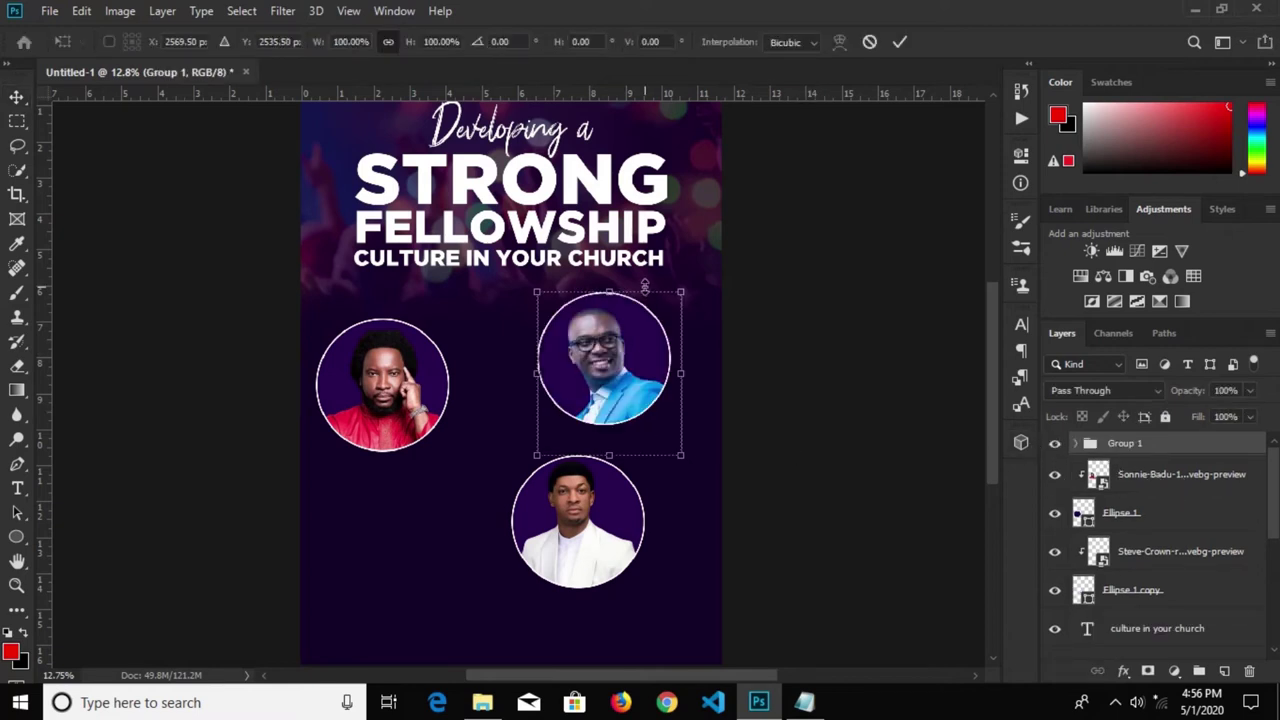
left_click_drag(630, 377, 558, 407)
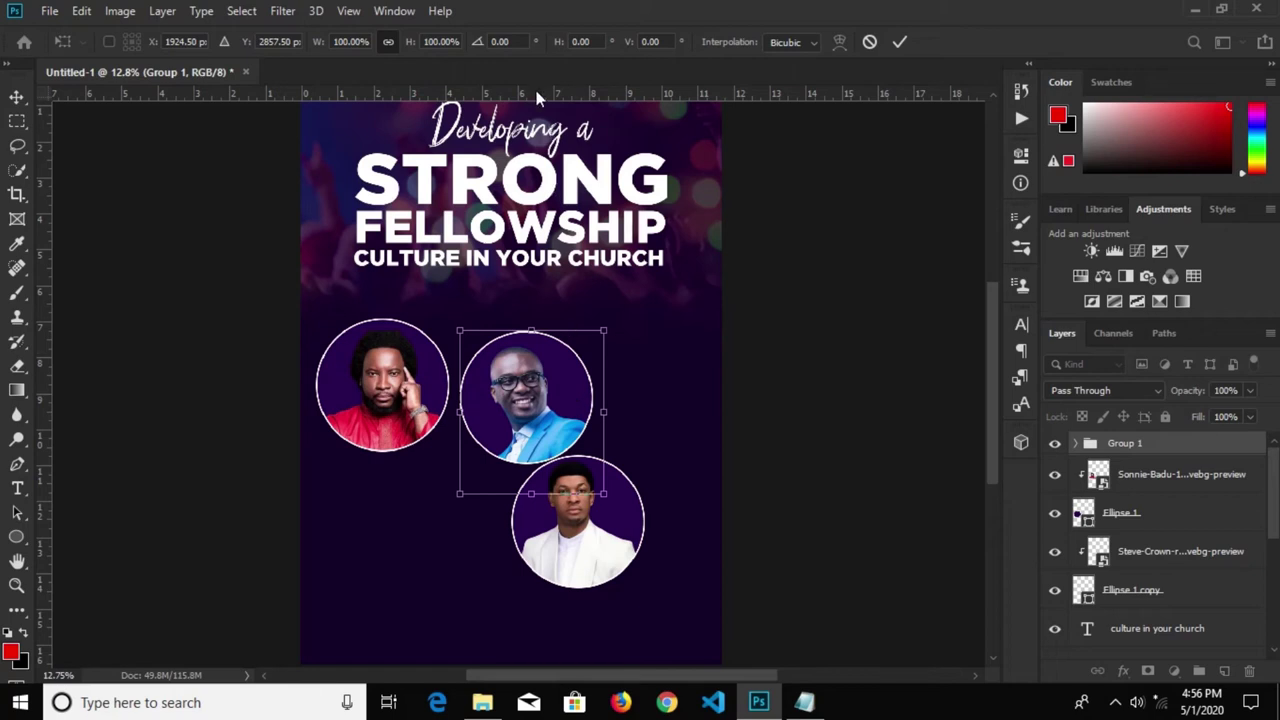
key("Up")
key("Up")
key("Up")
key("Up")
key("Up")
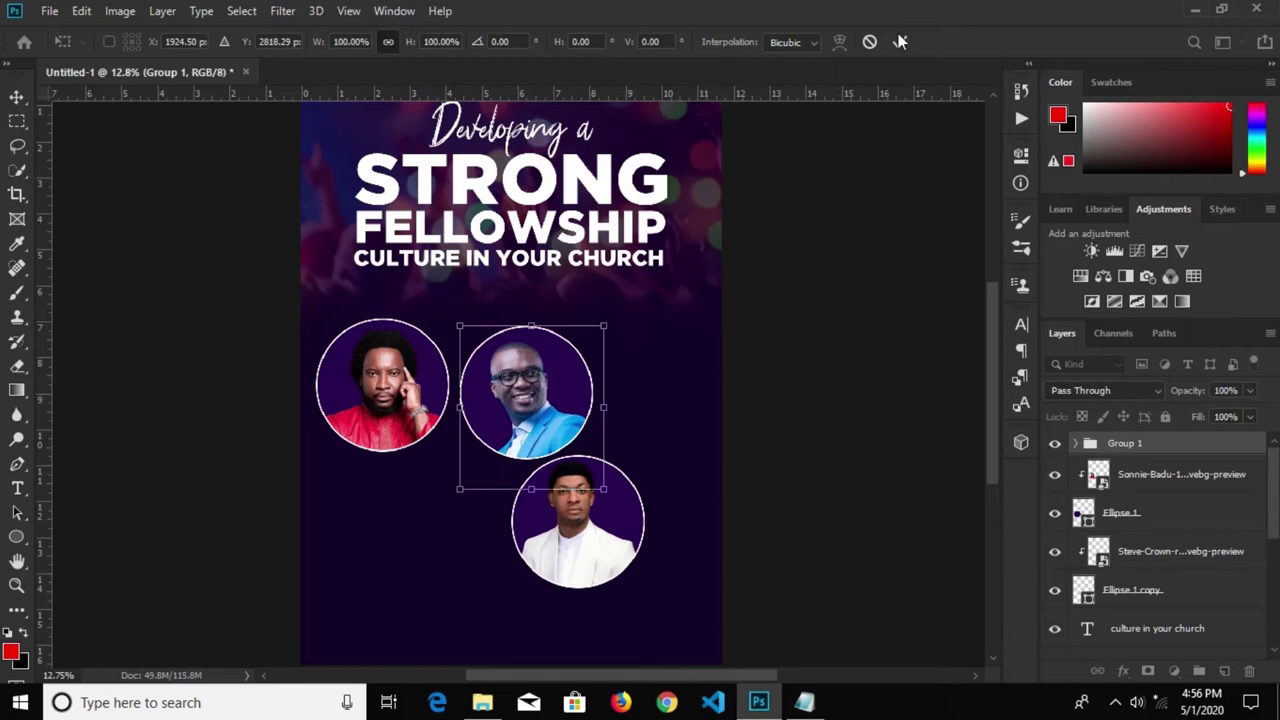
key("Return")
left_click(585, 552)
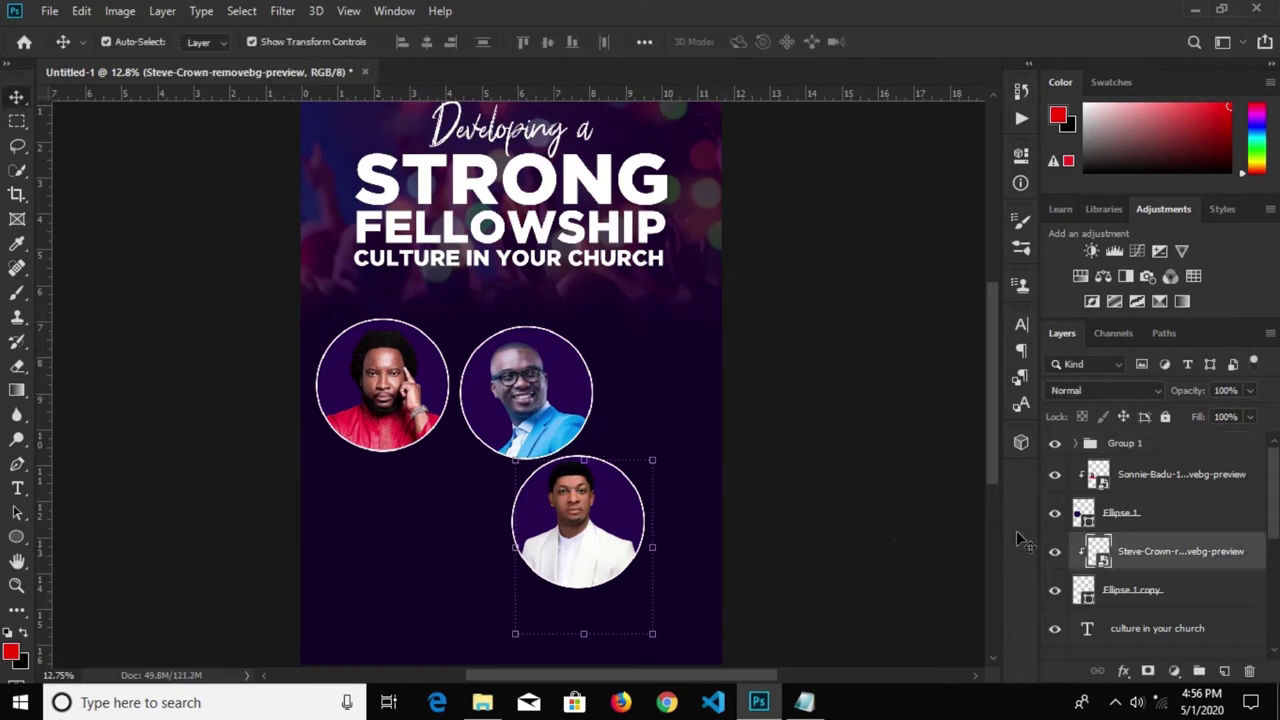
Group the left and lower speaker photos each with its circle, as Groups 2 and 3
left_click(1140, 514)
left_click(1143, 478, "shift")
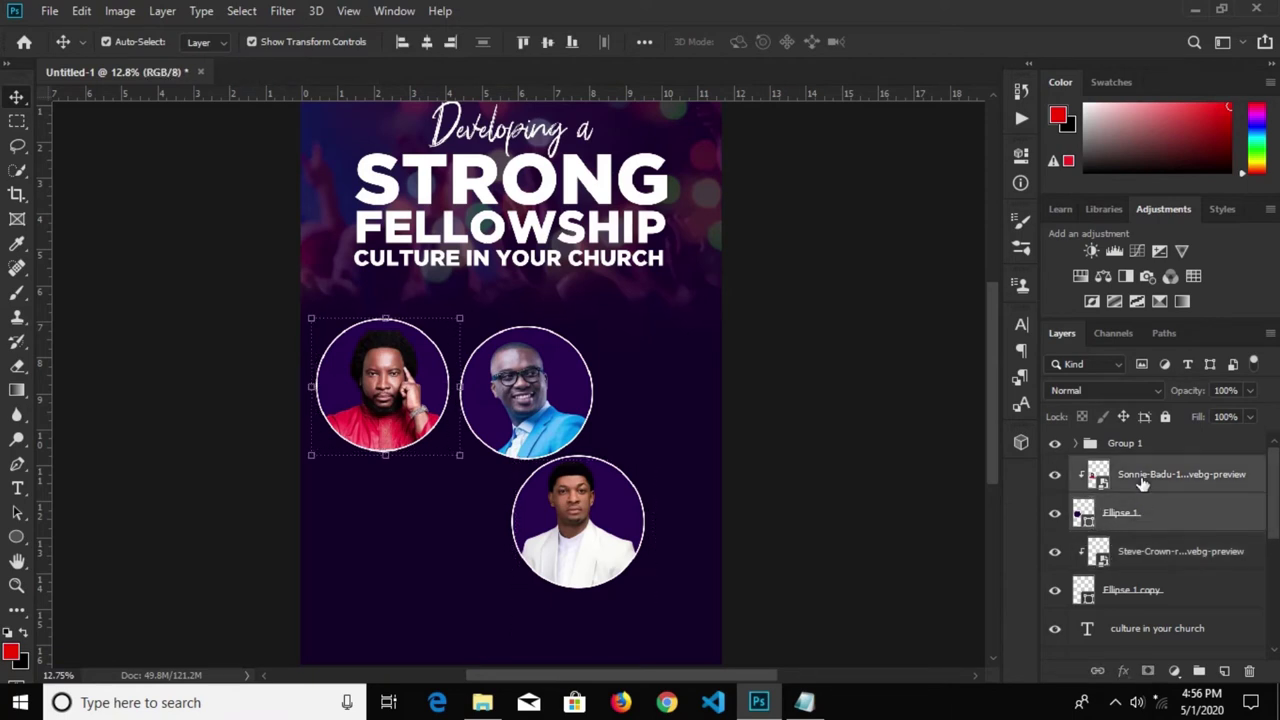
key("ctrl+g")
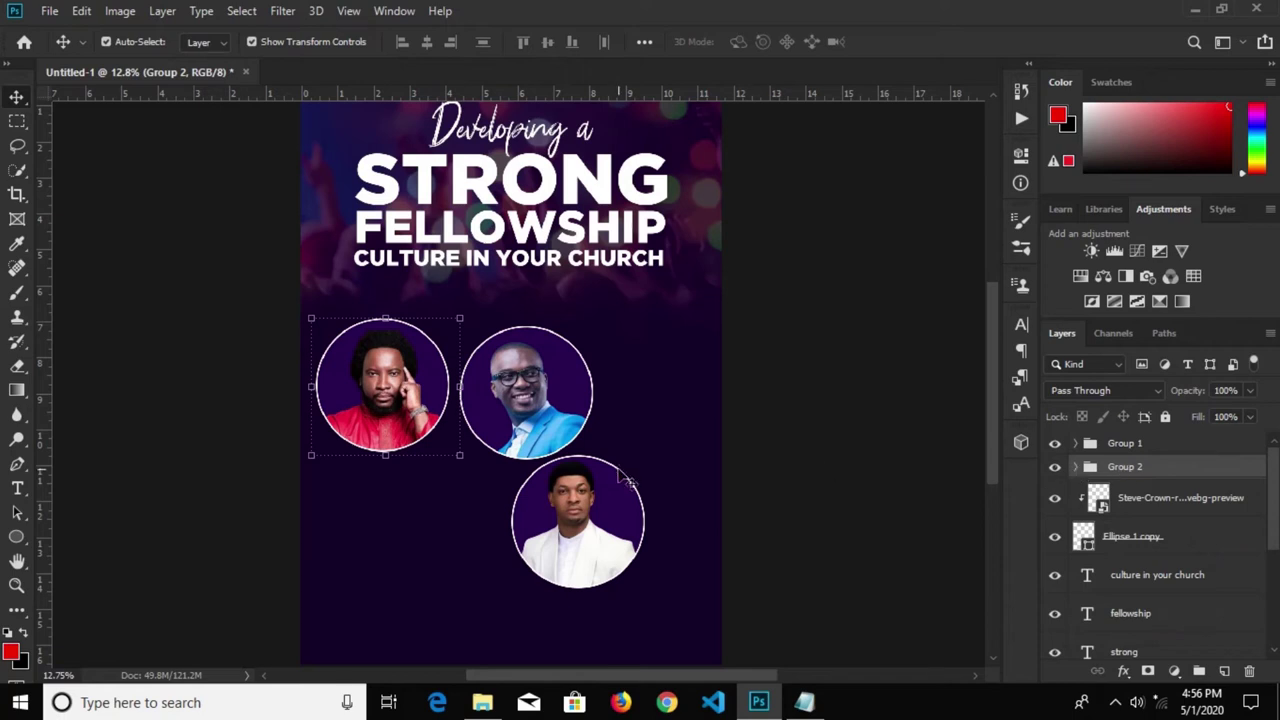
left_click(627, 505)
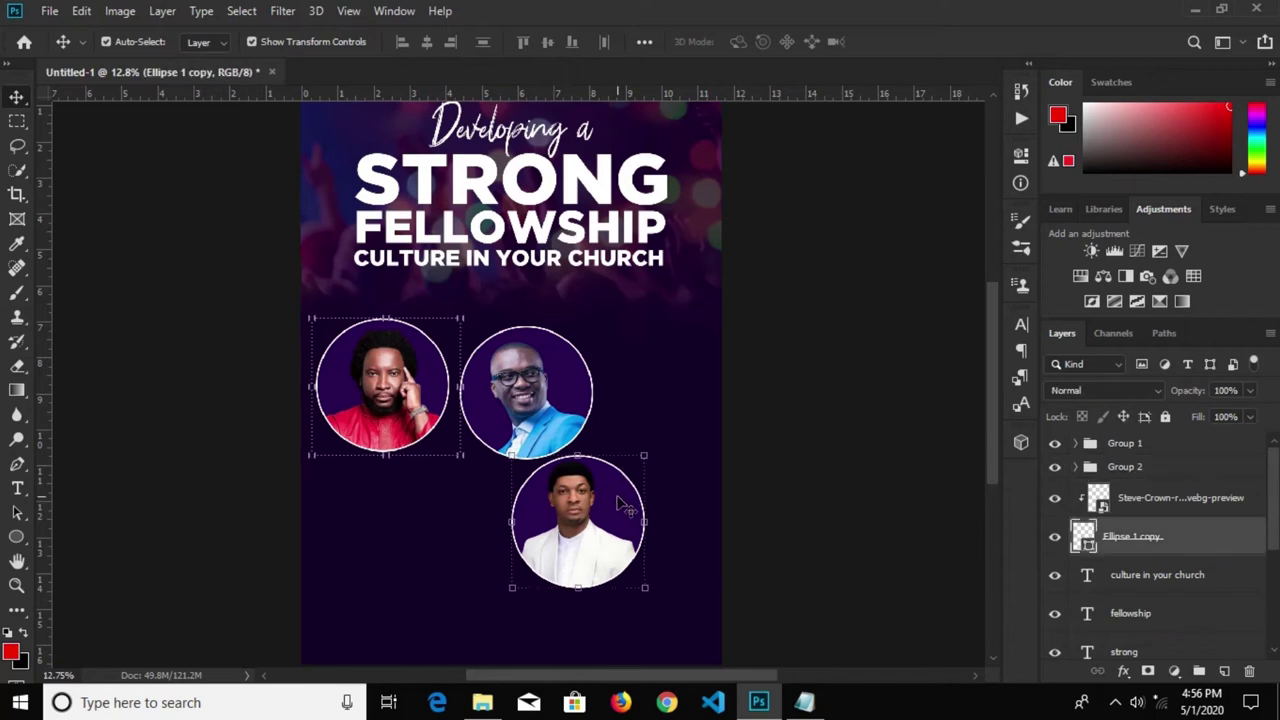
left_click(1152, 502, "shift")
key("ctrl+g")
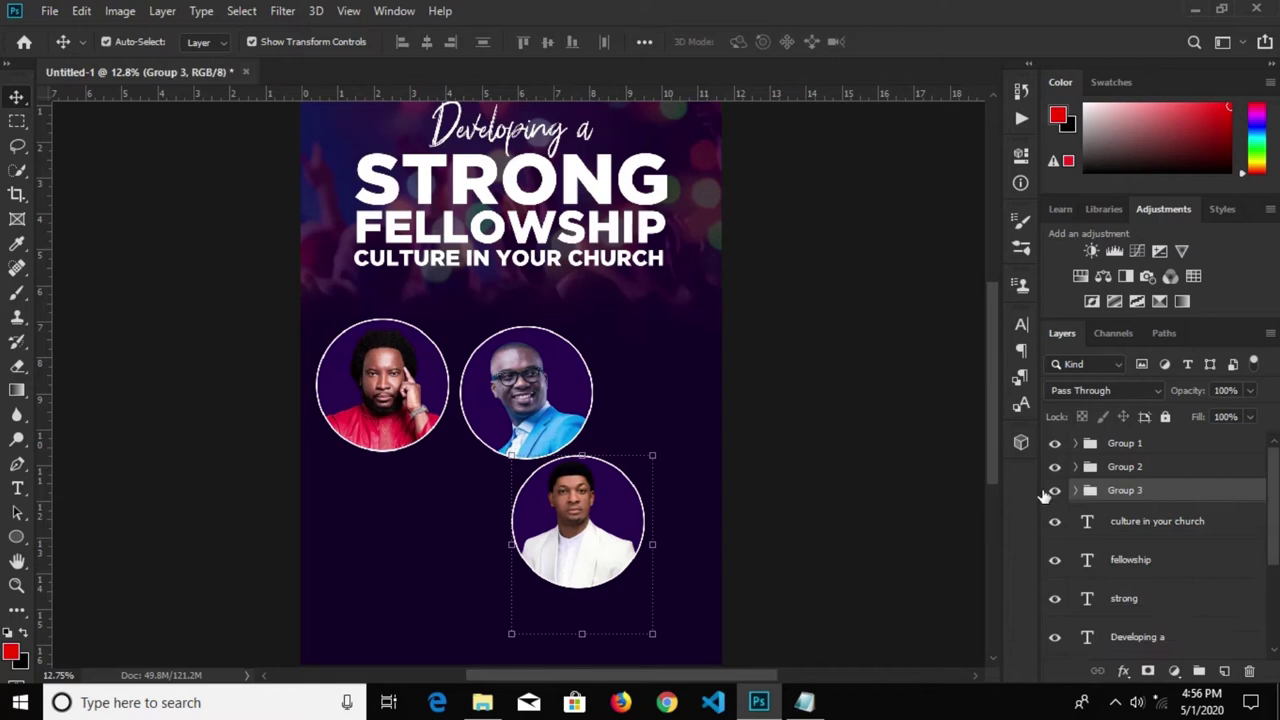
Move Group 3 up beside the second portrait to complete the row
left_click(1054, 490)
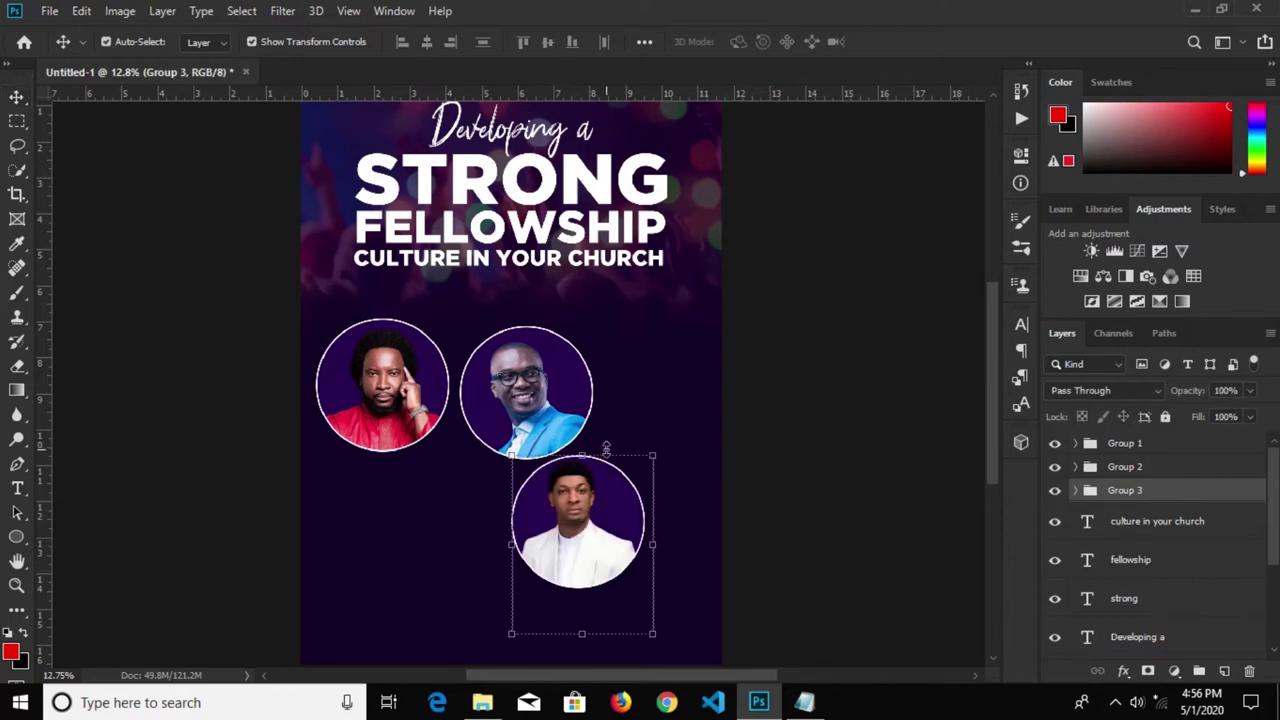
key("ctrl+t")
mouse_move(583, 521)
left_mouse_down()
mouse_move(665, 418)
mouse_move(685, 418)
left_mouse_up()
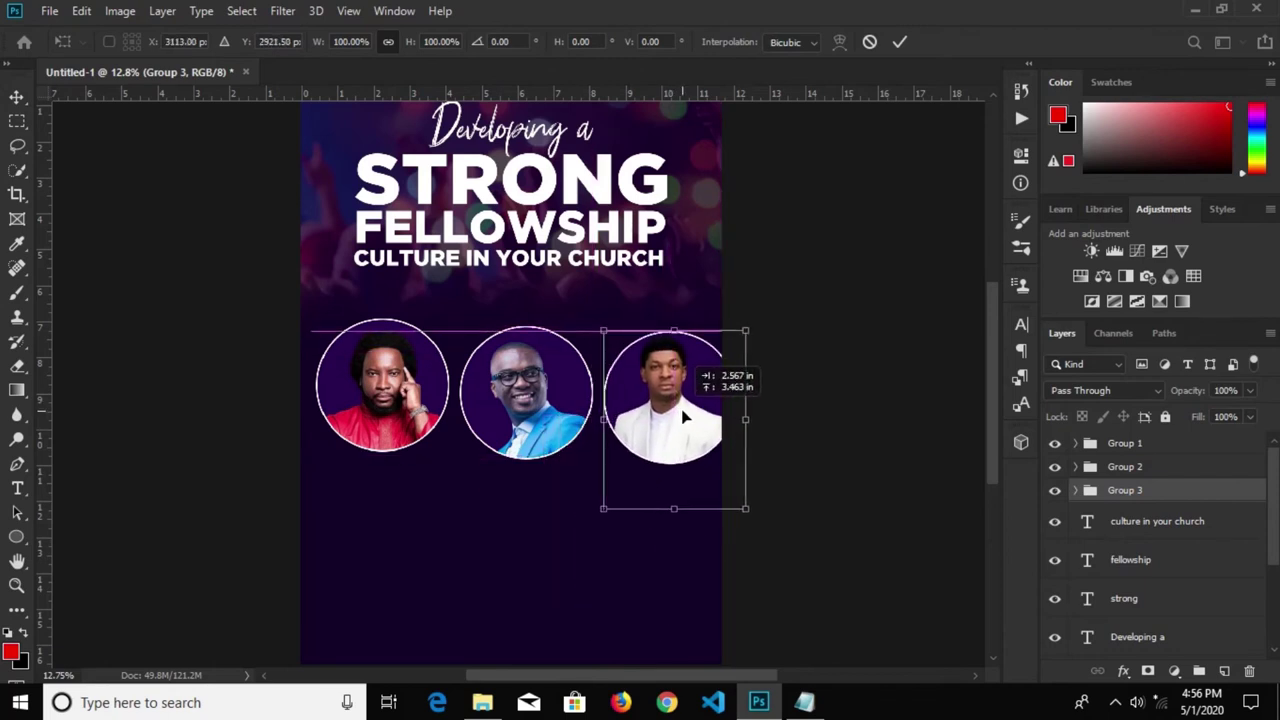
left_click_drag(685, 418, 676, 418)
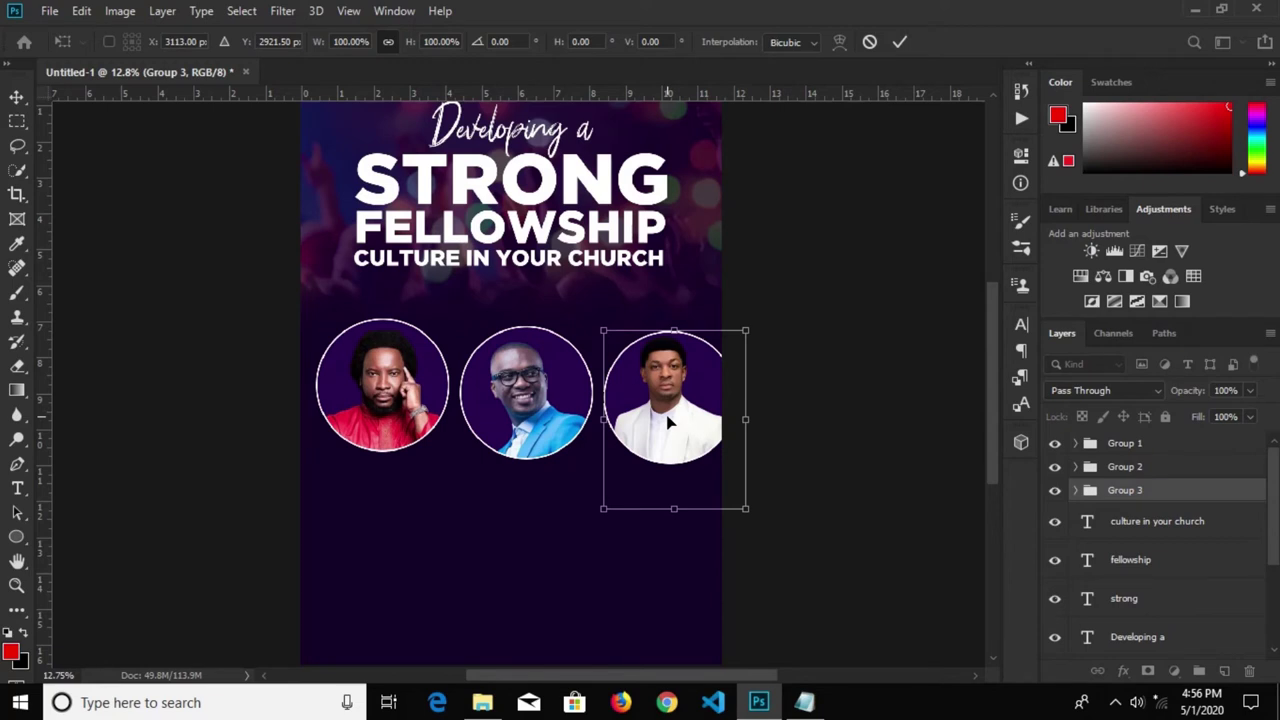
left_click_drag(670, 422, 670, 424)
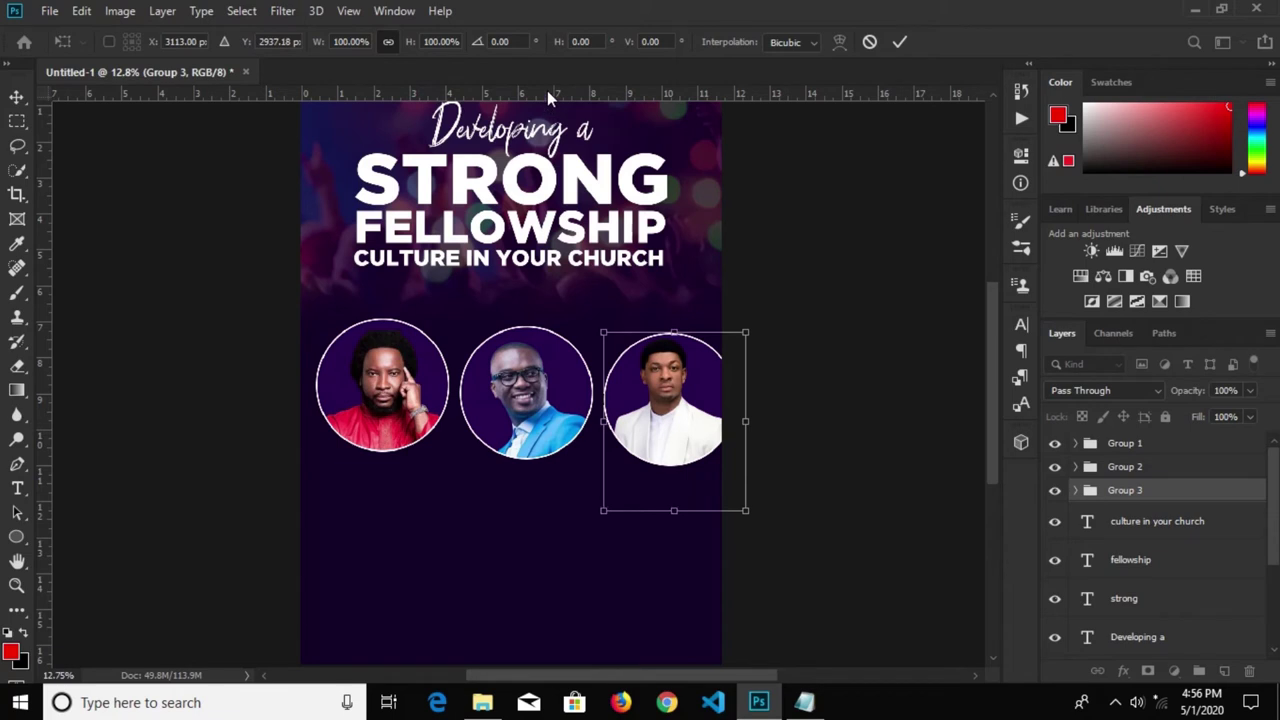
key("Return")
Add a guide at the portraits' bottom edge and nudge Groups 2 and 1 level with it
left_click(535, 530)
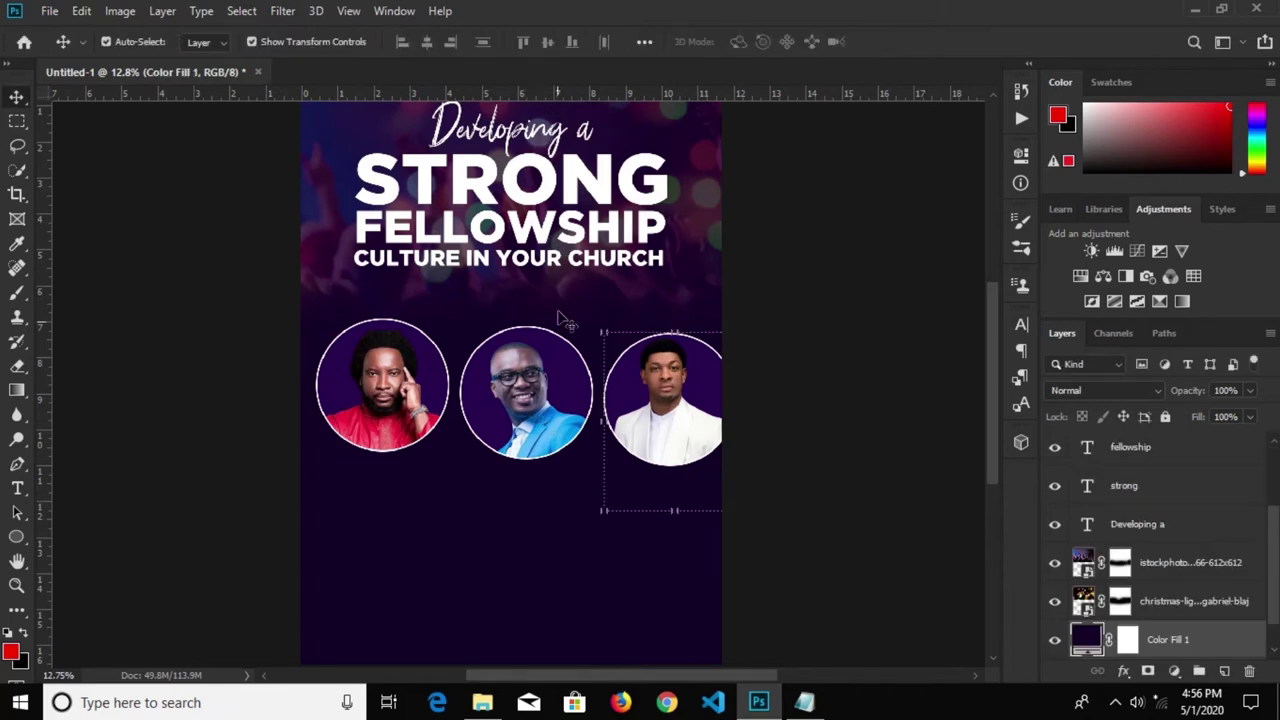
left_click_drag(542, 95, 576, 466)
scroll(1152, 522, "up", 3)
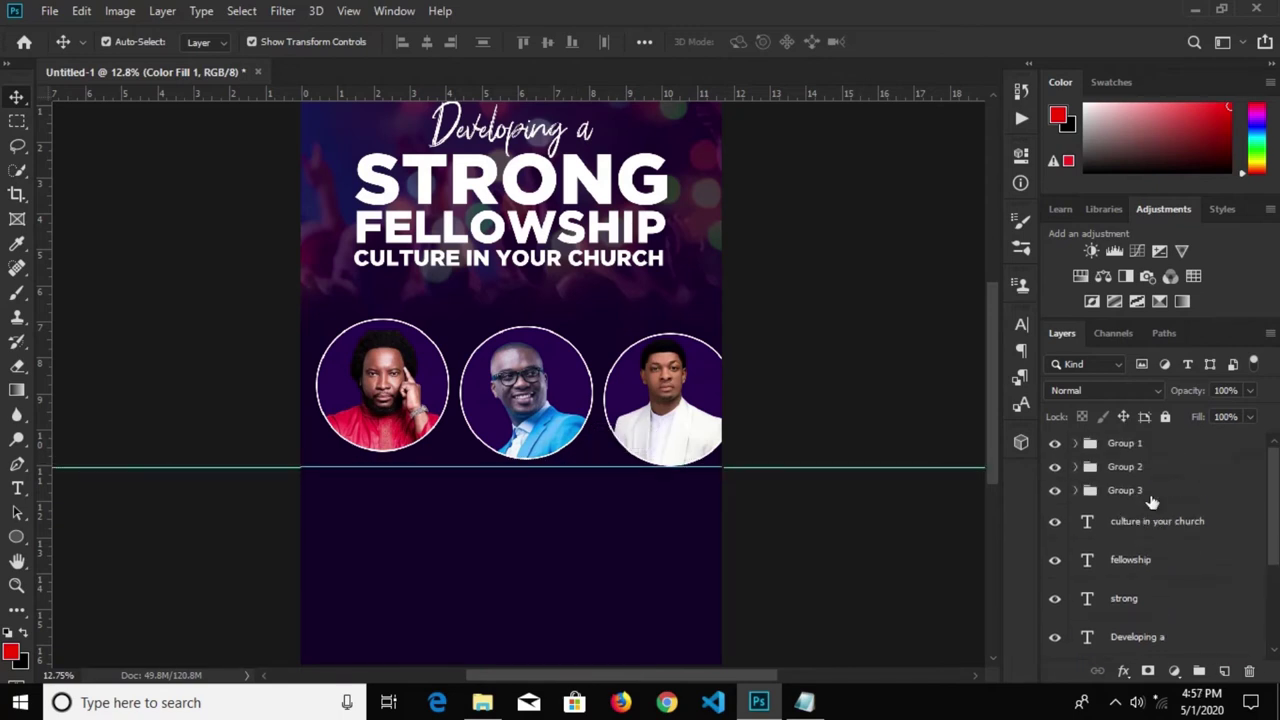
left_click(1156, 468)
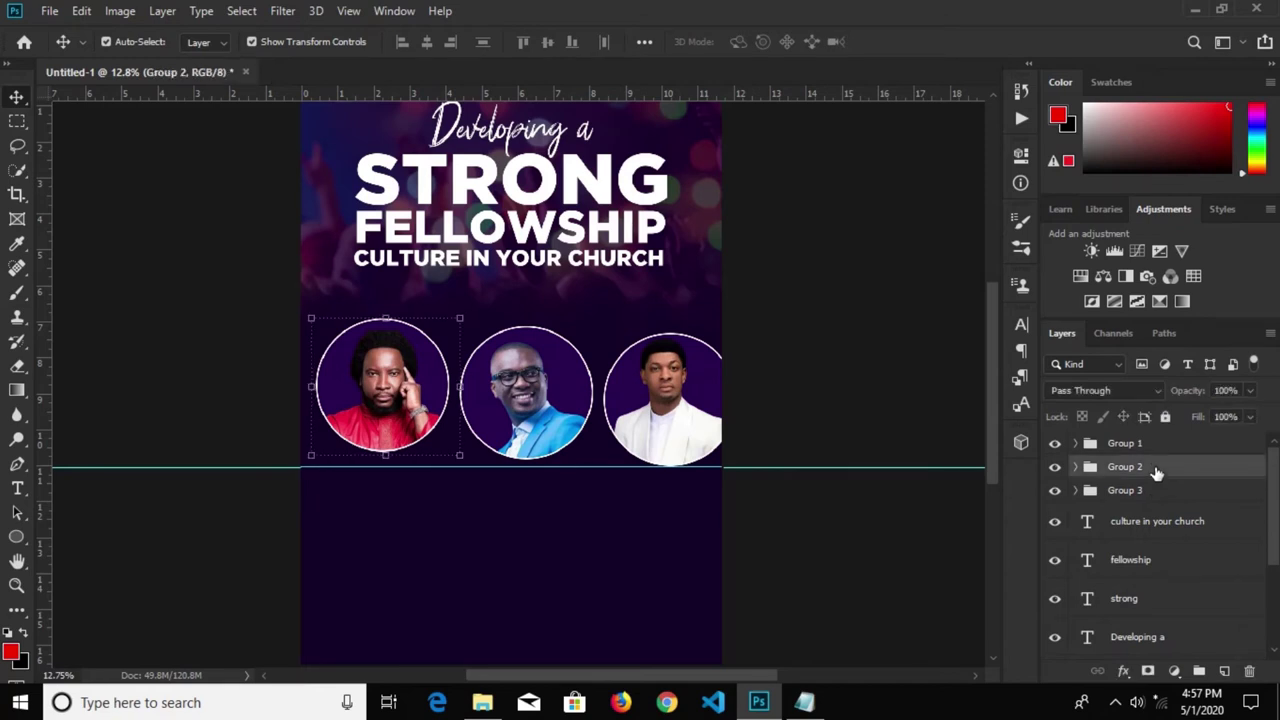
key("shift+Down")
key("shift+Down")
key("shift+Down")
key("shift+Down")
key("shift+Down")
key("shift+Down")
key("shift+Down")
key("shift+Down")
key("shift+Down")
key("shift+Down")
key("shift+Down")
key("shift+Down")
key("shift+Down")
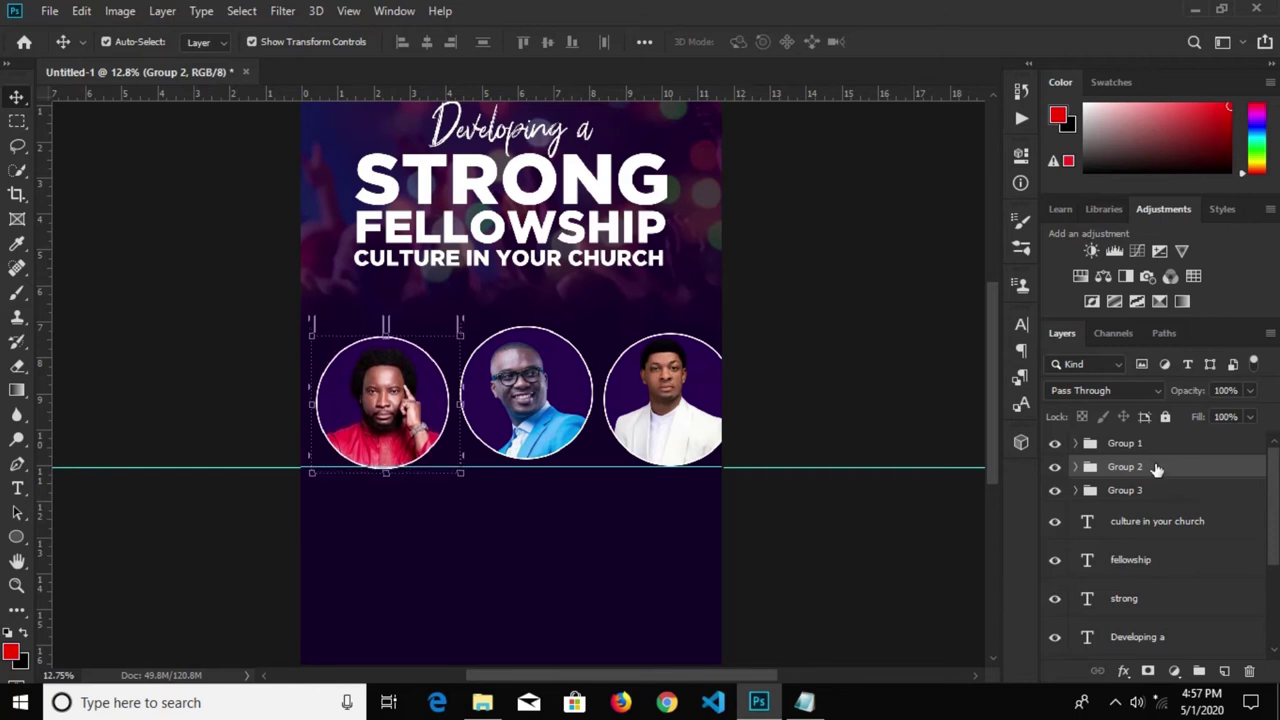
key("shift+Up")
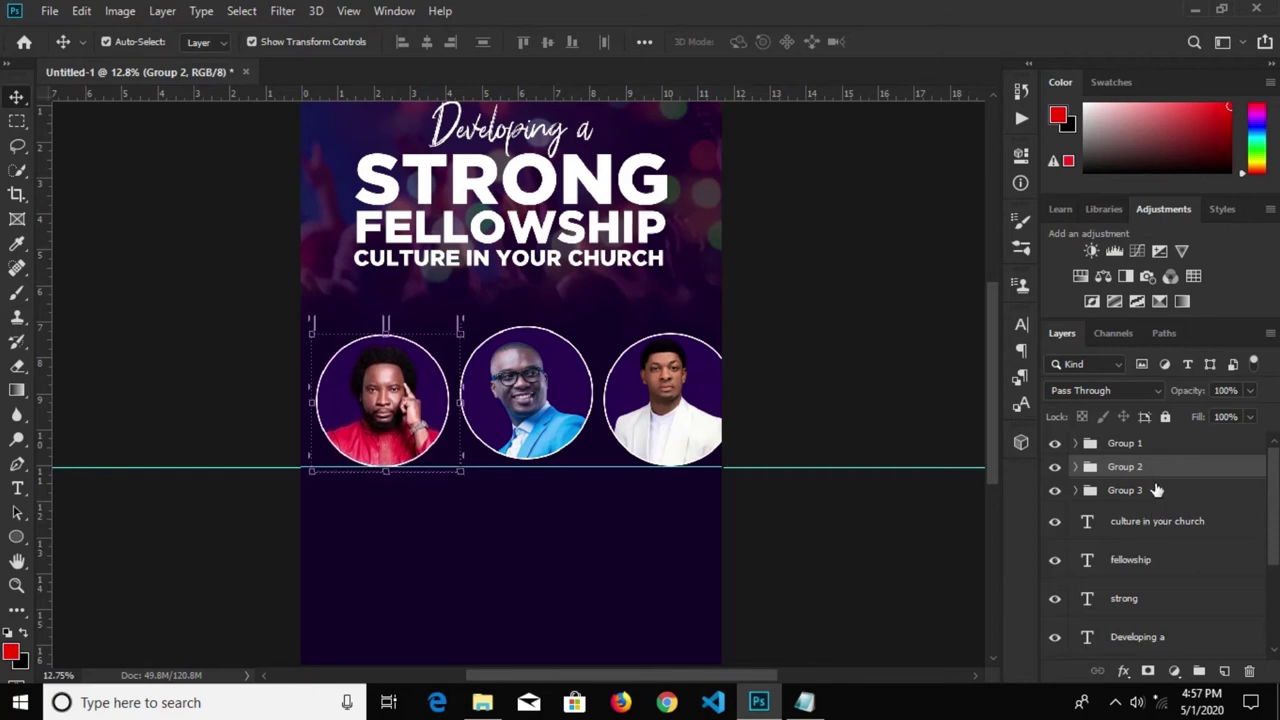
left_click(1156, 490)
left_click(1143, 443)
key("shift+Down")
key("shift+Down")
key("shift+Down")
key("shift+Down")
key("shift+Down")
key("shift+Down")
key("shift+Down")
key("shift+Down")
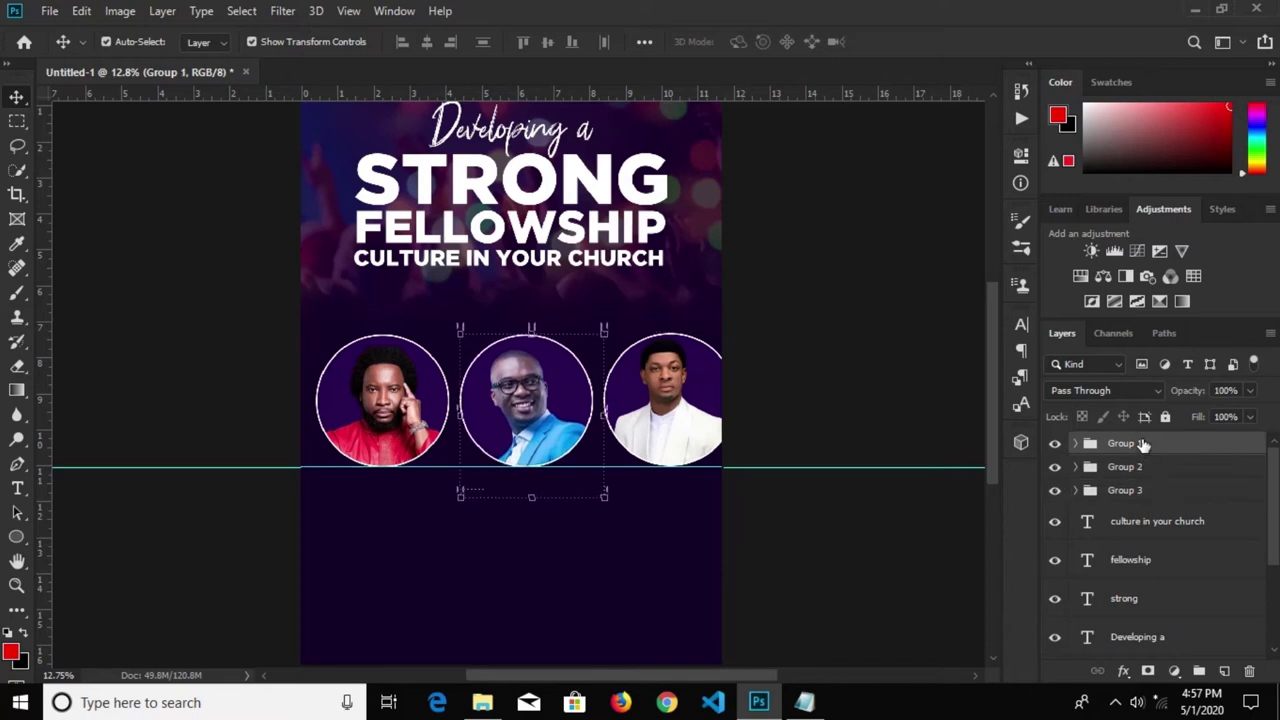
Remove the guide and select Groups 1, 2 and 3 together
left_click_drag(789, 467, 748, 84)
scroll(755, 330, "down", 1)
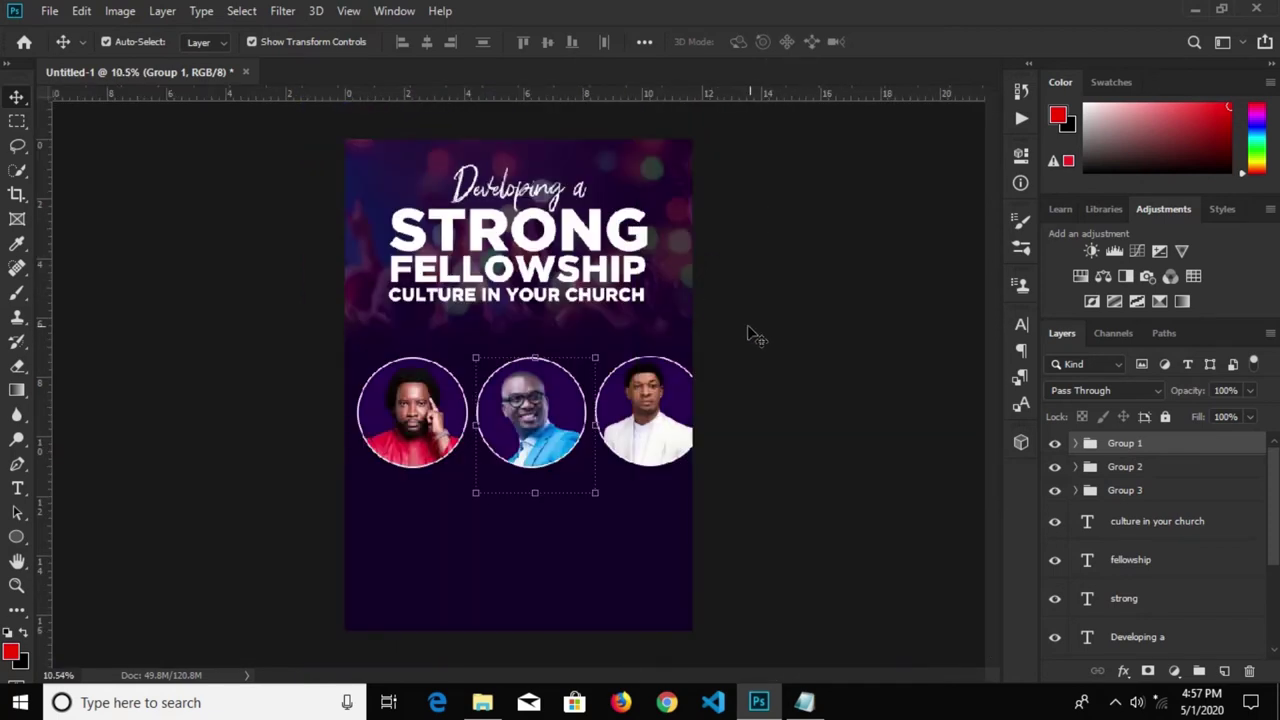
left_click(760, 335)
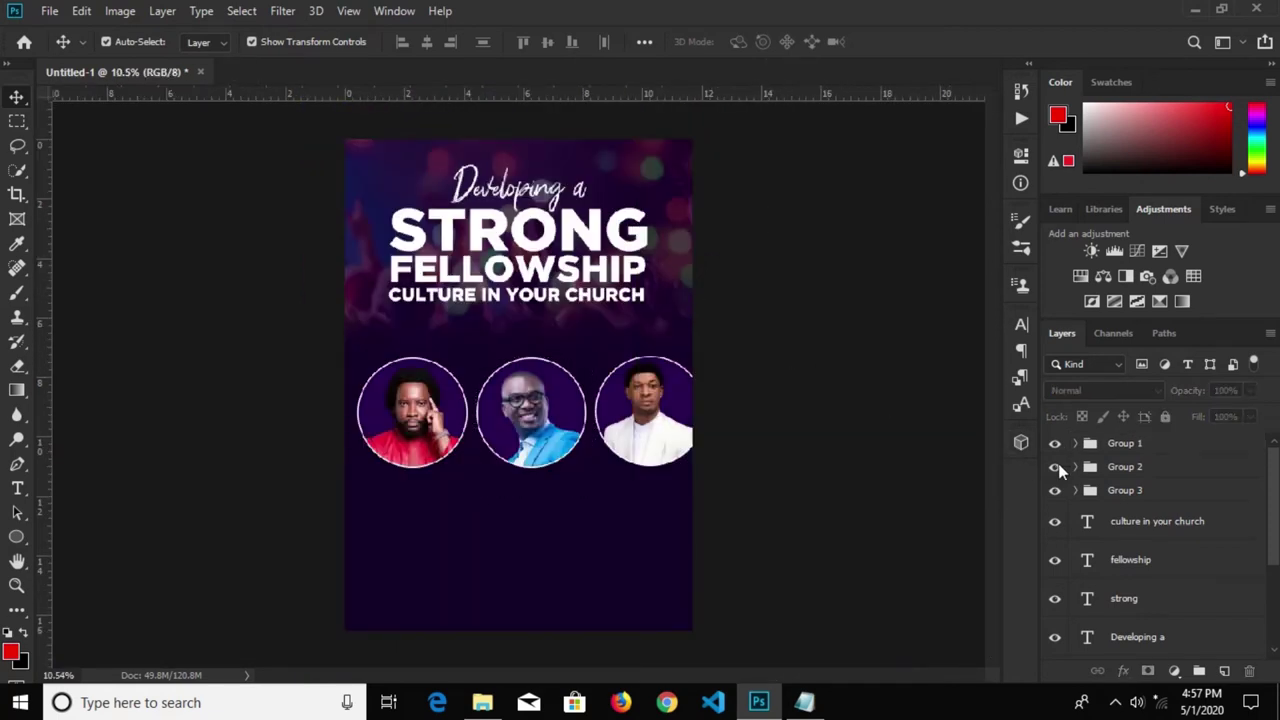
left_click(1118, 491)
left_click(1118, 443, "shift")
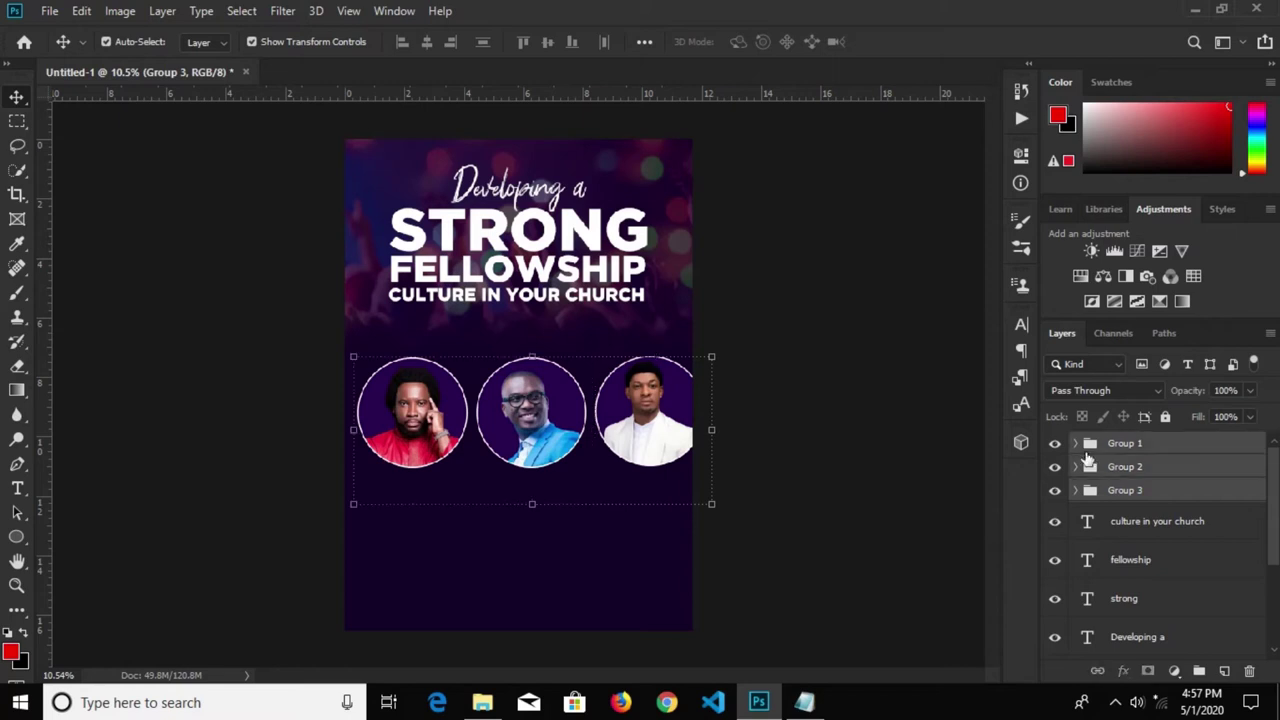
Shrink the portrait row to fit the page, undoing a mistaken stacked alignment
left_click_drag(710, 507, 662, 491)
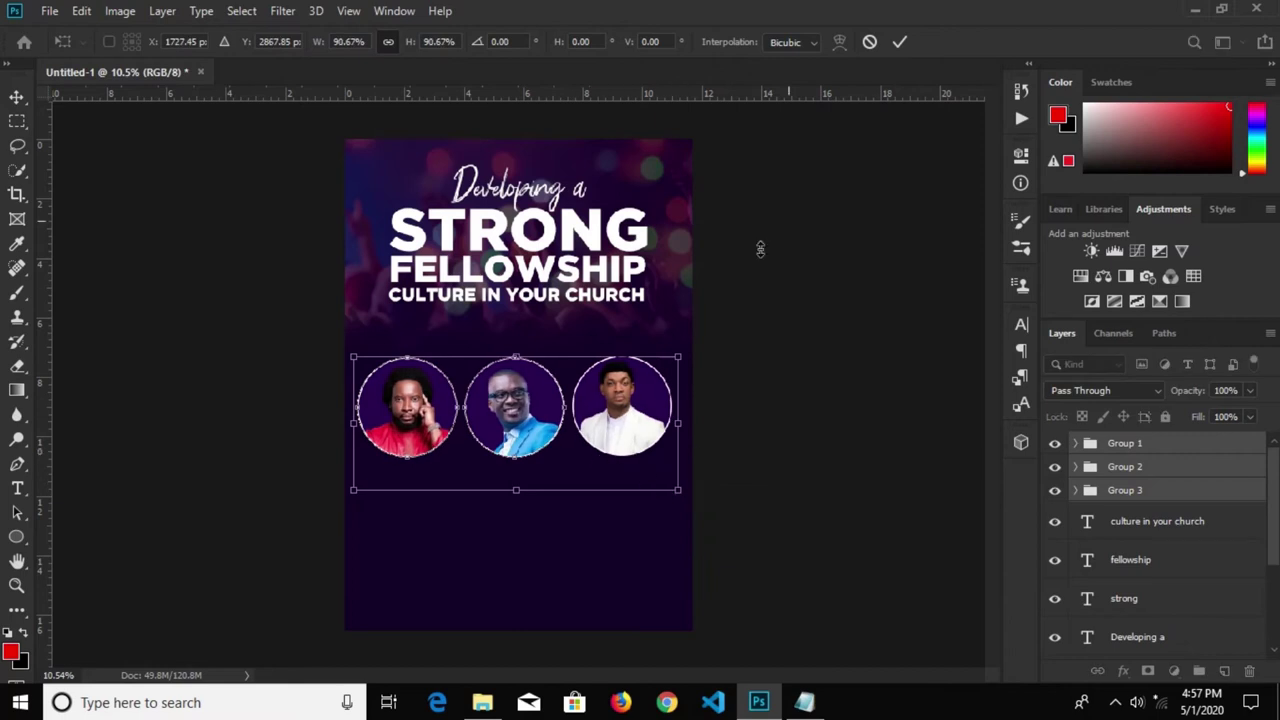
left_click(897, 41)
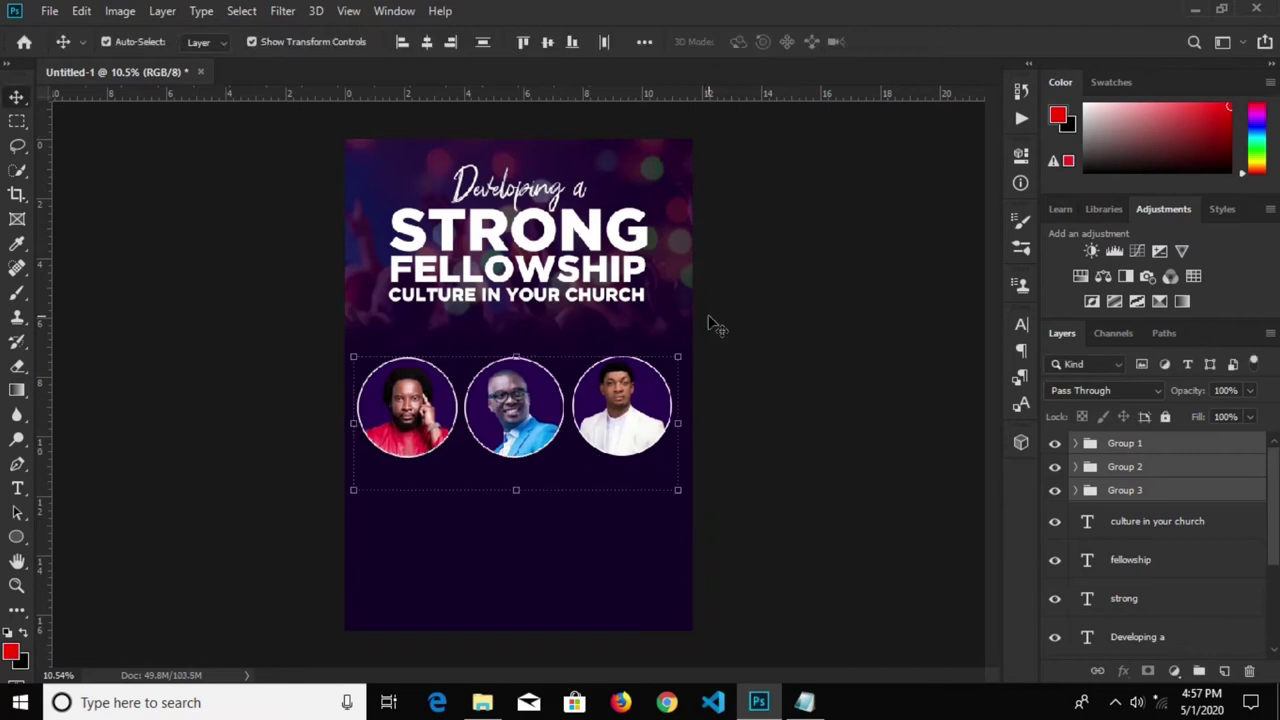
key("ctrl+a")
left_click(422, 47)
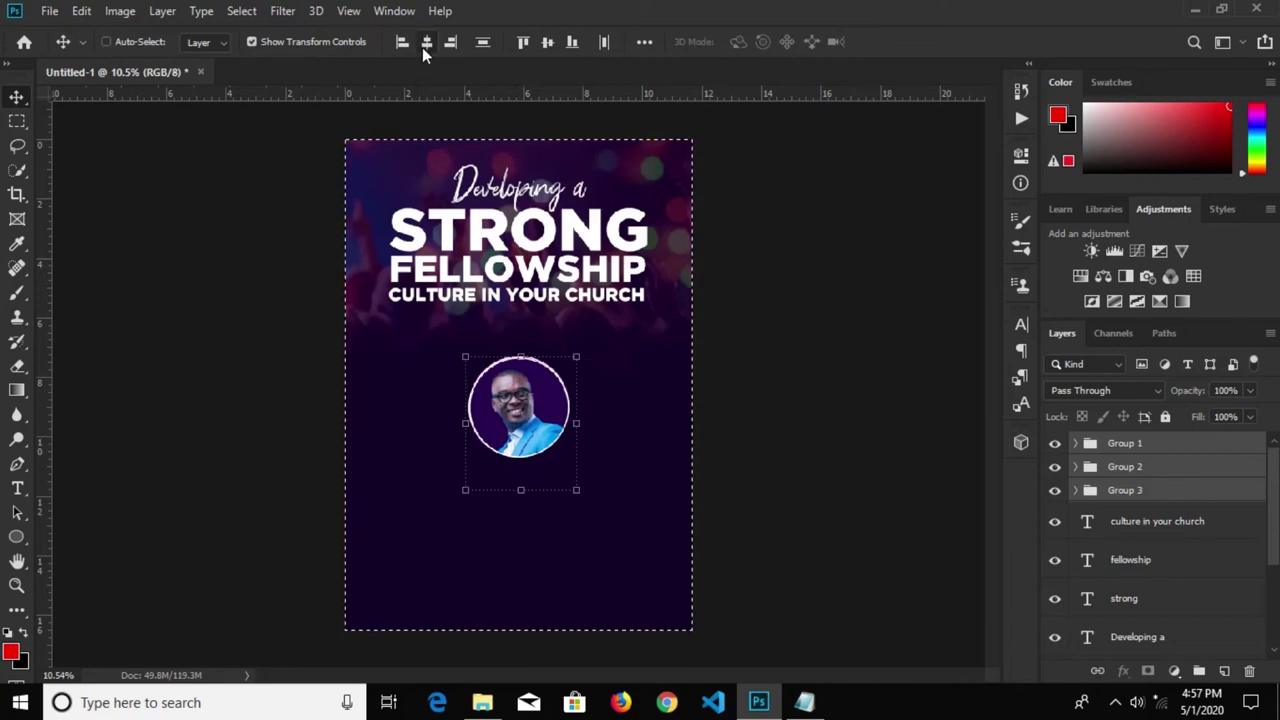
key("ctrl+z")
Group the three portraits as Group 4 and centre the row horizontally under the title
left_click_drag(600, 260, 607, 262)
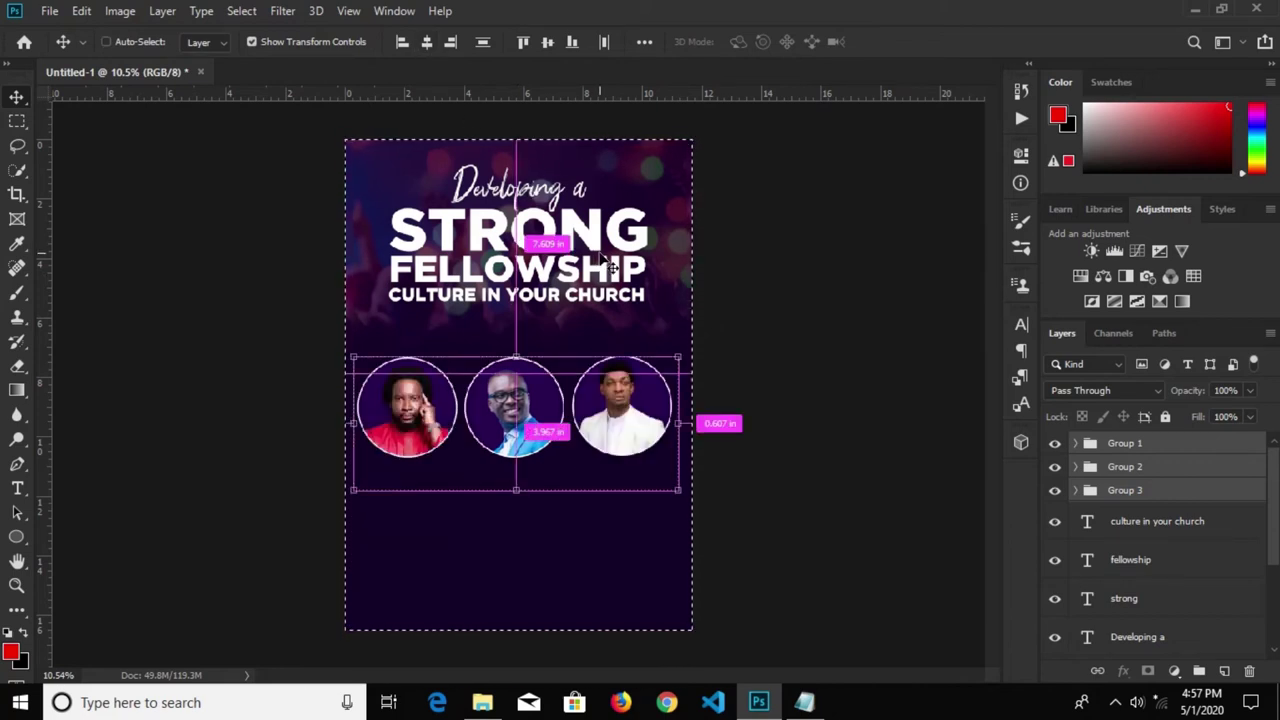
key("ctrl+g")
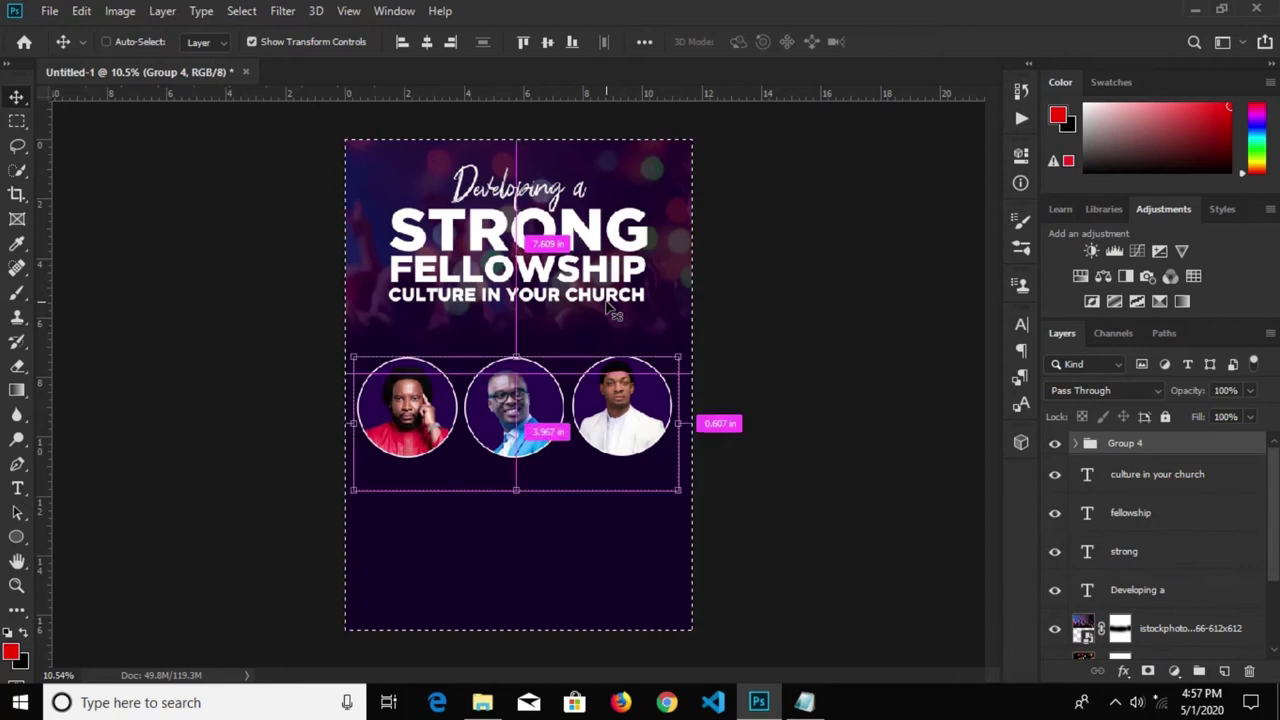
left_click(426, 42)
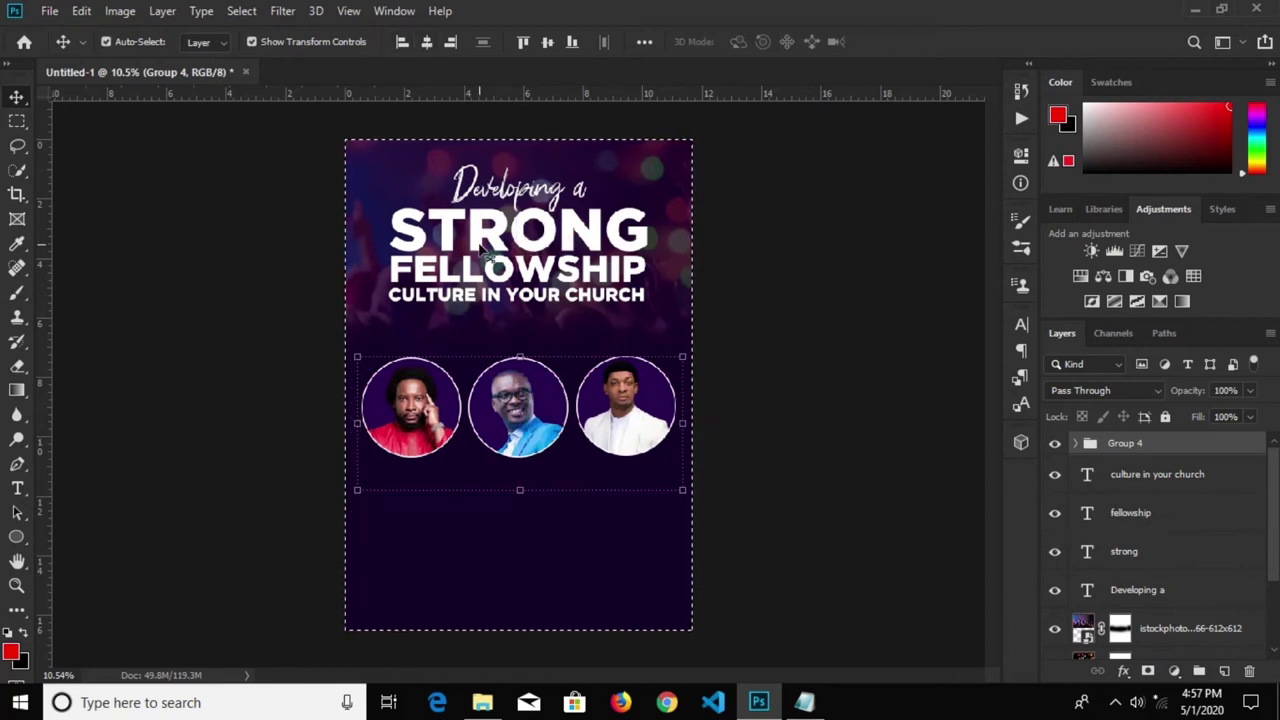
left_click(790, 432)
scroll(605, 415, "down", 1)
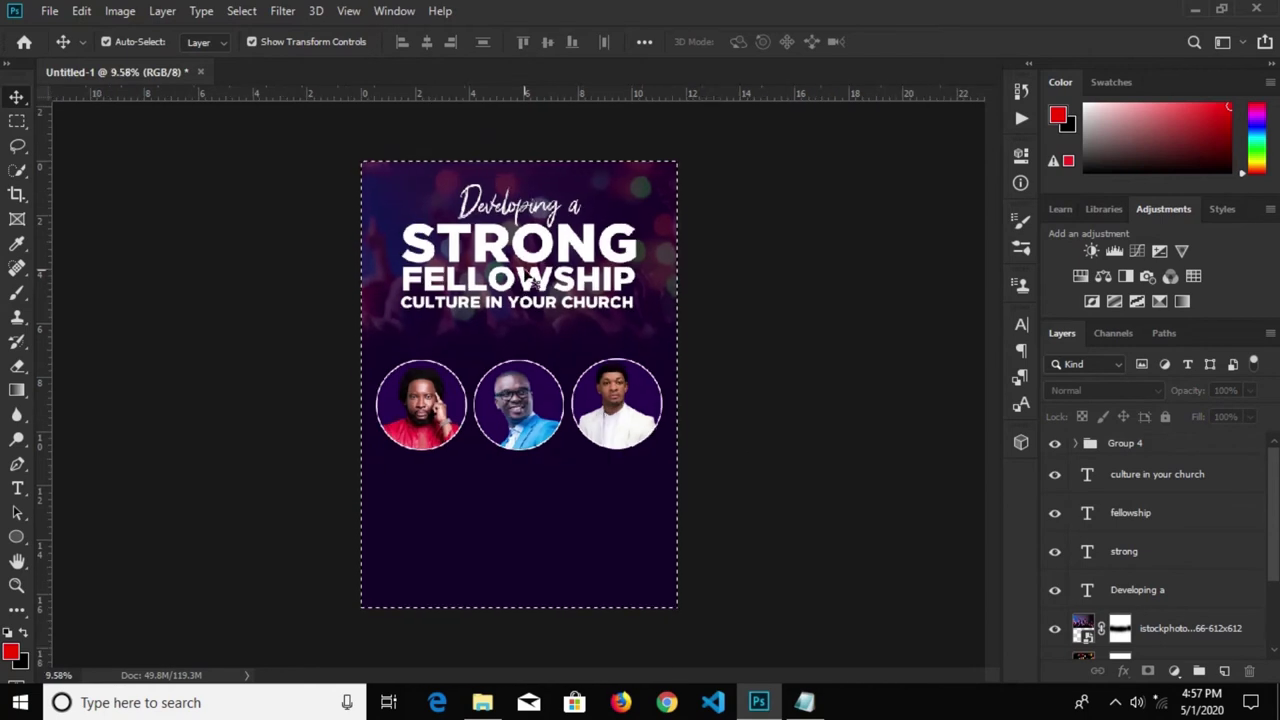
Copy the three speaker names from the church poster notes in Notepad, then return to Photoshop
key("ctrl+d")
left_click(804, 702)
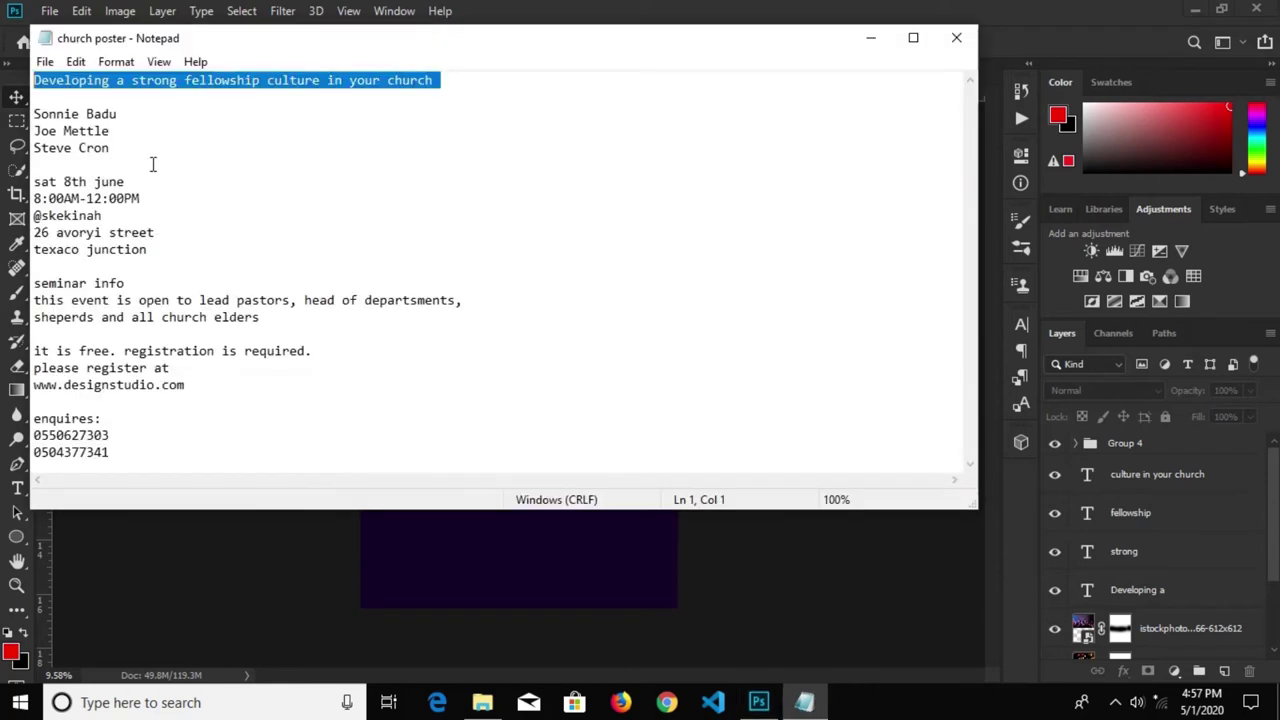
mouse_move(129, 113)
left_mouse_down()
mouse_move(34, 114)
mouse_move(110, 148)
left_mouse_up()
right_click(86, 124)
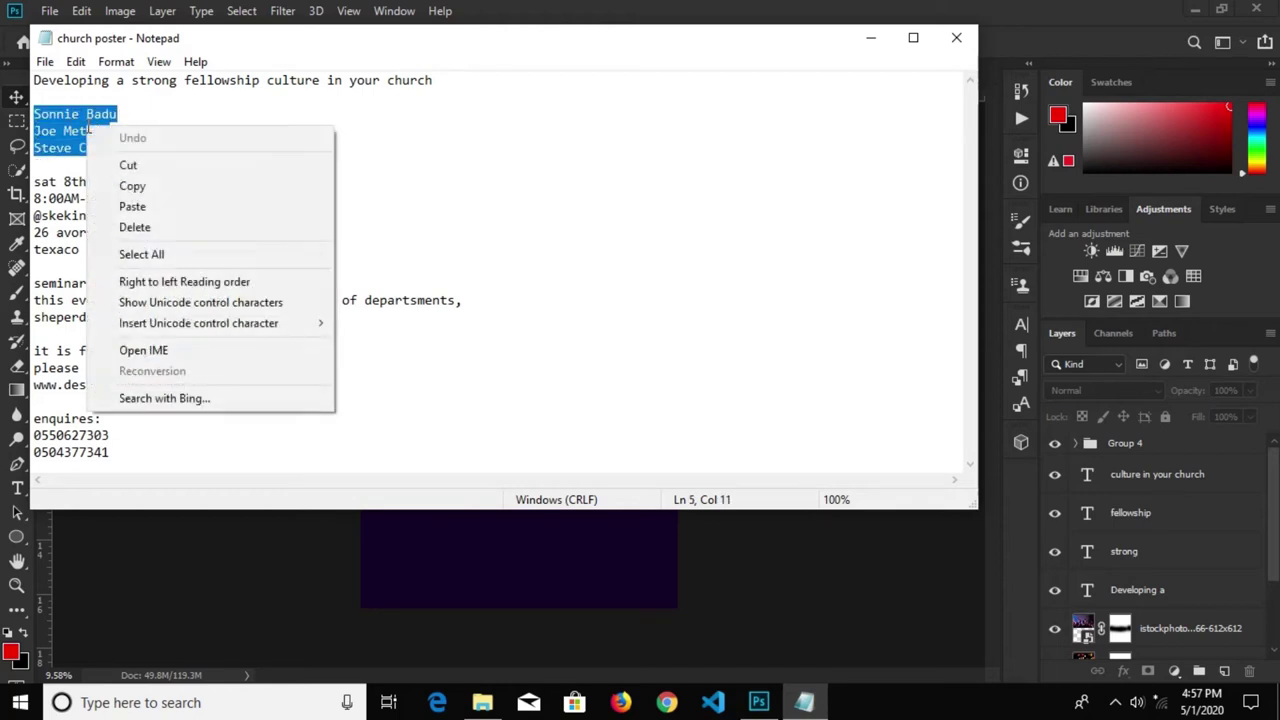
left_click(139, 188)
left_click(520, 591)
scroll(493, 542, "up", 3)
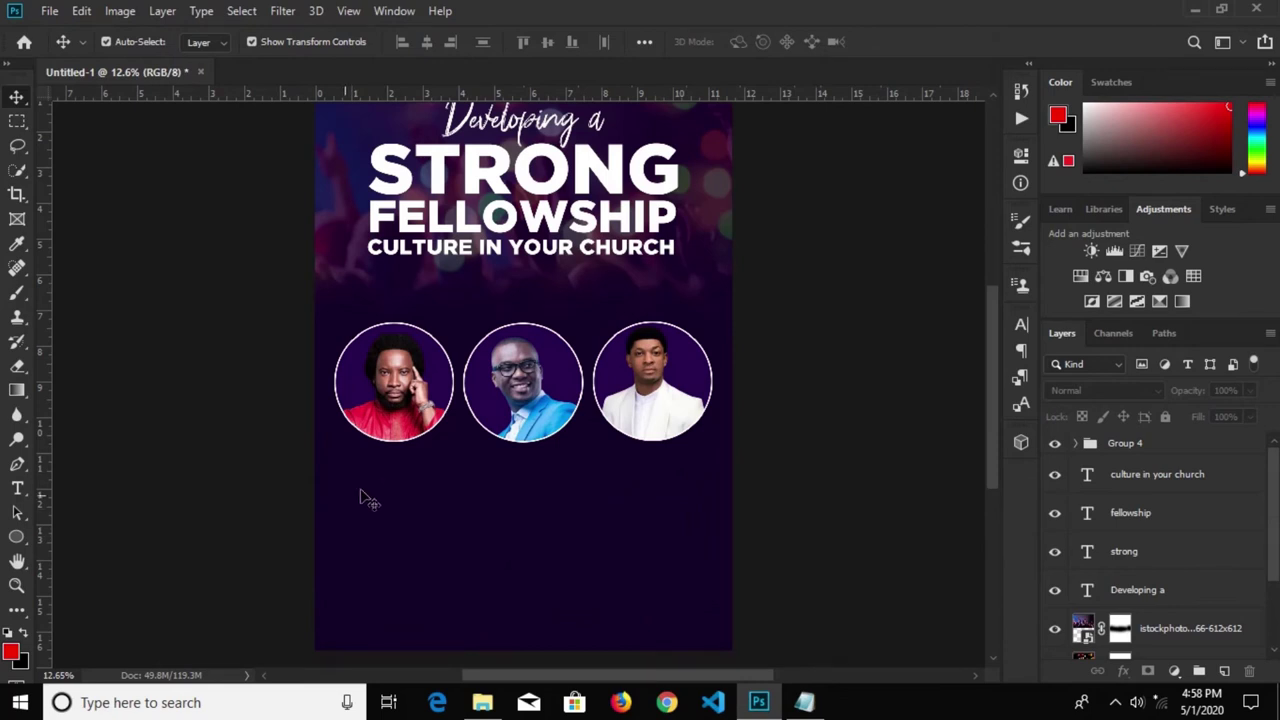
Paste the three speaker names as a text layer below the portraits
left_click(17, 488)
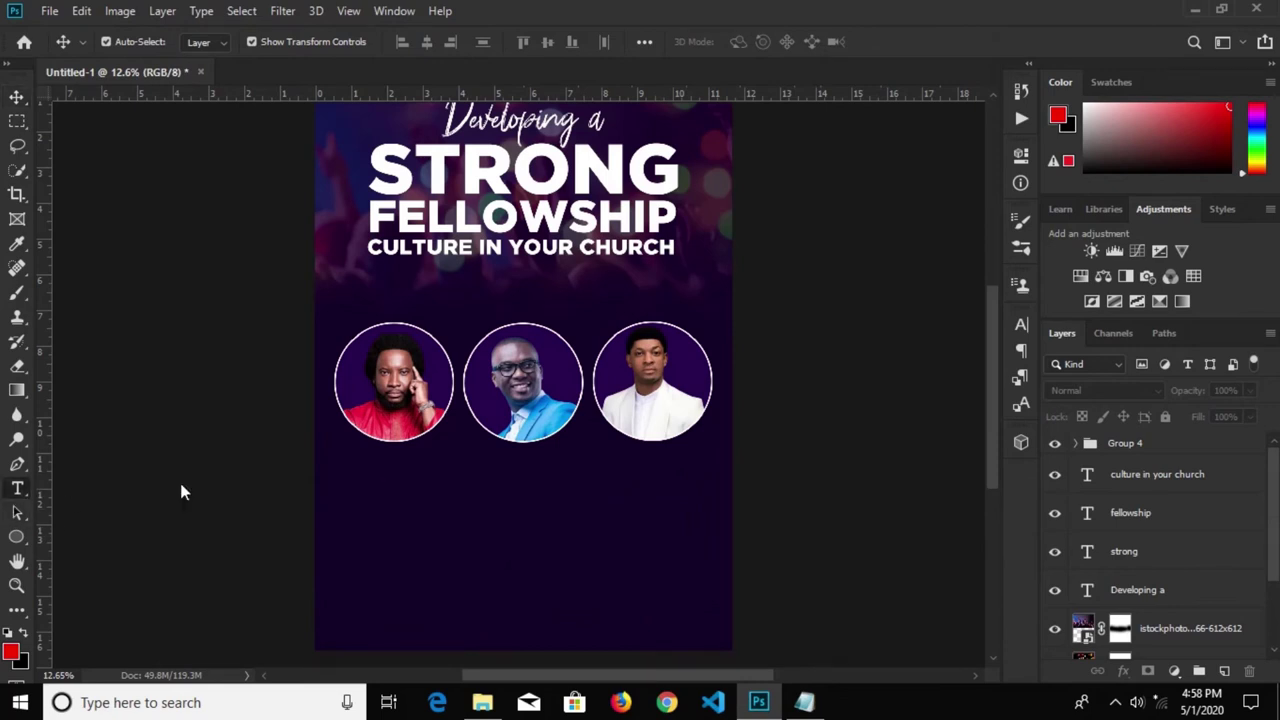
left_click(432, 503)
key("ctrl+v")
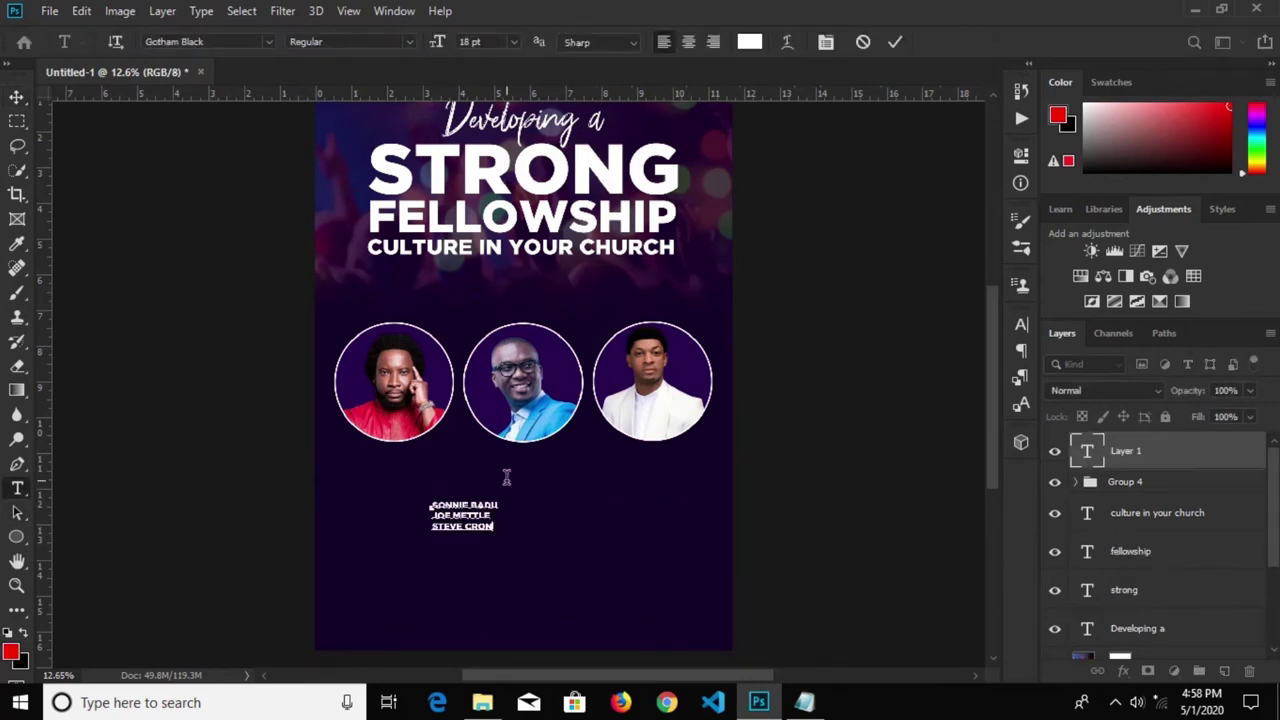
left_click(898, 41)
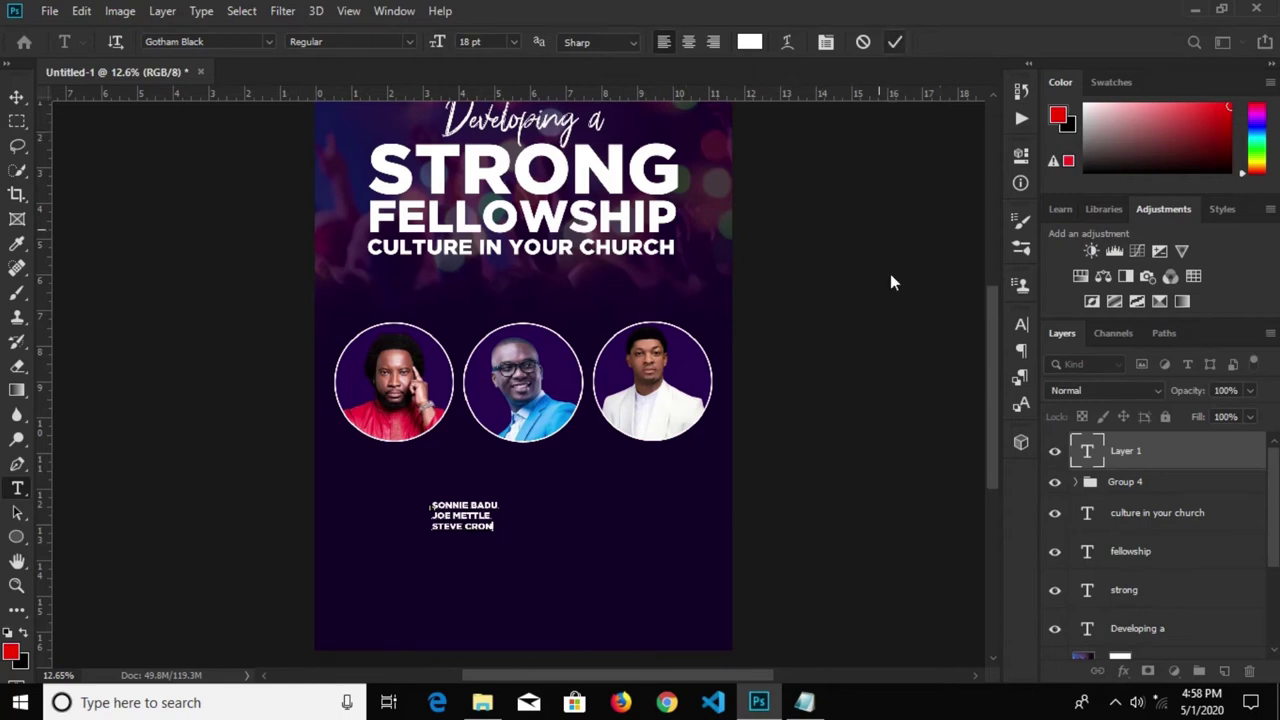
Set the names text to AuxinDemiBold at 30 pt
left_click(1021, 327)
type("au")
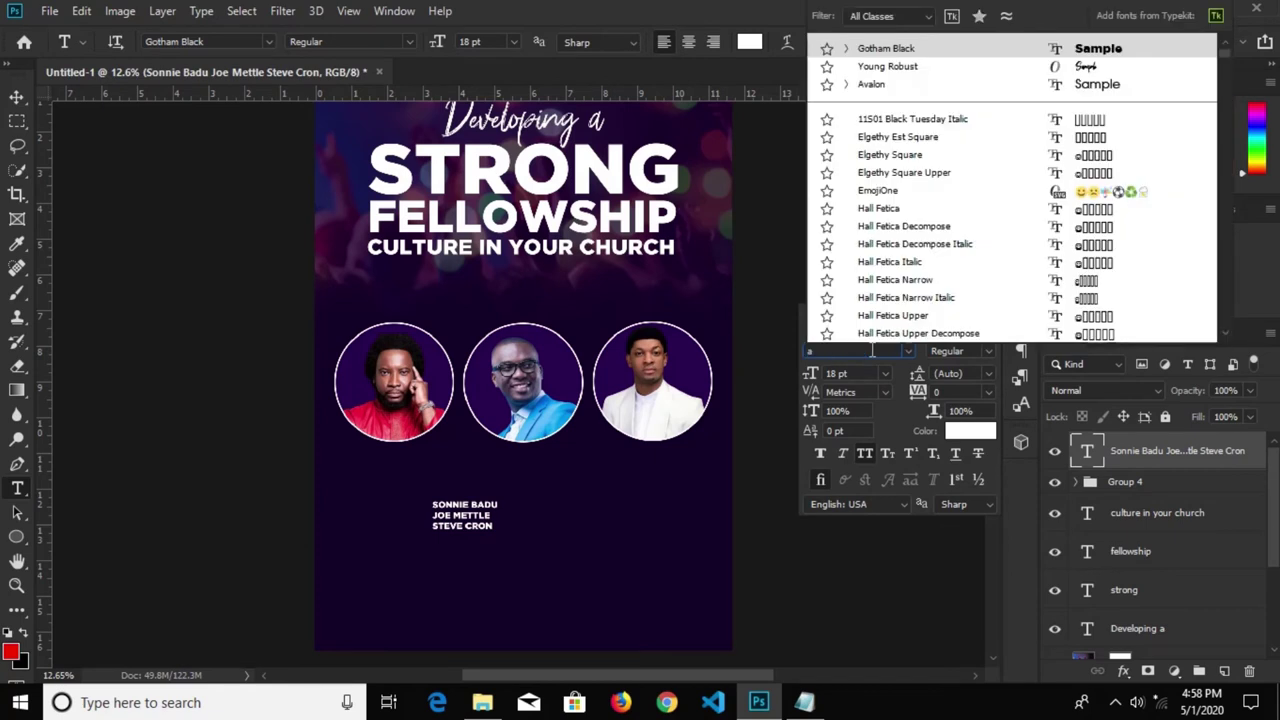
type("xinDemiBold")
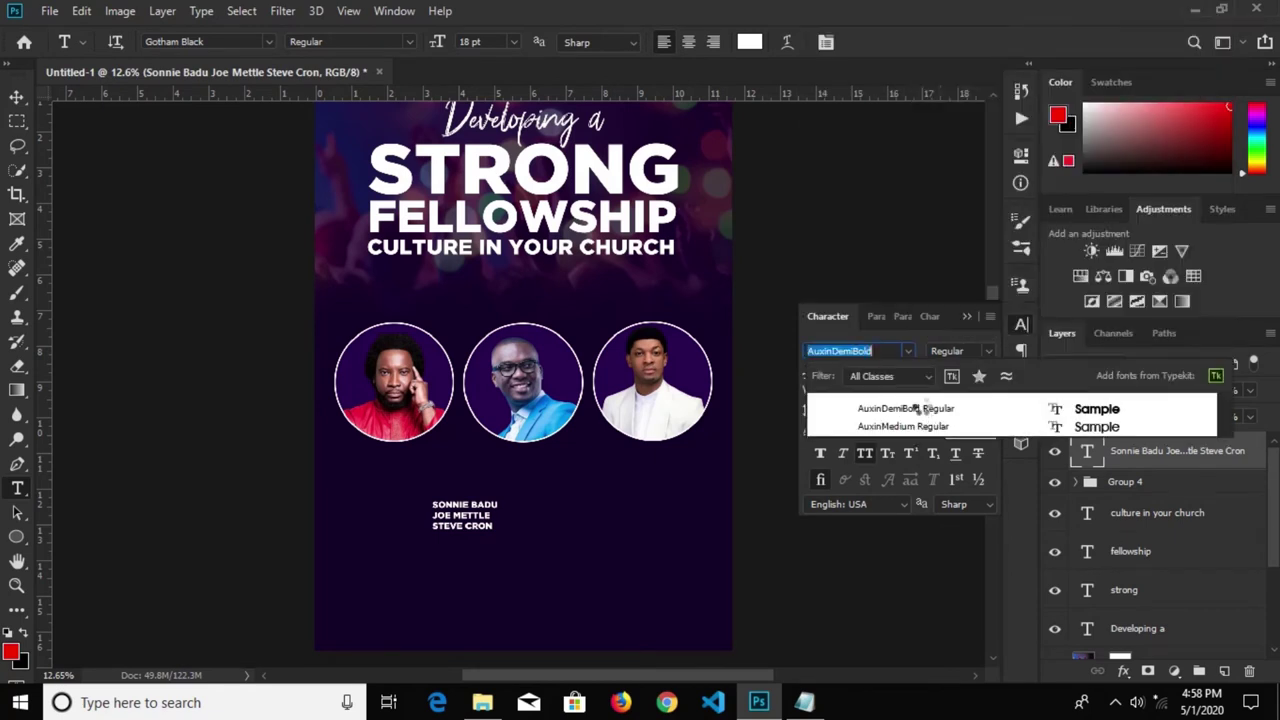
left_click(921, 409)
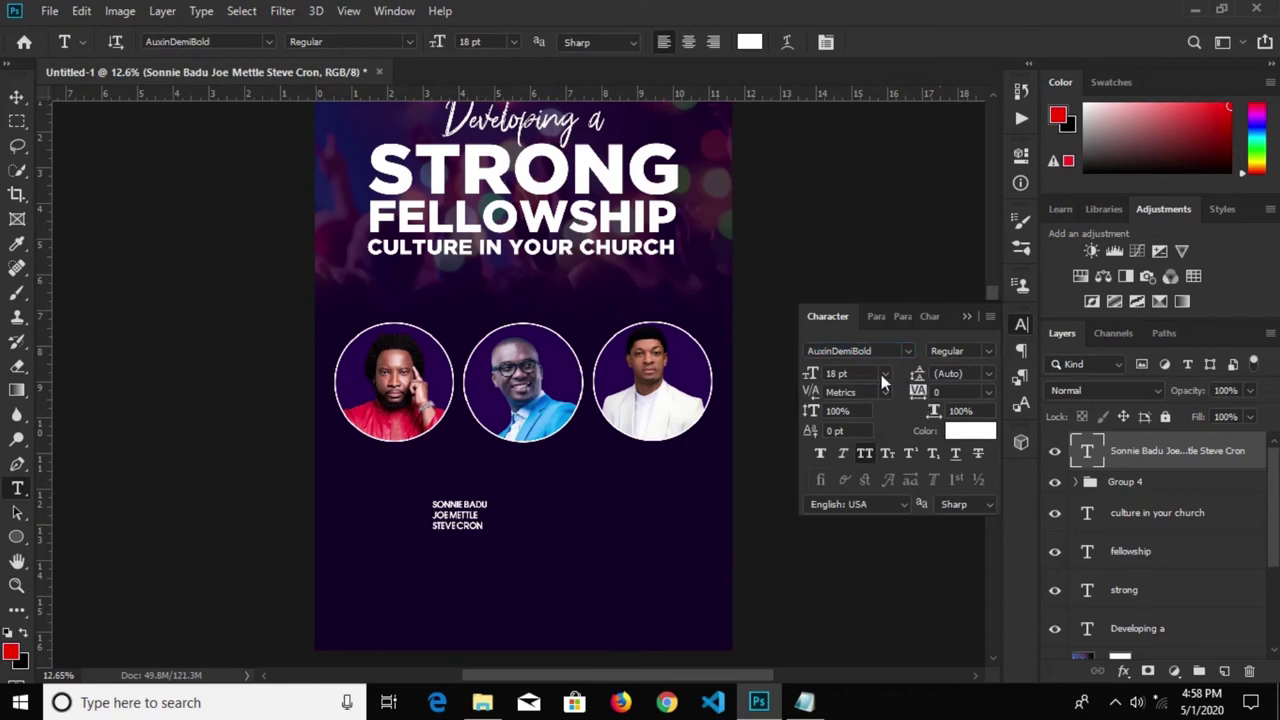
left_click(885, 373)
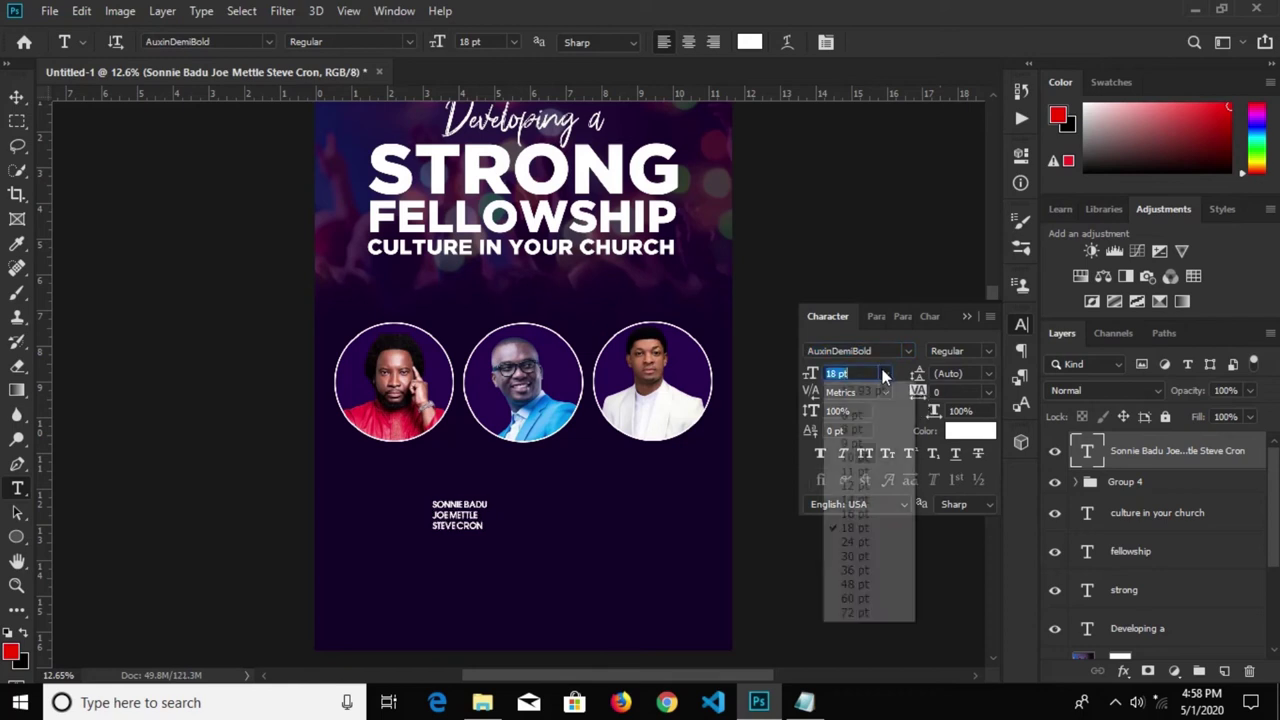
left_click(874, 558)
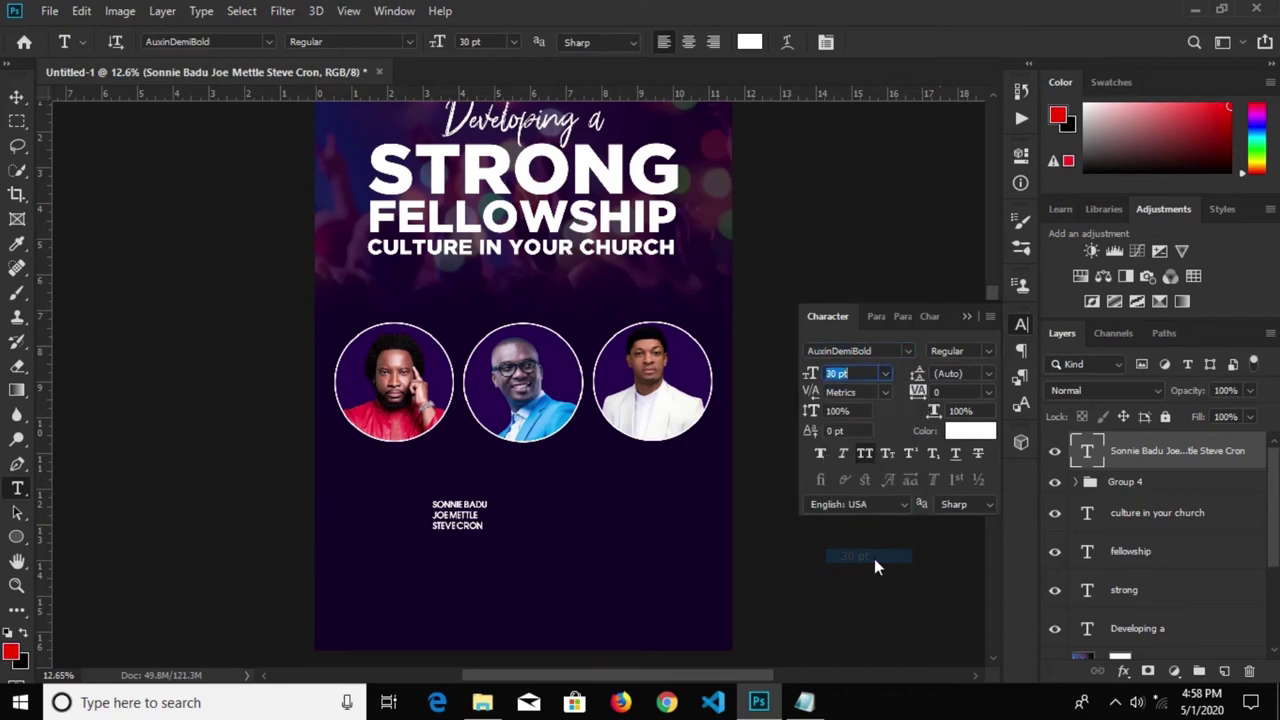
left_click(17, 98)
scroll(455, 505, "up", 2)
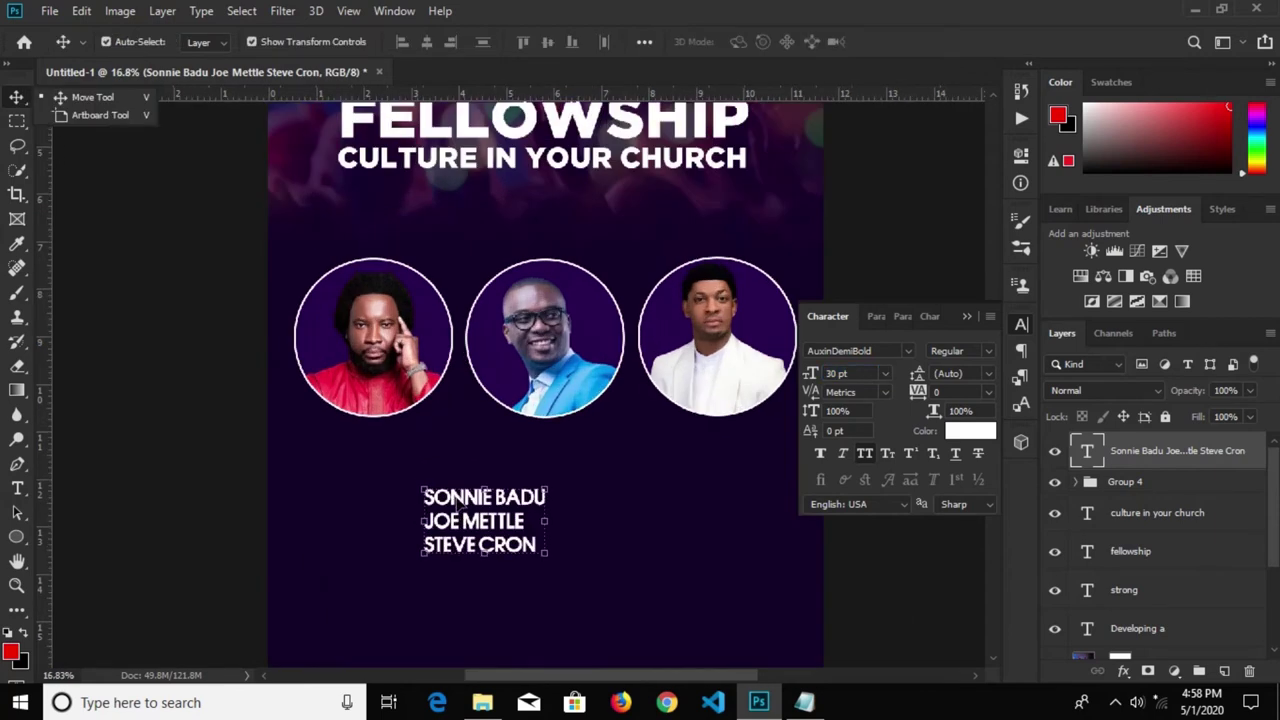
Move the names block under the first portrait and split the second name into its own text layer
left_click_drag(458, 507, 347, 438)
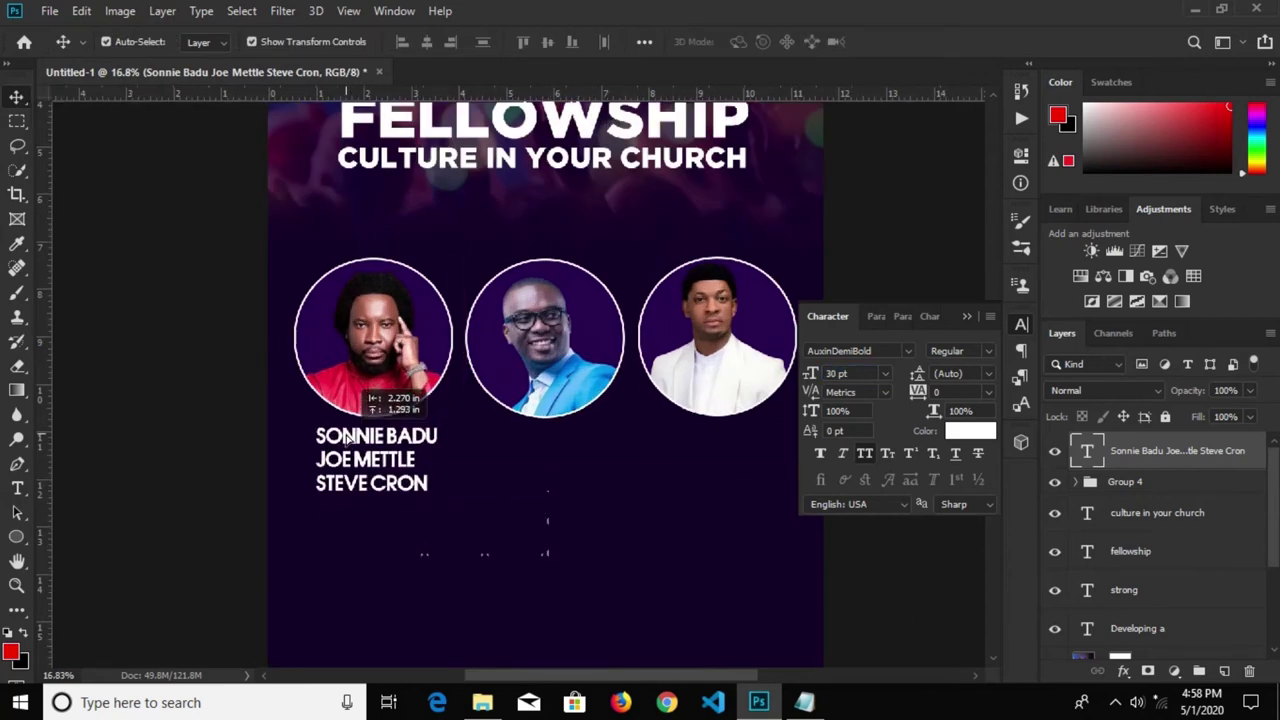
key("t")
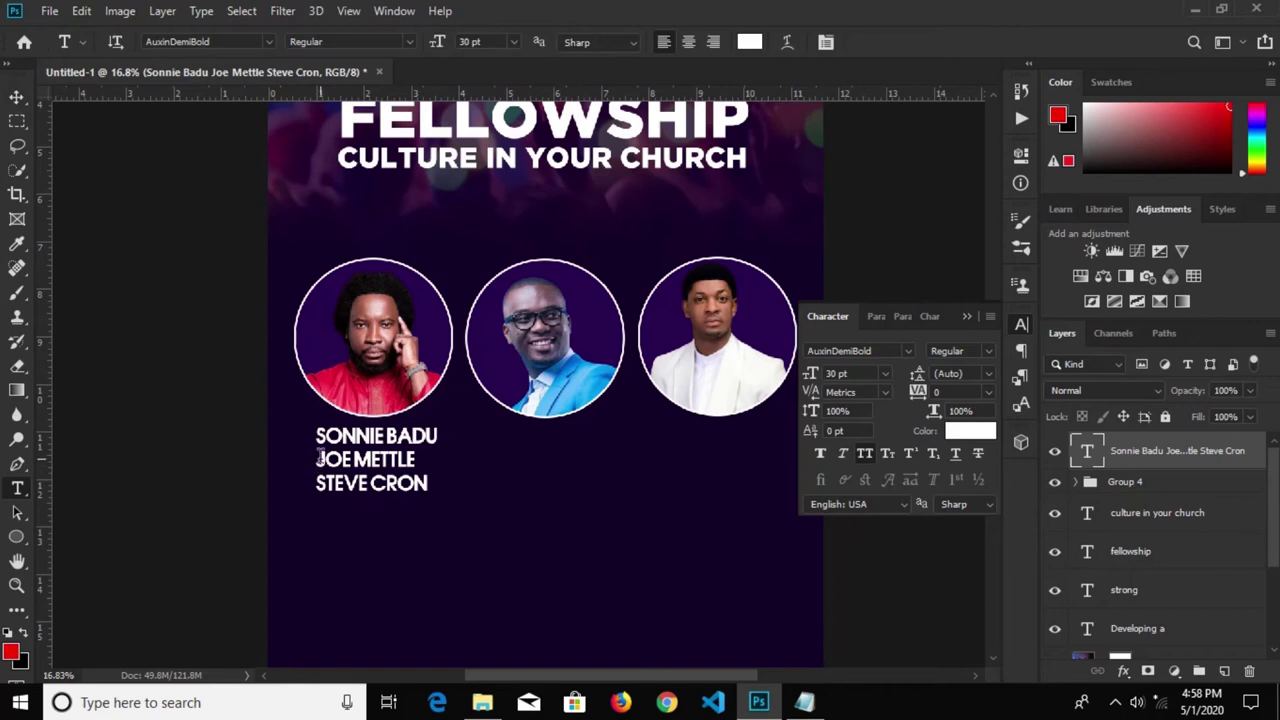
left_click_drag(318, 458, 419, 456)
key("ctrl+c")
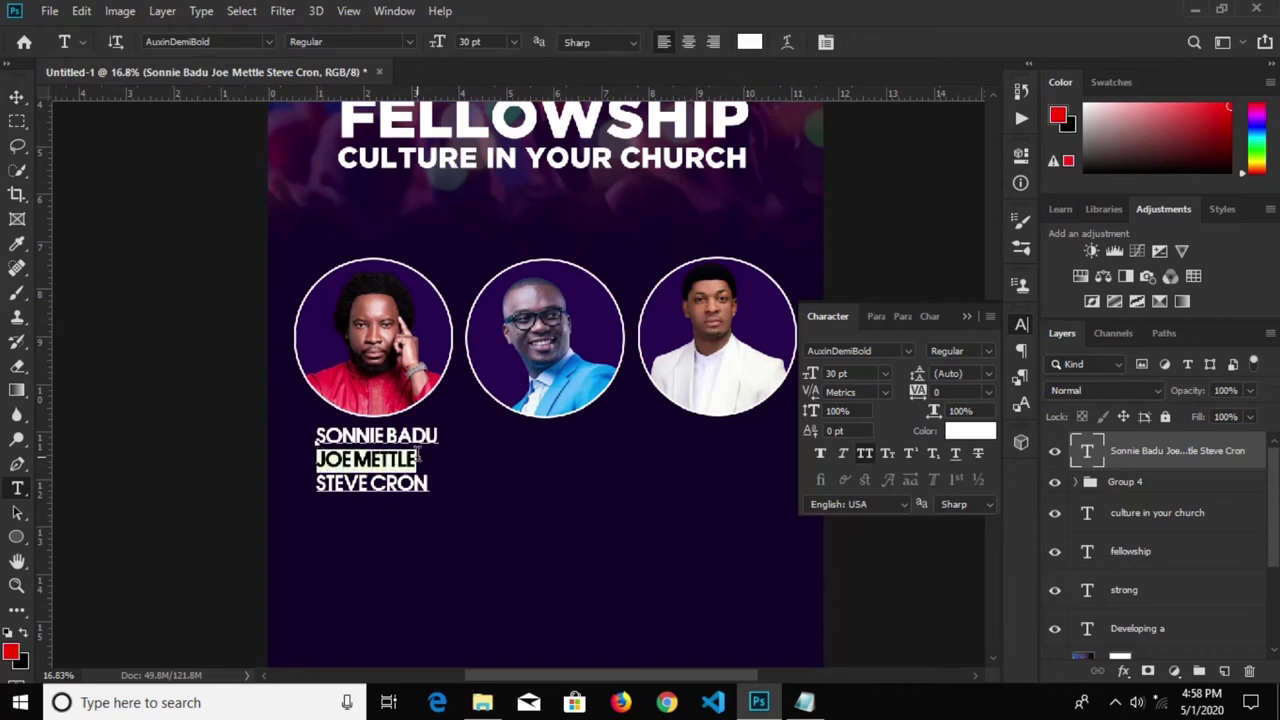
key("BackSpace")
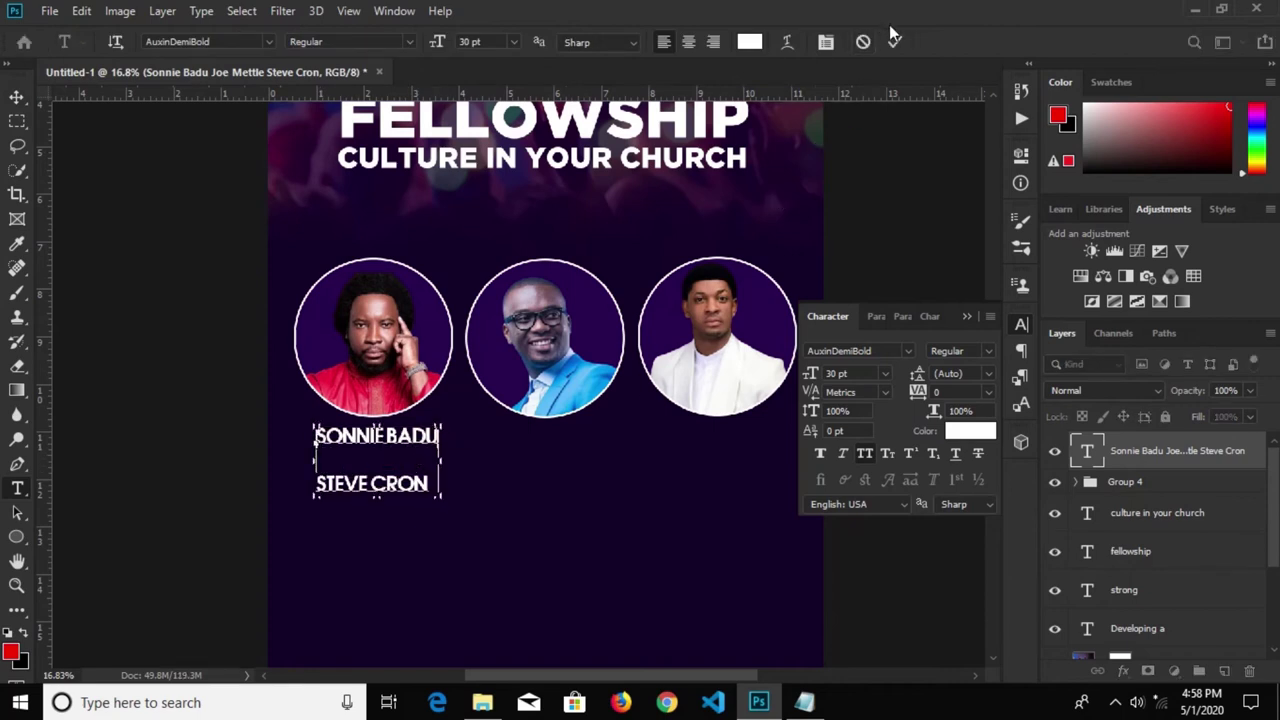
left_click(549, 458)
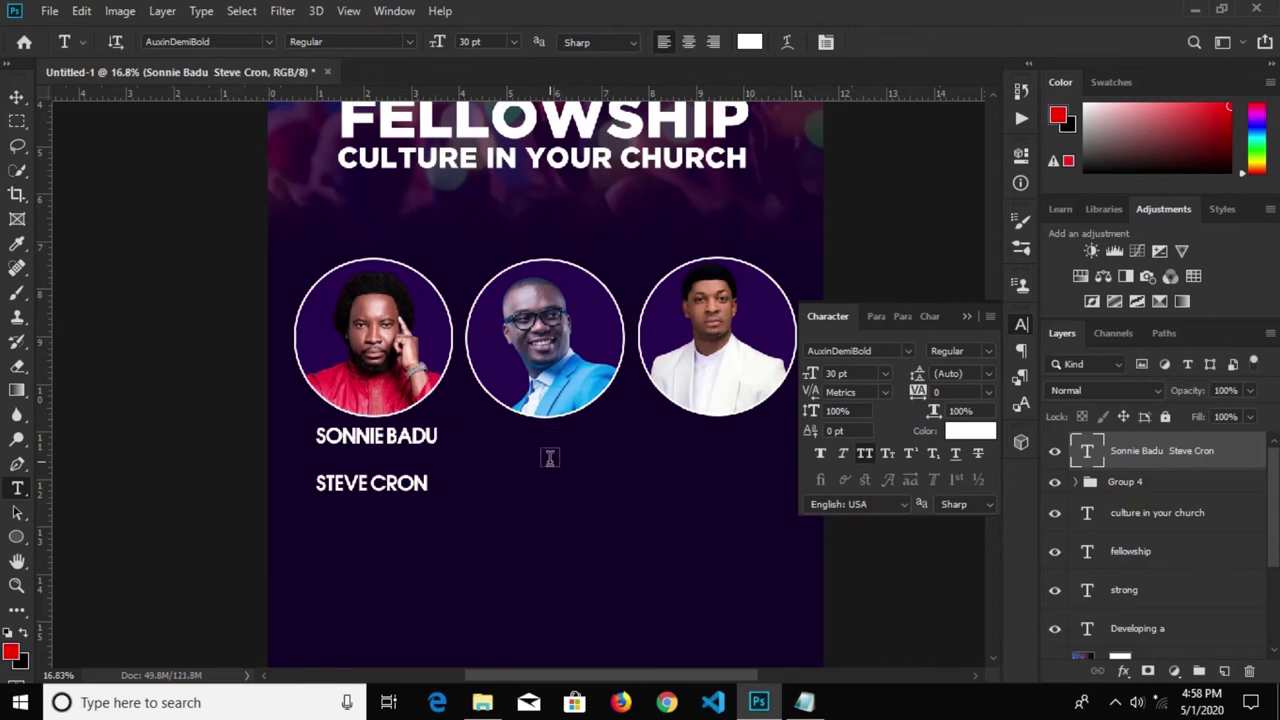
left_click(549, 458)
key("ctrl+v")
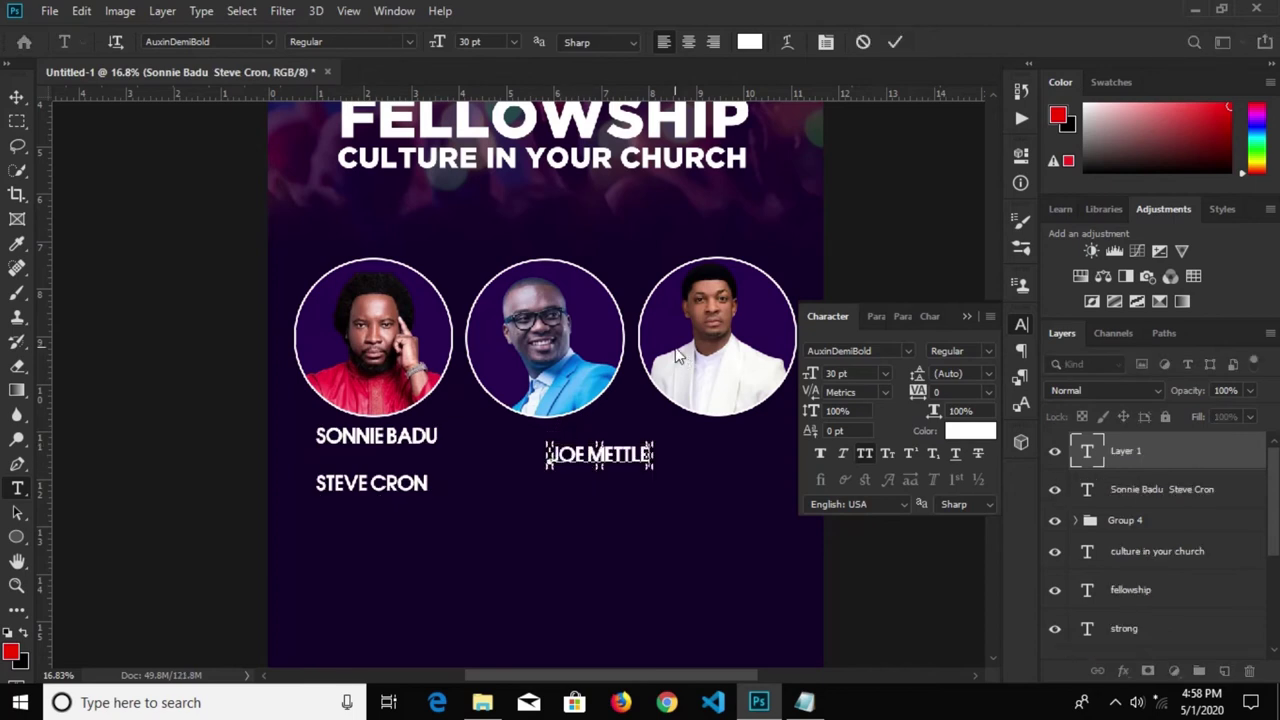
key("ctrl+Return")
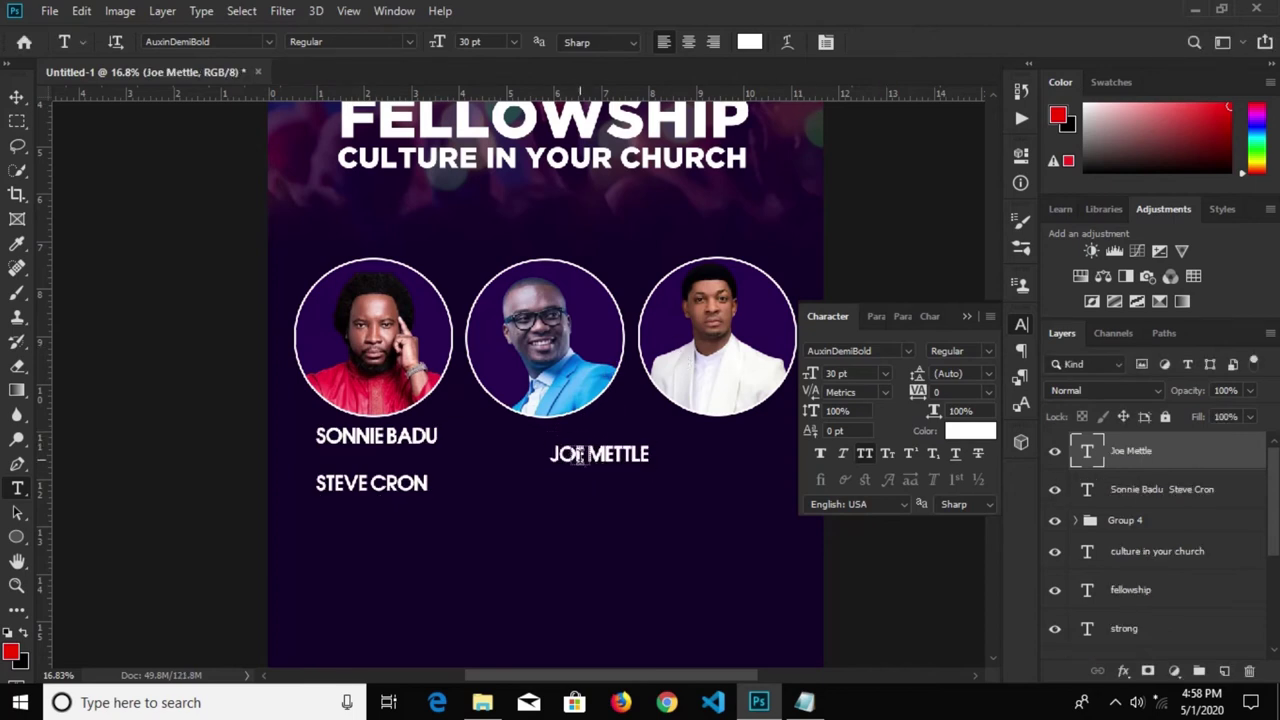
Split the third name into its own text layer and correct its spelling
left_click_drag(316, 483, 440, 487)
key("ctrl+c")
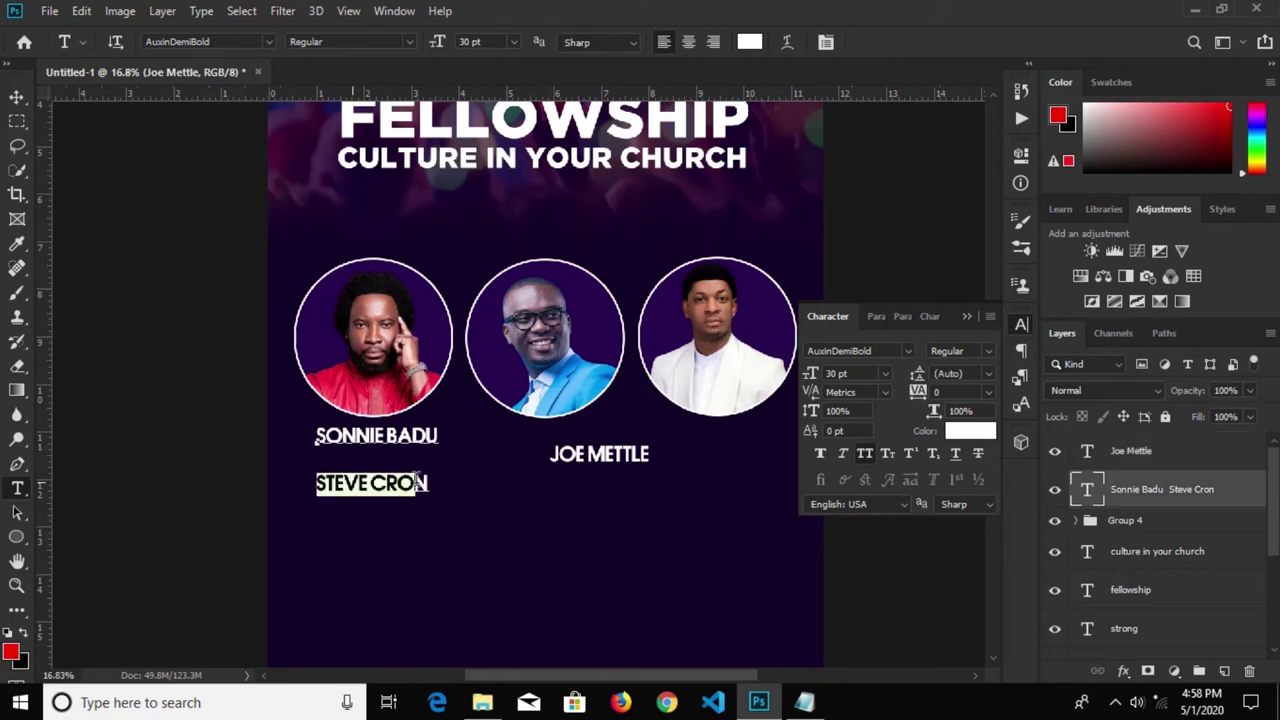
key("ctrl+a")
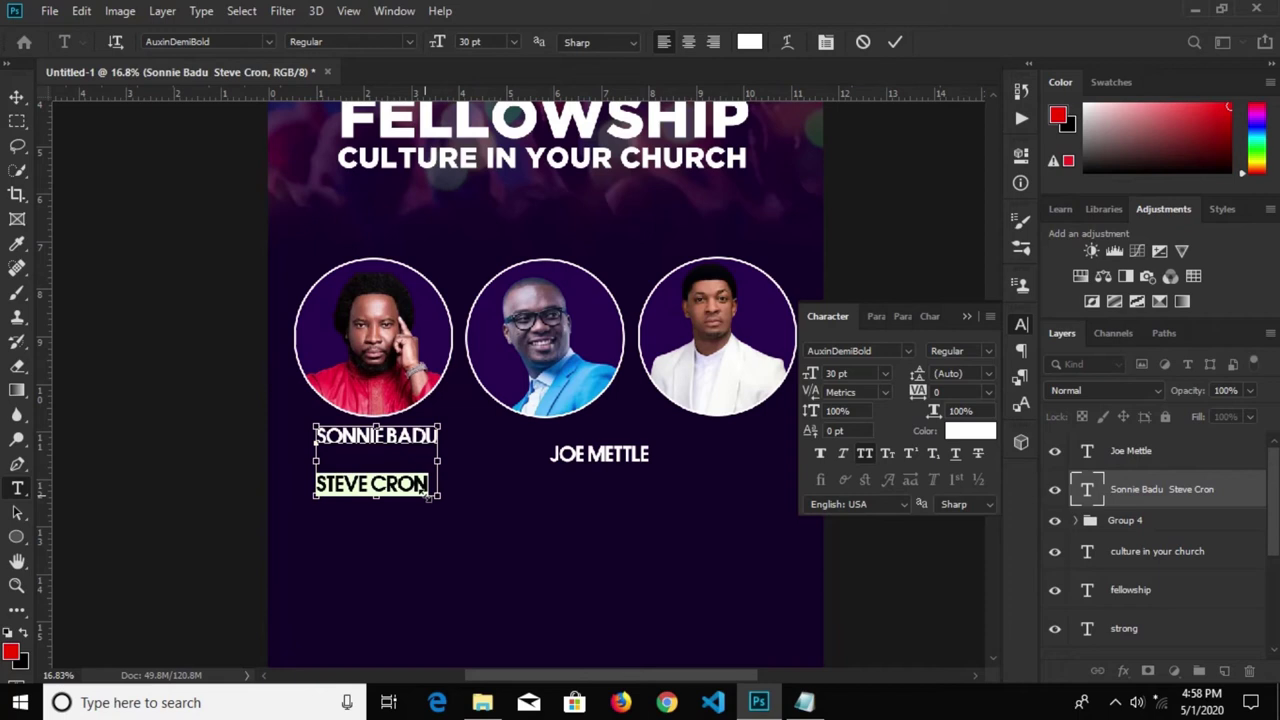
key("BackSpace")
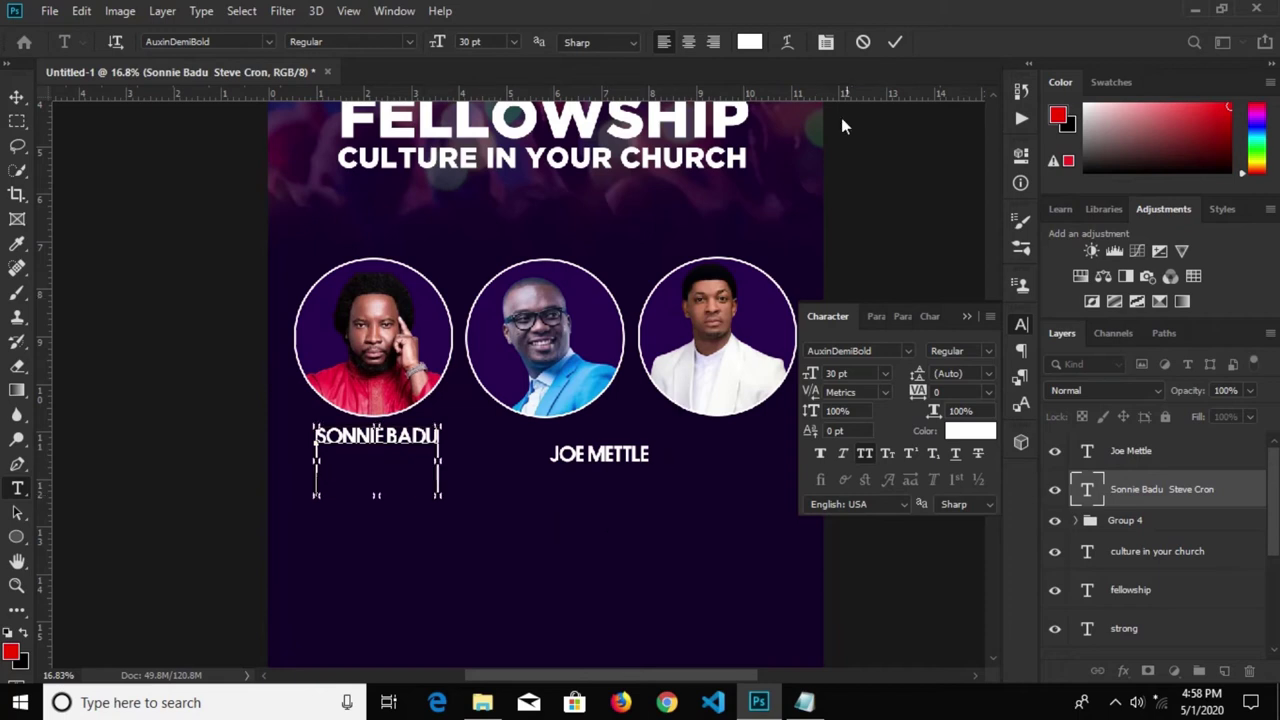
left_click(599, 549)
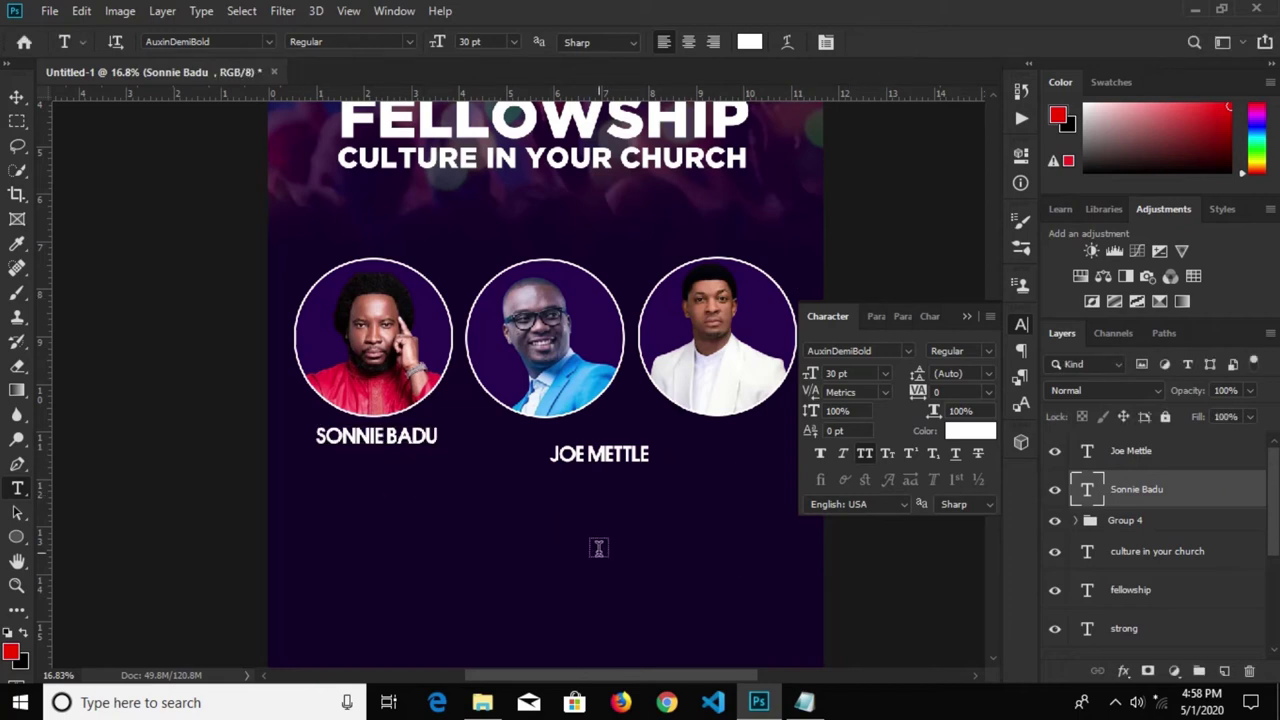
key("ctrl+v")
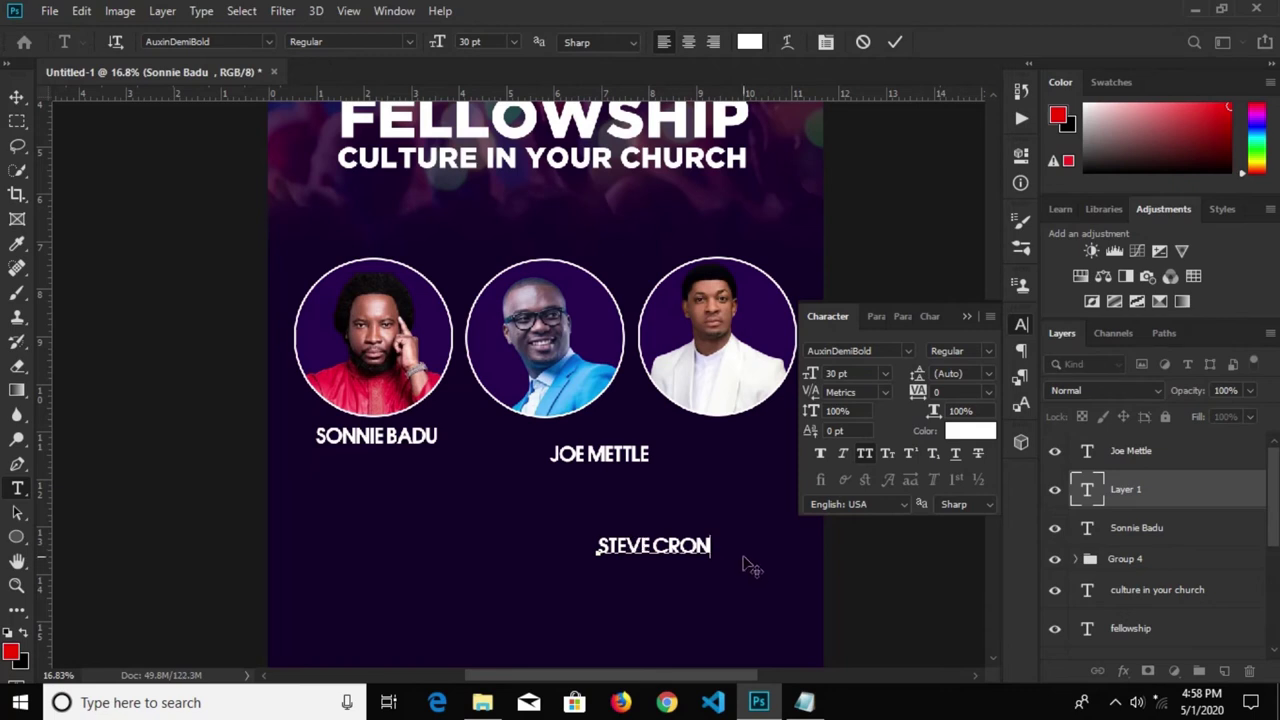
type("W")
key("BackSpace")
key("BackSpace")
type("W")
type("N")
Move the third and second names up under their portraits
left_click(968, 316)
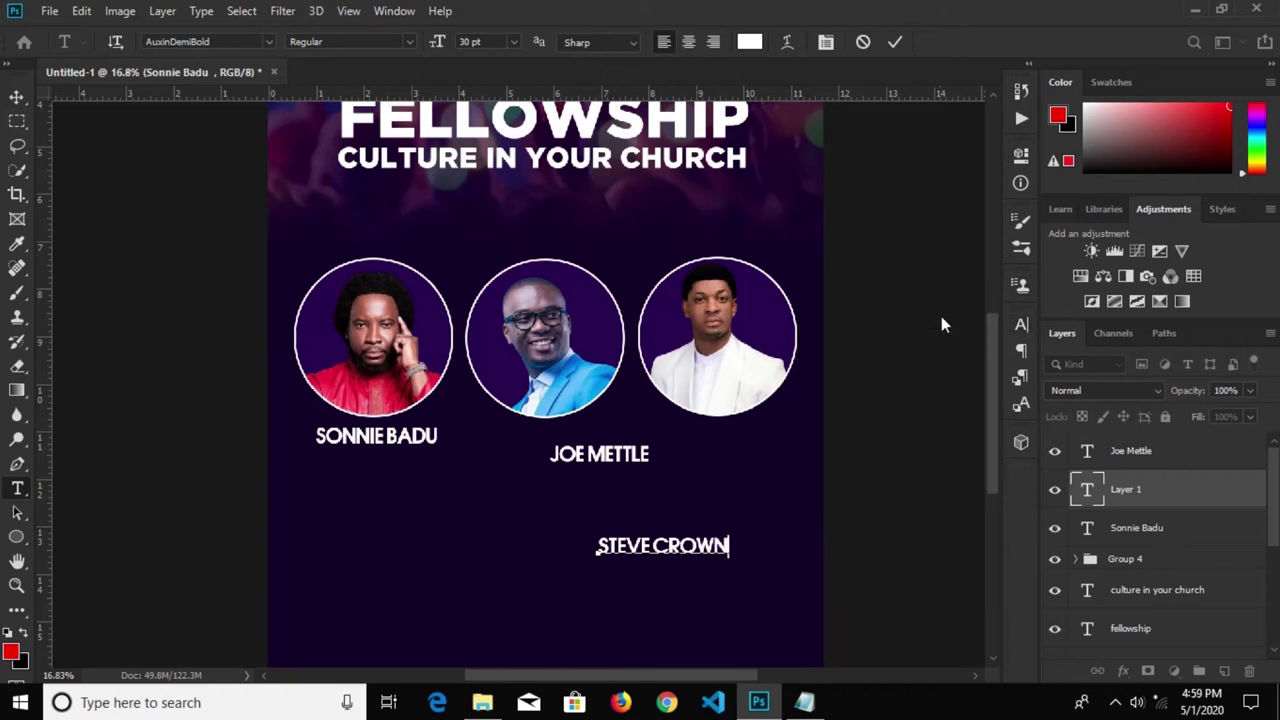
left_click(18, 96)
left_click_drag(700, 560, 750, 450)
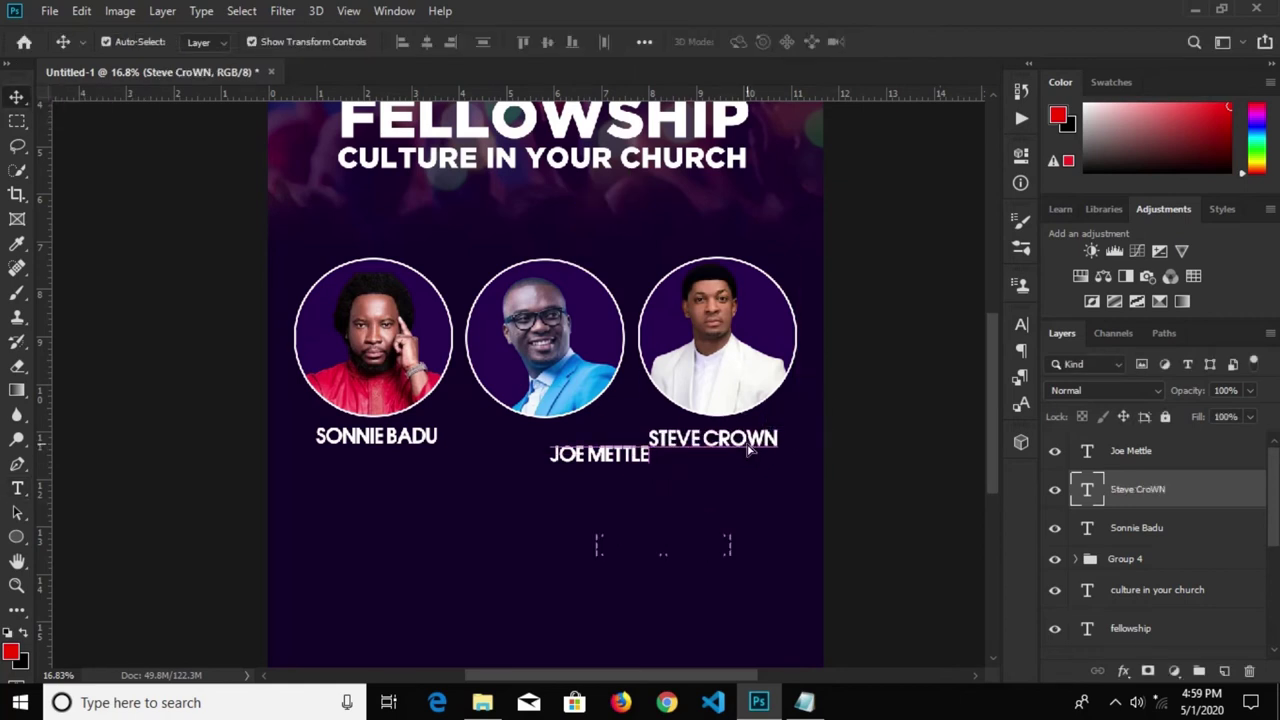
left_click(629, 466)
left_click_drag(629, 466, 575, 447)
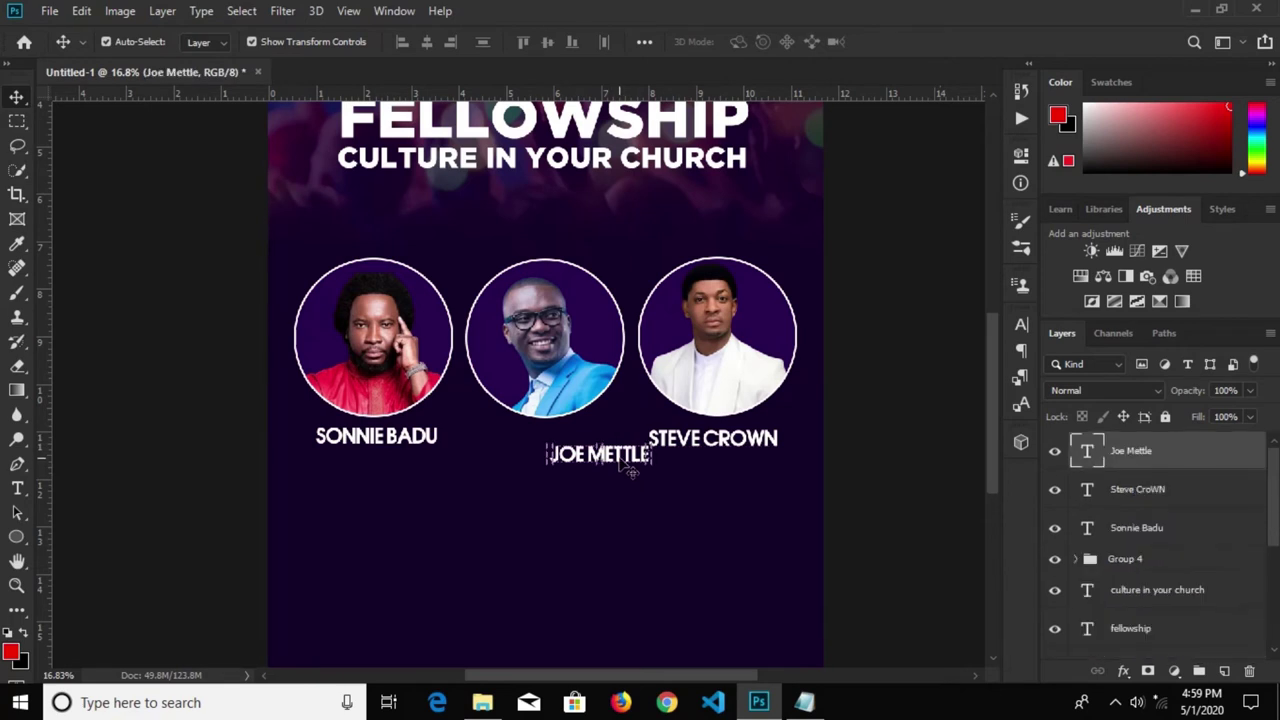
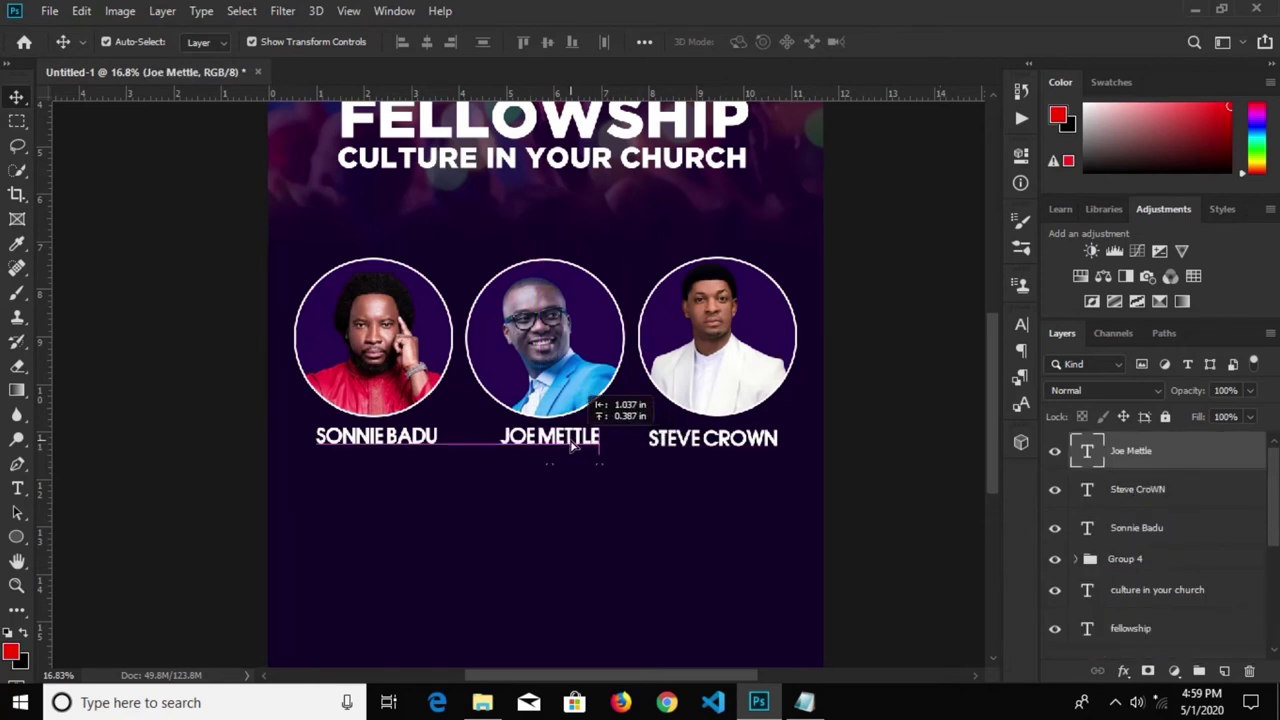
Nudge the STEVE CROWN caption slightly right under its portrait and zoom out to the whole poster
left_click(702, 454)
key("shift+Right")
key("shift+Right")
key("shift+Right")
key("shift+Right")
key("shift+Right")
key("shift+Right")
key("shift+Right")
key("shift+Right")
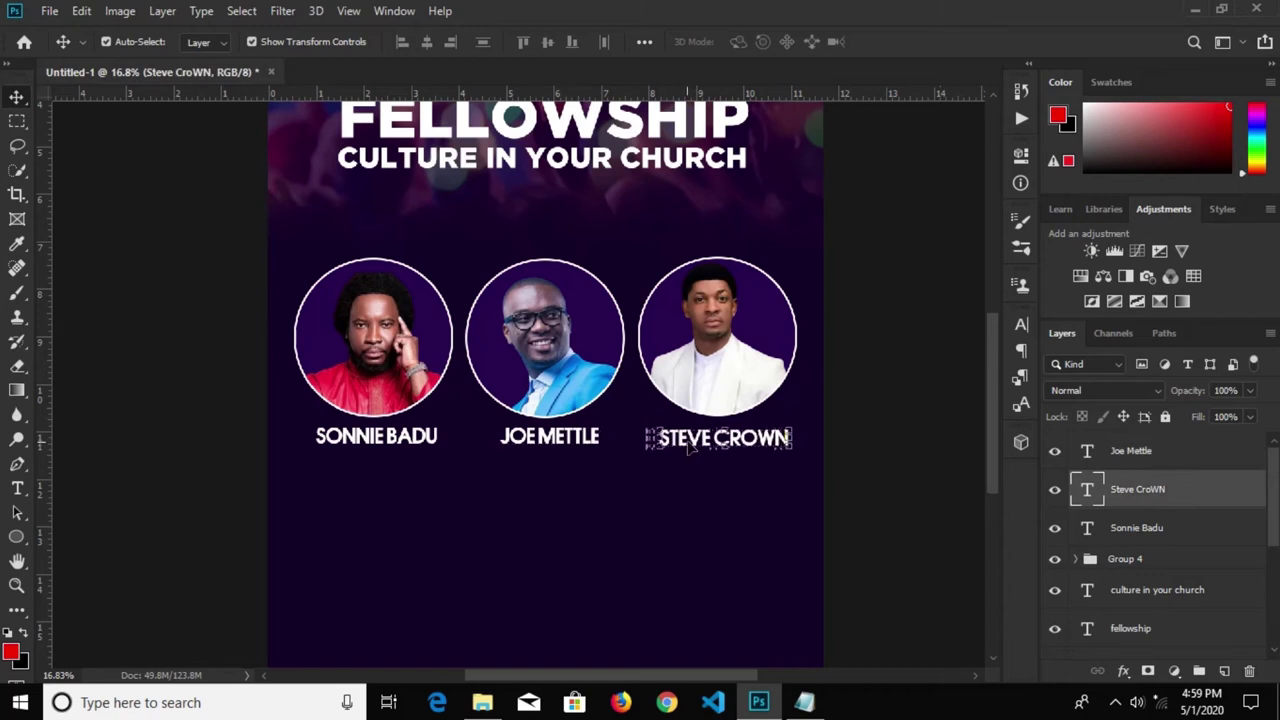
left_click(894, 436)
scroll(806, 368, "down", 3)
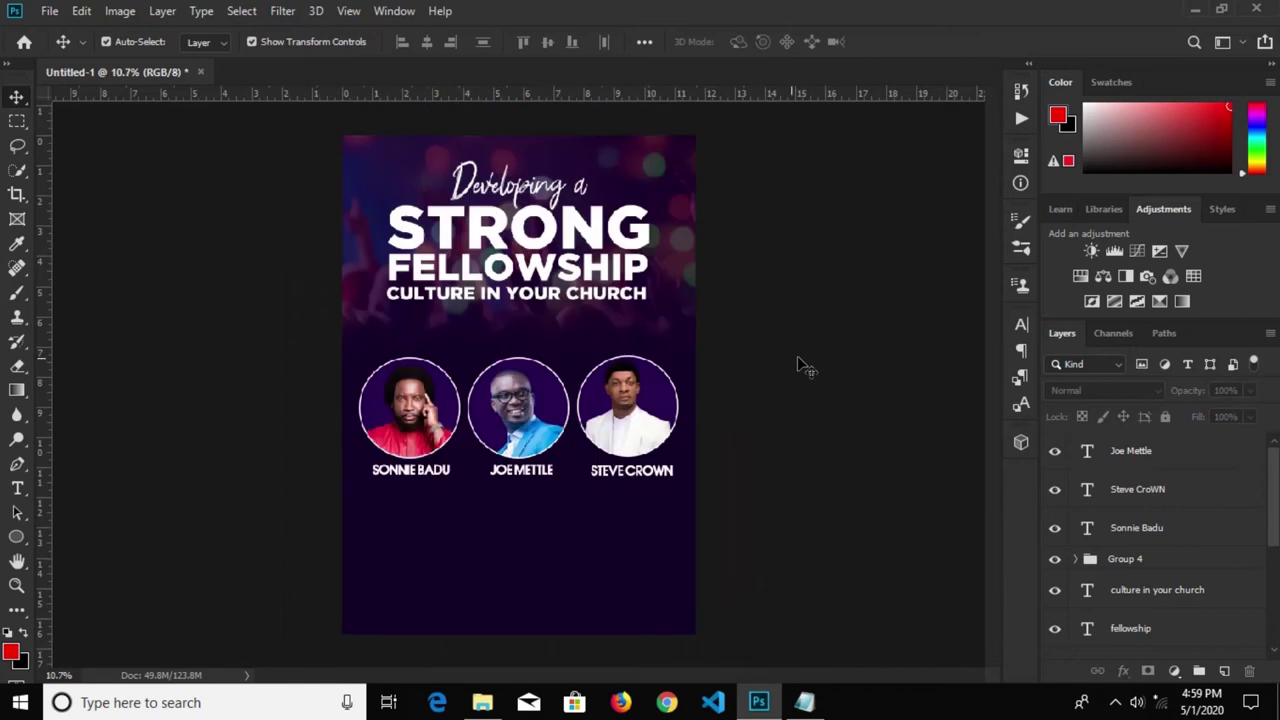
scroll(227, 258, "up", 1)
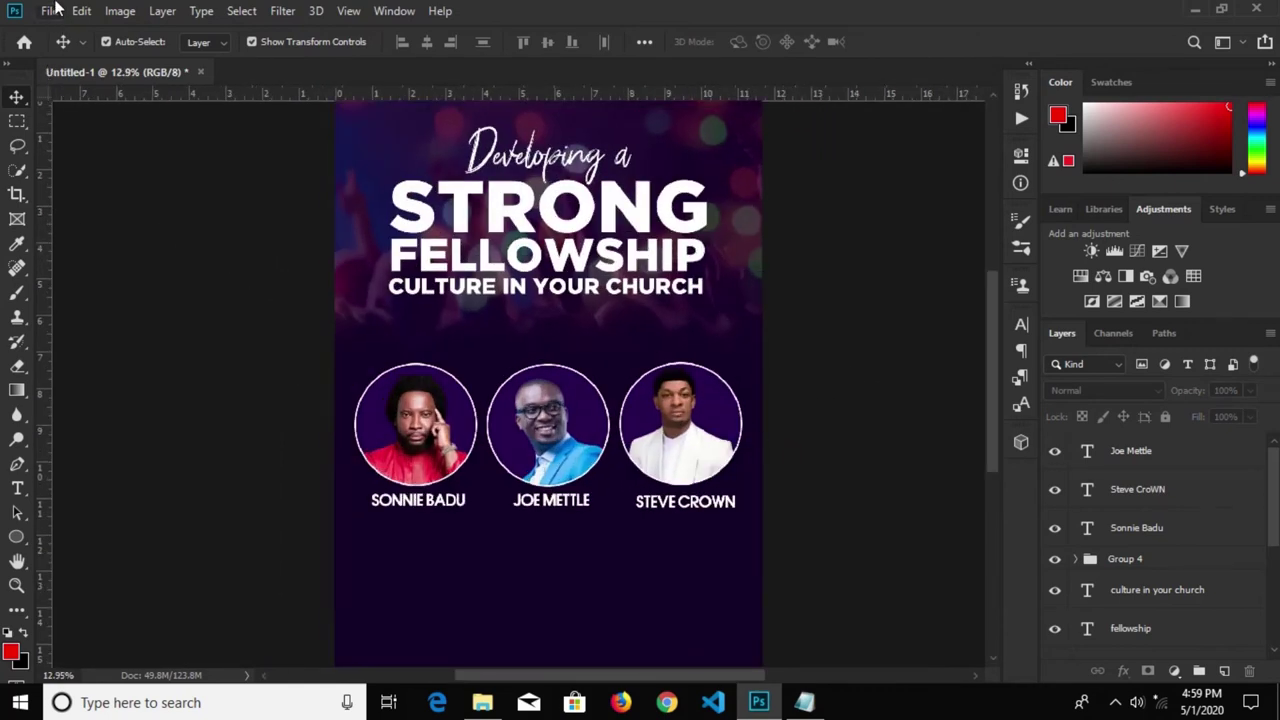
left_click(805, 702)
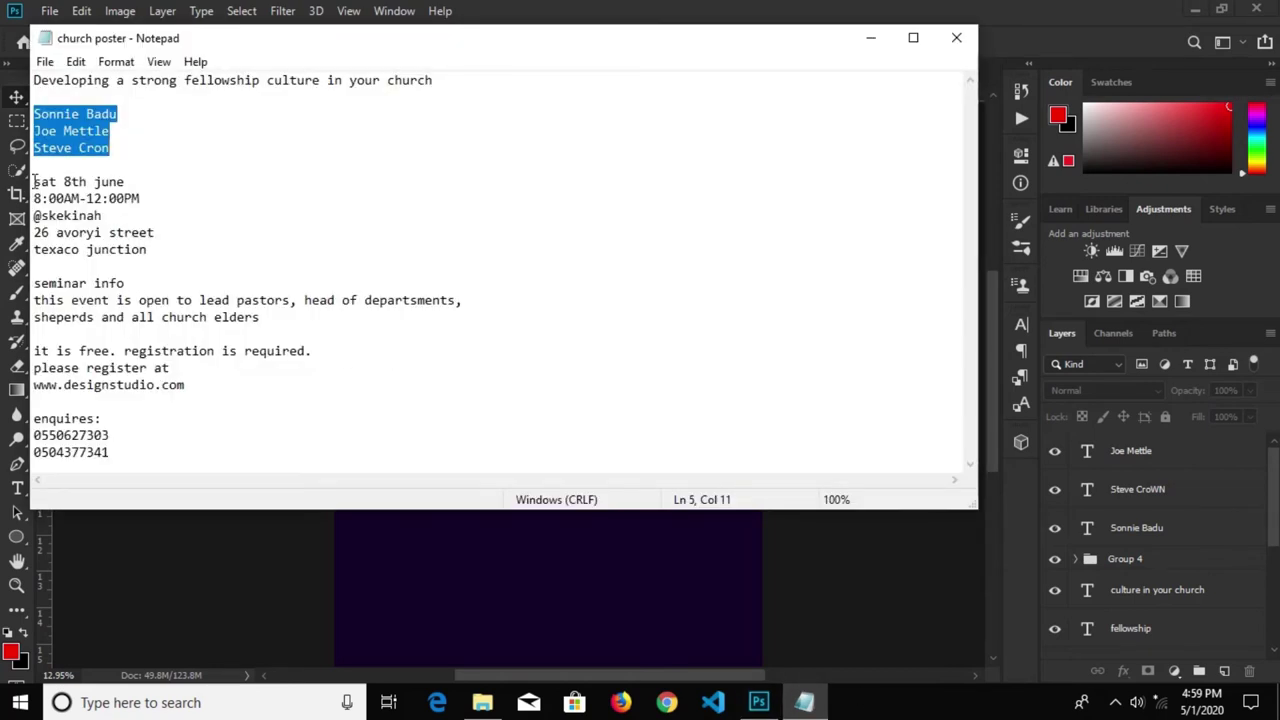
Copy the 'sat 8th june' line from the church poster notes and return to the poster
left_click_drag(34, 181, 141, 178)
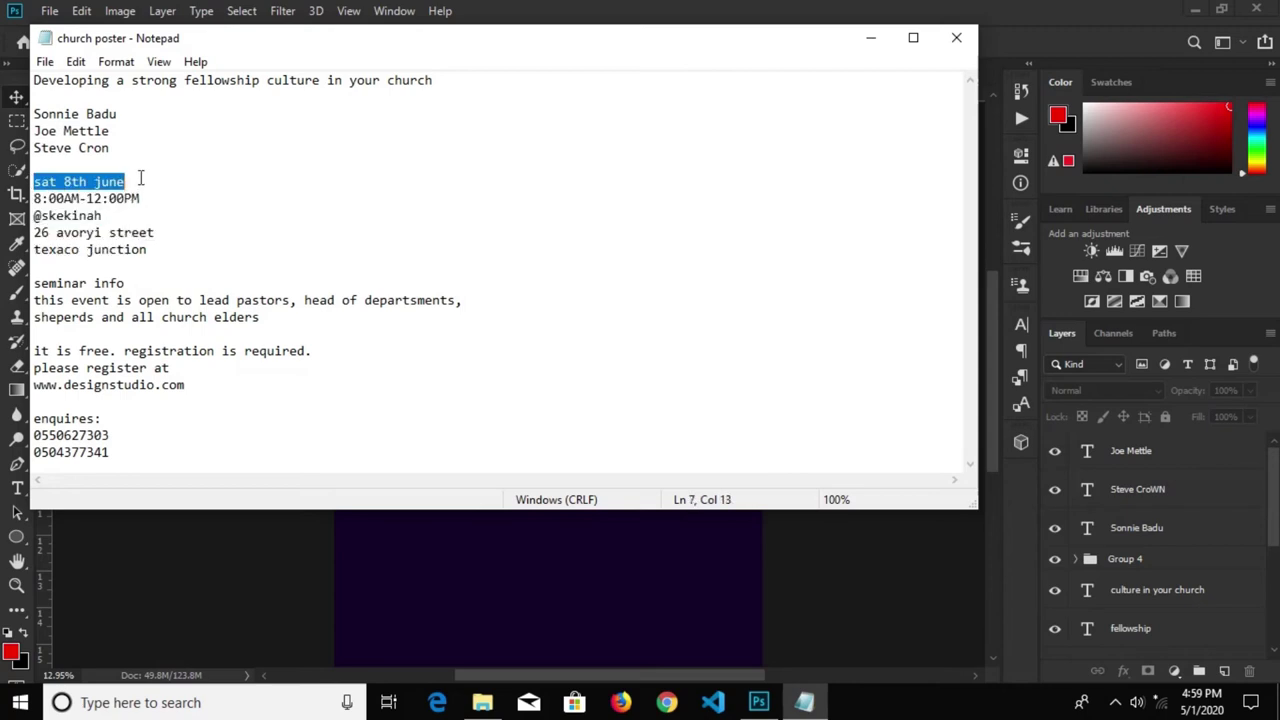
right_click(90, 179)
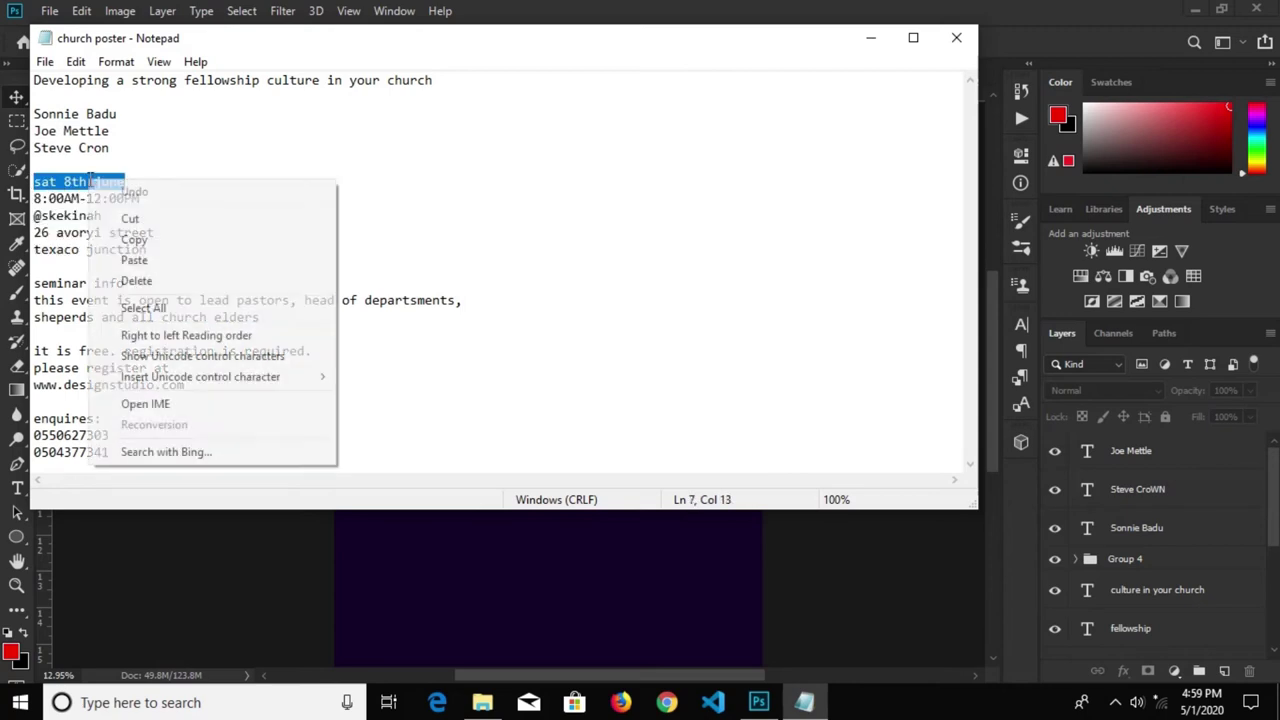
left_click(128, 240)
left_click(498, 629)
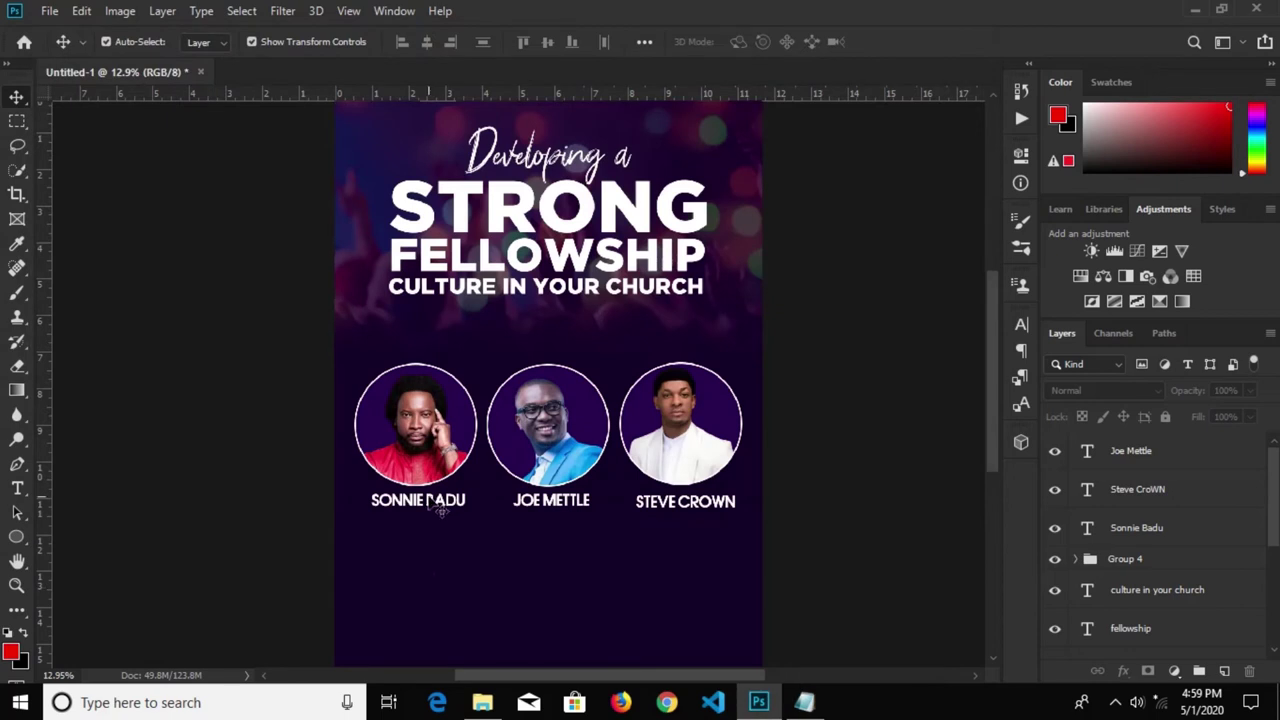
Paste the date below the speaker names and trim it to SAT 8TH
left_click(17, 488)
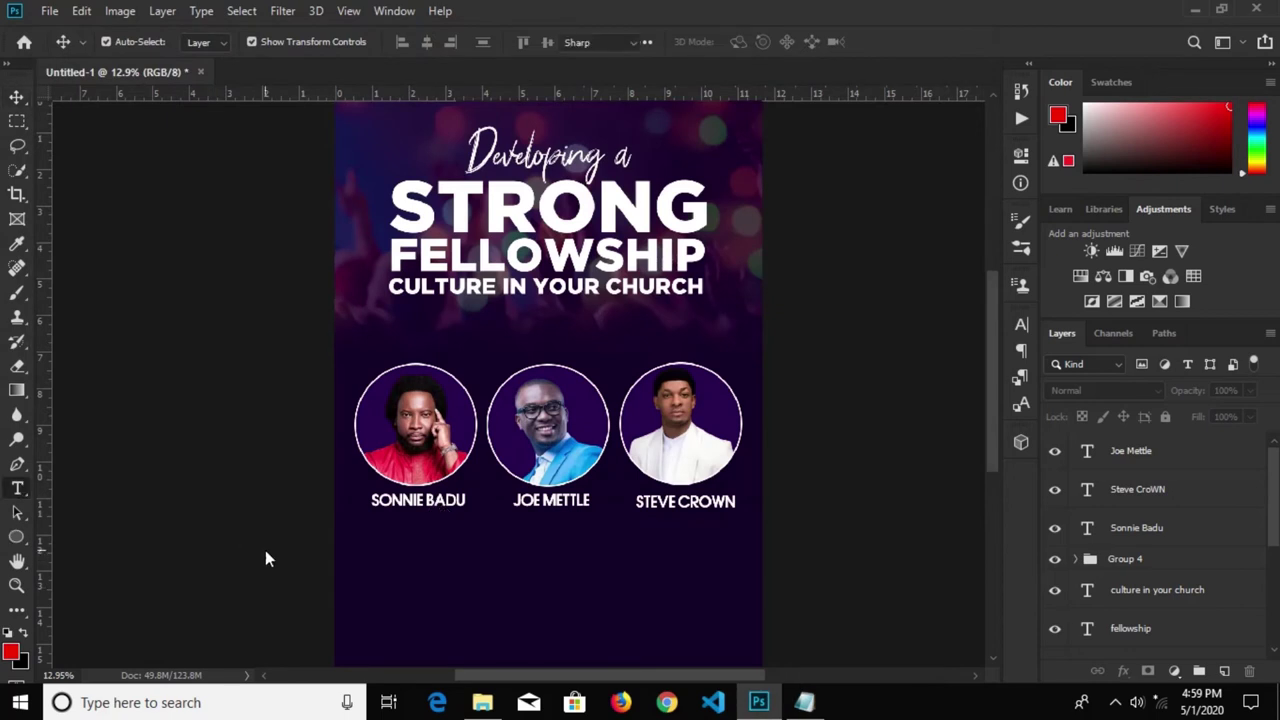
left_click(382, 544)
key("ctrl+v")
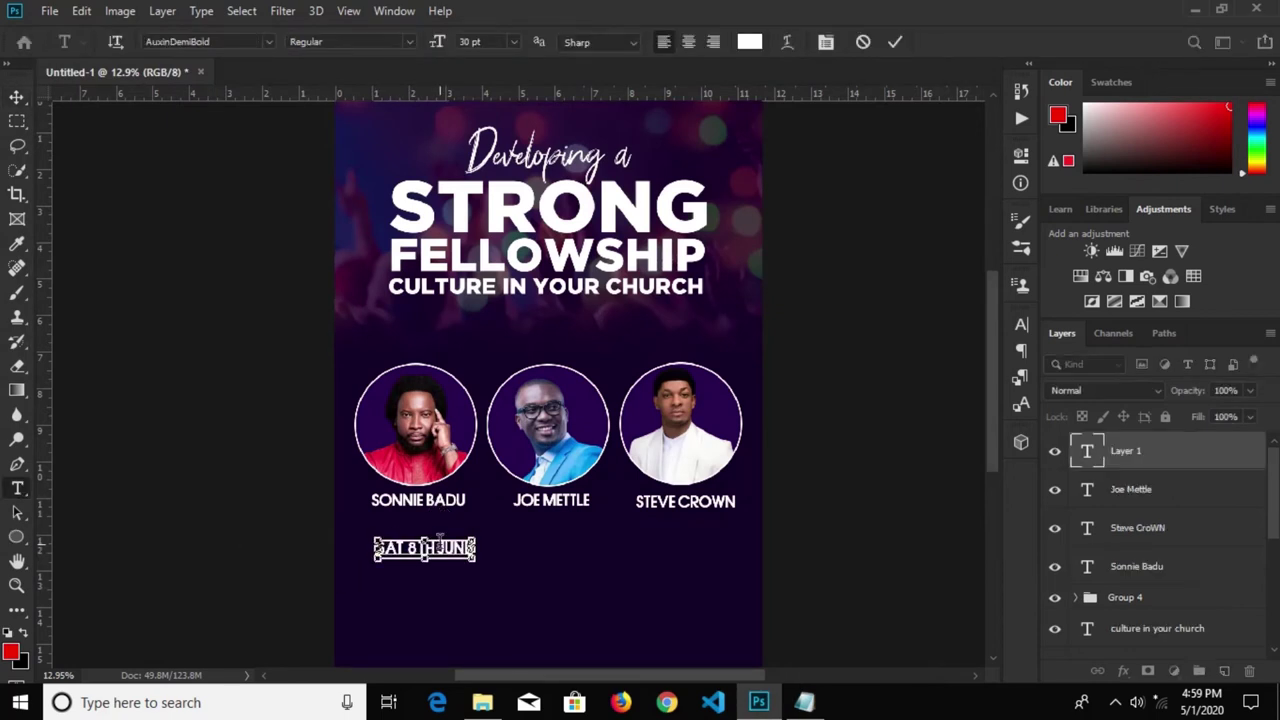
scroll(450, 570, "up", 1)
scroll(450, 570, "up", 2)
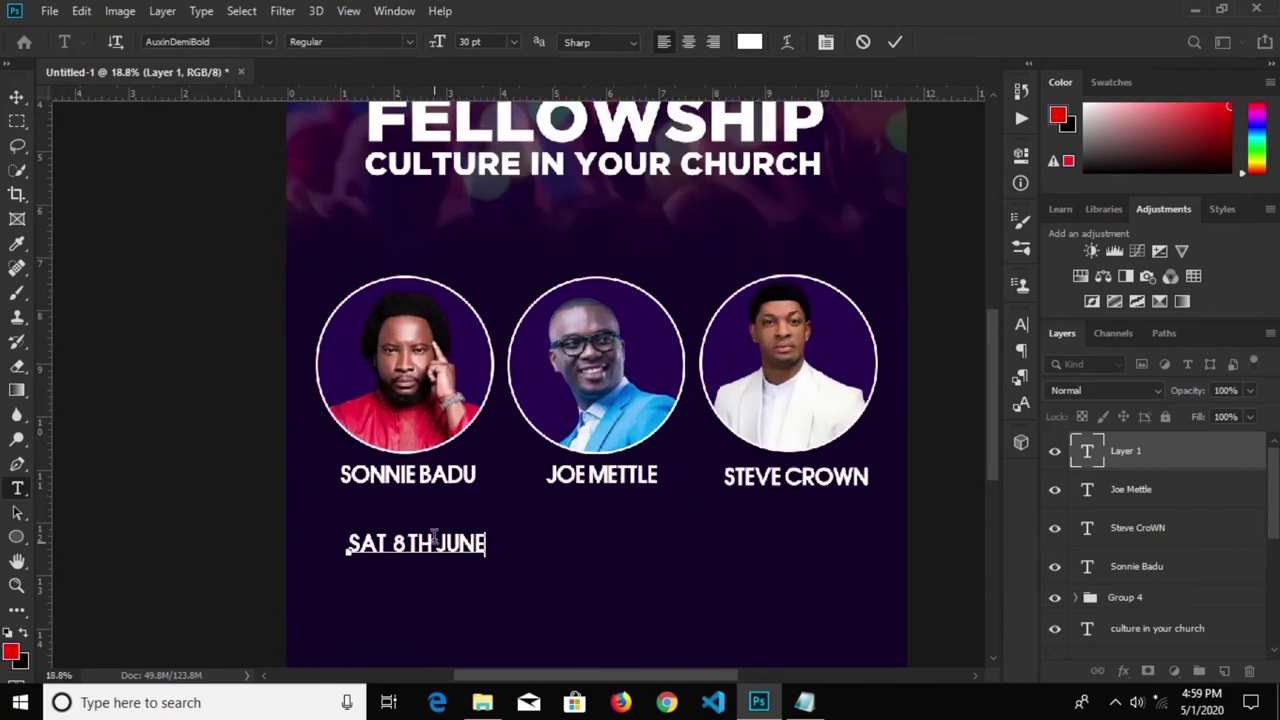
left_click_drag(439, 544, 486, 543)
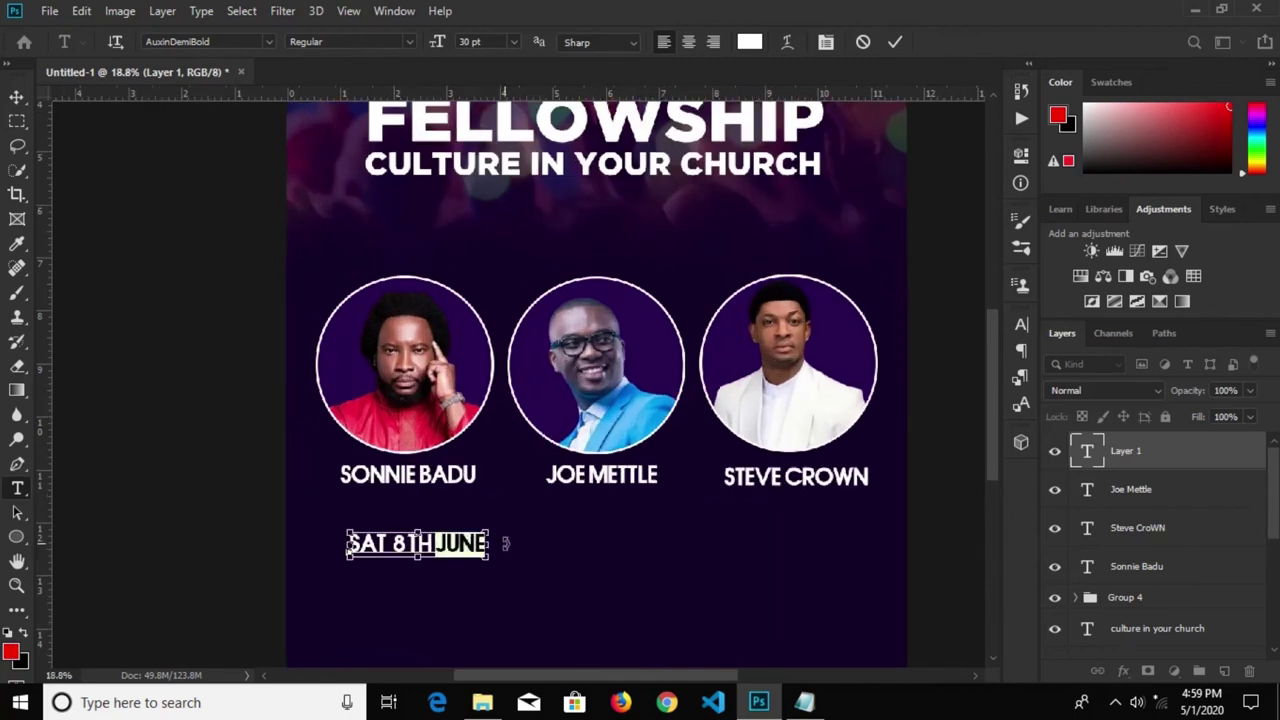
key("BackSpace")
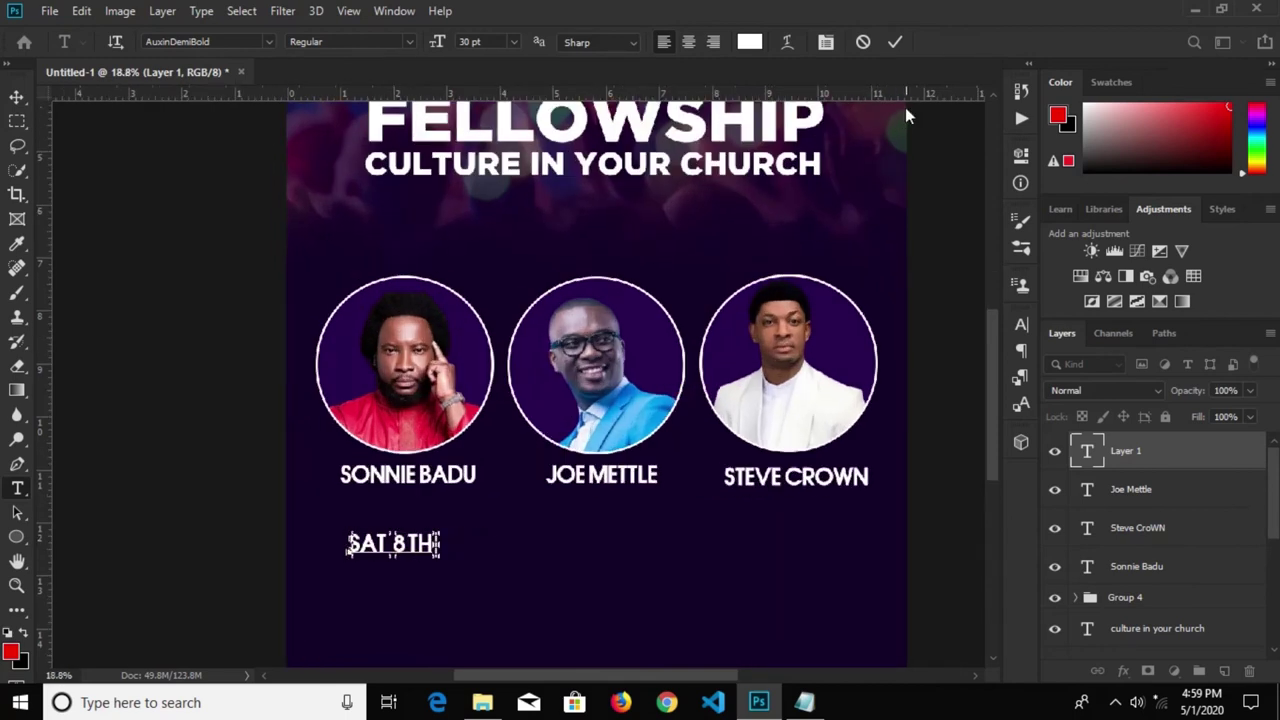
left_click(895, 42)
Add JUNE as a separate text line below SAT 8TH
left_click(395, 596)
key("ctrl+v")
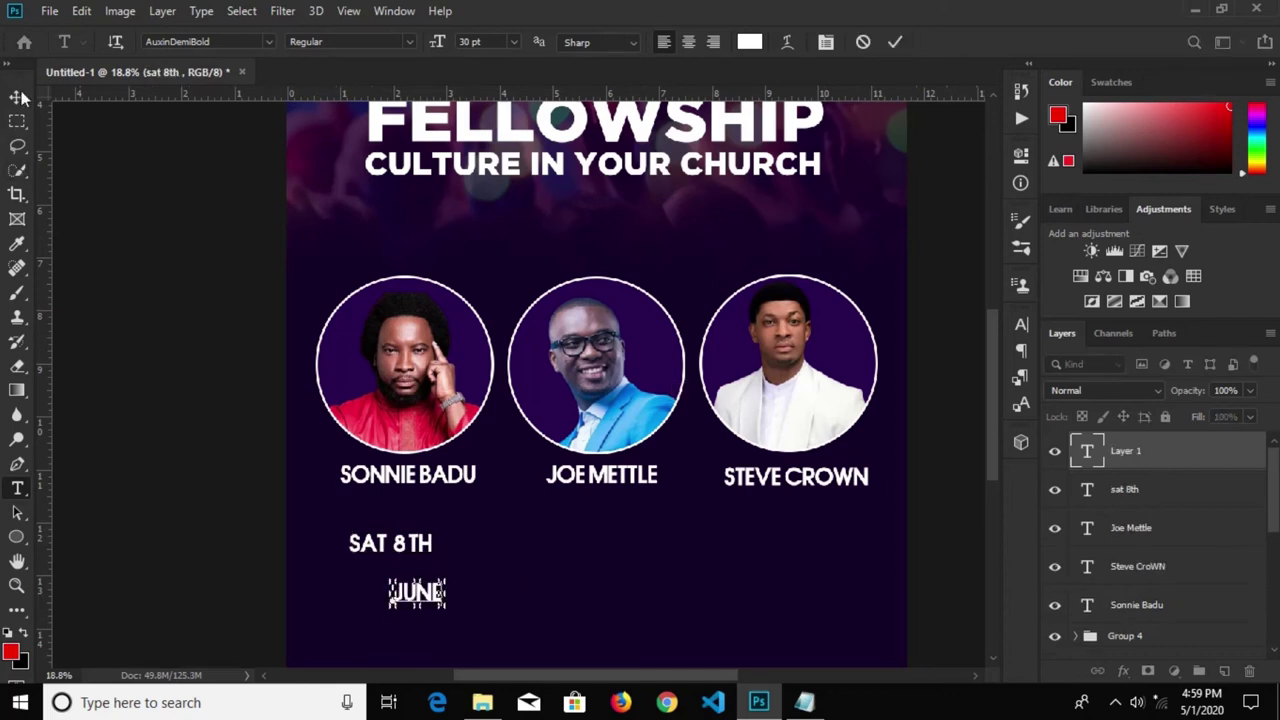
left_click(19, 97)
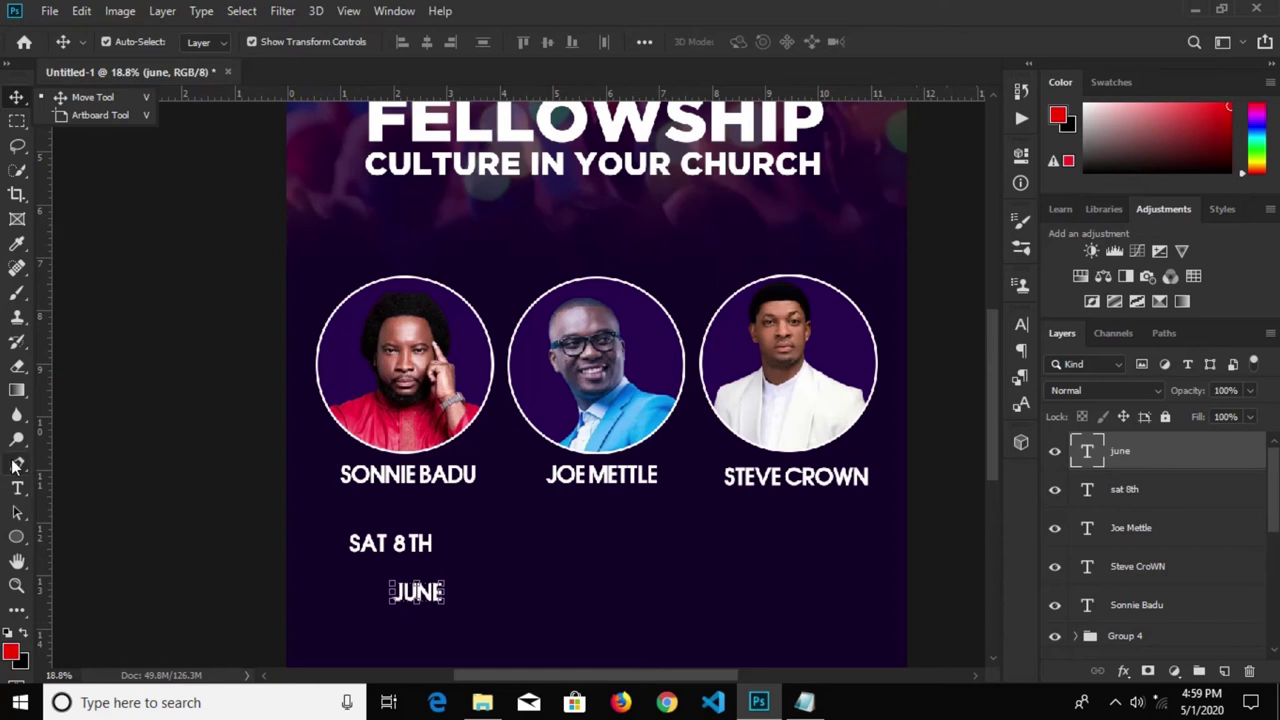
left_click(15, 535)
left_click(77, 541)
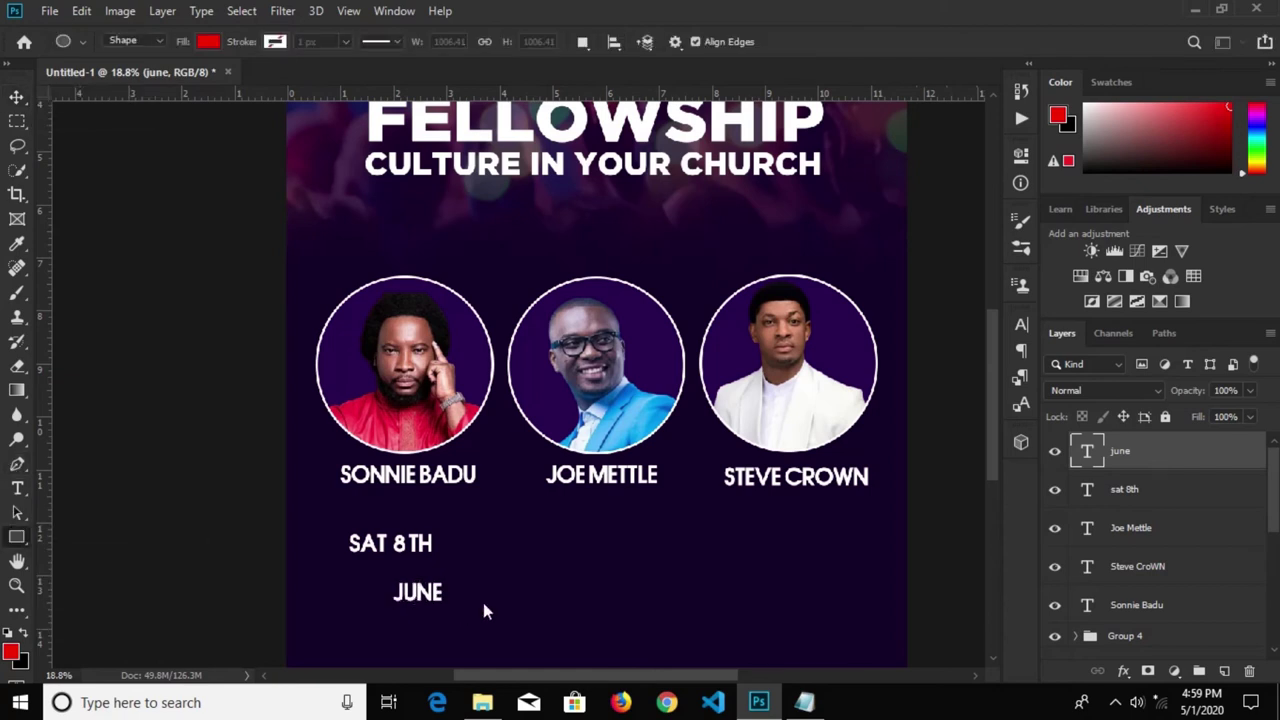
Draw a thin vertical rectangle beside the date and give it a white fill
scroll(573, 503, "down", 1)
scroll(573, 503, "down", 1)
scroll(571, 580, "down", 1)
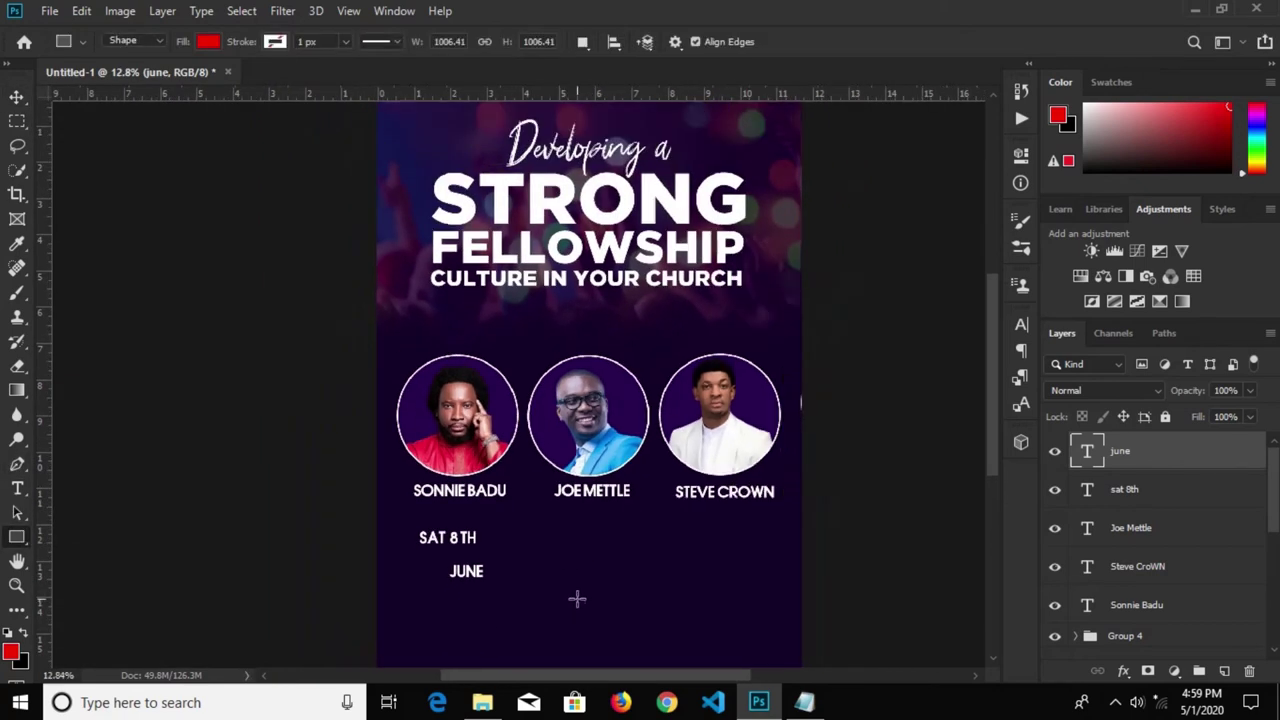
scroll(994, 400, "down", 3)
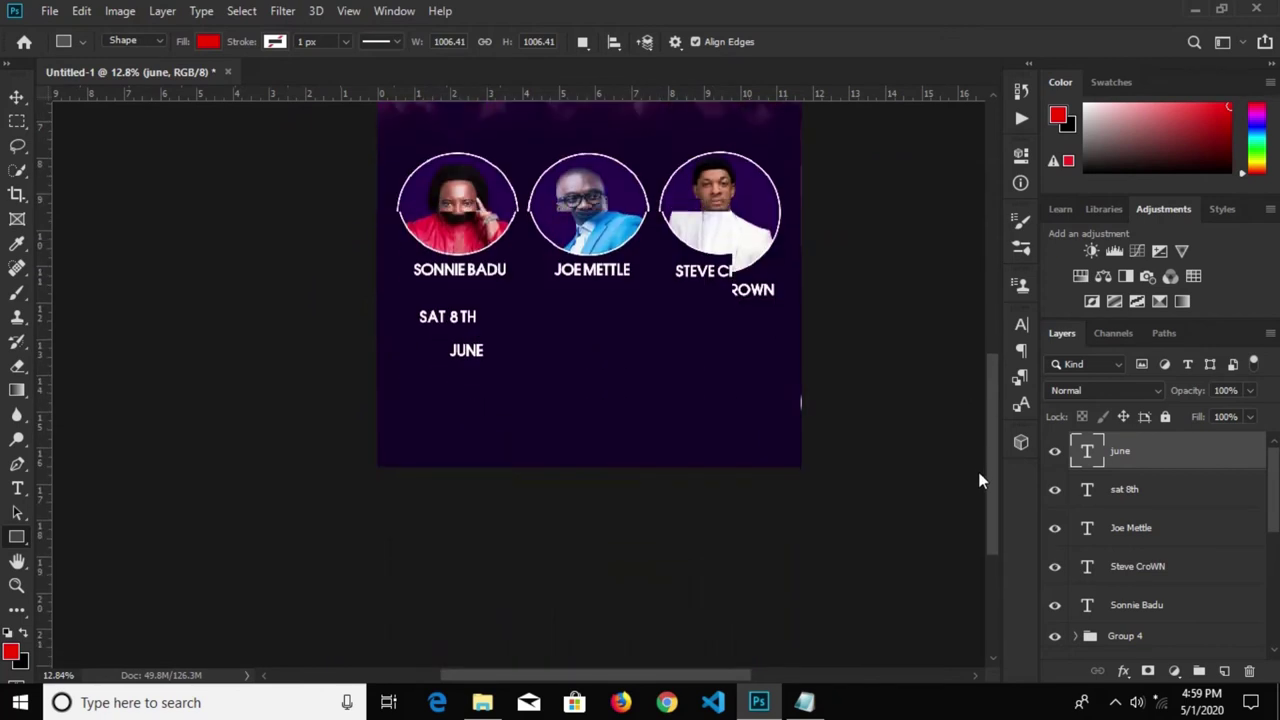
scroll(648, 360, "up", 1)
scroll(547, 330, "up", 1)
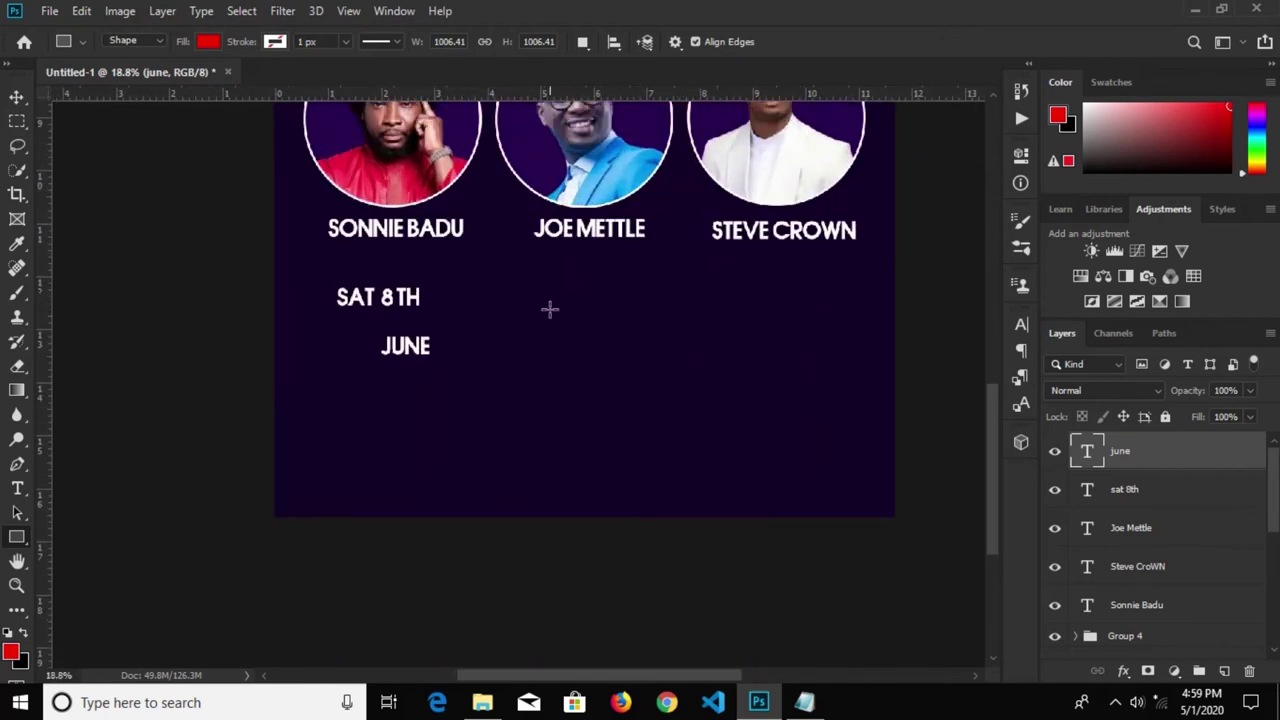
left_click_drag(544, 282, 552, 479)
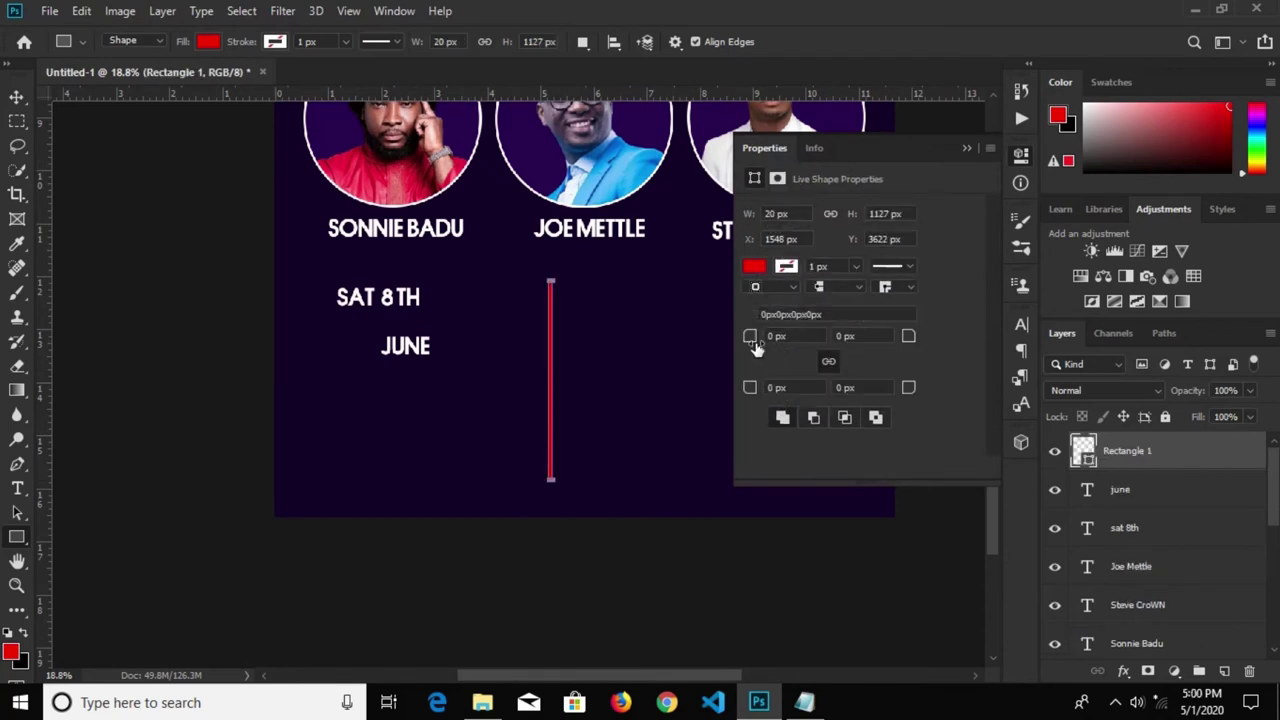
left_click(753, 267)
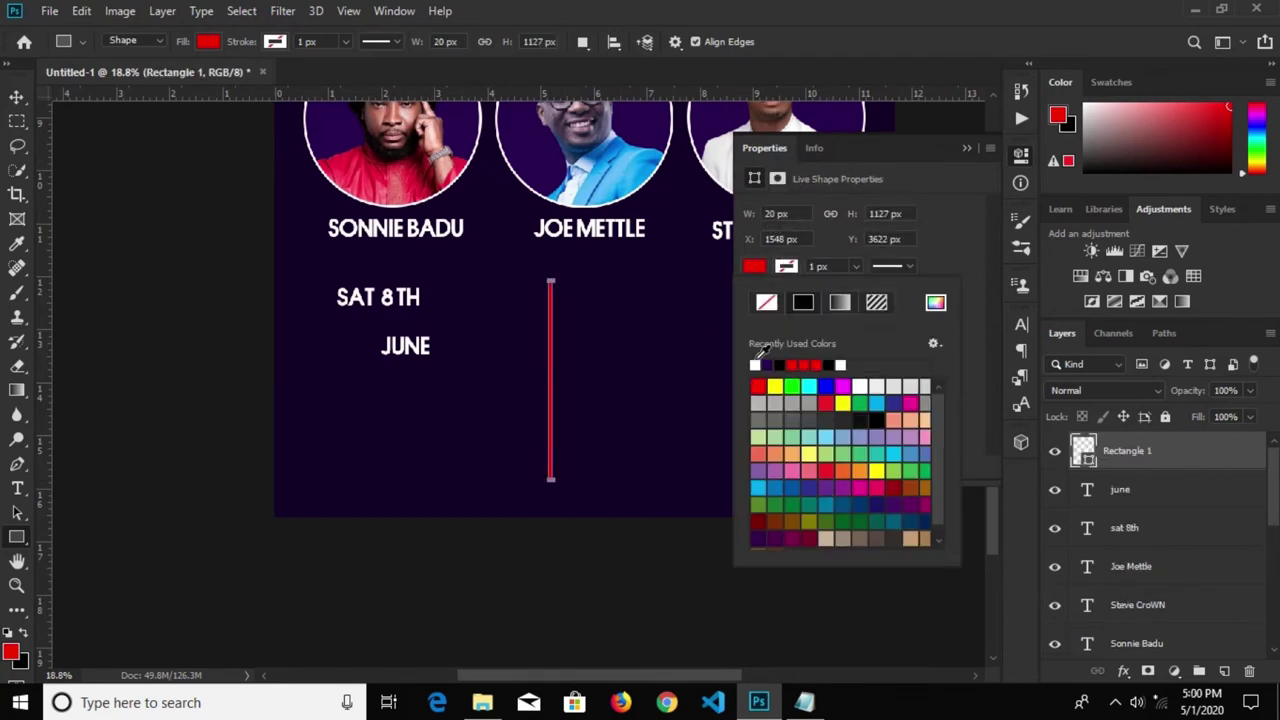
left_click(755, 364)
left_click(966, 147)
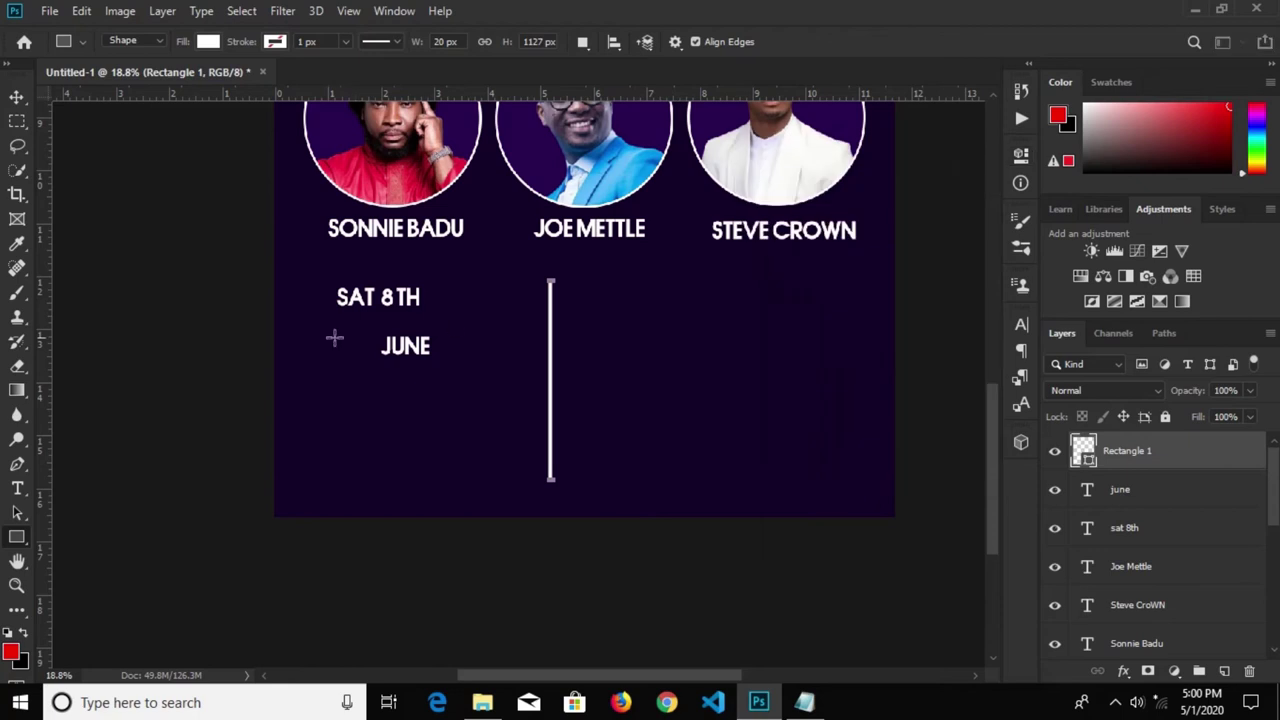
Centre the white bar horizontally on the poster using Align Horizontal Centers
left_click(17, 98)
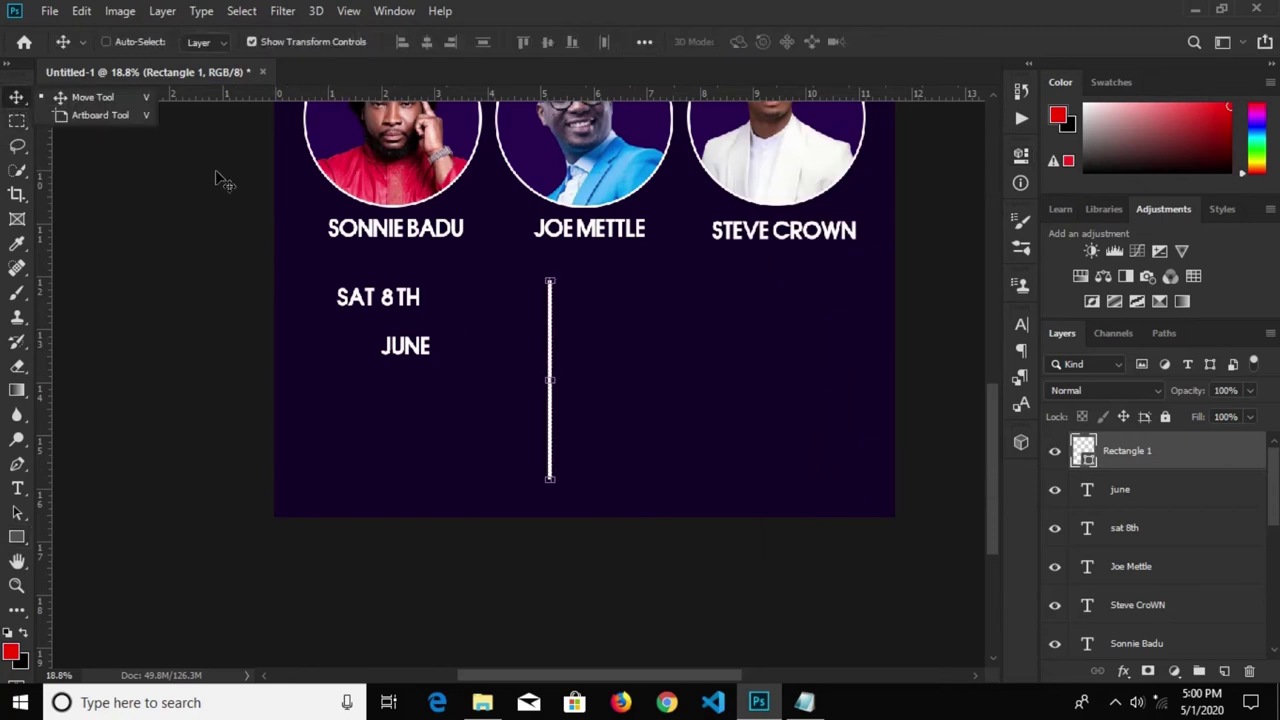
left_click(222, 180)
key("ctrl+a")
left_click(426, 42)
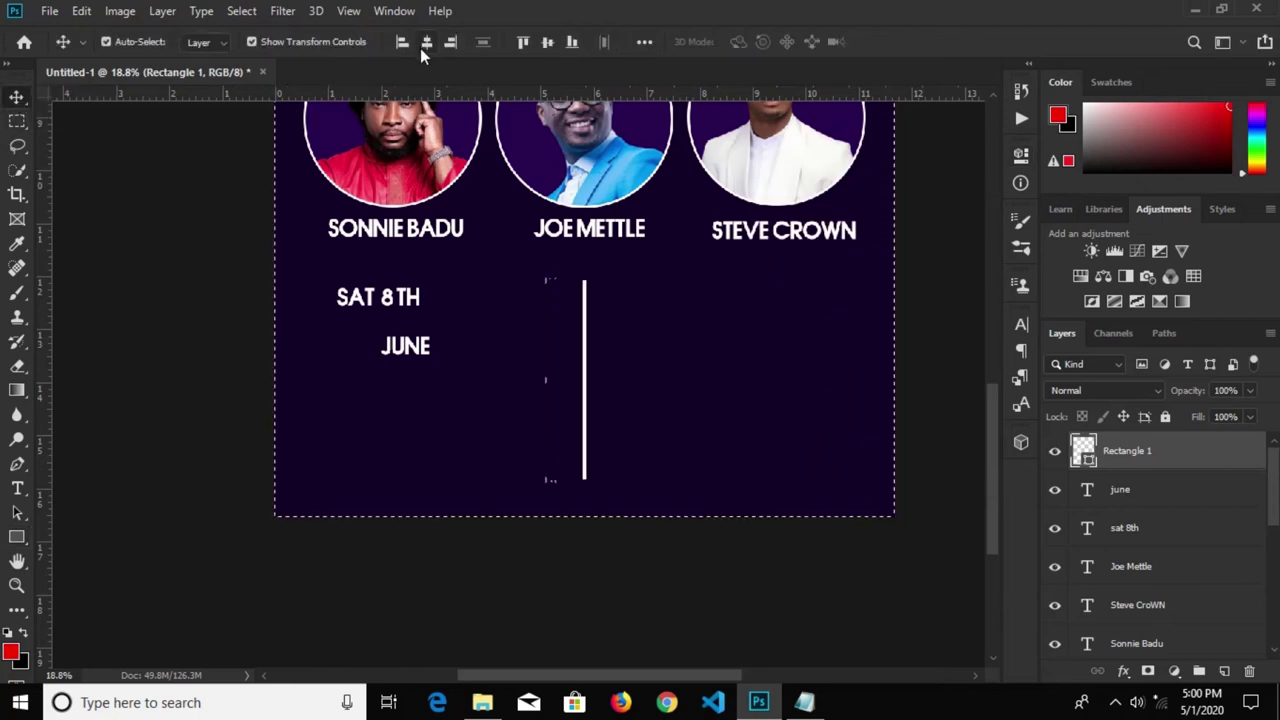
key("ctrl+d")
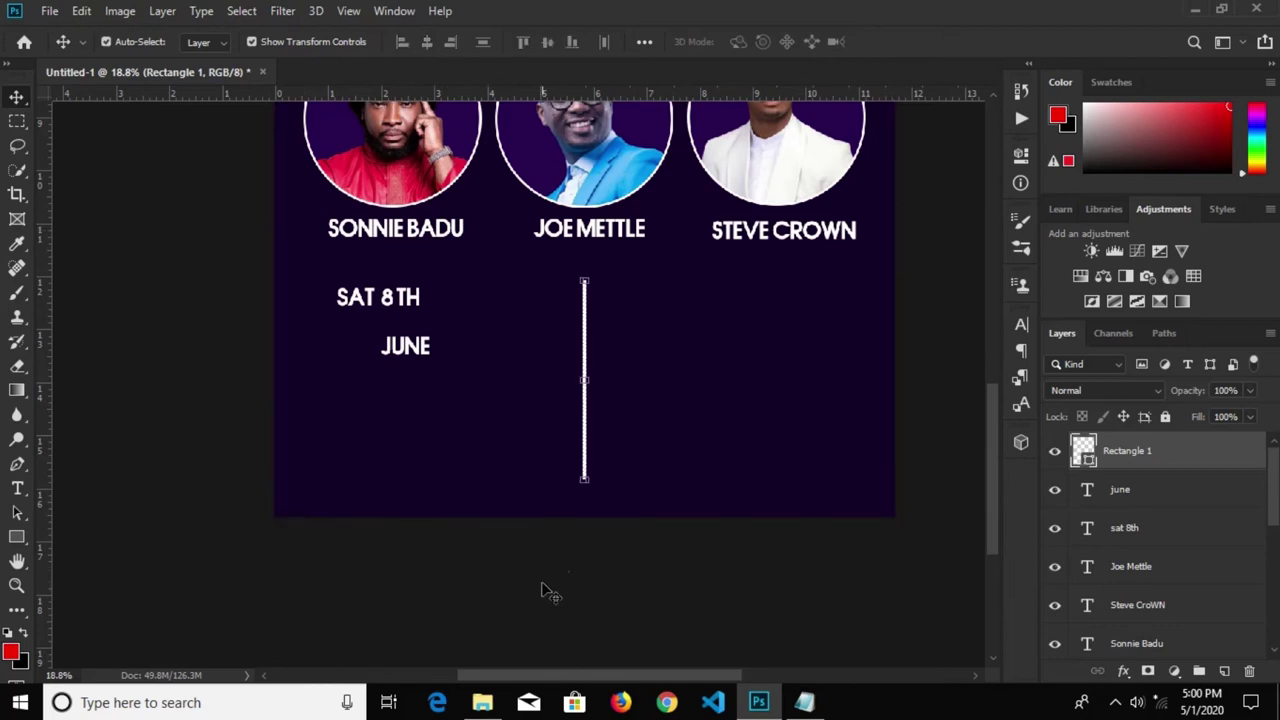
left_click(580, 586)
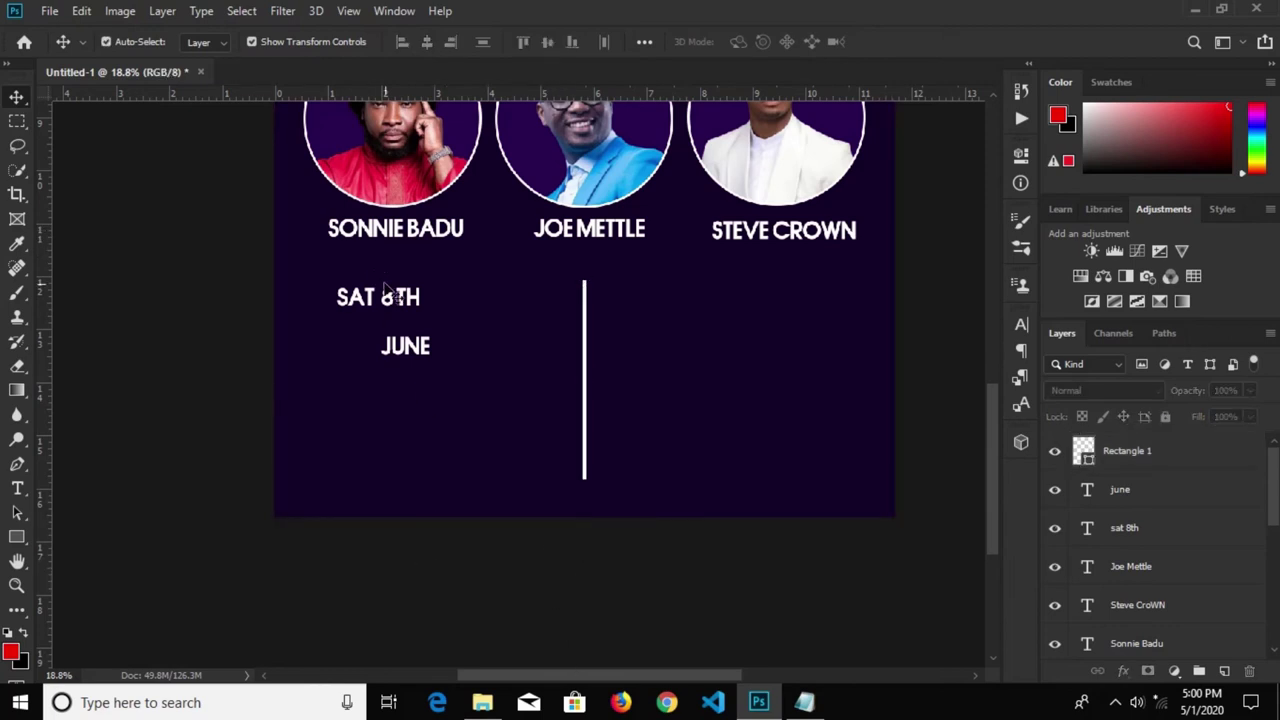
Shrink SAT 8TH to about 81% and add vertical guides at 5.5 and about 6.17 inches
left_click(385, 297)
left_click_drag(424, 298, 412, 300)
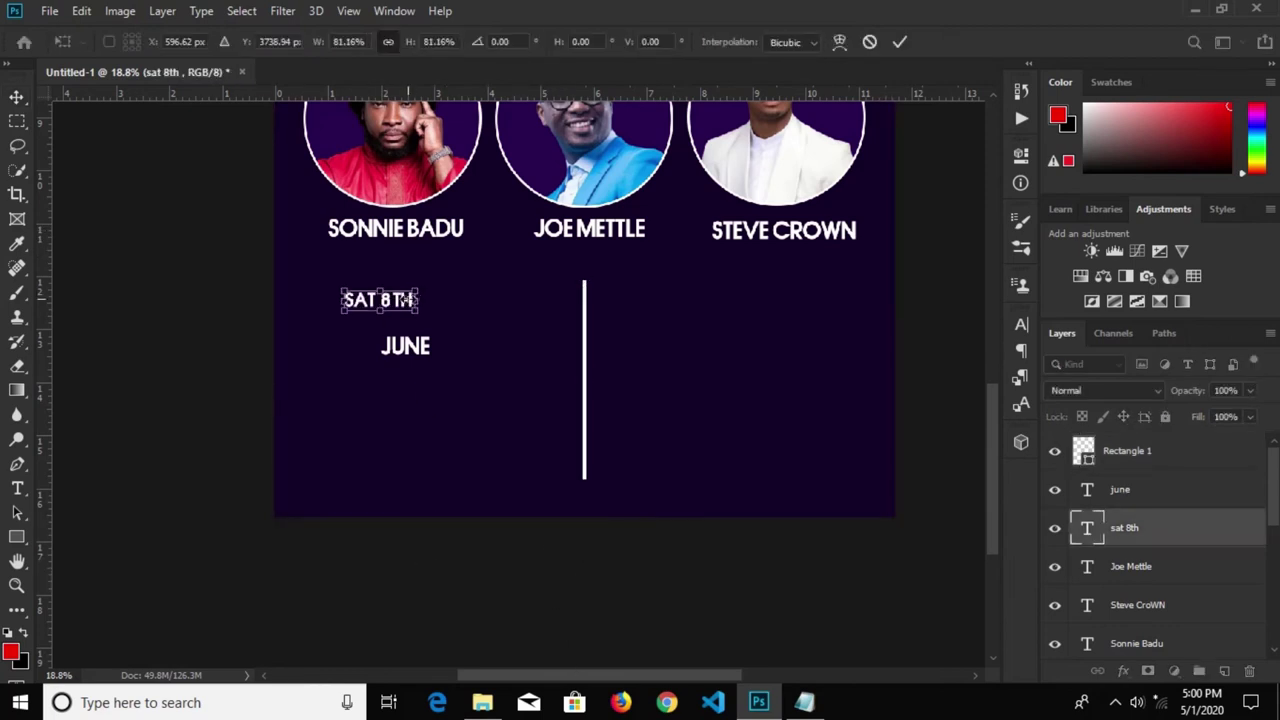
left_click(899, 43)
mouse_move(40, 371)
left_mouse_down()
mouse_move(431, 372)
mouse_move(412, 380)
left_mouse_up()
left_click_drag(42, 408, 567, 418)
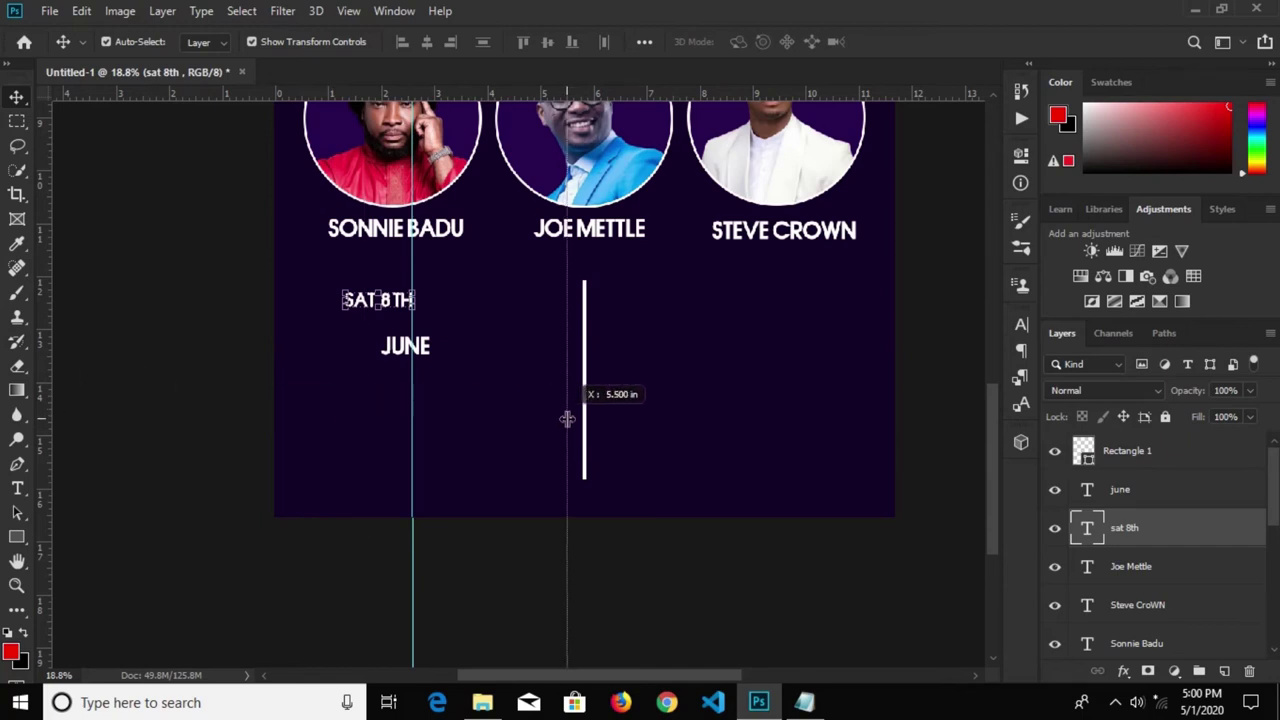
left_click_drag(567, 418, 567, 418)
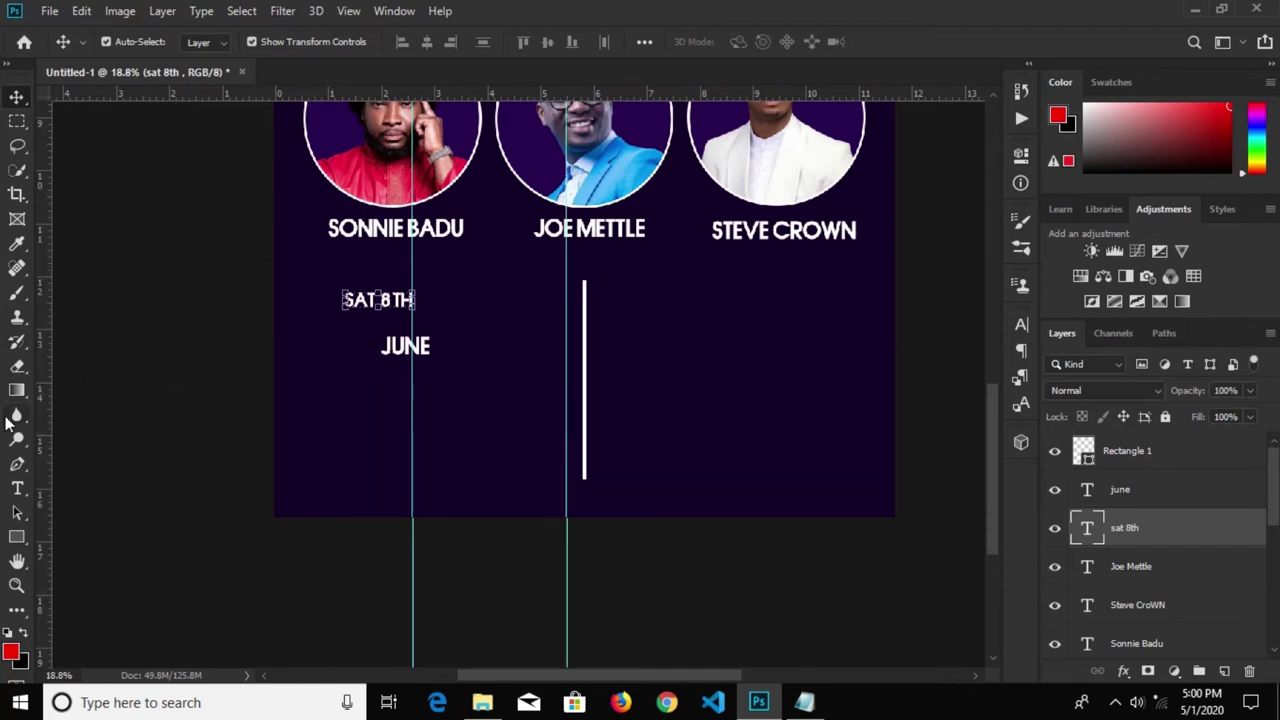
left_click_drag(46, 419, 605, 408)
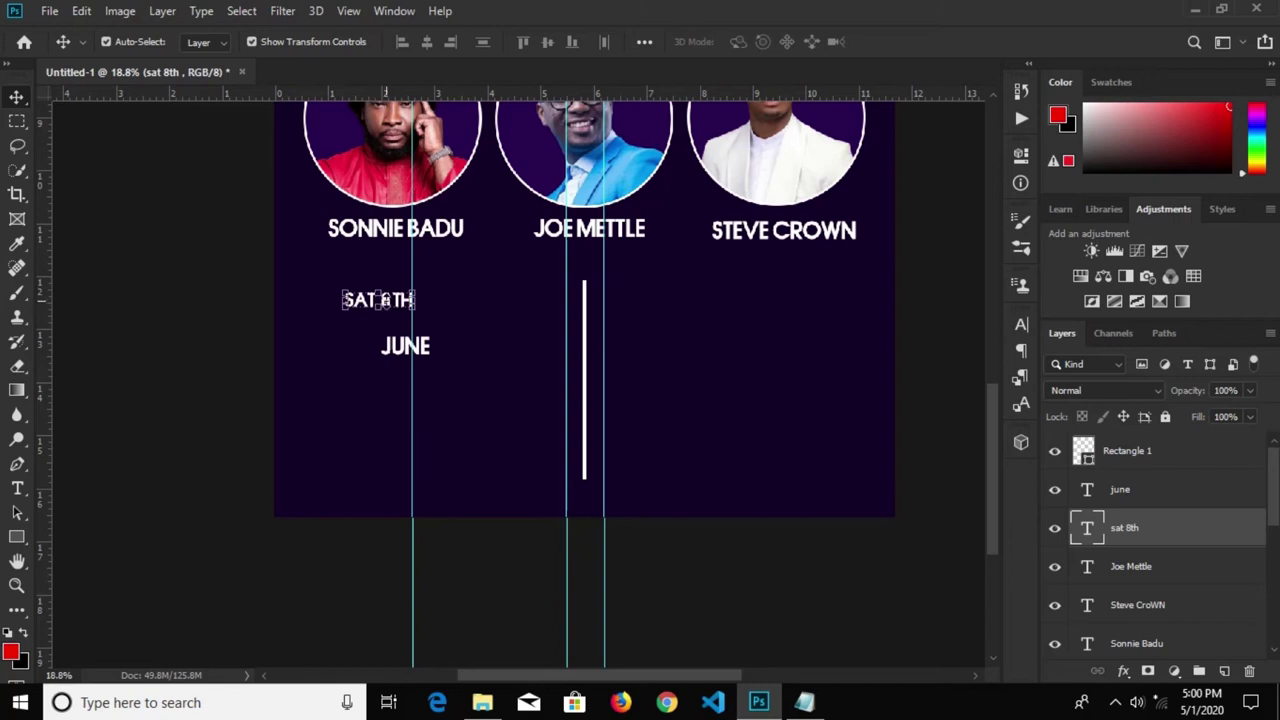
Move SAT 8TH just left of the white bar and enlarge it to about 231%
scroll(385, 300, "up", 1)
scroll(380, 308, "up", 1)
mouse_move(387, 304)
left_mouse_down()
mouse_move(478, 310)
mouse_move(637, 372)
left_mouse_up()
key("ctrl+t")
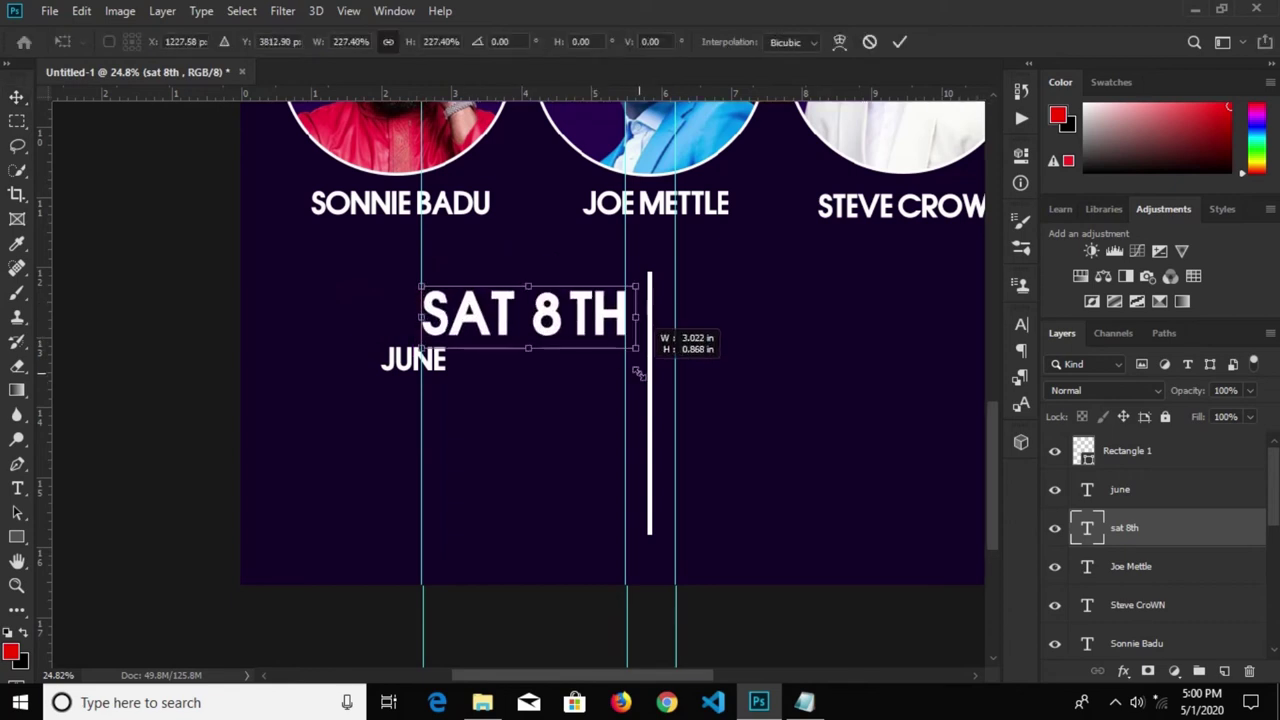
left_click_drag(637, 372, 640, 374)
left_click(899, 42)
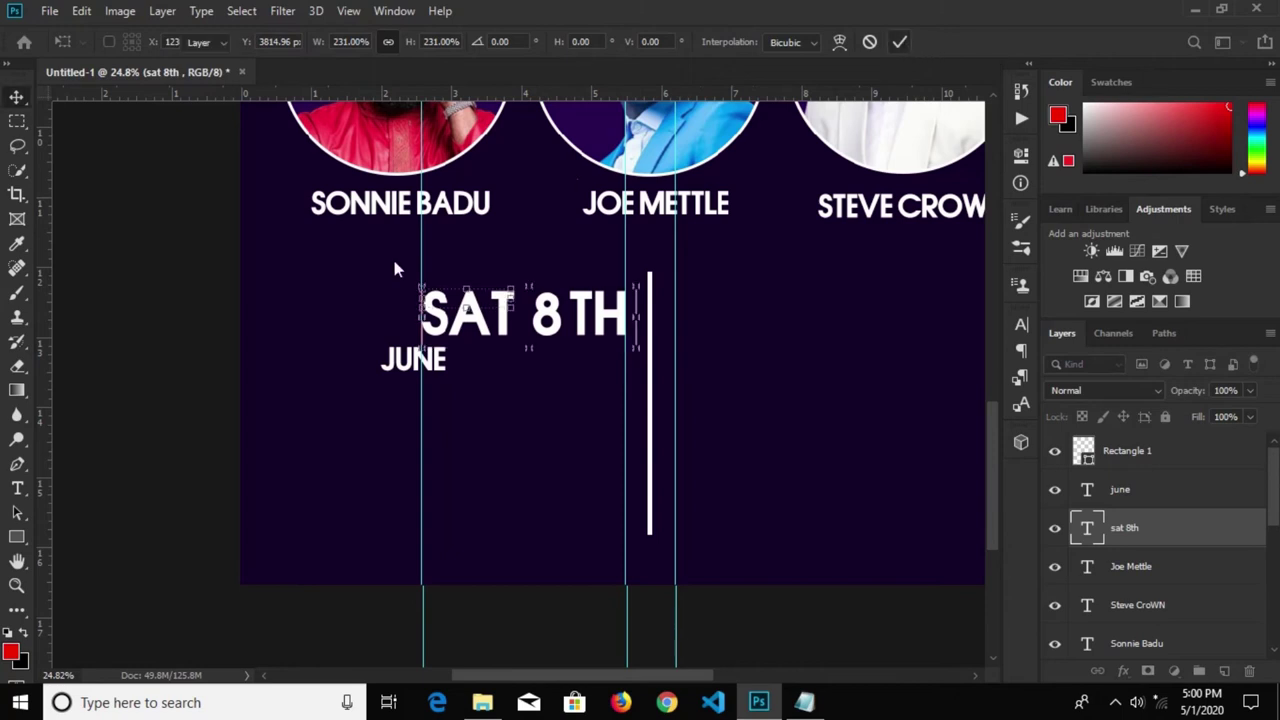
left_click(376, 376)
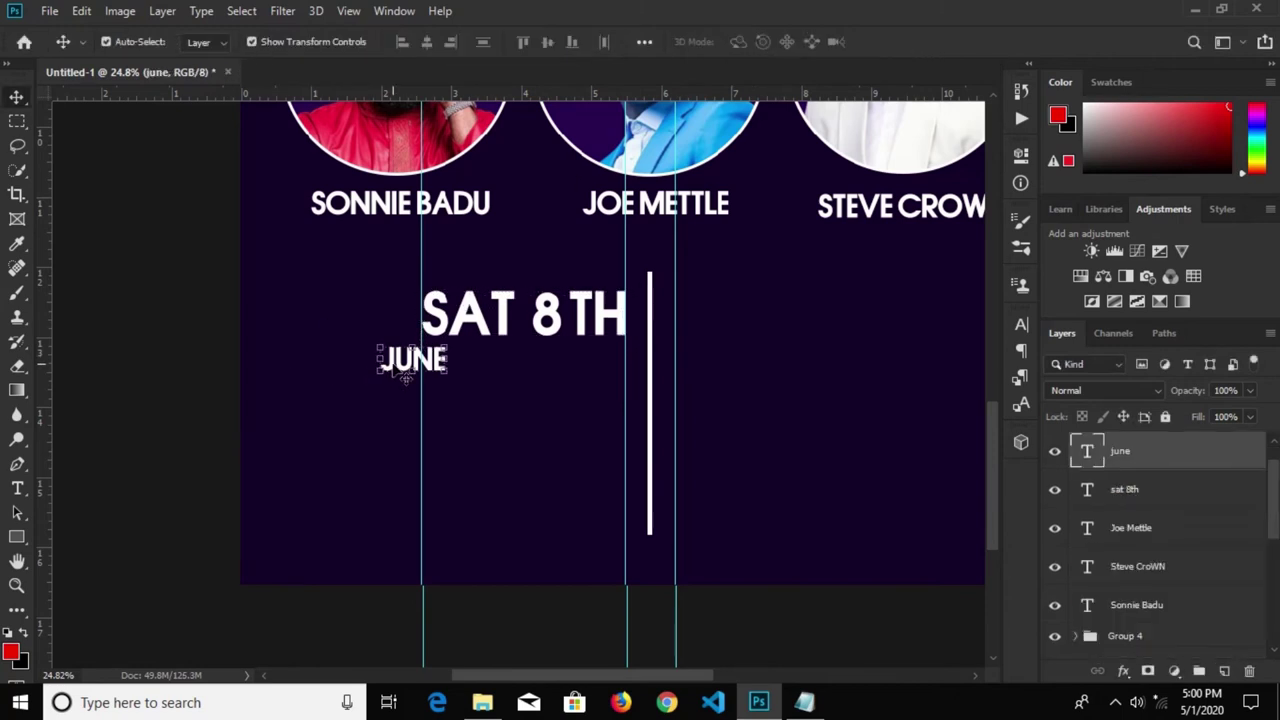
Set the JUNE text's font to Gotham Black
left_click(1019, 326)
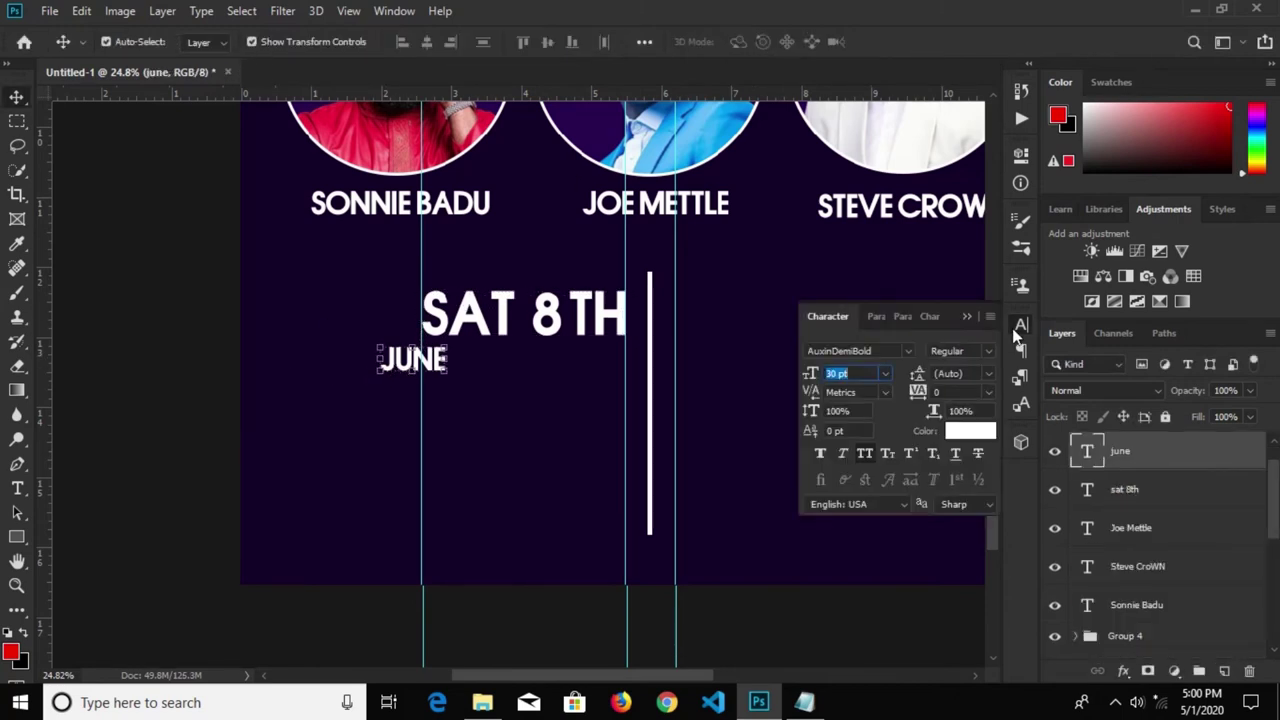
left_click(890, 349)
type("goth")
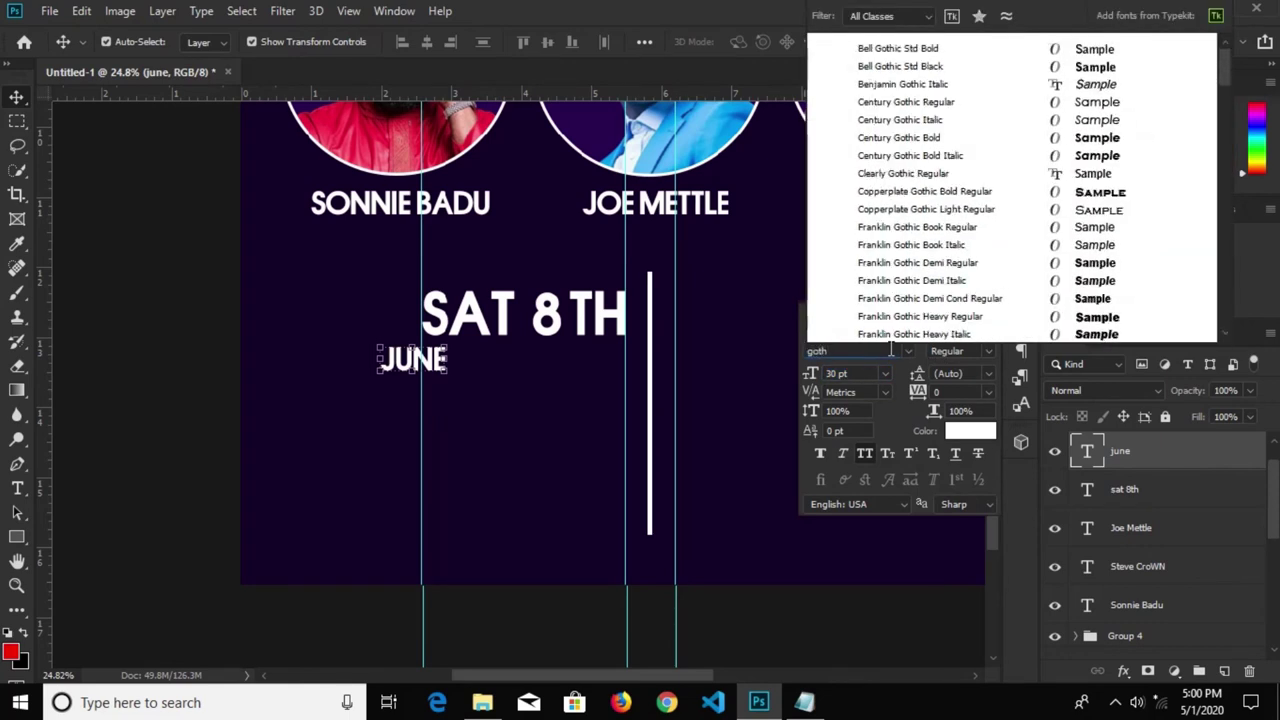
type("a")
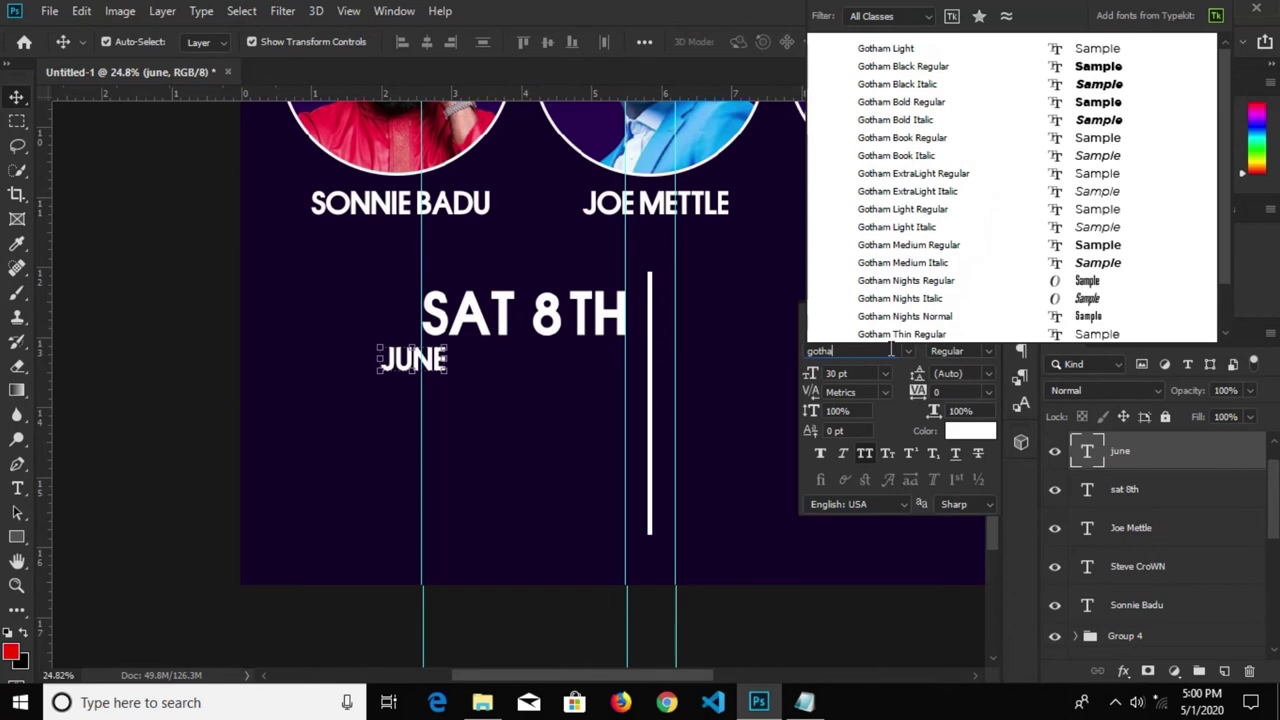
type("m b")
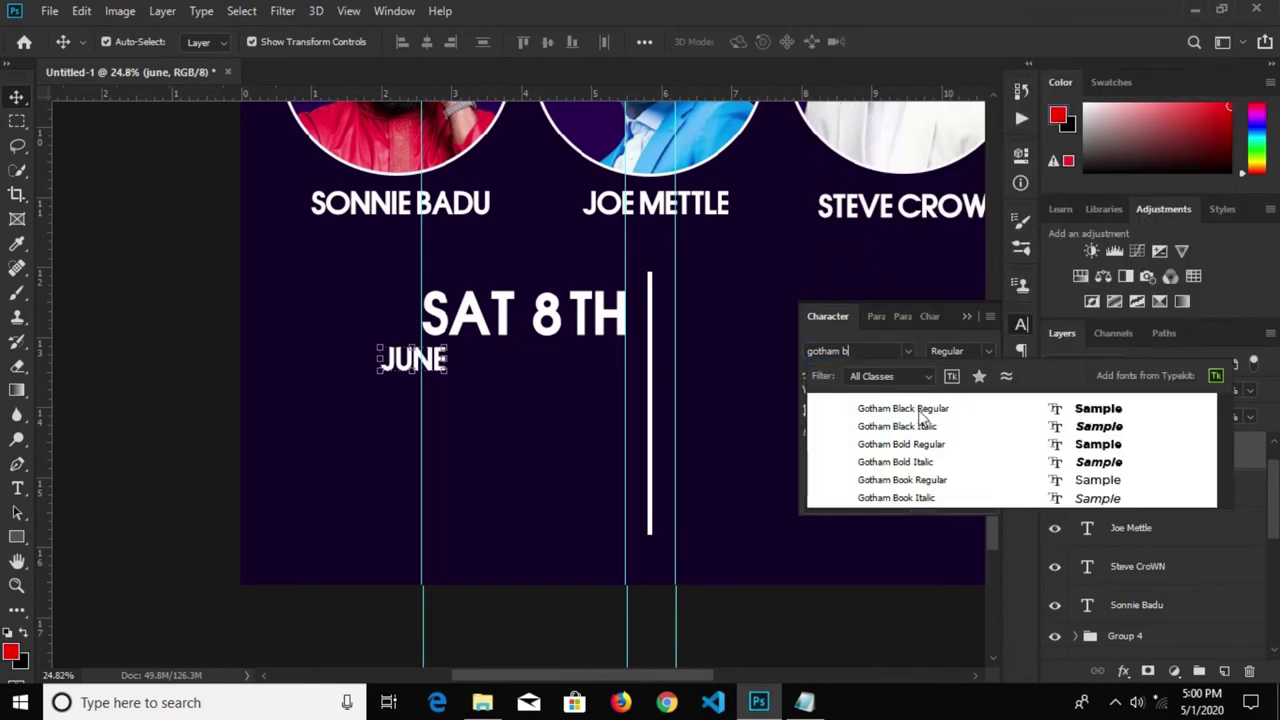
left_click(924, 410)
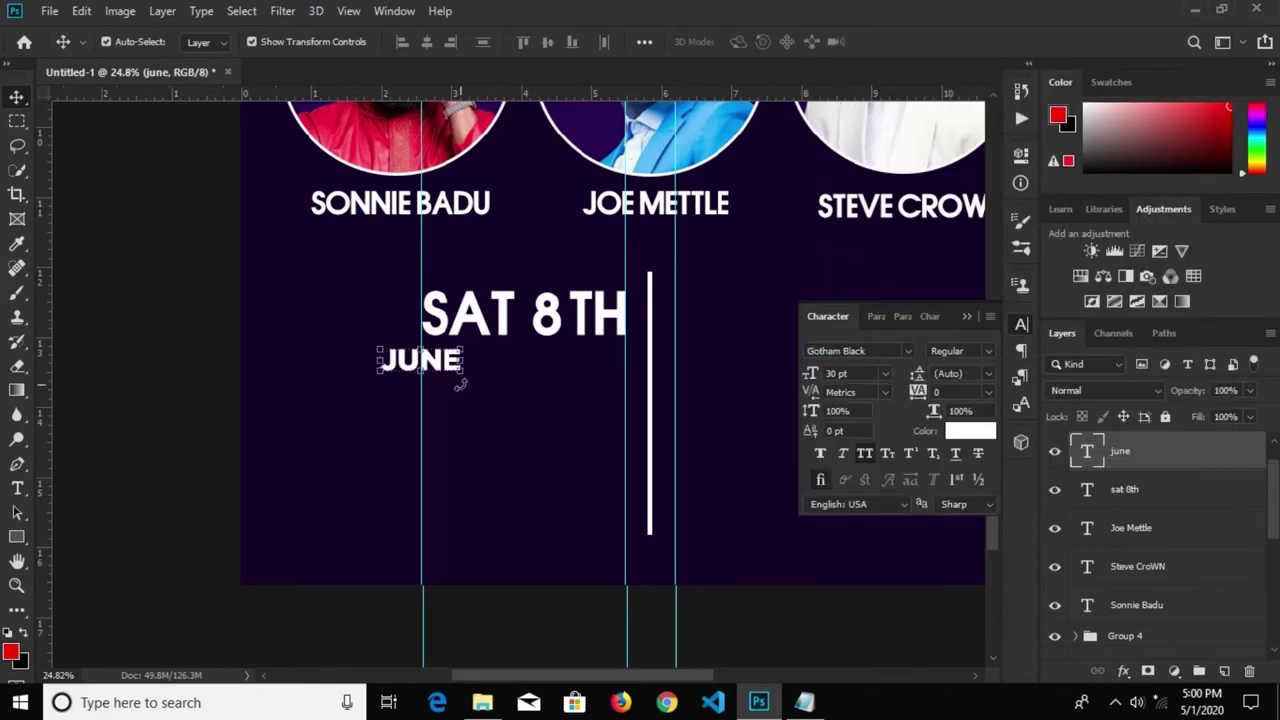
Scale JUNE to SAT 8TH's width and align it directly beneath
left_click_drag(466, 374, 545, 405)
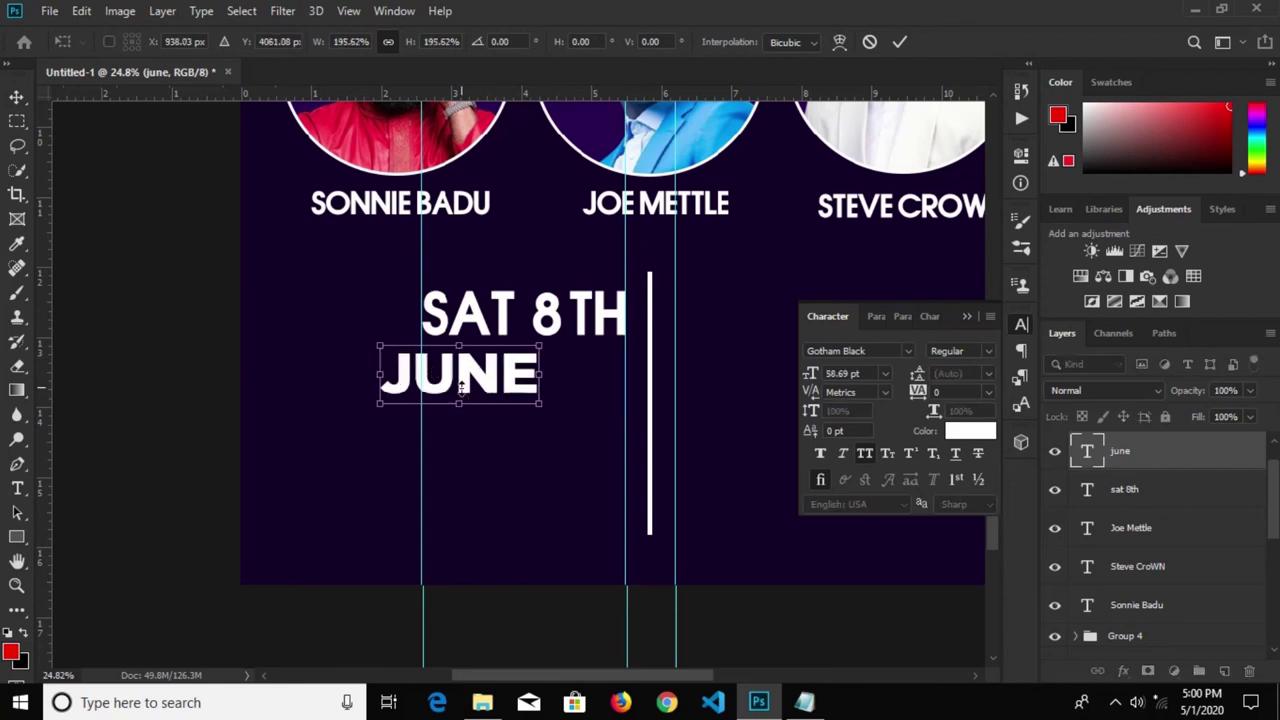
left_click_drag(483, 374, 506, 378)
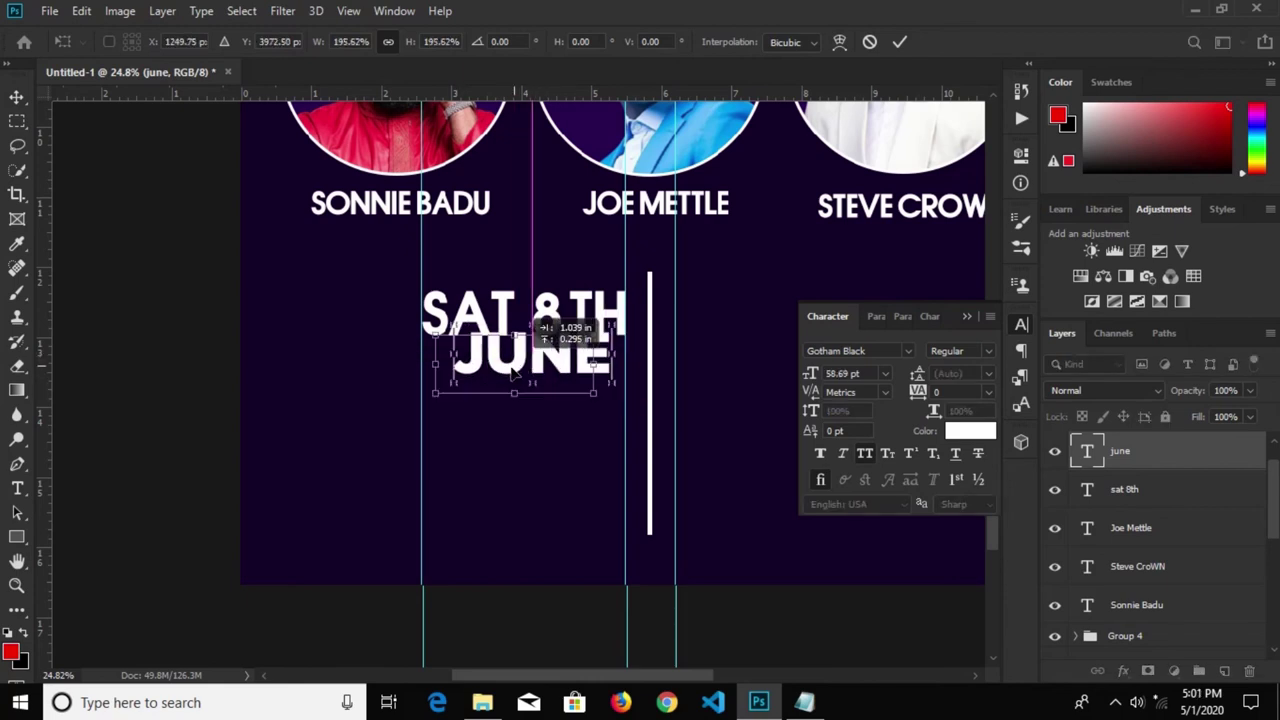
left_click_drag(506, 378, 499, 376)
left_click_drag(574, 396, 634, 418)
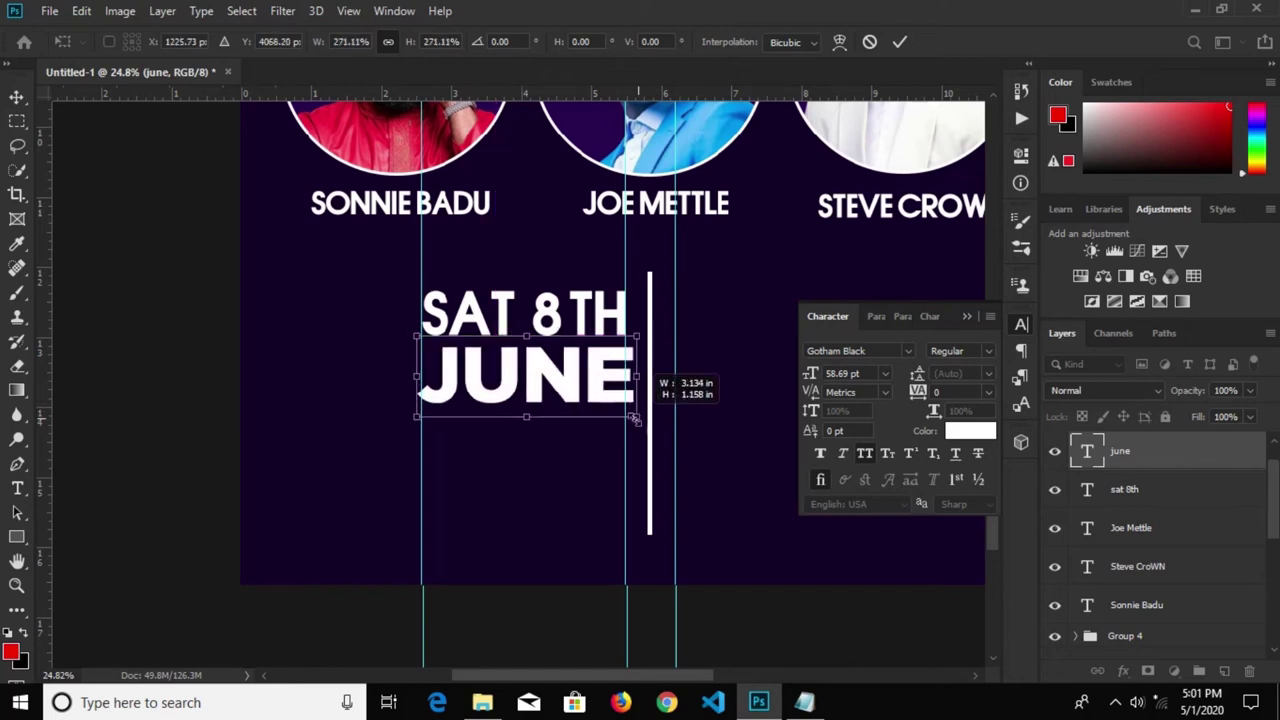
left_click_drag(634, 418, 627, 414)
left_click(899, 42)
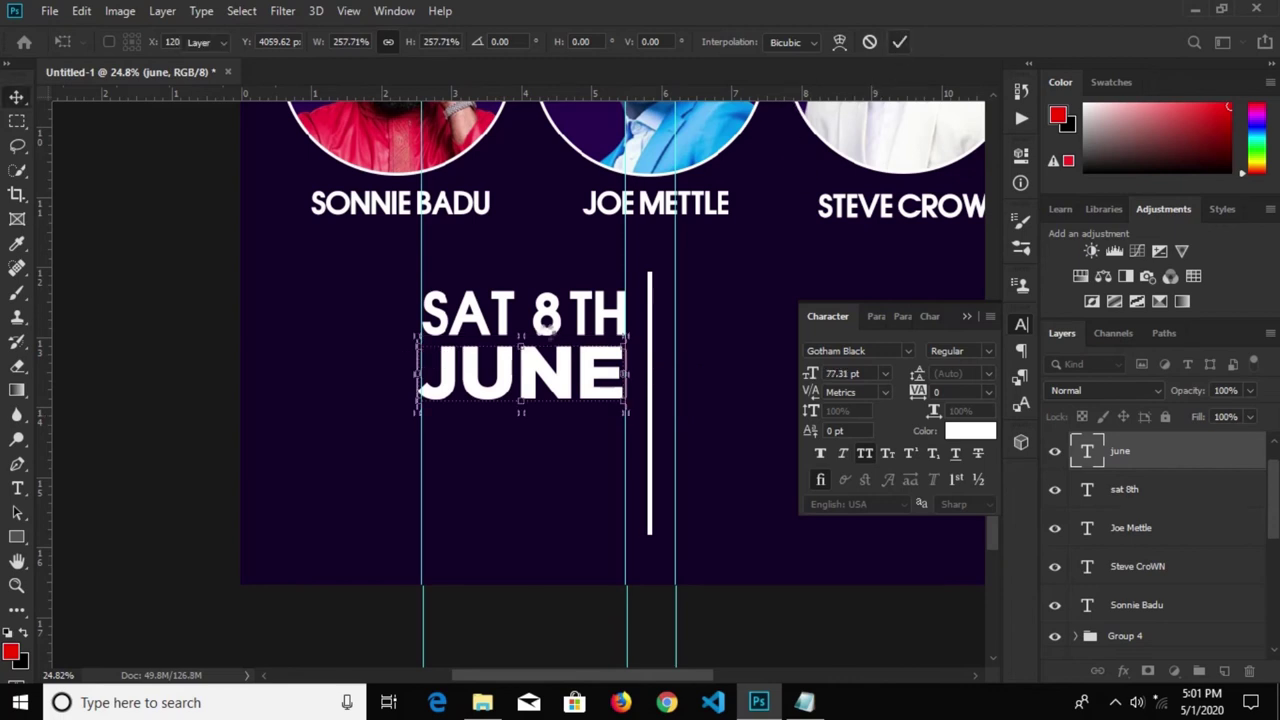
scroll(617, 412, "up", 1)
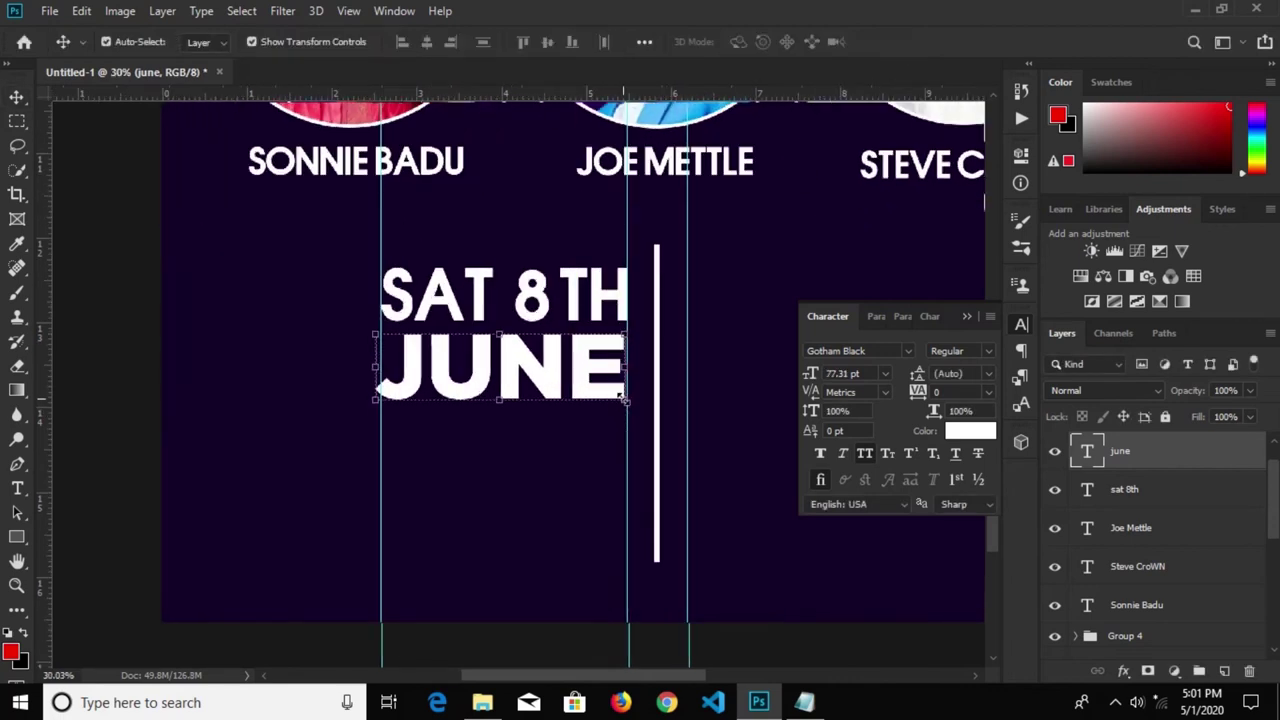
key("ctrl+t")
left_click_drag(627, 408, 634, 410)
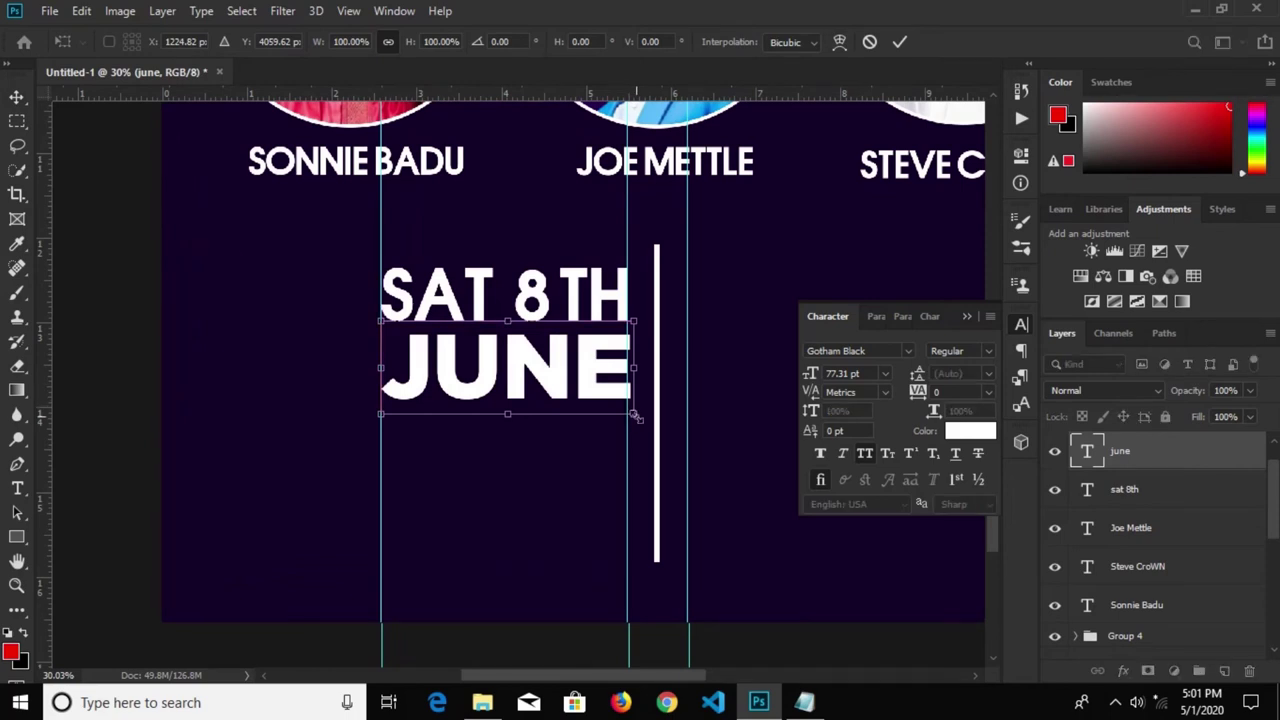
left_click_drag(635, 416, 629, 411)
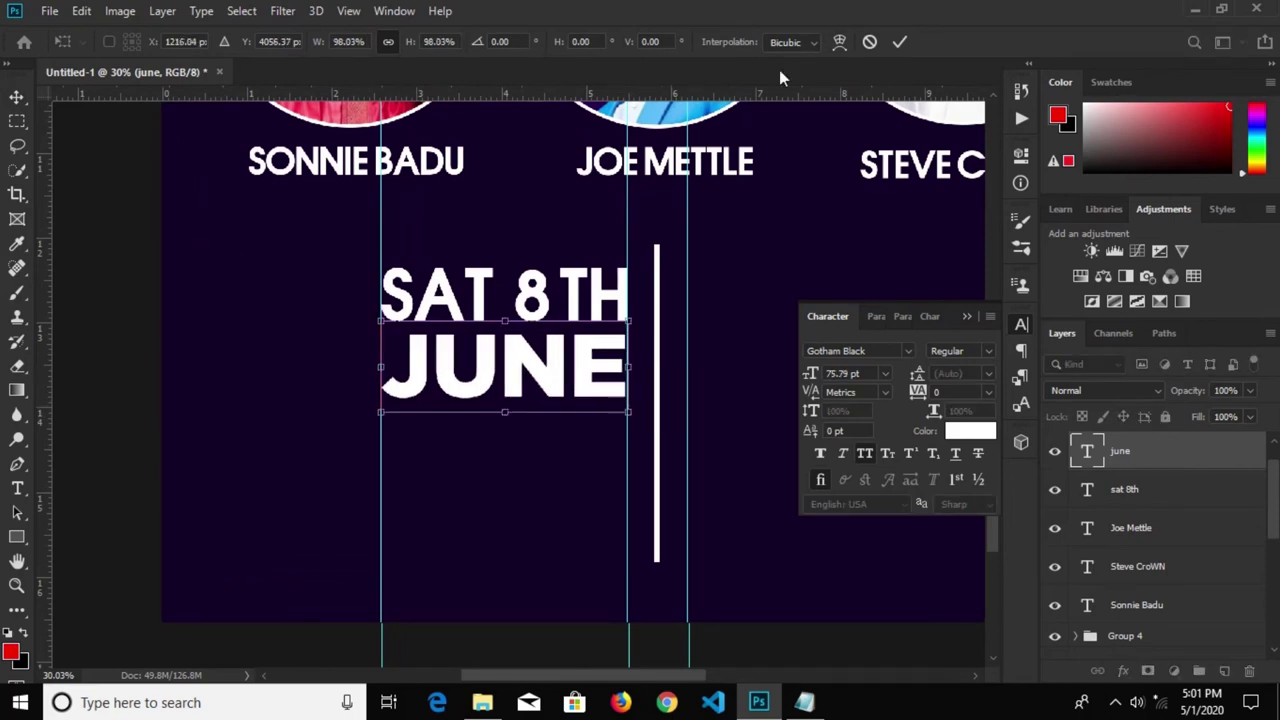
left_click(898, 41)
left_click(966, 316)
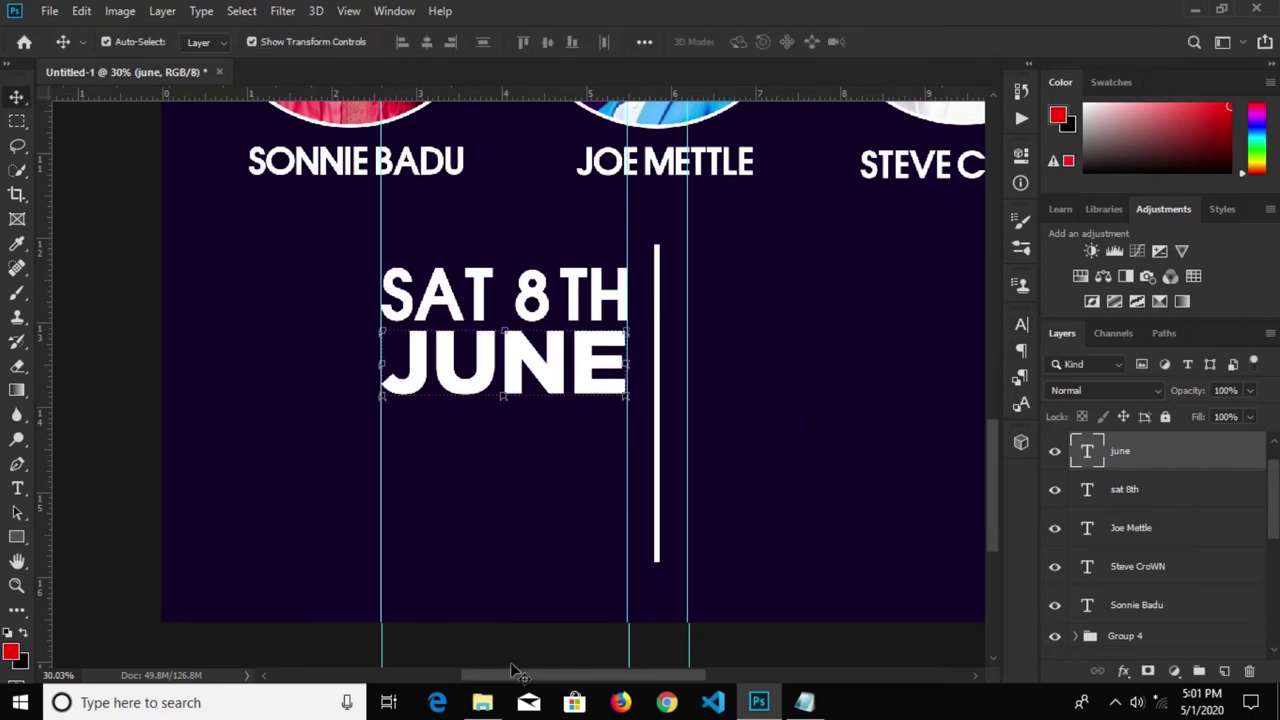
Copy the 8:00AM-12:00PM time line from the church poster notes
left_click(804, 702)
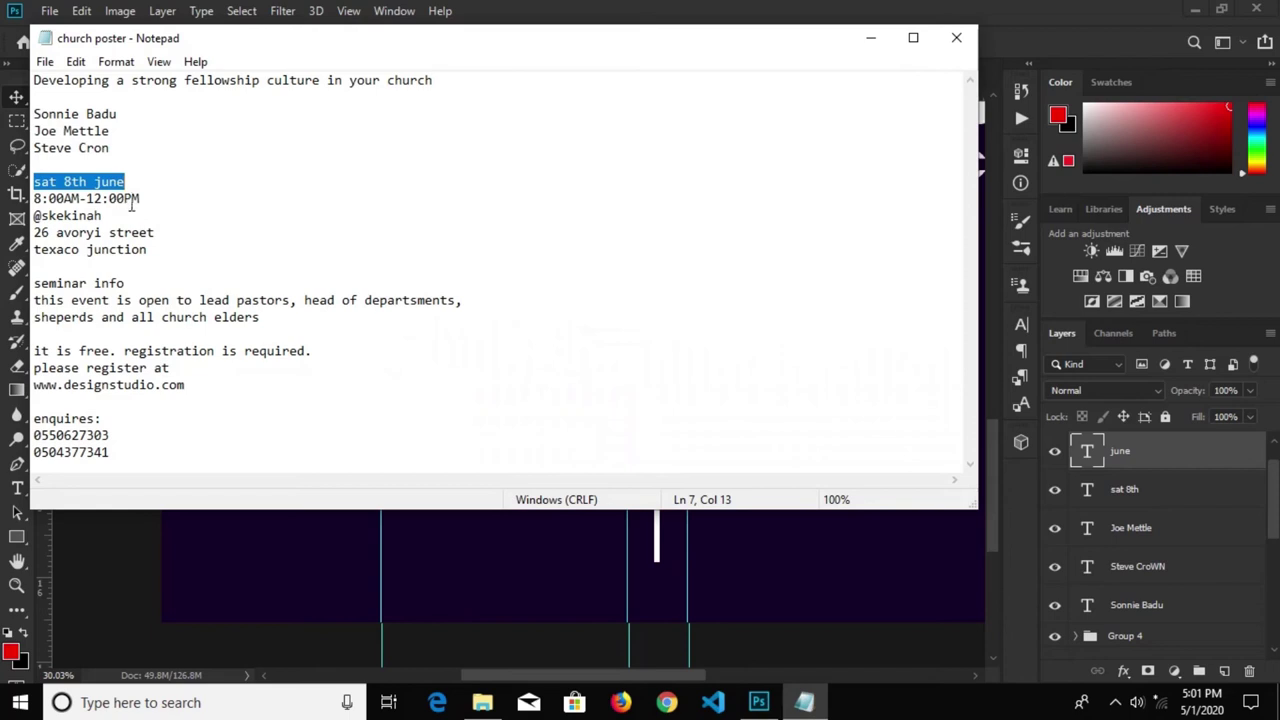
left_click_drag(158, 198, 30, 198)
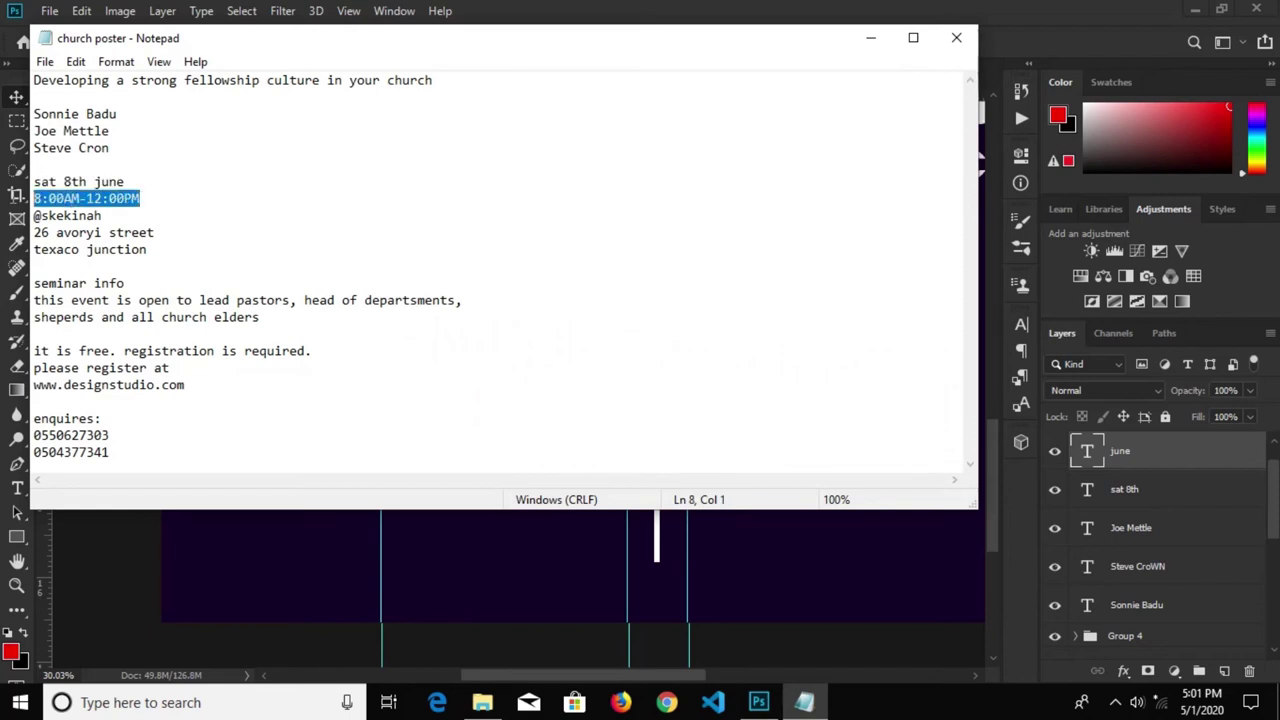
left_click(870, 38)
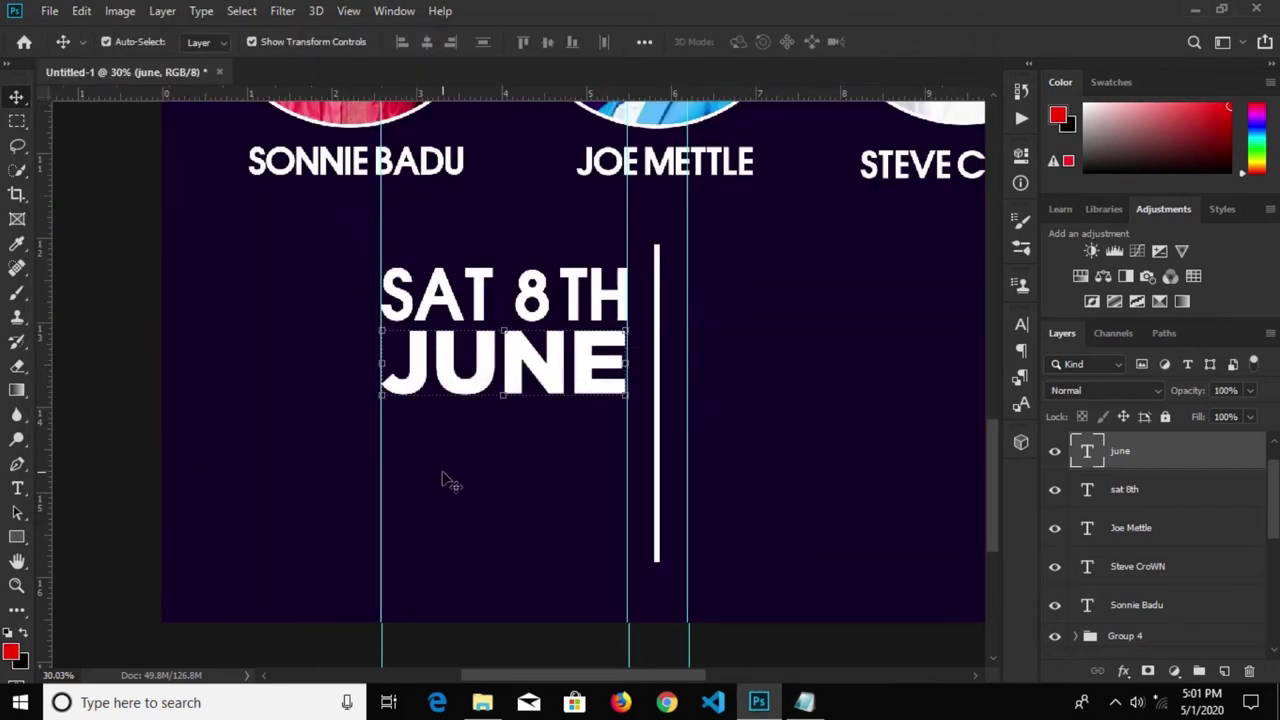
Paste 8:00AM-12:00PM as a new text line below JUNE
left_click(17, 488)
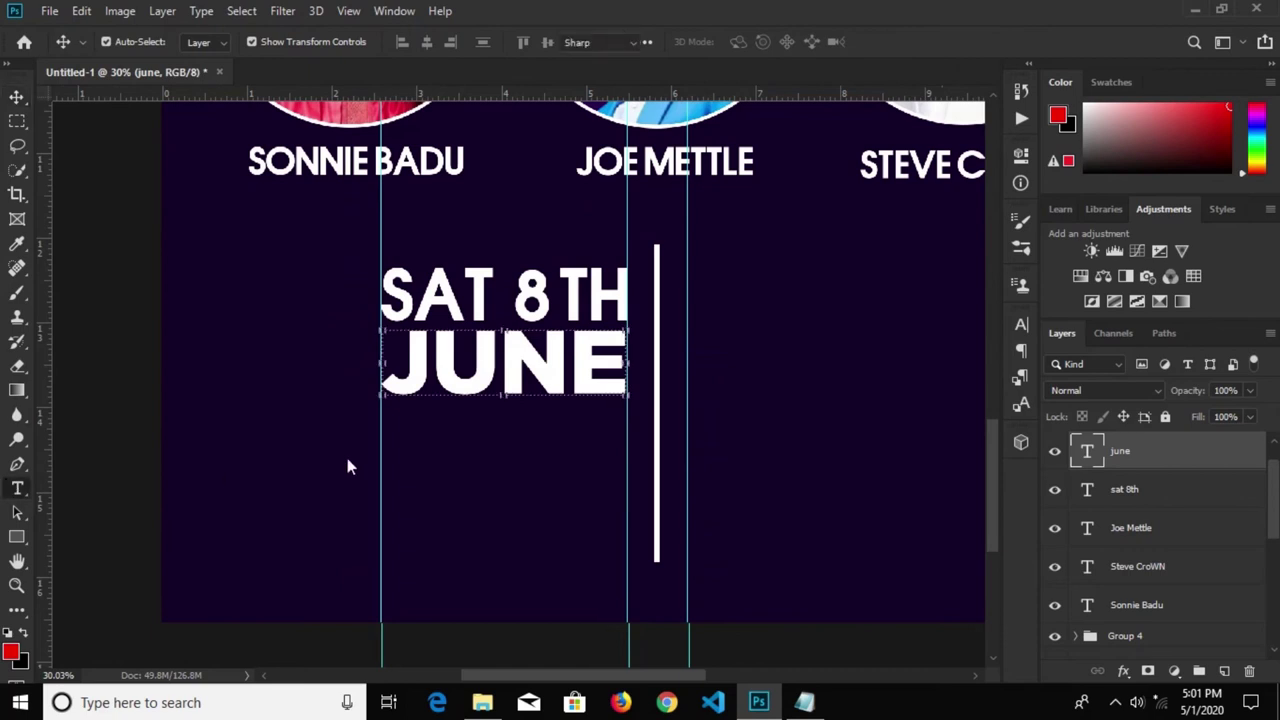
left_click(409, 443)
key("ctrl+v")
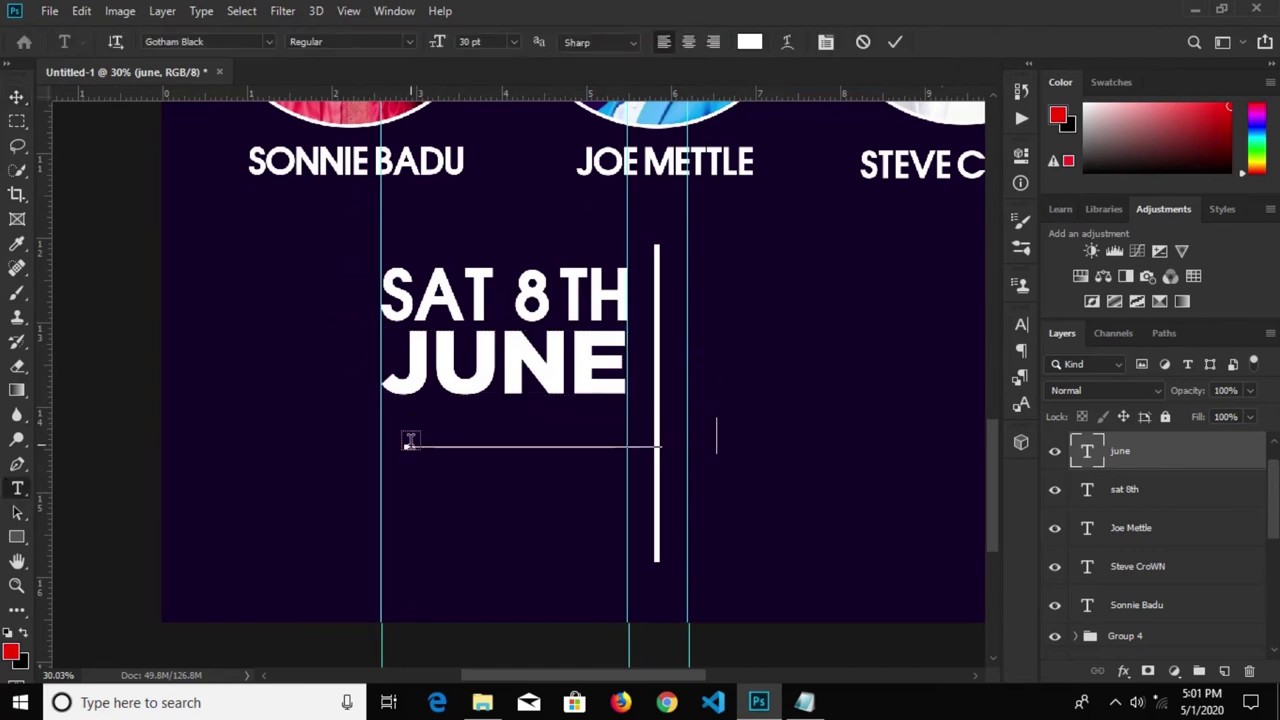
left_click(894, 41)
left_click(17, 97)
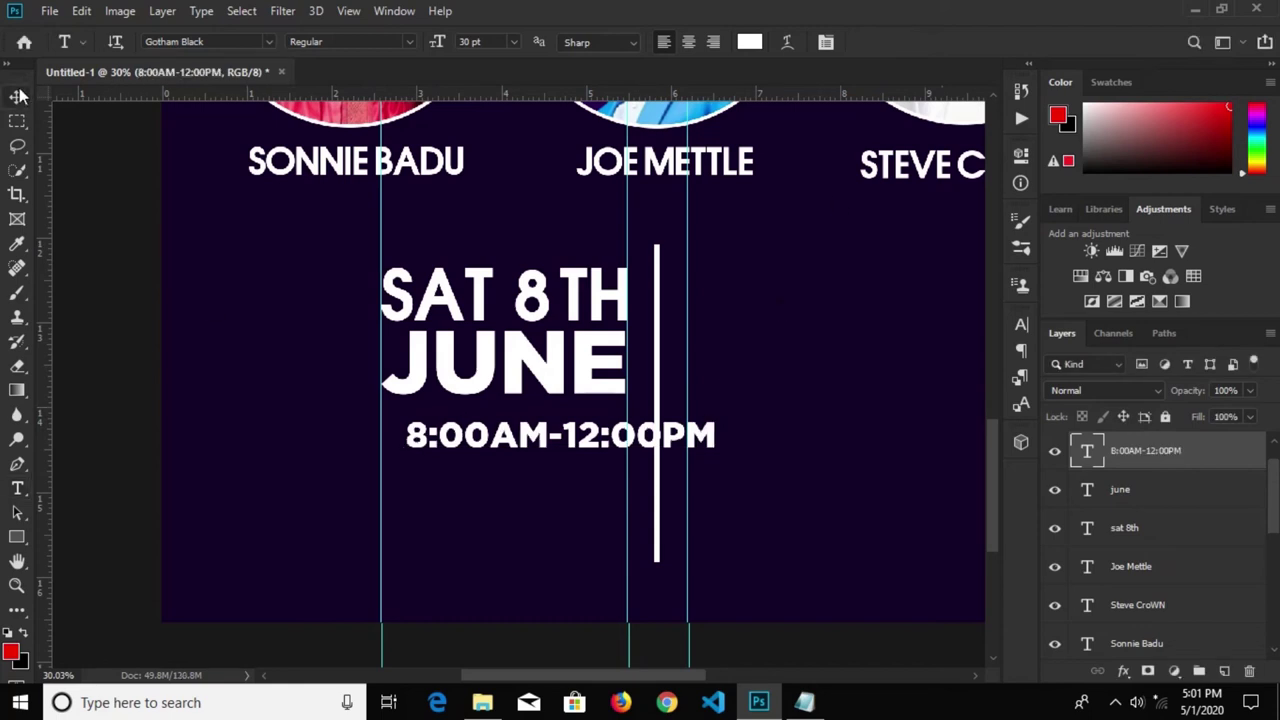
Scale the time line to about 79% so it spans the date's width under JUNE
left_click_drag(714, 455, 661, 424)
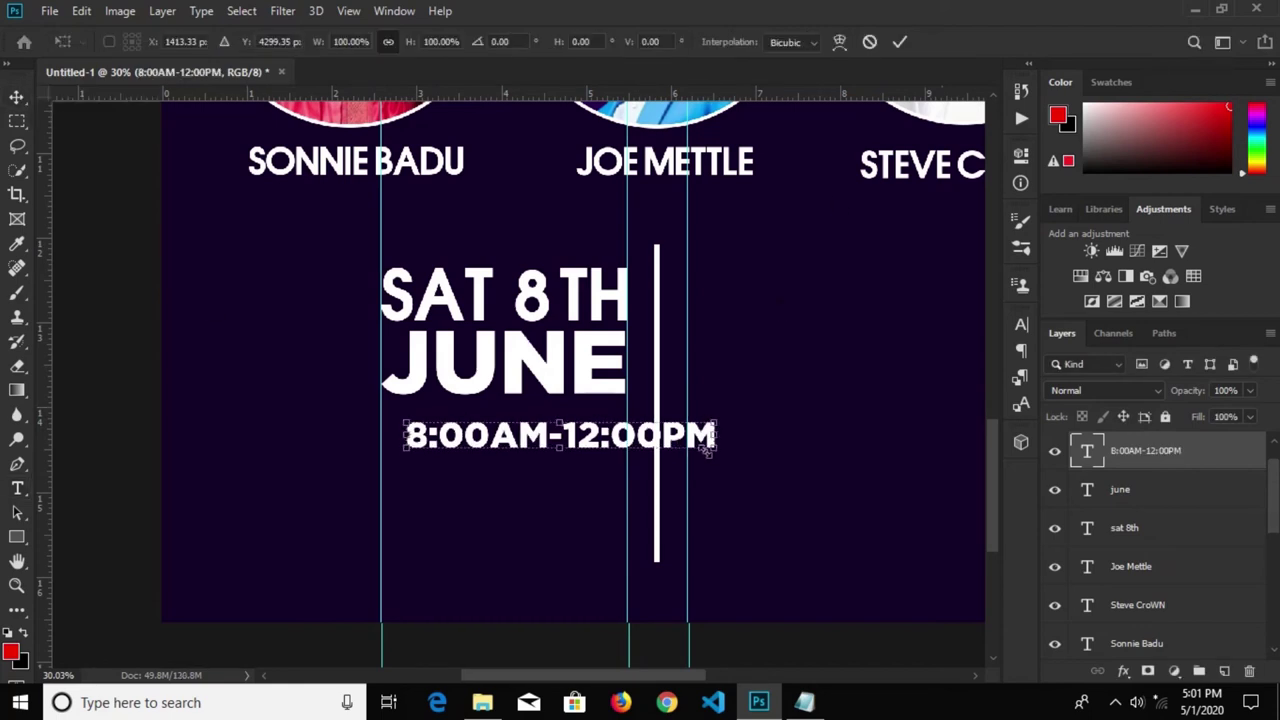
left_click_drag(661, 424, 558, 412)
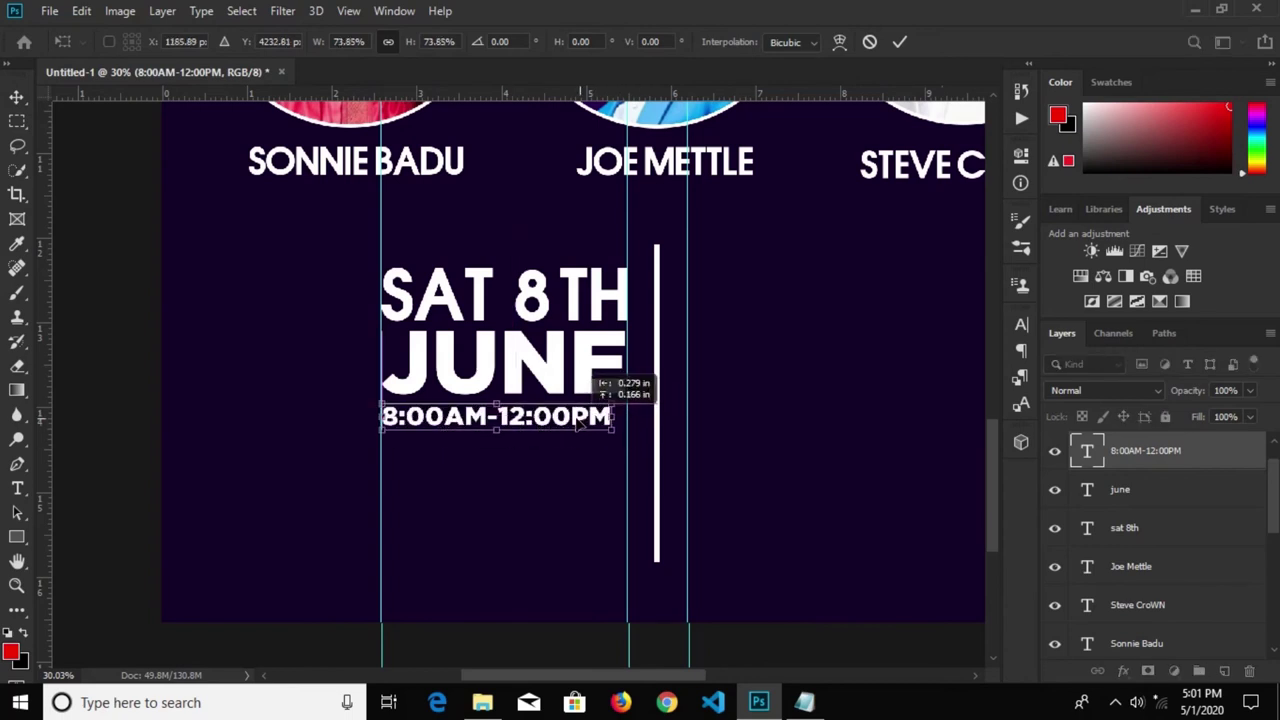
scroll(610, 437, "up", 1)
left_click_drag(620, 430, 645, 442)
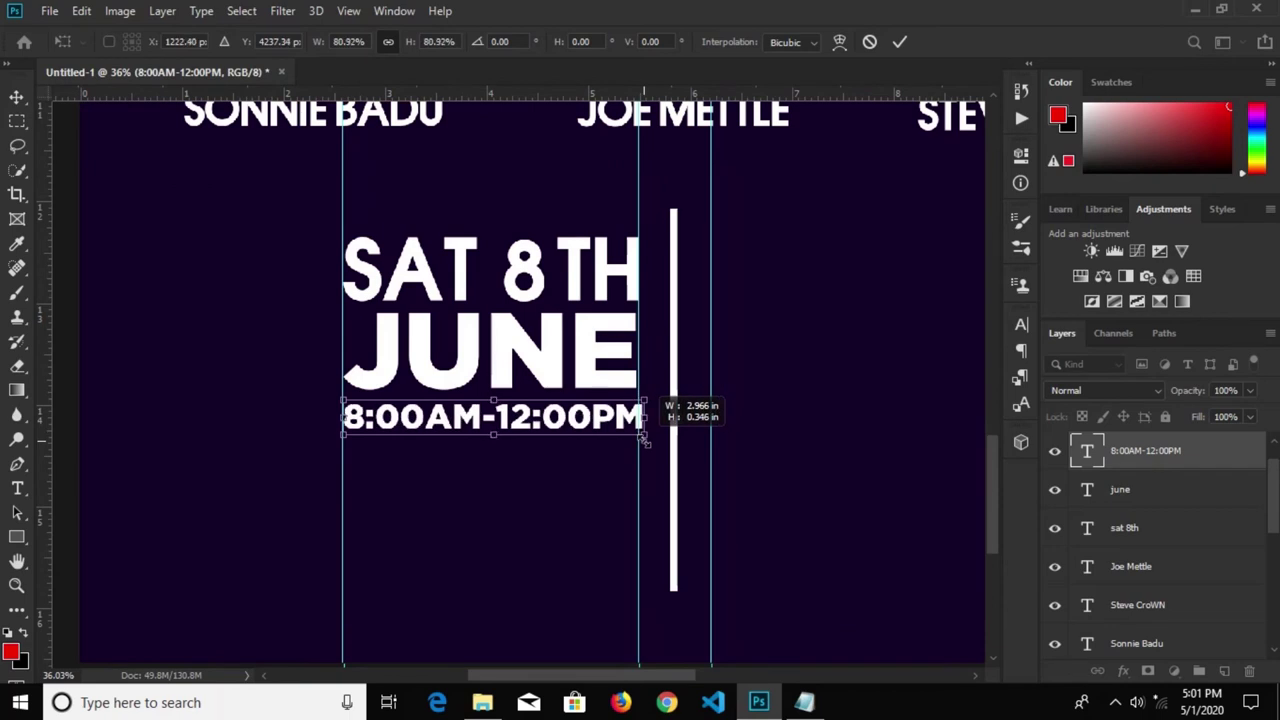
left_click_drag(645, 443, 638, 438)
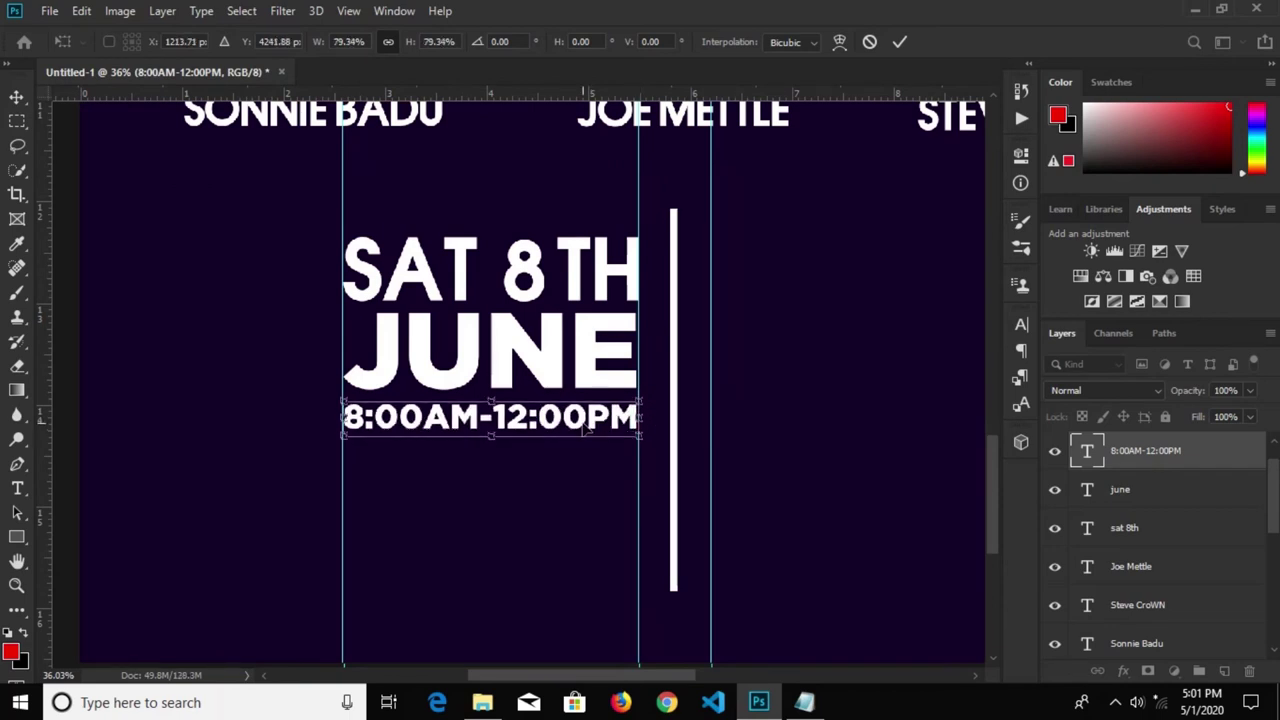
left_click_drag(588, 425, 588, 430)
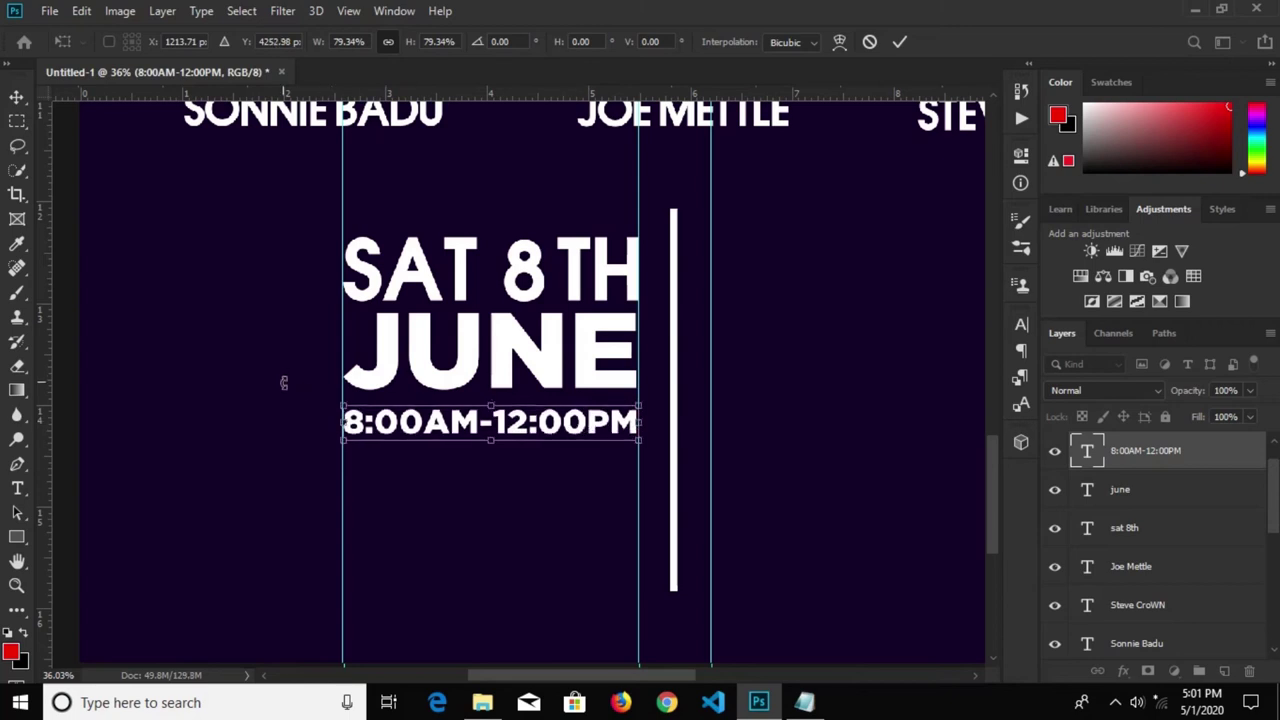
left_click(899, 42)
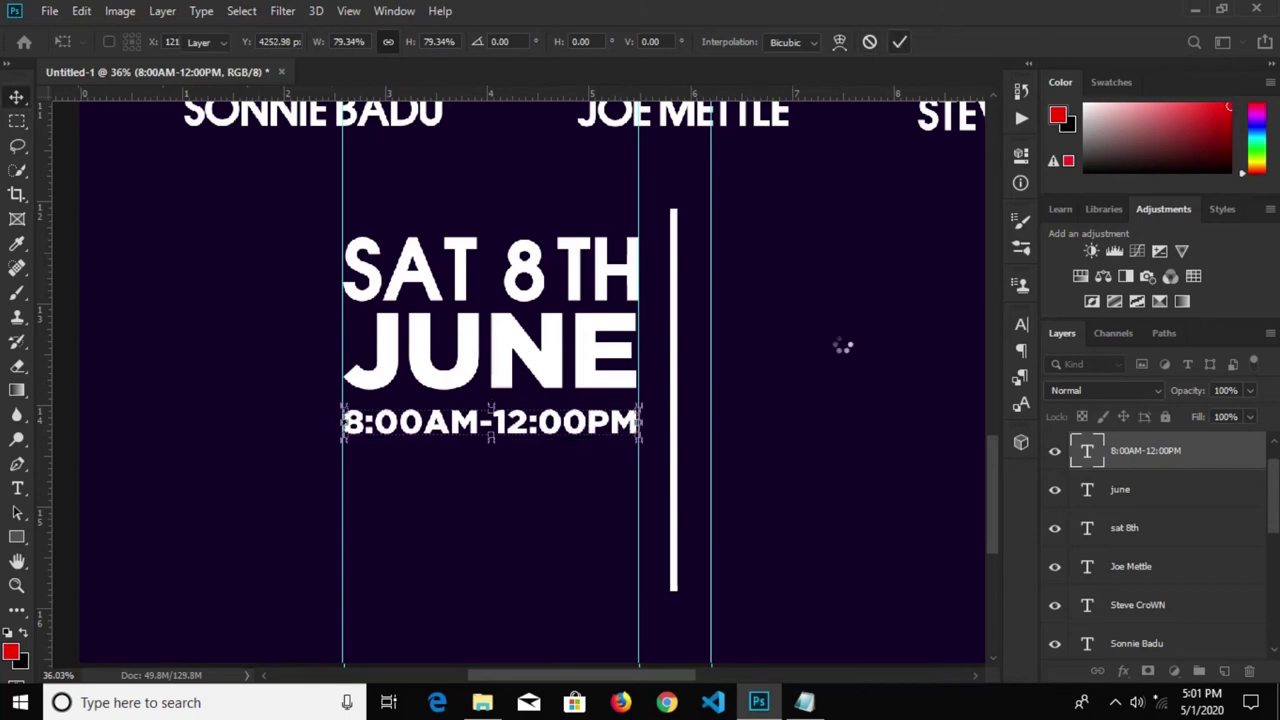
left_click(843, 343)
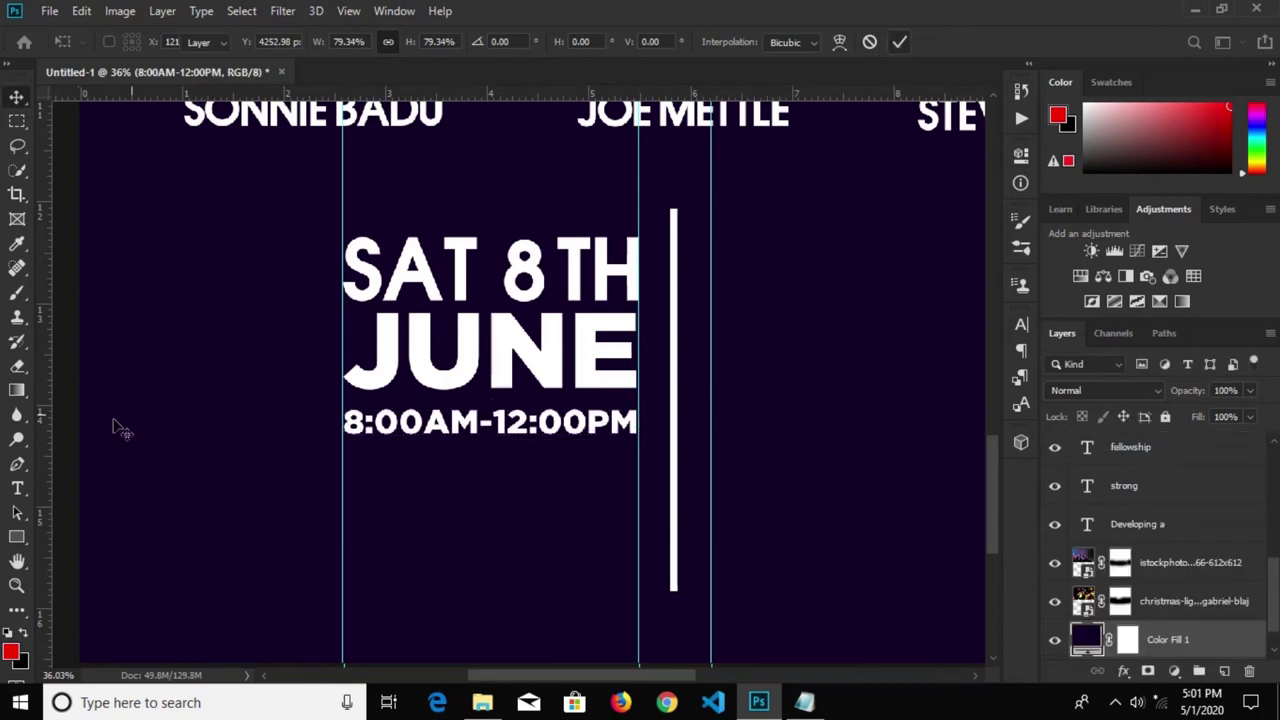
Draw a thin horizontal bar under JUNE and give it a white fill
left_click(17, 537)
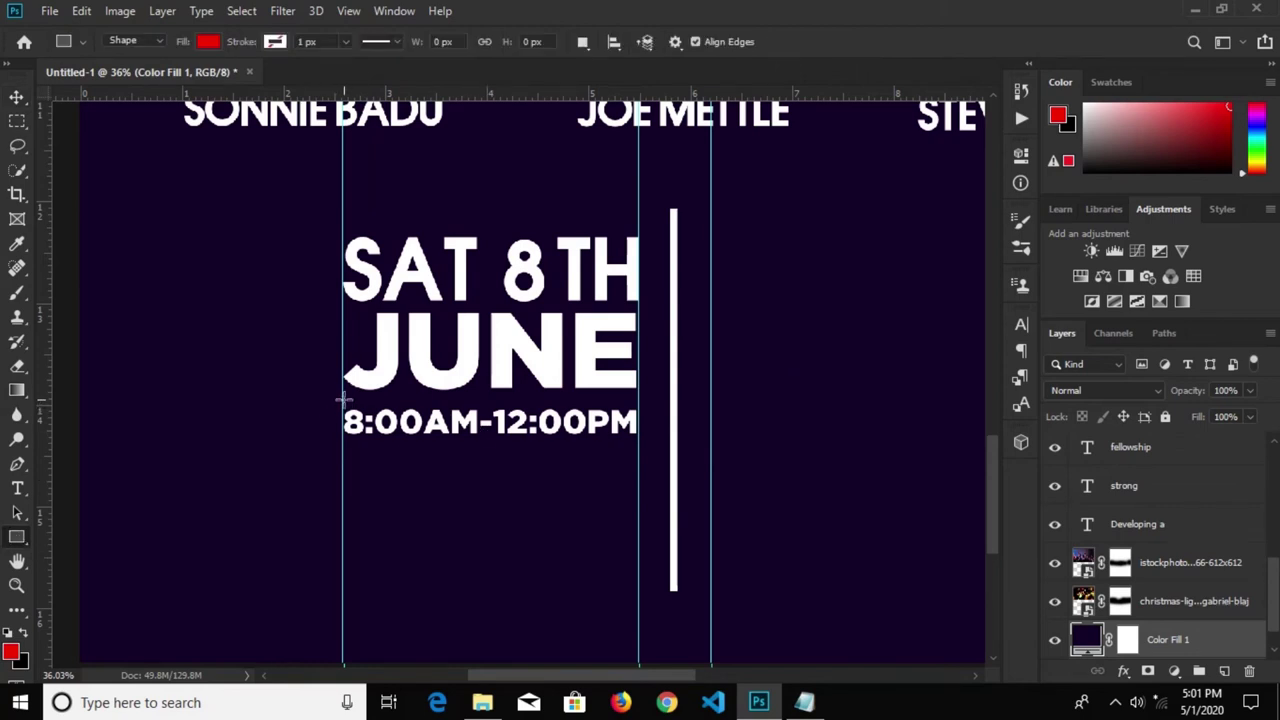
left_click_drag(342, 399, 637, 401)
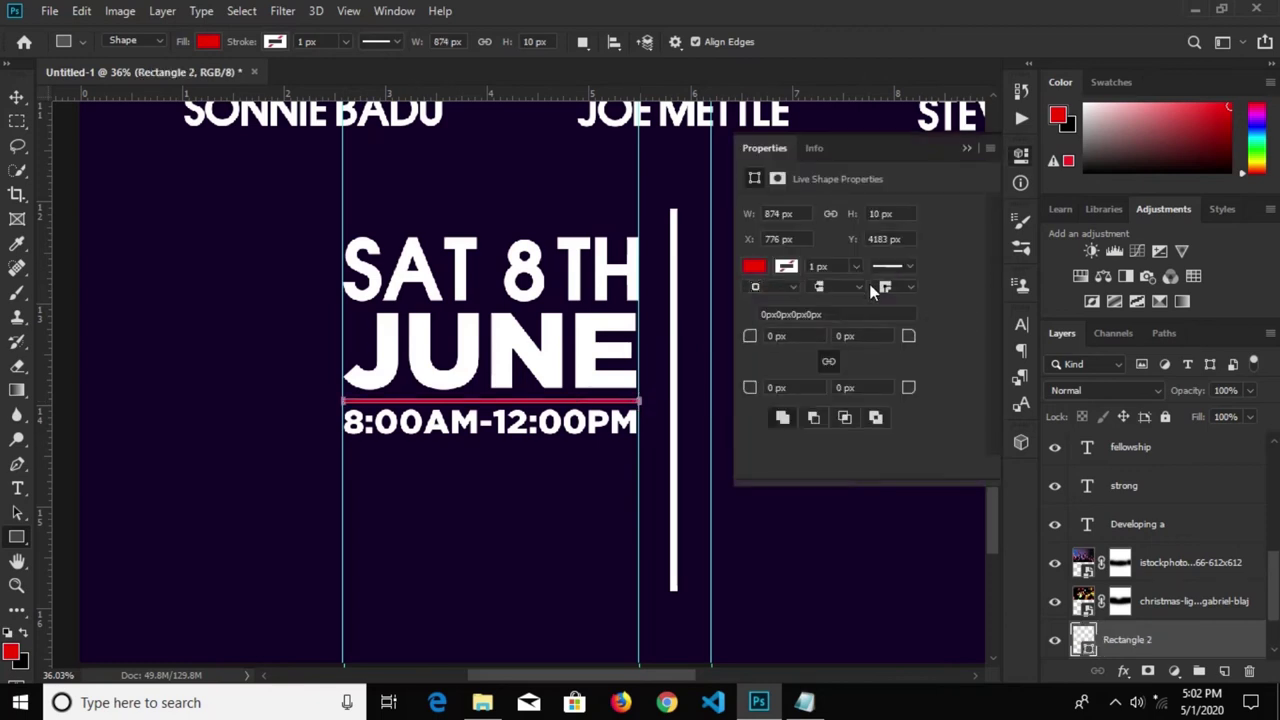
left_click(754, 270)
left_click(755, 365)
left_click(965, 149)
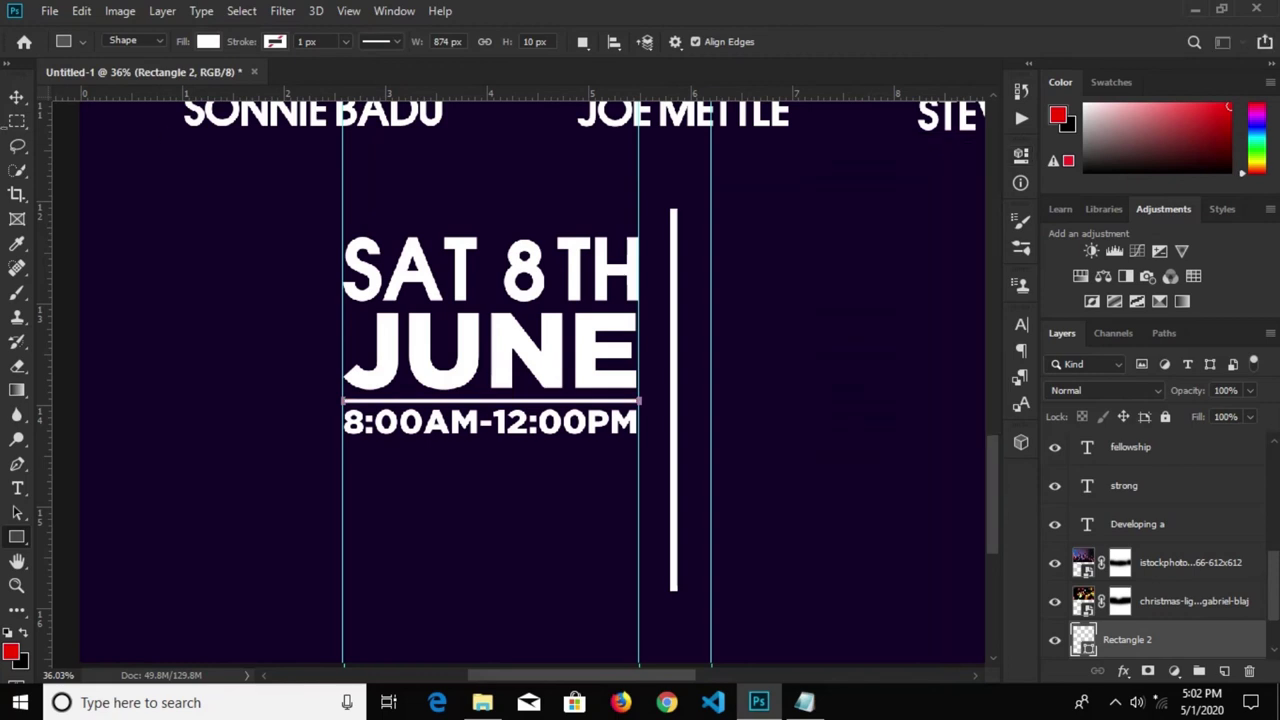
Adjust the white bar's thickness with Free Transform
left_click(17, 97)
scroll(484, 396, "up", 1)
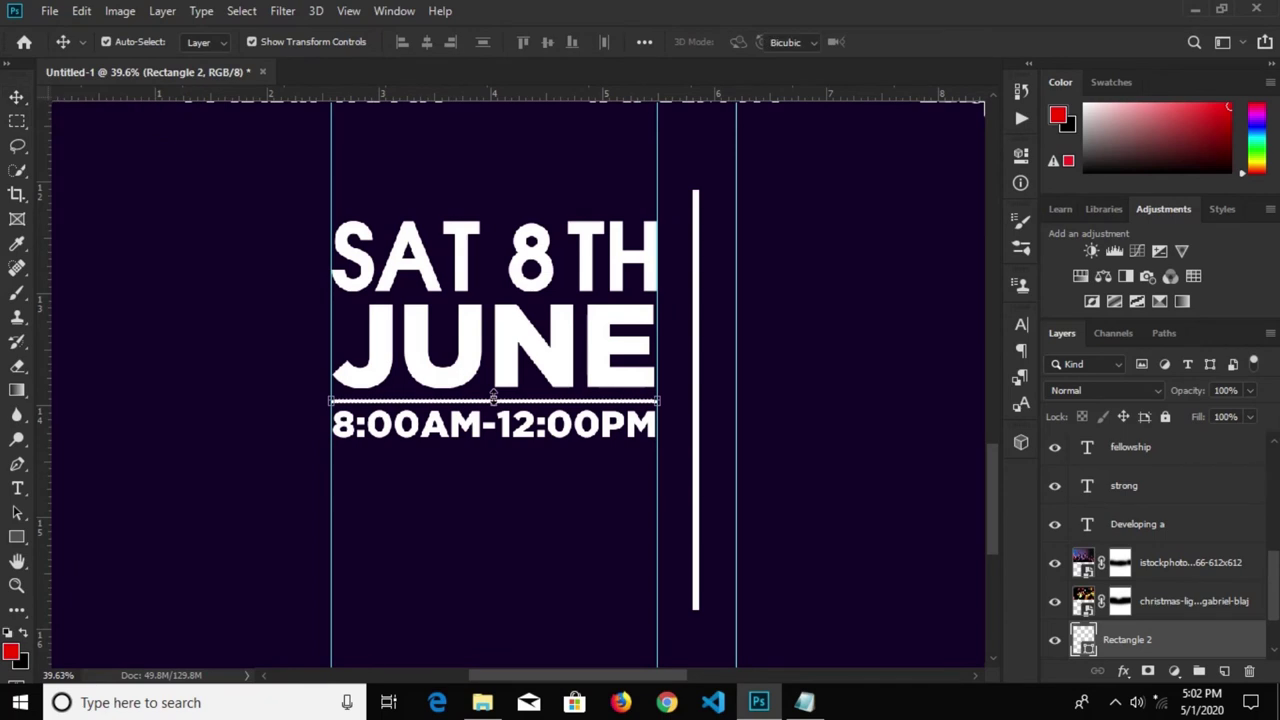
key("ctrl+t")
scroll(493, 395, "up", 5)
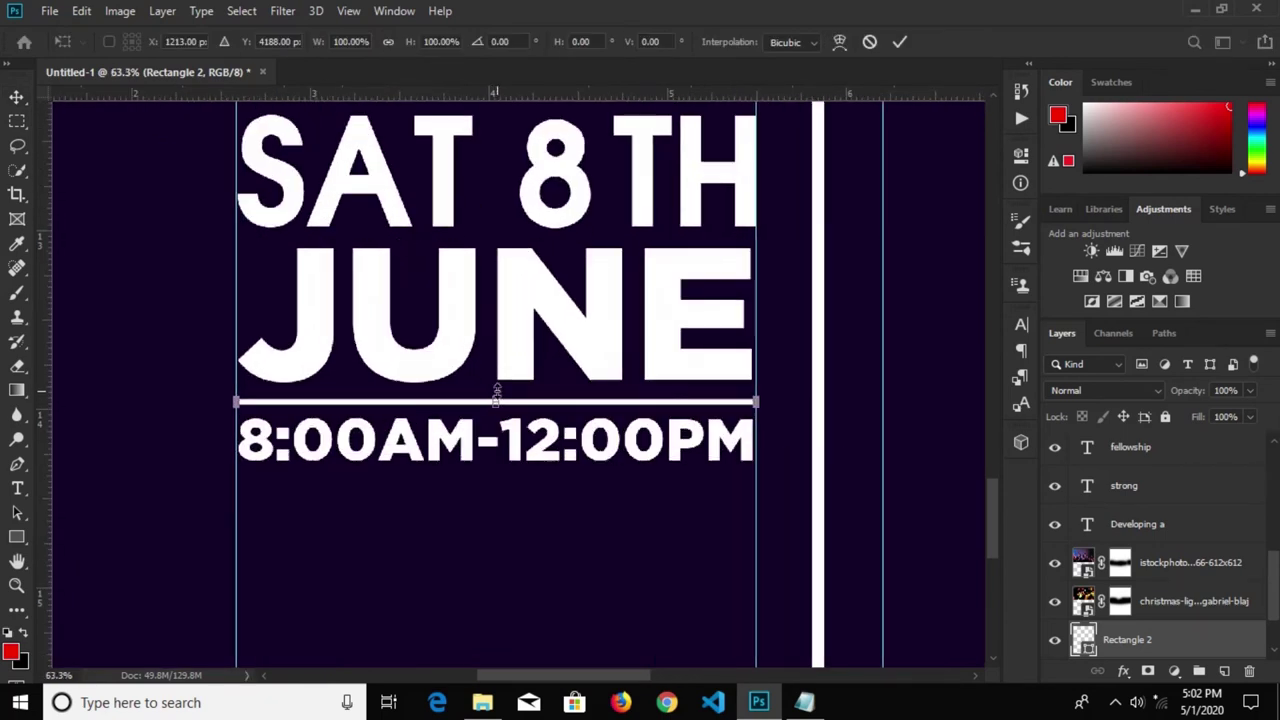
left_click_drag(497, 395, 497, 383)
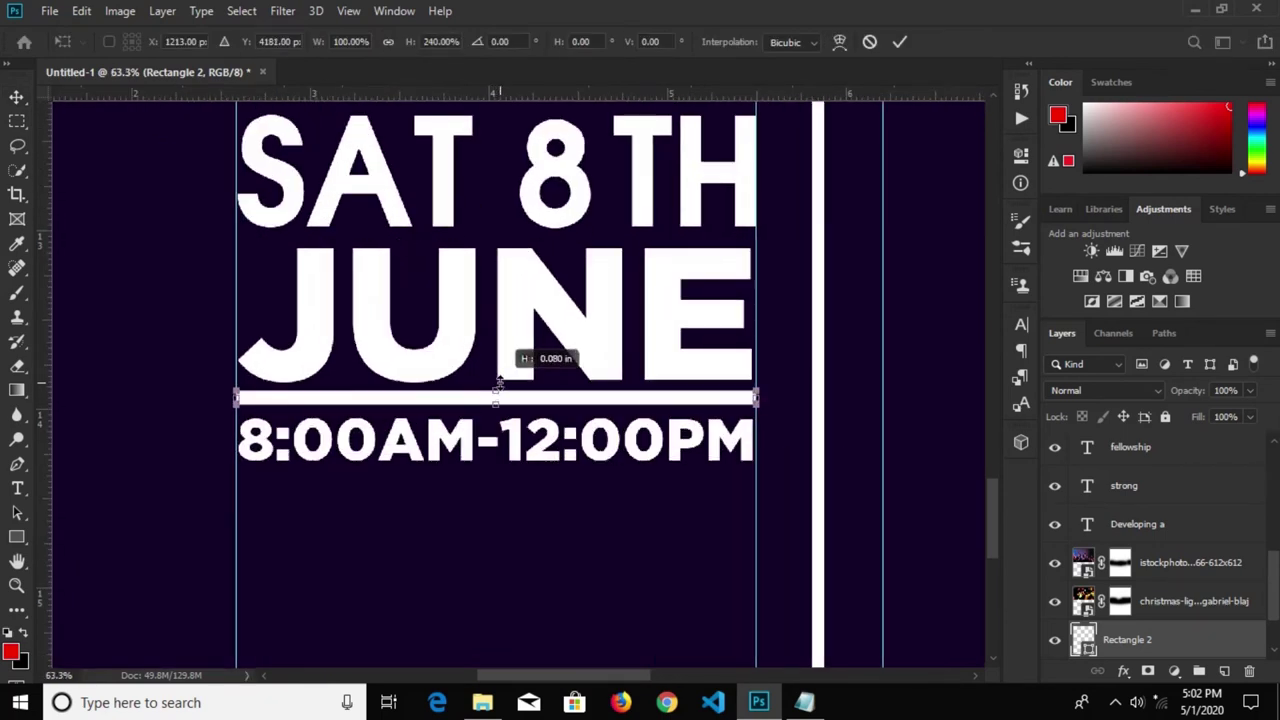
left_click_drag(498, 382, 503, 384)
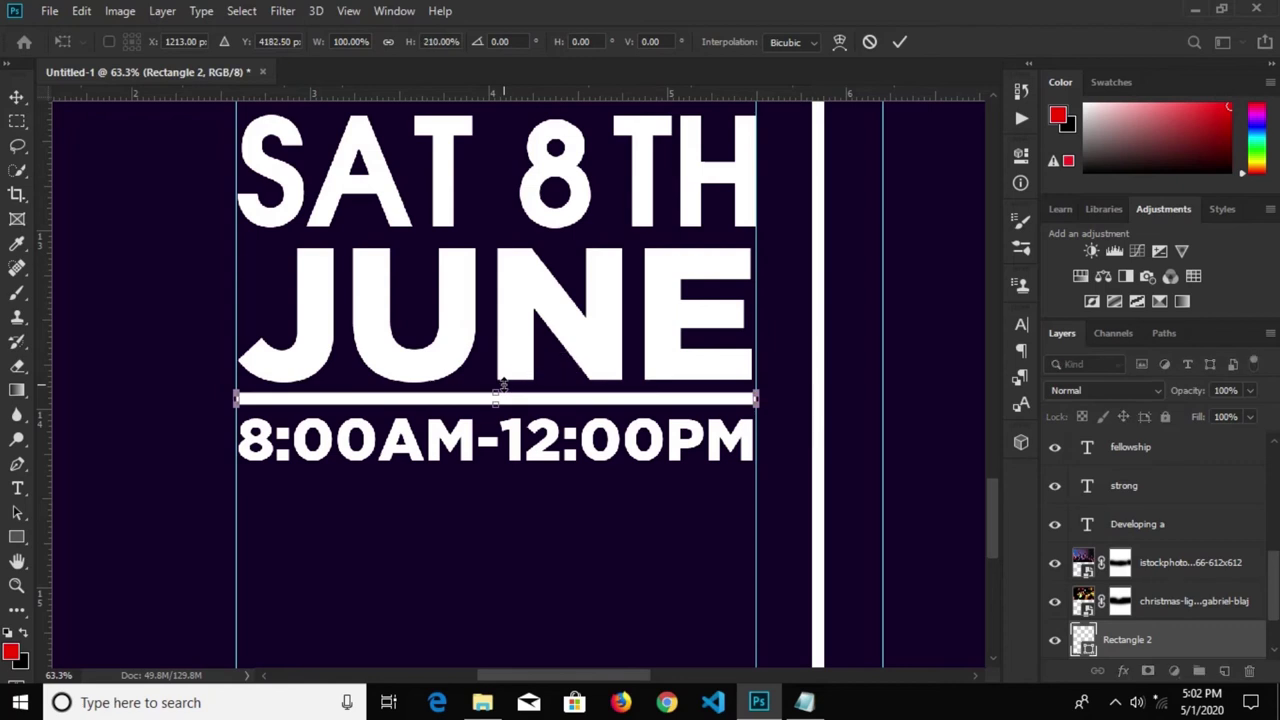
scroll(500, 392, "up", 2)
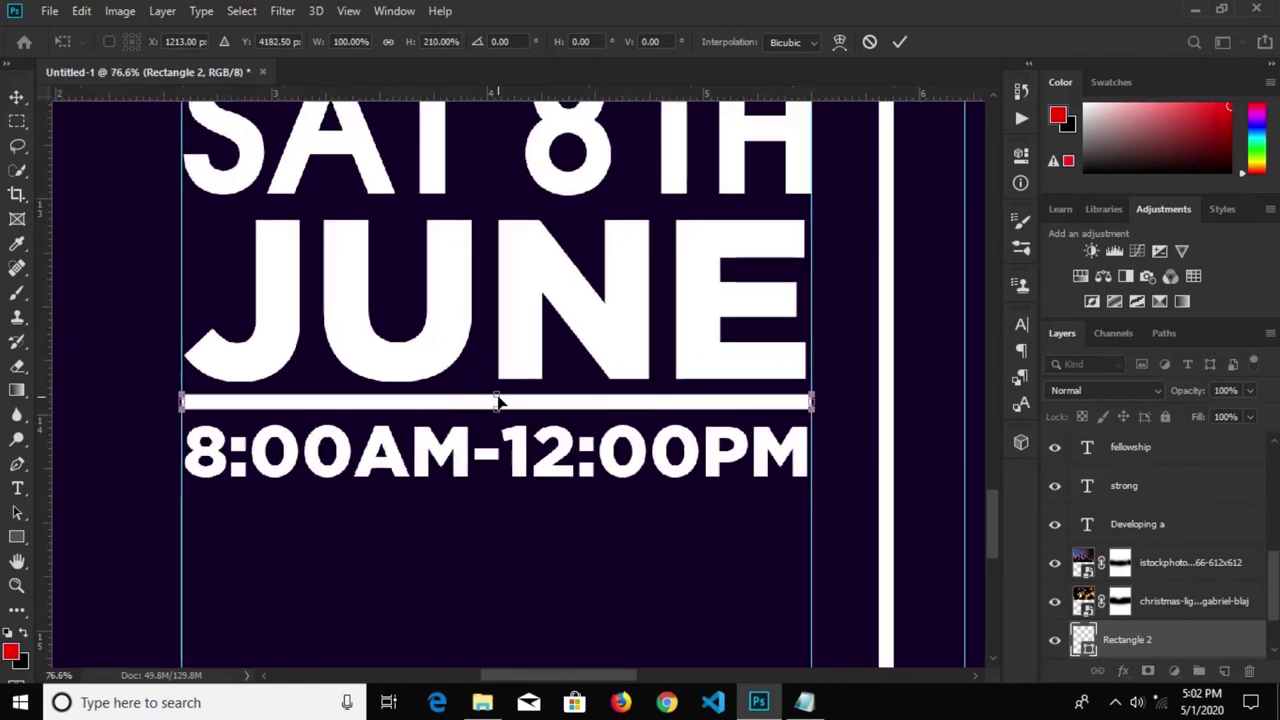
left_click_drag(496, 398, 496, 402)
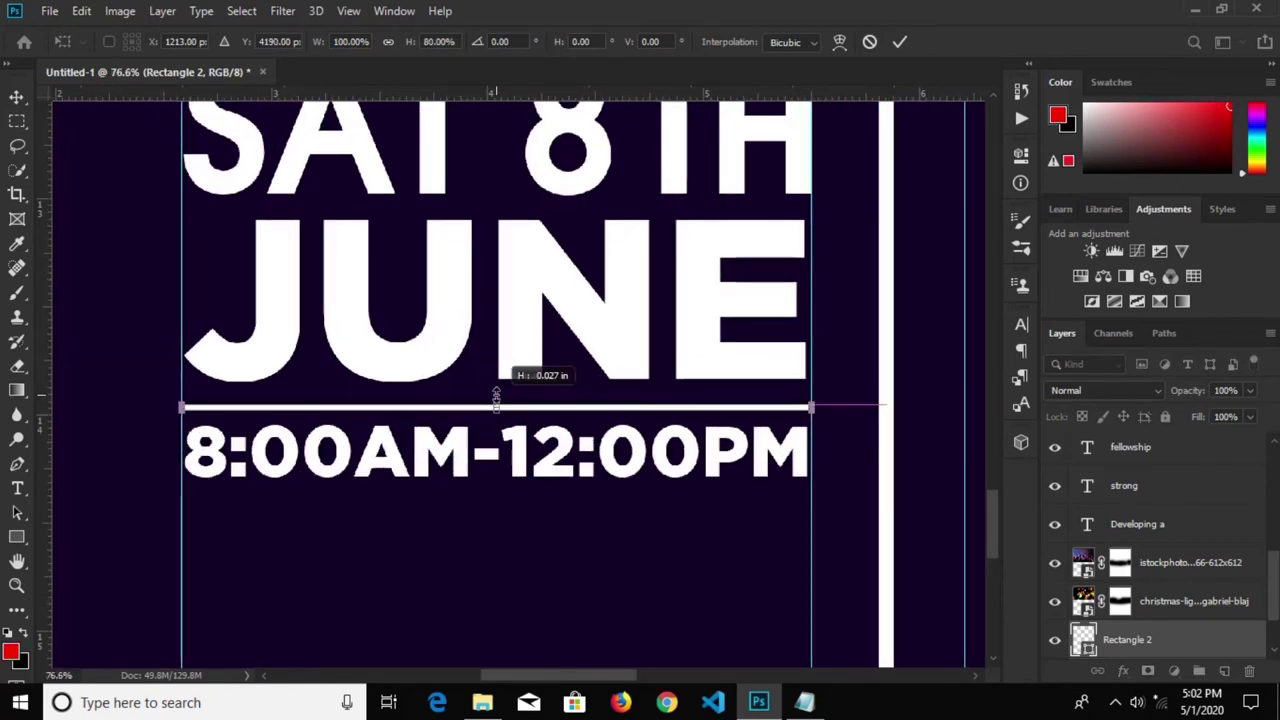
left_click_drag(496, 397, 496, 404)
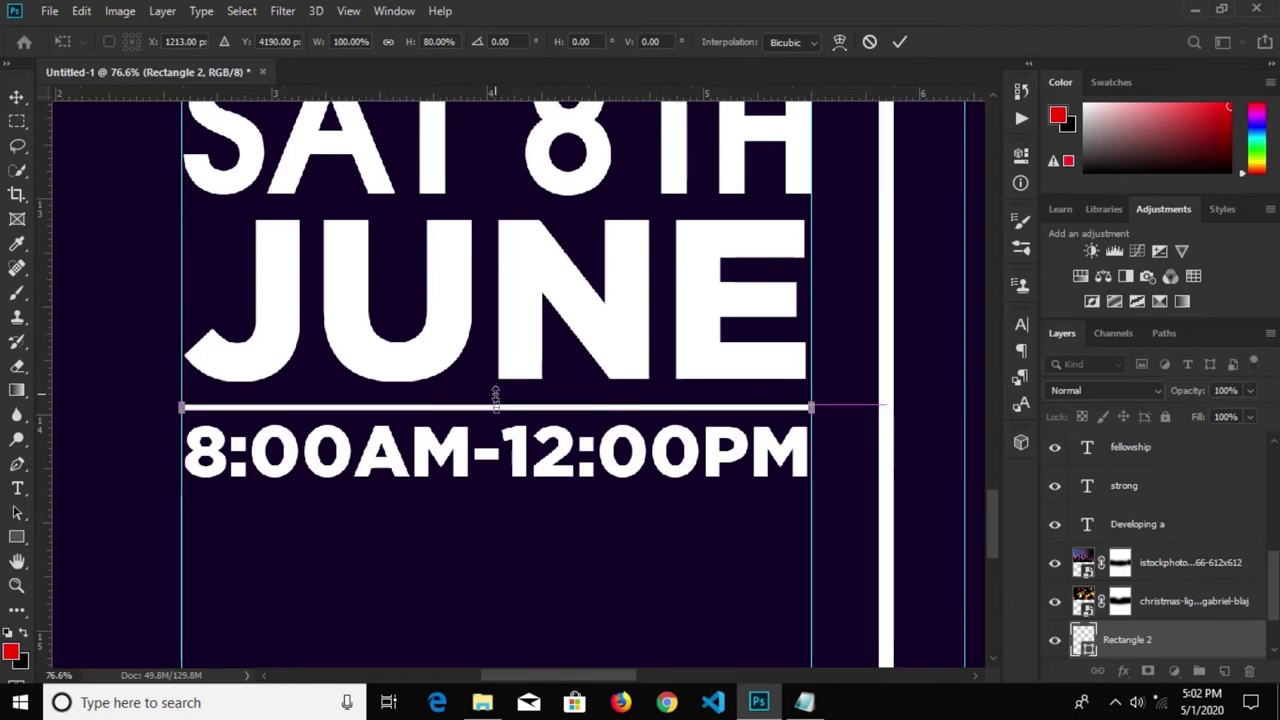
left_click(899, 43)
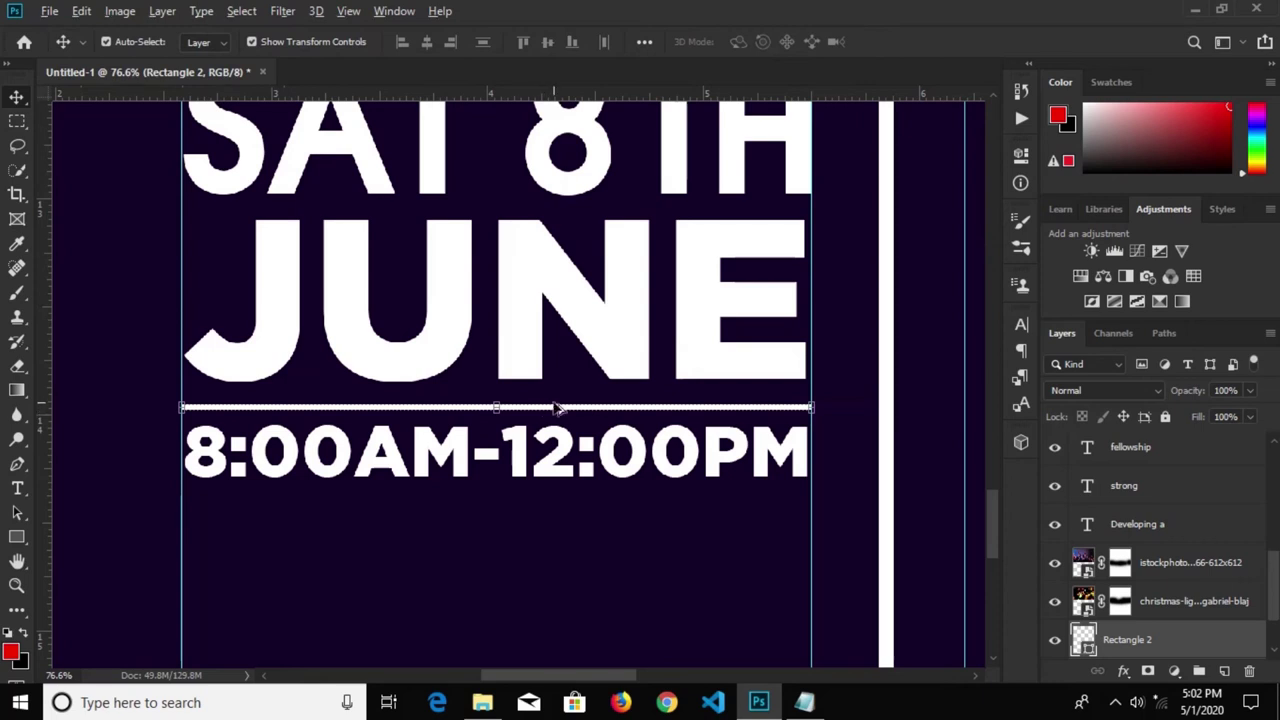
Duplicate the white bar below the 8:00AM-12:00PM time line
mouse_move(558, 409)
left_mouse_down()
mouse_move(560, 521)
mouse_move(558, 497)
left_mouse_up()
scroll(558, 497, "down", 2)
scroll(556, 470, "down", 2)
scroll(556, 458, "down", 1)
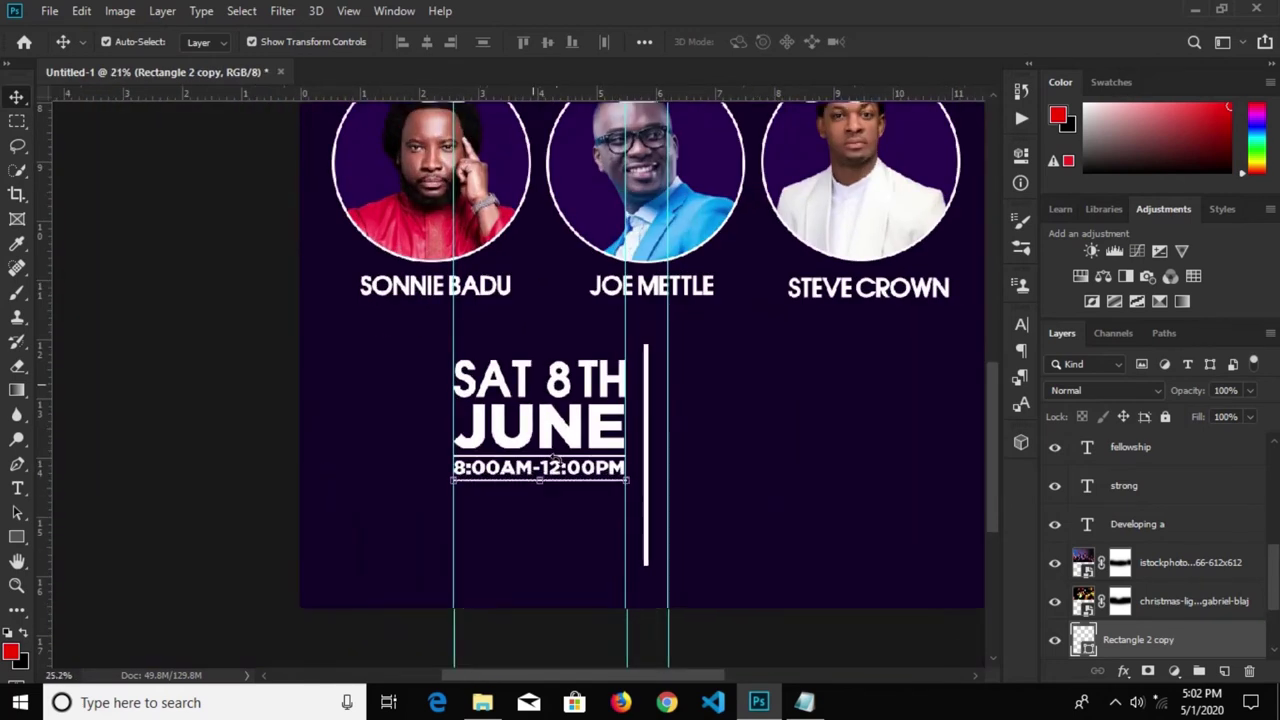
scroll(554, 460, "up", 3)
left_click(337, 423)
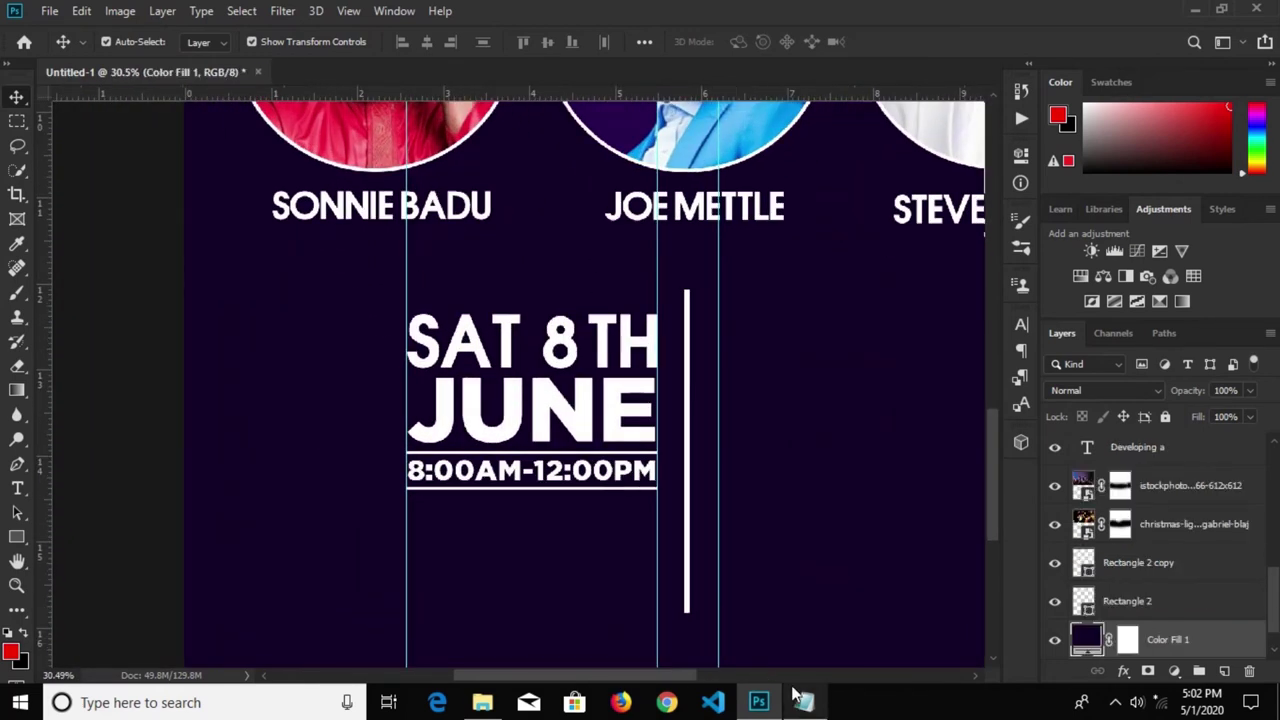
Copy the handle, street and junction lines from the church poster notes
left_click(800, 700)
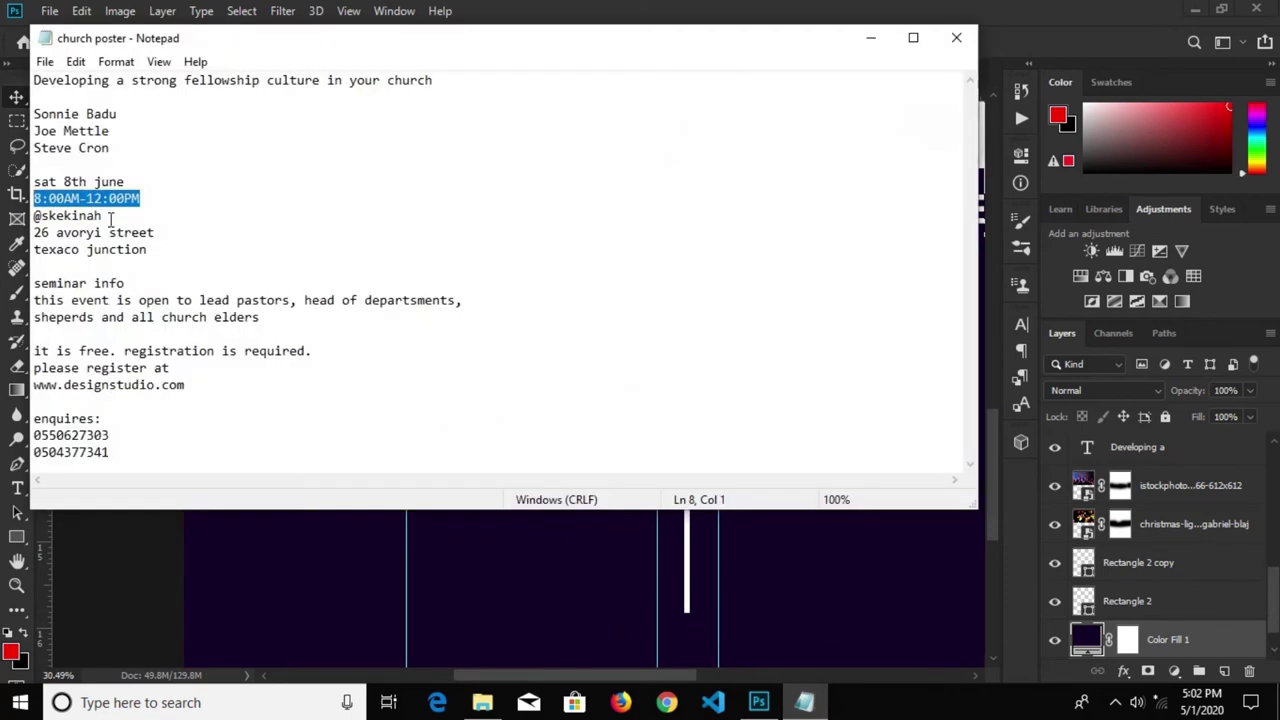
left_click_drag(111, 218, 28, 216)
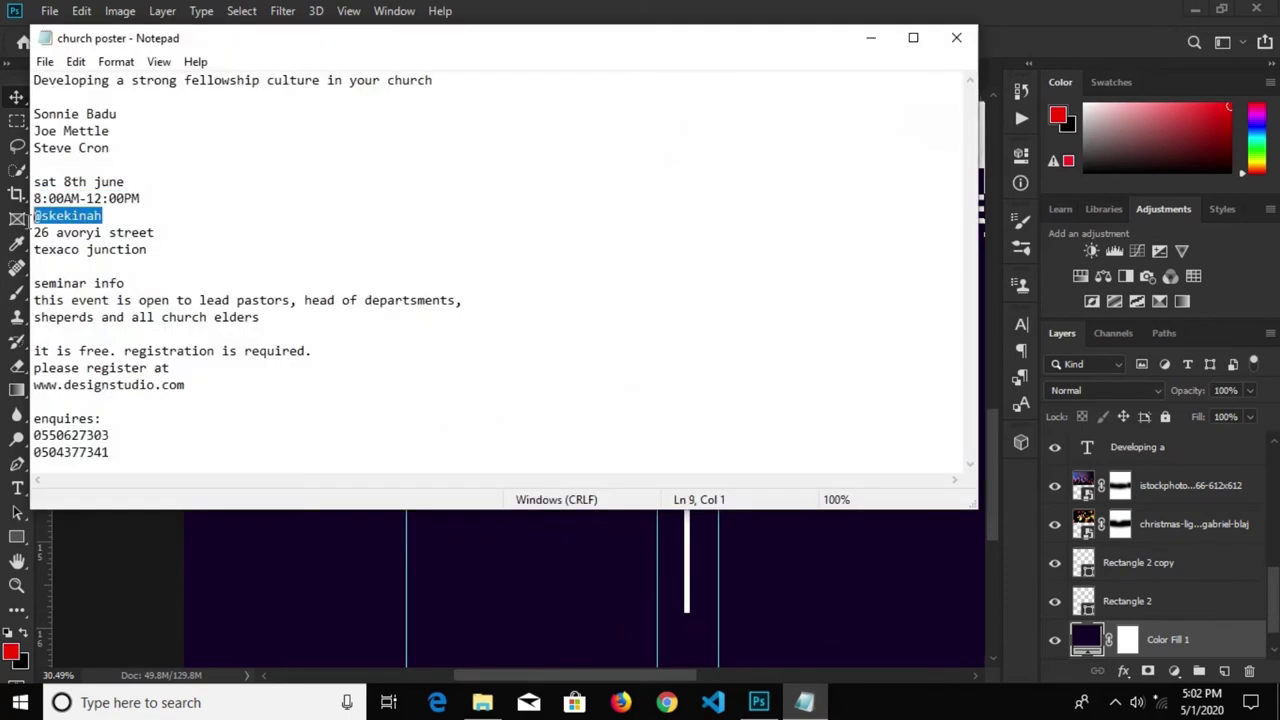
left_click(36, 218)
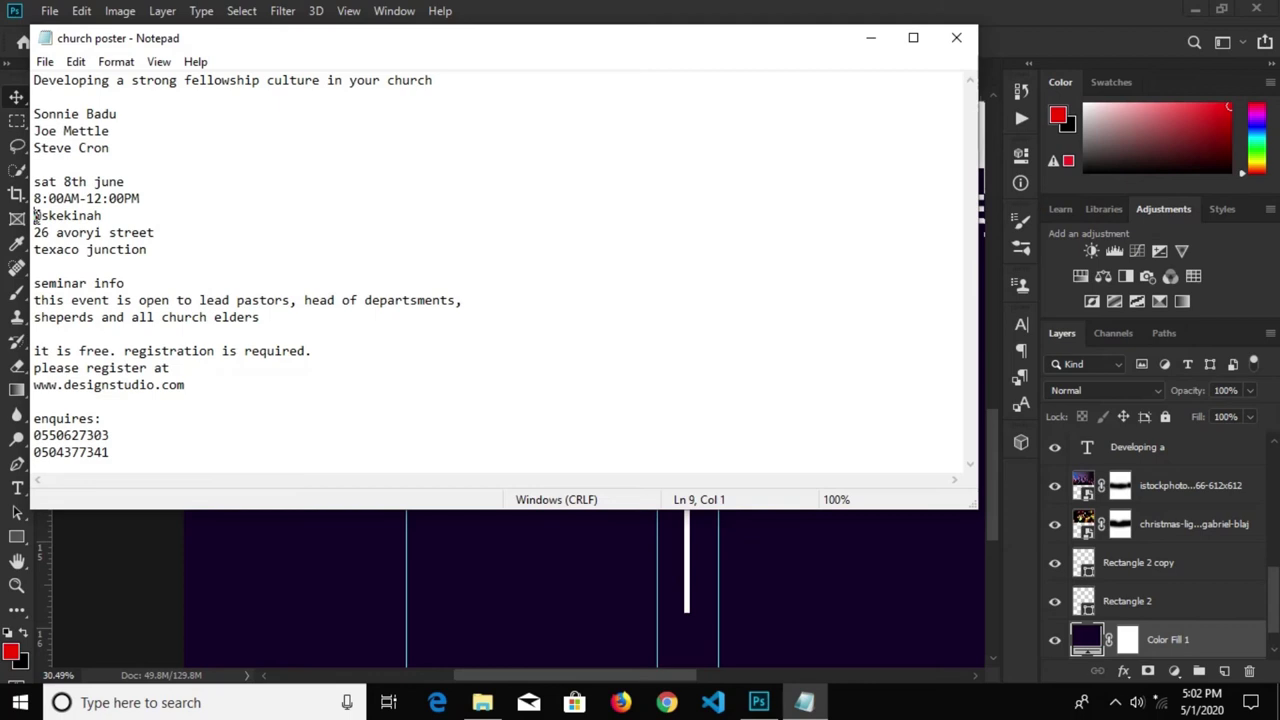
left_click_drag(35, 217, 148, 262)
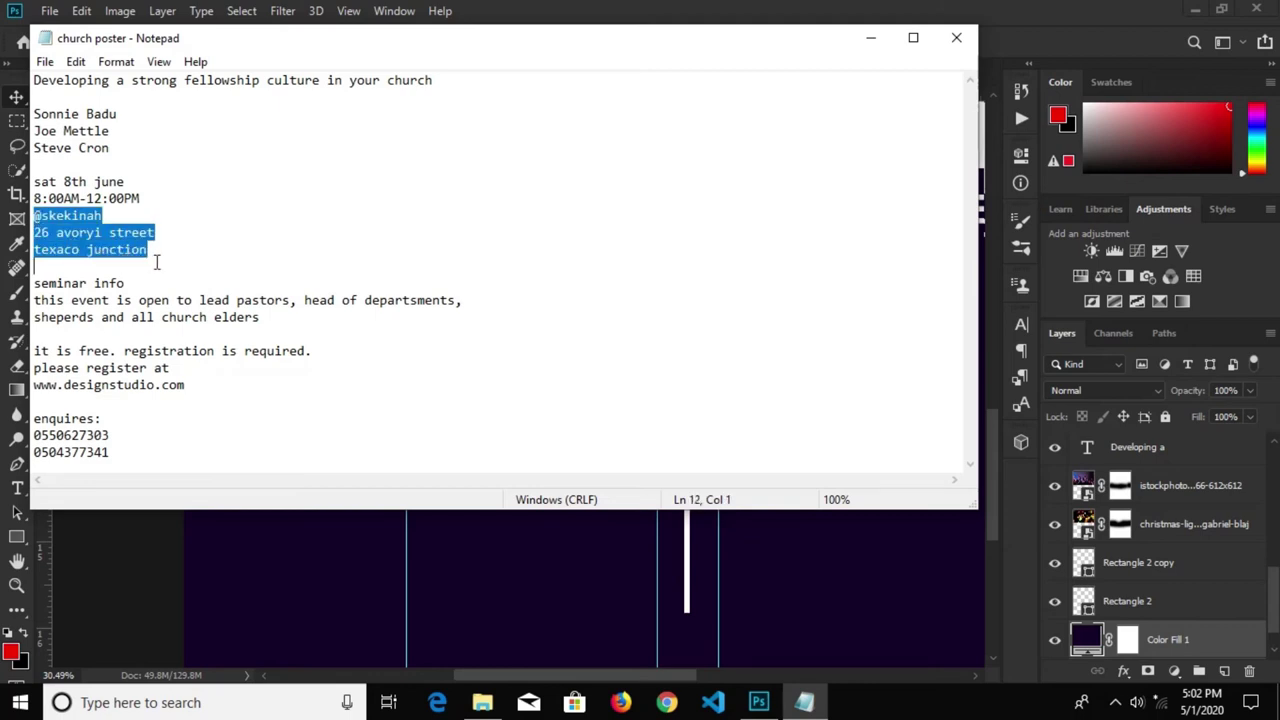
left_click(349, 525)
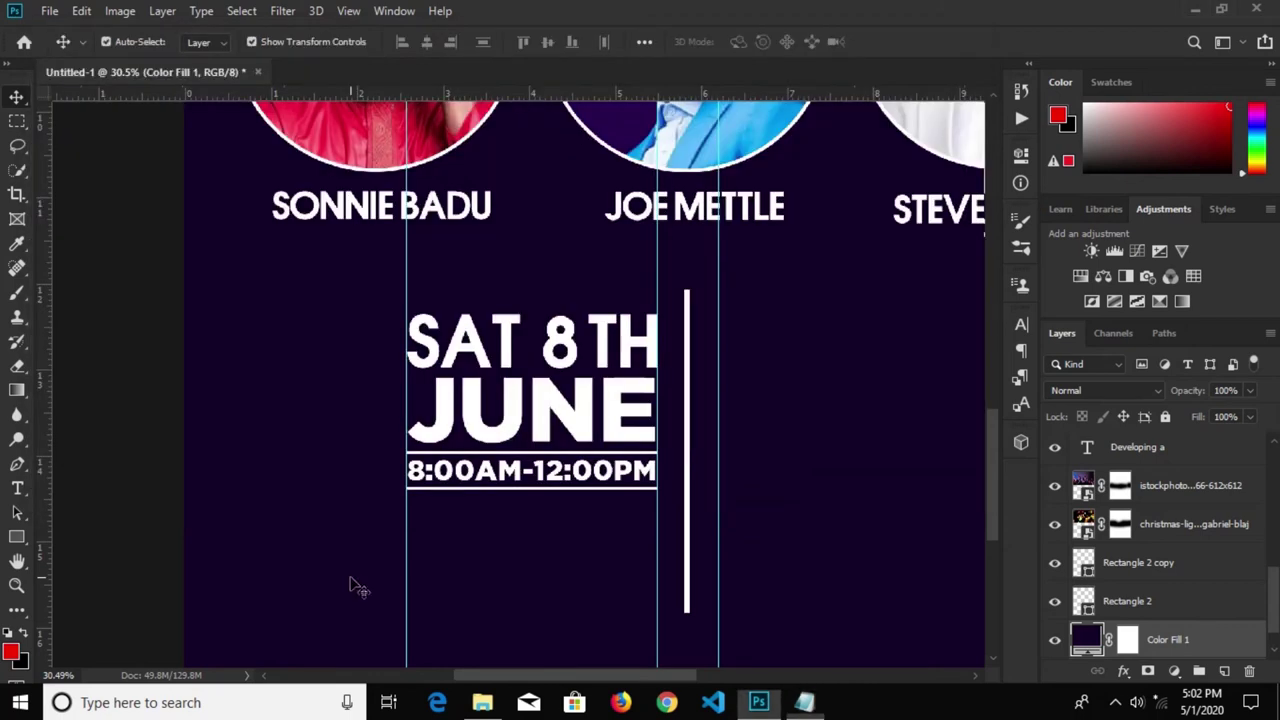
Paste the venue text below the time and delete the handle line, keeping street and junction
key("t")
left_click(309, 532)
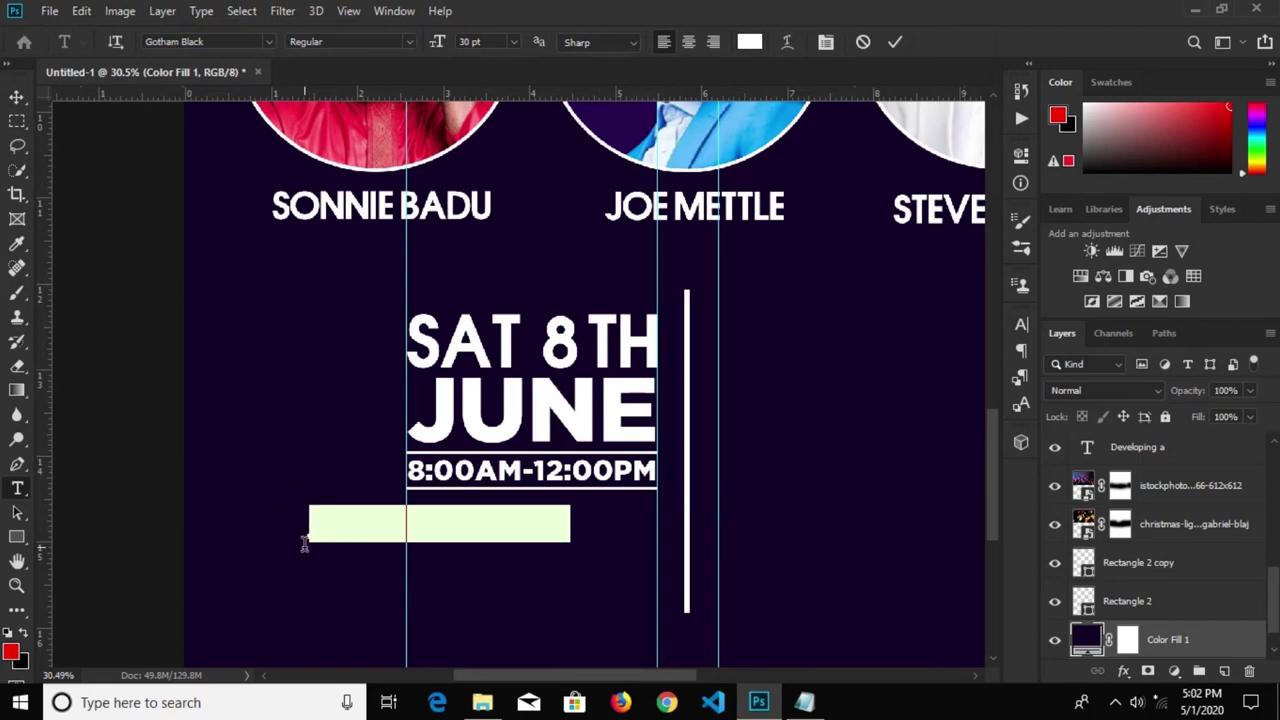
type("@SKEKINAH 26 AVORYI STREET TEXACO JUNCTION")
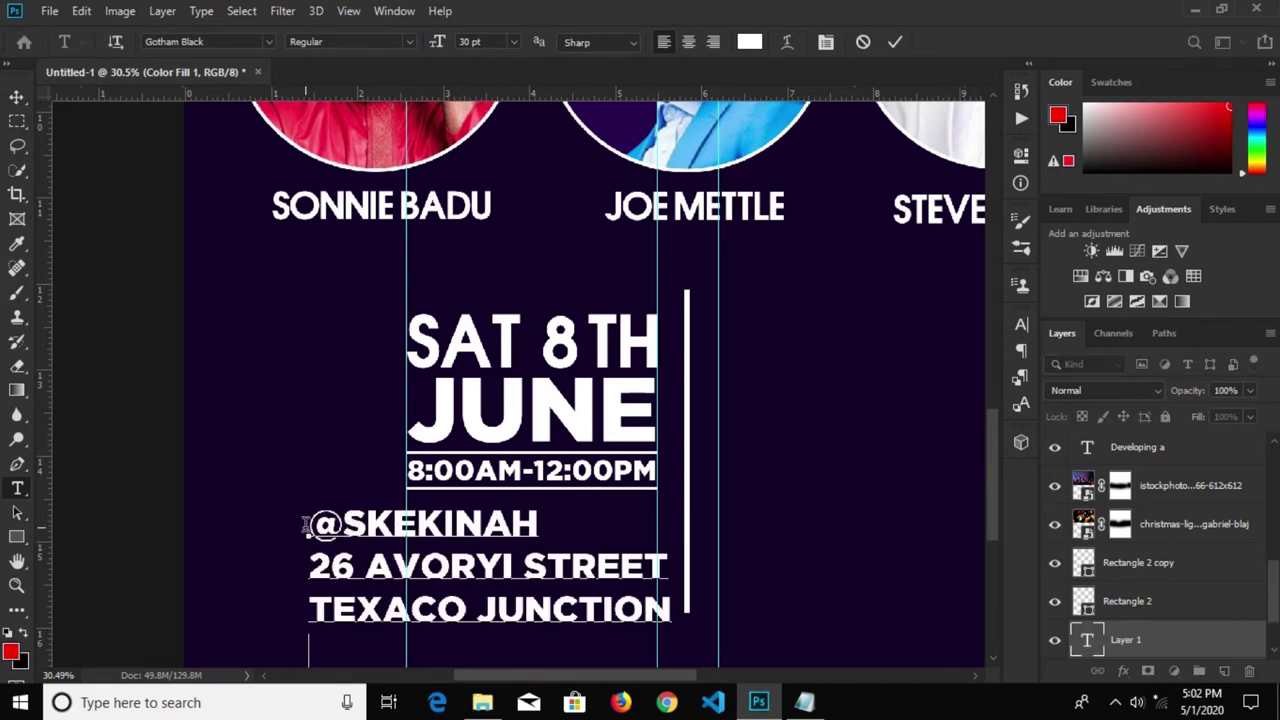
left_click_drag(306, 527, 546, 530)
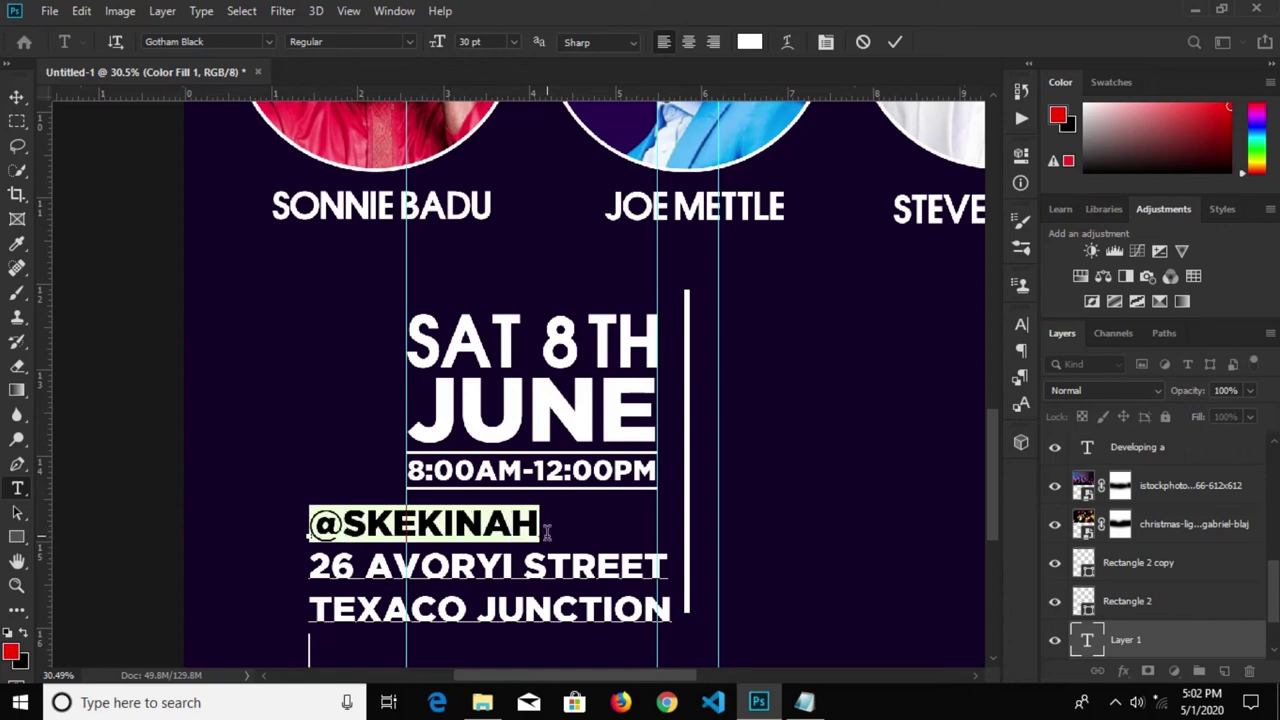
key("BackSpace")
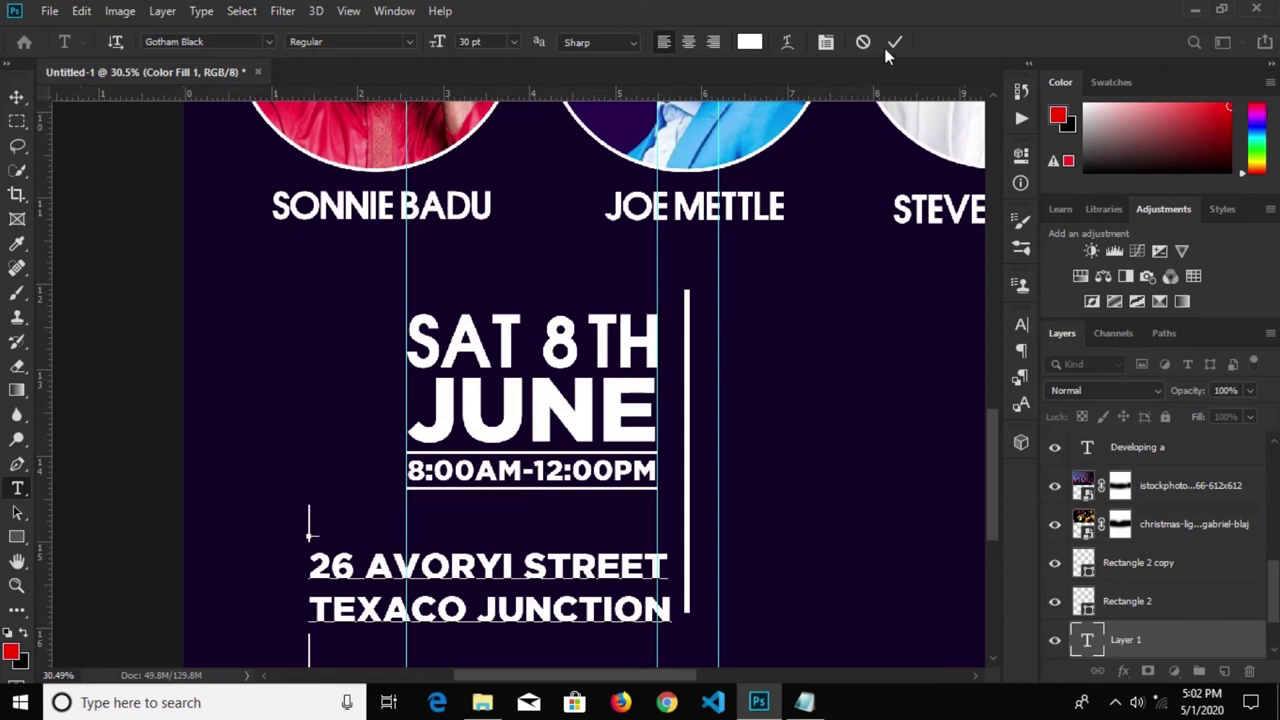
left_click(797, 312)
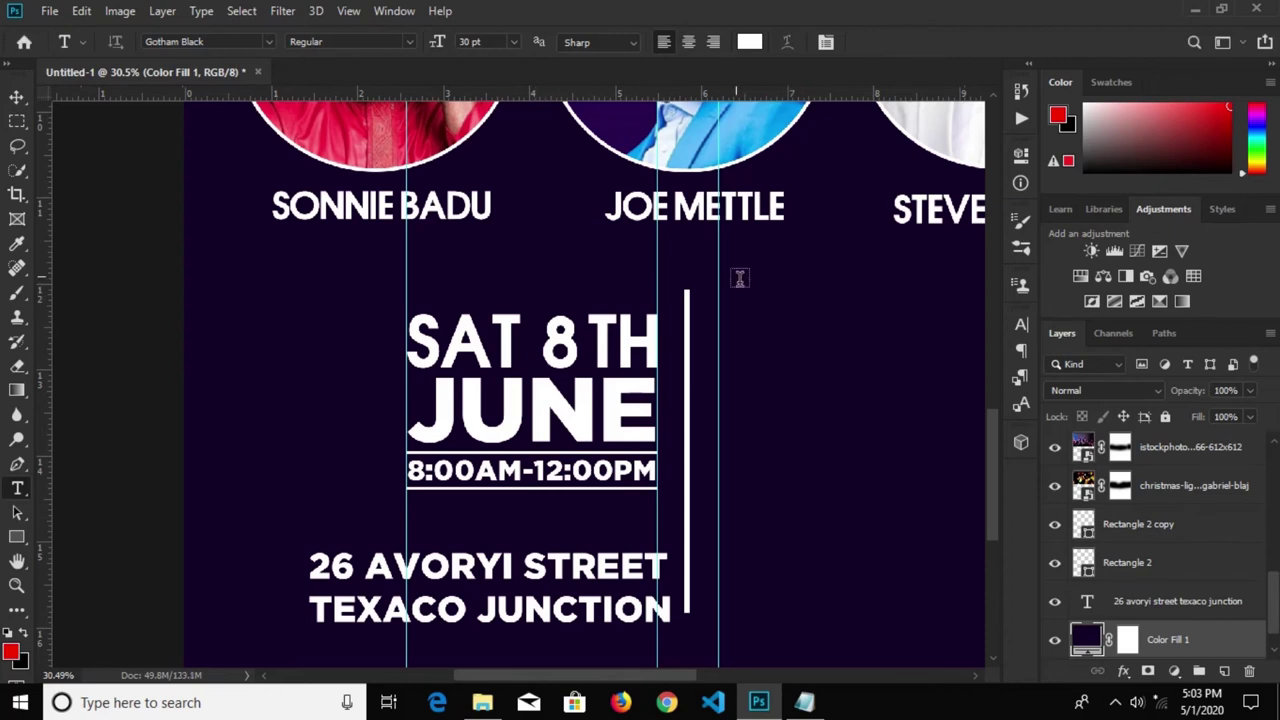
scroll(750, 295, "down", 1)
scroll(765, 330, "down", 1)
left_click(772, 353)
key("BackSpace")
type("@SKEKINAH")
left_click(16, 97)
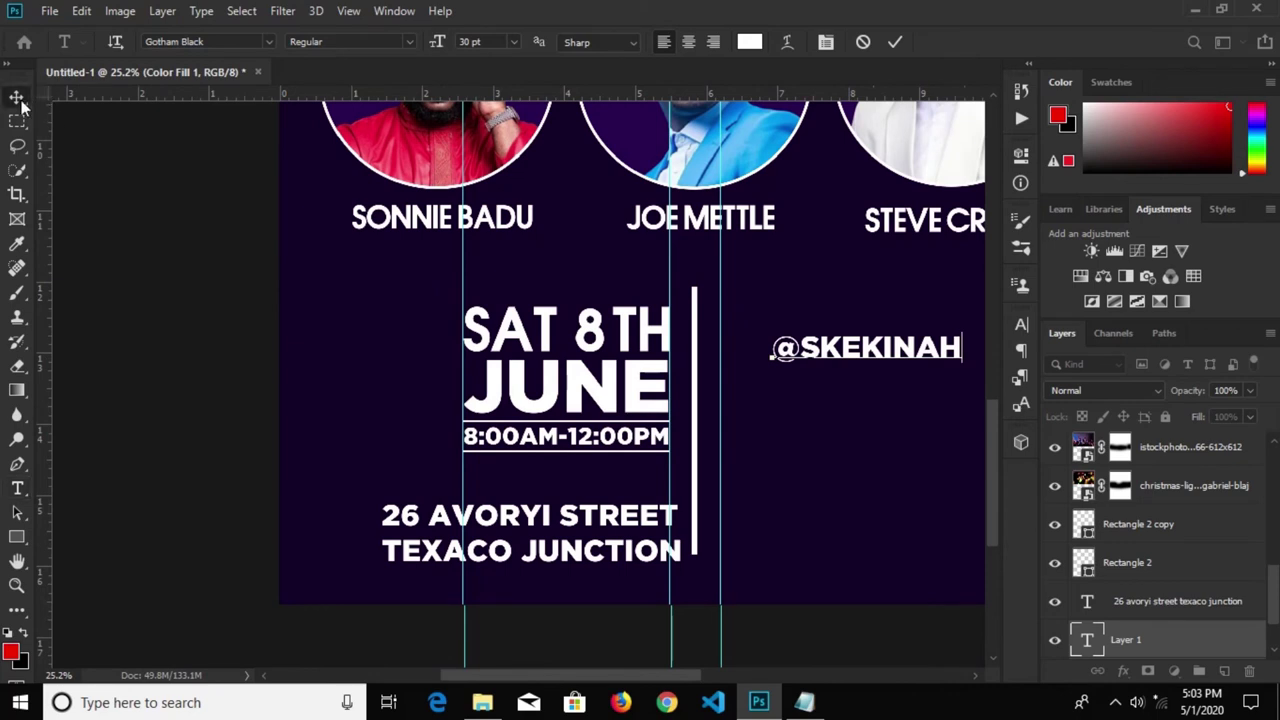
mouse_move(857, 347)
left_mouse_down()
mouse_move(568, 476)
mouse_move(557, 464)
left_mouse_up()
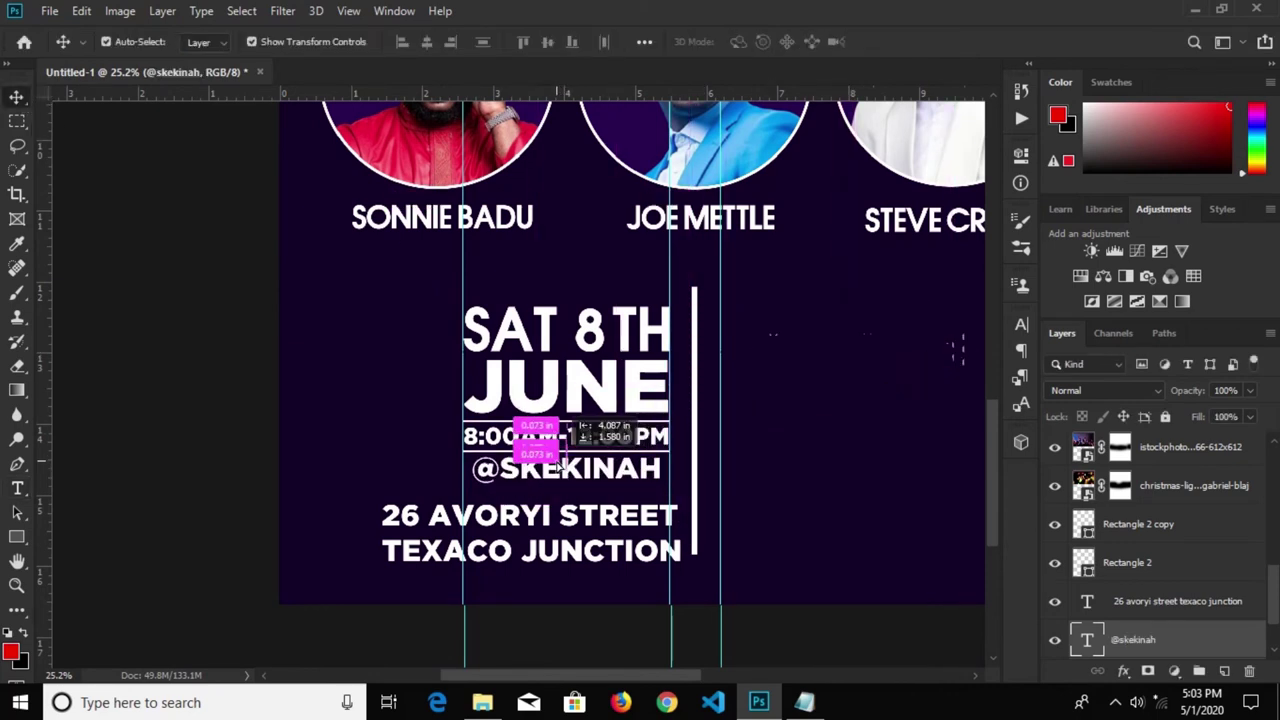
scroll(672, 486, "up", 1)
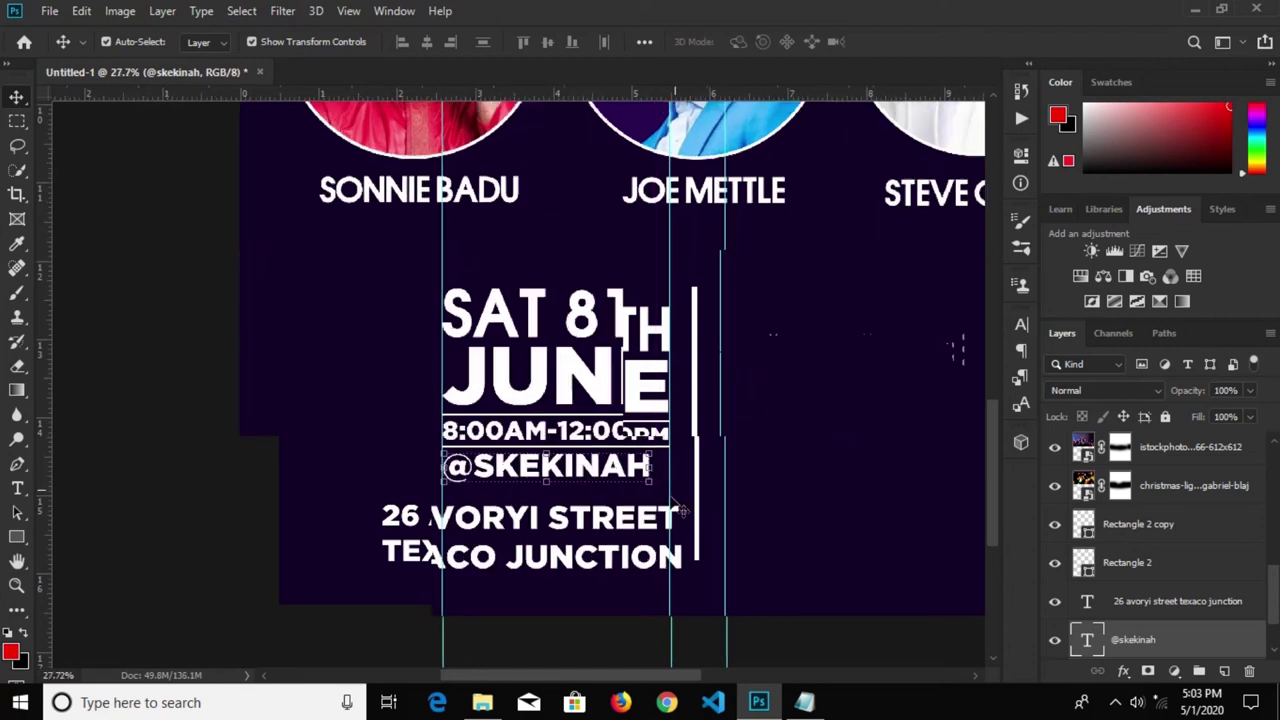
left_click_drag(647, 481, 669, 490)
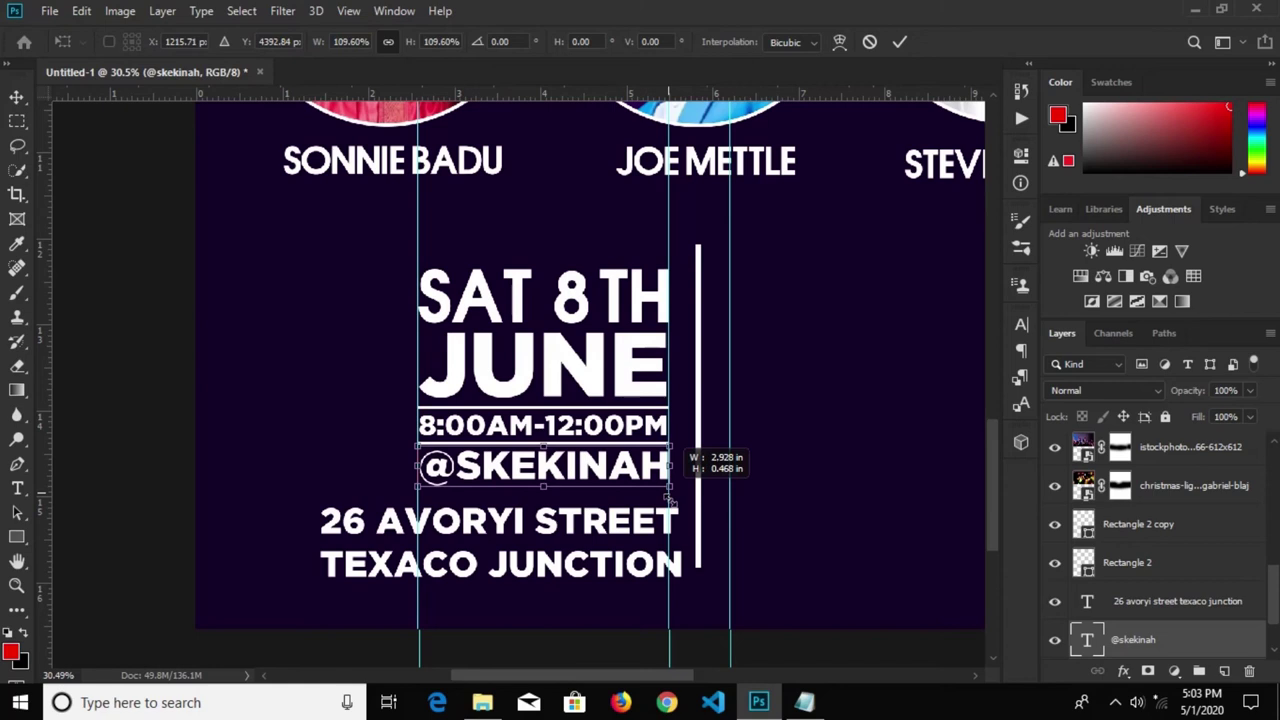
left_click(899, 42)
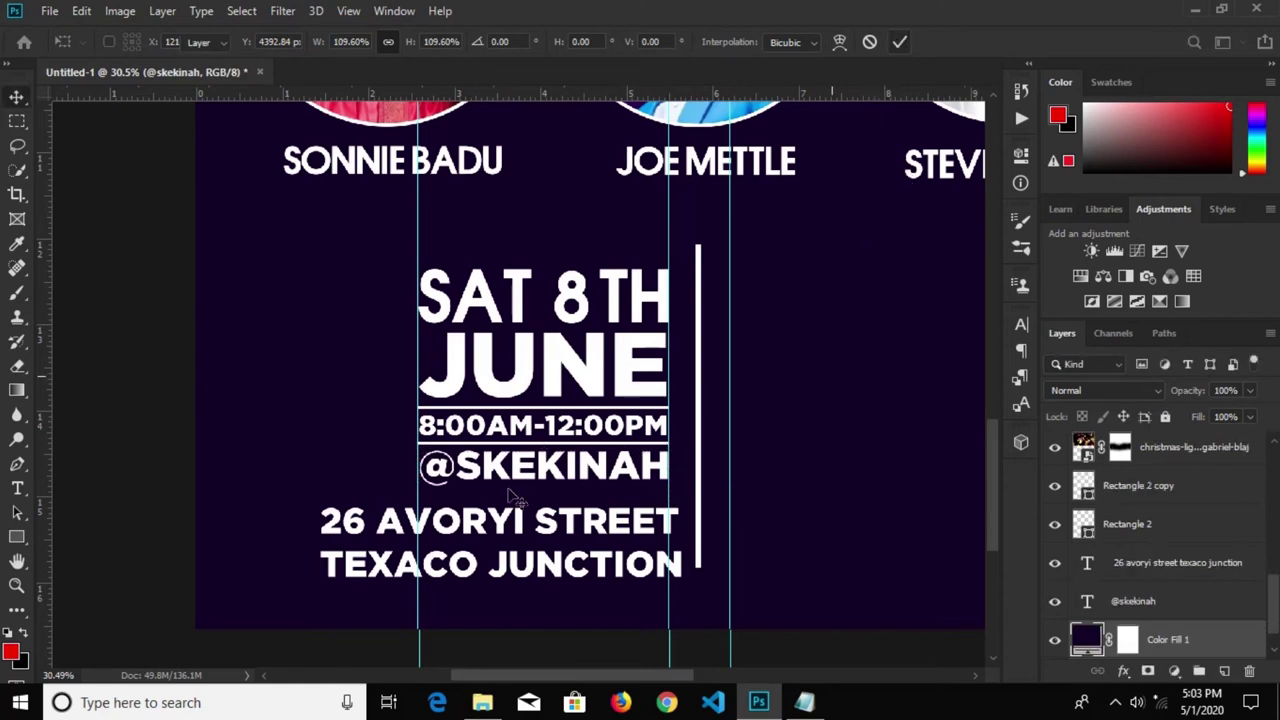
left_click(480, 545)
left_click_drag(470, 537, 560, 526)
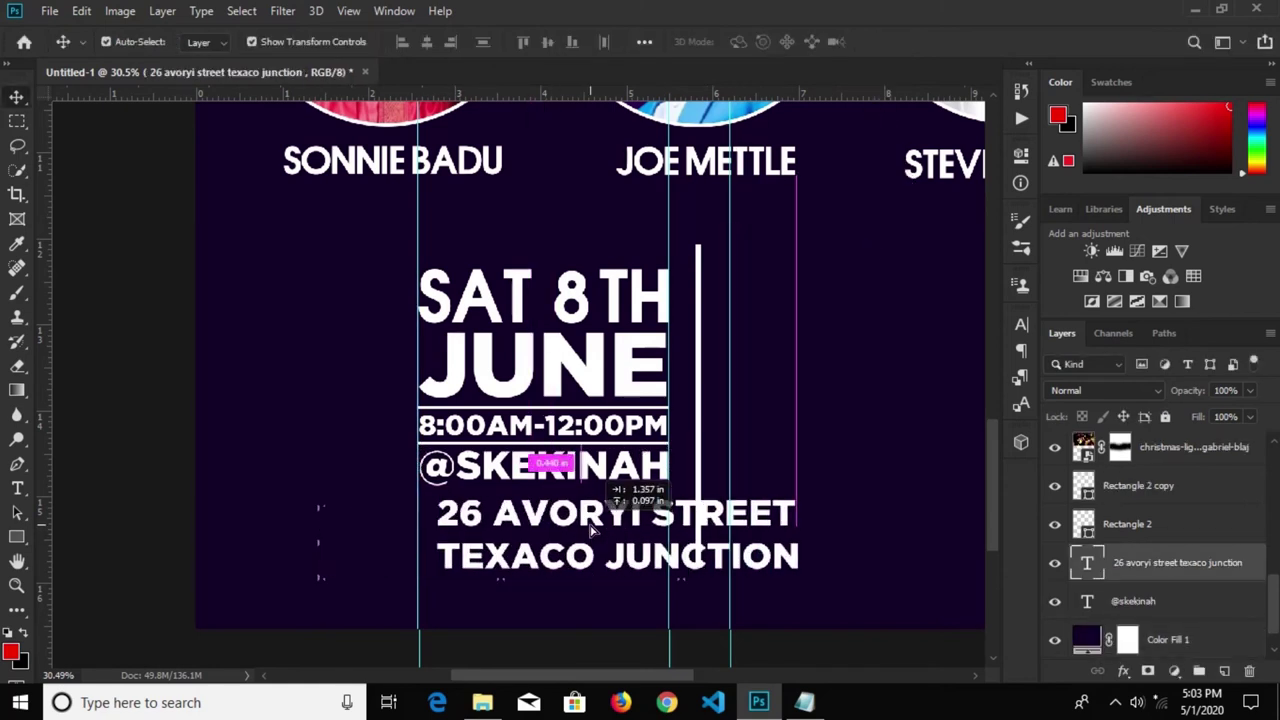
left_click_drag(560, 526, 569, 526)
left_click_drag(781, 531, 692, 533)
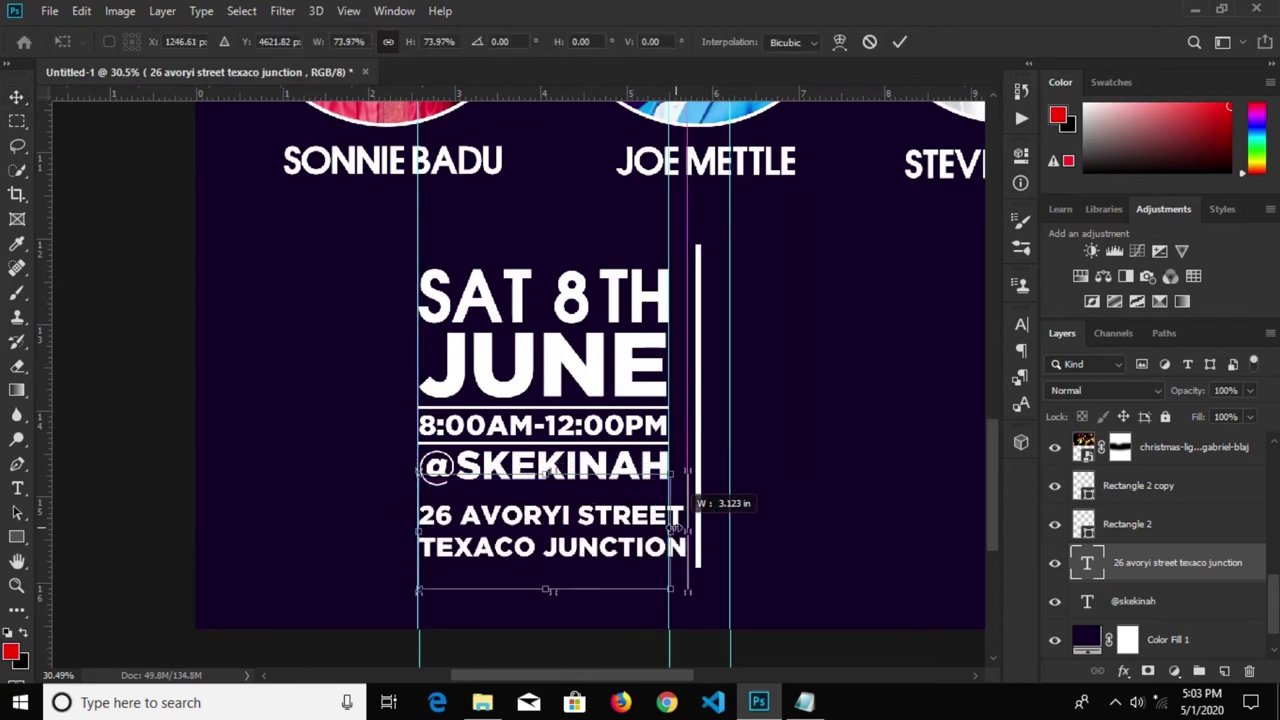
left_click_drag(688, 533, 667, 533)
scroll(617, 570, "up", 2)
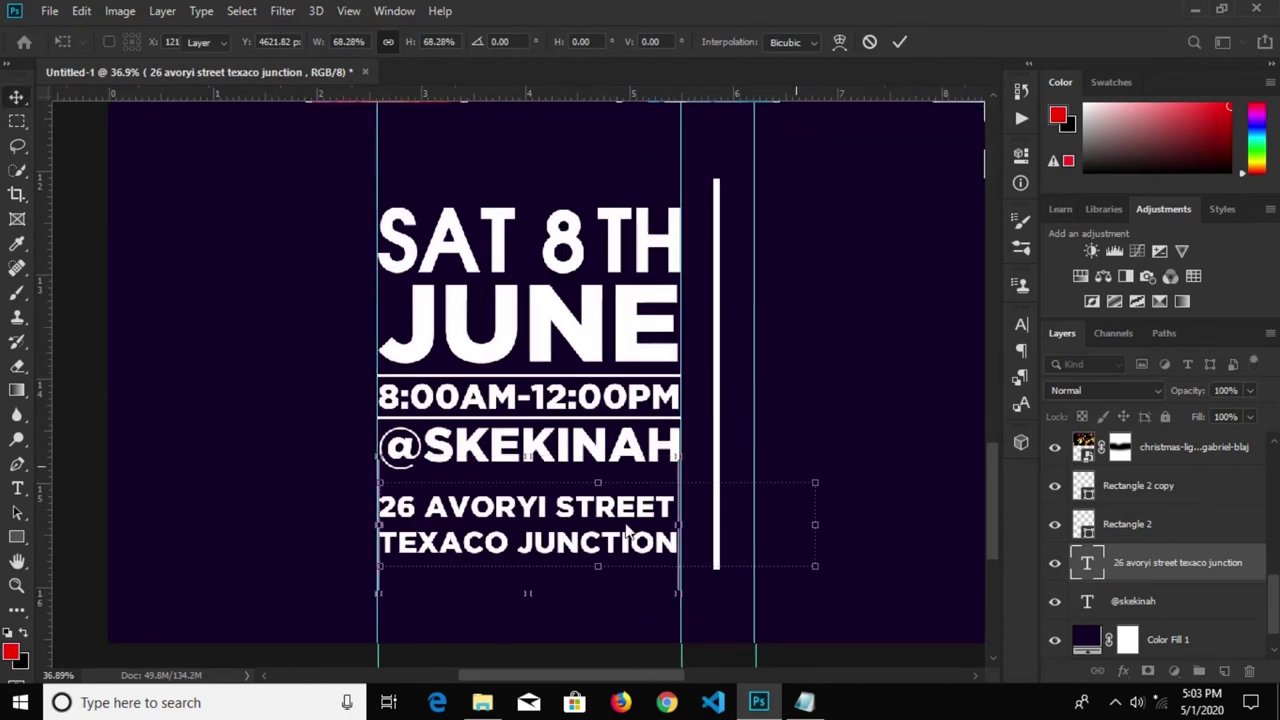
key("Return")
Rescale the two-line address so it spans the info block's width
key("ctrl+t")
left_click_drag(686, 596, 659, 584)
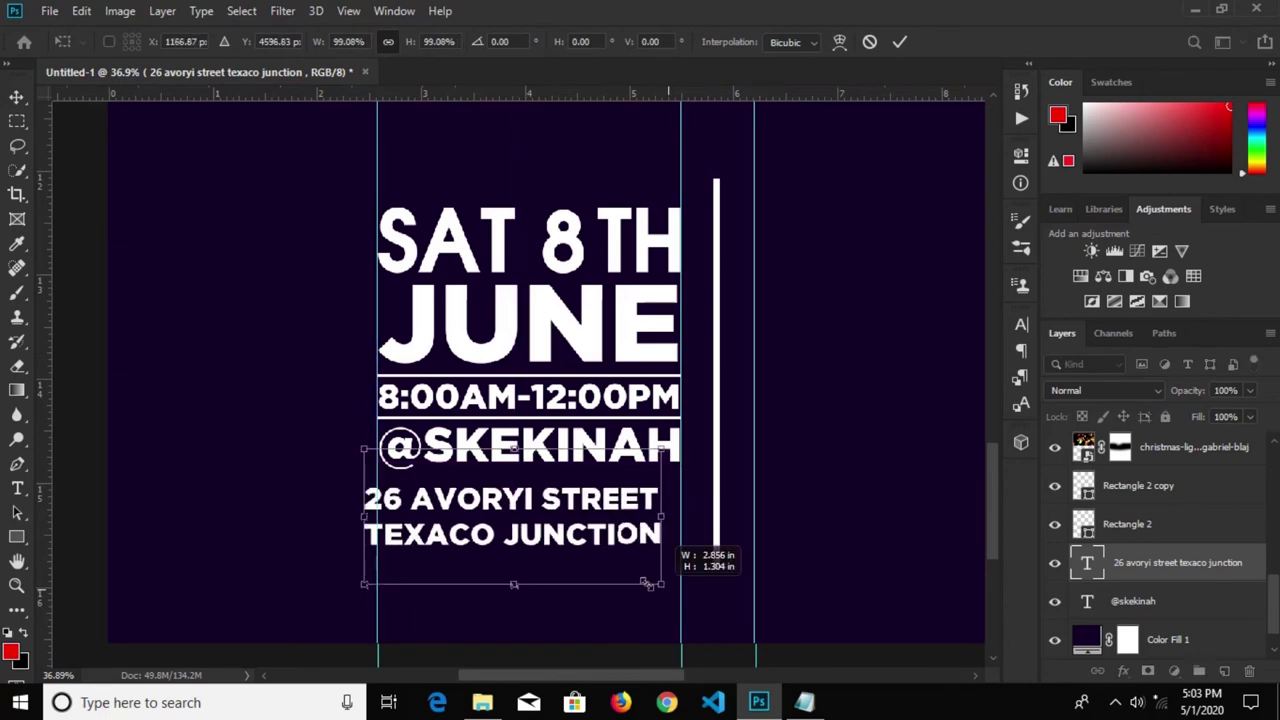
left_click_drag(604, 505, 614, 492)
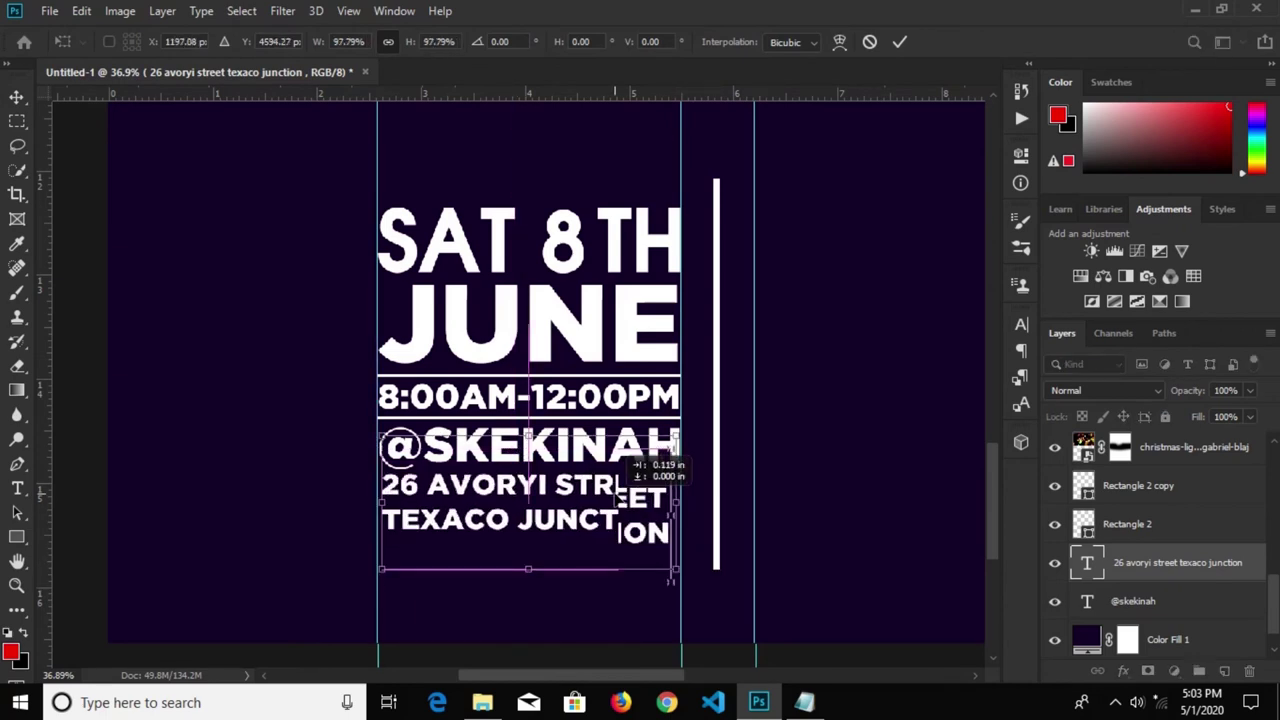
scroll(640, 545, "up", 1)
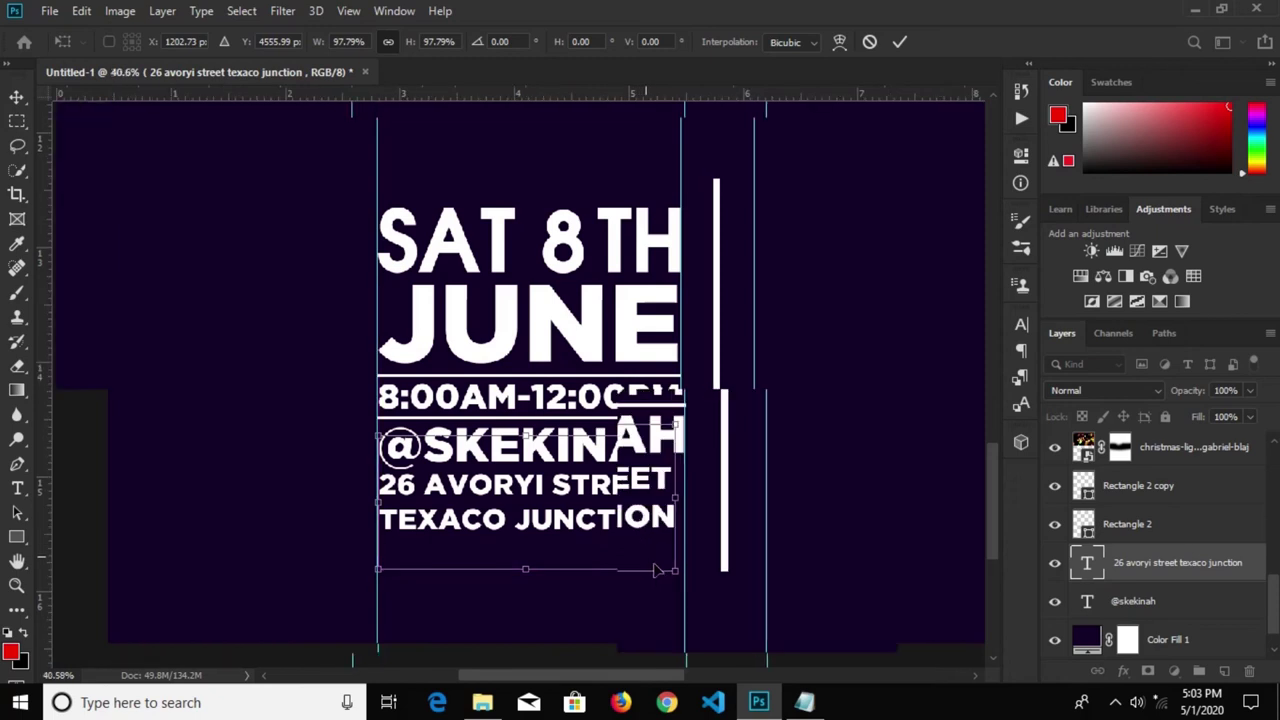
left_click_drag(676, 570, 686, 577)
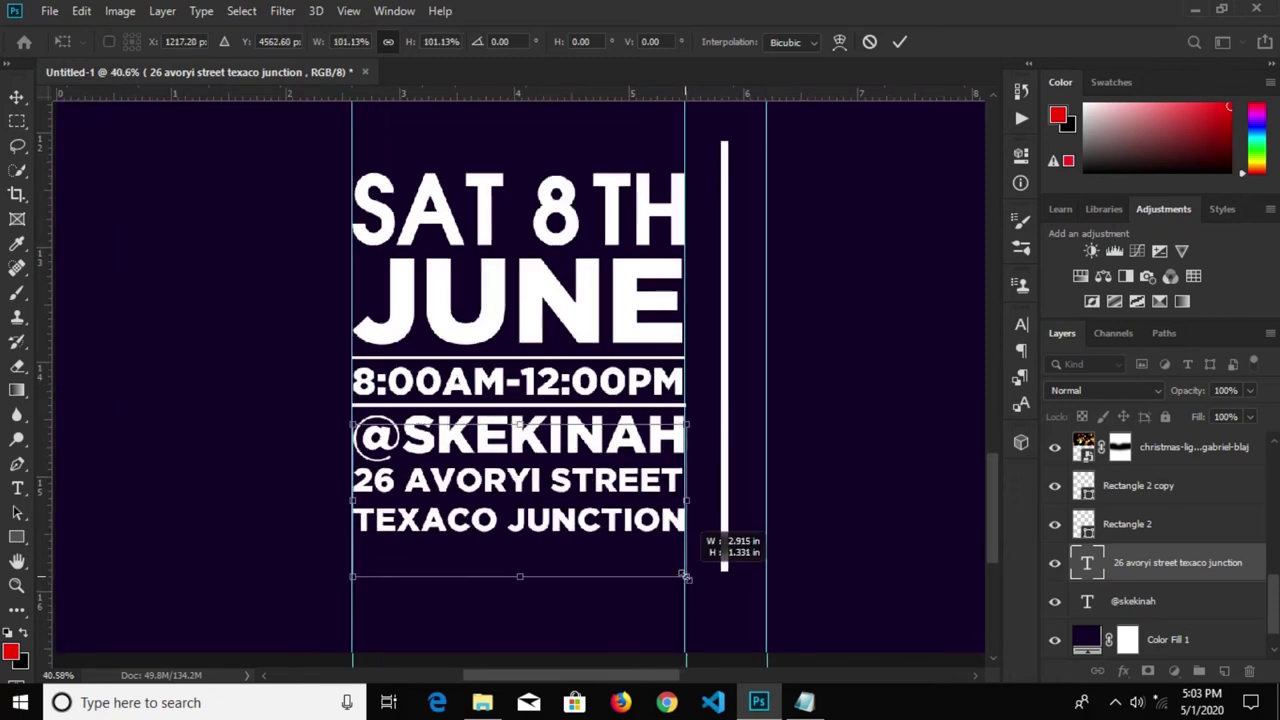
left_click(899, 41)
scroll(848, 262, "down", 5)
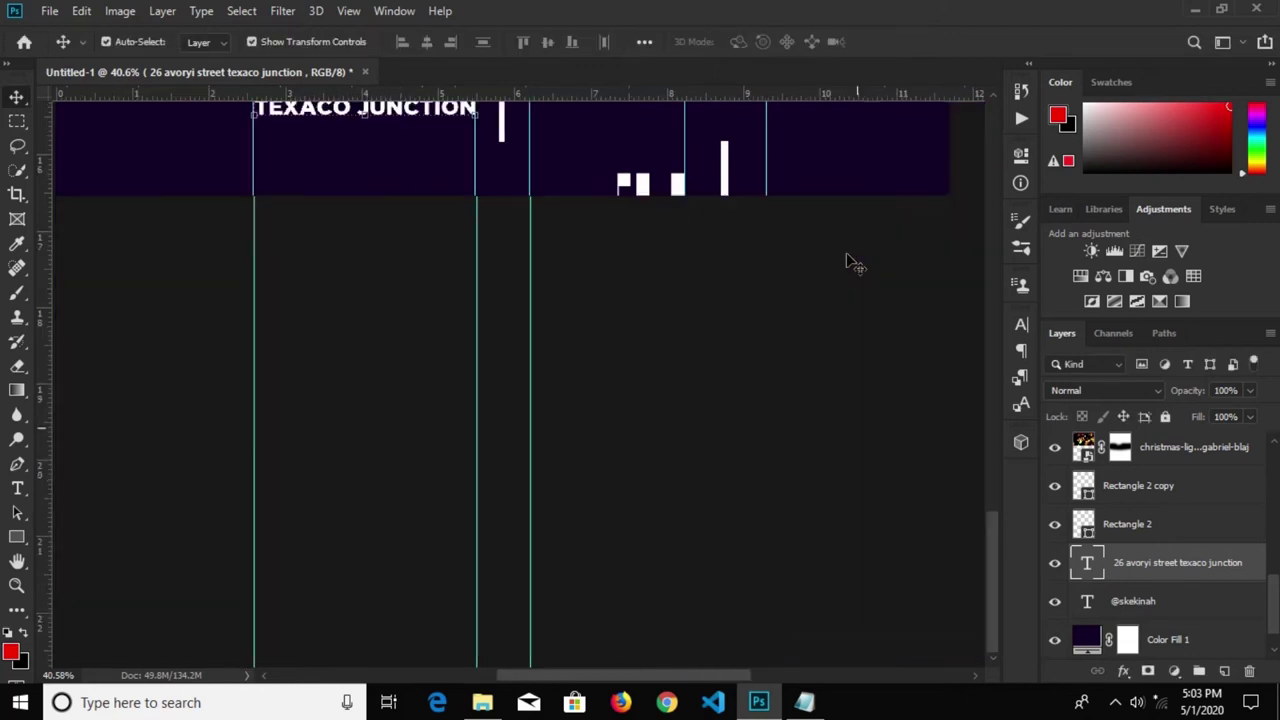
scroll(848, 262, "down", 3)
scroll(802, 340, "up", 1)
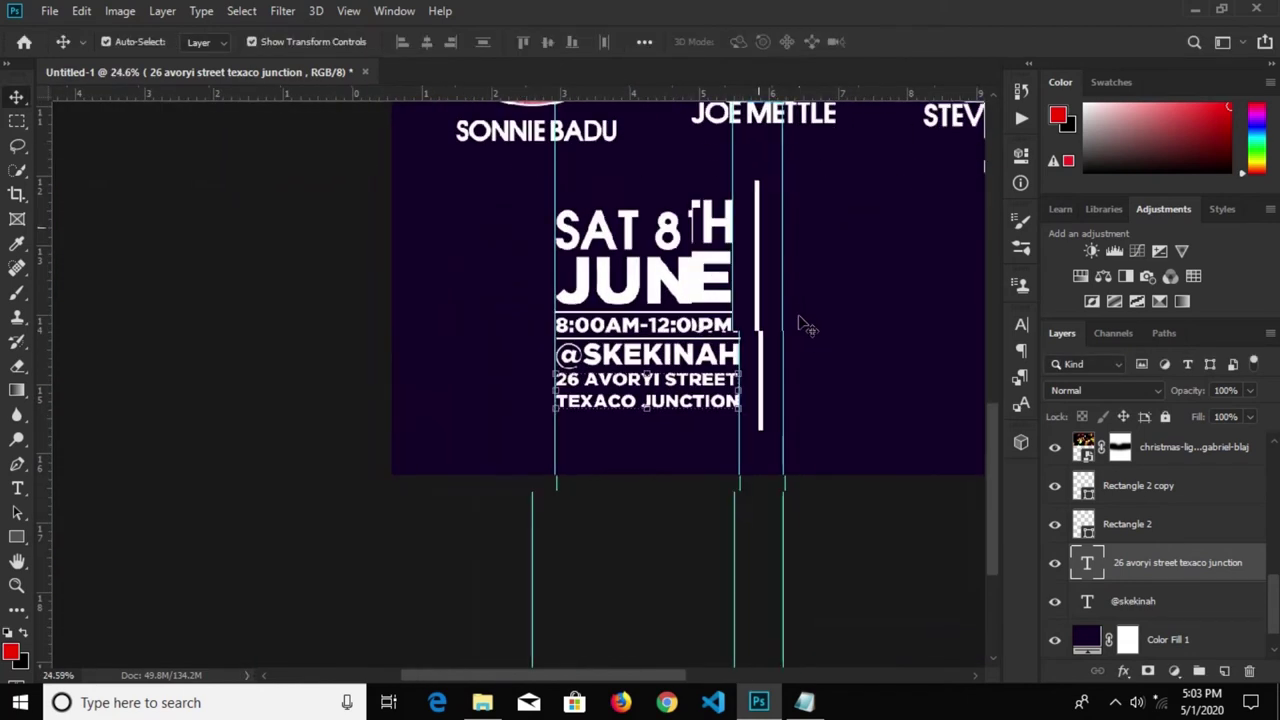
left_click(805, 375)
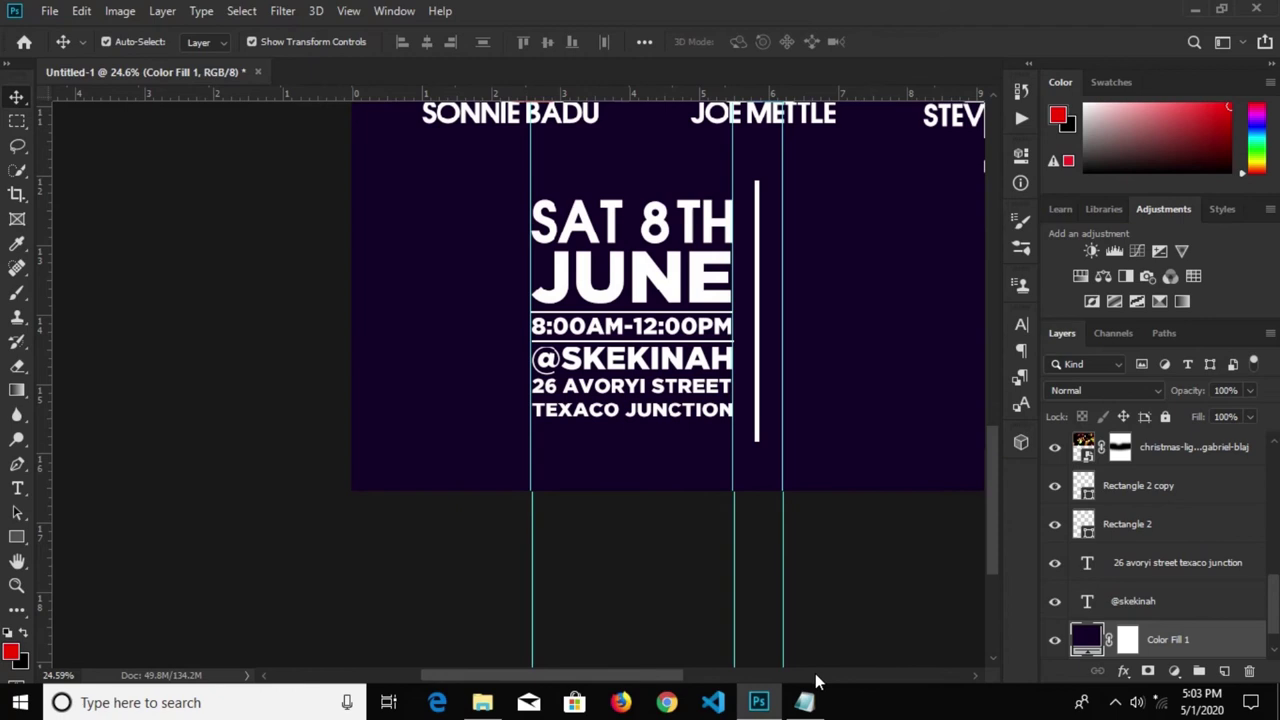
Copy the three seminar info lines from the Notepad notes and return to Photoshop
left_click(804, 702)
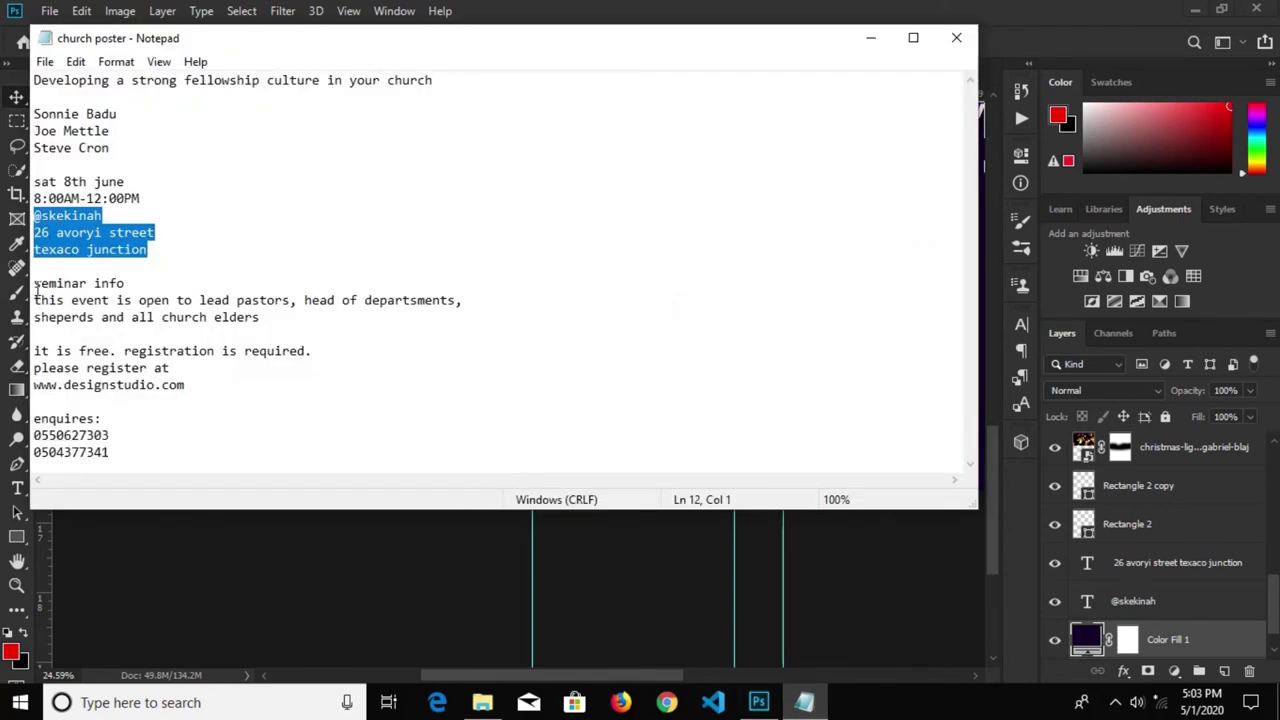
mouse_move(34, 283)
left_mouse_down()
mouse_move(146, 282)
mouse_move(261, 320)
left_mouse_up()
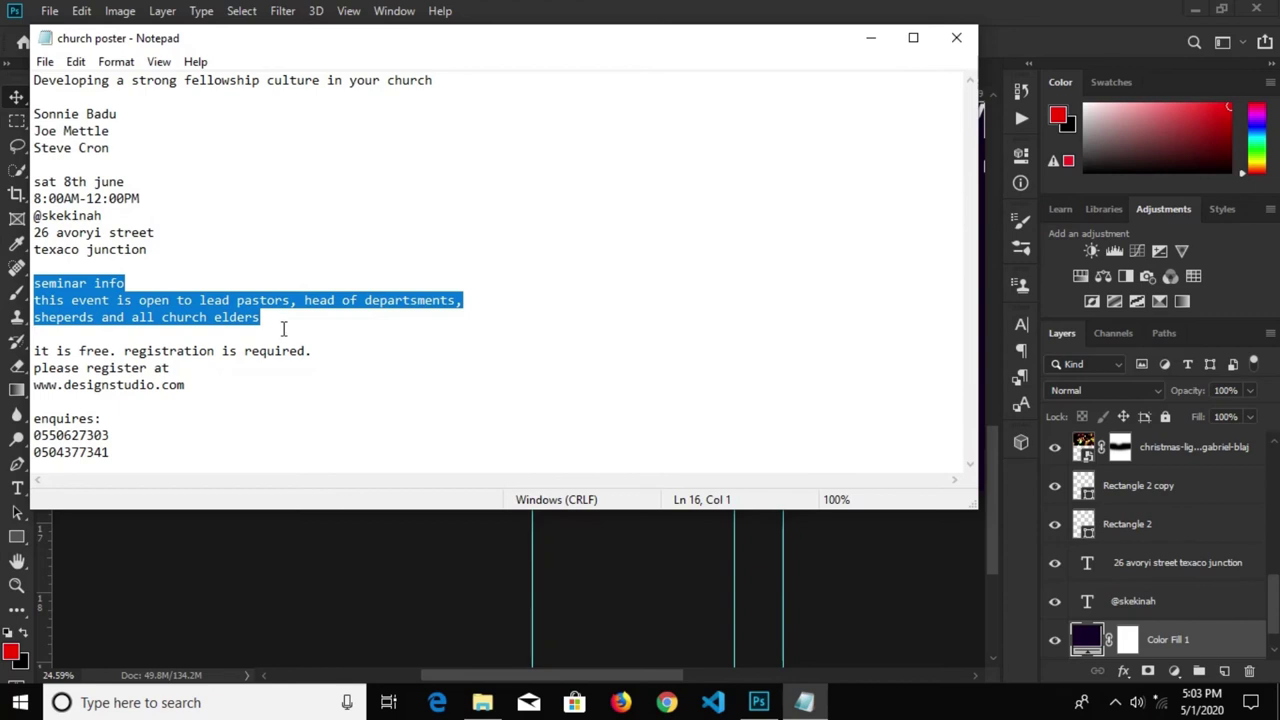
left_click(588, 628)
key("t")
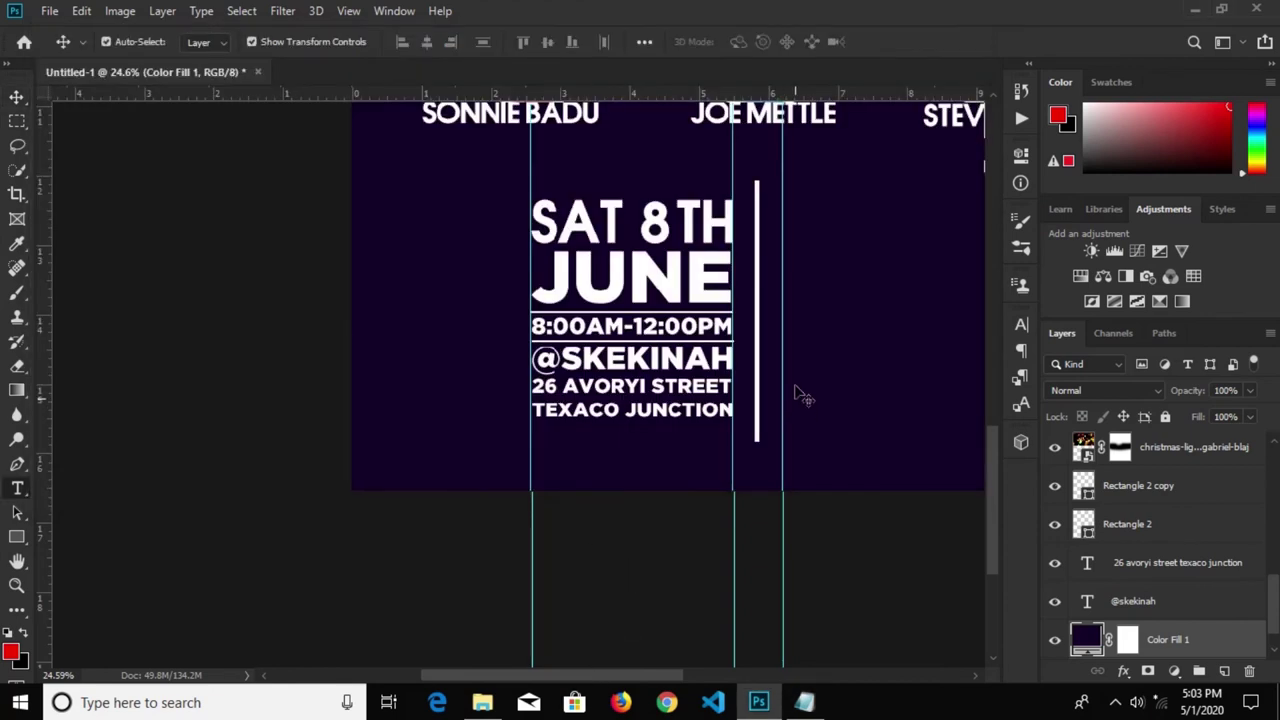
Paste the seminar info text as a new text block right of the divider
left_click(821, 227)
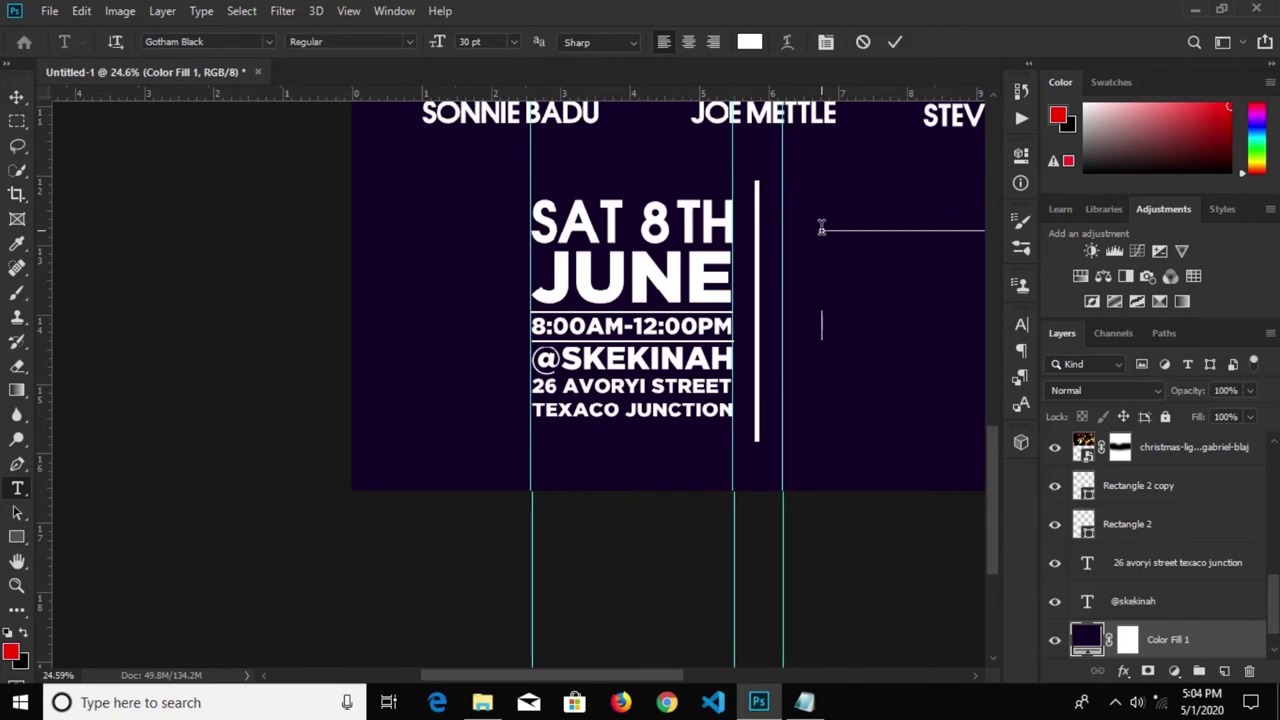
key("ctrl+v")
scroll(821, 265, "down", 2)
scroll(819, 268, "down", 2)
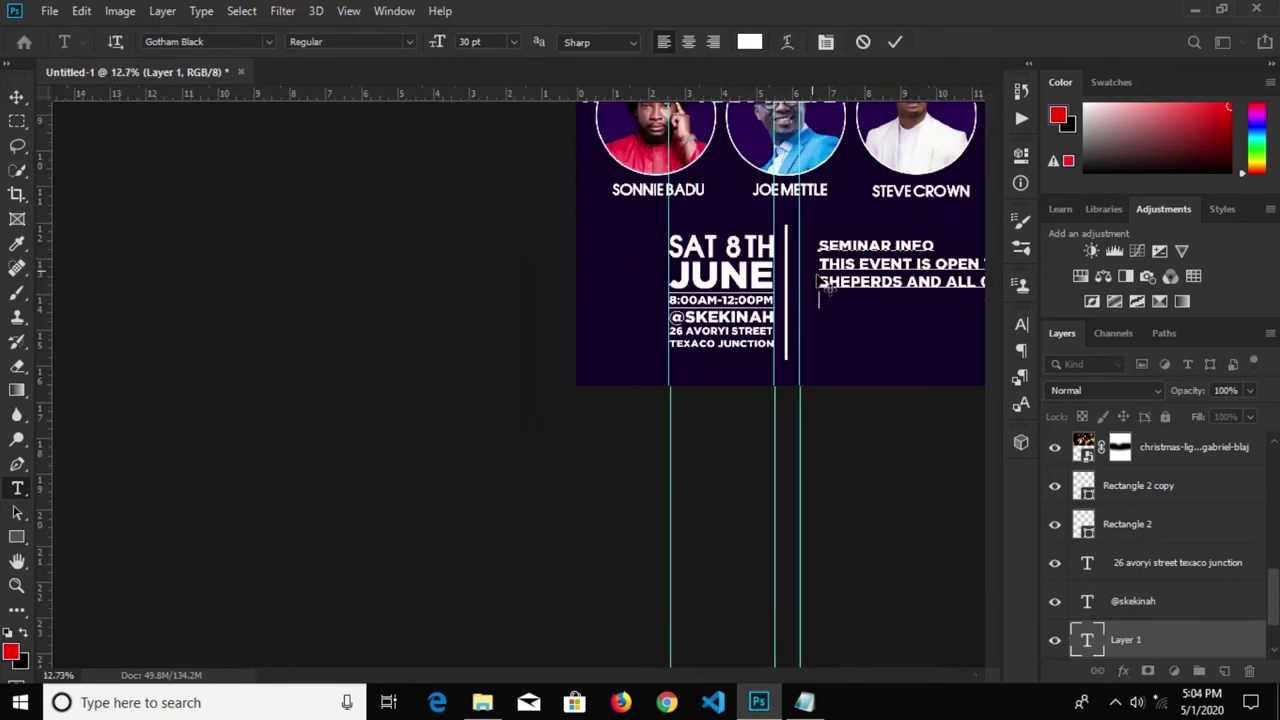
scroll(621, 546, "up", 1)
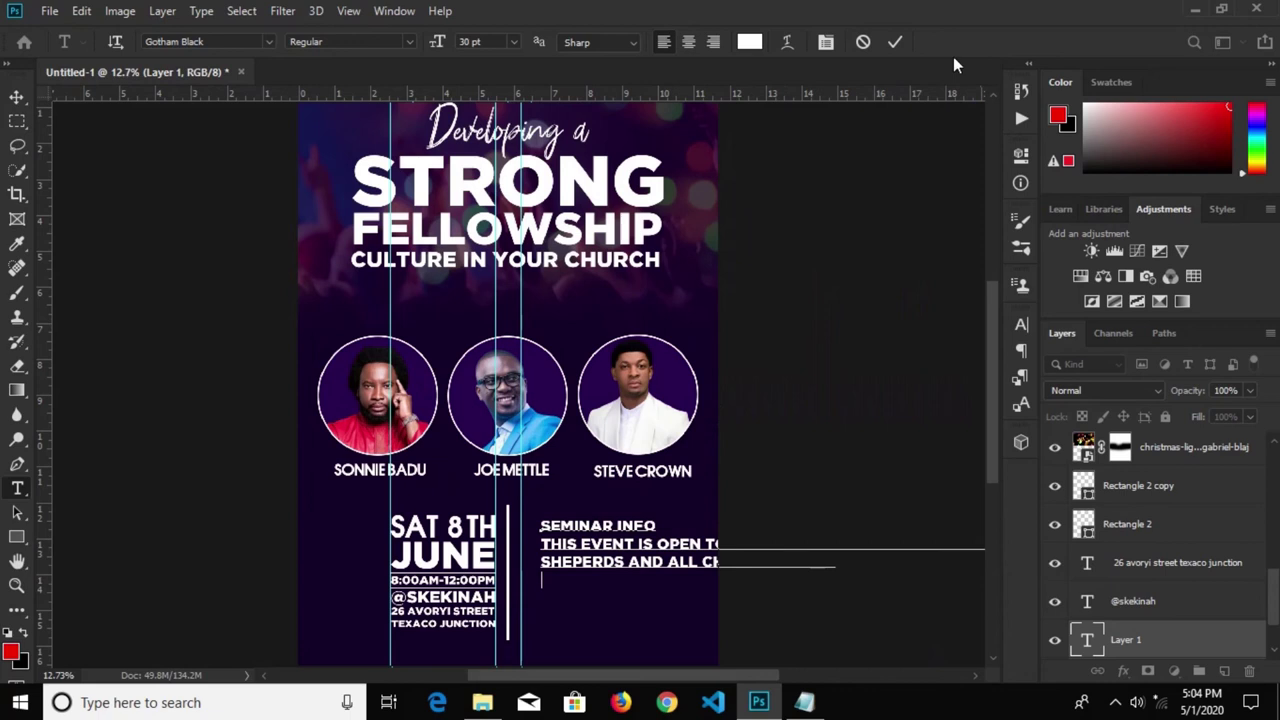
left_click(896, 42)
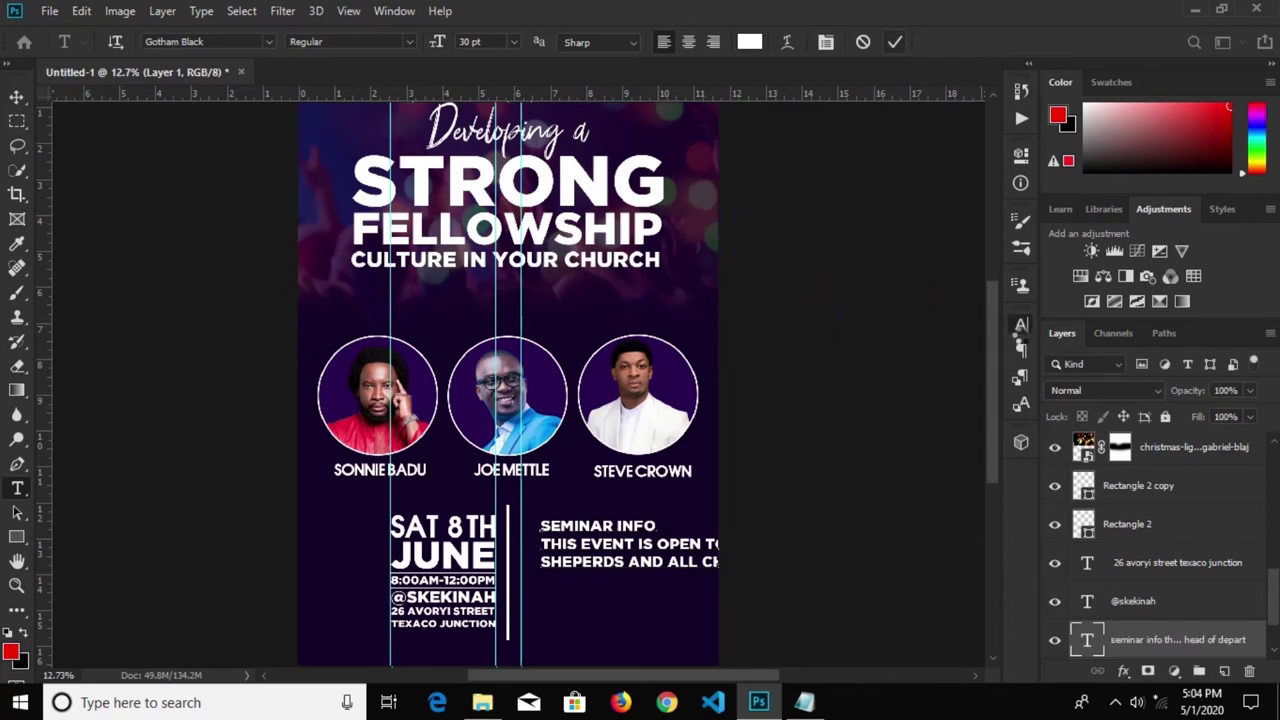
Set the seminar info text size to 18 pt in the Character panel
left_click(1020, 326)
left_click(884, 374)
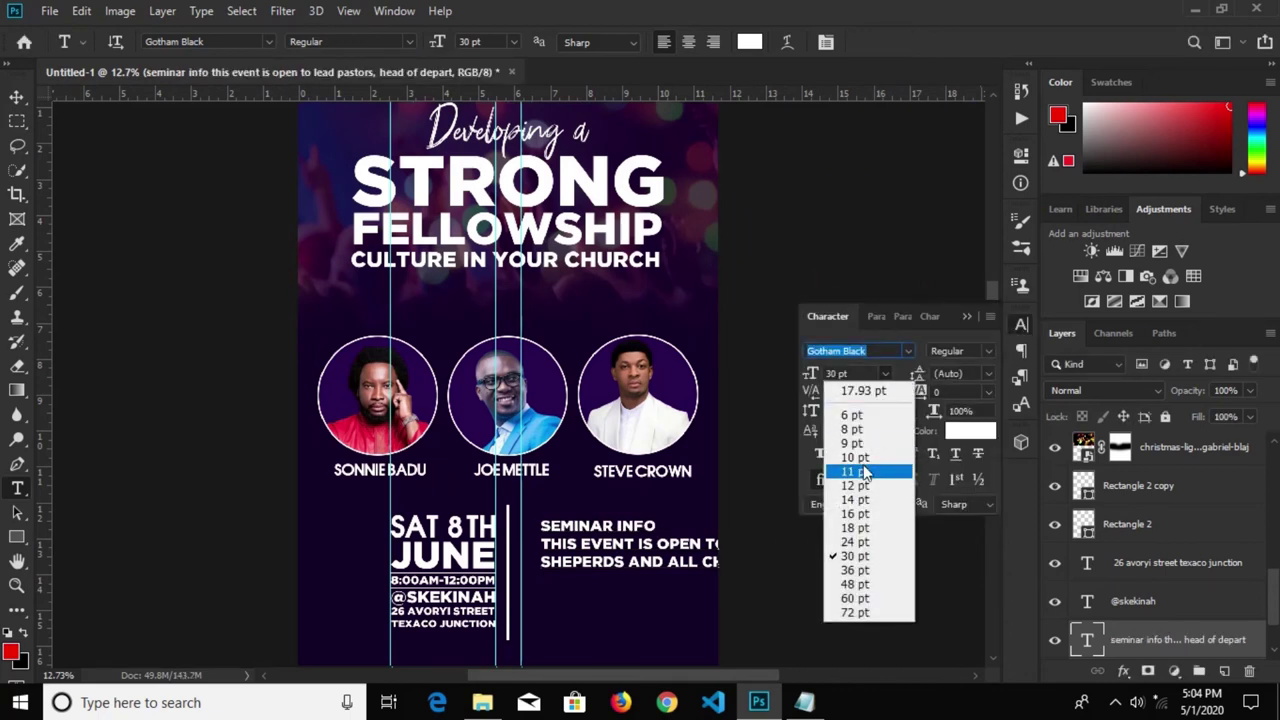
left_click(858, 542)
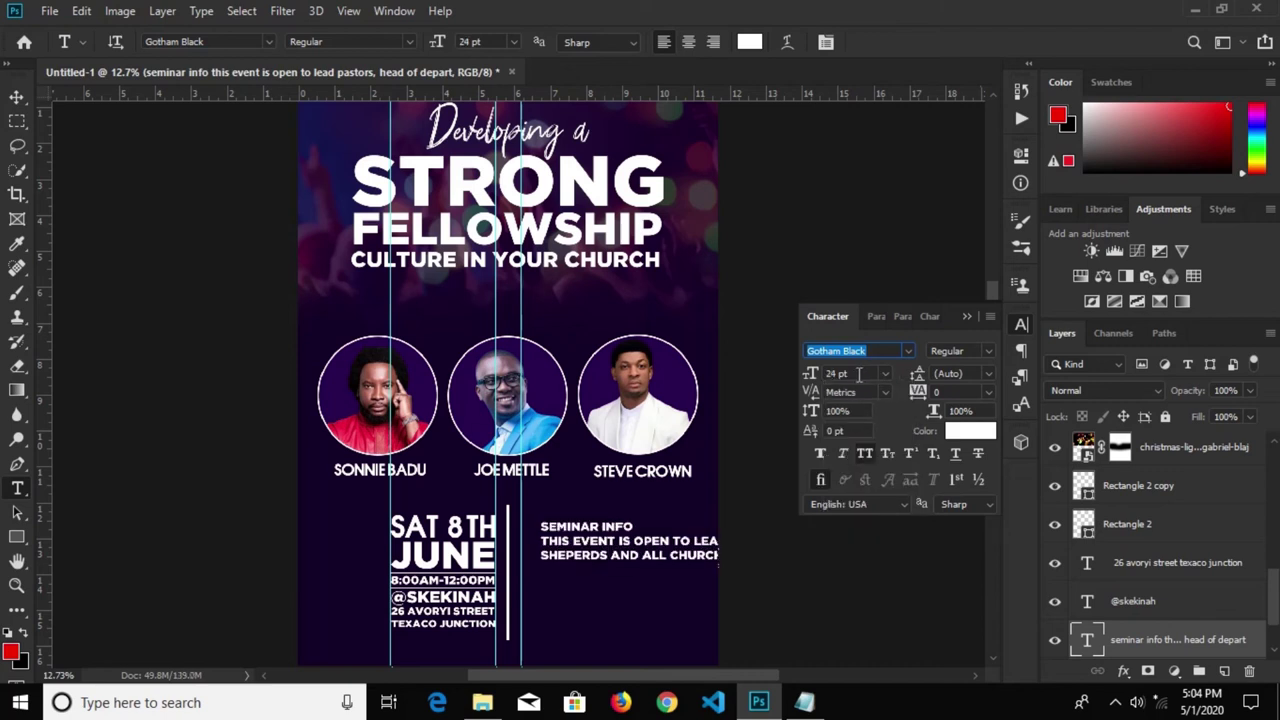
left_click(874, 350)
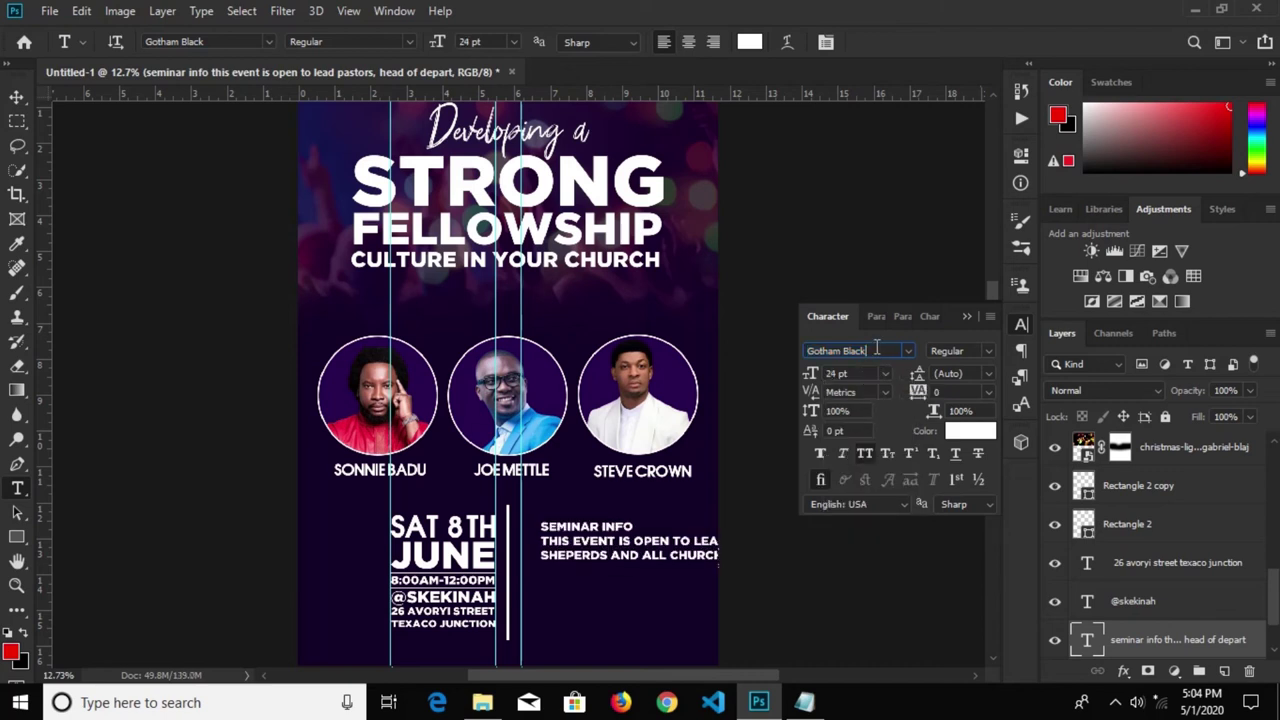
left_click(16, 96)
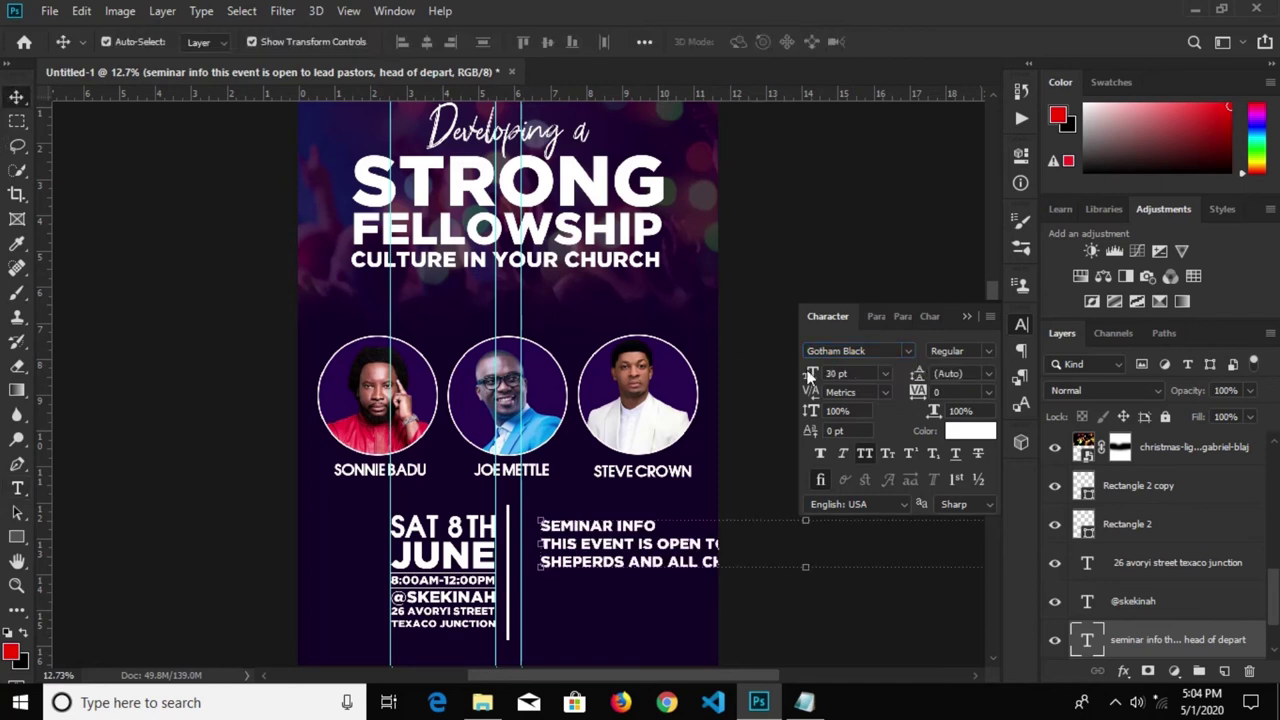
left_click(885, 373)
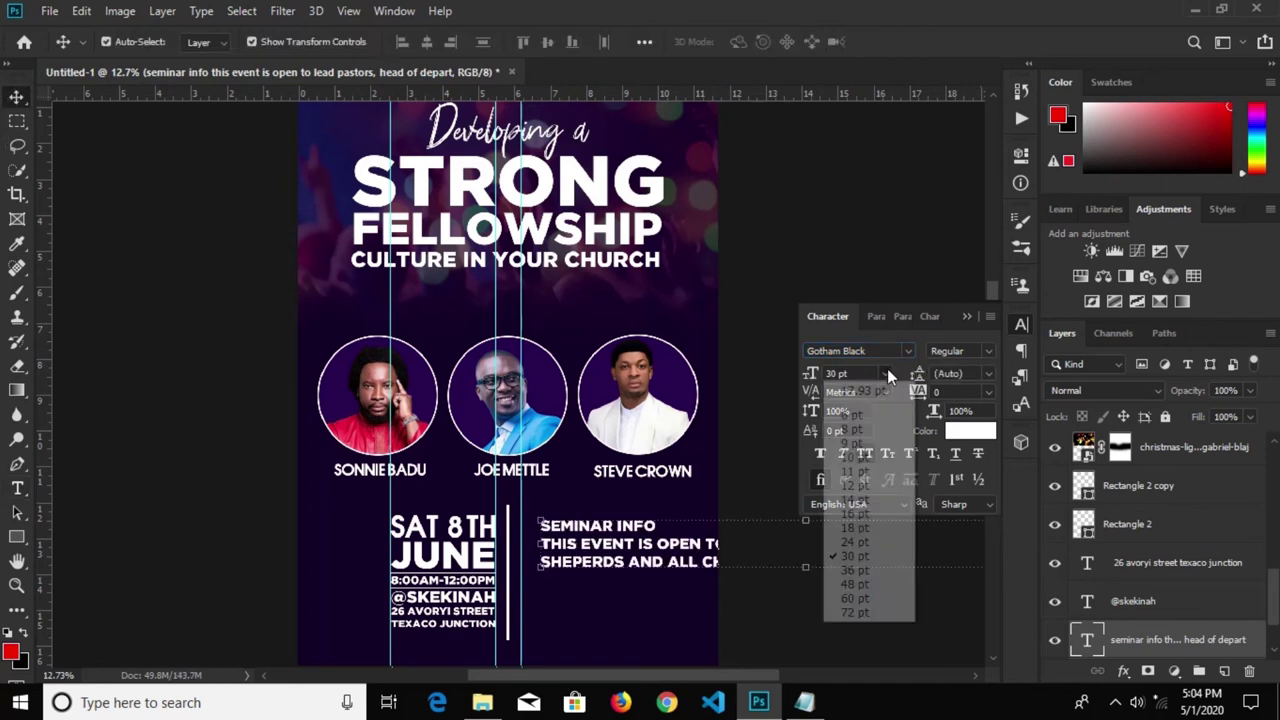
left_click(857, 525)
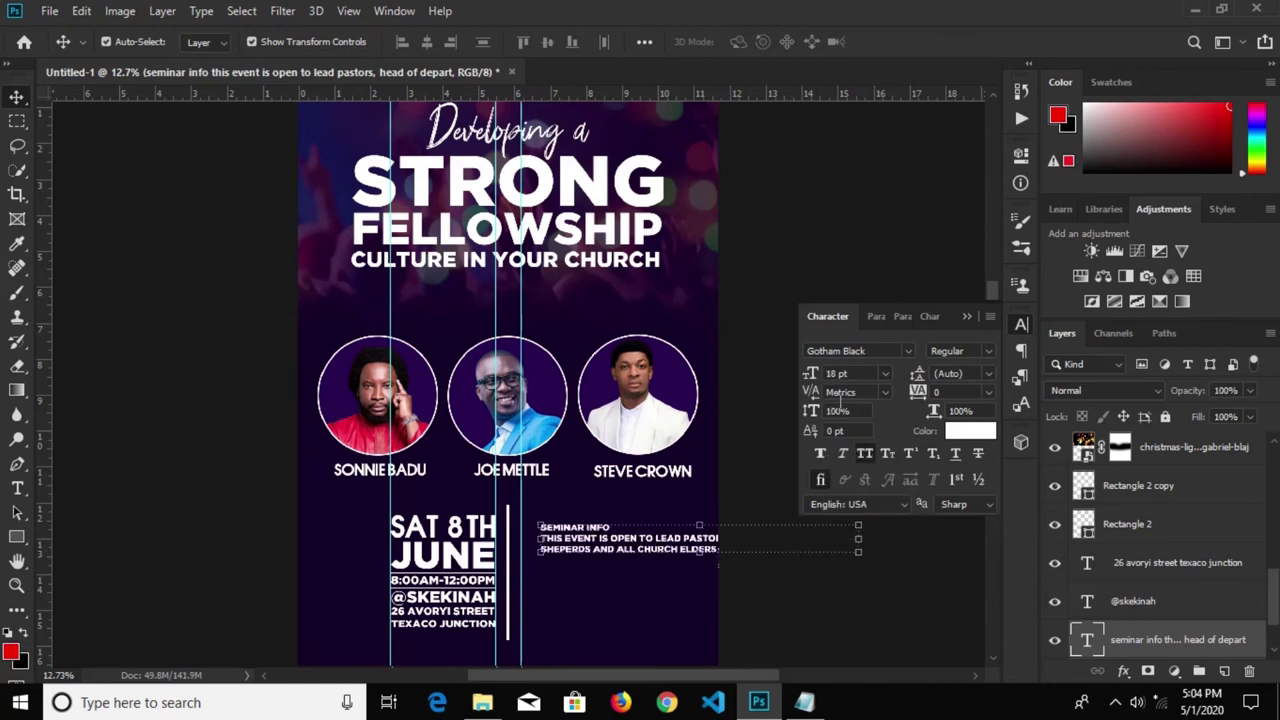
left_click(876, 352)
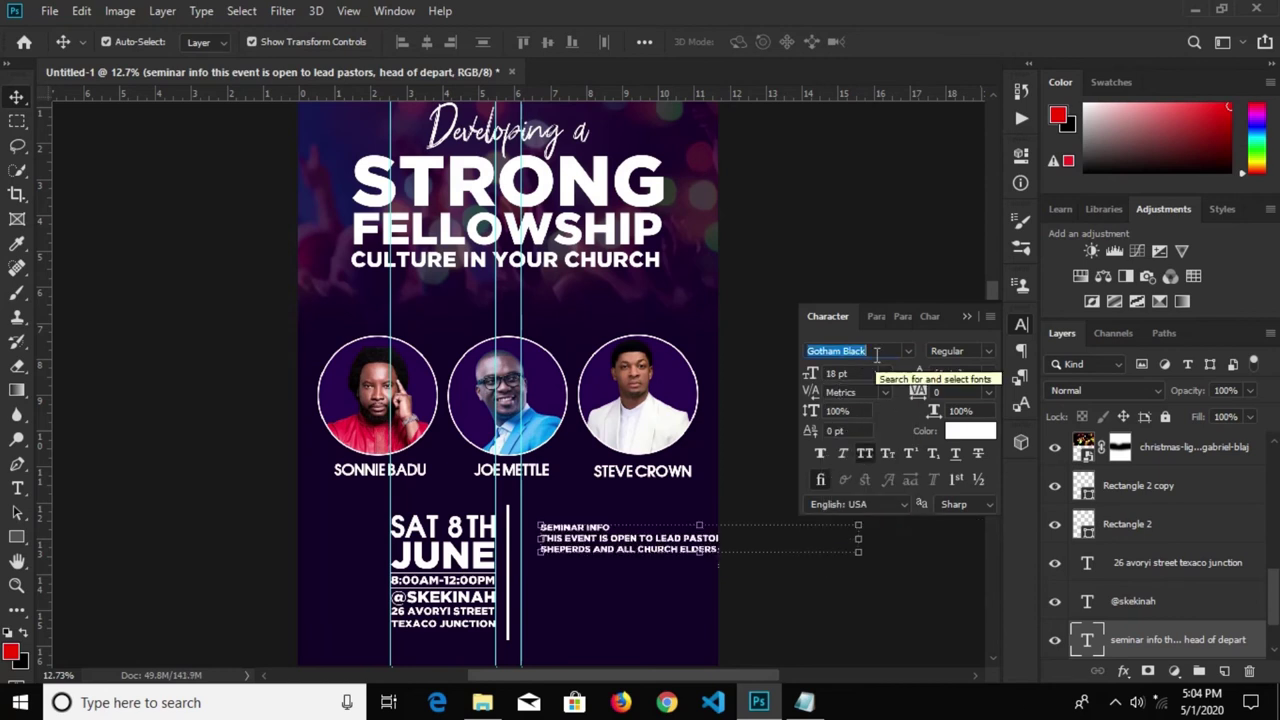
Change the seminar text font to AuxinDemiBold
type("auxin")
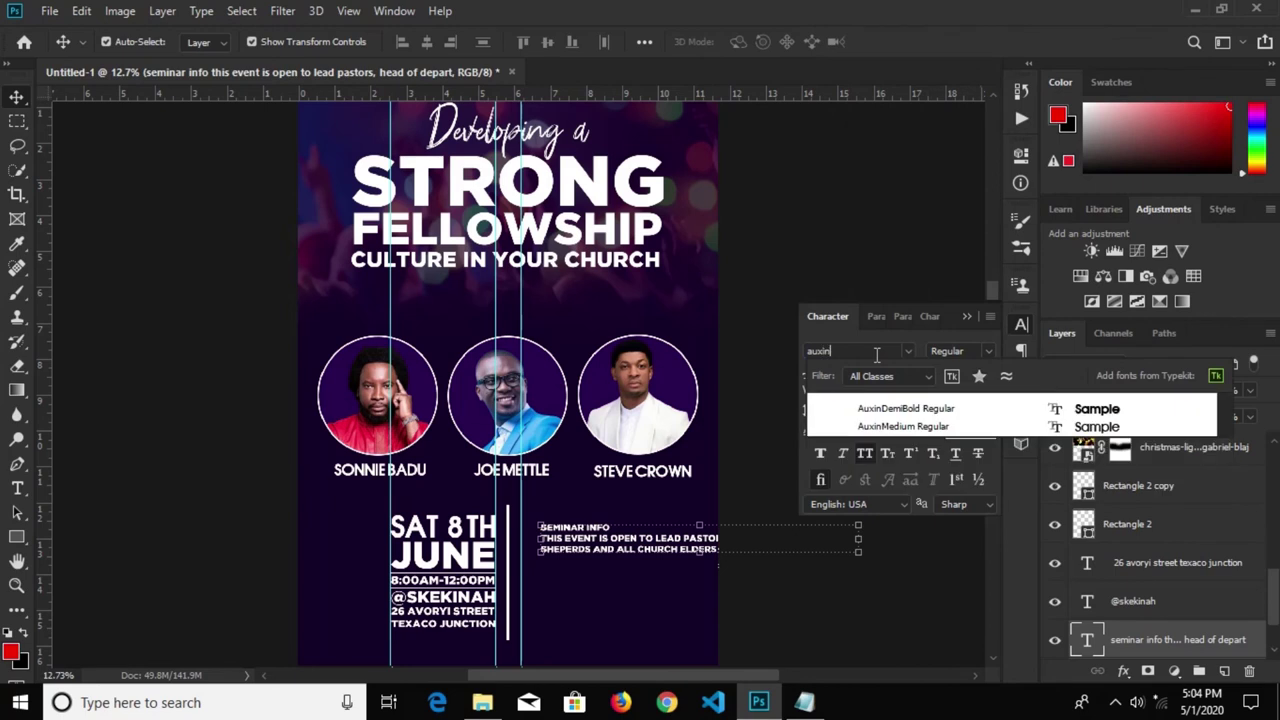
left_click(929, 408)
scroll(692, 590, "up", 1)
scroll(692, 590, "up", 1)
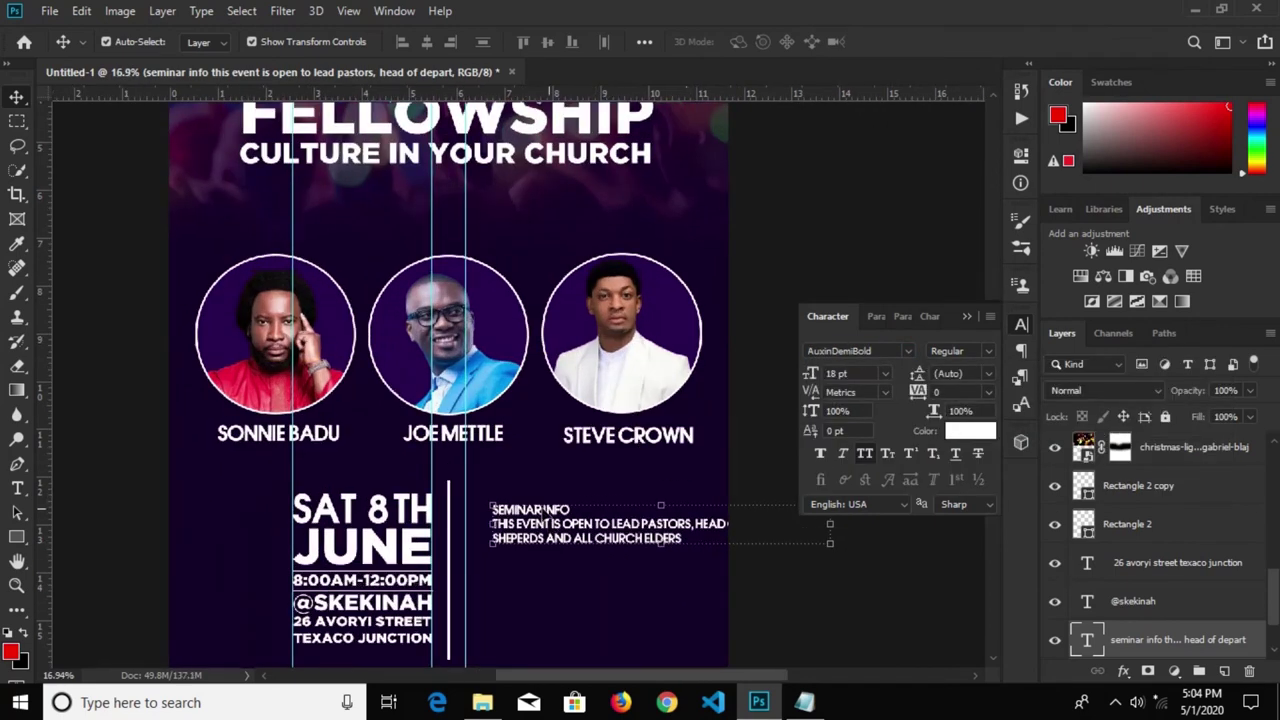
Delete the SEMINAR INFO heading line and move the text left beside the divider
key("t")
left_click_drag(572, 510, 475, 511)
key("BackSpace")
left_click(895, 41)
scroll(693, 527, "up", 2)
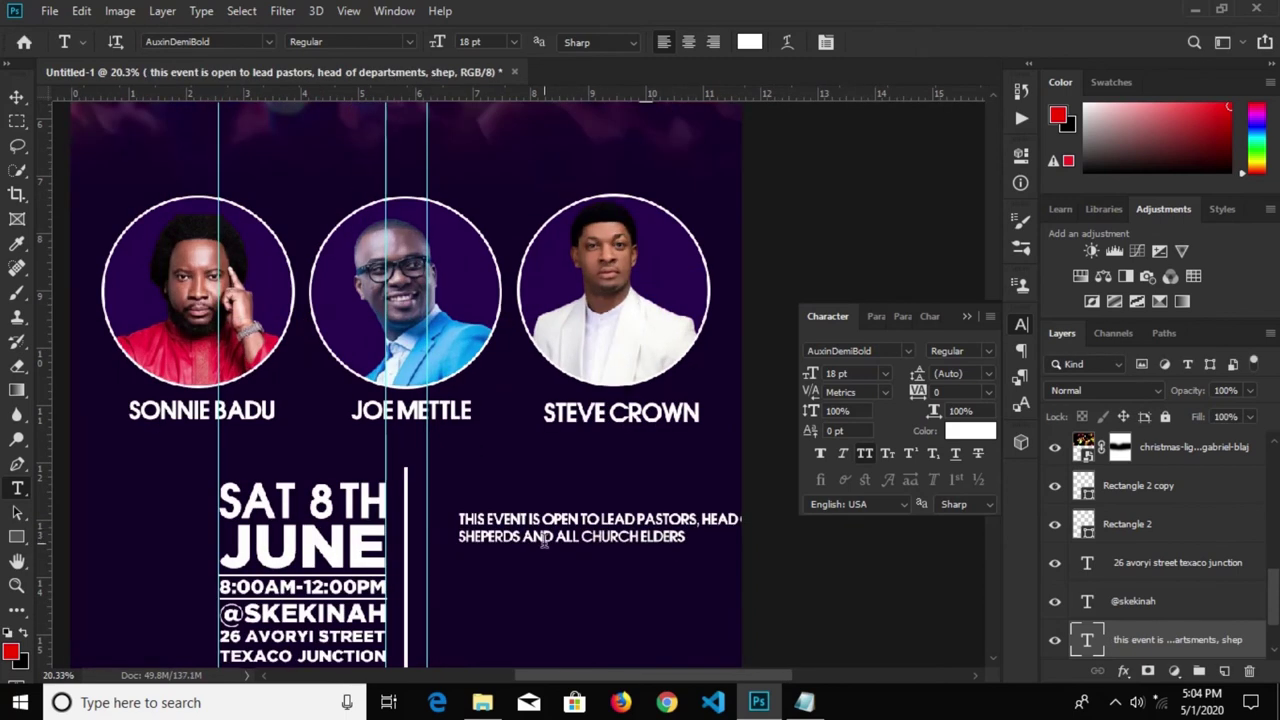
left_click(19, 102)
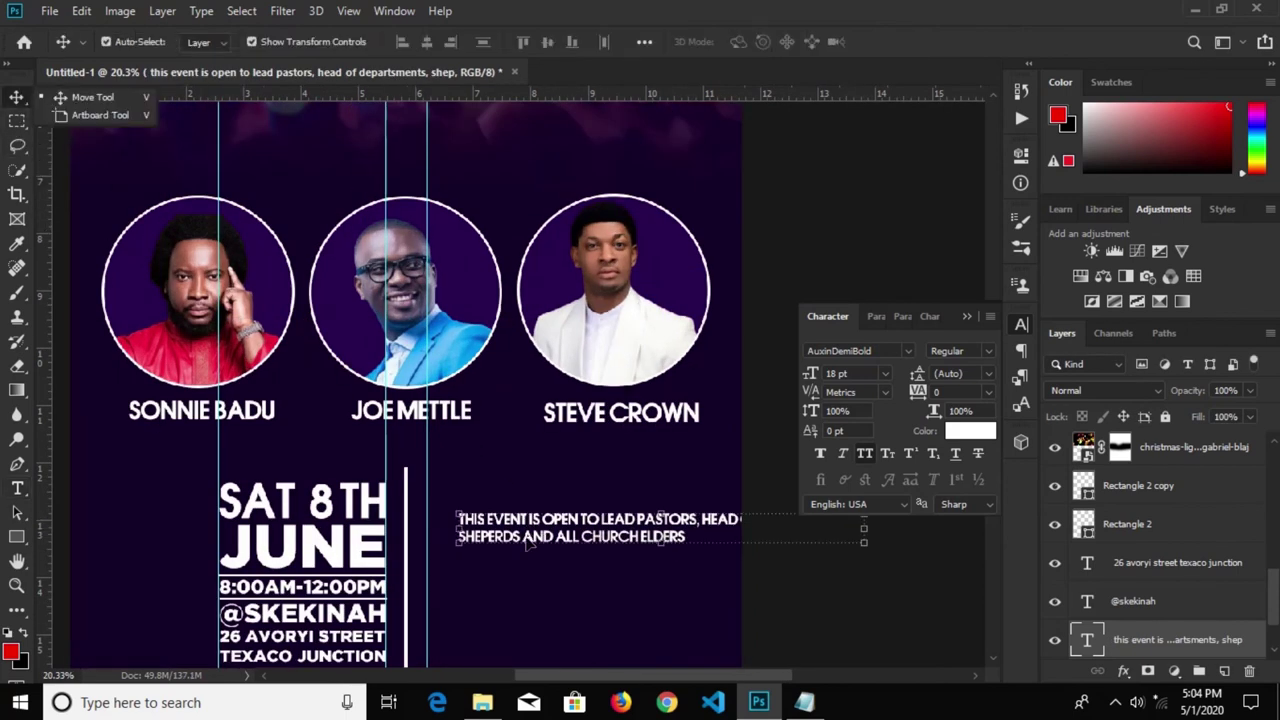
left_click_drag(528, 521, 490, 531)
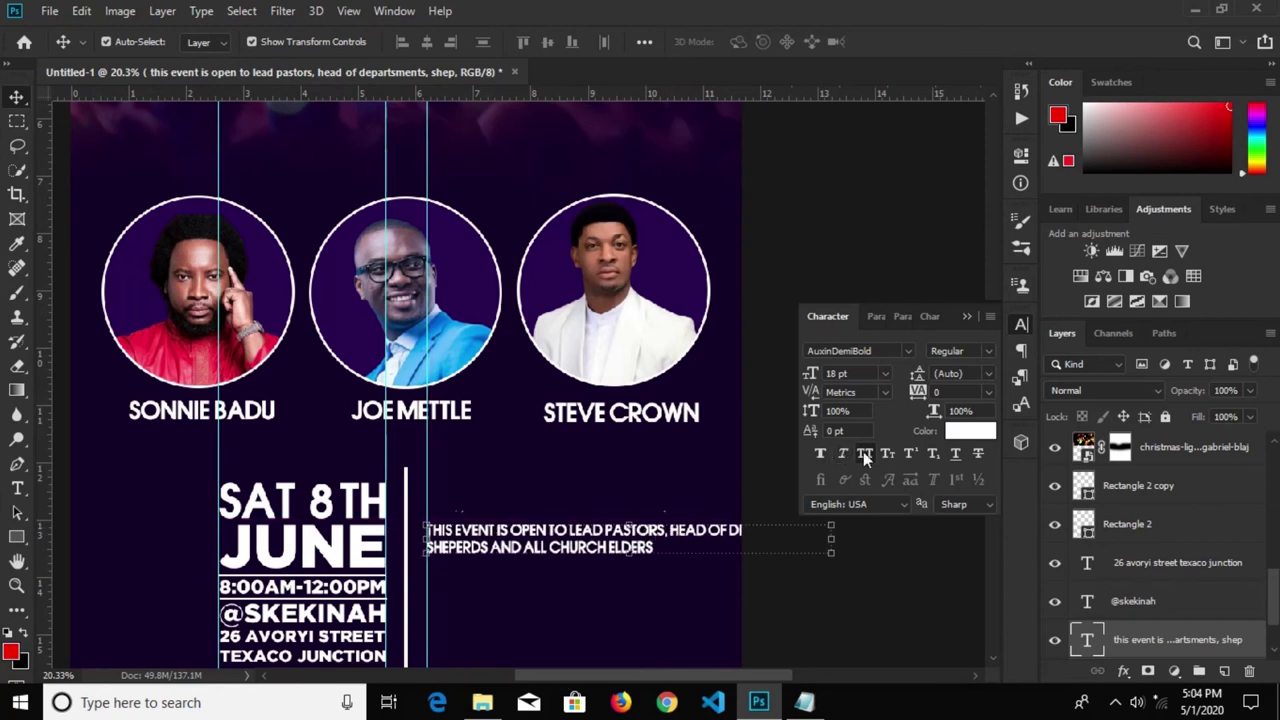
scroll(436, 529, "up", 3)
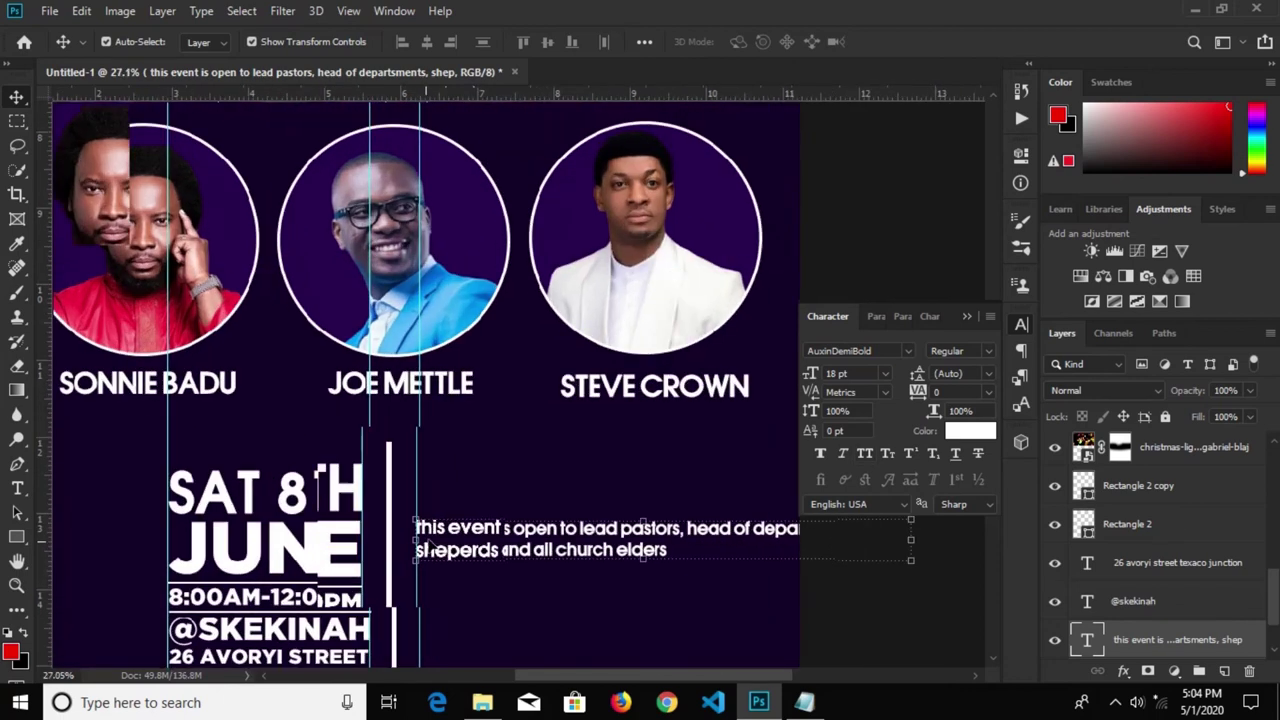
Capitalise 'This' and break the paragraph into lines after 'pastors,' and 'sheperds'
key("t")
left_click(420, 525)
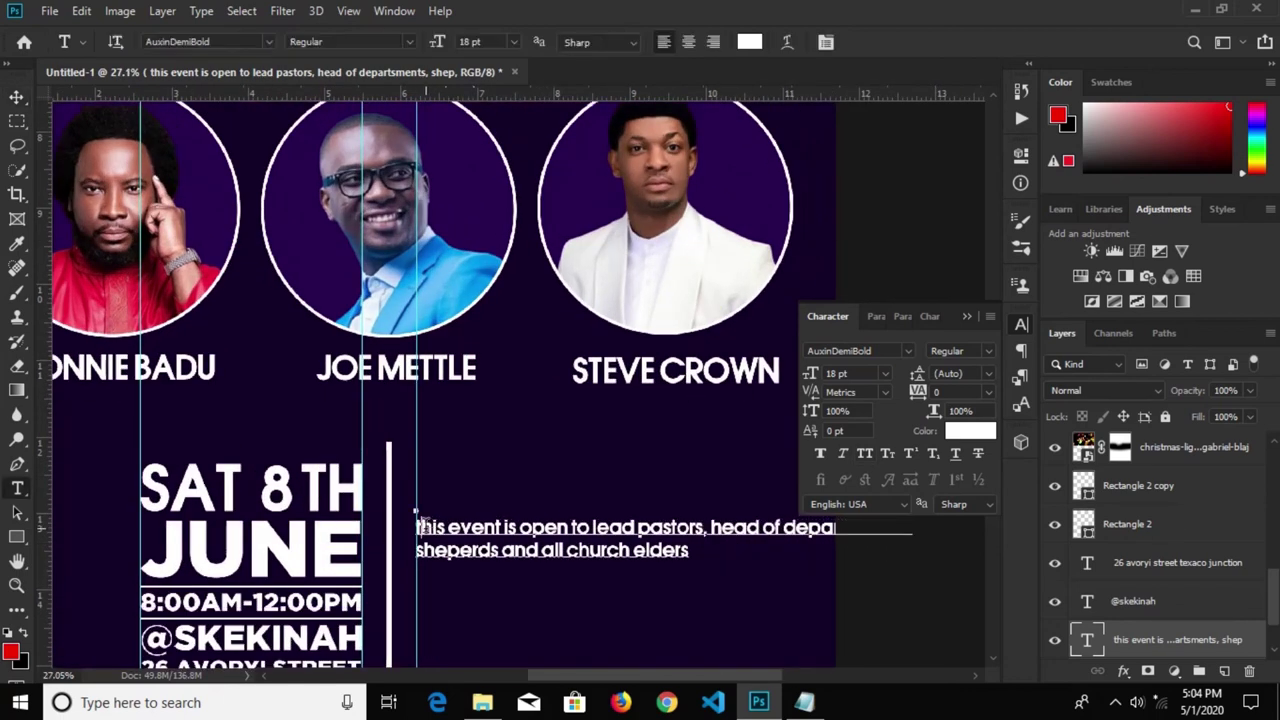
key("Delete")
type("T")
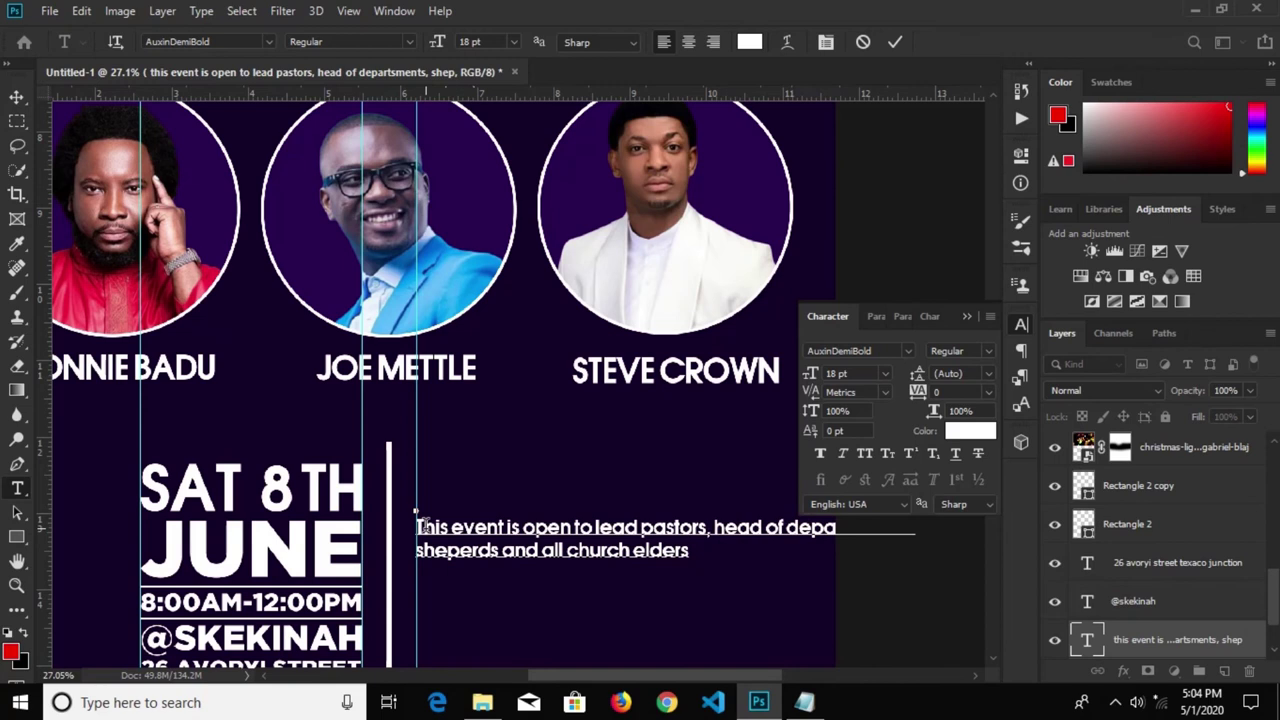
left_click(711, 527)
type(",")
key("Return")
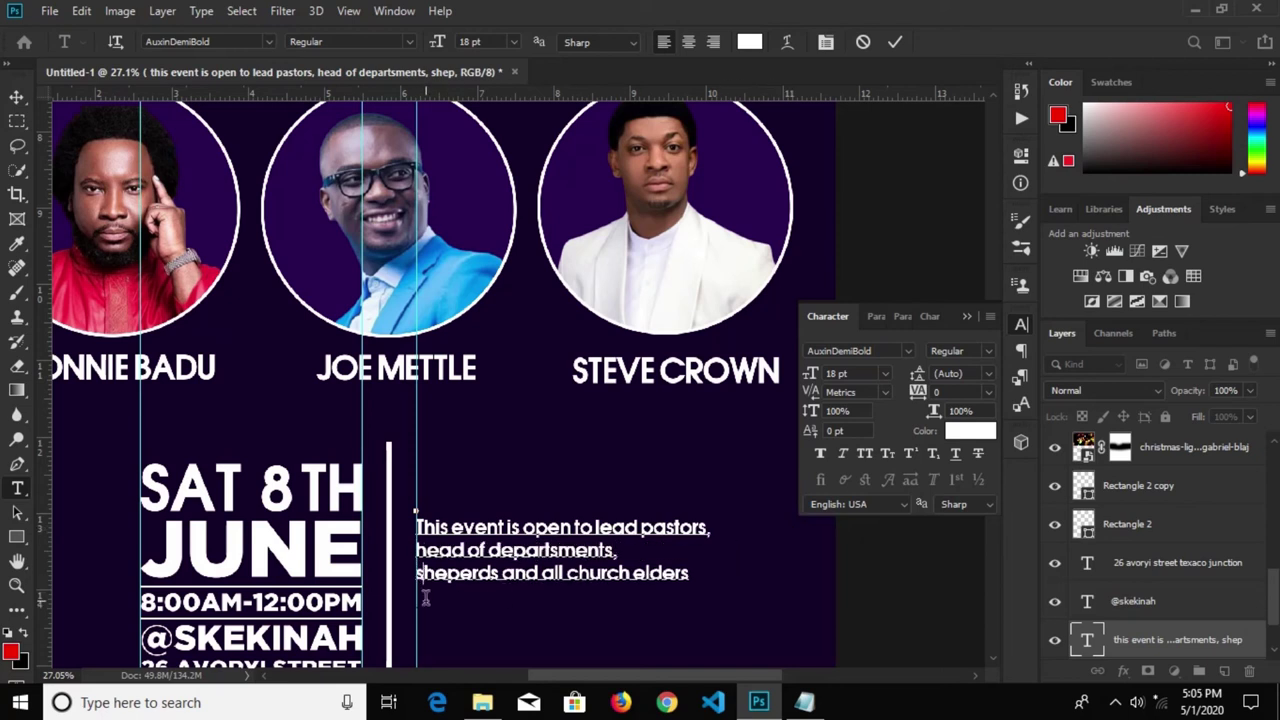
key("Delete")
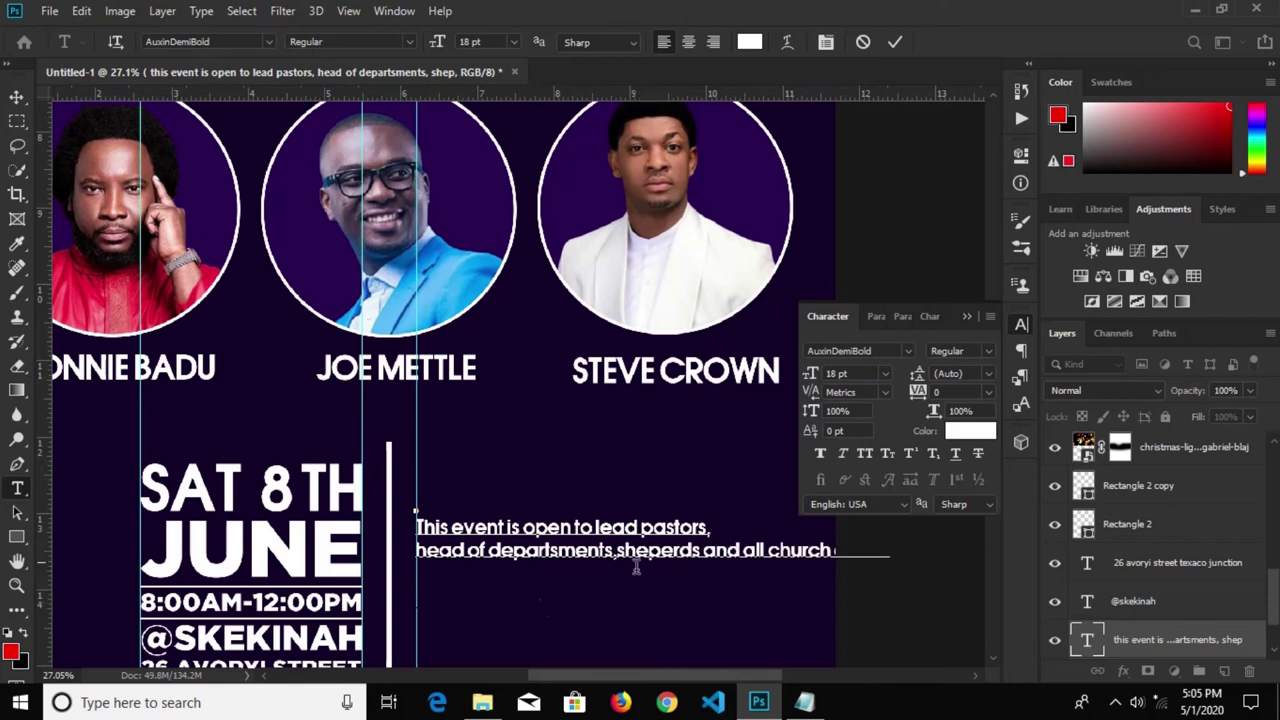
left_click(704, 553)
key("Return")
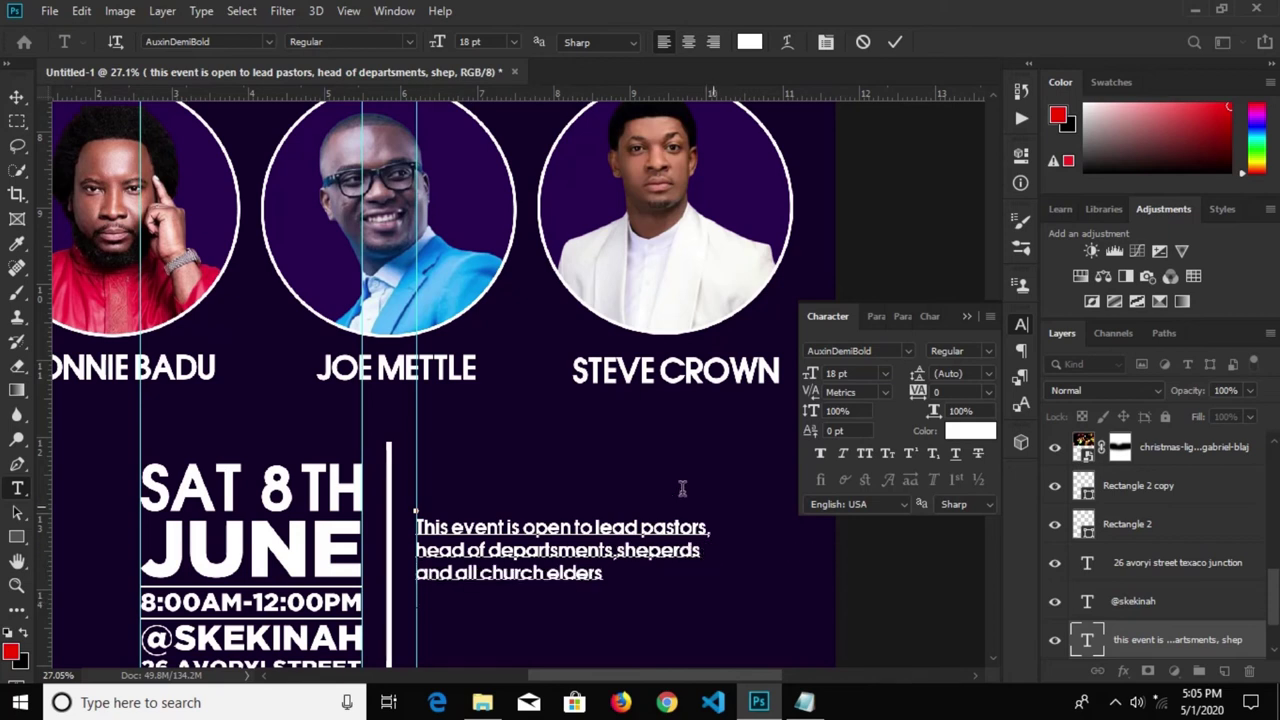
Scale the event paragraph up to about 106.5%
left_click(17, 98)
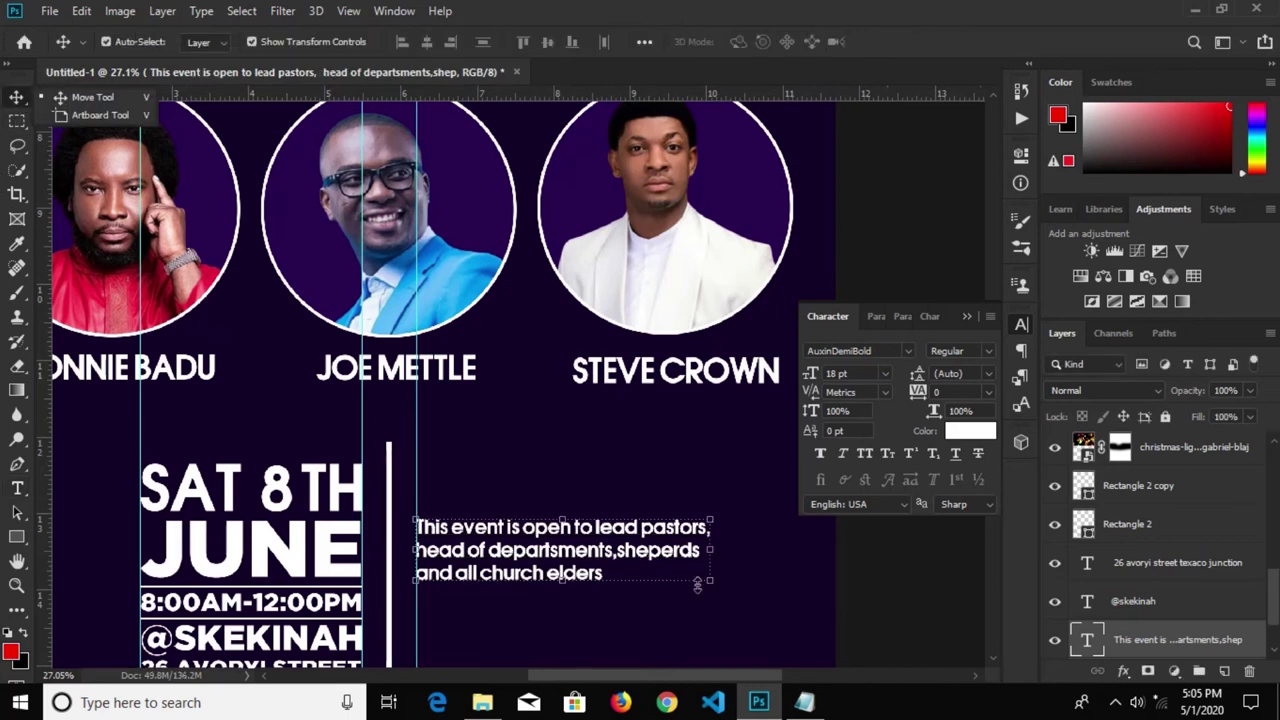
left_click_drag(714, 584, 741, 596)
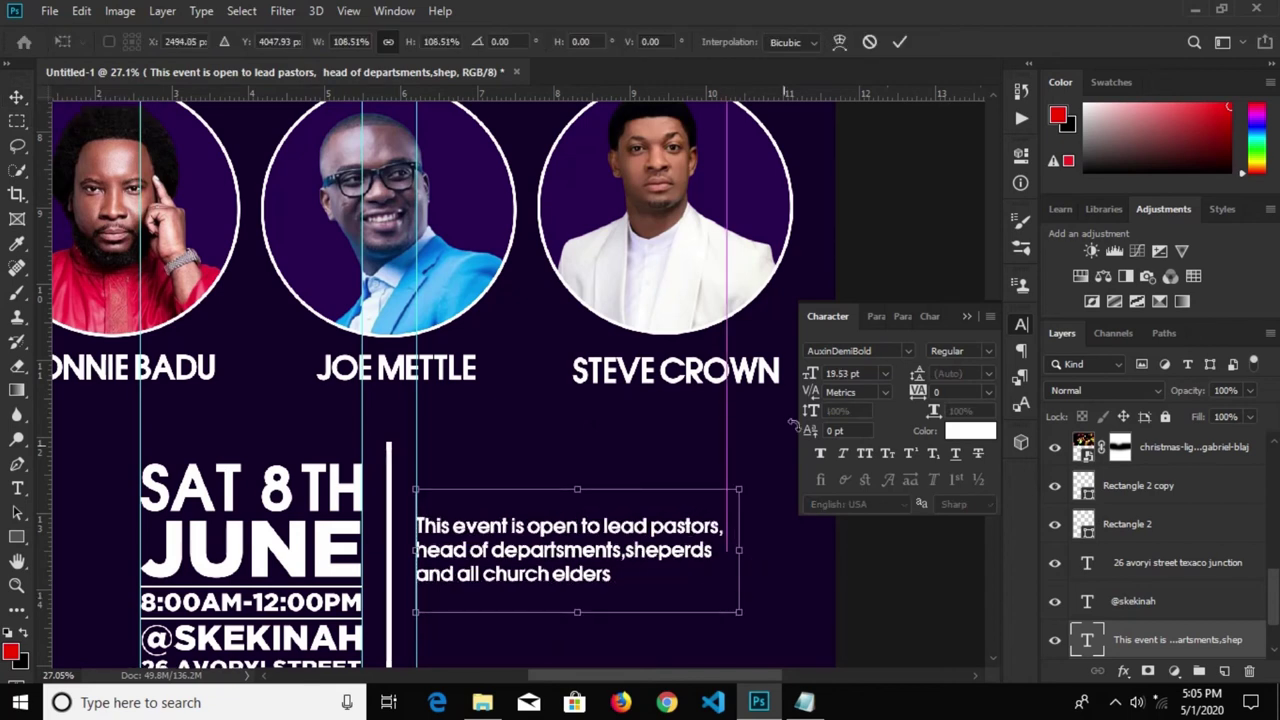
left_click(900, 44)
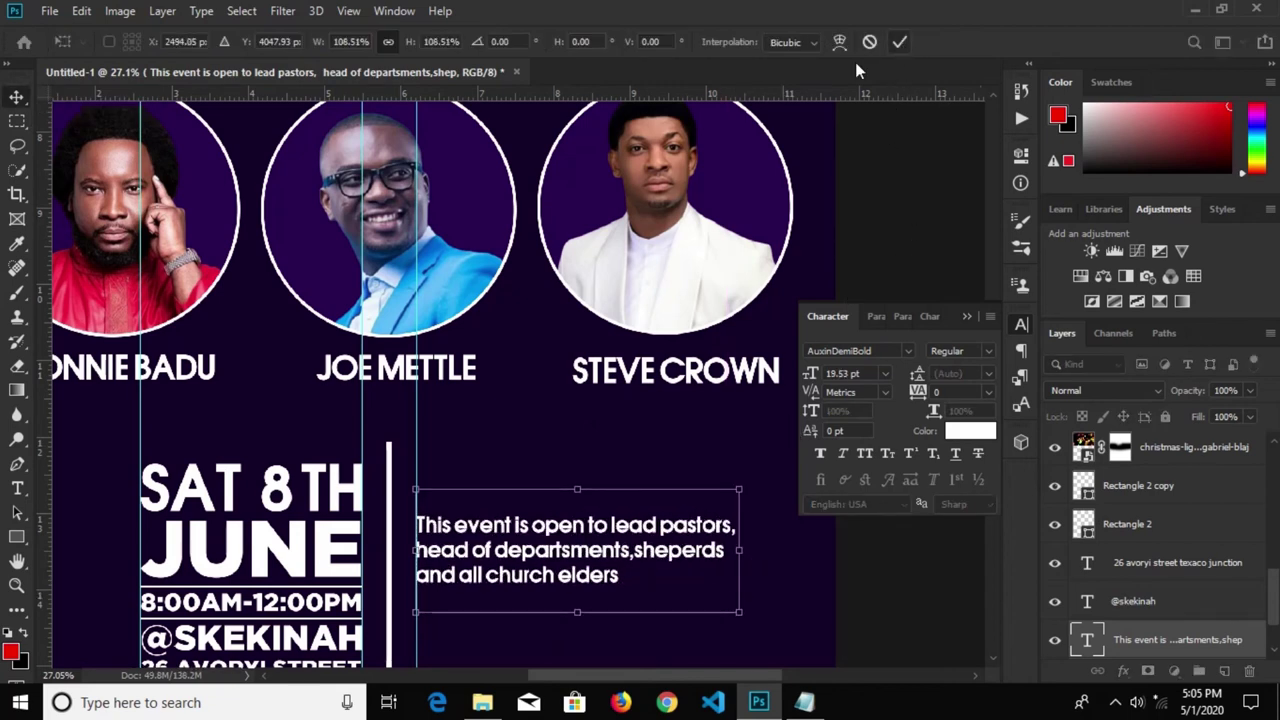
Add a 'SEMINAR INFO' heading text layer at 24 pt
key("t")
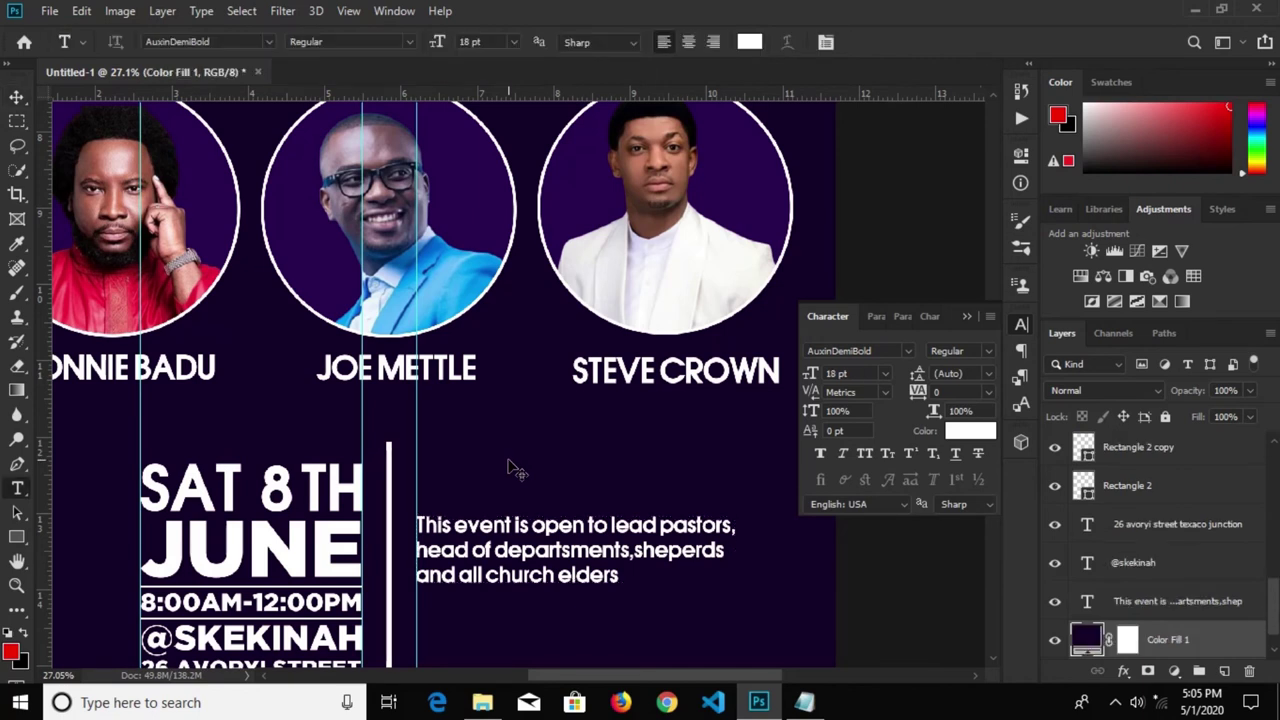
left_click(508, 456)
type("SEMINAR INFO")
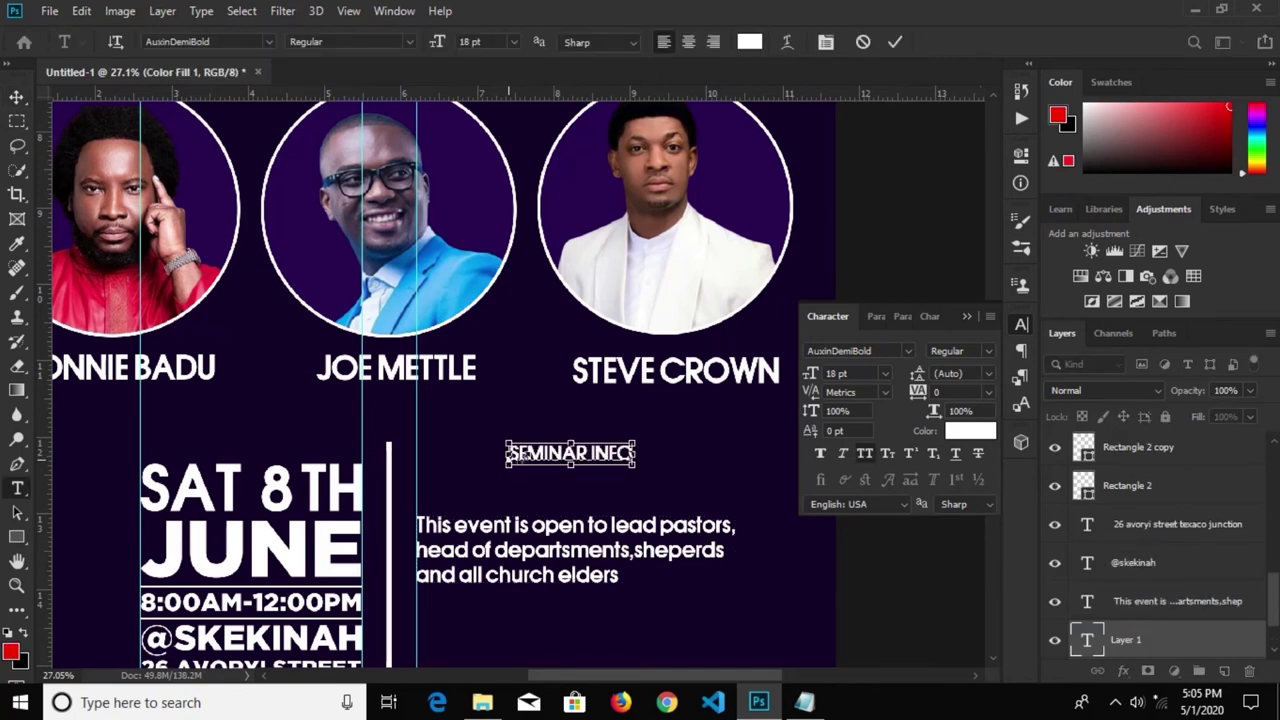
left_click(885, 373)
left_click(866, 556)
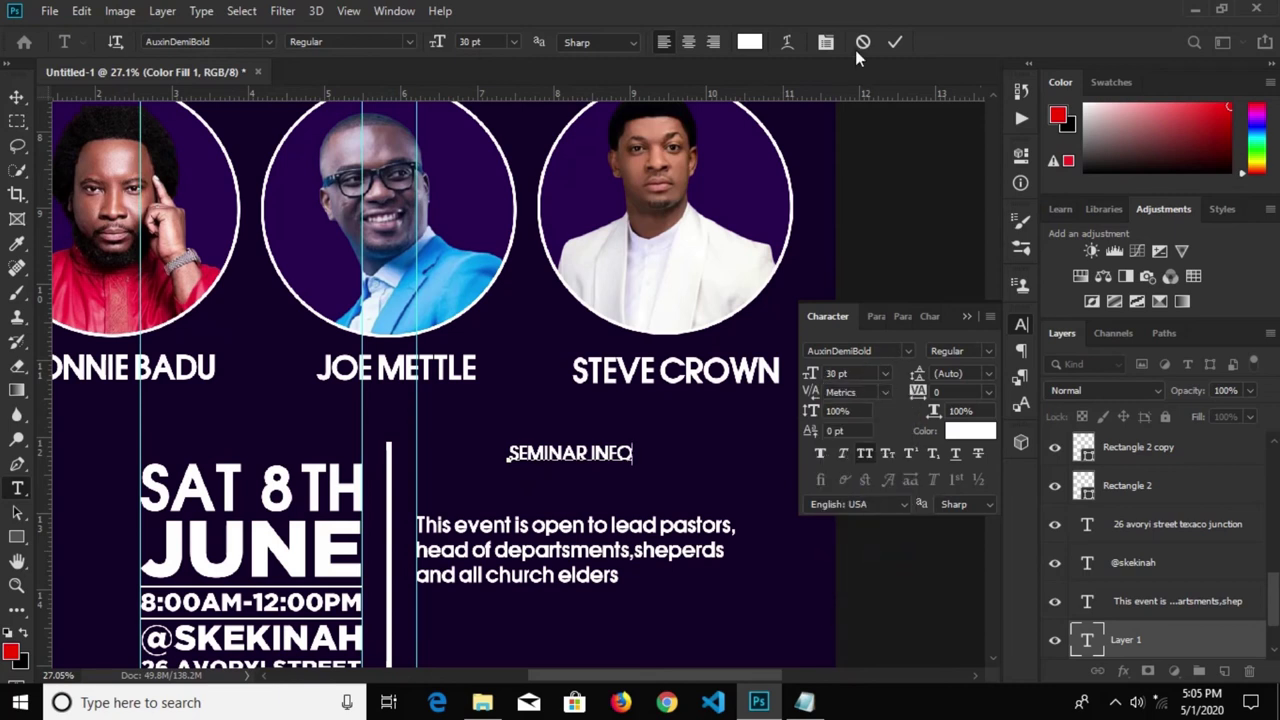
left_click(897, 42)
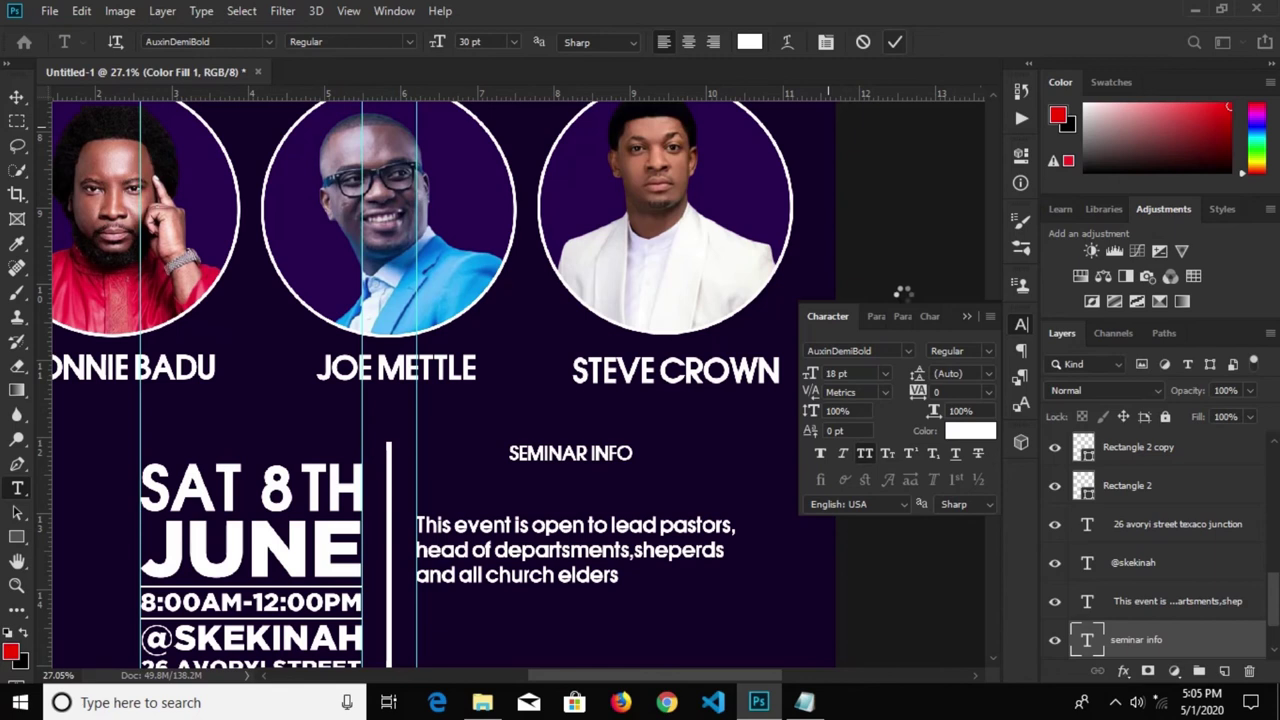
left_click(885, 373)
left_click(855, 543)
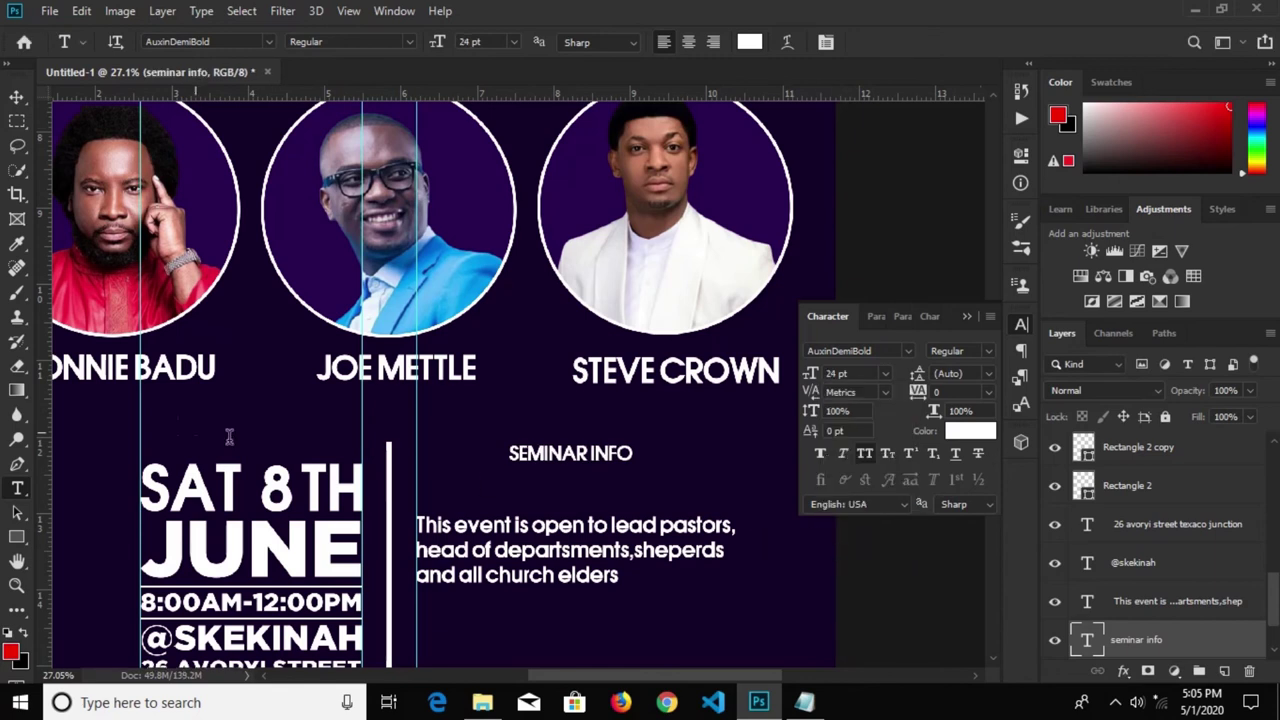
Place the heading above the event paragraph and nudge the paragraph up beneath it
left_click(17, 97)
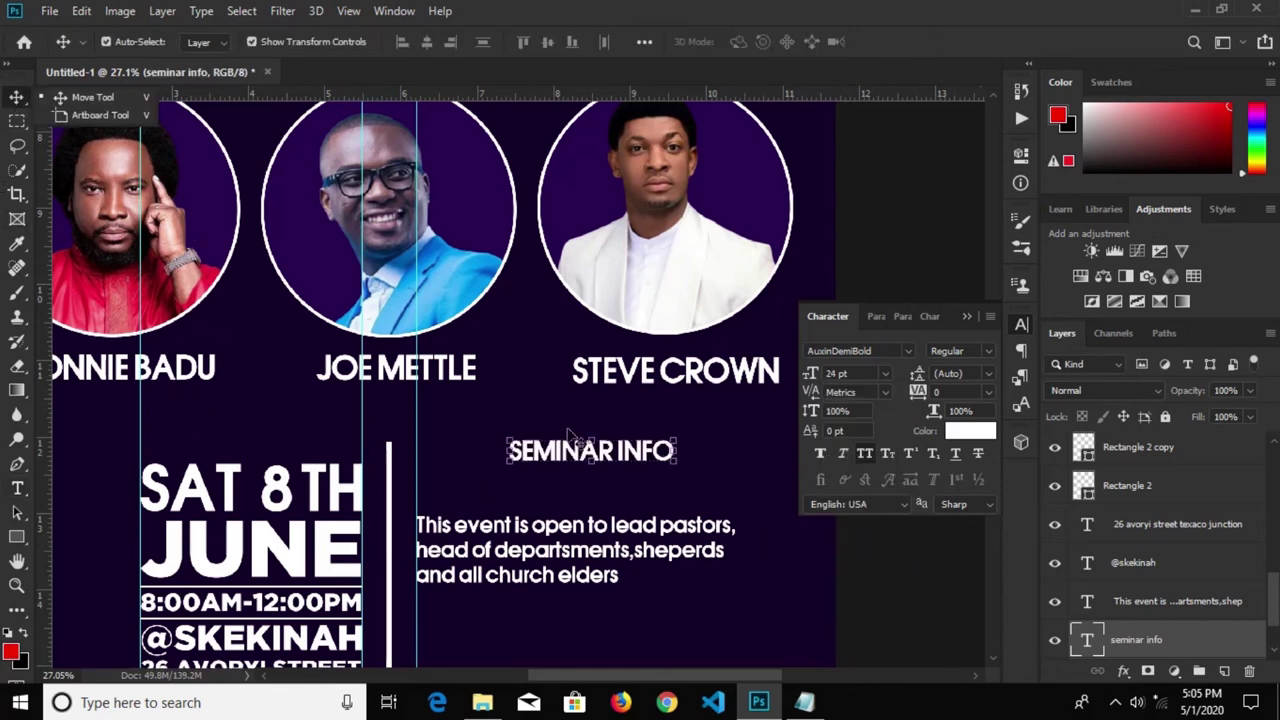
left_click_drag(573, 458, 487, 478)
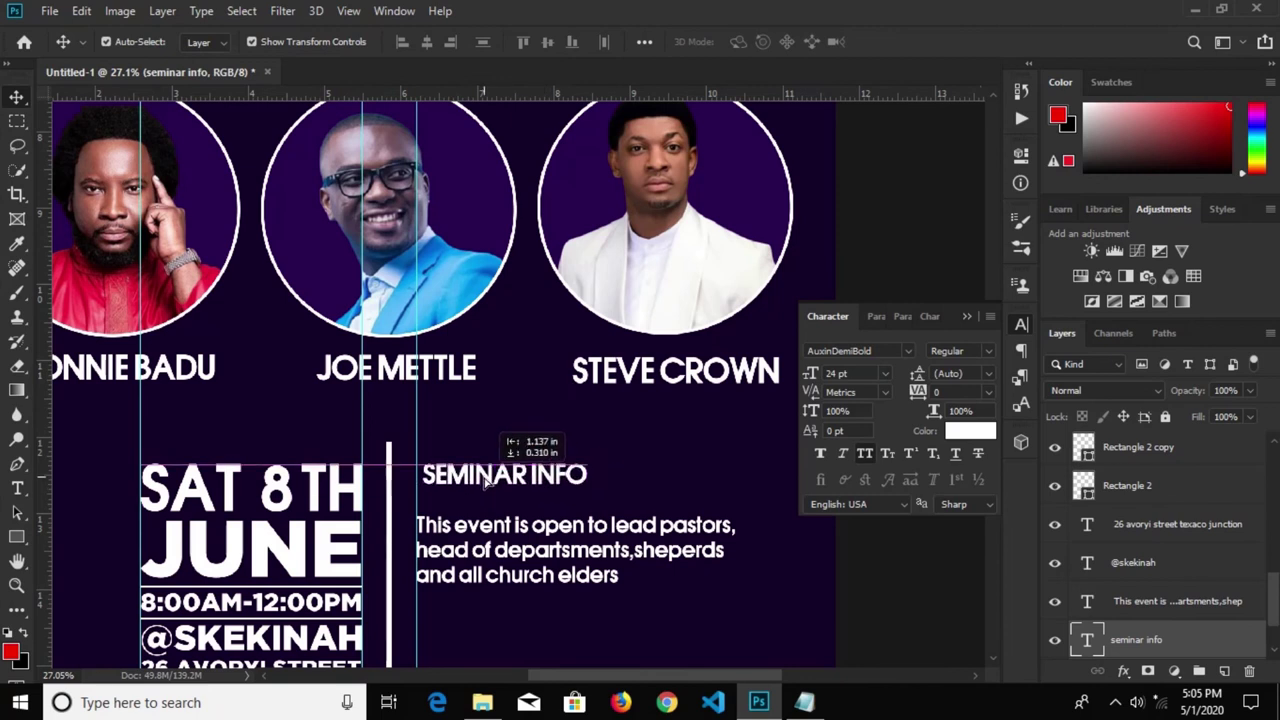
left_click(503, 549)
key("shift+Up")
key("shift+Up")
key("shift+Up")
key("shift+Down")
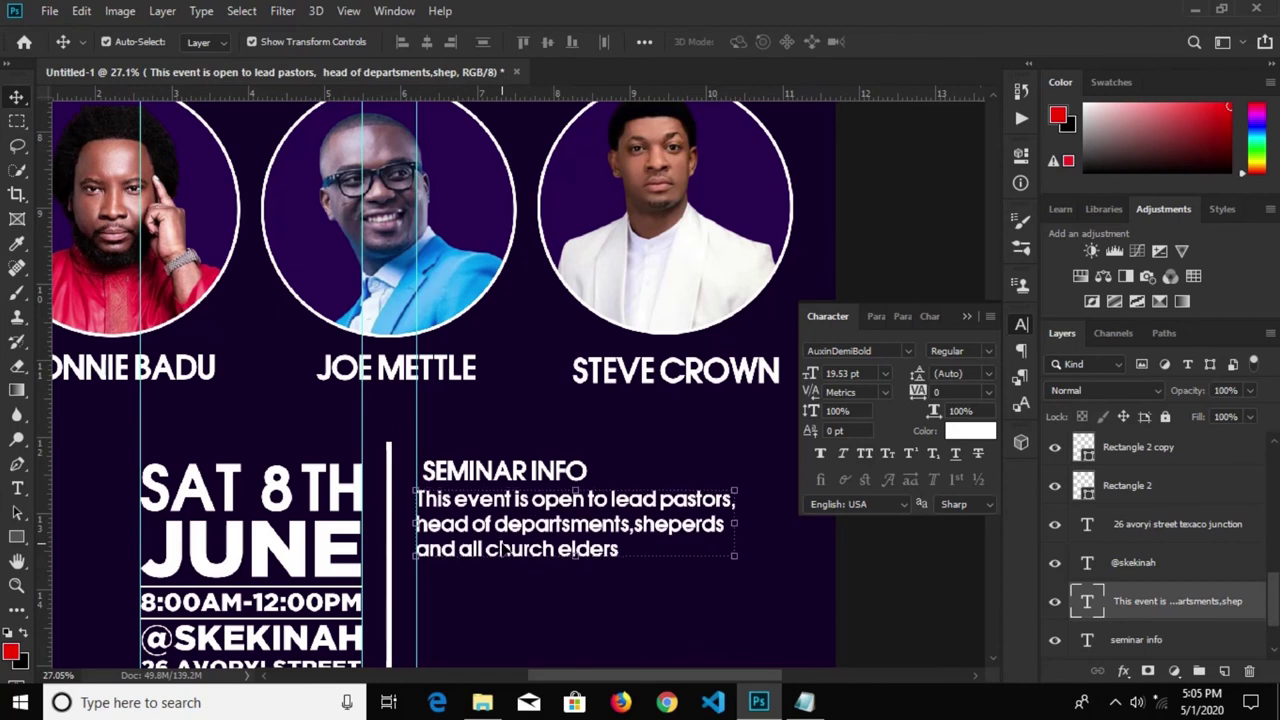
key("shift+Down")
scroll(503, 546, "down", 4)
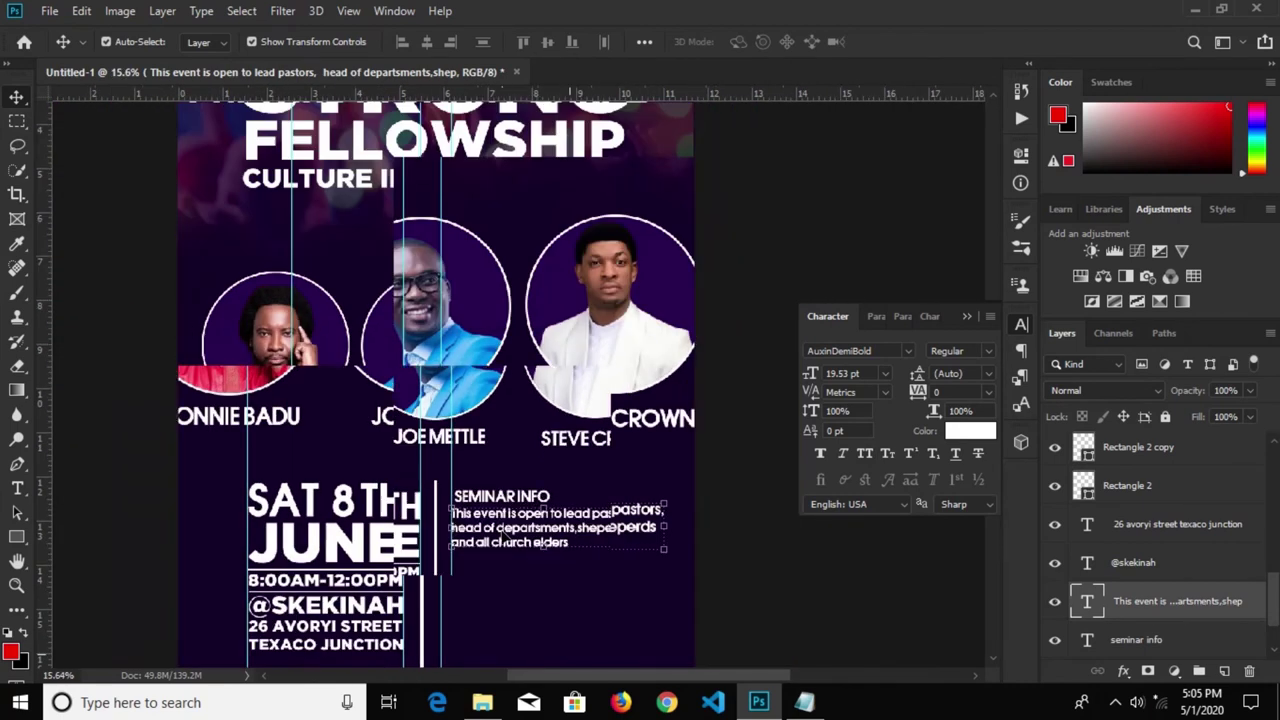
left_click(170, 495)
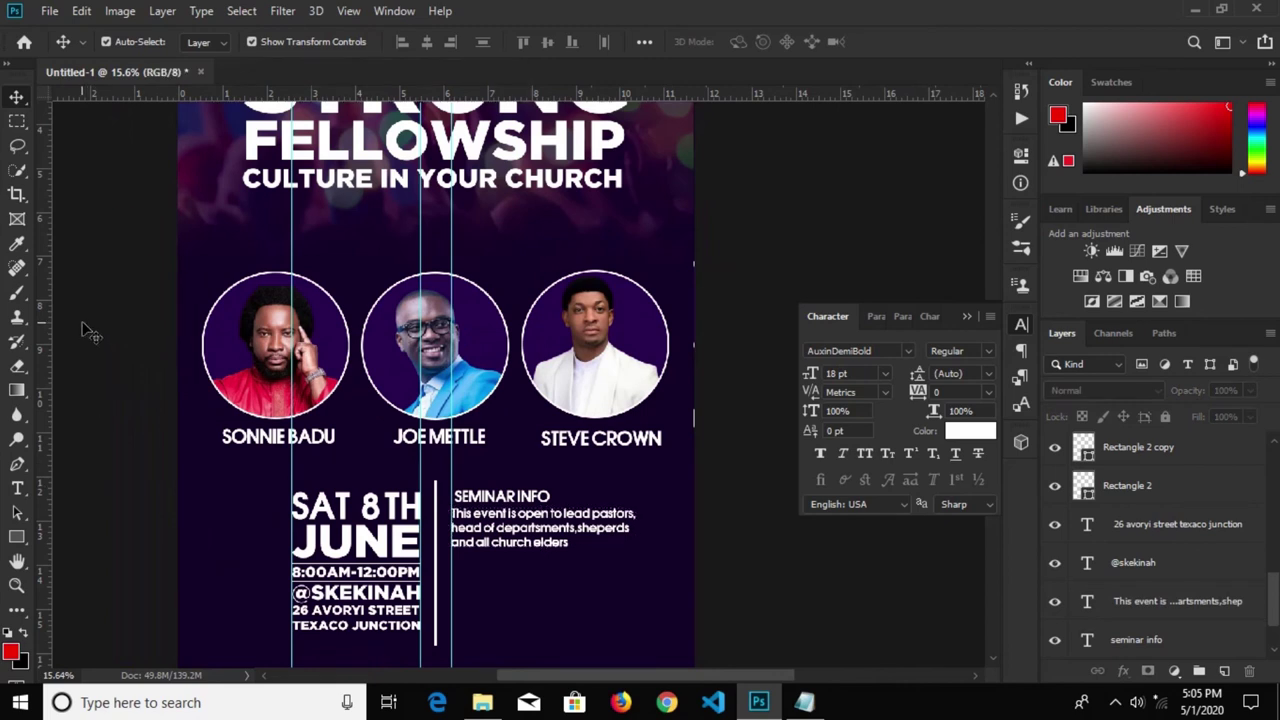
Draw a rounded rectangle below the event paragraph
left_click(18, 537)
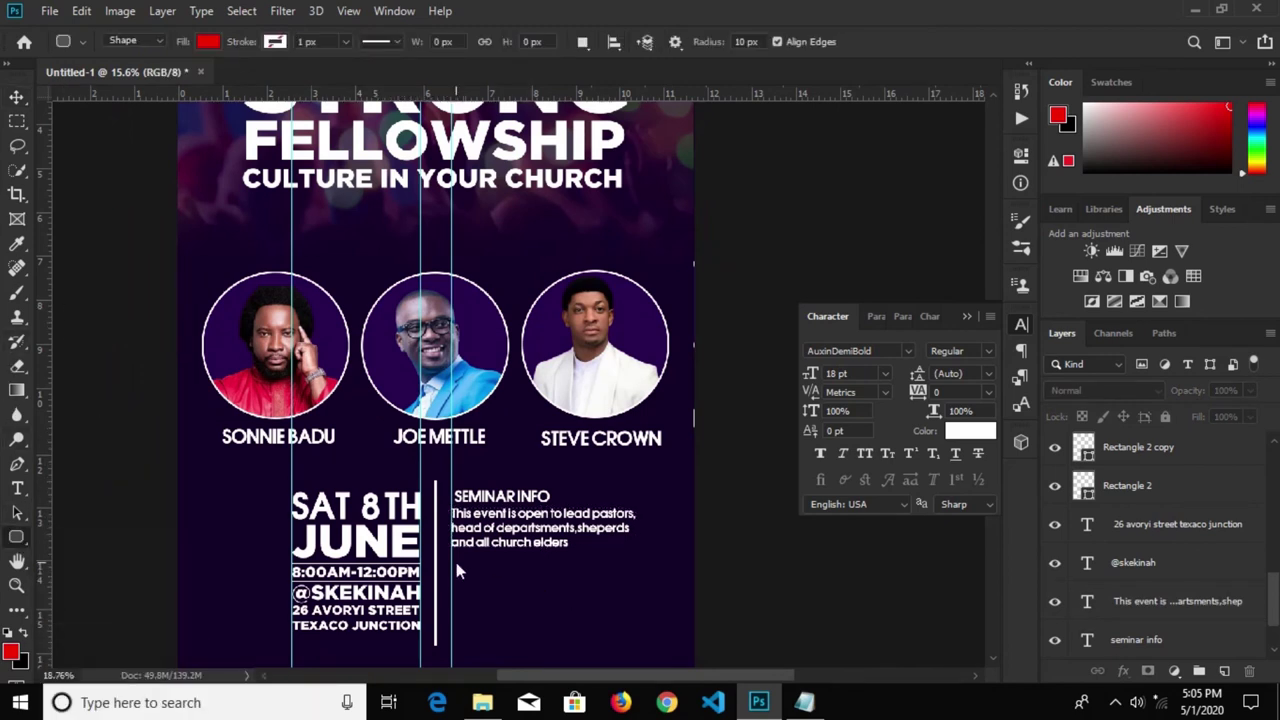
scroll(440, 552, "up", 2)
scroll(421, 548, "up", 2)
left_click_drag(426, 542, 664, 624)
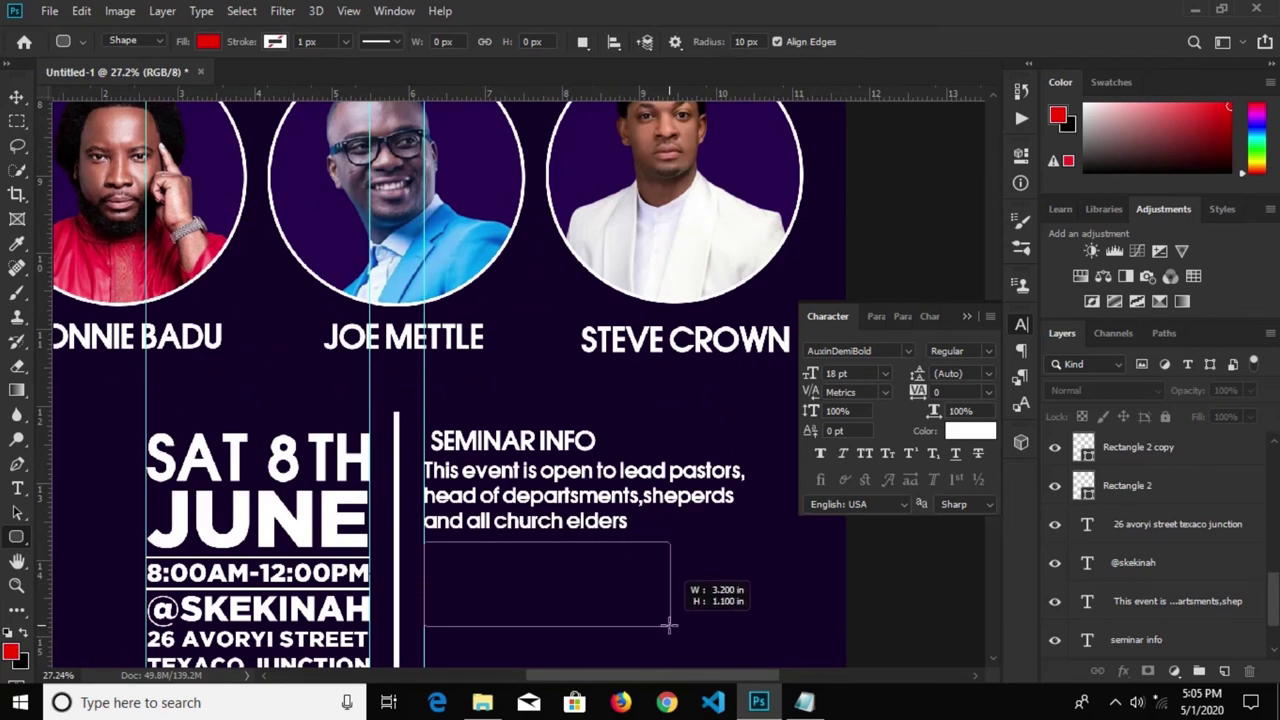
left_click_drag(664, 624, 674, 626)
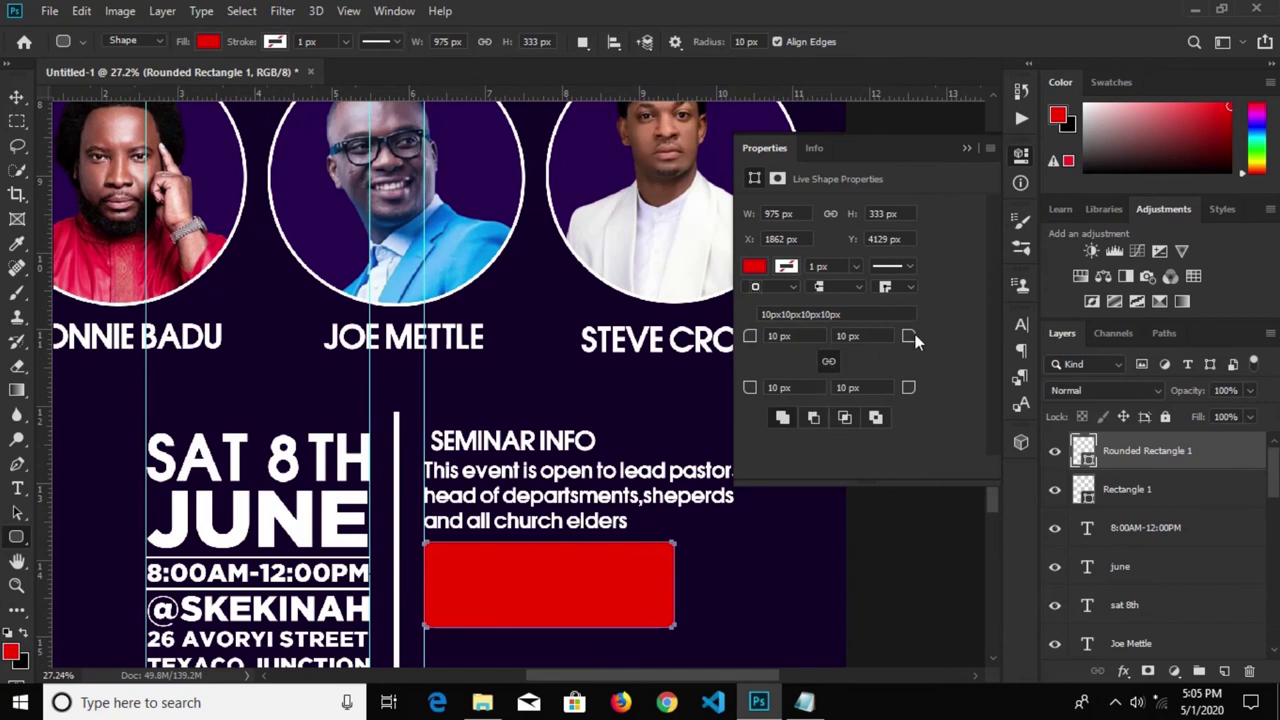
Give the box 0 px corners except a 66 px top-right corner, and fill it white
left_click(847, 336)
key("Return")
left_click_drag(906, 336, 968, 345)
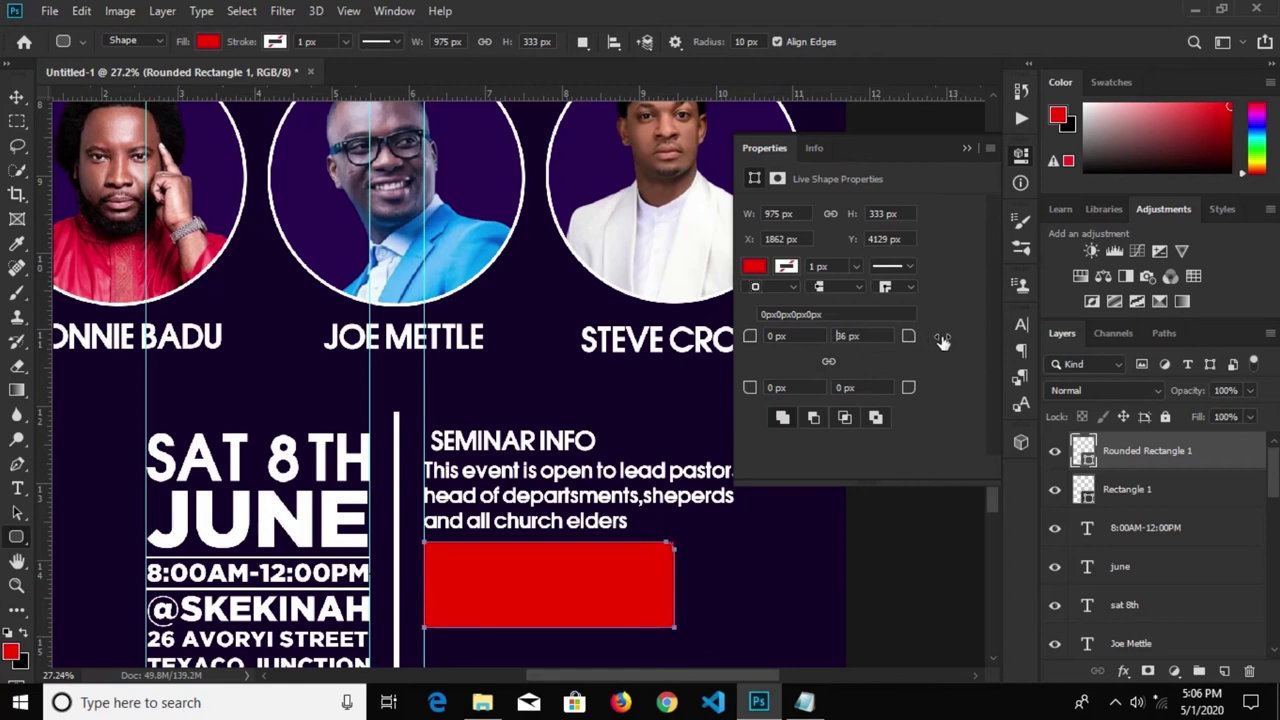
left_click_drag(968, 345, 968, 345)
left_click(754, 268)
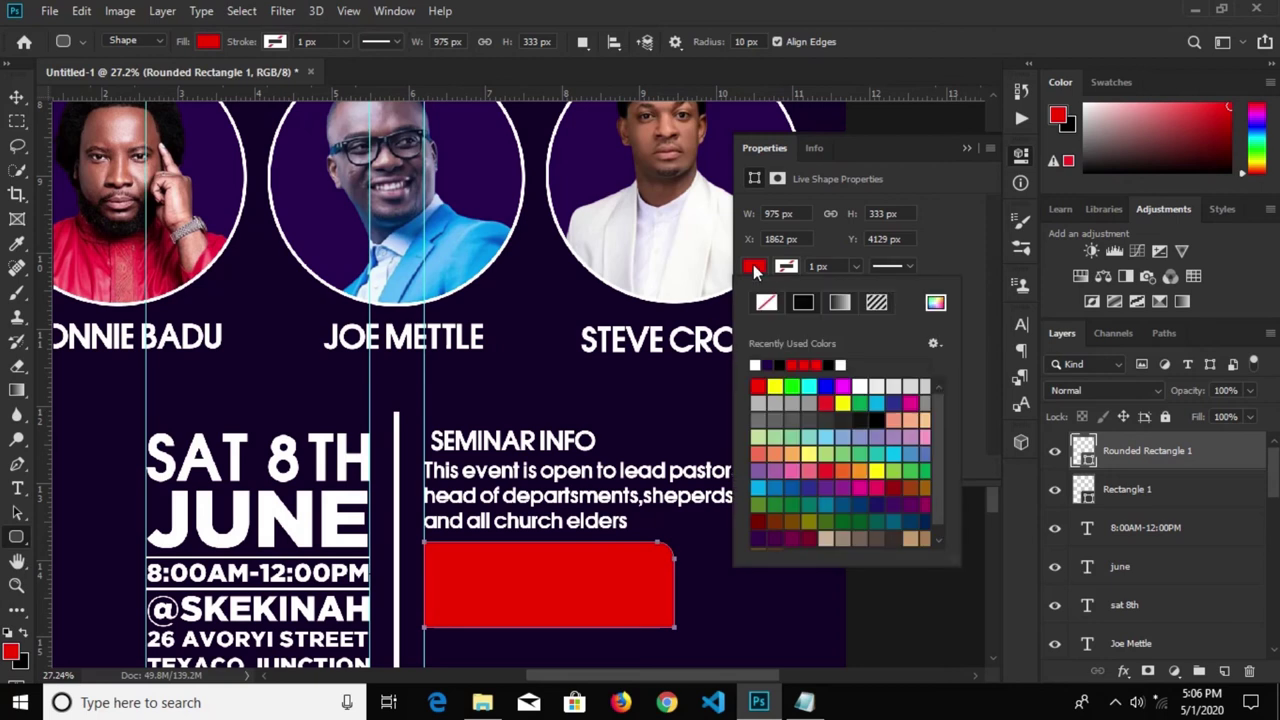
left_click(756, 364)
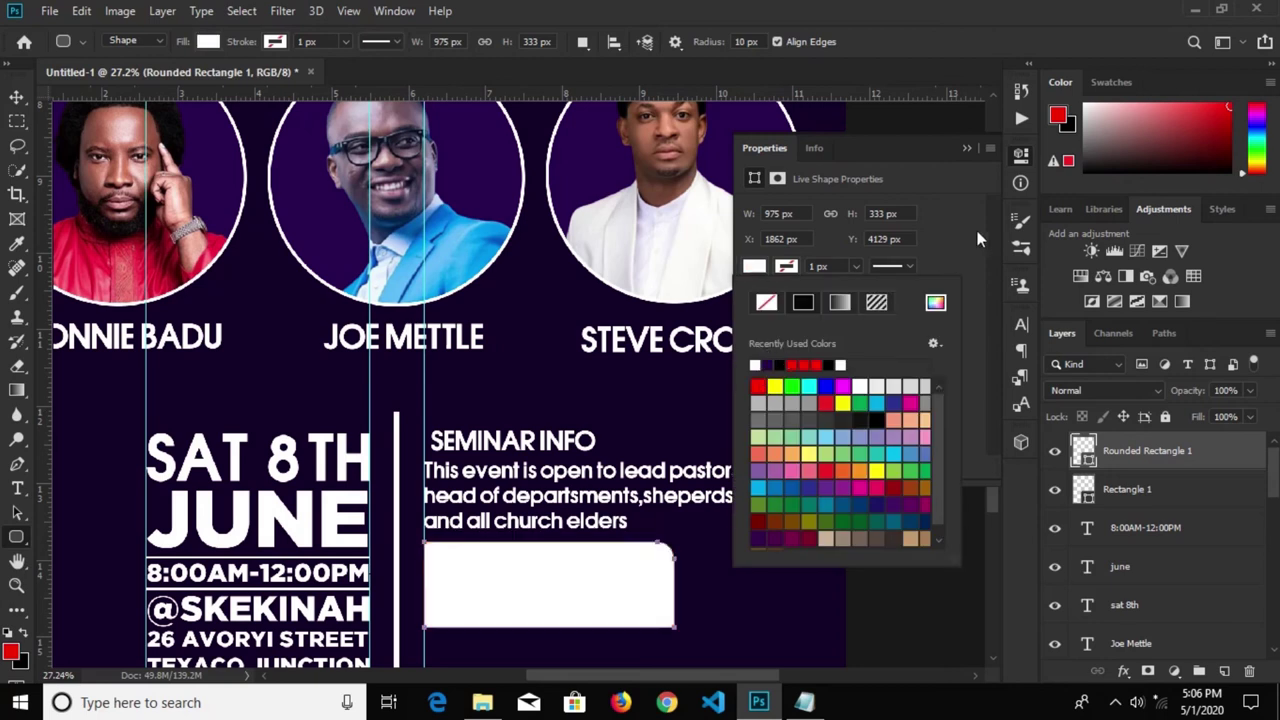
left_click(978, 174)
left_click(966, 148)
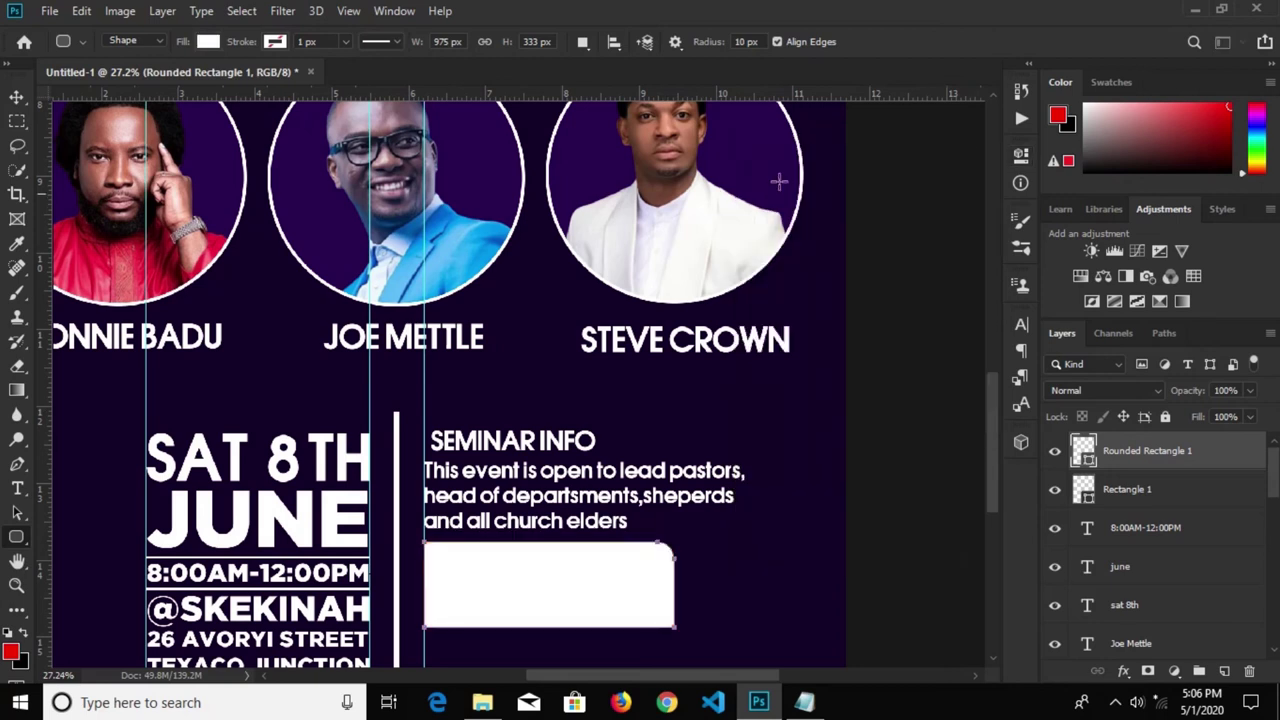
Resize the white box to match the text width and make it shorter
left_click(16, 97)
scroll(457, 456, "down", 1)
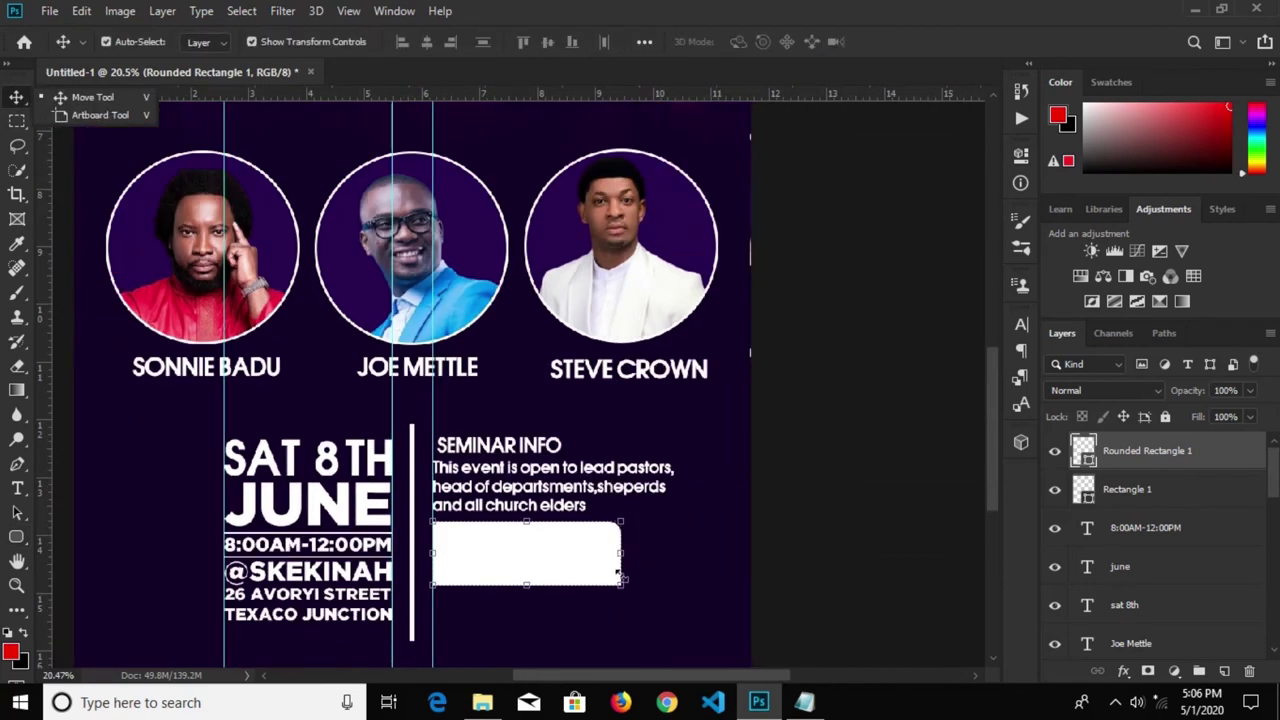
left_click_drag(623, 591, 673, 617)
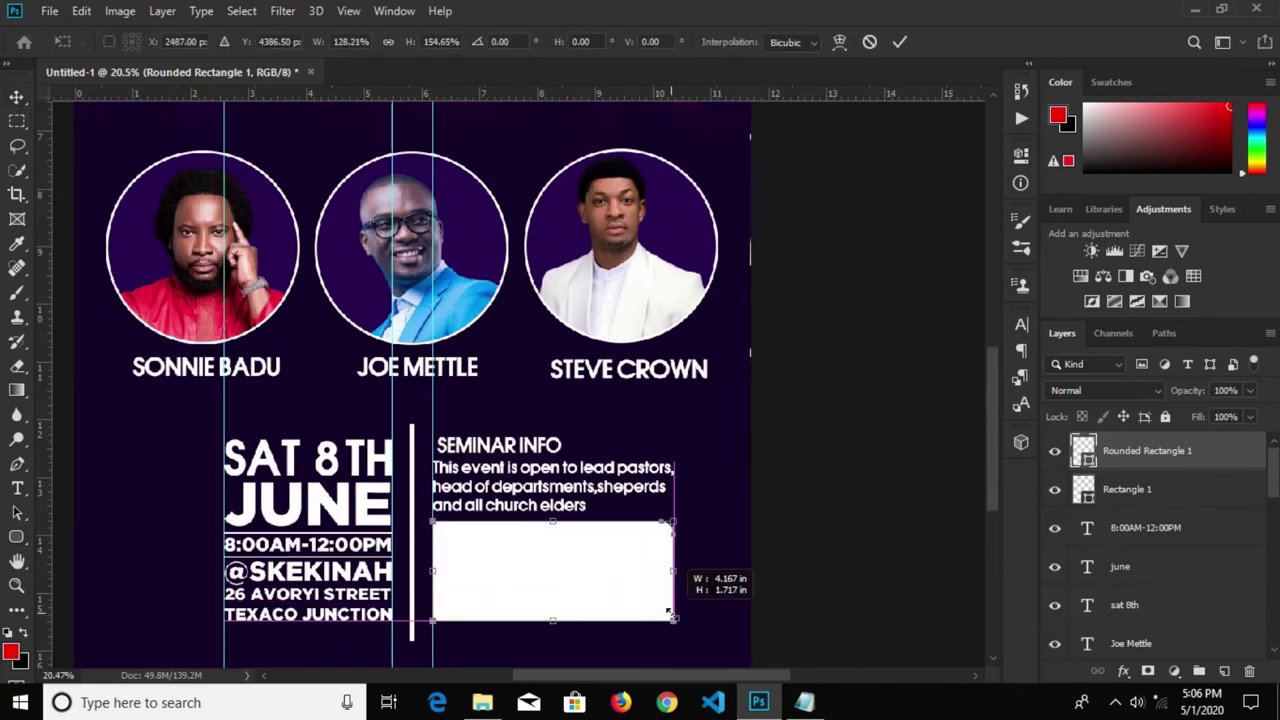
left_click_drag(670, 613, 668, 604)
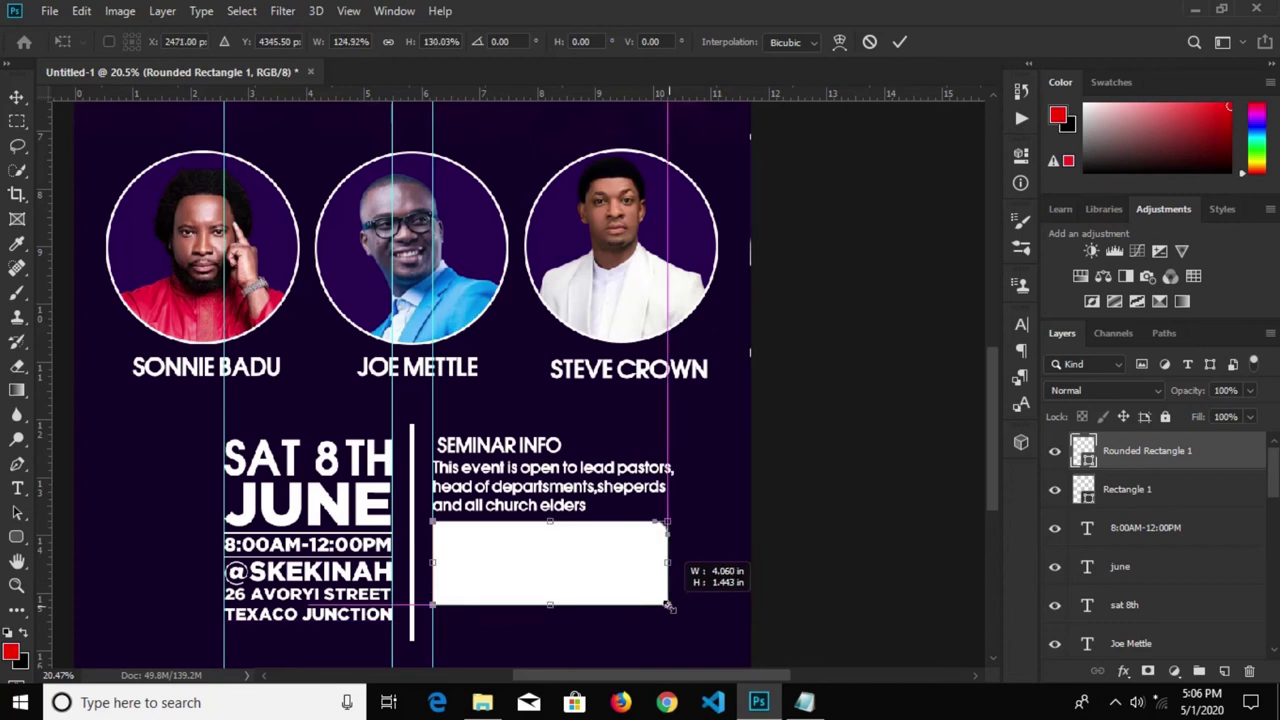
left_click_drag(665, 558, 674, 558)
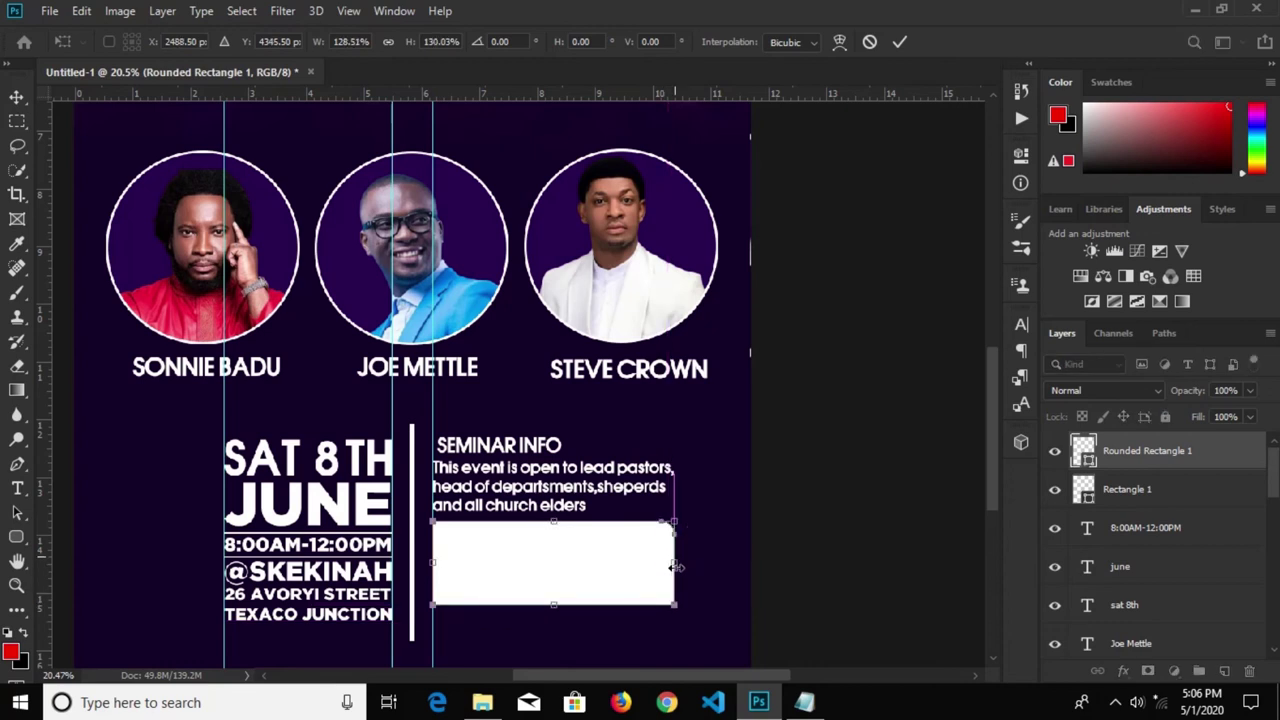
left_click_drag(554, 607, 557, 601)
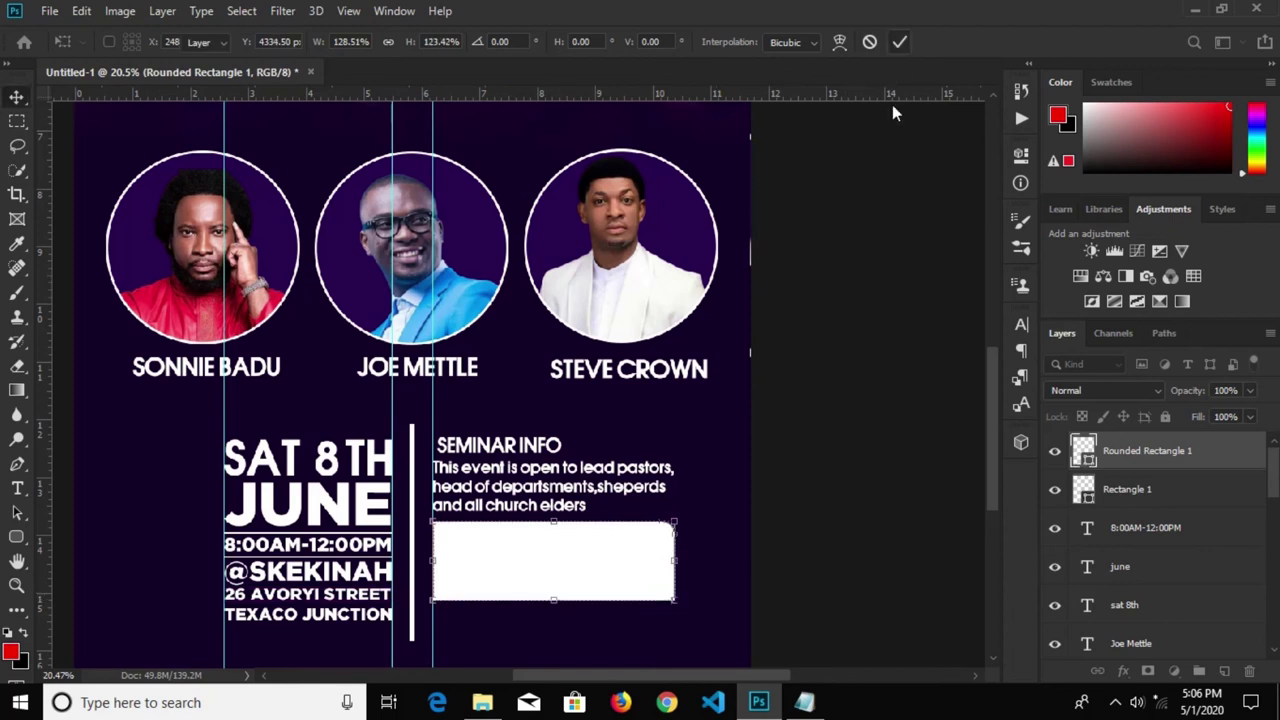
left_click(900, 41)
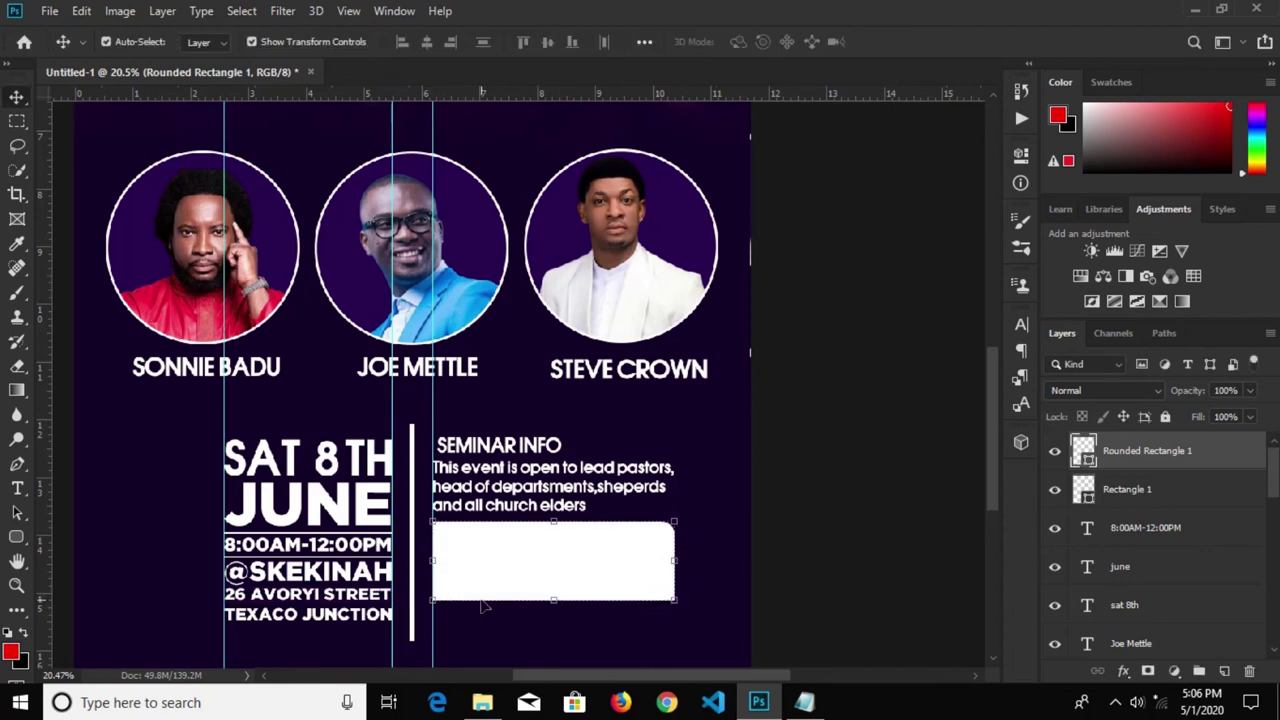
Copy the three registration lines from the Notepad notes
left_click(804, 702)
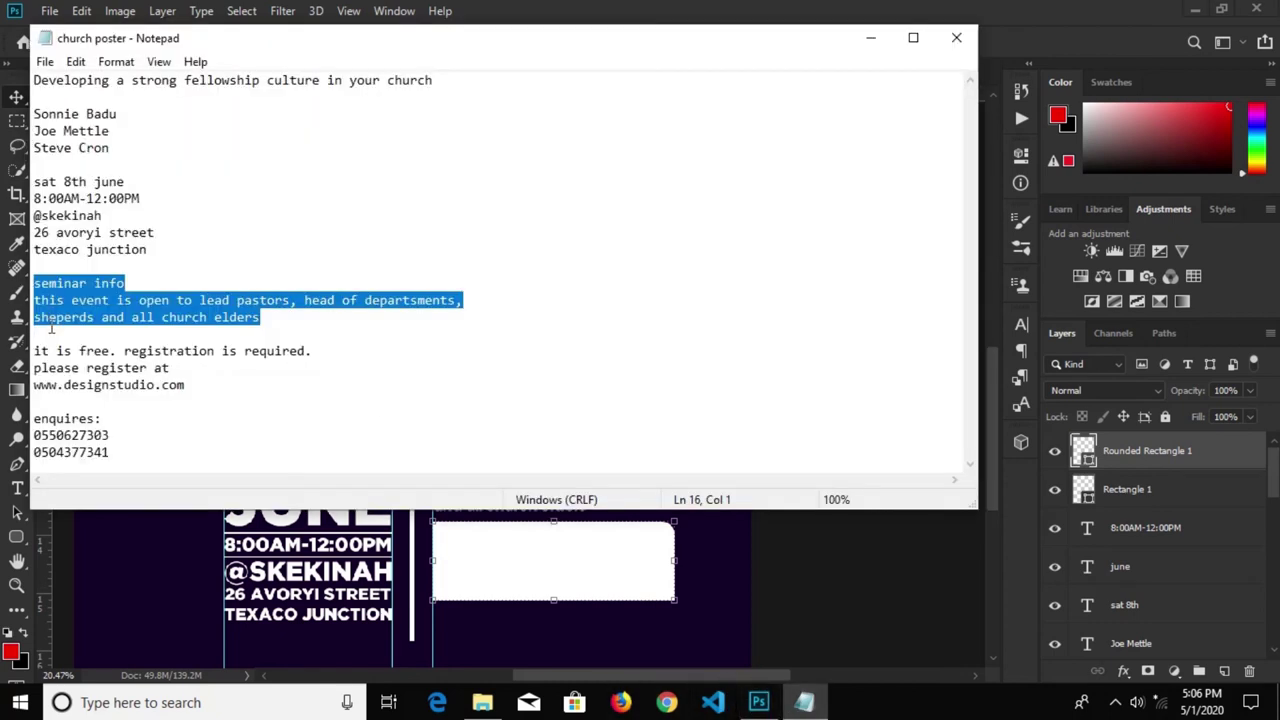
left_click_drag(33, 351, 188, 390)
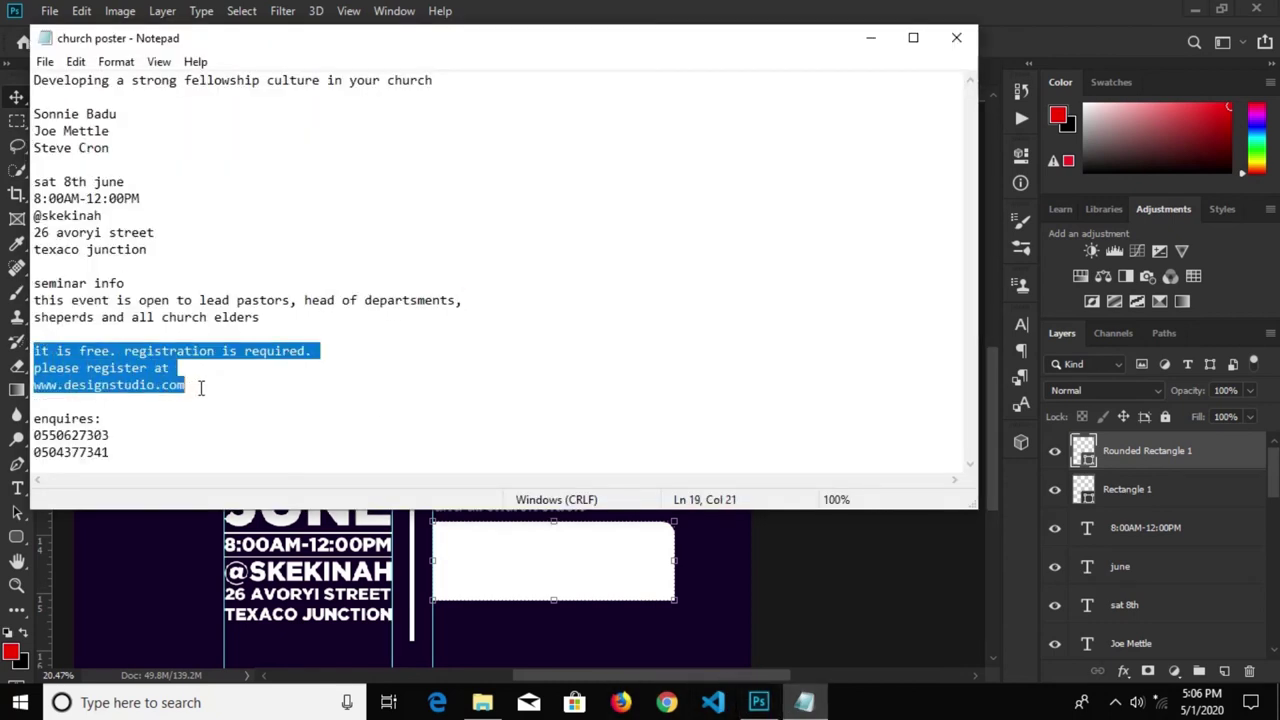
left_click(513, 598)
Paste the registration lines as a new text layer and move it onto the white box
key("t")
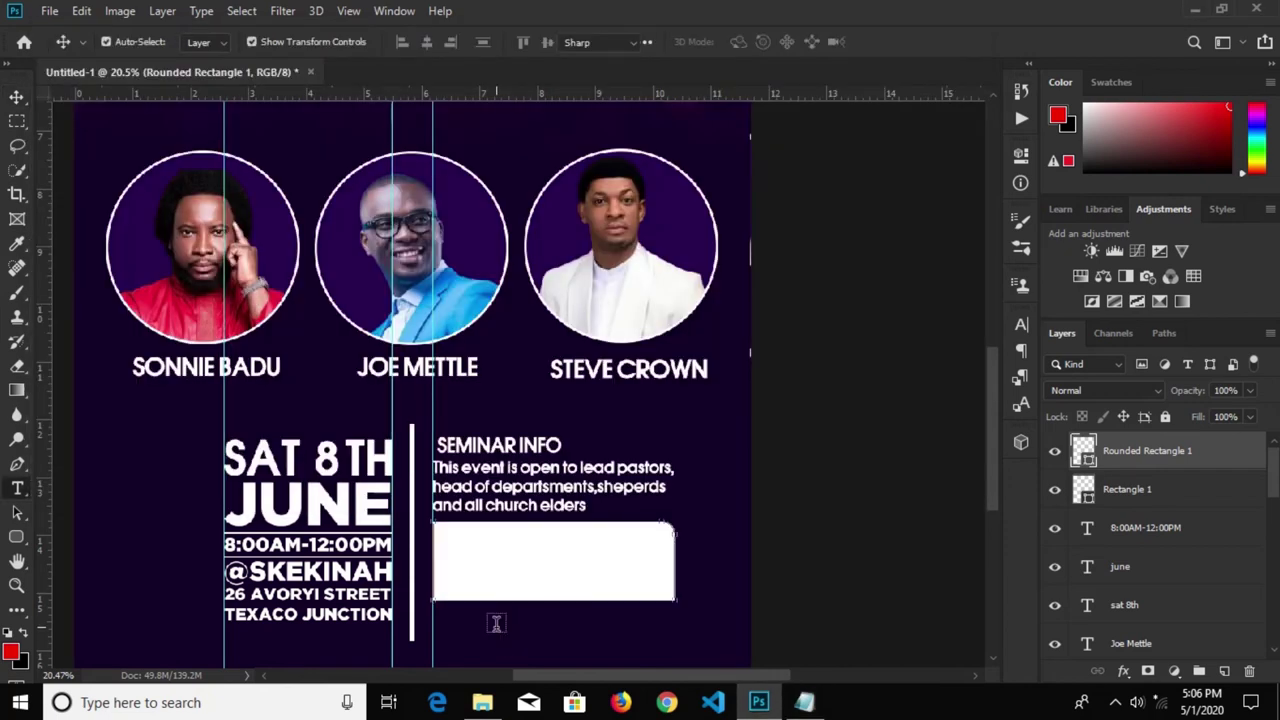
left_click(495, 623)
key("ctrl+v")
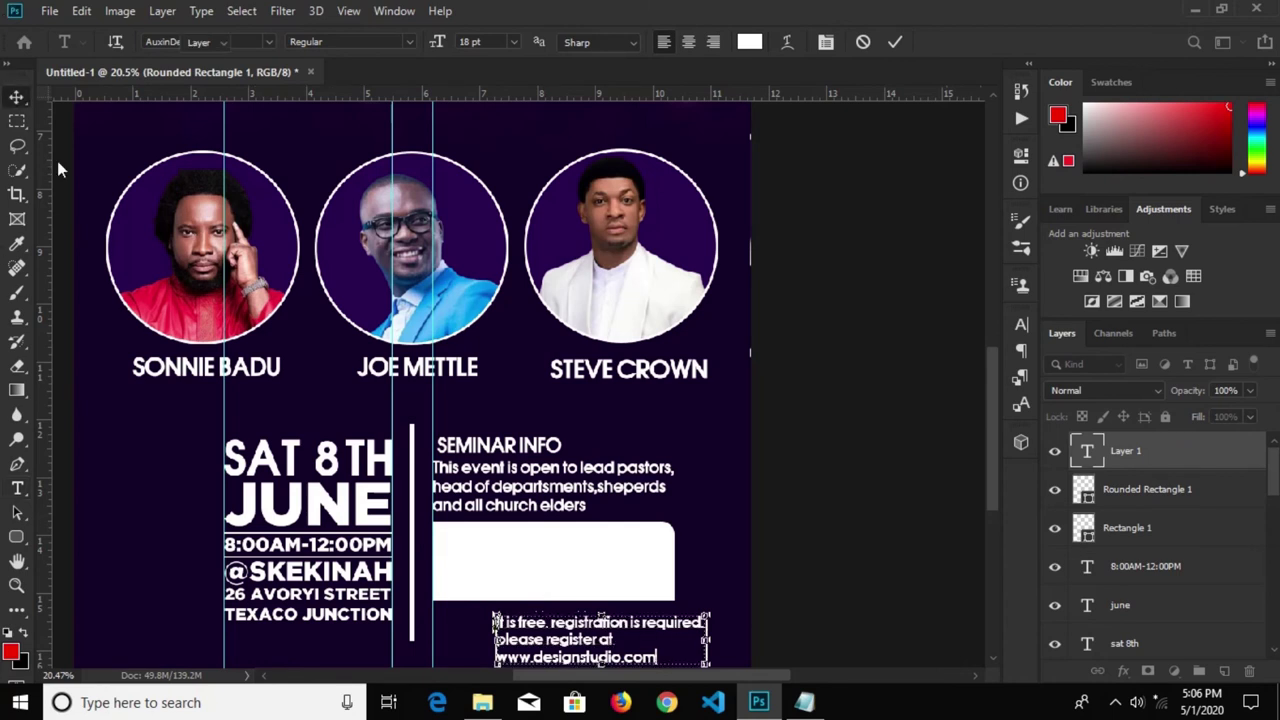
left_click(17, 97)
left_click_drag(561, 636, 523, 560)
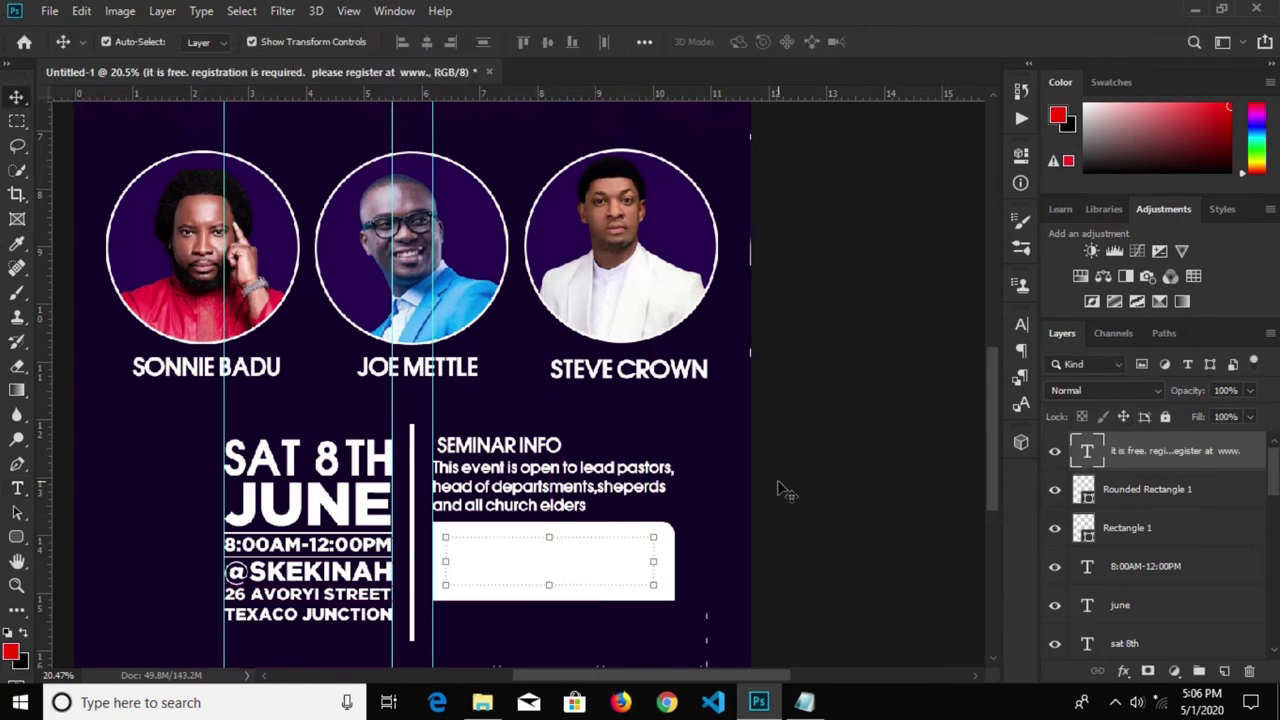
Set the registration text colour to the dark purple sampled from the background
left_click(1021, 323)
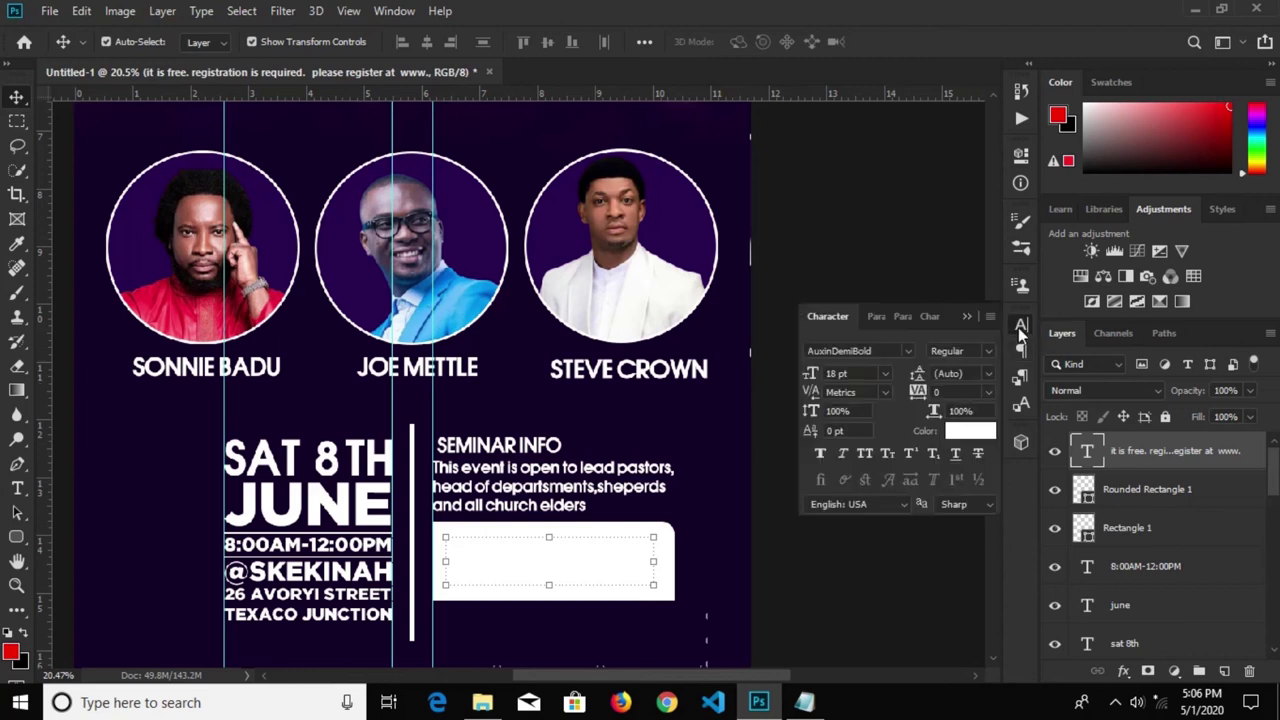
left_click(970, 431)
left_click(328, 155)
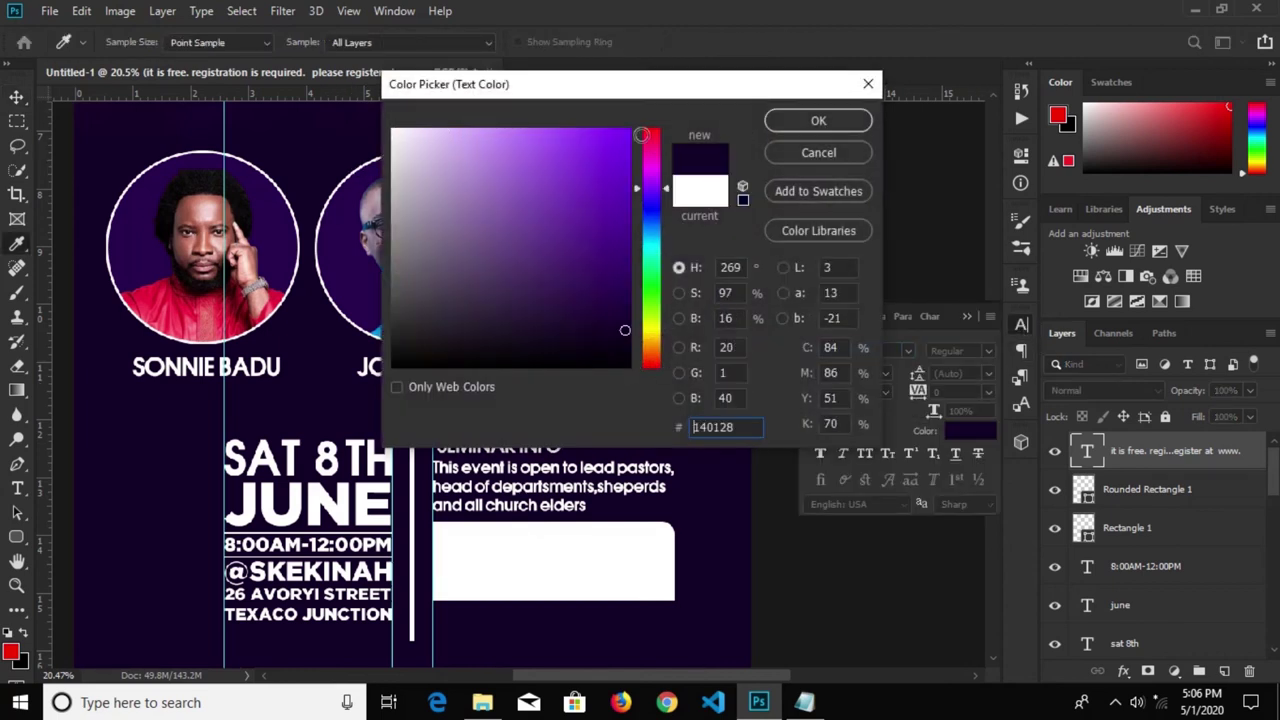
left_click(785, 125)
Enlarge the registration text to about 114% and position it inside the white box
scroll(578, 583, "up", 3)
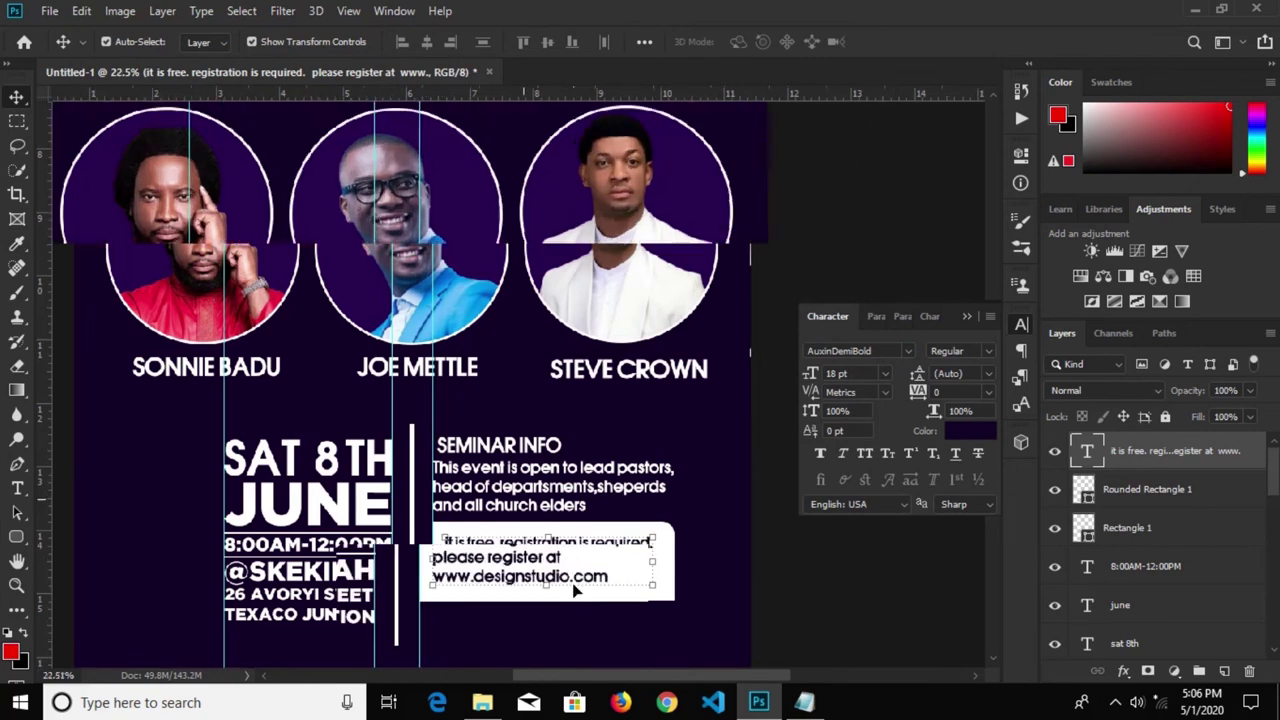
left_click_drag(684, 585, 736, 598)
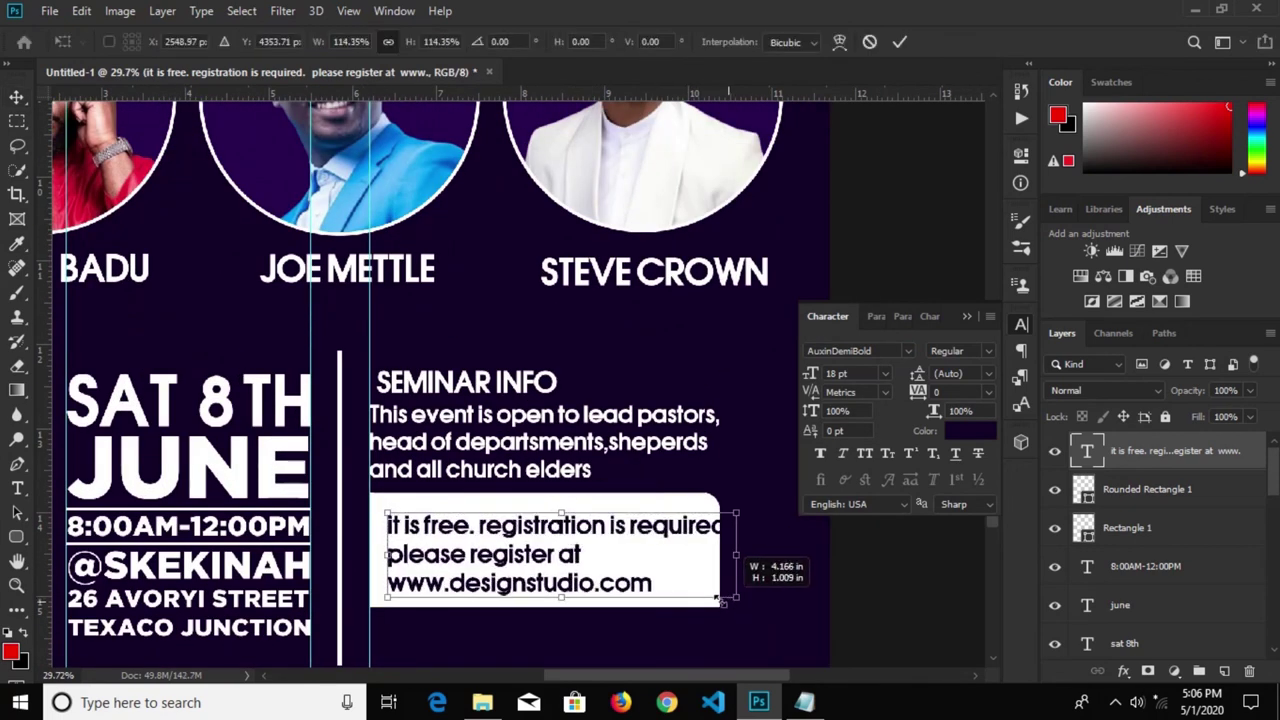
left_click_drag(563, 566, 557, 556)
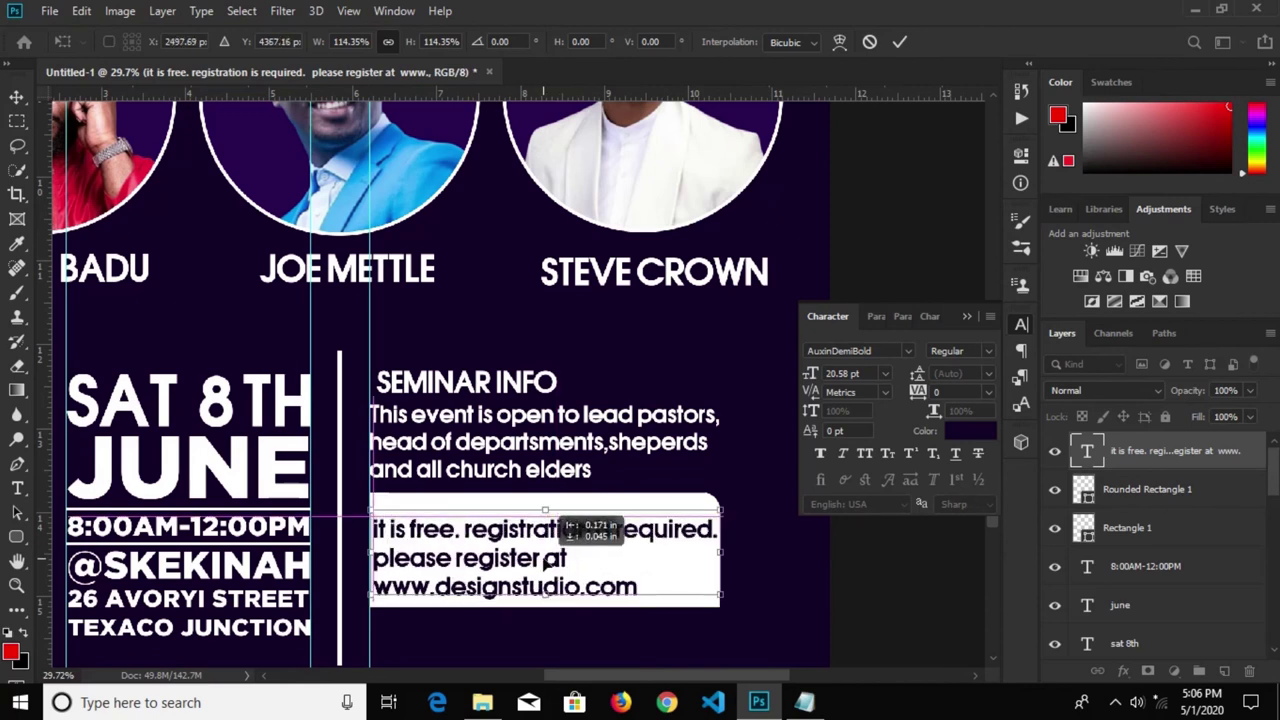
left_click_drag(558, 550, 579, 552)
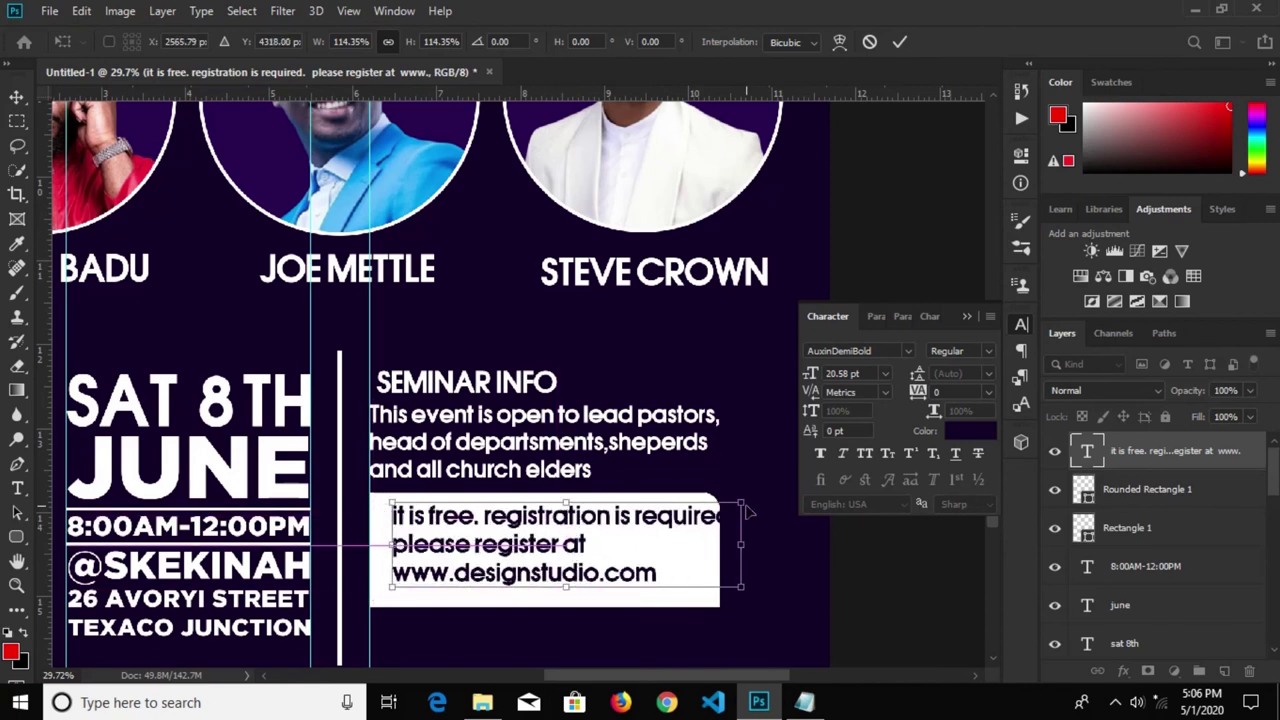
left_click(896, 37)
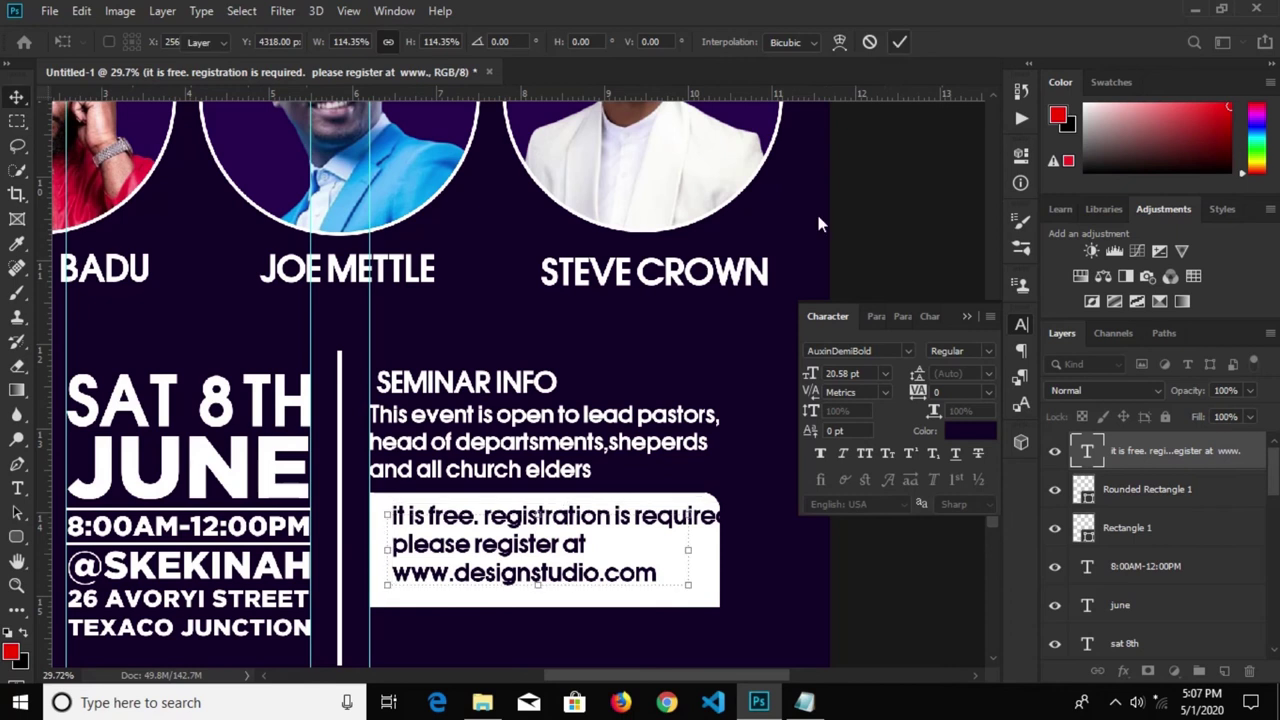
Reflow the registration text into three lines, set 'FREE' in All Caps and capitalise 'It'
key("t")
left_click(636, 516)
key("Return")
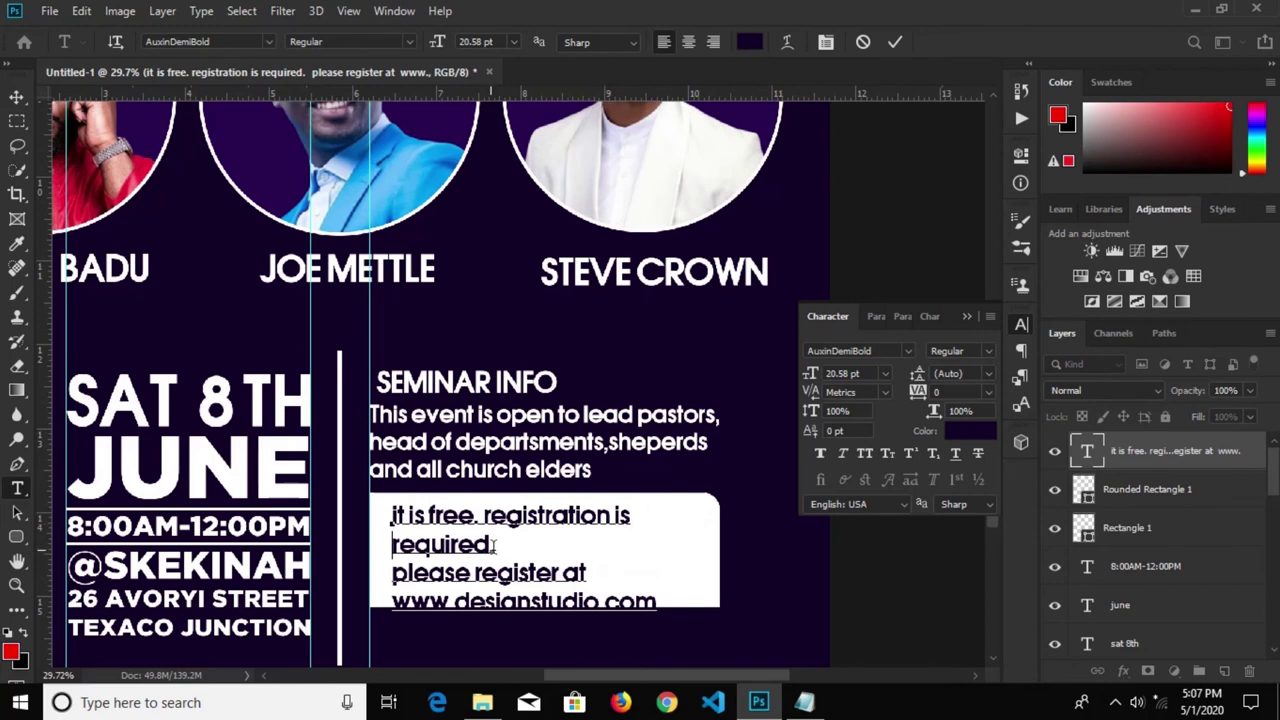
key("BackSpace")
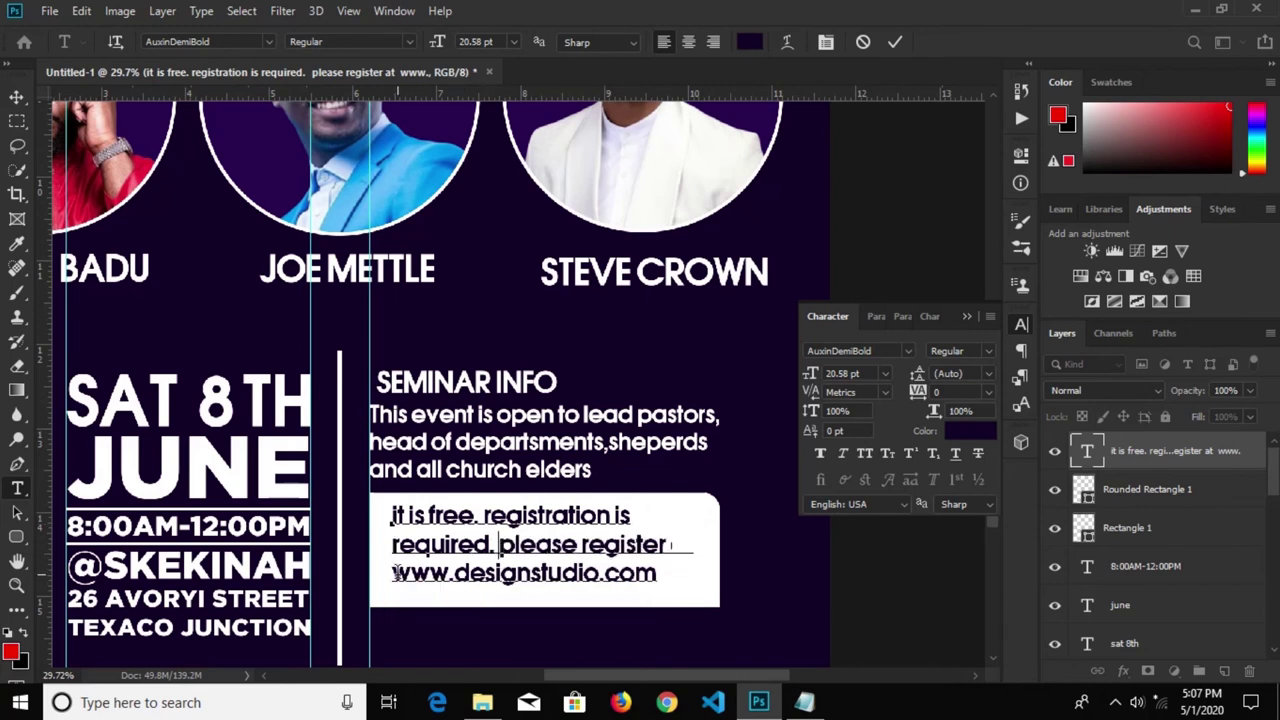
left_click_drag(425, 515, 475, 513)
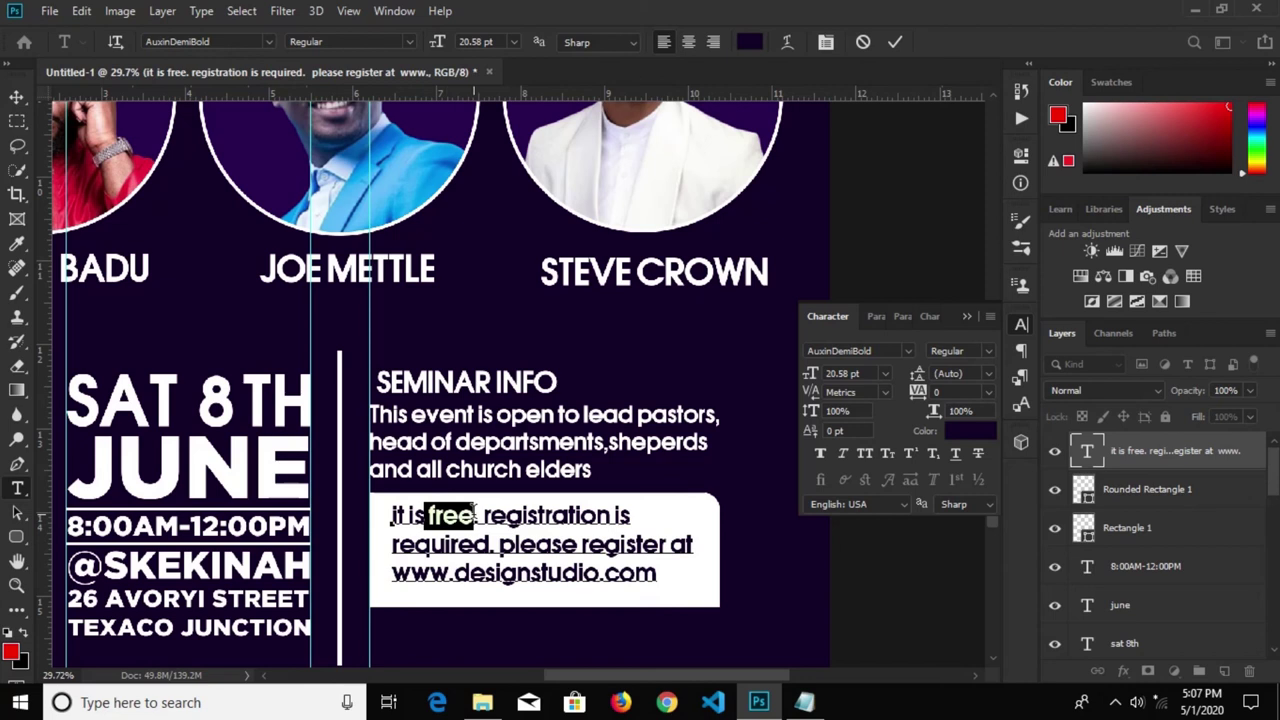
left_click(862, 453)
left_click(393, 515)
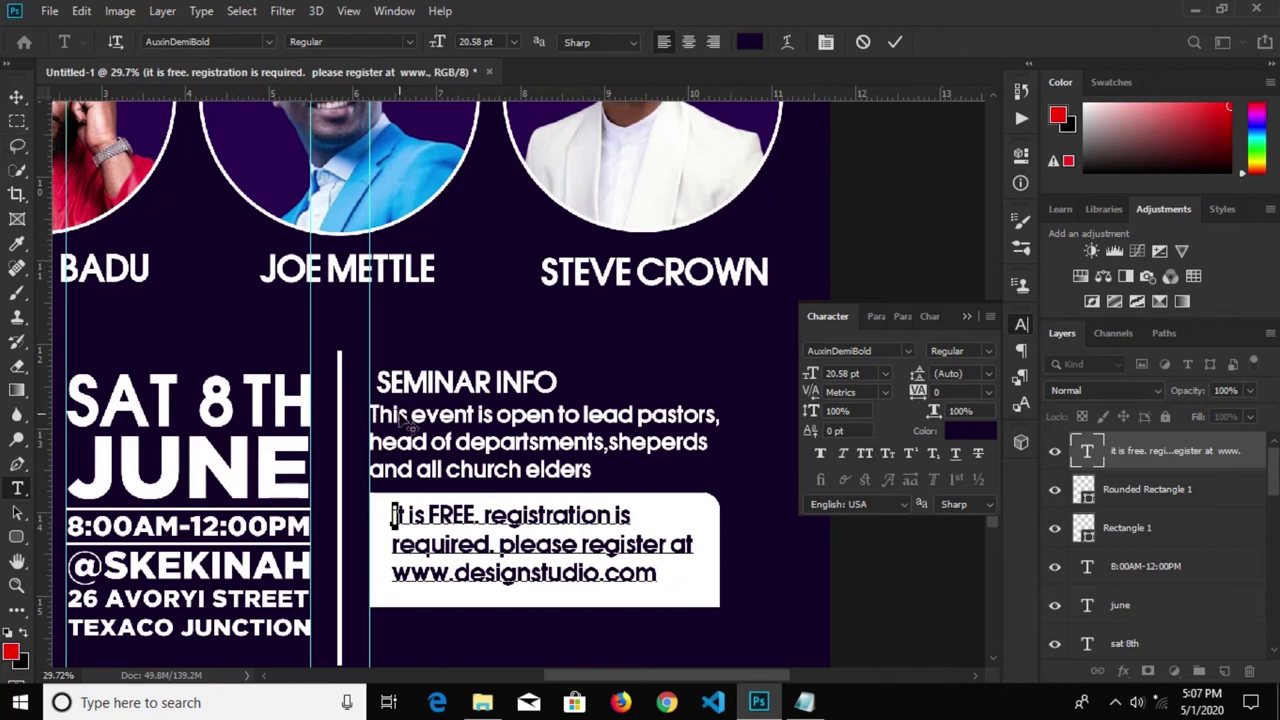
key("Delete")
type("I")
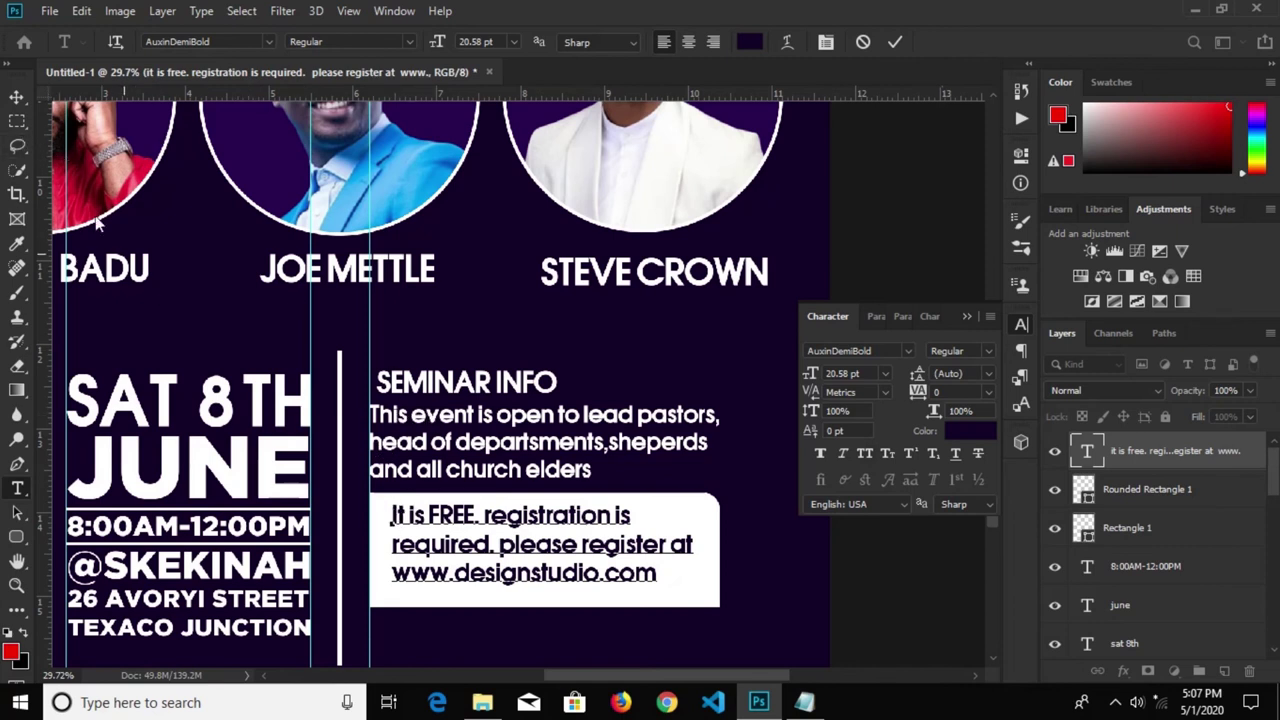
left_click(18, 98)
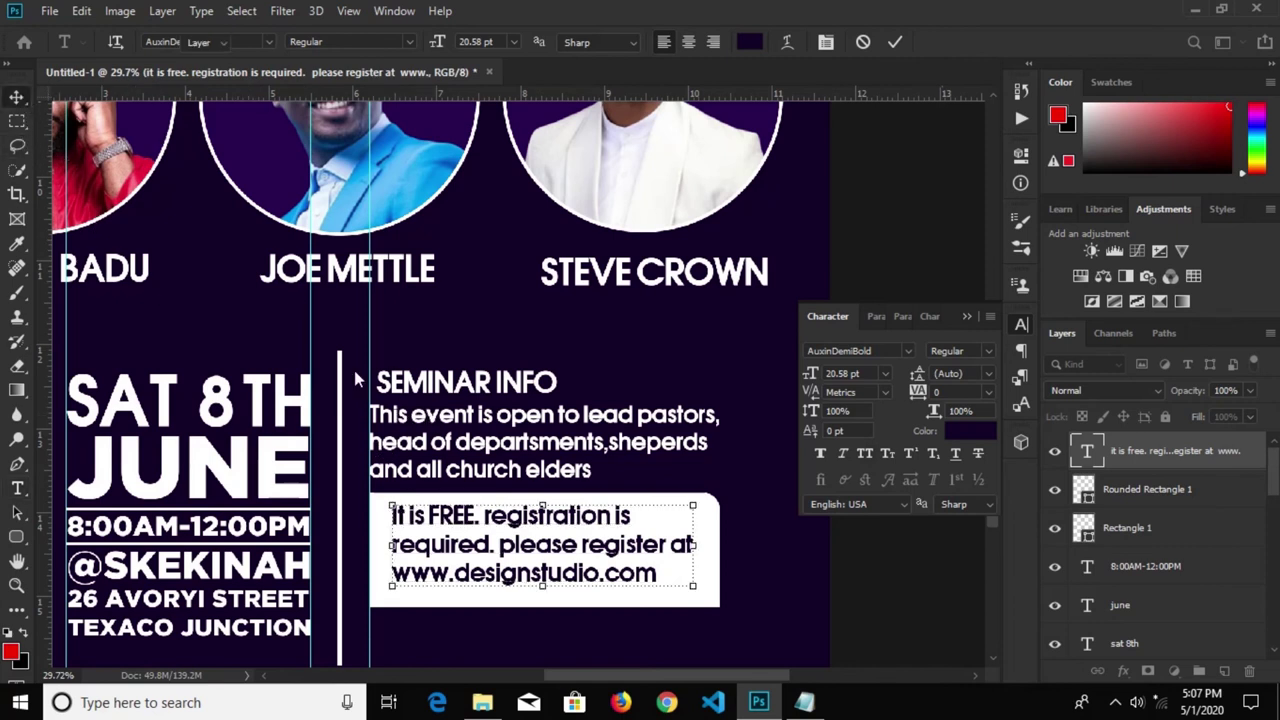
Scale the registration text to about 108% and centre it within the white box
left_click(698, 590)
left_click_drag(698, 592, 720, 598)
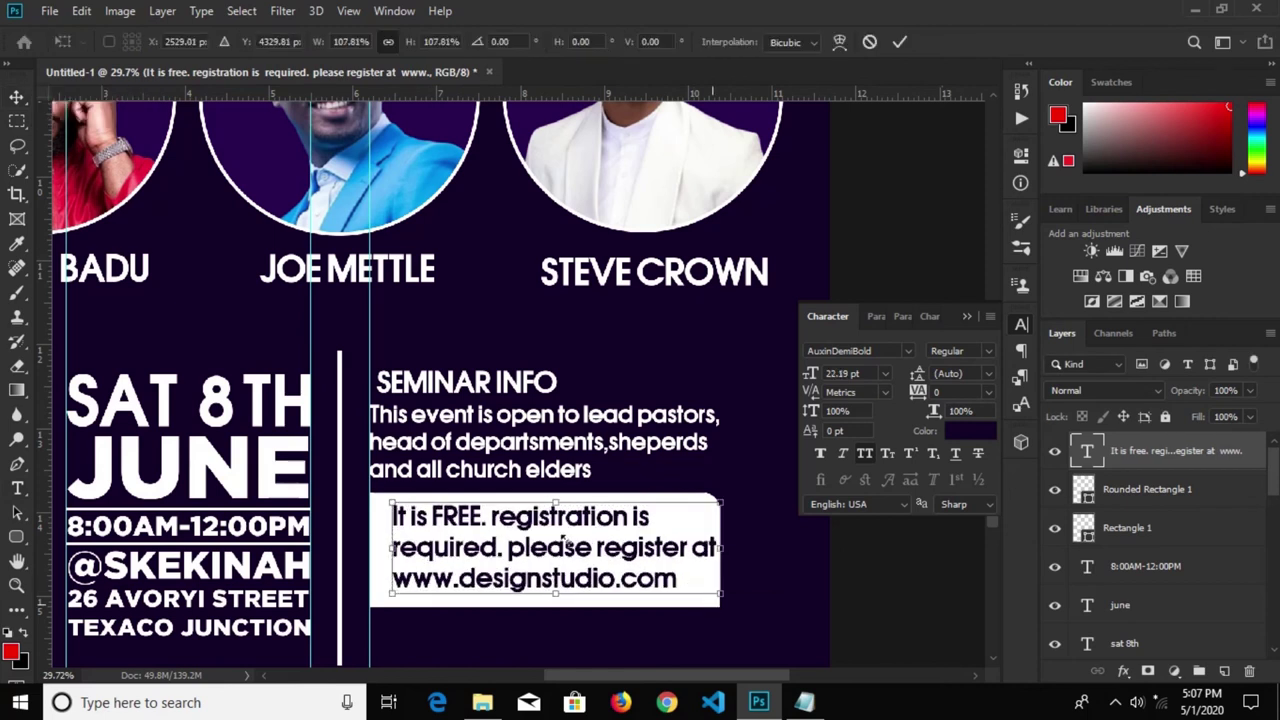
left_click_drag(567, 546, 552, 544)
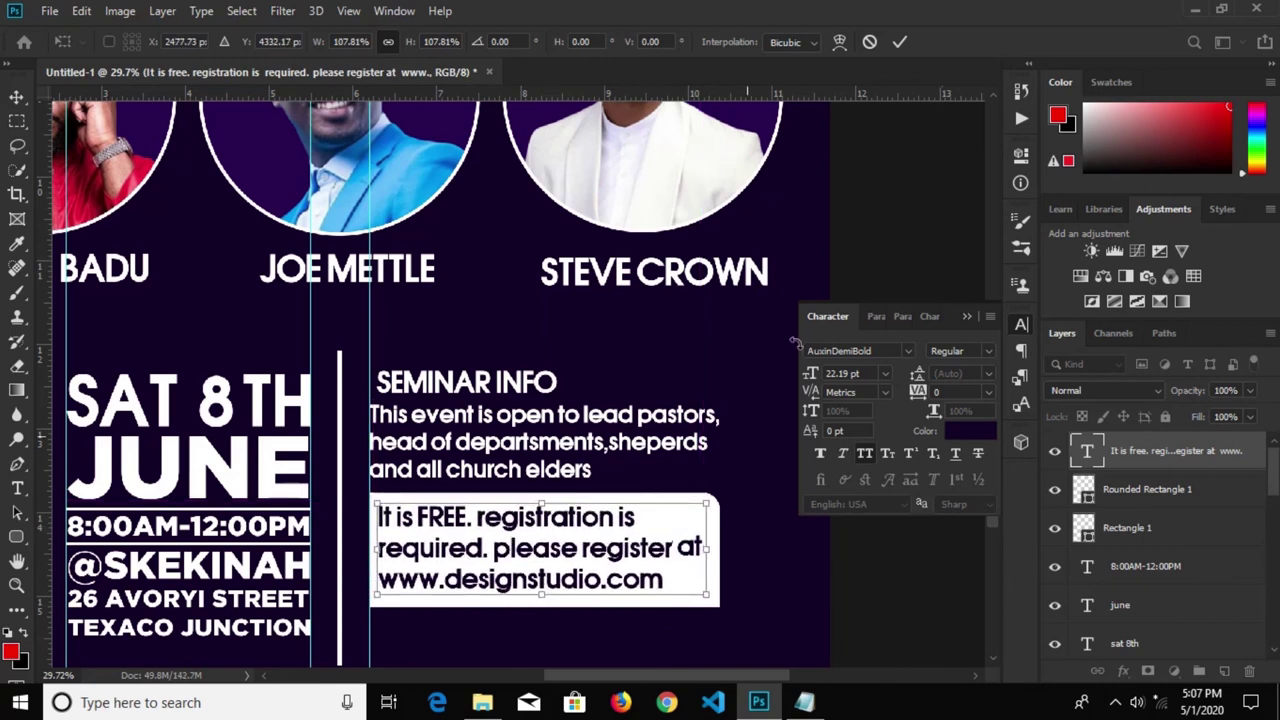
left_click(968, 316)
key("Return")
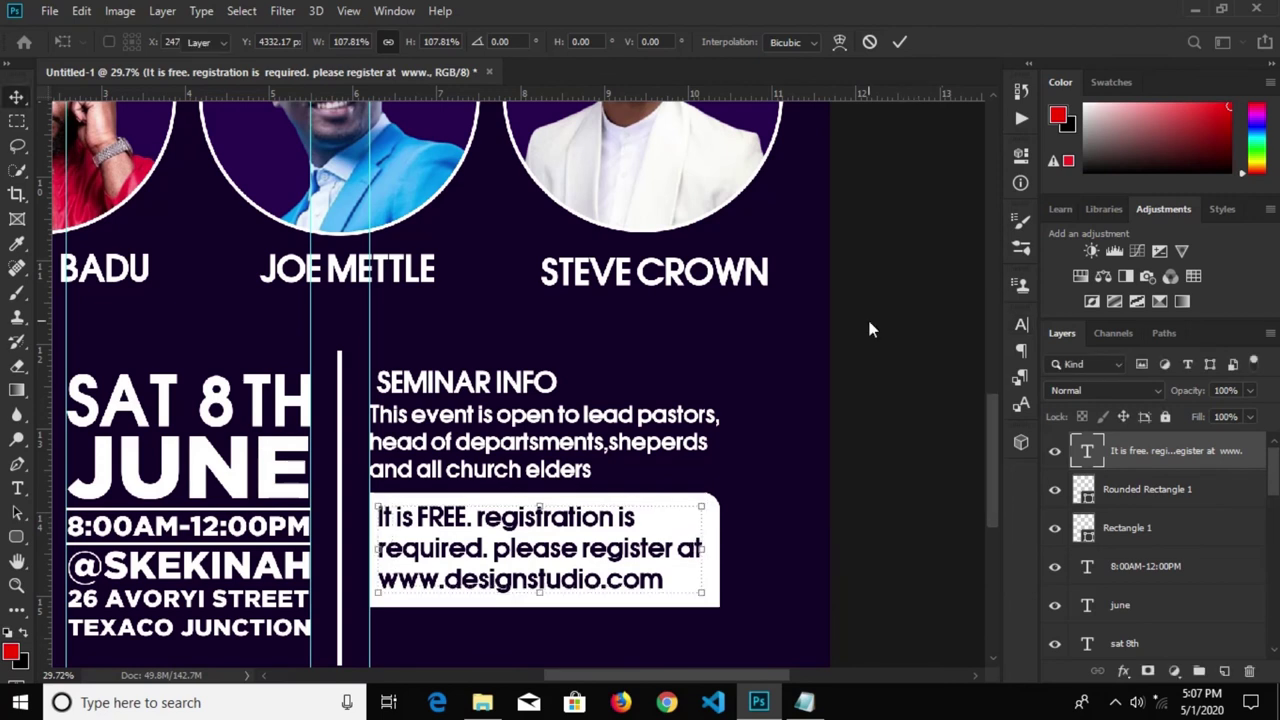
scroll(850, 320, "down", 2)
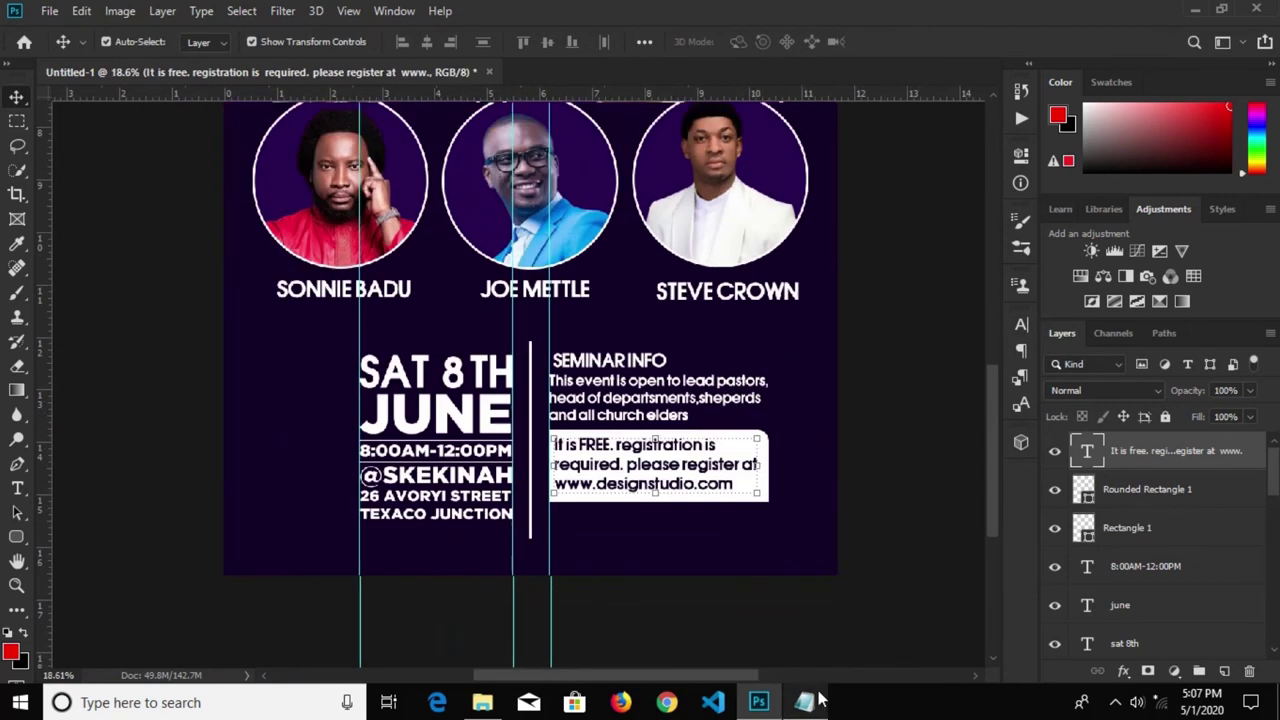
Paste the enquires heading and both phone numbers from the notes as white (ffffff) text below the registration box
left_click(804, 702)
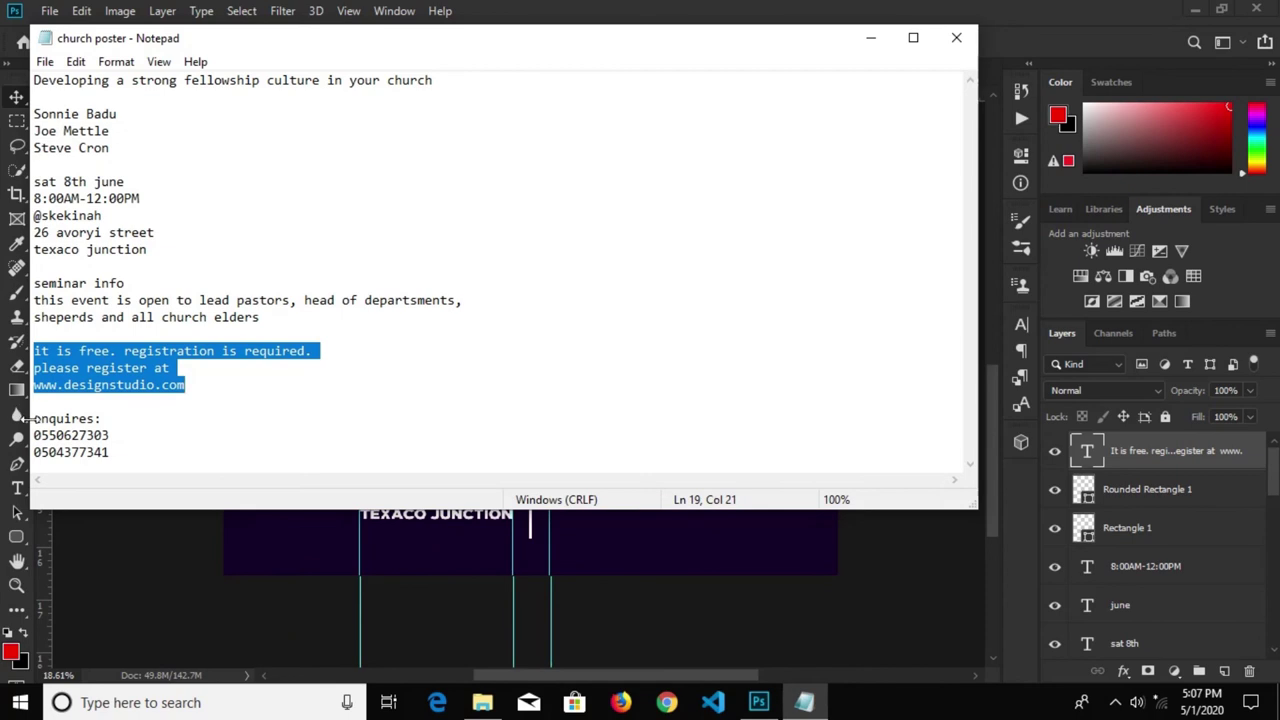
left_click_drag(34, 418, 112, 453)
right_click(74, 452)
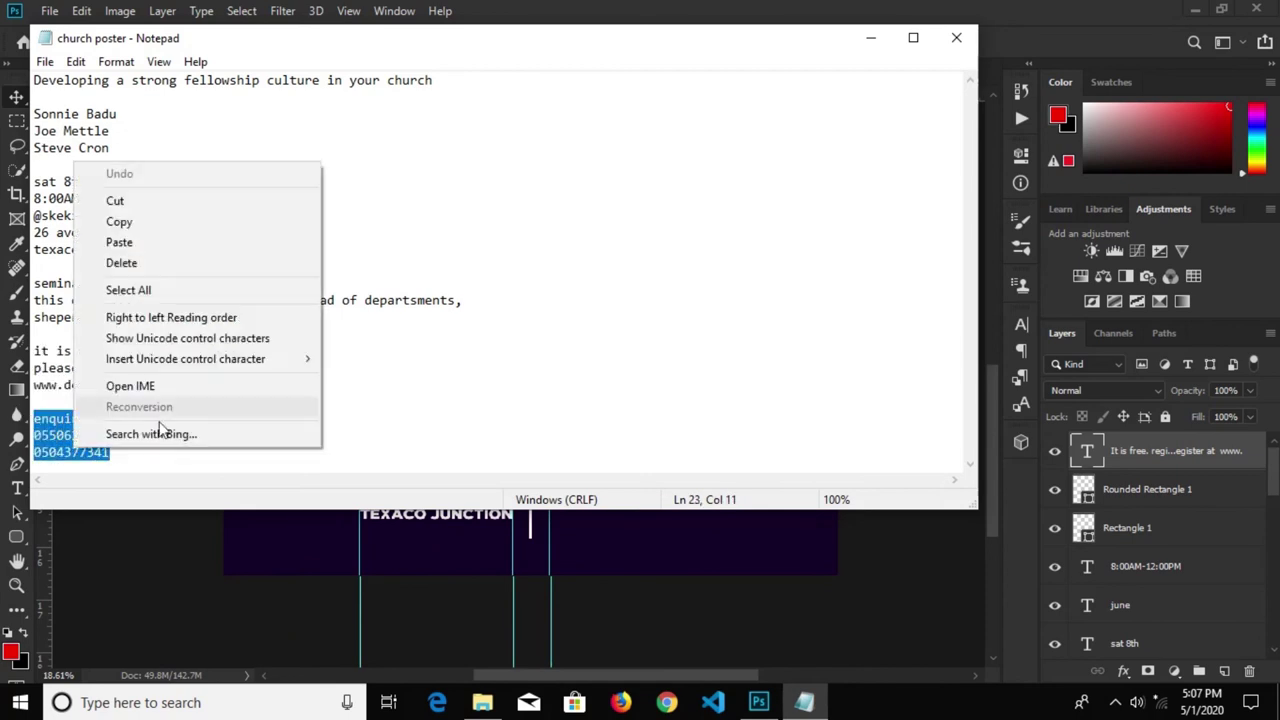
left_click(149, 225)
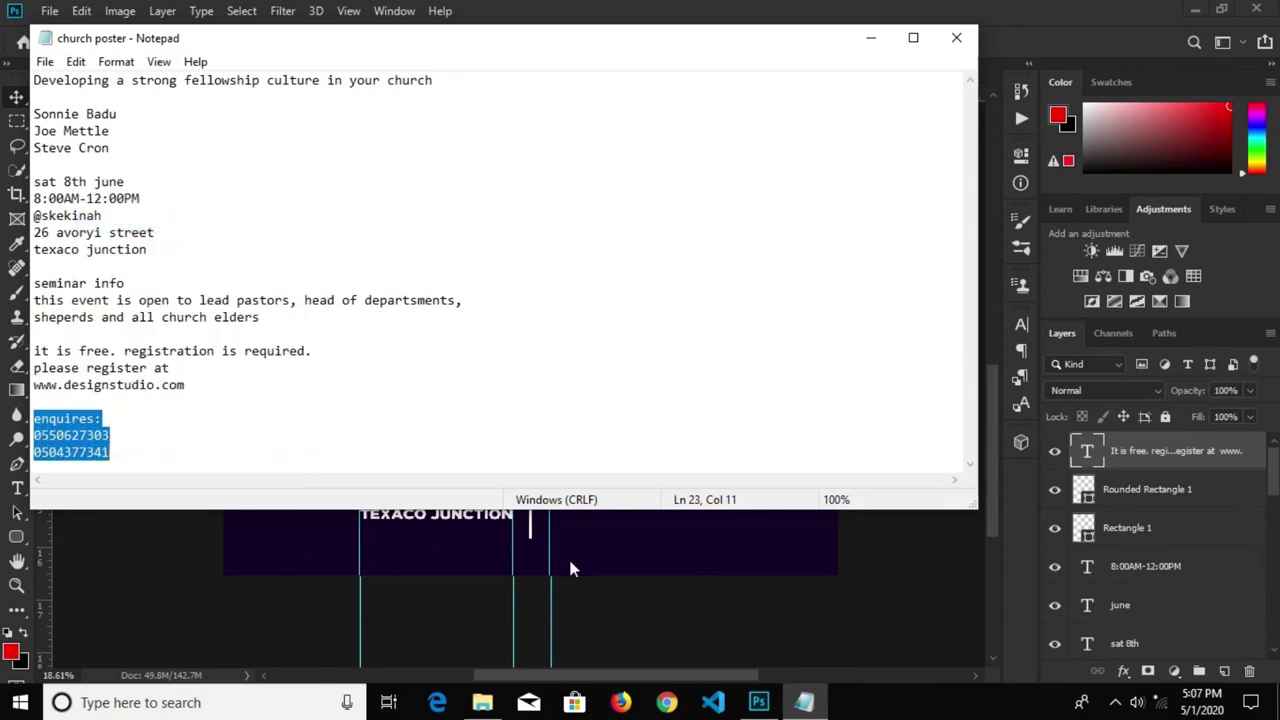
left_click(537, 562)
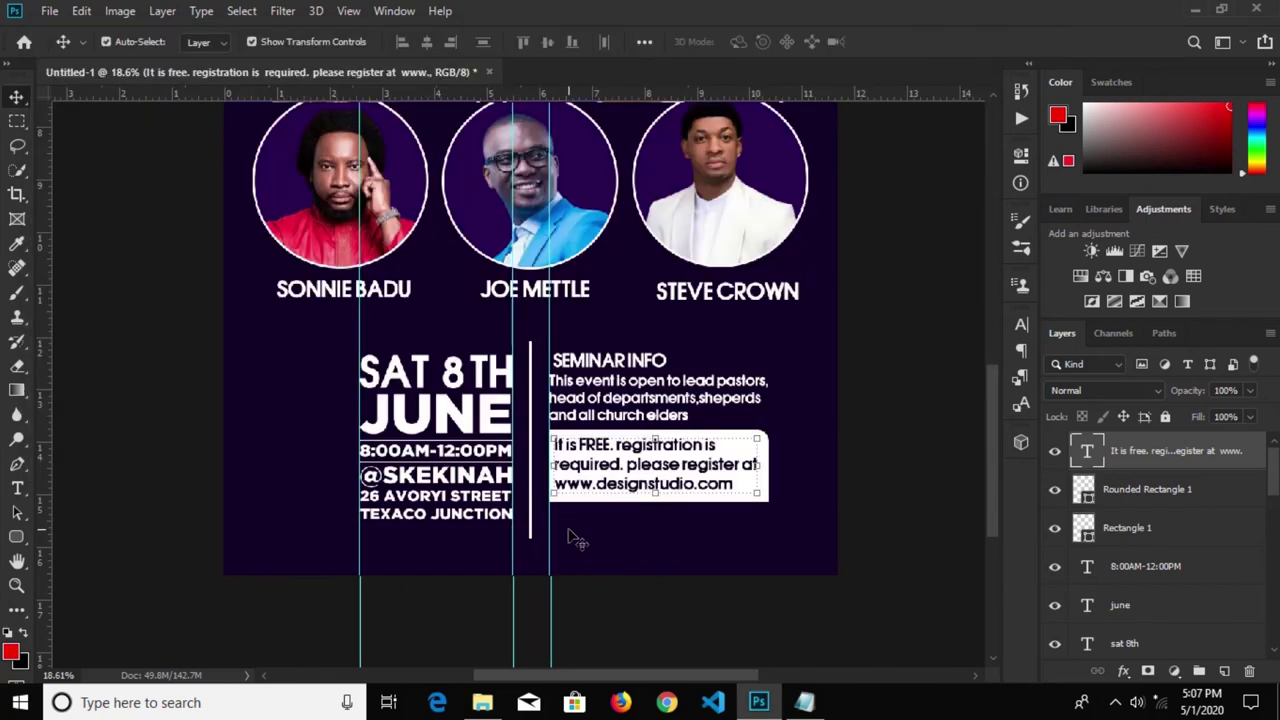
scroll(566, 537, "up", 1)
left_click_drag(570, 505, 690, 553)
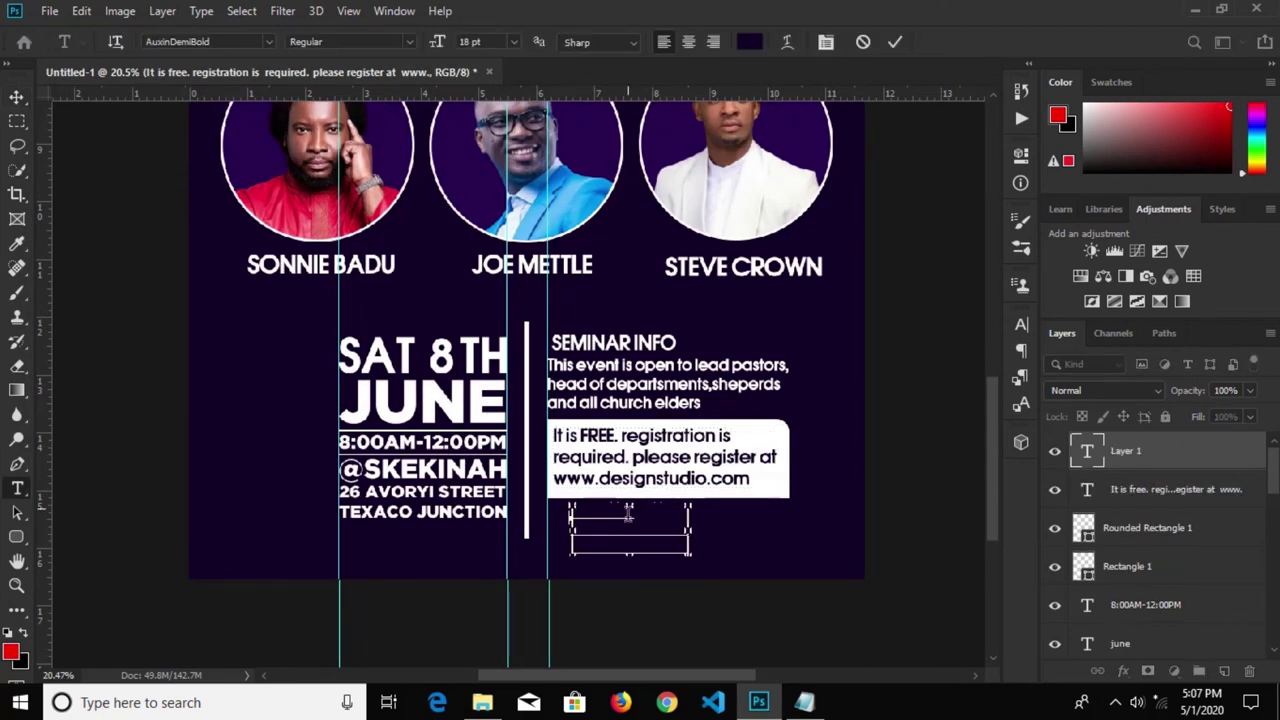
key("ctrl+v")
left_click(749, 42)
type("ffffff")
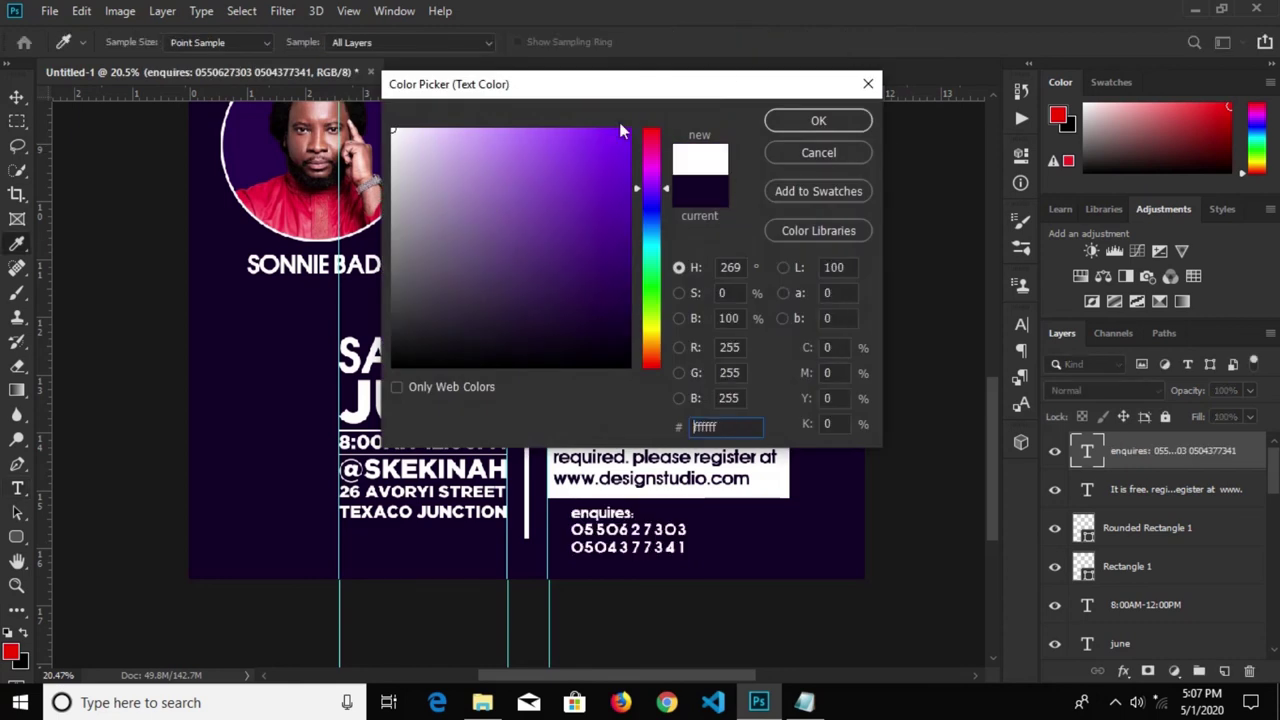
left_click(818, 120)
Put the two phone numbers on one line, separated by a comma
scroll(599, 528, "up", 2)
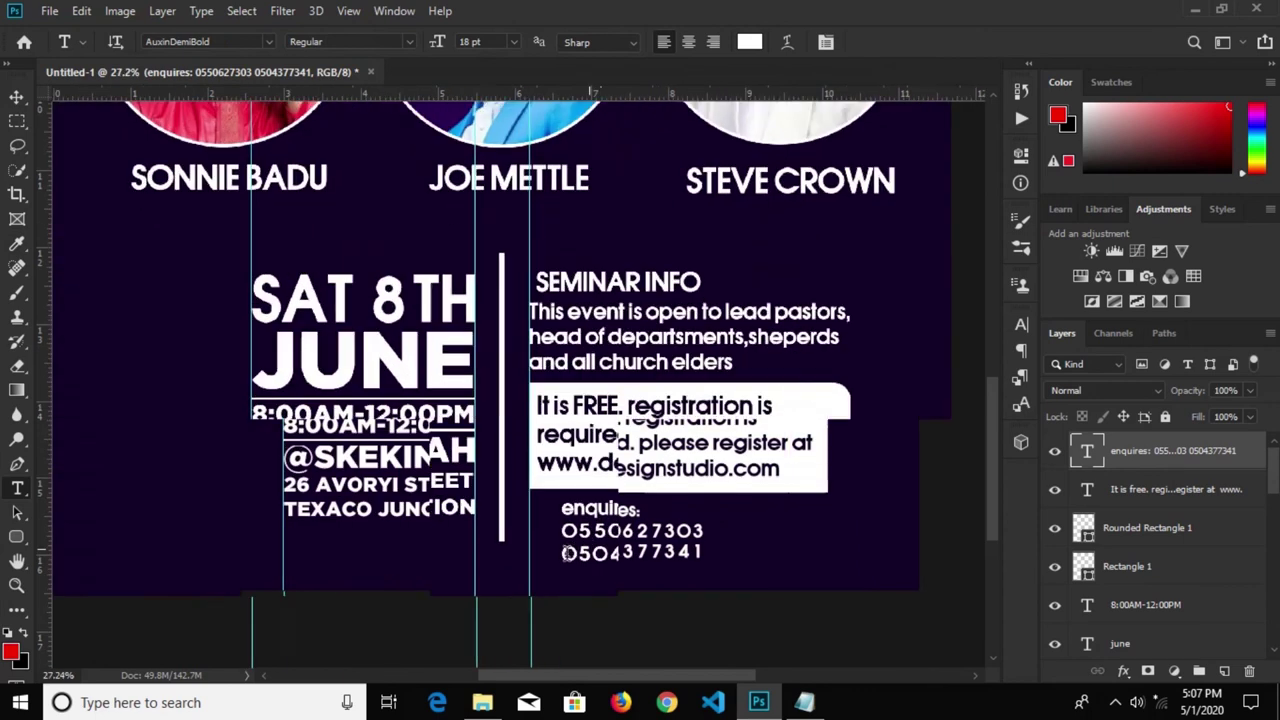
left_click(562, 553)
key("BackSpace")
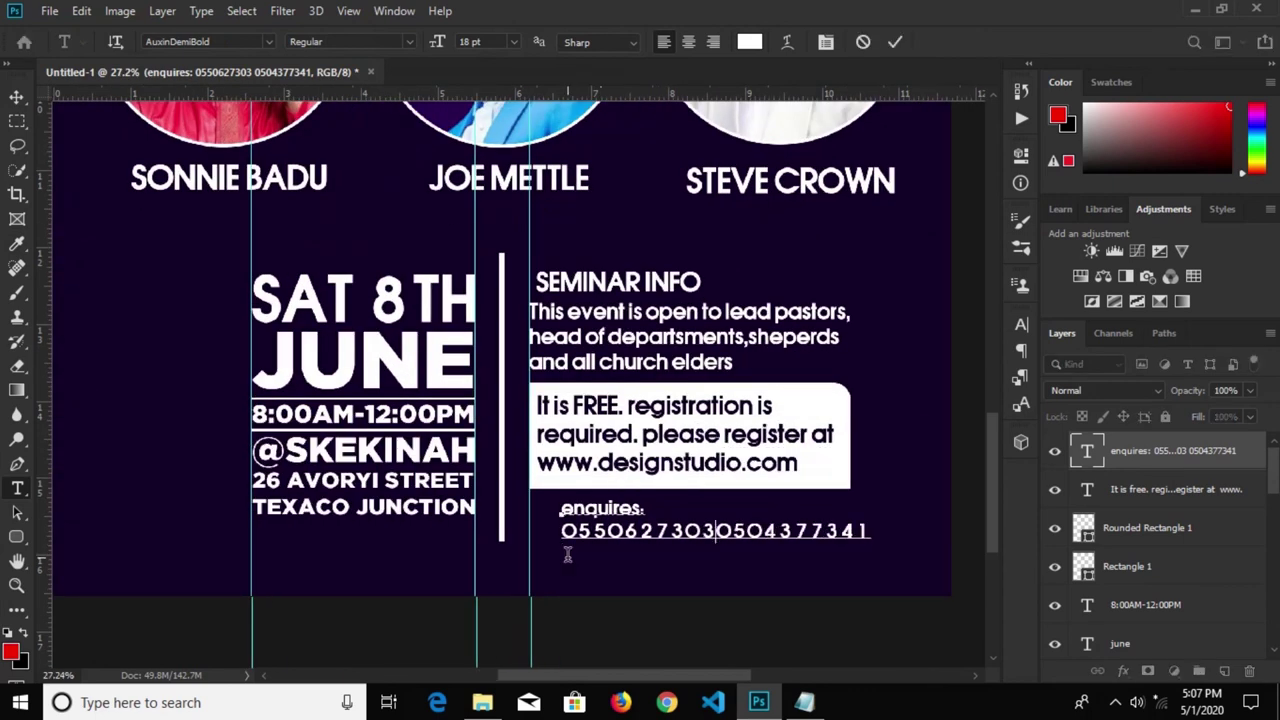
type(",")
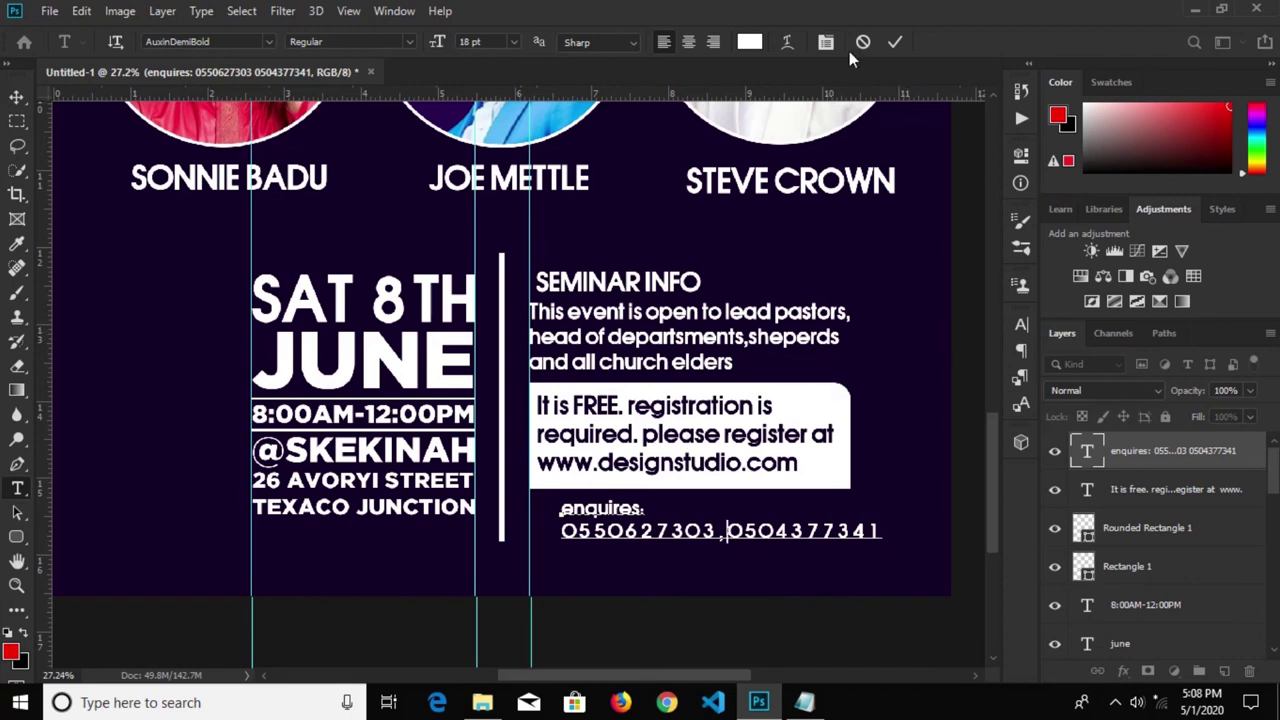
left_click(895, 42)
Set the enquires label to All Caps in the Character panel
left_click(1020, 324)
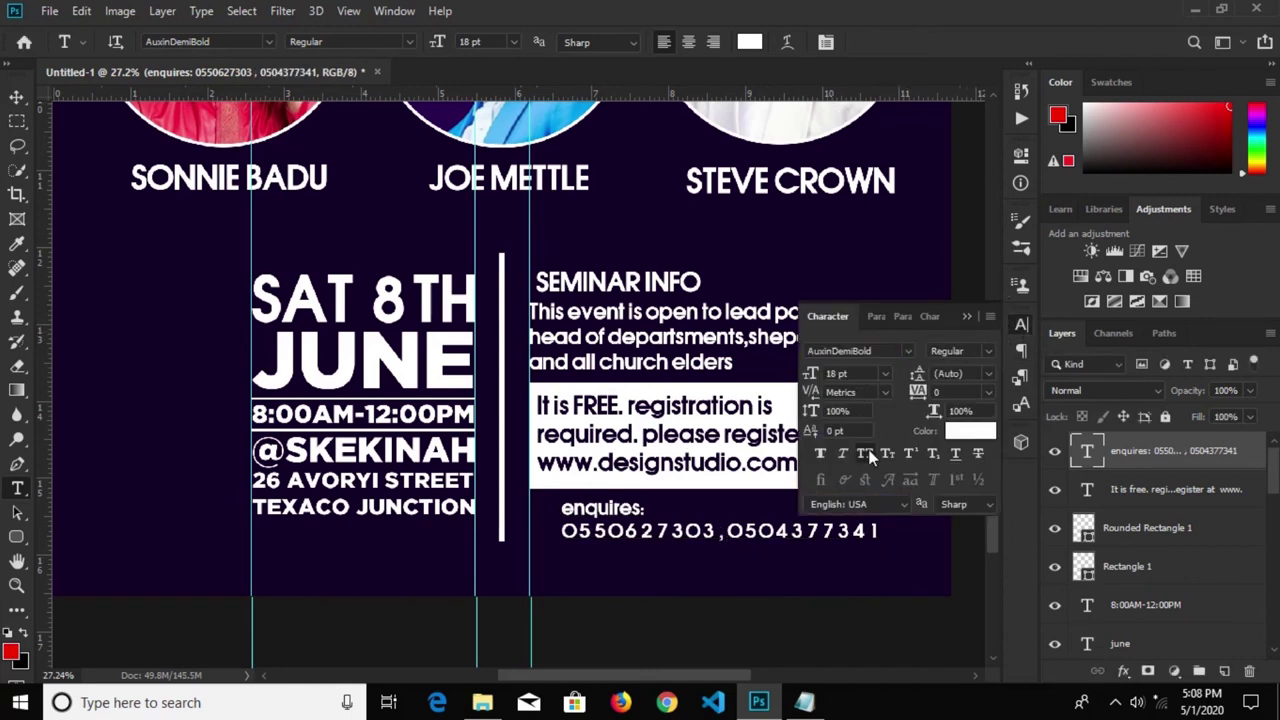
left_click(866, 454)
left_click(966, 316)
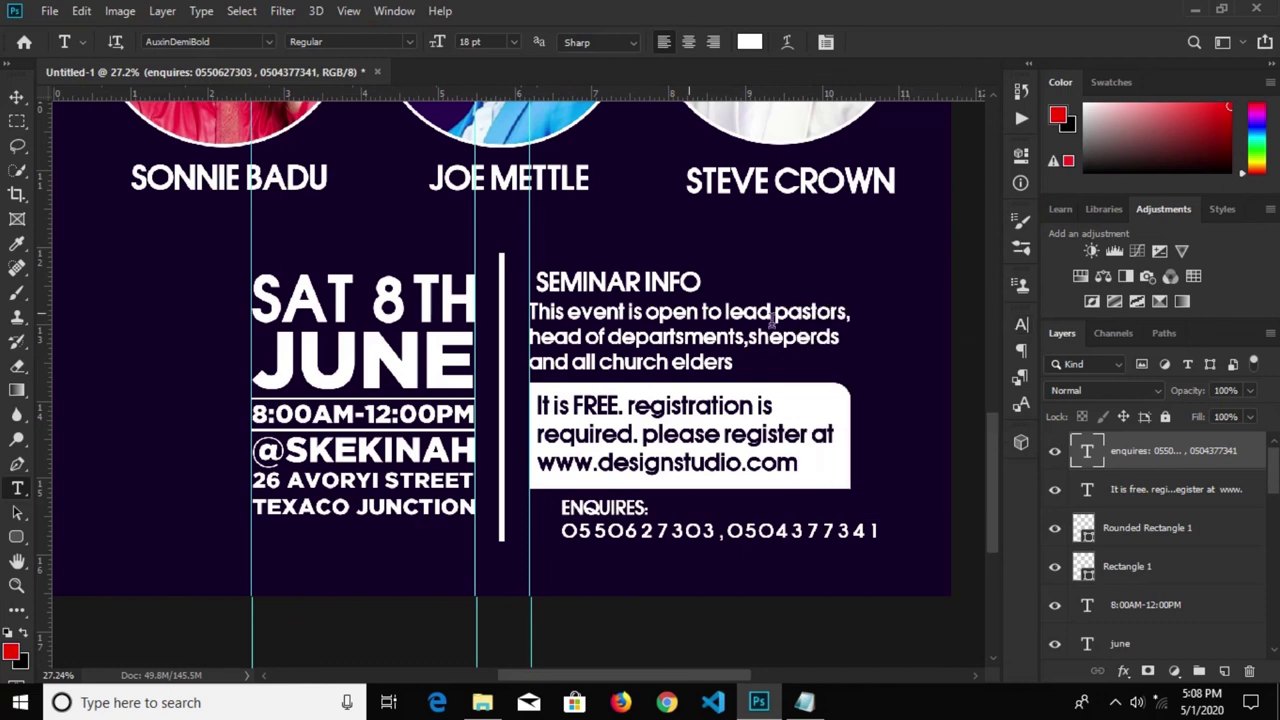
Shrink the contact text slightly and align it just under the info block
left_click(16, 97)
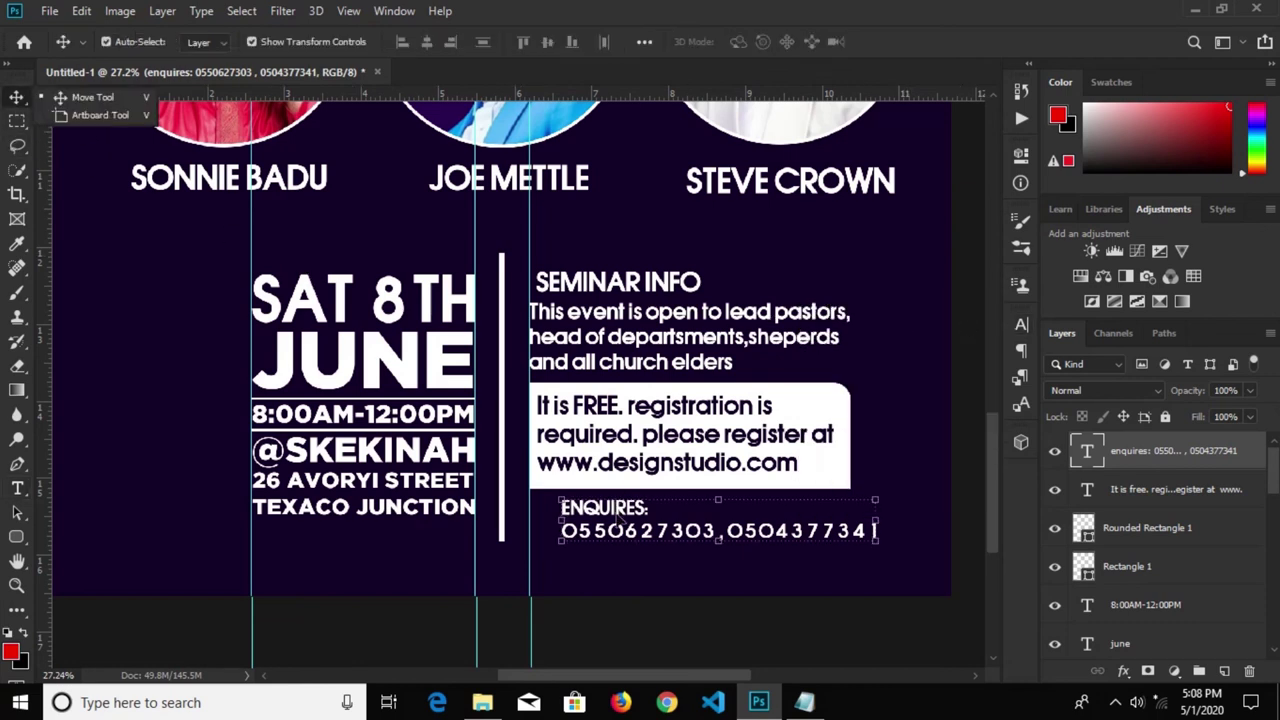
left_click_drag(878, 543, 872, 541)
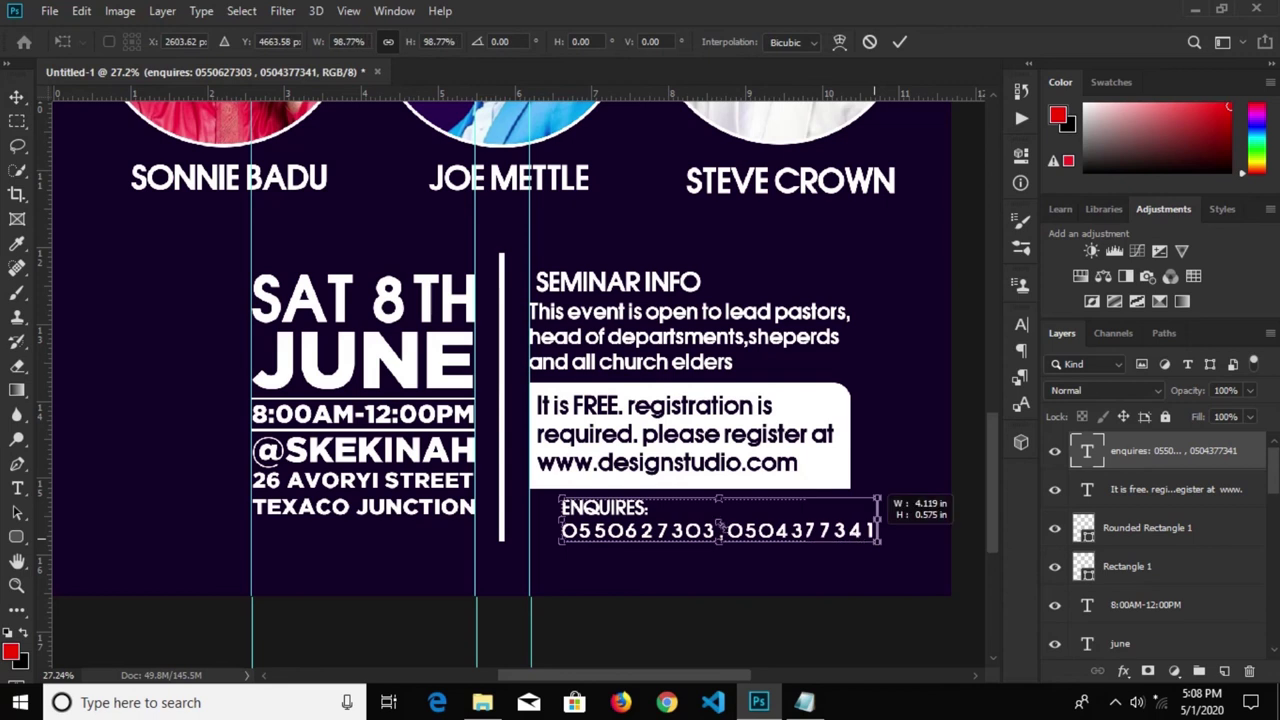
left_click_drag(690, 536, 648, 543)
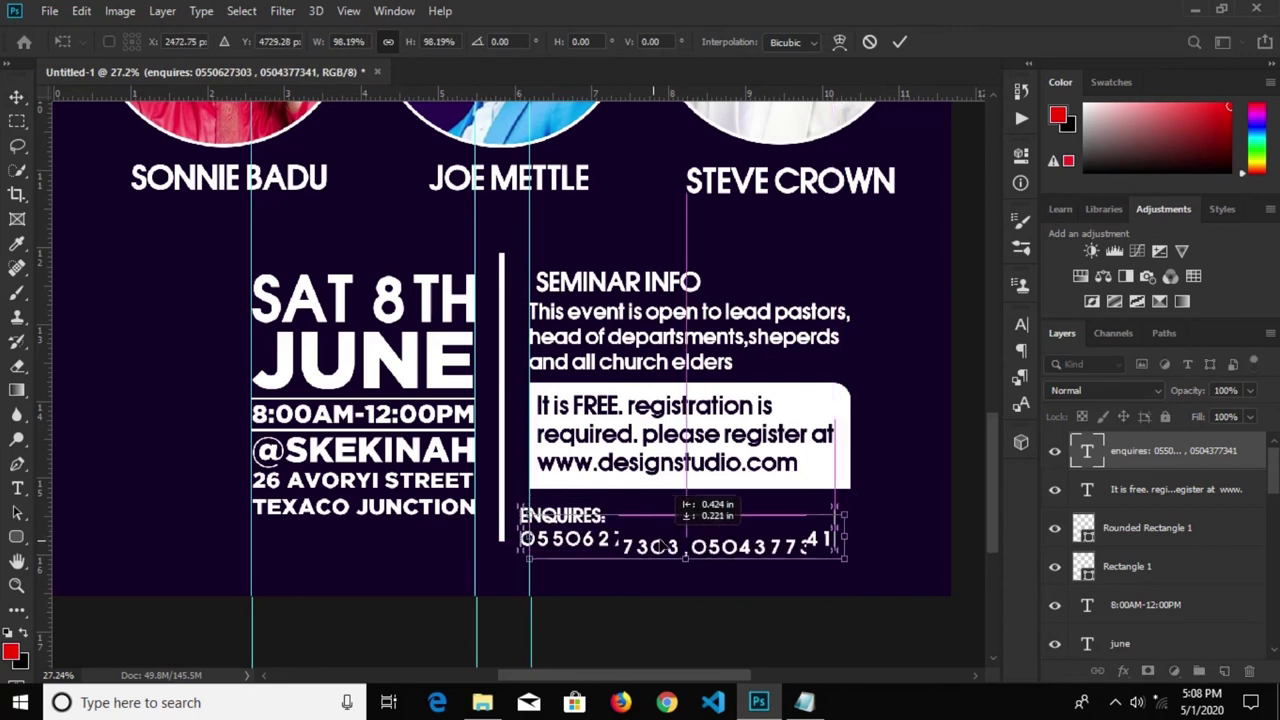
mouse_move(648, 543)
left_mouse_down()
mouse_move(674, 533)
mouse_move(649, 542)
left_mouse_up()
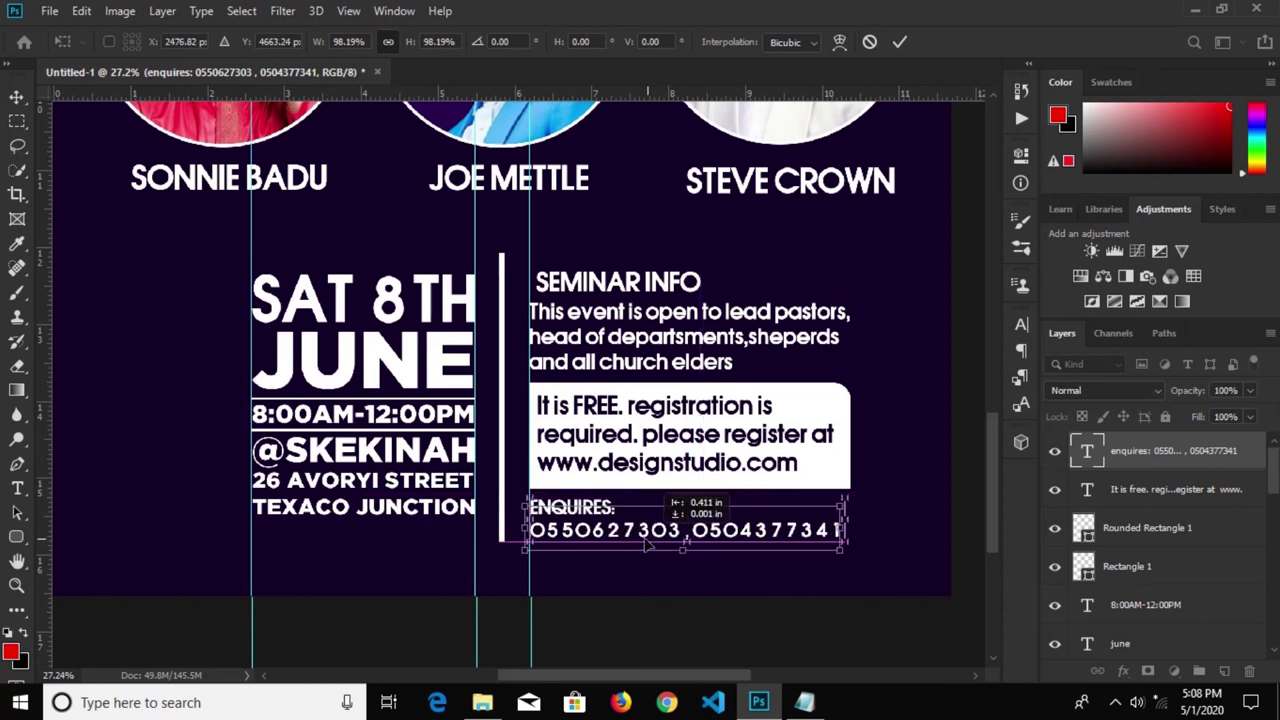
left_click(899, 43)
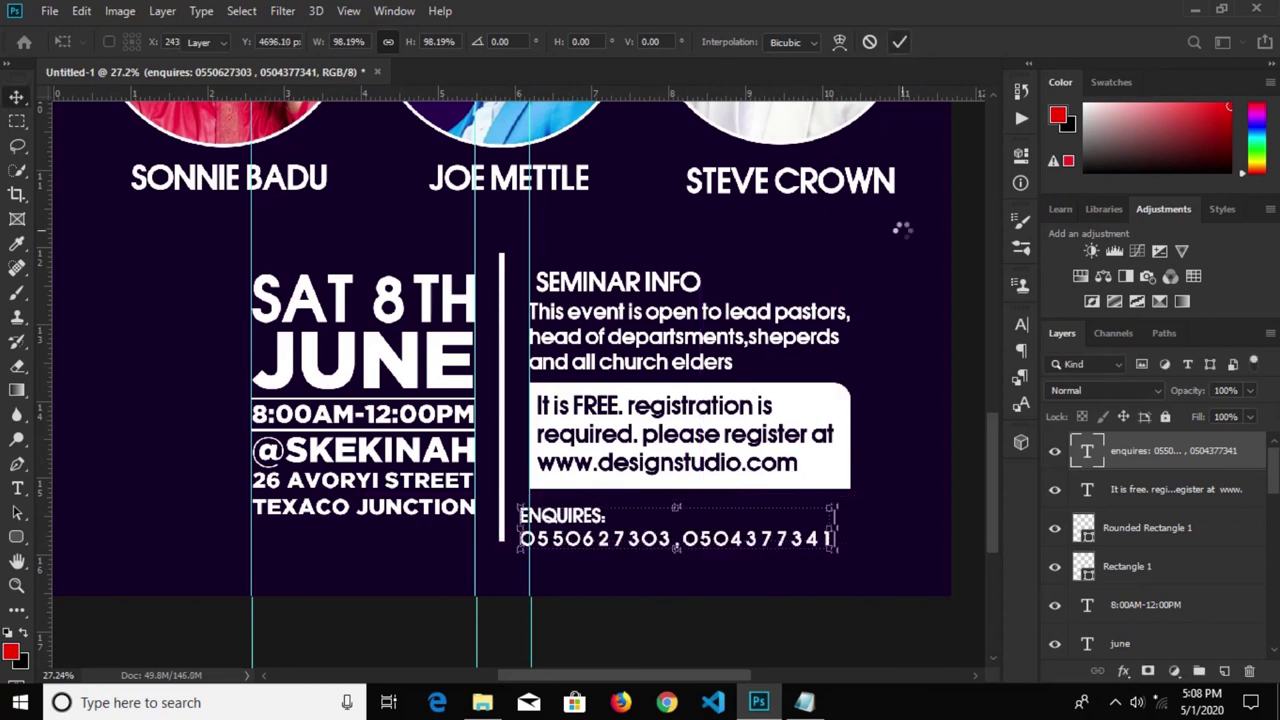
key("shift+Right")
key("shift+Right")
key("shift+Right")
key("shift+Right")
key("shift+Up")
key("shift+Right")
key("shift+Up")
key("shift+Up")
key("shift+Up")
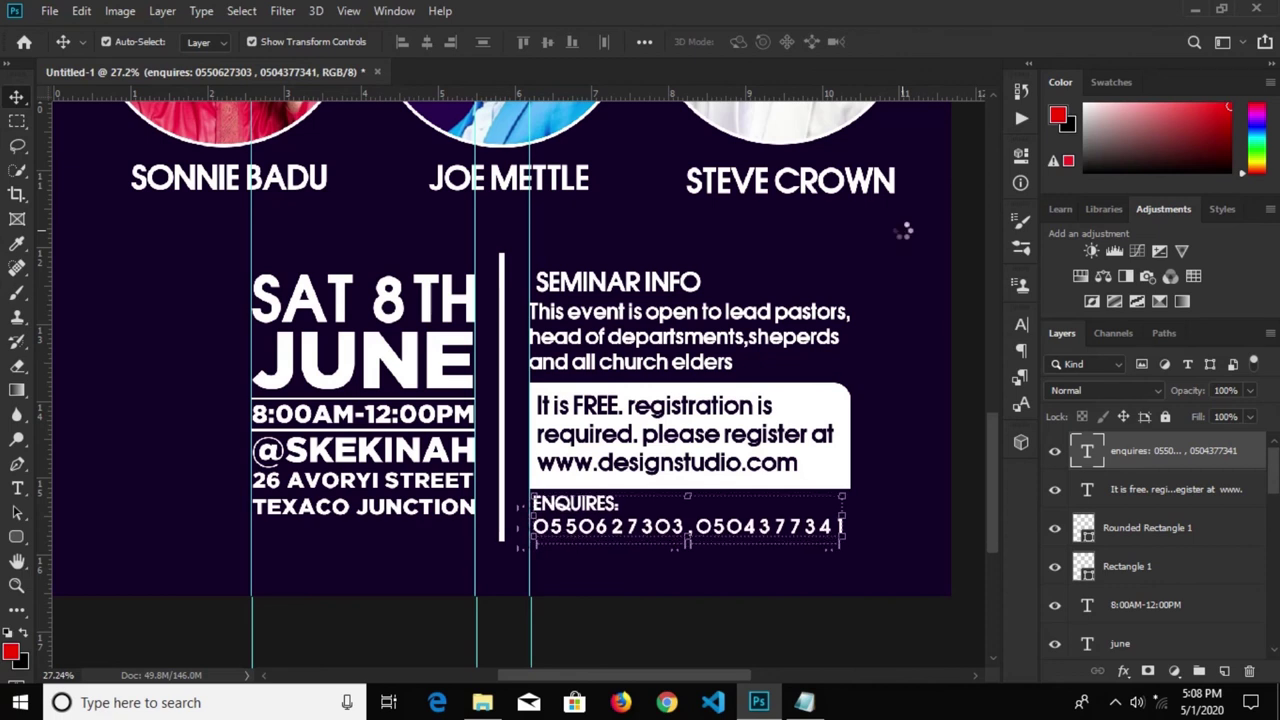
key("Left")
key("Left")
key("Left")
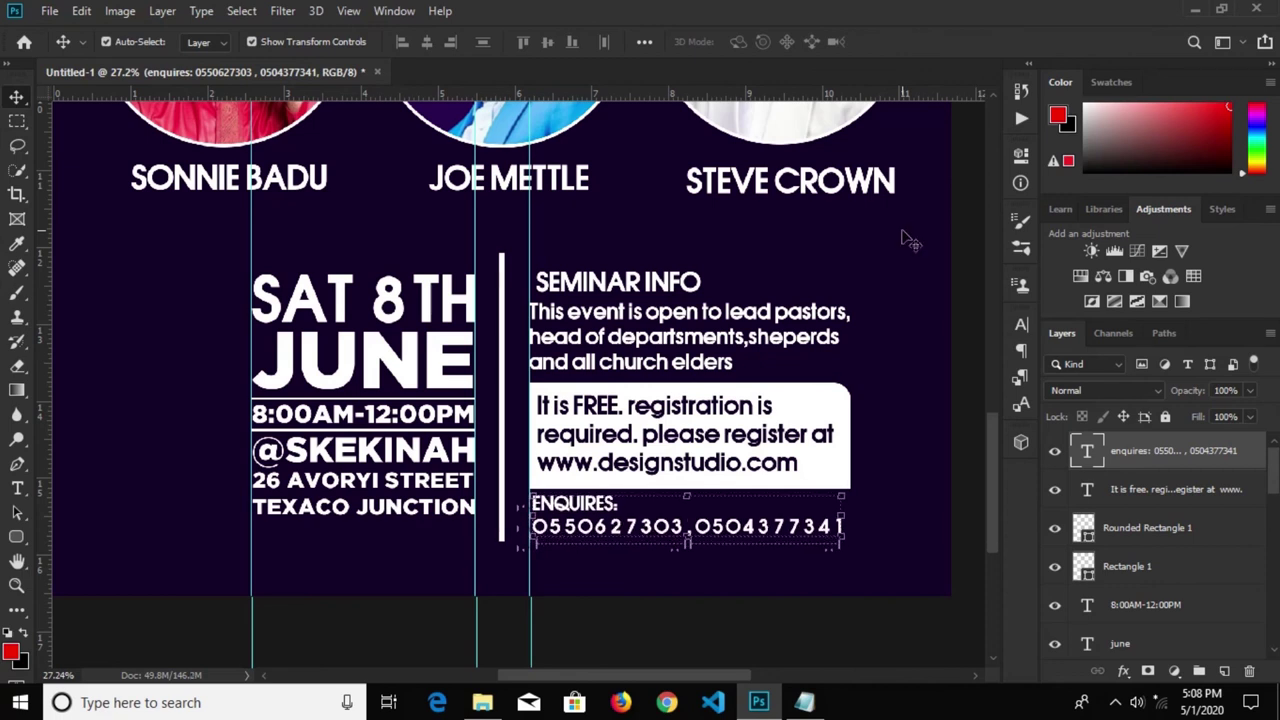
left_click(976, 326)
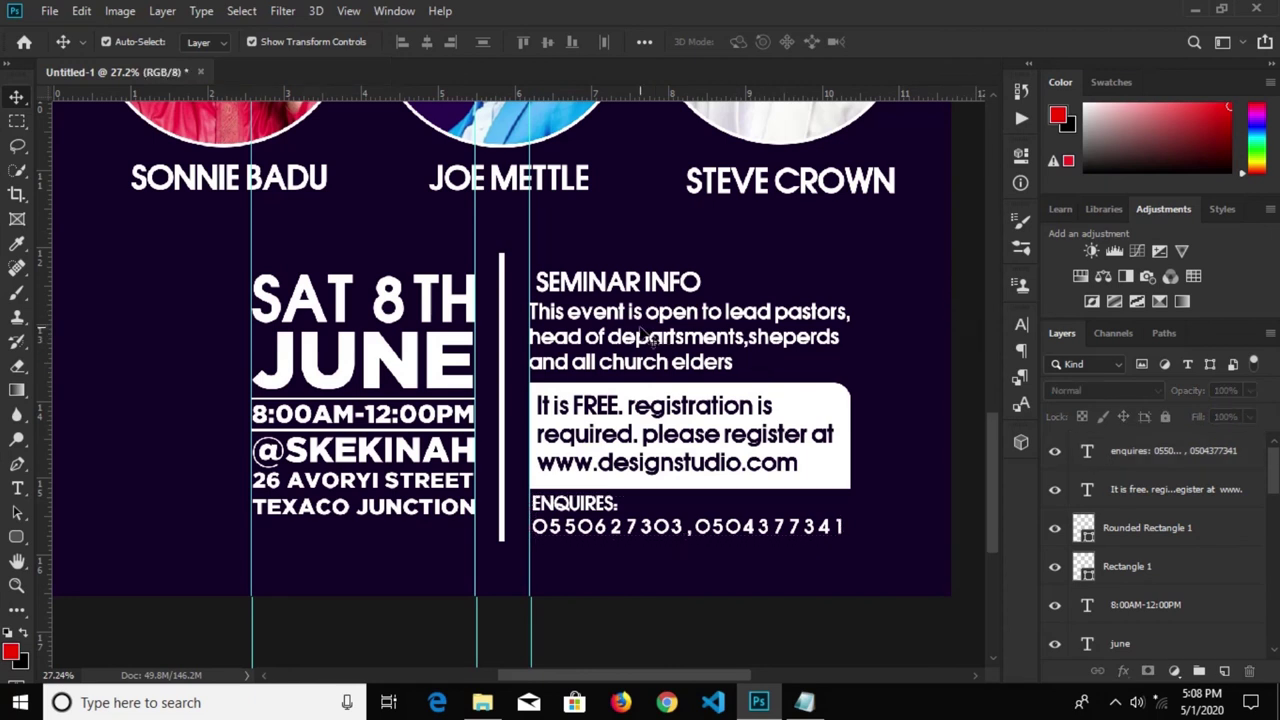
Nudge the free-registration text upward inside the white box
left_click(656, 452)
key("shift+Up")
key("shift+Up")
key("shift+Up")
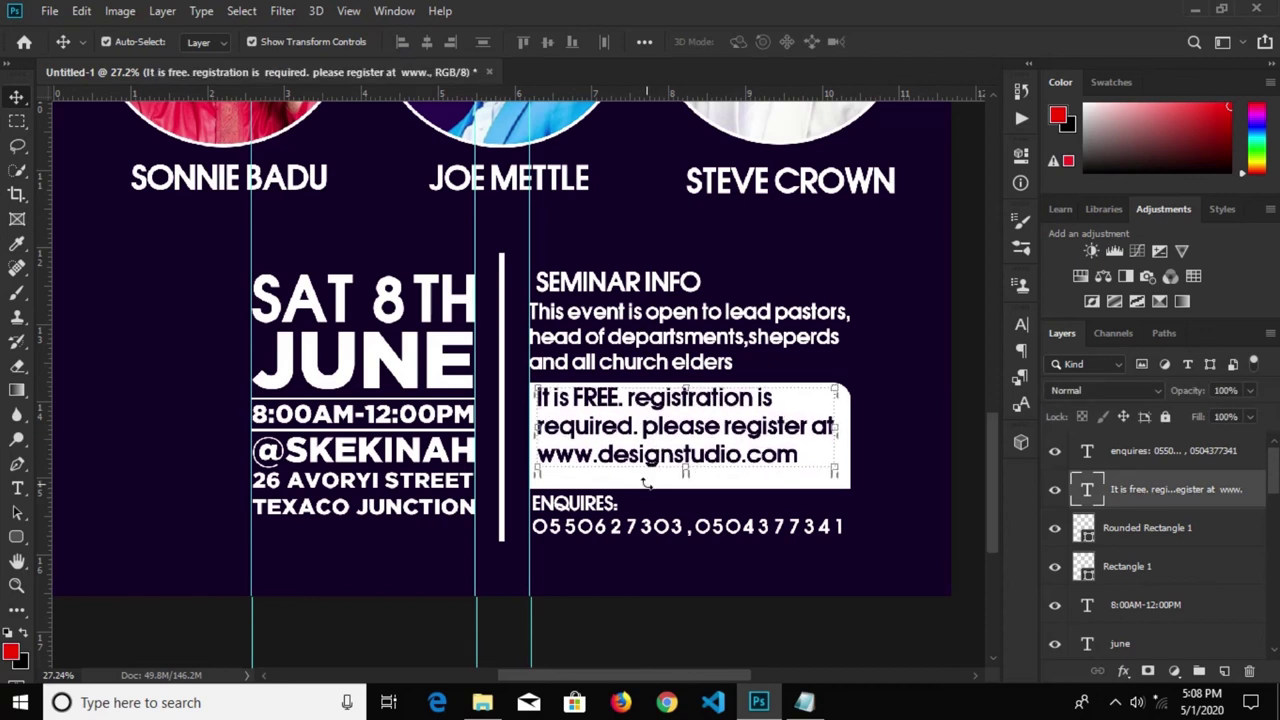
left_click(774, 514)
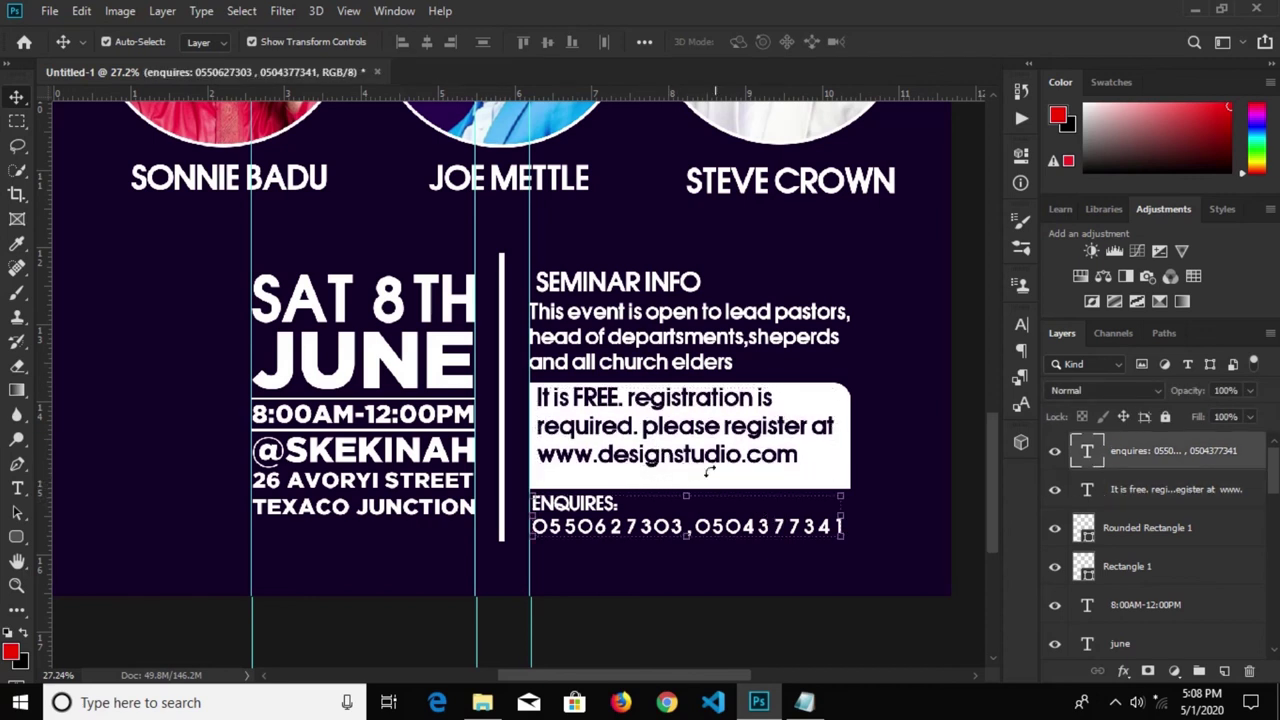
left_click(652, 495)
left_click(665, 487)
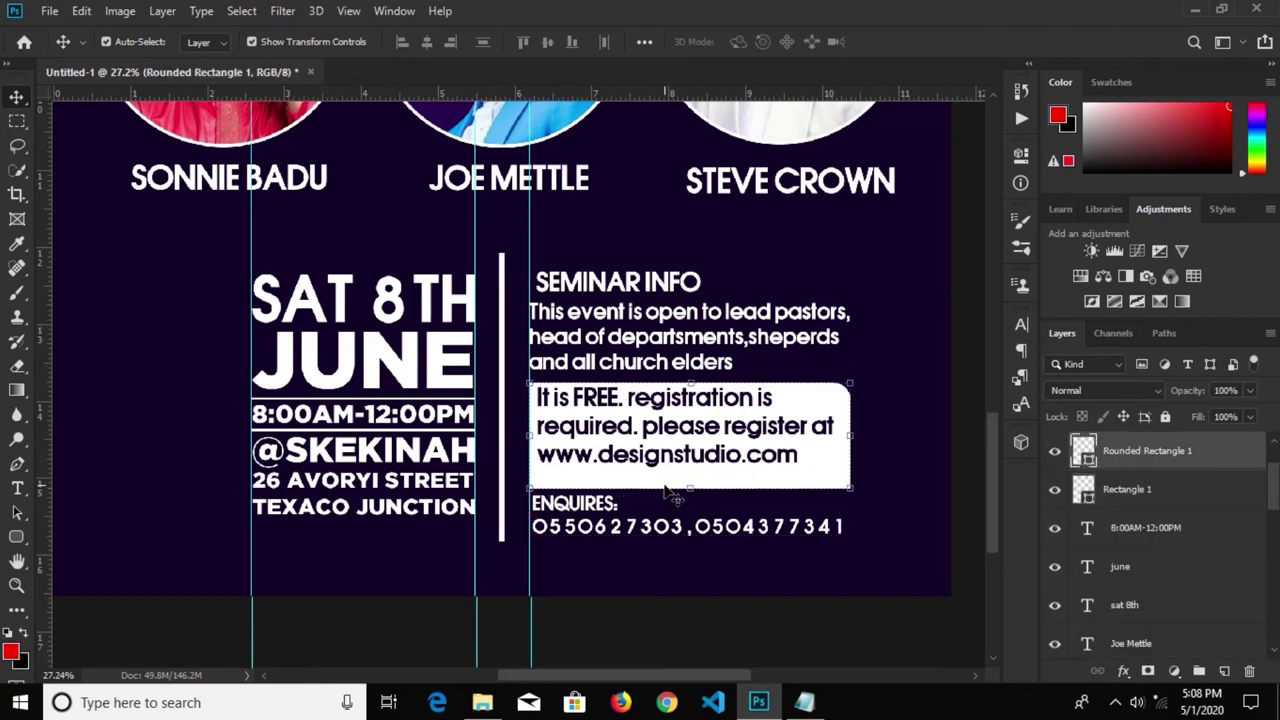
Shorten the white rounded box from the bottom and move the ENQUIRES contact text up beneath it
scroll(665, 487, "up", 2)
left_click_drag(699, 487, 699, 466)
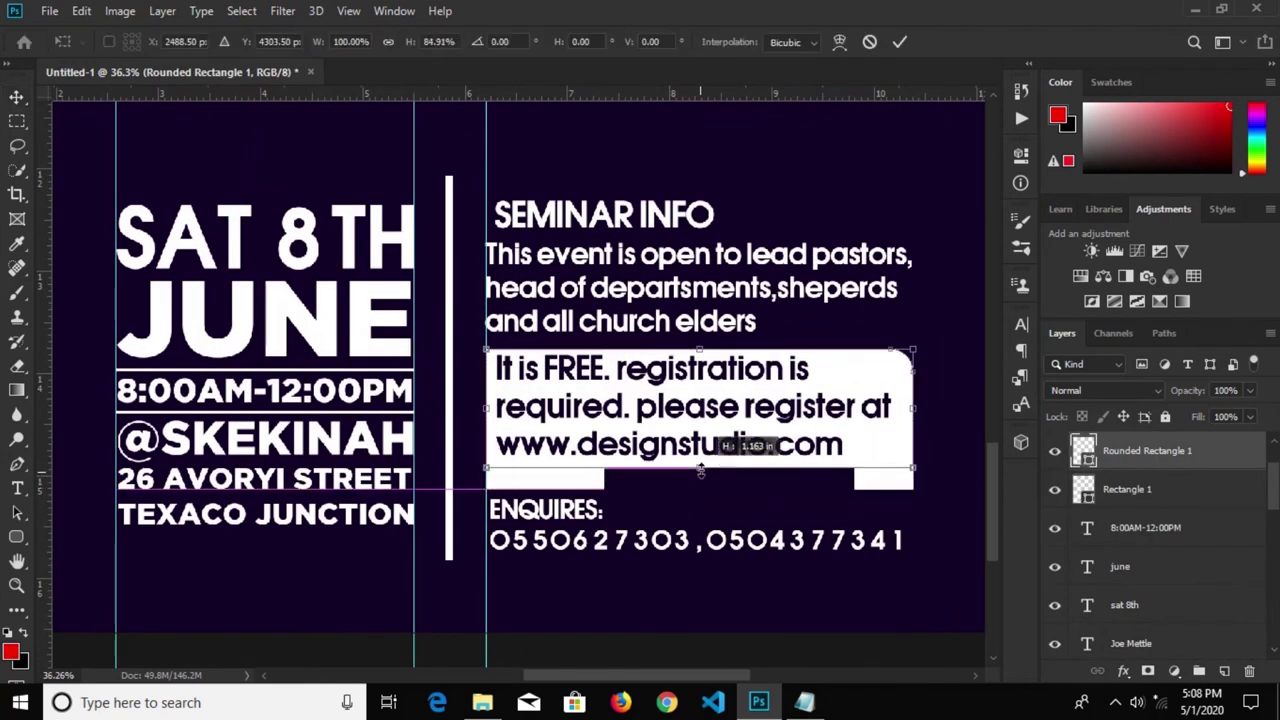
left_click(899, 41)
left_click(560, 516)
left_click_drag(560, 520, 558, 501)
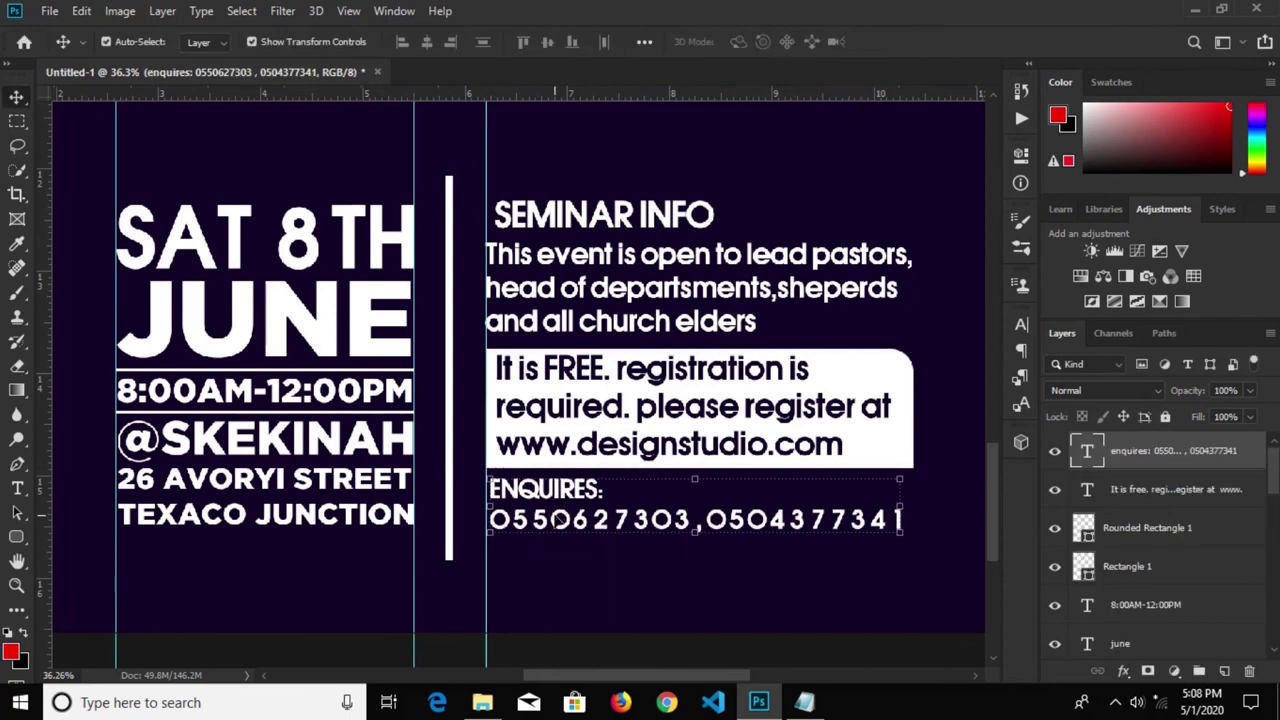
Remove both vertical guides by dragging them back onto the ruler
scroll(619, 314, "down", 3)
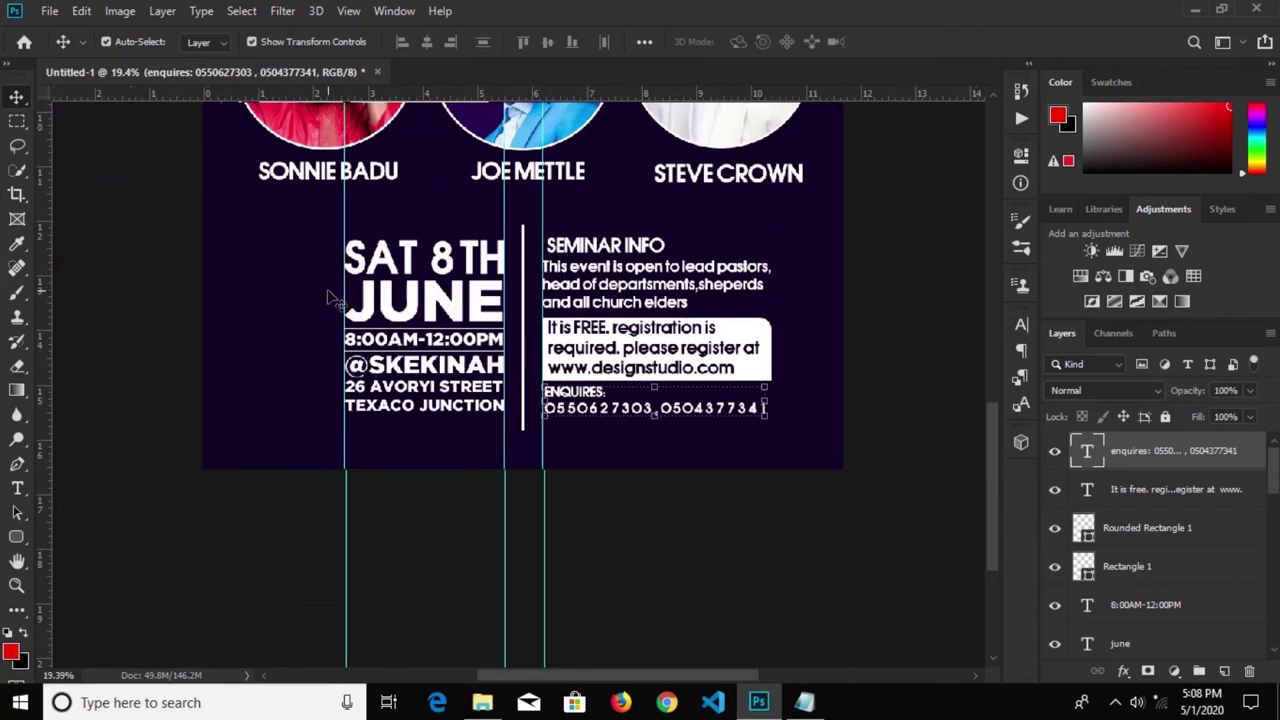
mouse_move(346, 288)
left_mouse_down()
mouse_move(12, 248)
mouse_move(6, 270)
left_mouse_up()
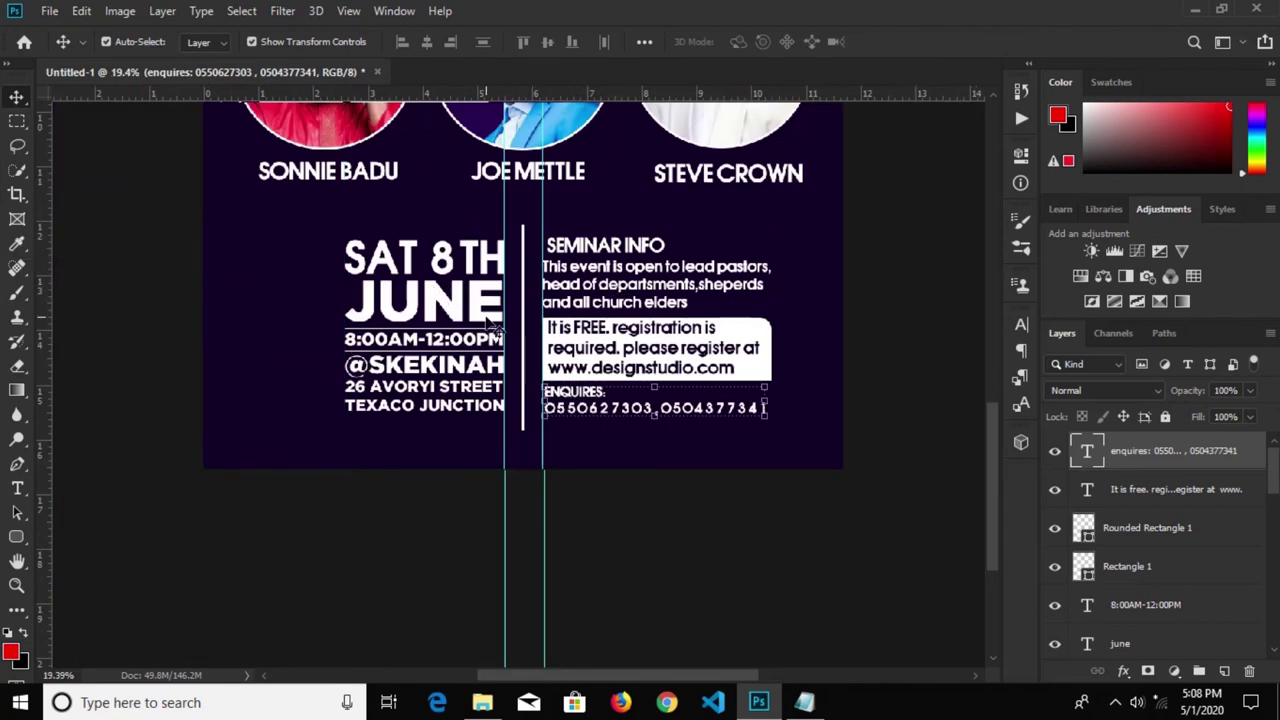
left_click_drag(505, 318, 14, 296)
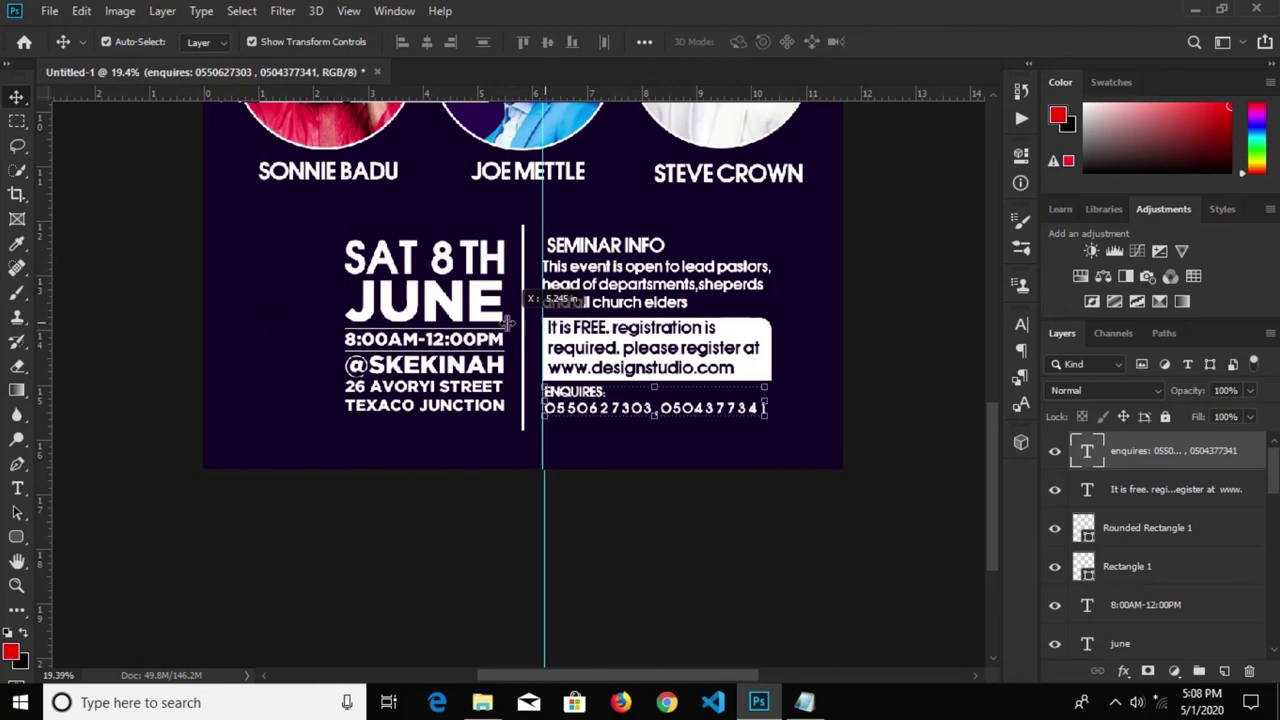
left_click_drag(544, 322, 12, 300)
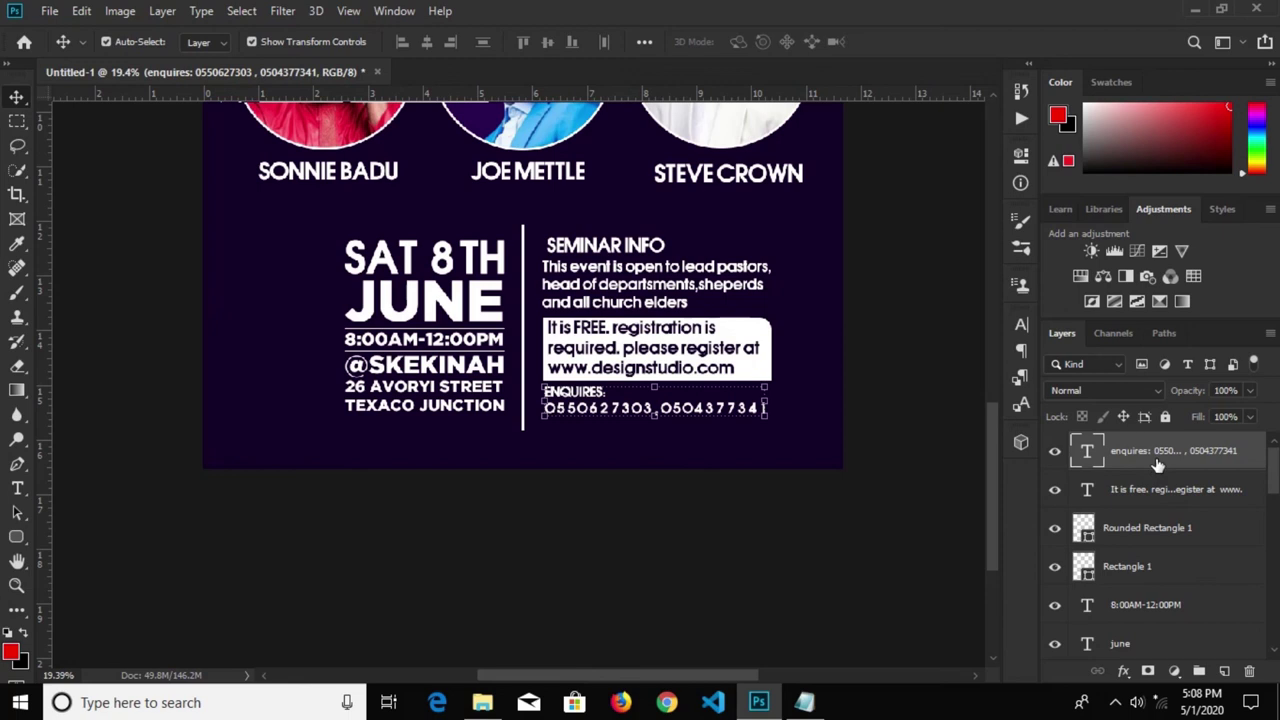
scroll(1170, 600, "down", 3)
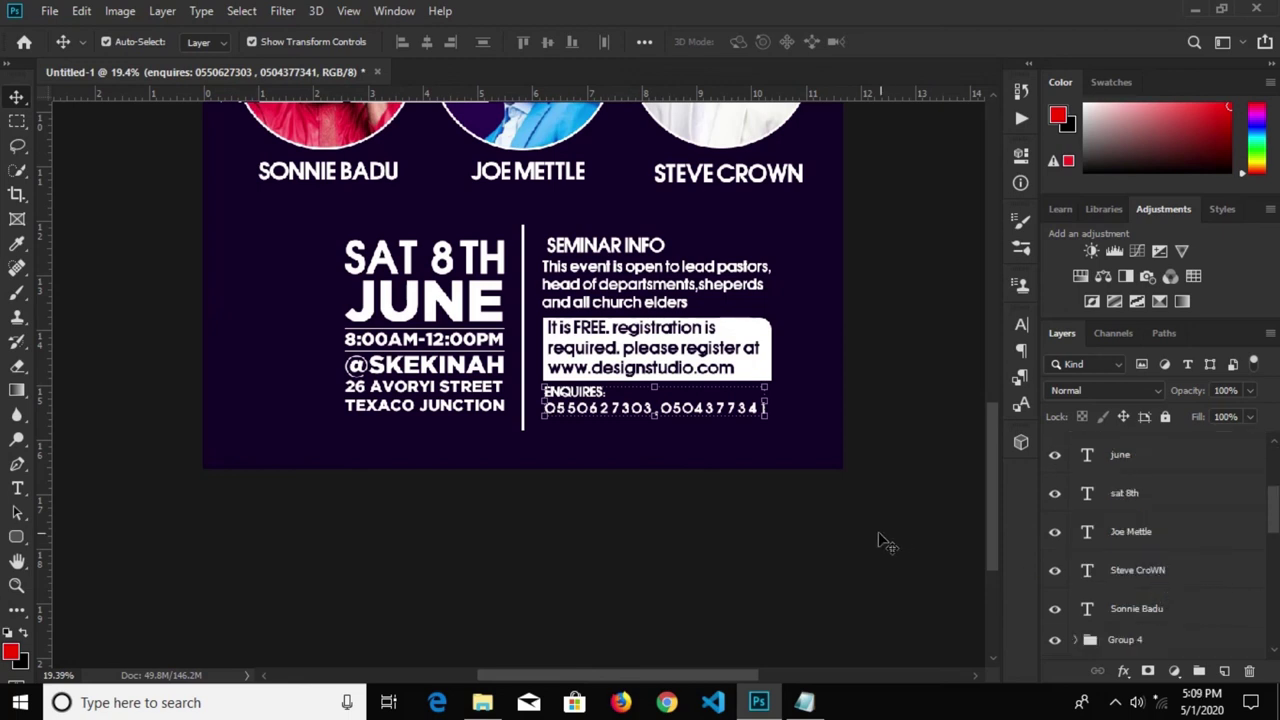
left_click(872, 482)
key("ctrl+0")
Fit the whole finished poster in the window to review it, then zoom toward the speaker portraits
scroll(603, 420, "up", 3)
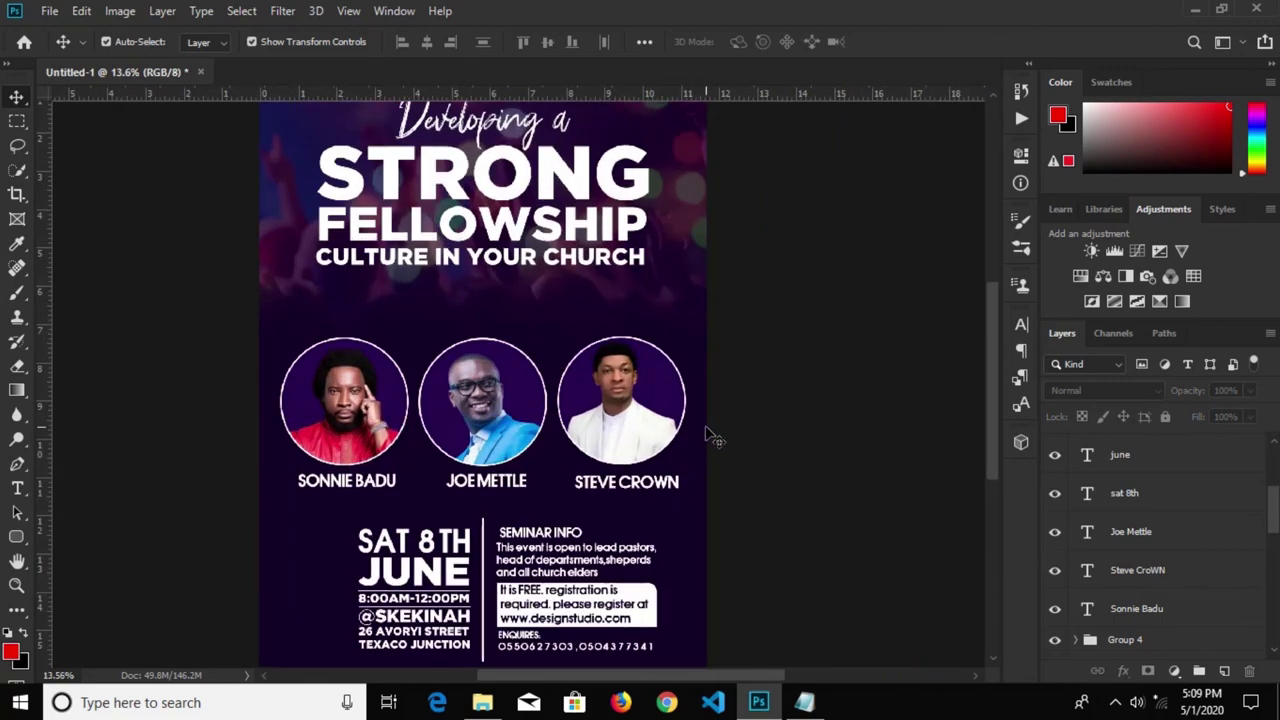
scroll(705, 435, "down", 2)
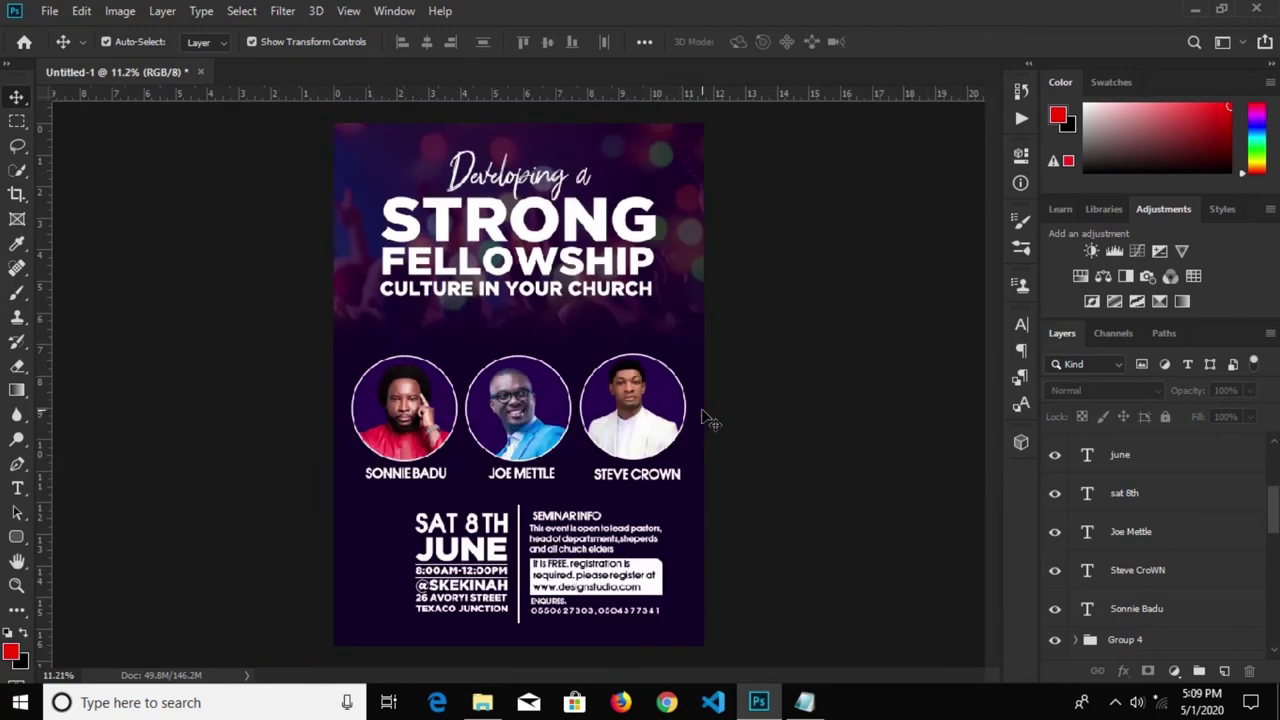
scroll(705, 420, "up", 1)
scroll(705, 420, "up", 1)
scroll(705, 420, "up", 1)
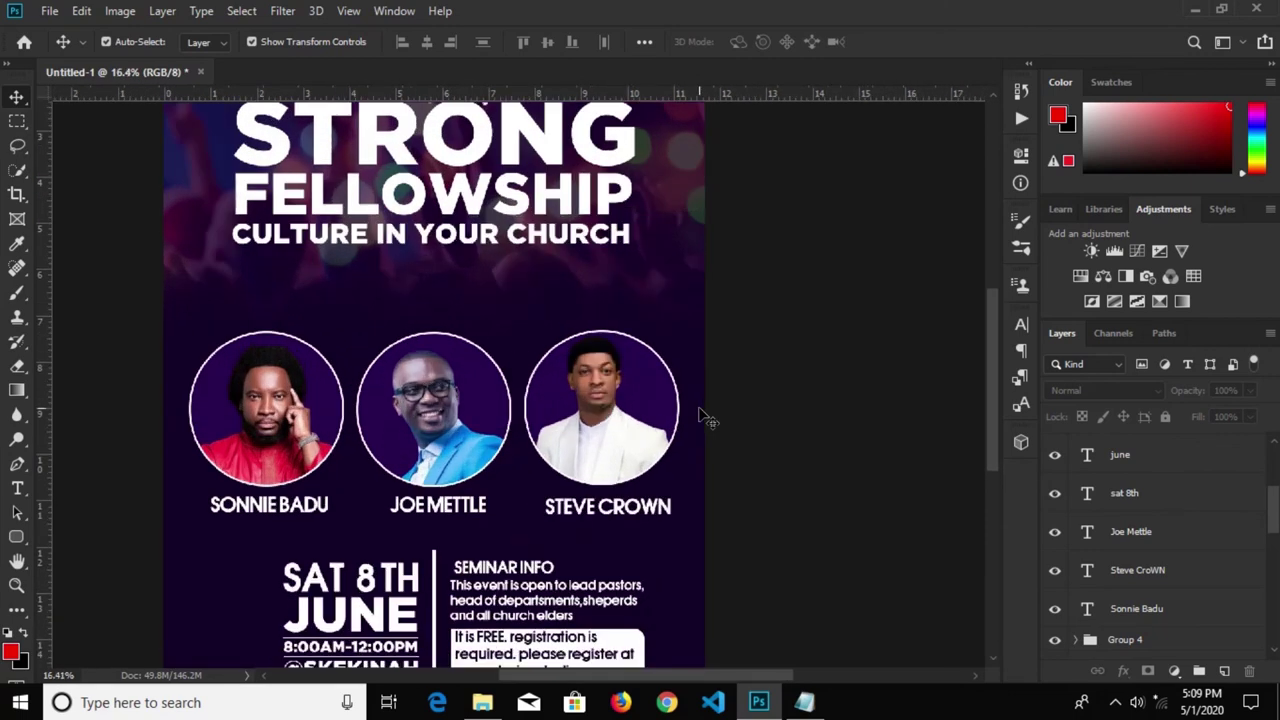
scroll(705, 420, "down", 2)
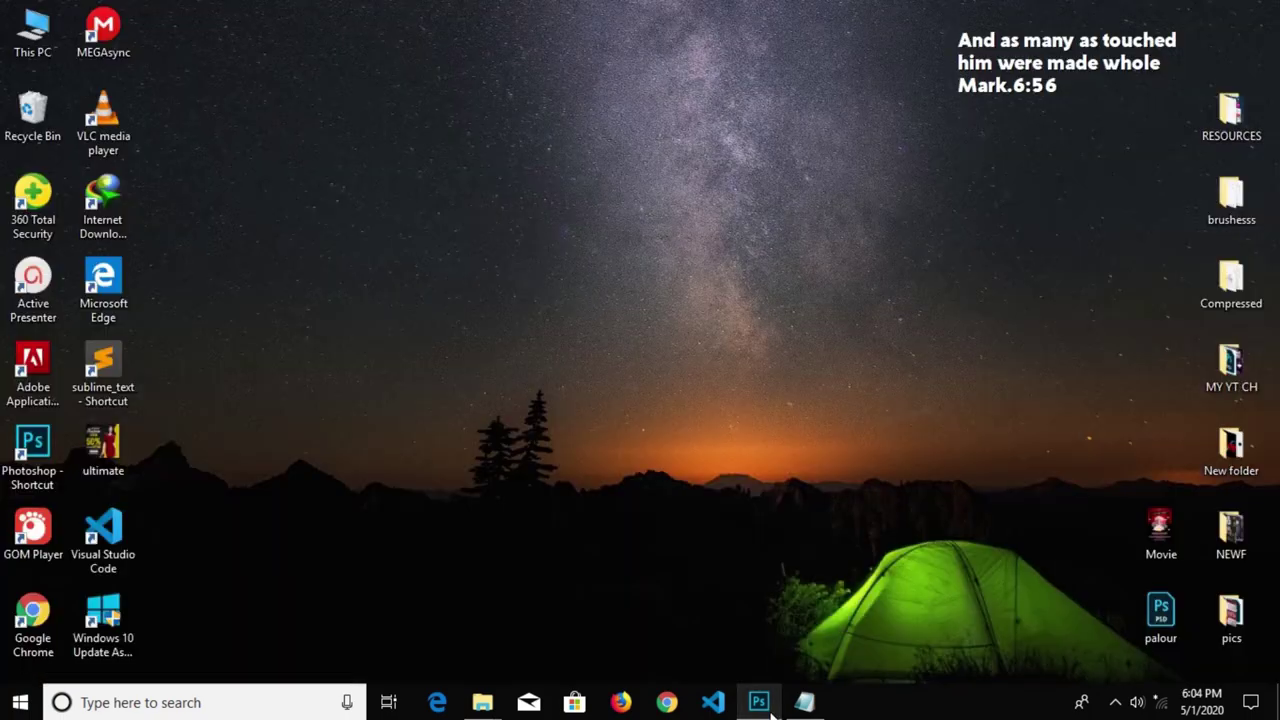
key("ctrl+0")
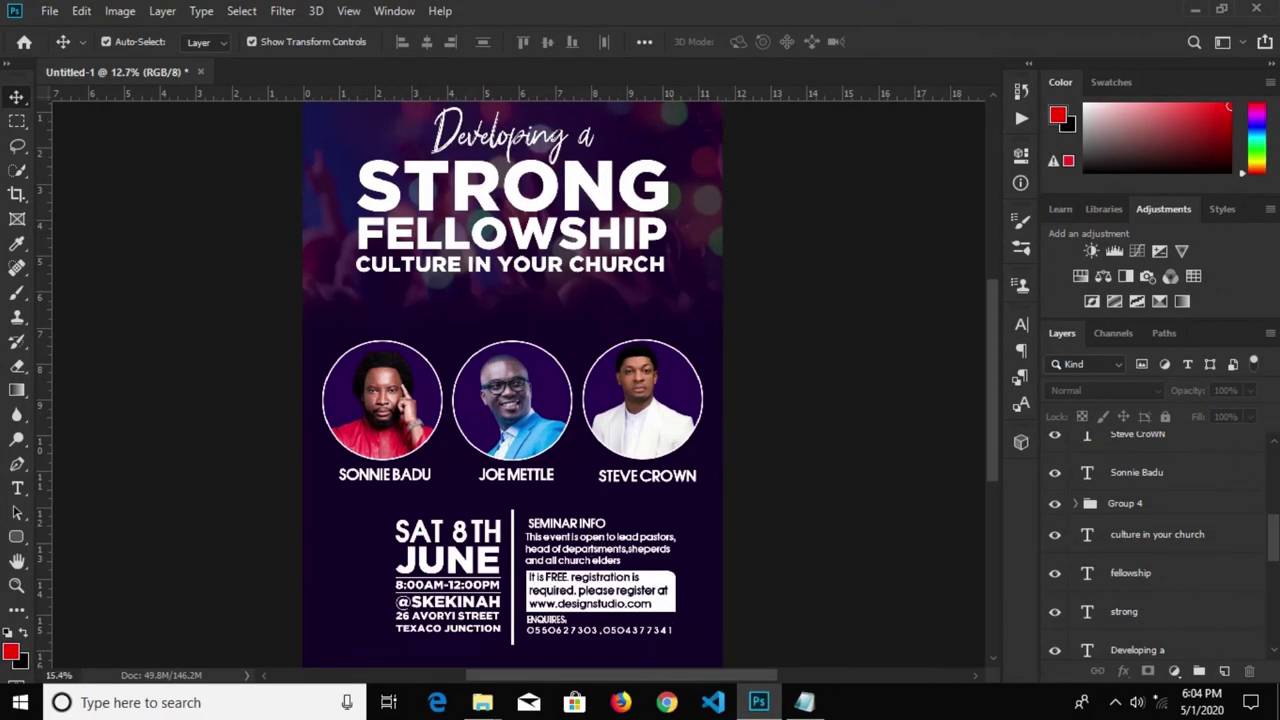
key("ctrl+plus")
Select the layers from enquires down to Rectangle 1, plus the 8:00AM-12:00PM time text
scroll(1275, 449, "up", 3)
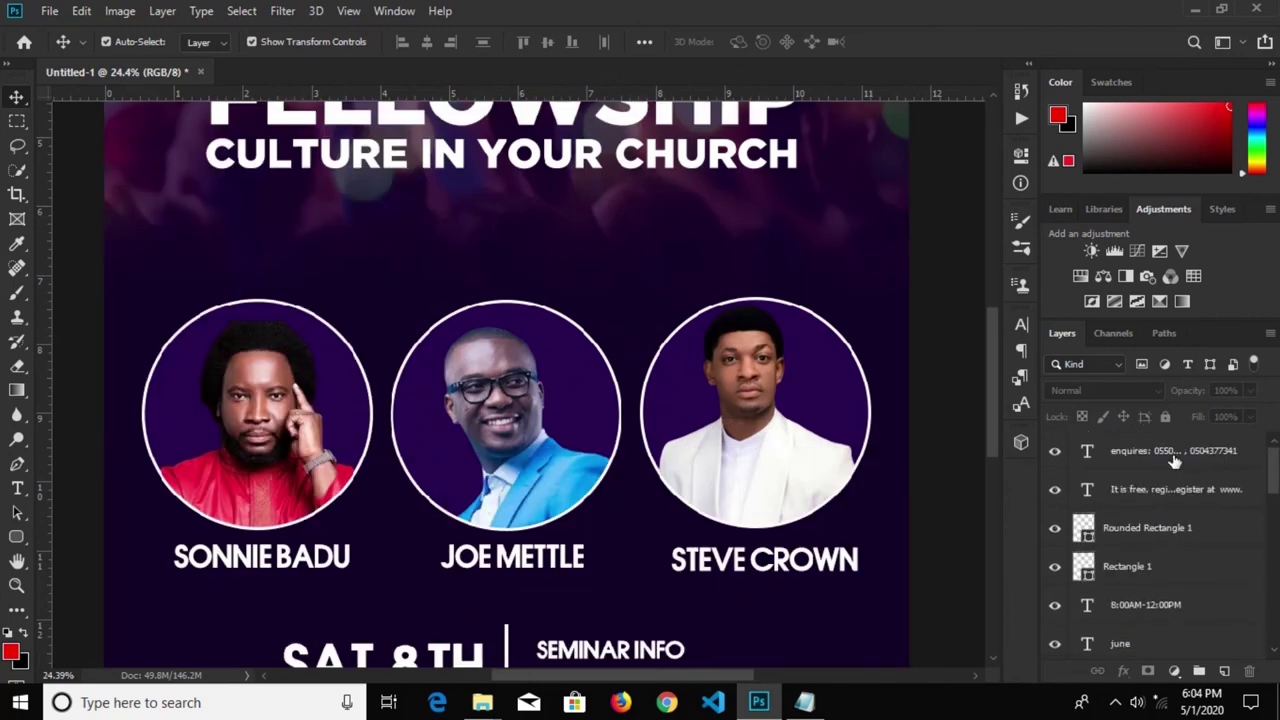
scroll(990, 487, "down", 3)
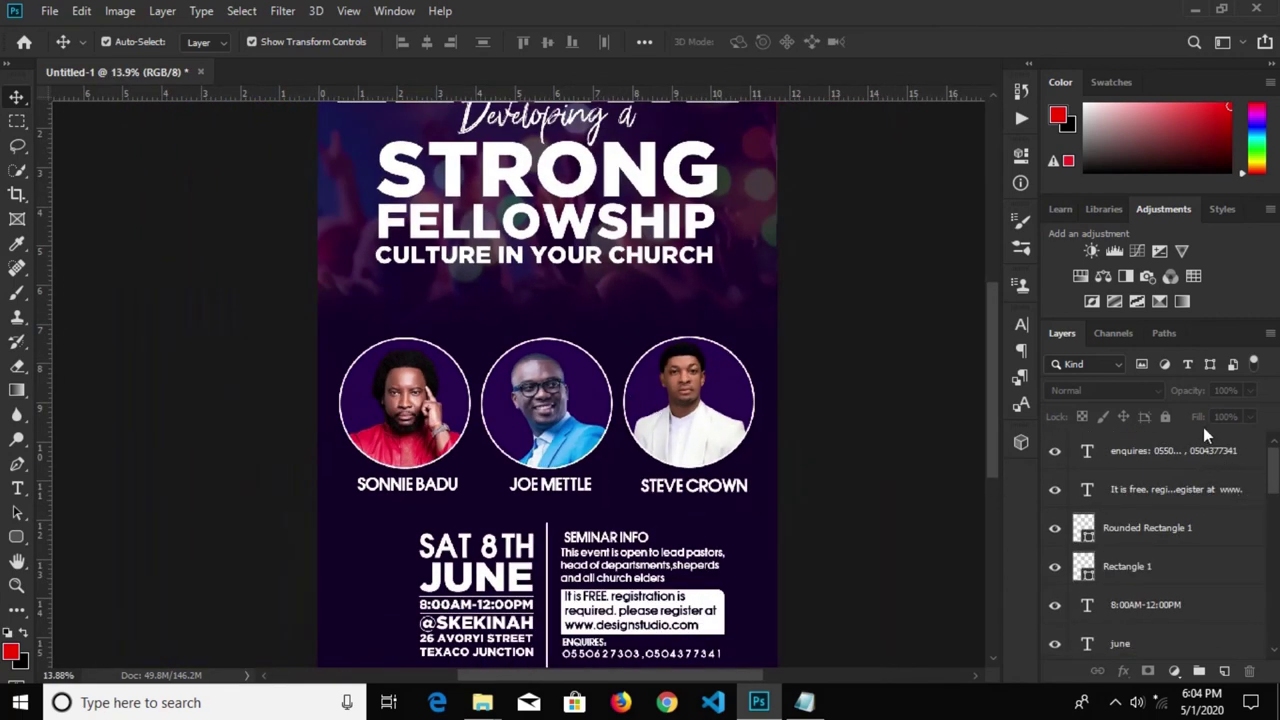
left_click(1199, 455)
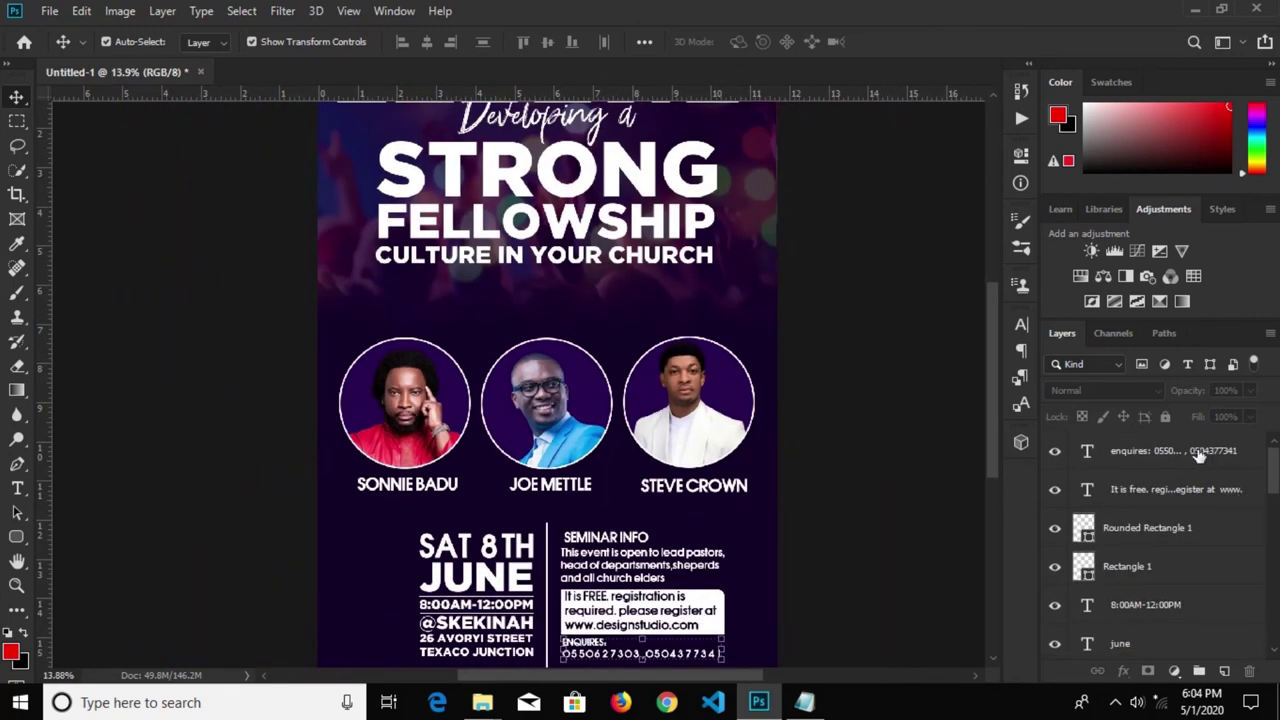
left_click(1175, 538)
left_click(1172, 567)
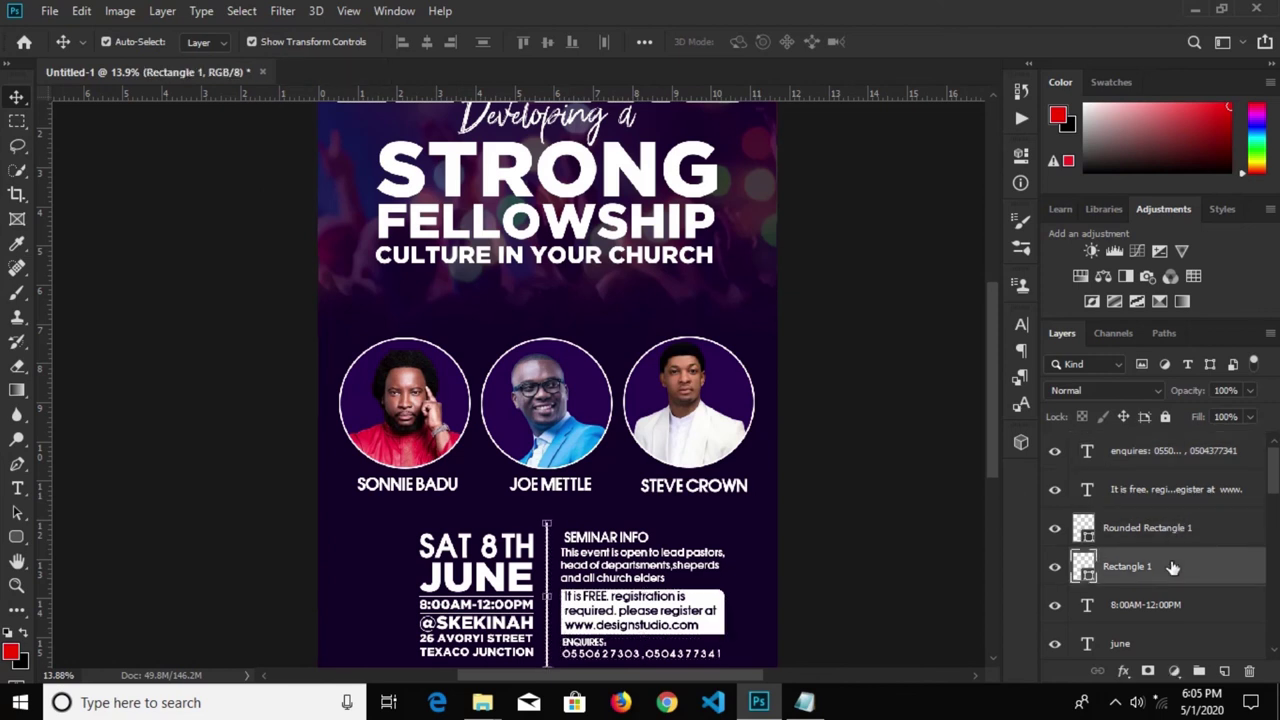
left_click(1166, 462, "shift")
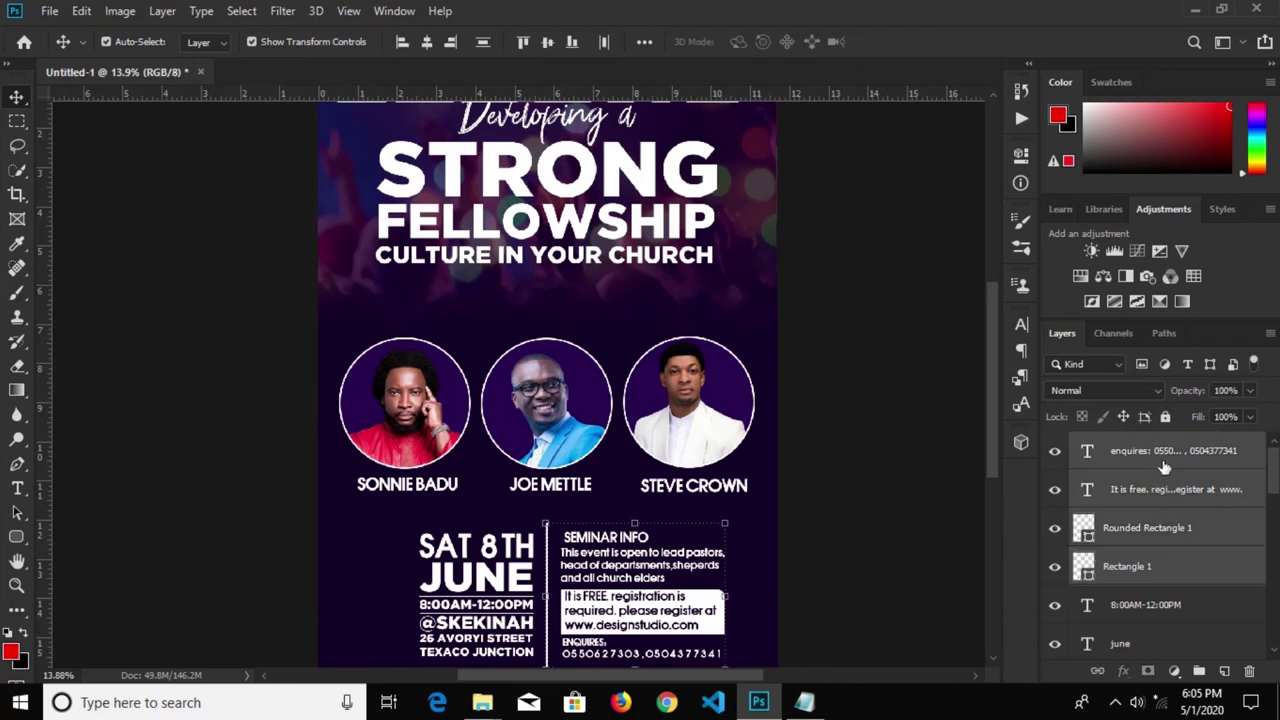
left_click(1158, 610, "ctrl")
Add the sat 8th date layer to the selection, leaving out the Joe Mettle layer
scroll(1277, 487, "down", 3)
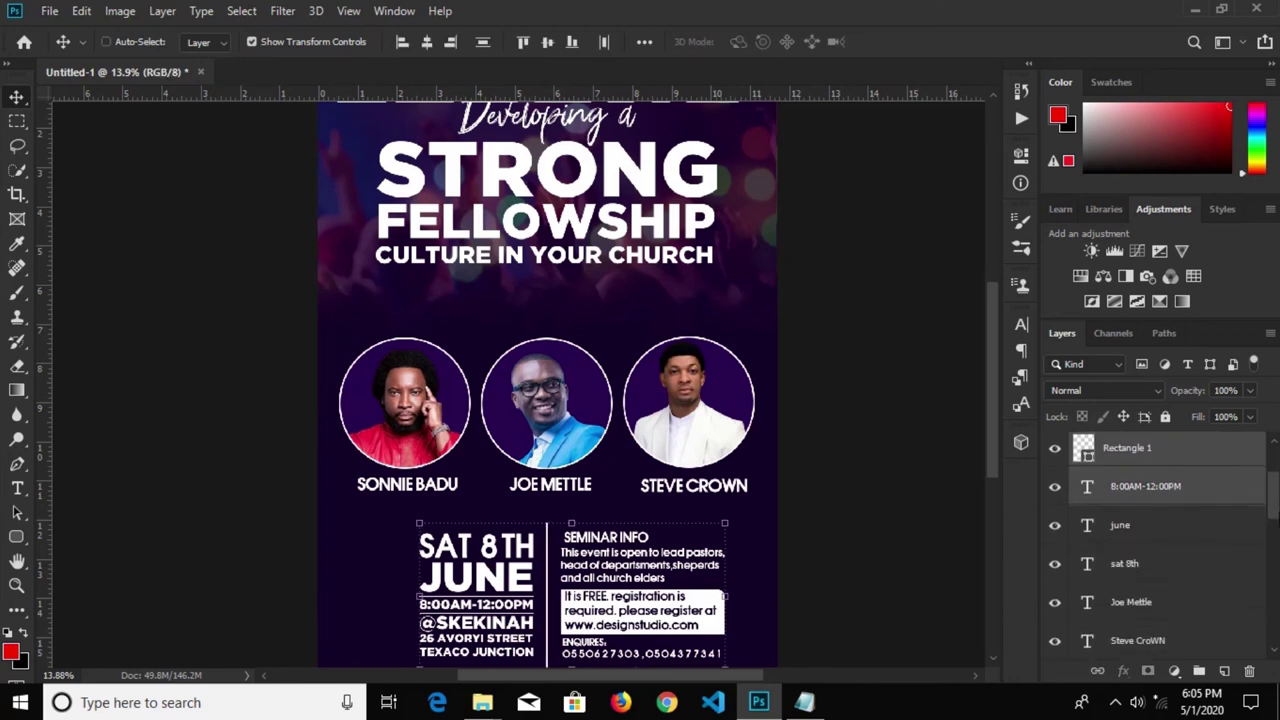
scroll(1277, 487, "down", 2)
scroll(1277, 487, "down", 1)
scroll(1158, 540, "up", 1)
scroll(1158, 540, "up", 1)
left_click(1158, 538, "ctrl")
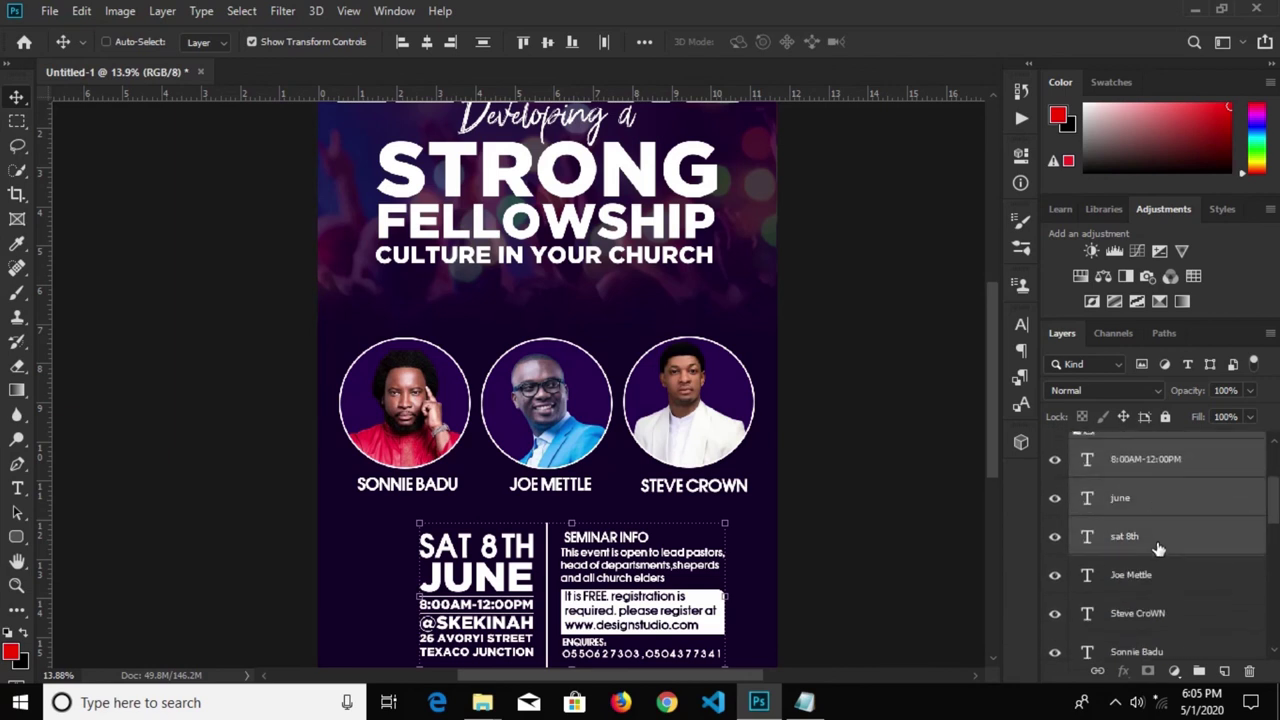
left_click(1165, 575, "ctrl")
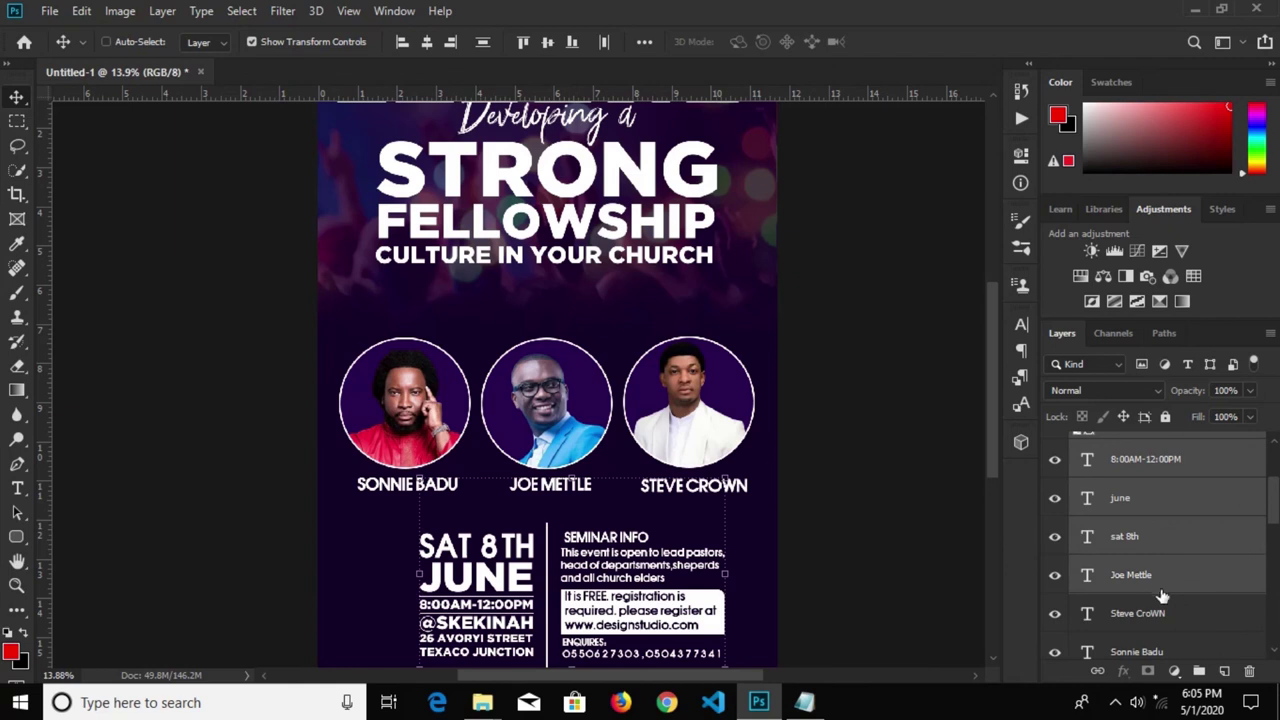
left_click(1155, 588, "ctrl")
left_click_drag(1276, 513, 1276, 558)
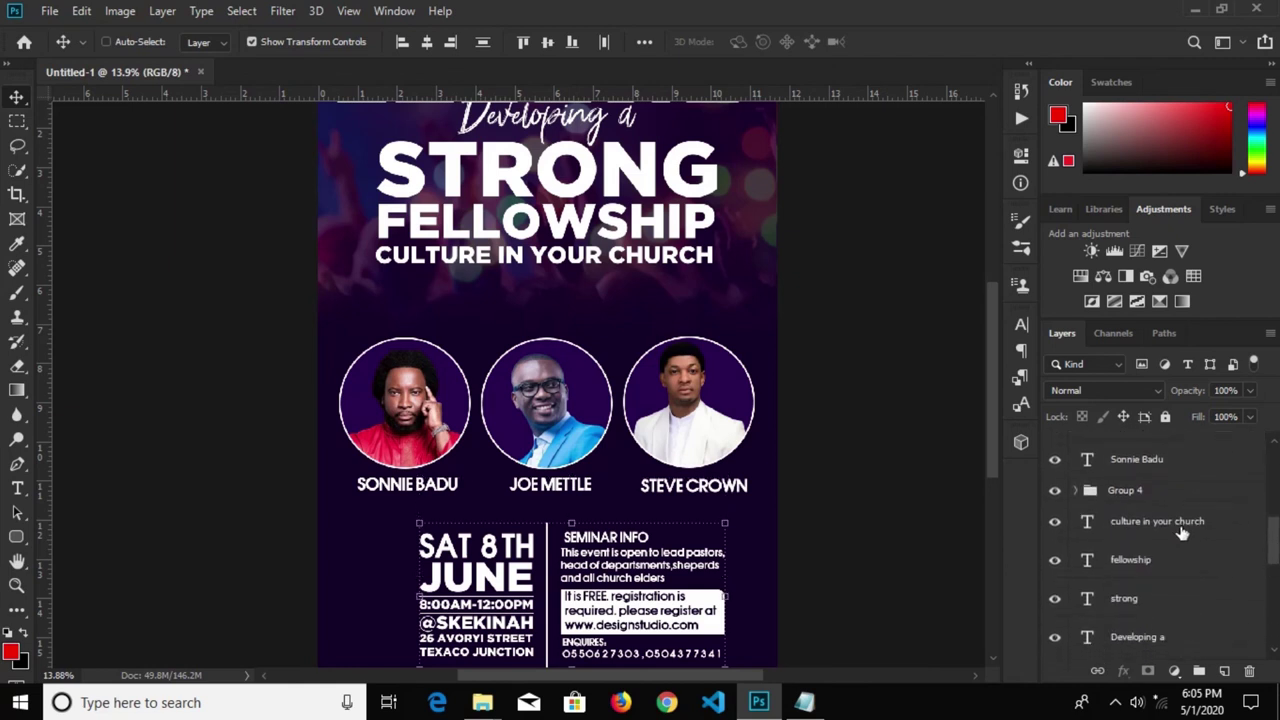
left_click_drag(1271, 556, 1272, 620)
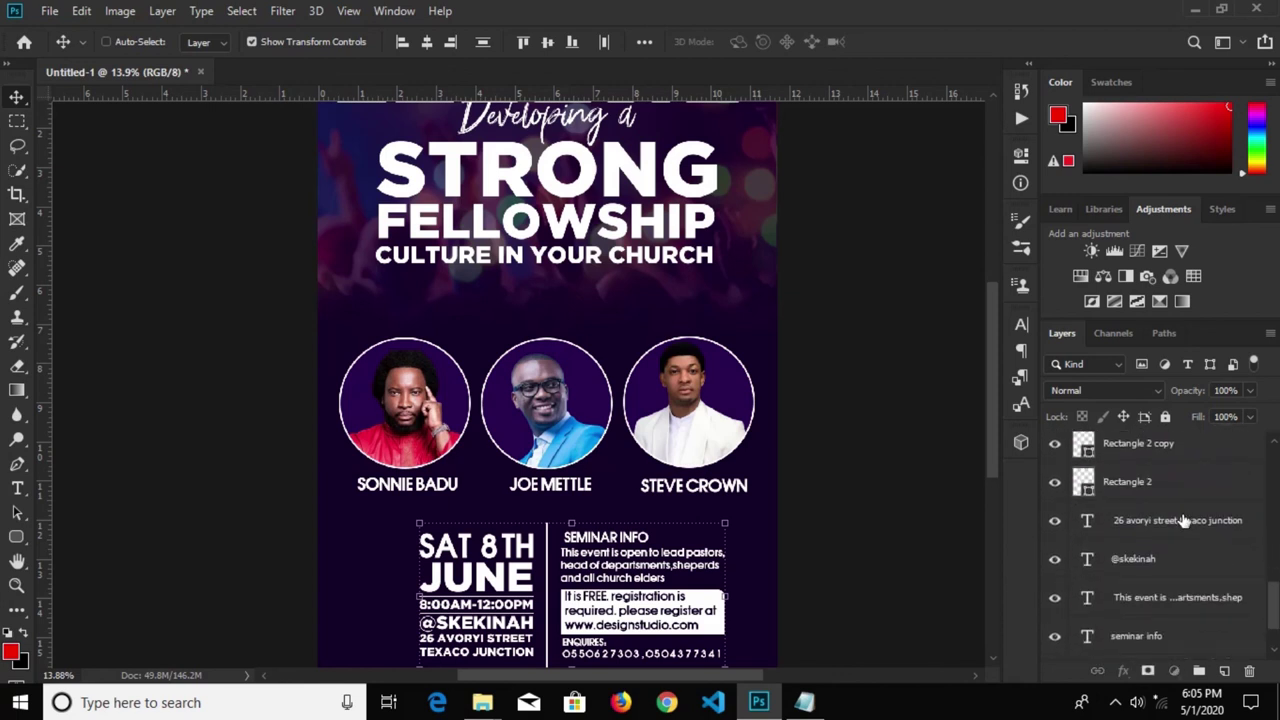
left_click(1183, 520)
left_click(1174, 565, "ctrl")
left_click(1259, 610, "ctrl")
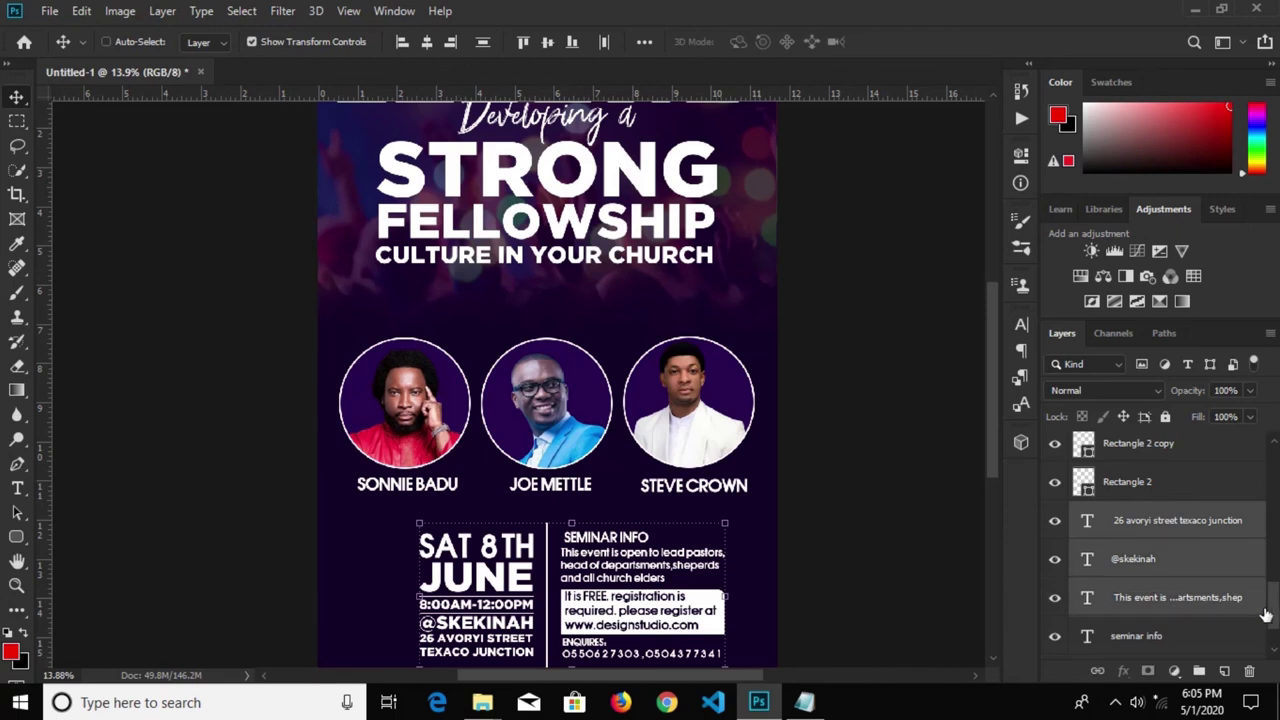
scroll(1187, 590, "down", 2)
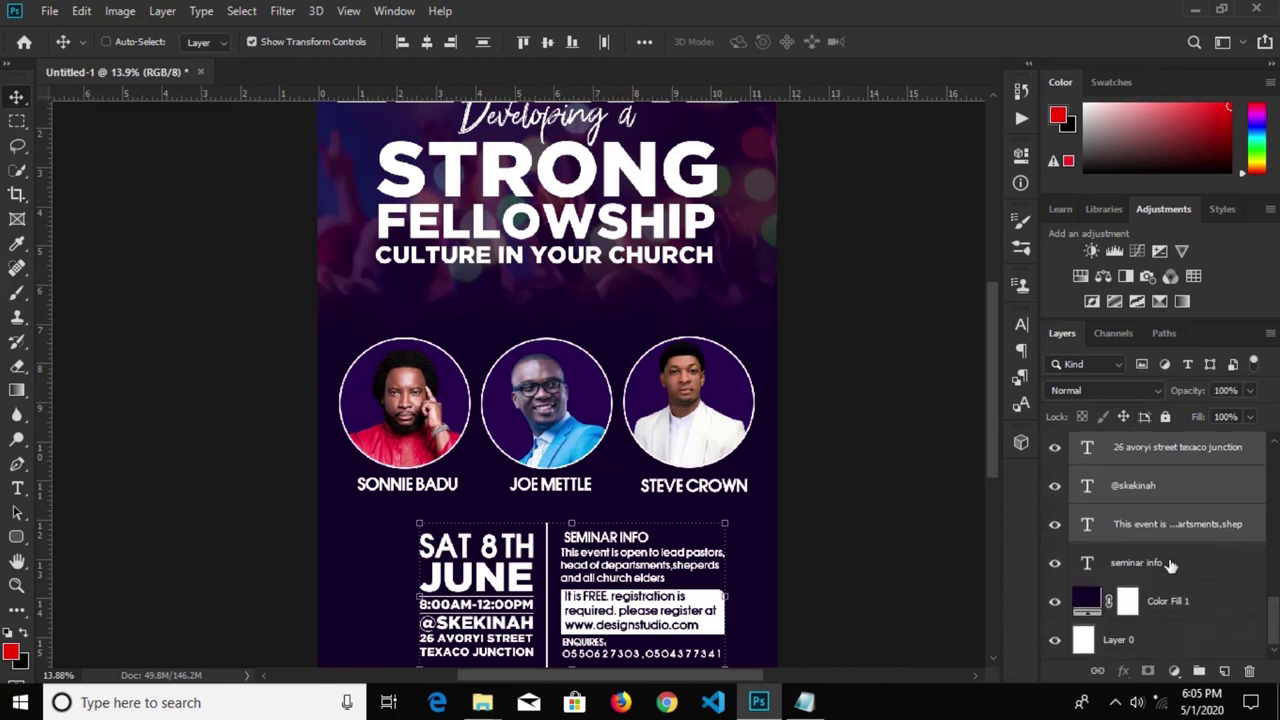
left_click(1171, 565, "ctrl")
scroll(889, 395, "down", 2)
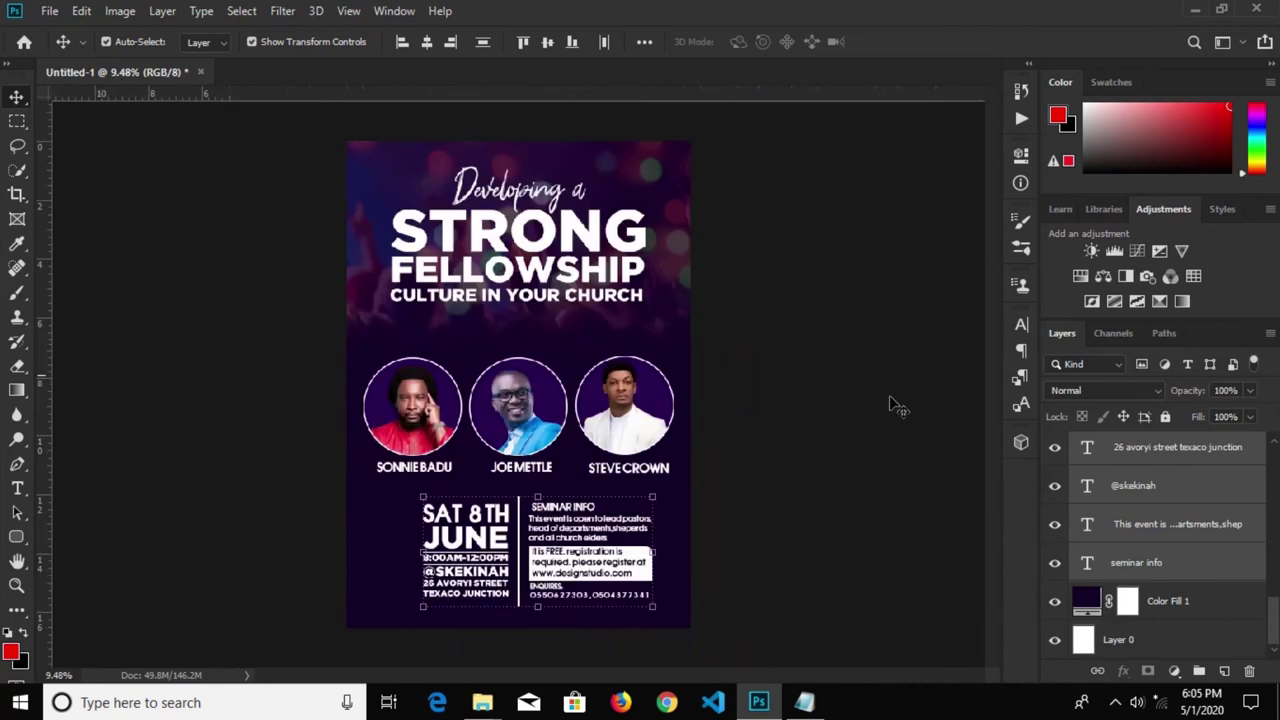
scroll(889, 395, "down", 1)
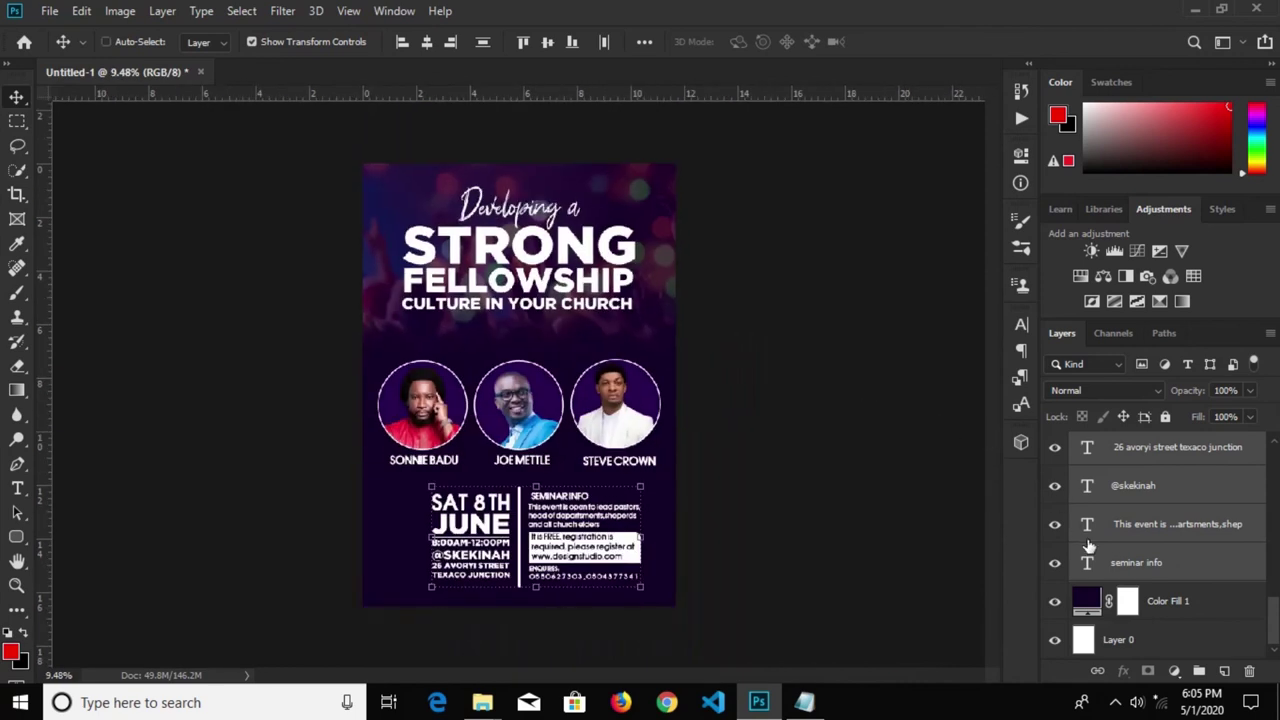
Group the selected info layers, then group Rectangle 2 with Rectangle 2 copy
key("ctrl+g")
left_click(1055, 447)
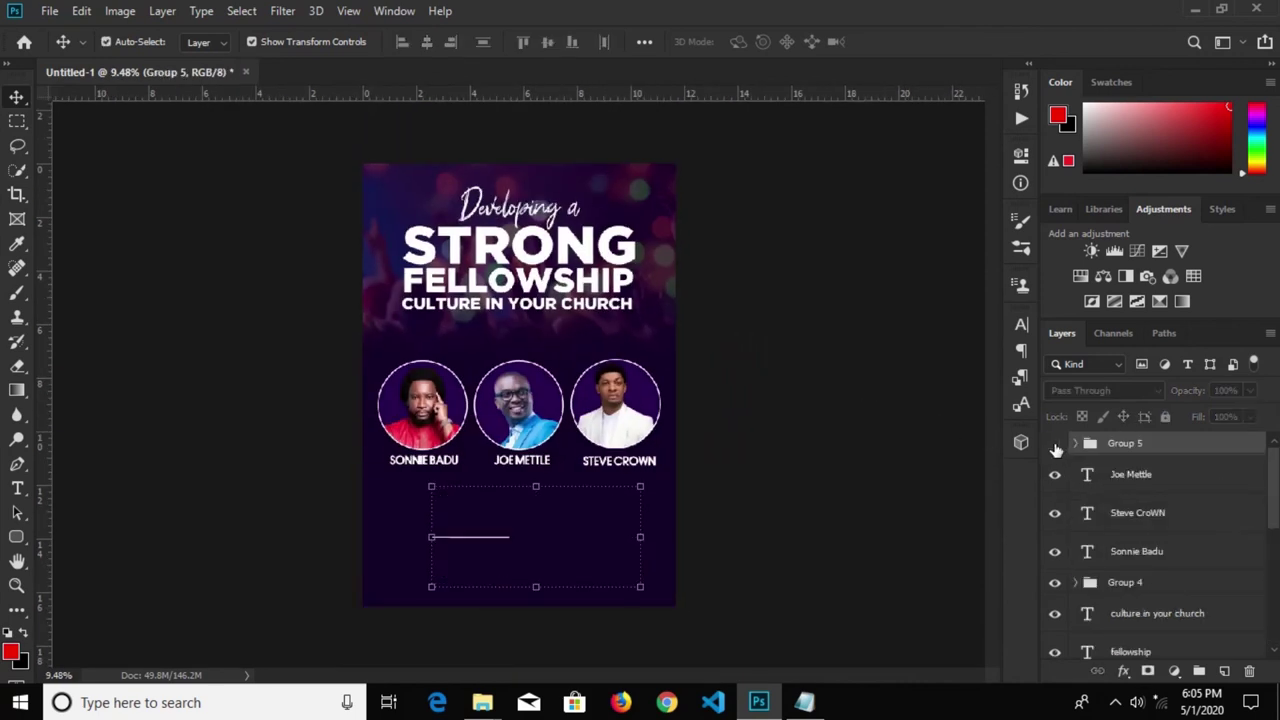
left_click(1055, 447)
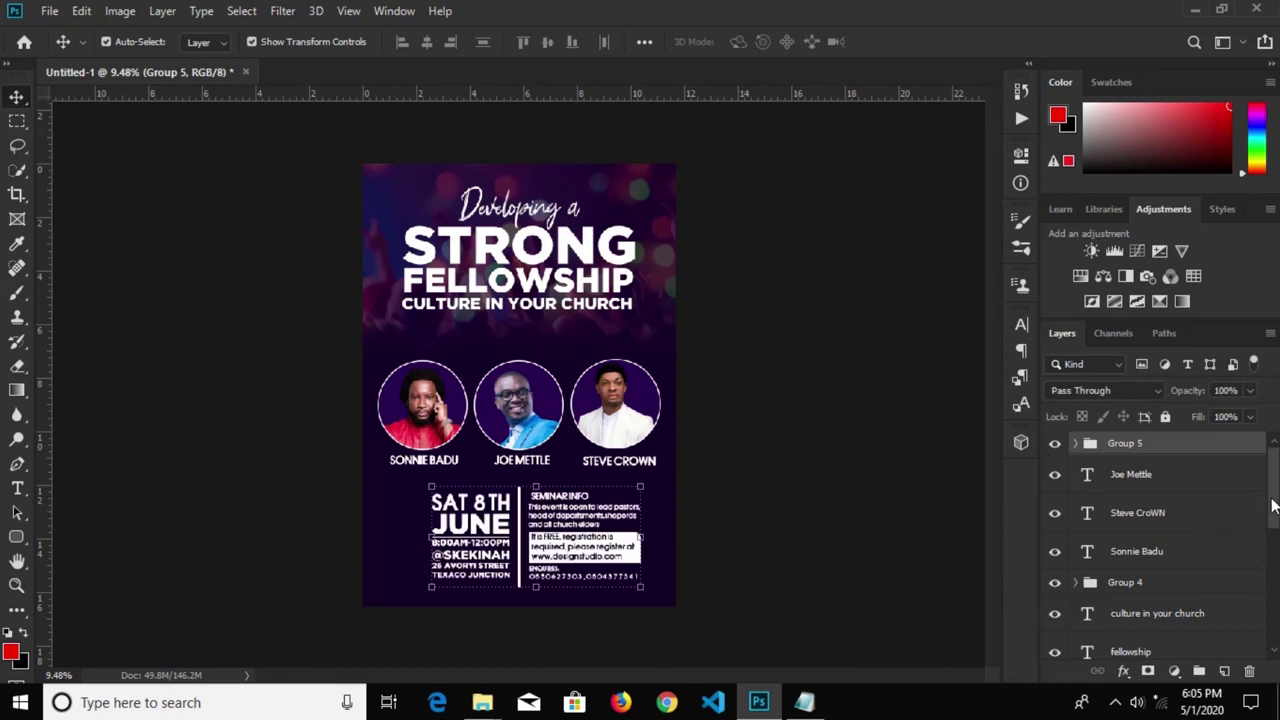
left_click_drag(1272, 507, 1277, 532)
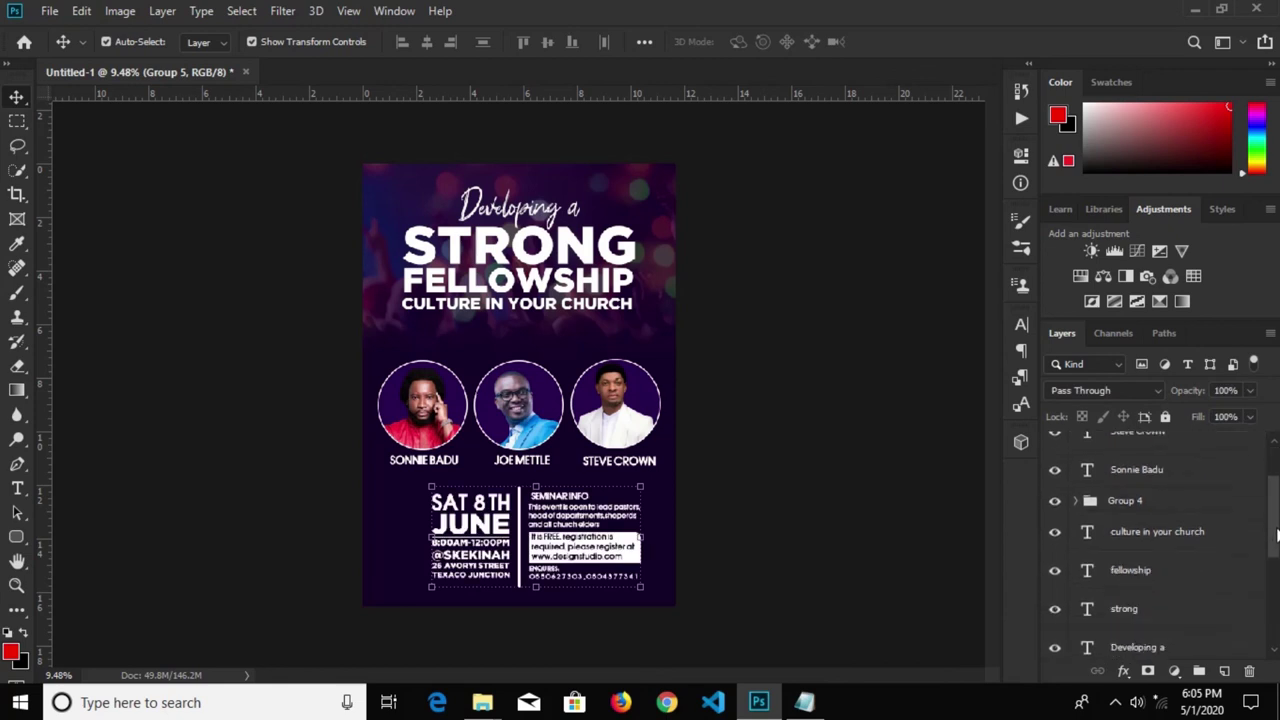
left_click_drag(1277, 532, 1277, 636)
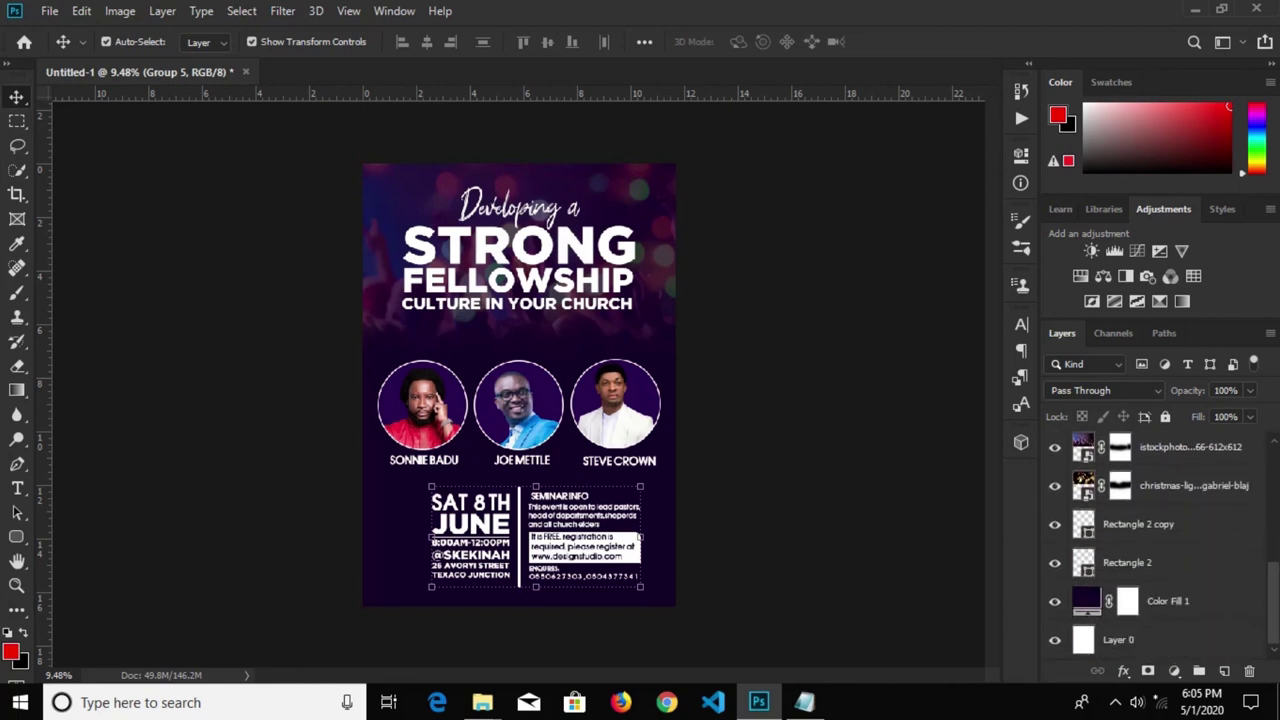
left_click(1182, 580)
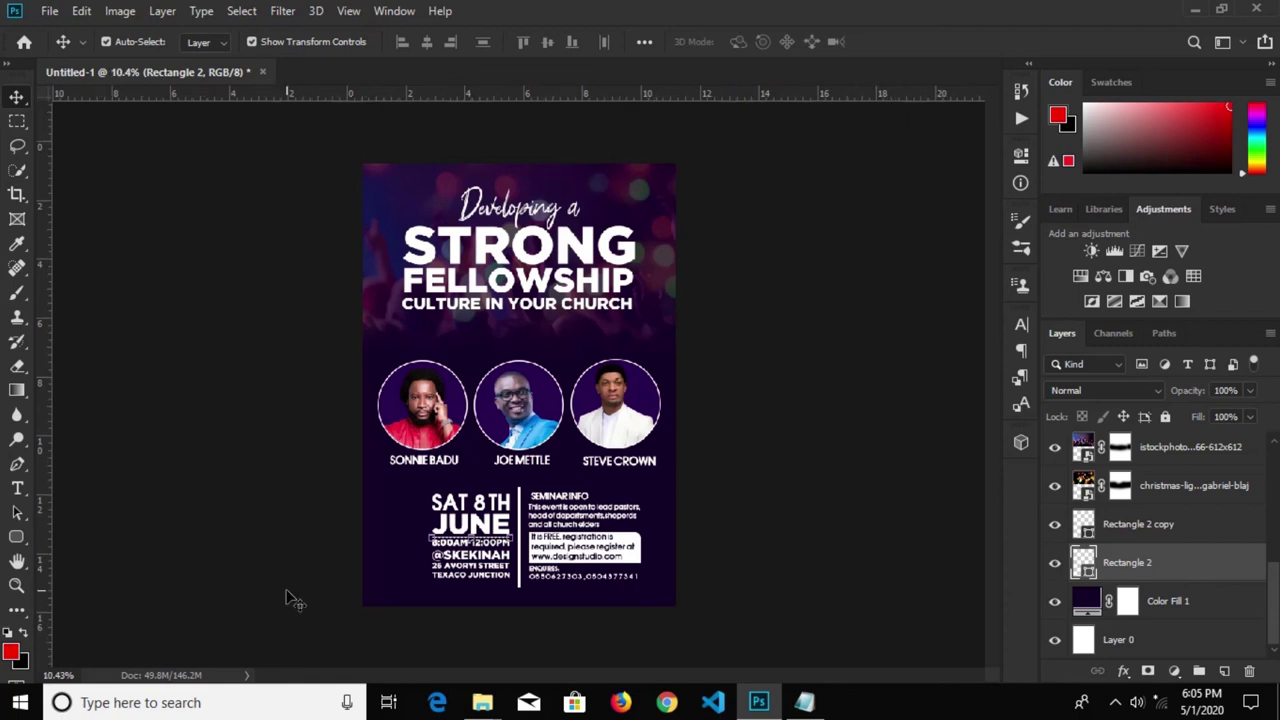
scroll(463, 489, "up", 3)
scroll(440, 530, "down", 2)
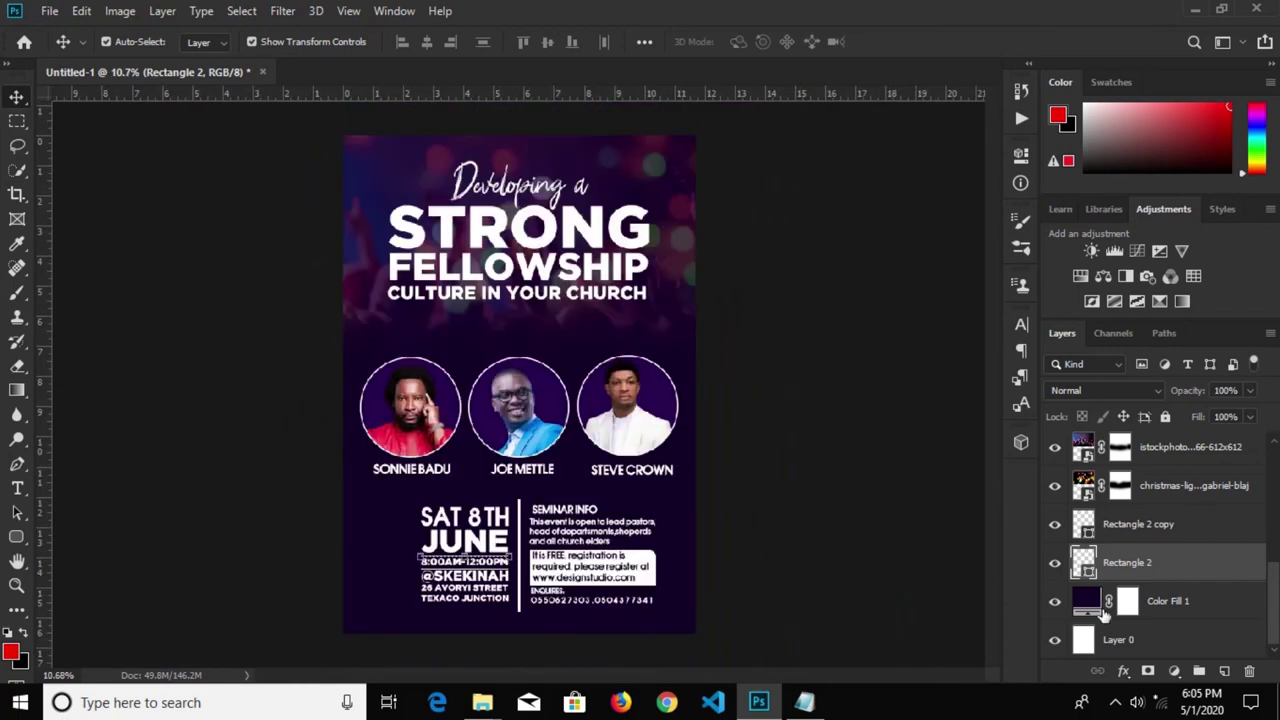
left_click(1138, 524, "shift")
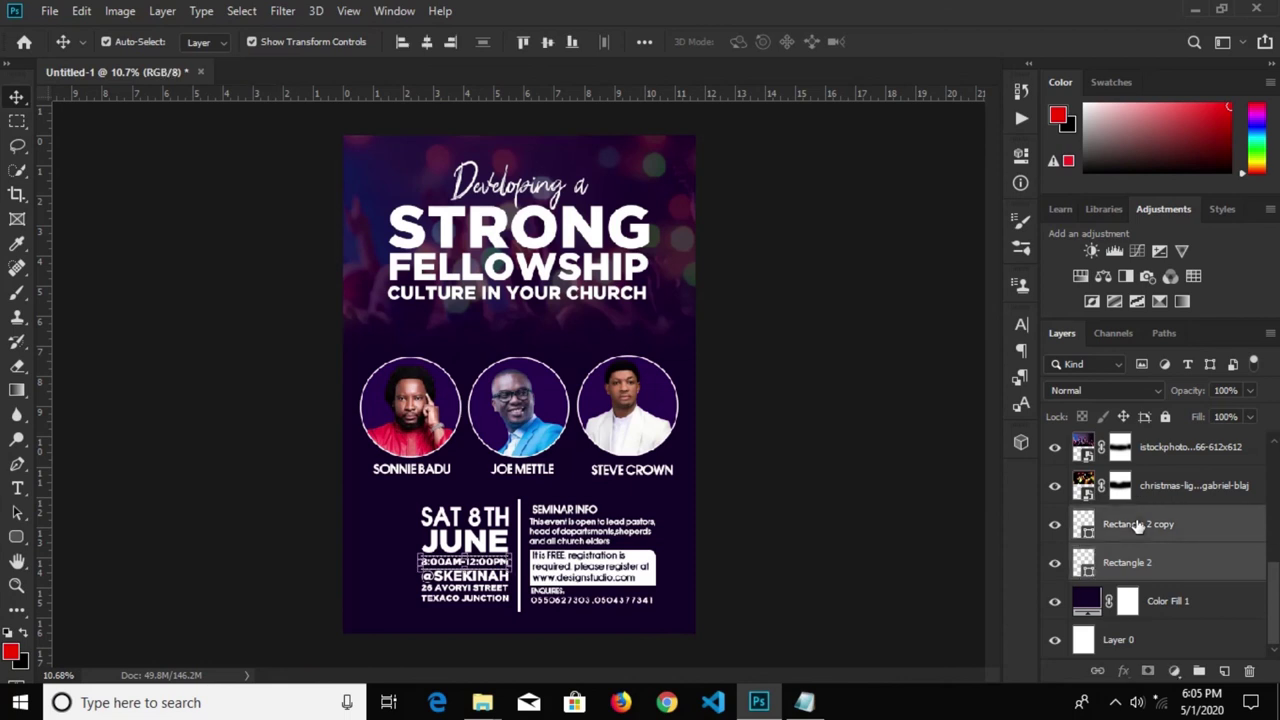
key("ctrl+g")
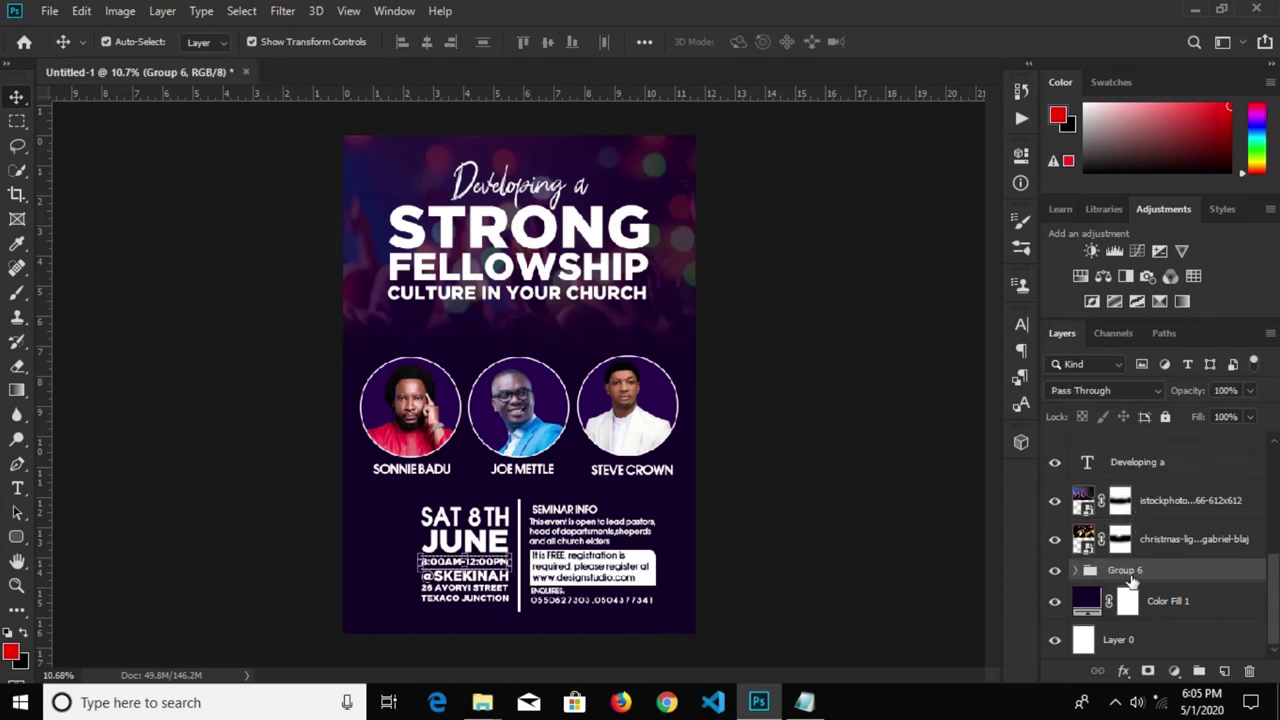
Combine Group 5 and Group 6 into a single Group 7
key("ctrl")
scroll(1274, 483, "up", 5)
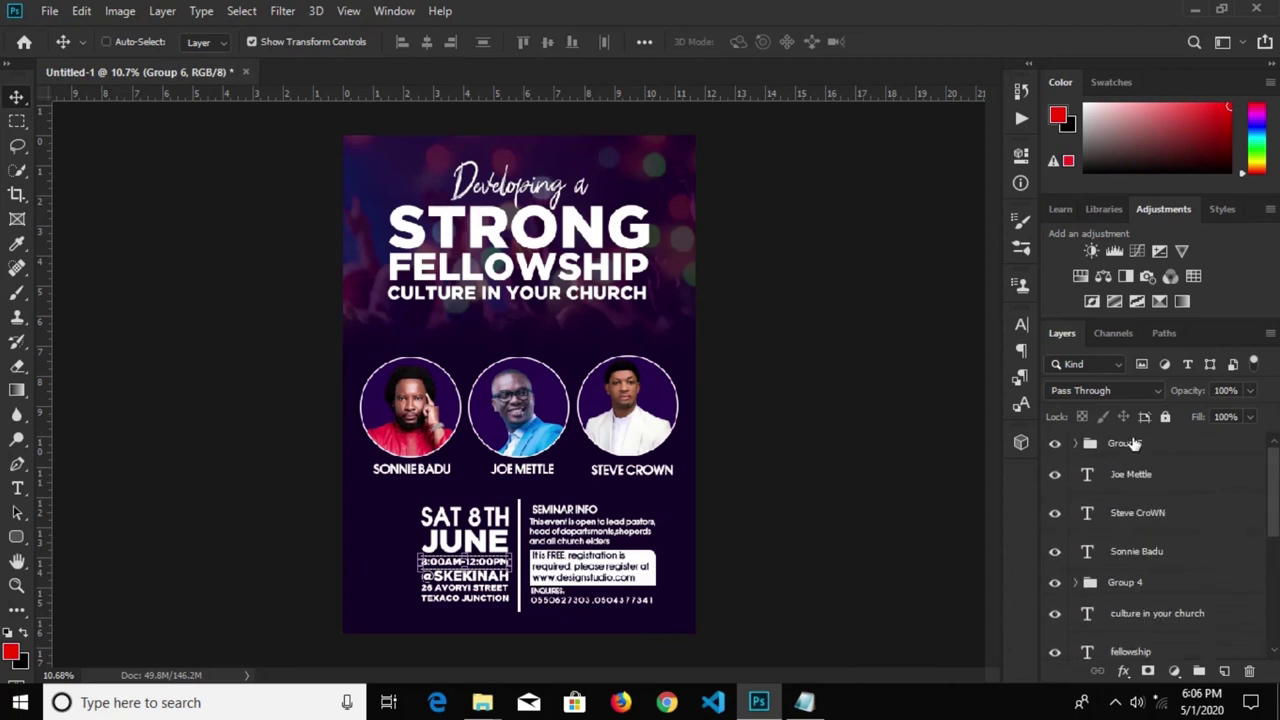
left_click(1133, 443, "ctrl")
key("ctrl+g")
left_click(1055, 444)
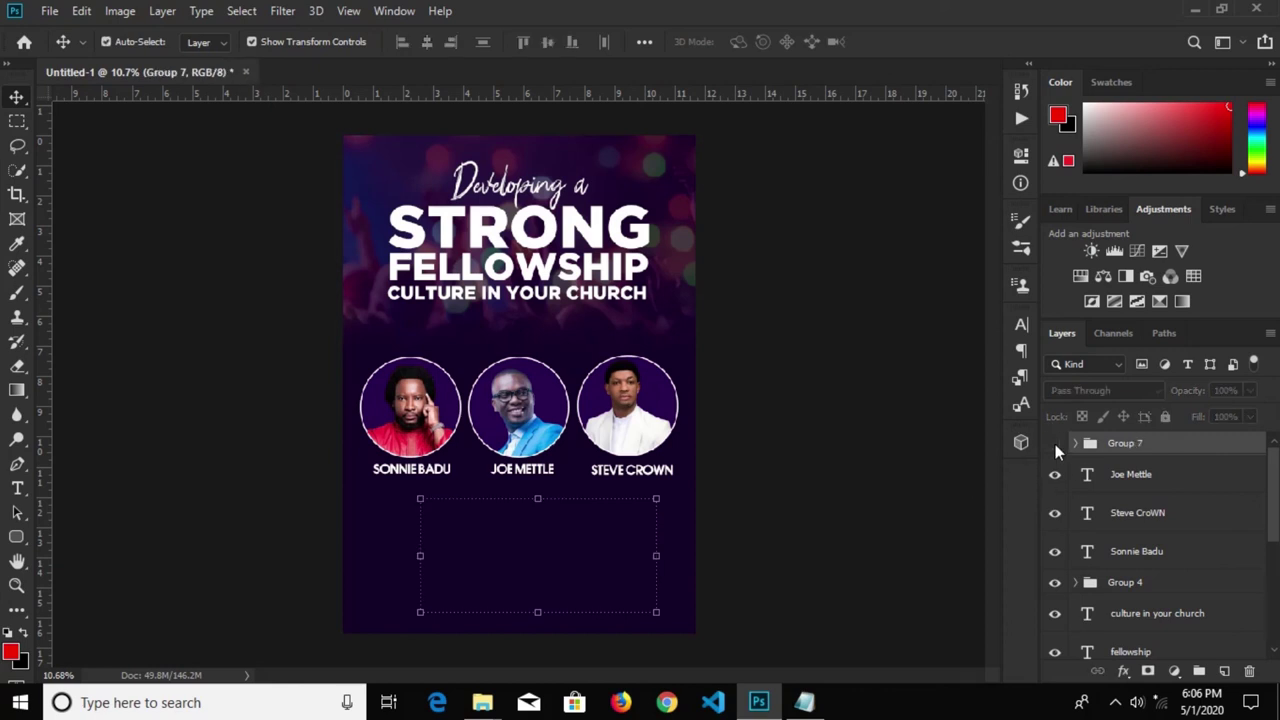
left_click(1055, 444)
Centre Group 7 horizontally on the canvas with Select All and Align Horizontal Centers
key("ctrl+a")
left_click(426, 41)
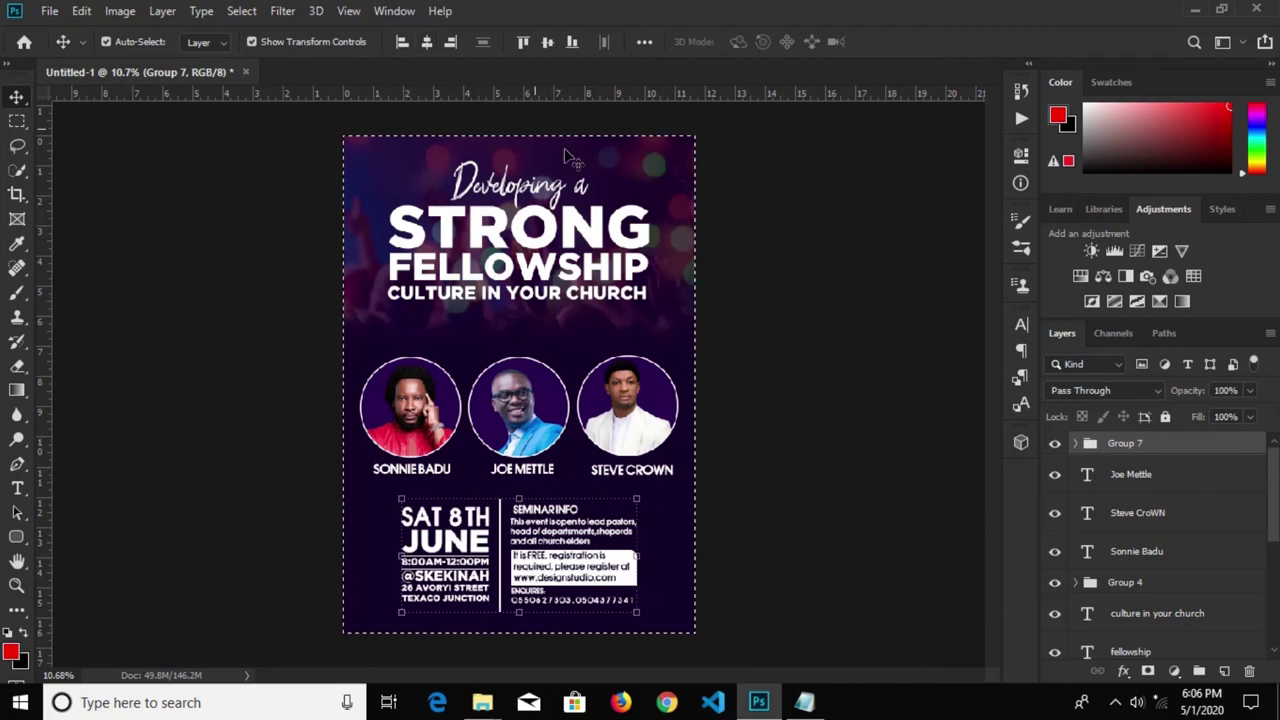
key("ctrl+d")
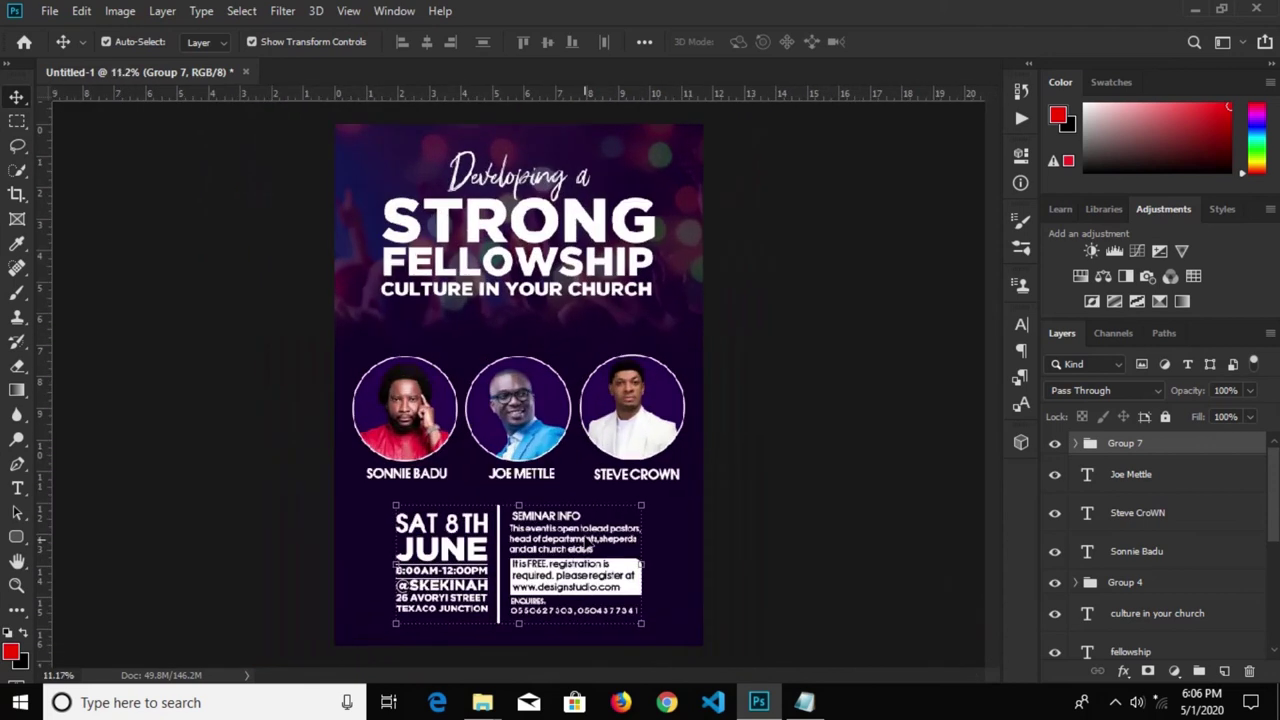
left_click(785, 475)
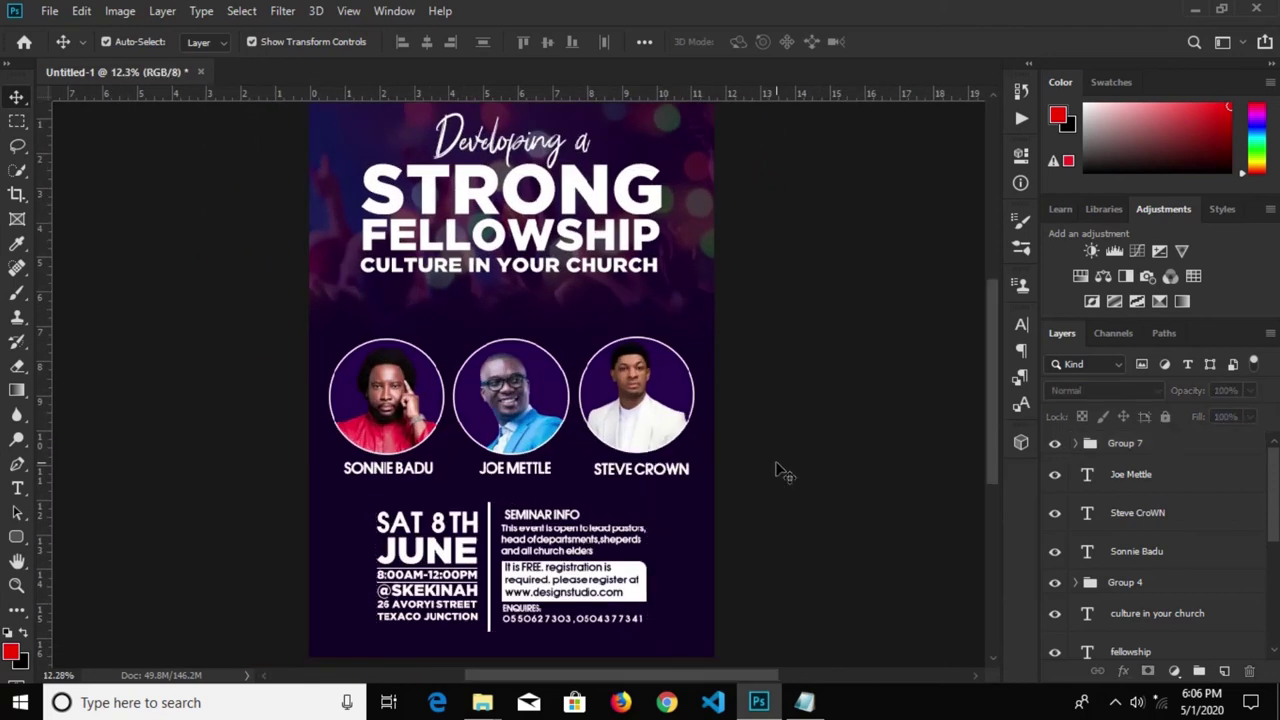